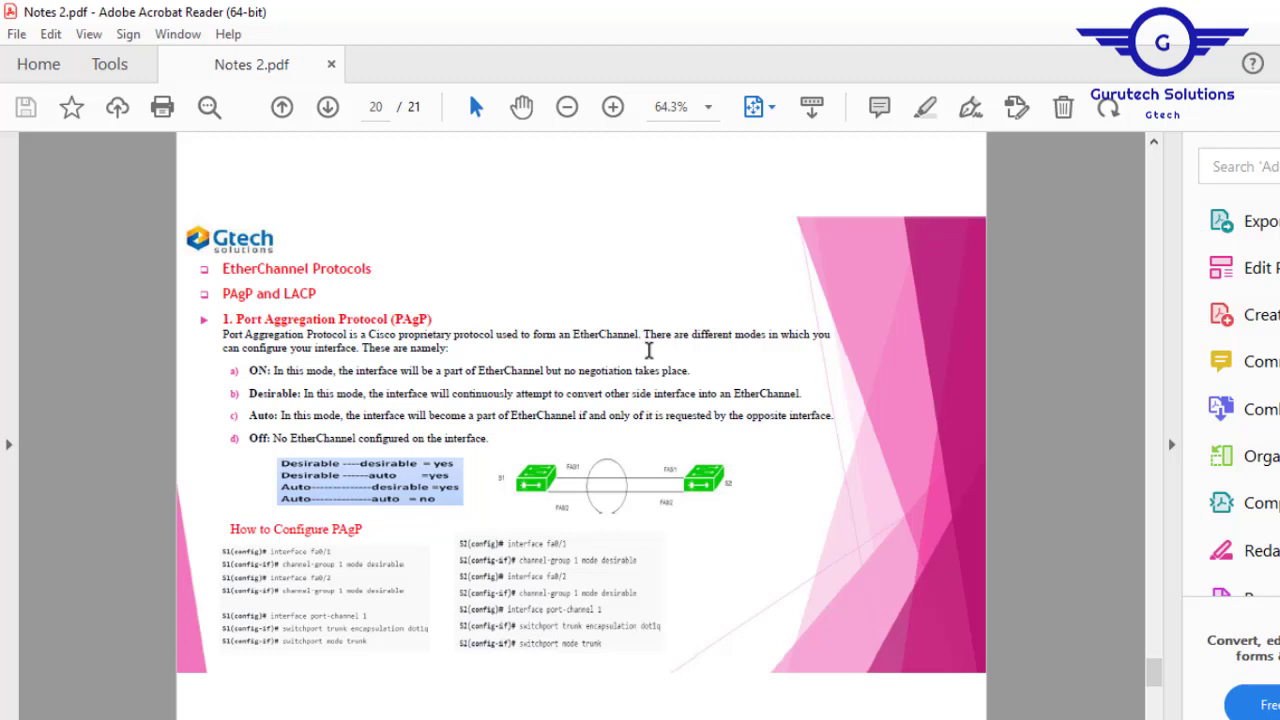
# Review the PAgP and LACP pages of the EtherChannel notes, covering their modes and configuration commands
pyautogui.scroll(-1, 648, 350)
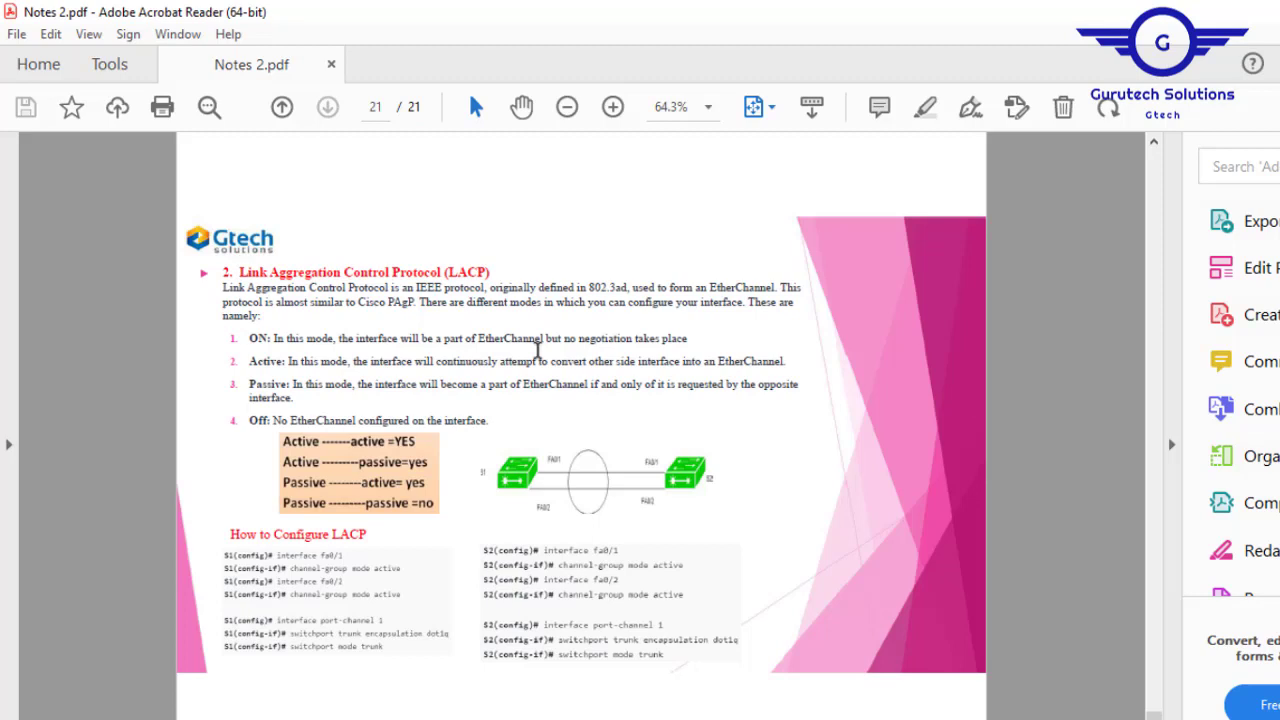
pyautogui.scroll(2, 538, 350)
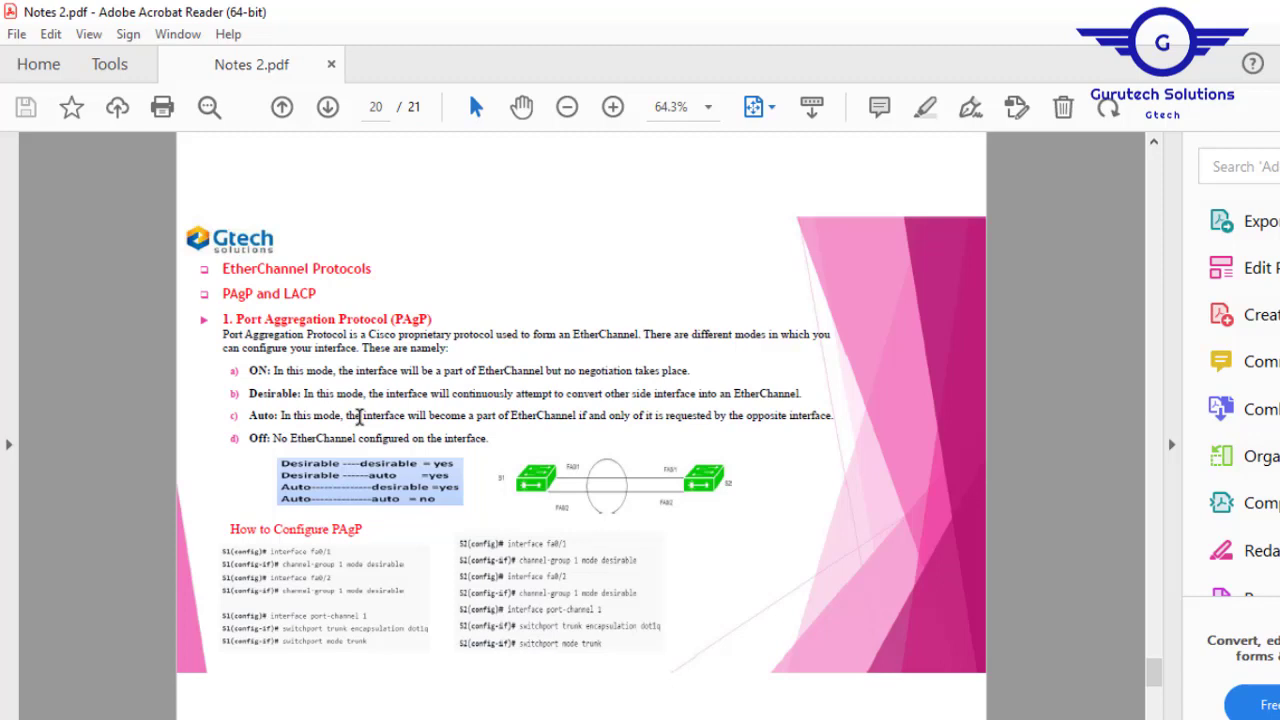
pyautogui.scroll(-1, 359, 417)
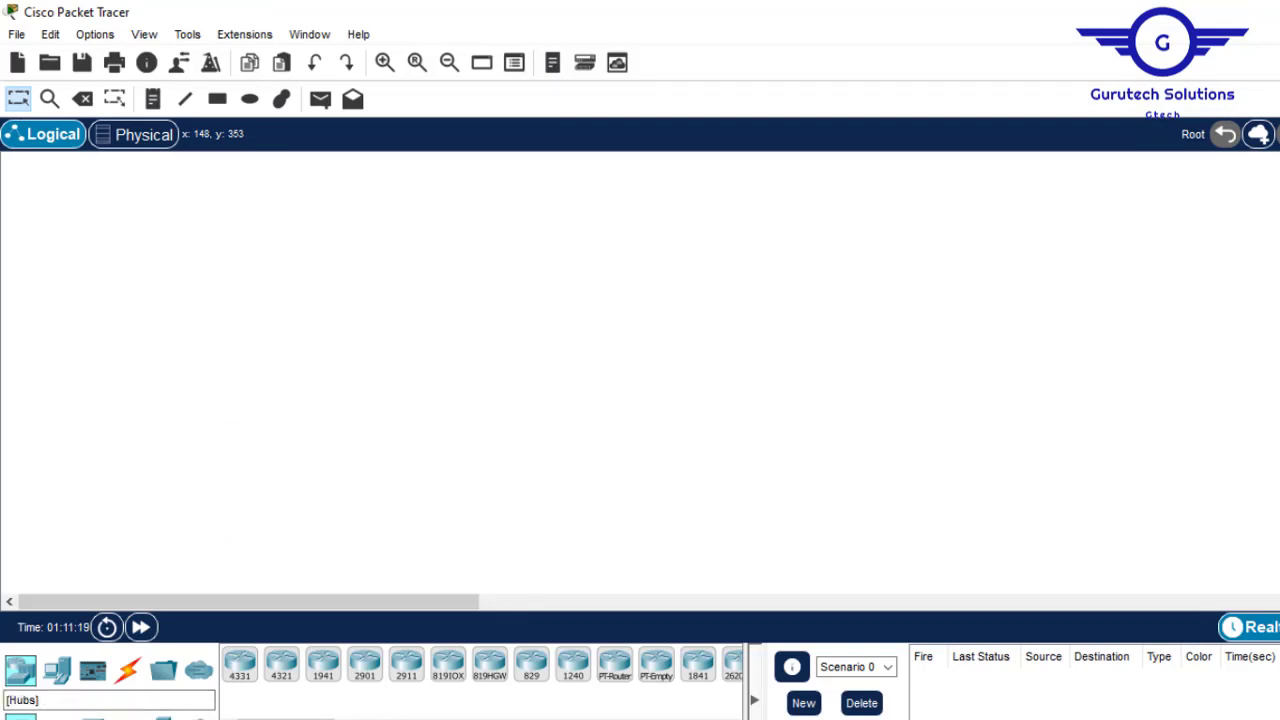
# Switch to Cisco Packet Tracer and place four 2960 switches in a diamond layout on the empty logical workspace
pyautogui.click(57, 715)
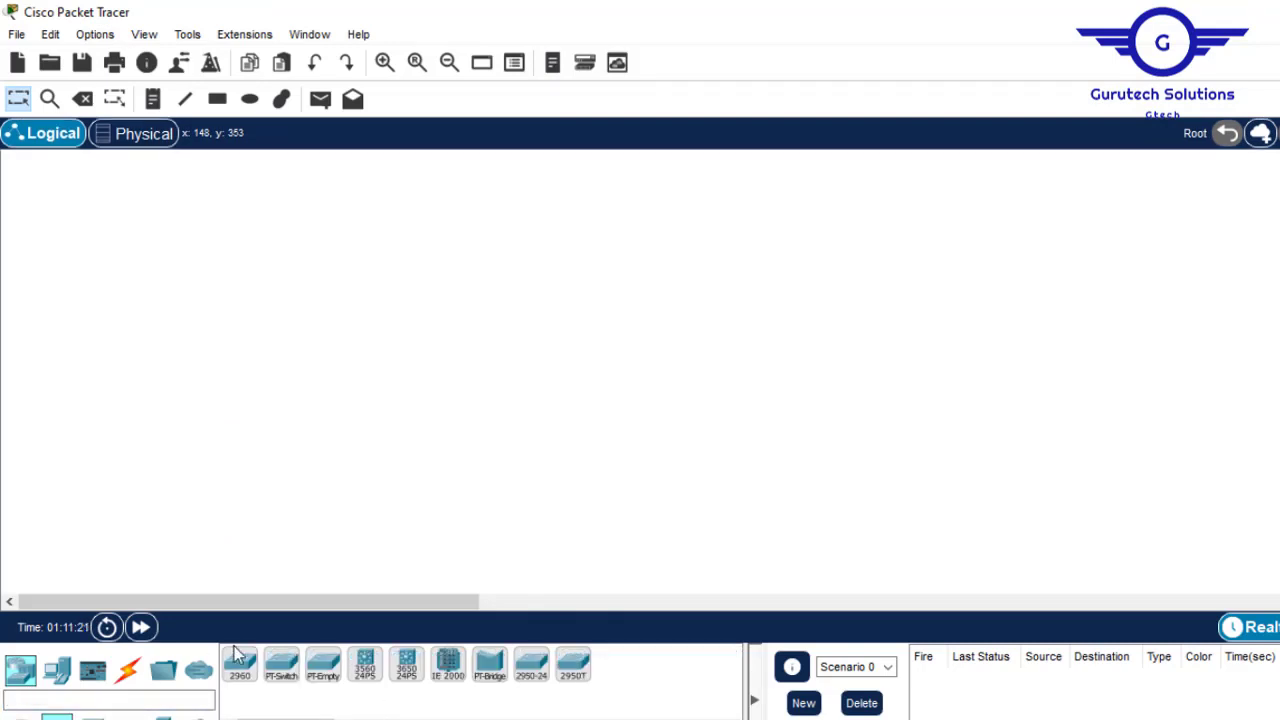
pyautogui.click(246, 670)
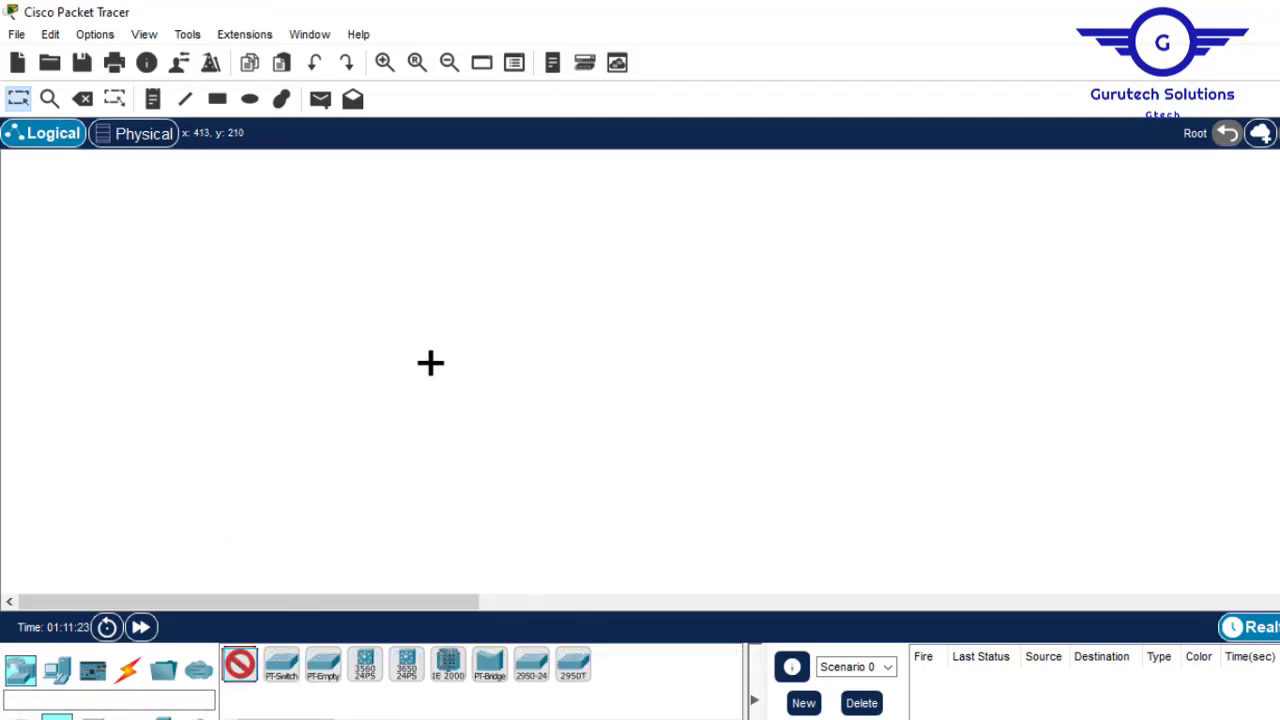
pyautogui.click(433, 355)
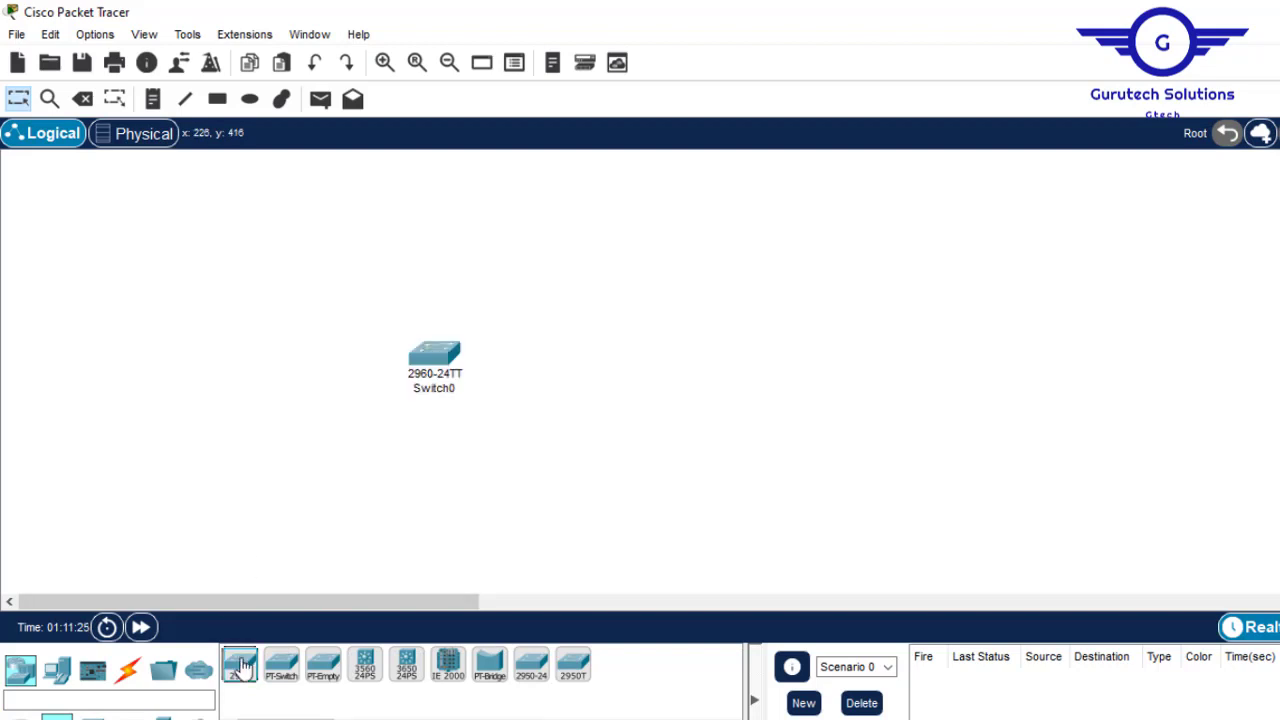
pyautogui.click(243, 667)
pyautogui.click(843, 339)
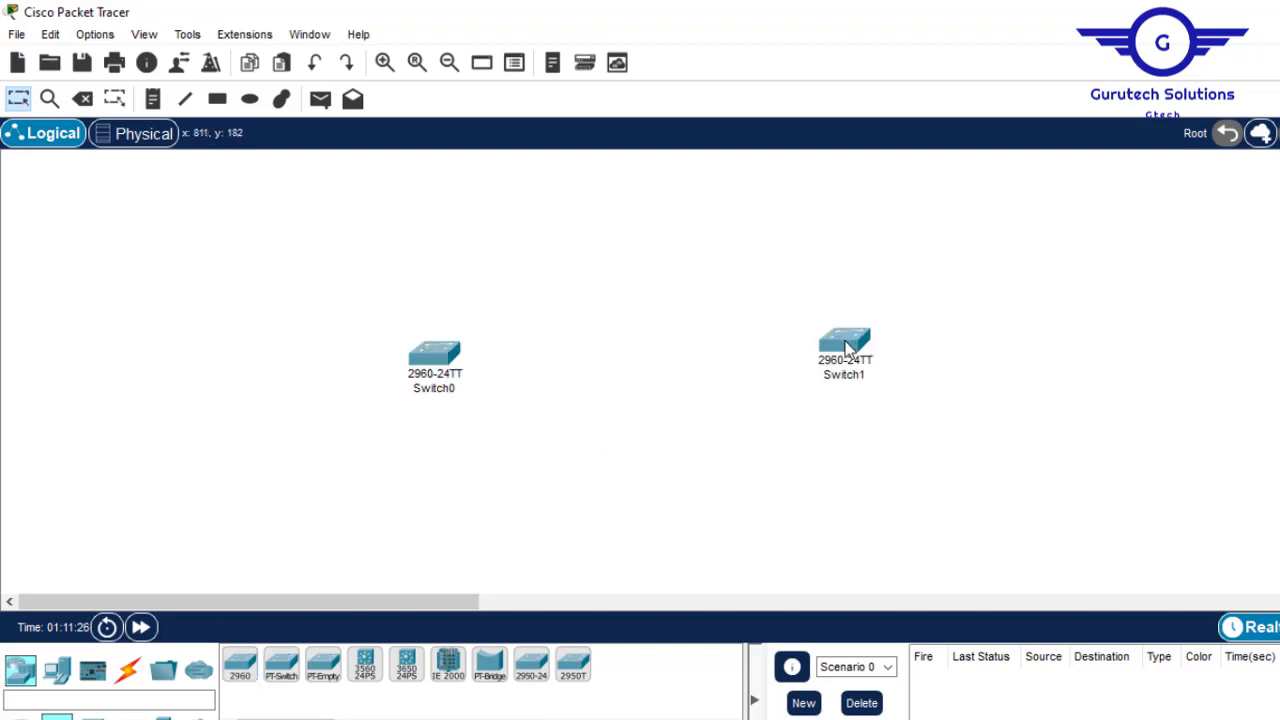
pyautogui.click(240, 664)
pyautogui.click(637, 216)
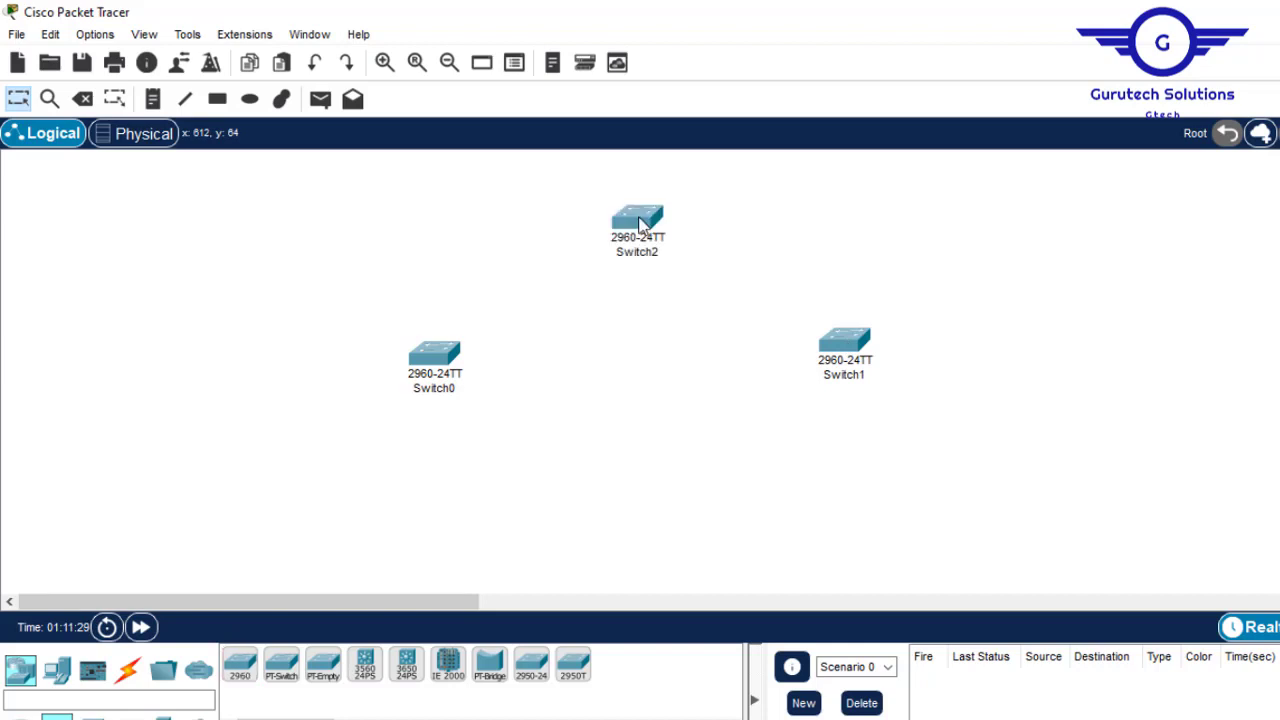
pyautogui.click(240, 664)
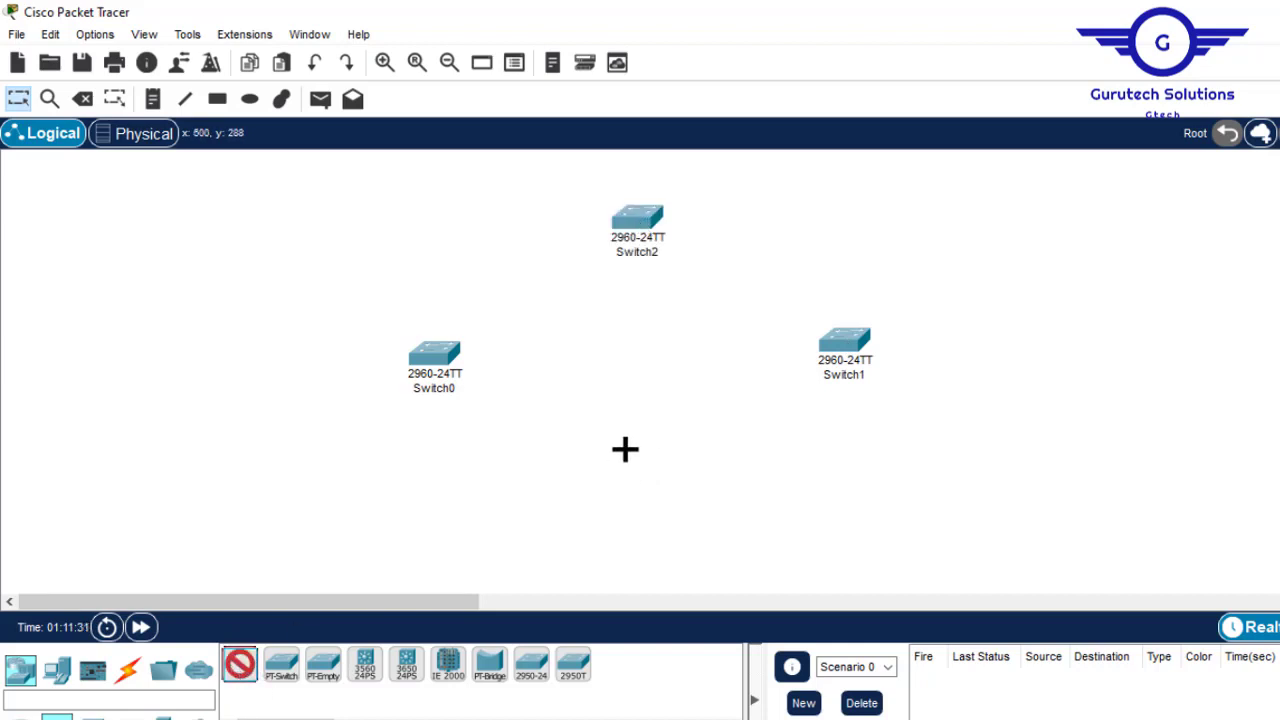
pyautogui.click(625, 449)
# Connect Switch0 to Switch2 with three parallel links, using the automatic connection type for each
pyautogui.click(143, 678)
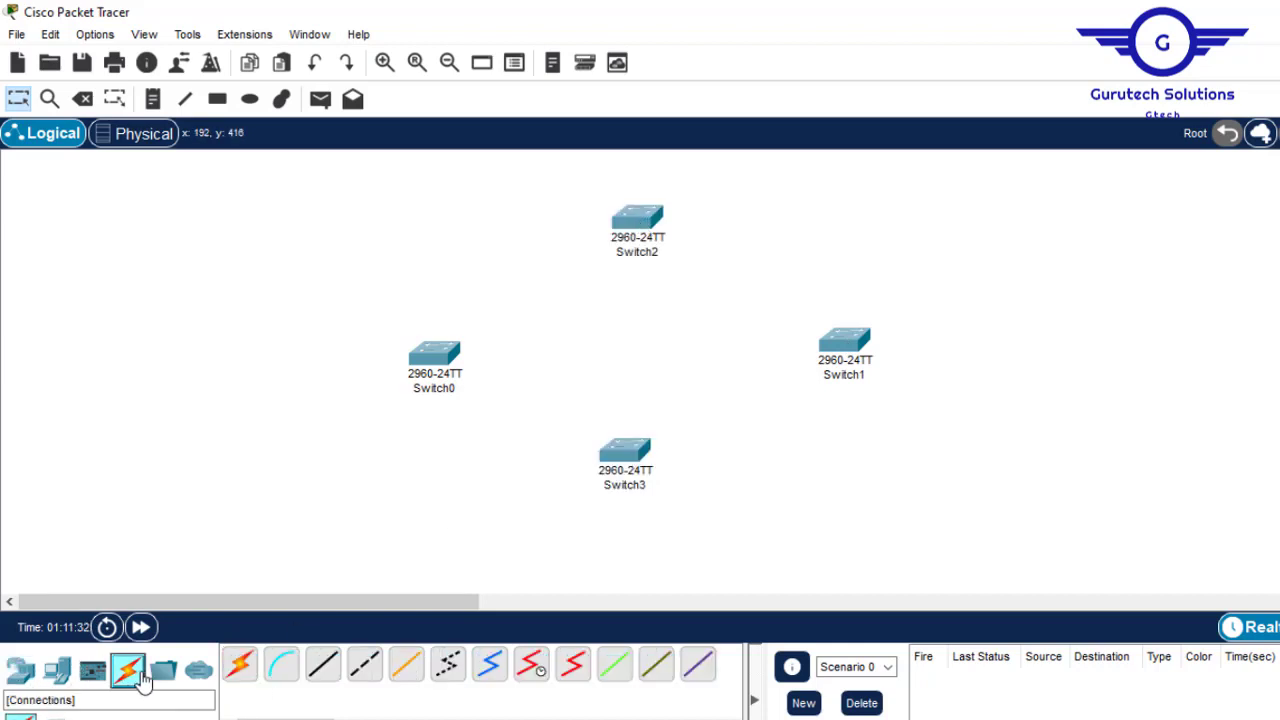
pyautogui.click(240, 664)
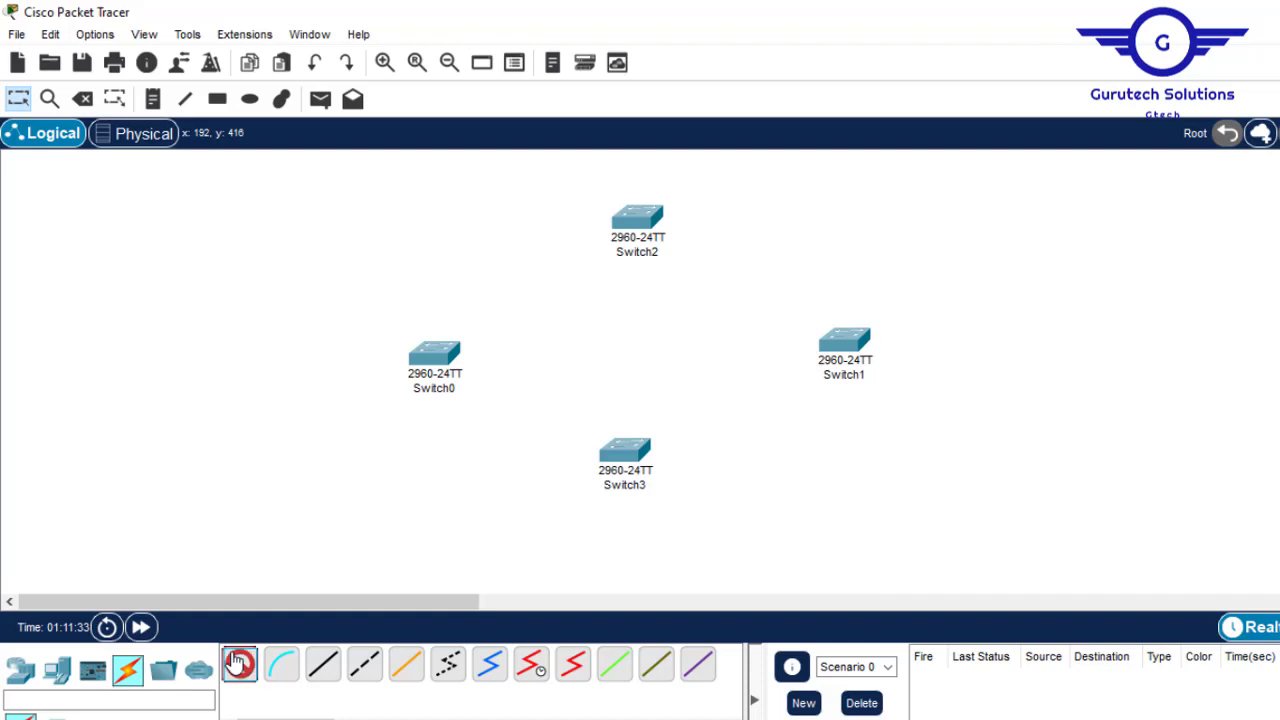
pyautogui.click(427, 357)
pyautogui.click(634, 220)
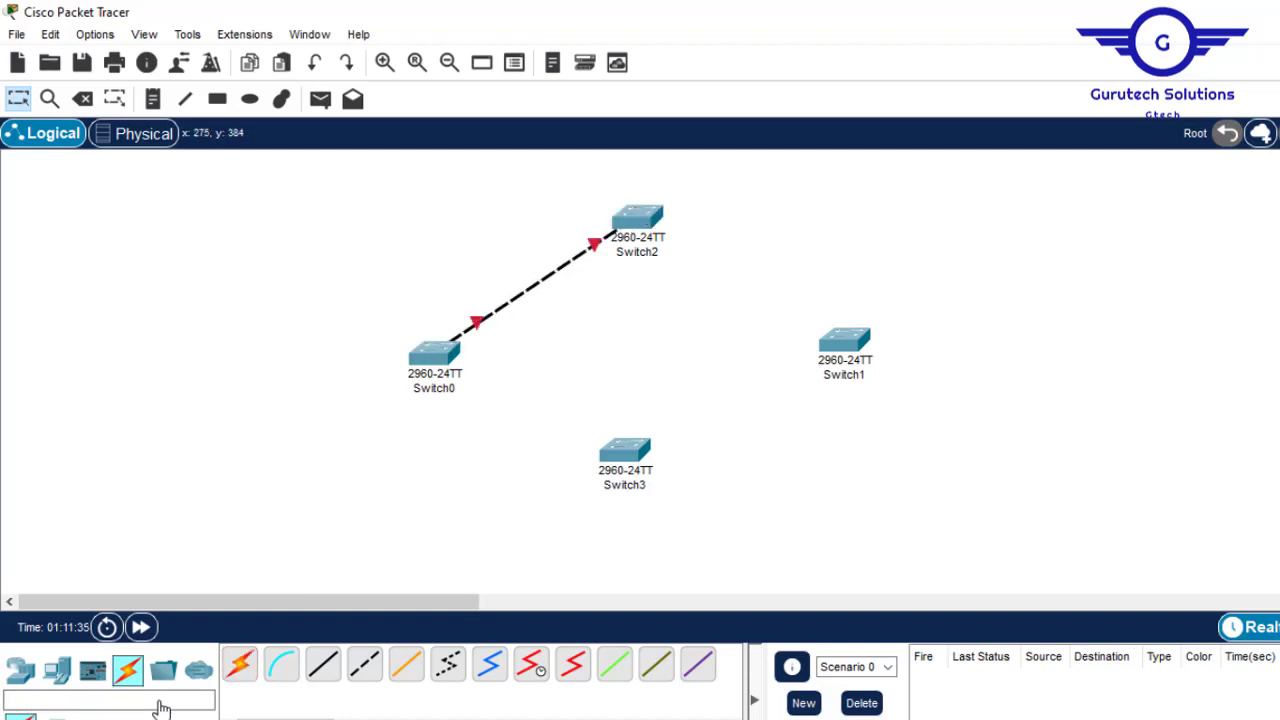
pyautogui.click(240, 664)
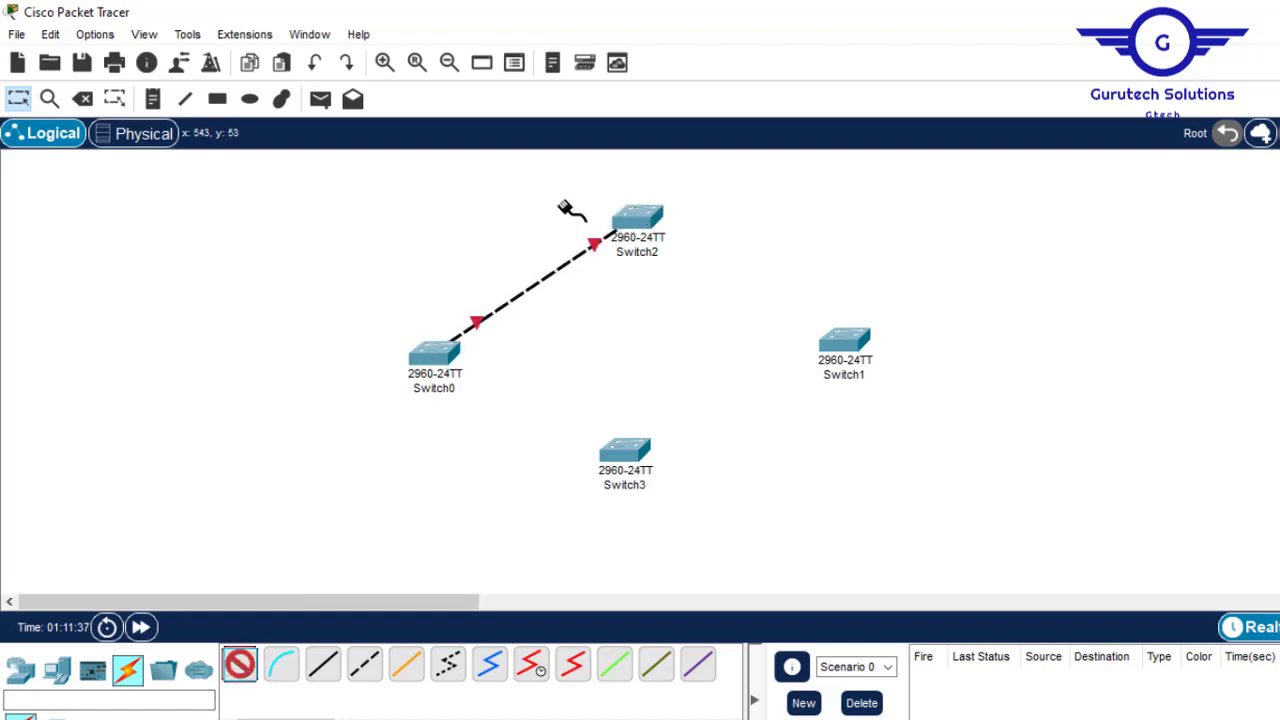
pyautogui.click(452, 348)
pyautogui.click(640, 217)
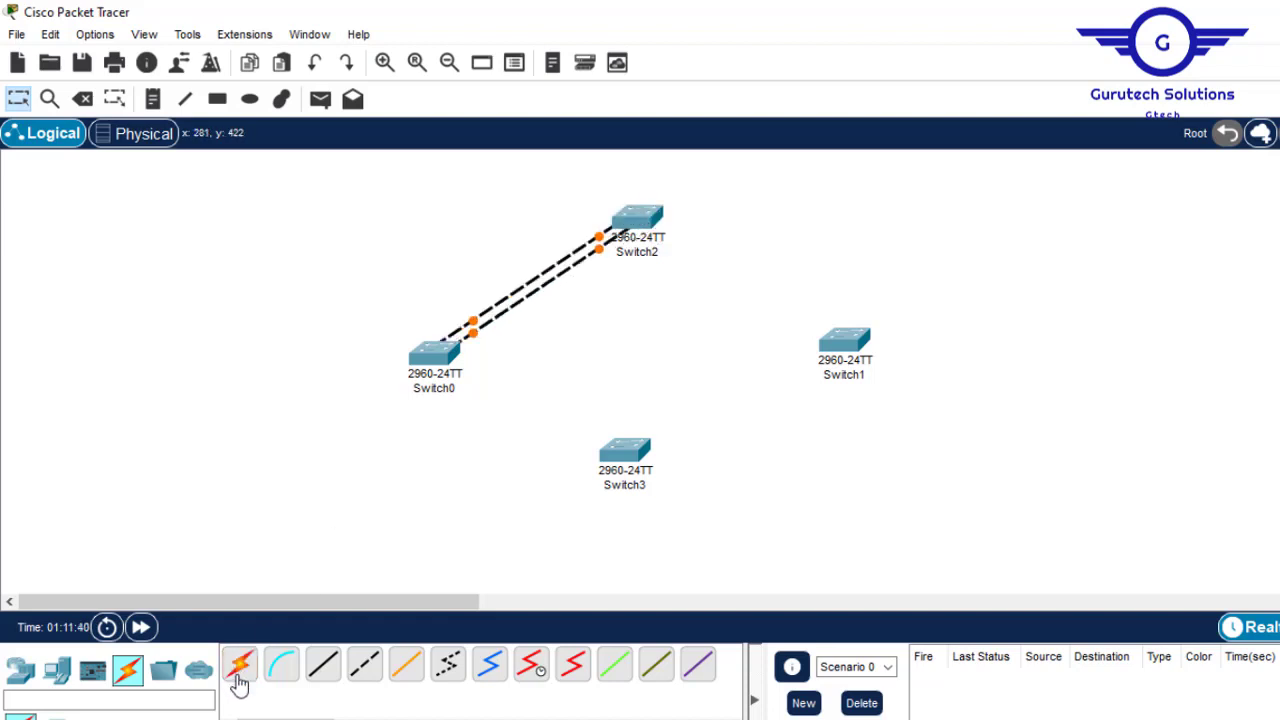
pyautogui.click(240, 664)
pyautogui.click(430, 357)
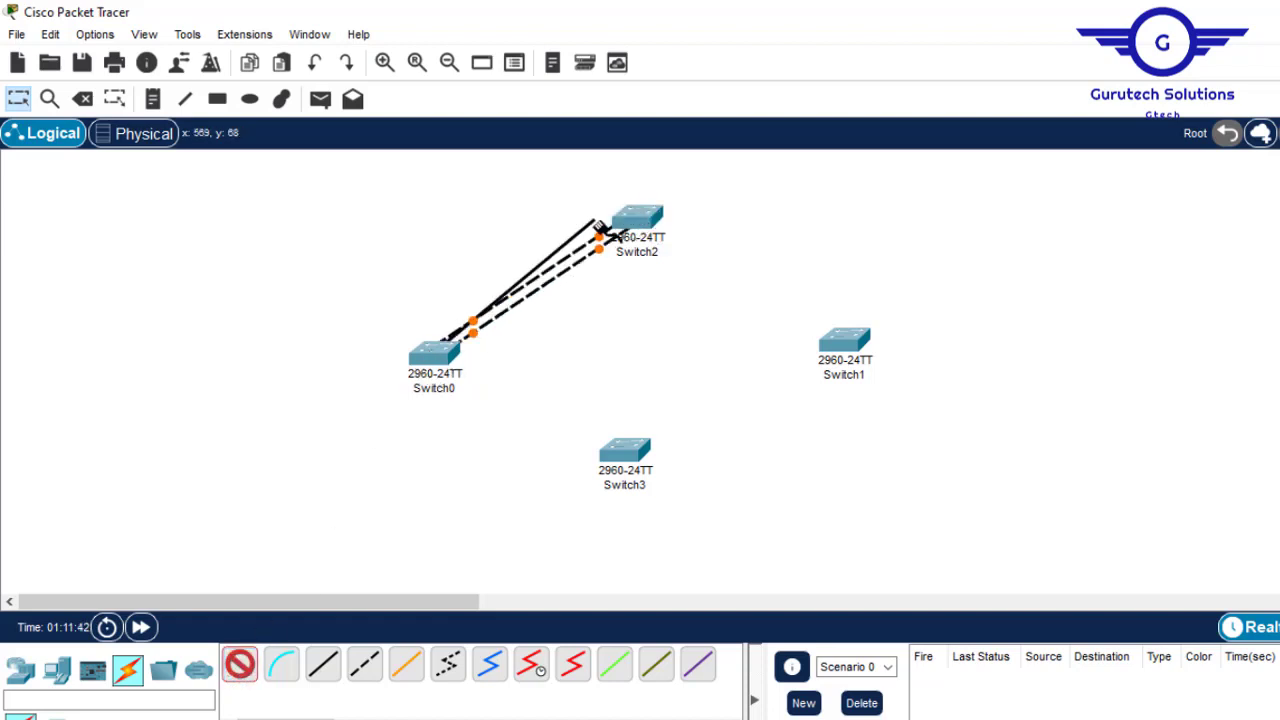
pyautogui.click(636, 215)
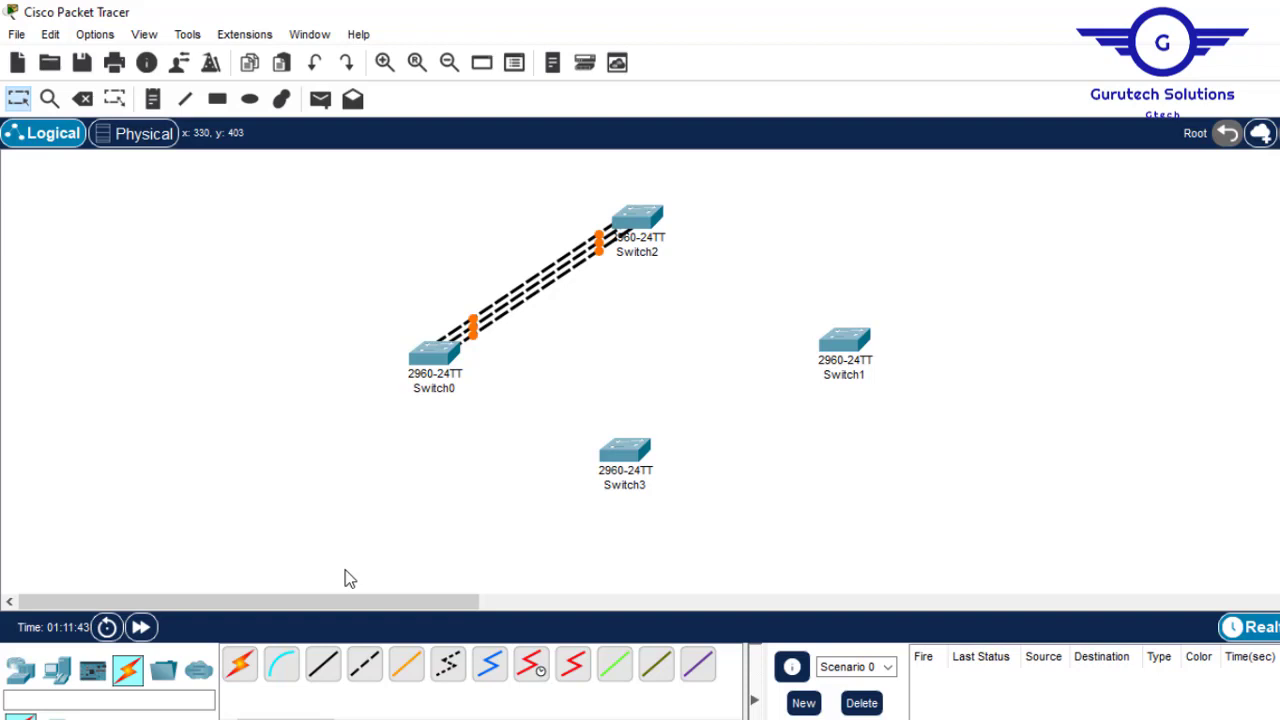
# Connect Switch0 to Switch3 with three parallel links using the automatic connection type
pyautogui.click(240, 664)
pyautogui.click(443, 352)
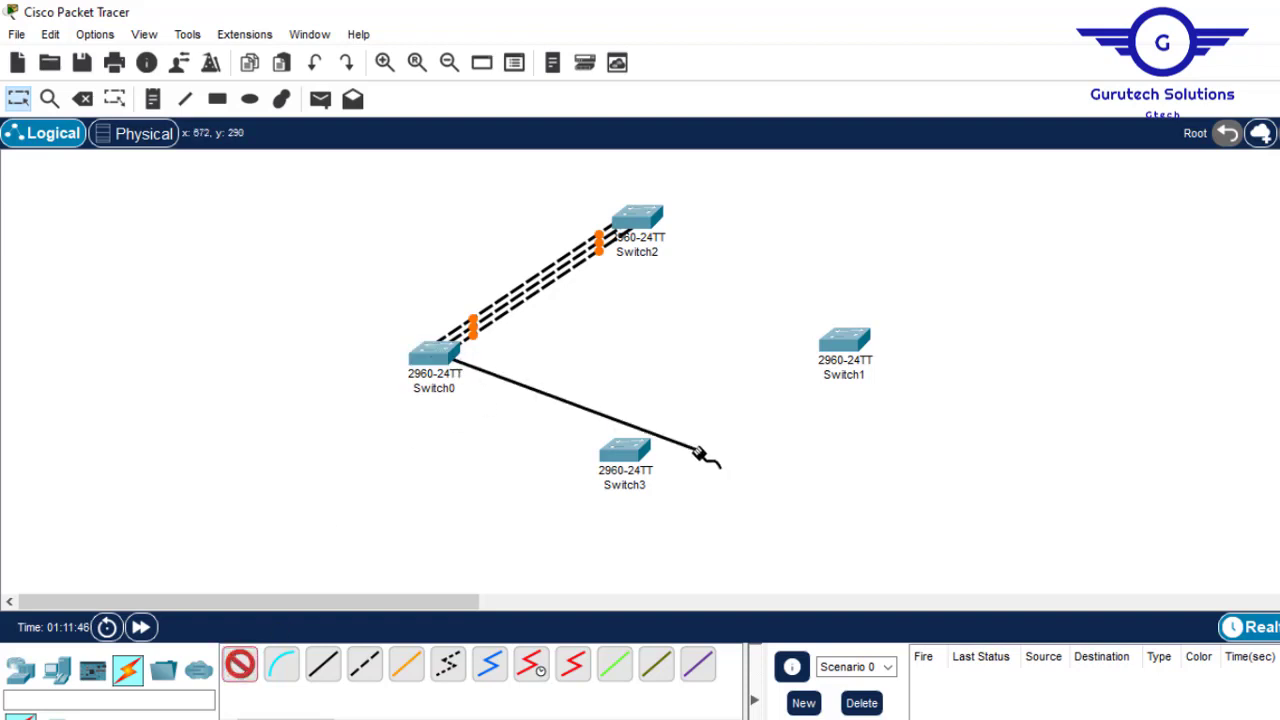
pyautogui.click(614, 451)
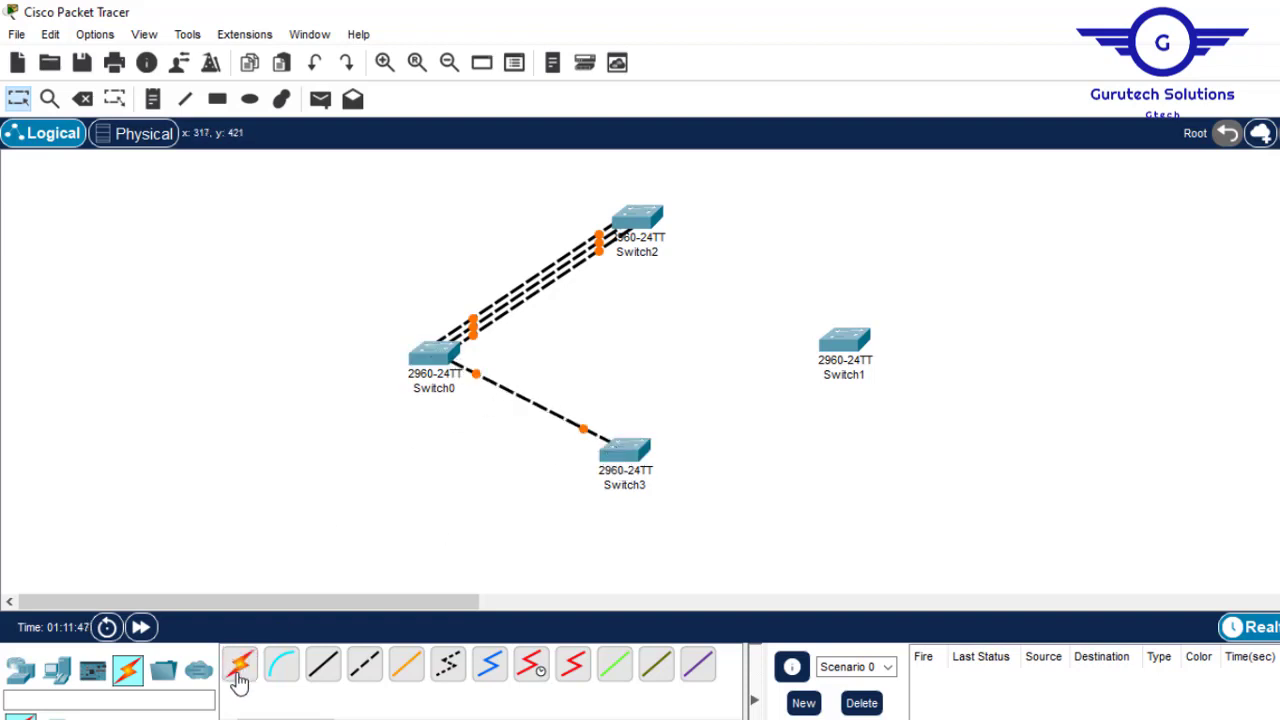
pyautogui.click(240, 667)
pyautogui.click(437, 355)
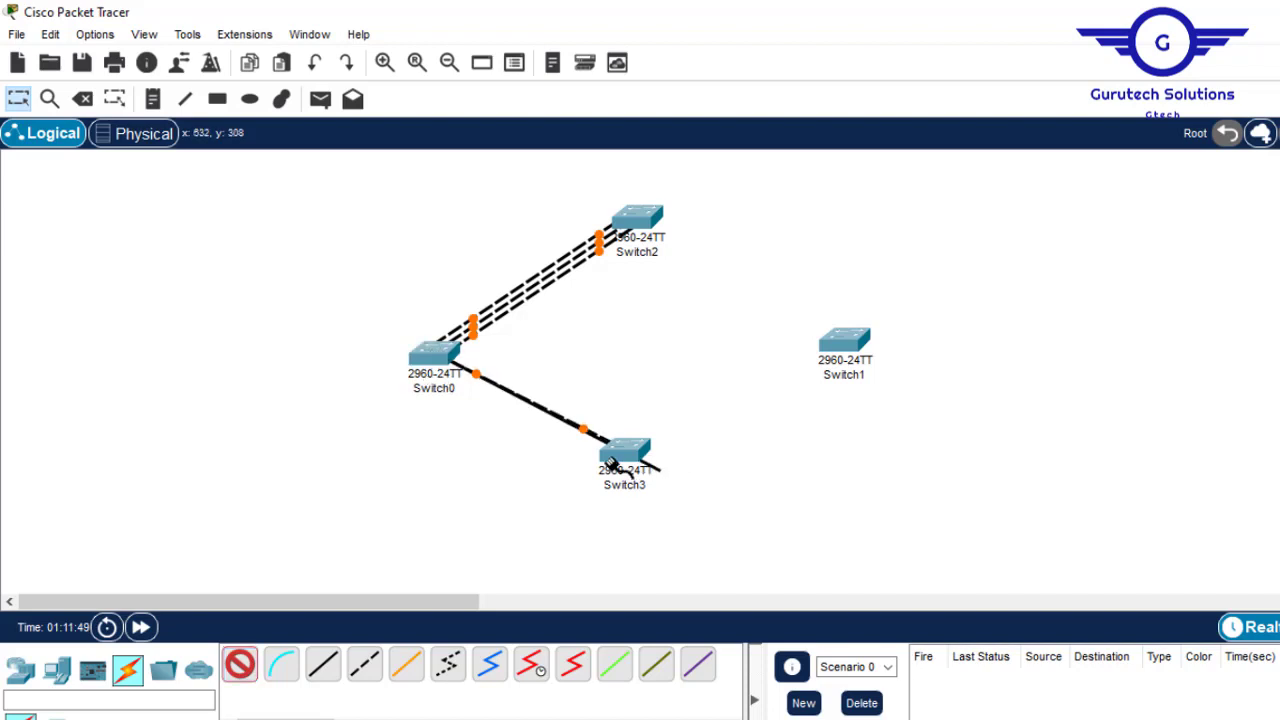
pyautogui.click(614, 451)
pyautogui.click(239, 668)
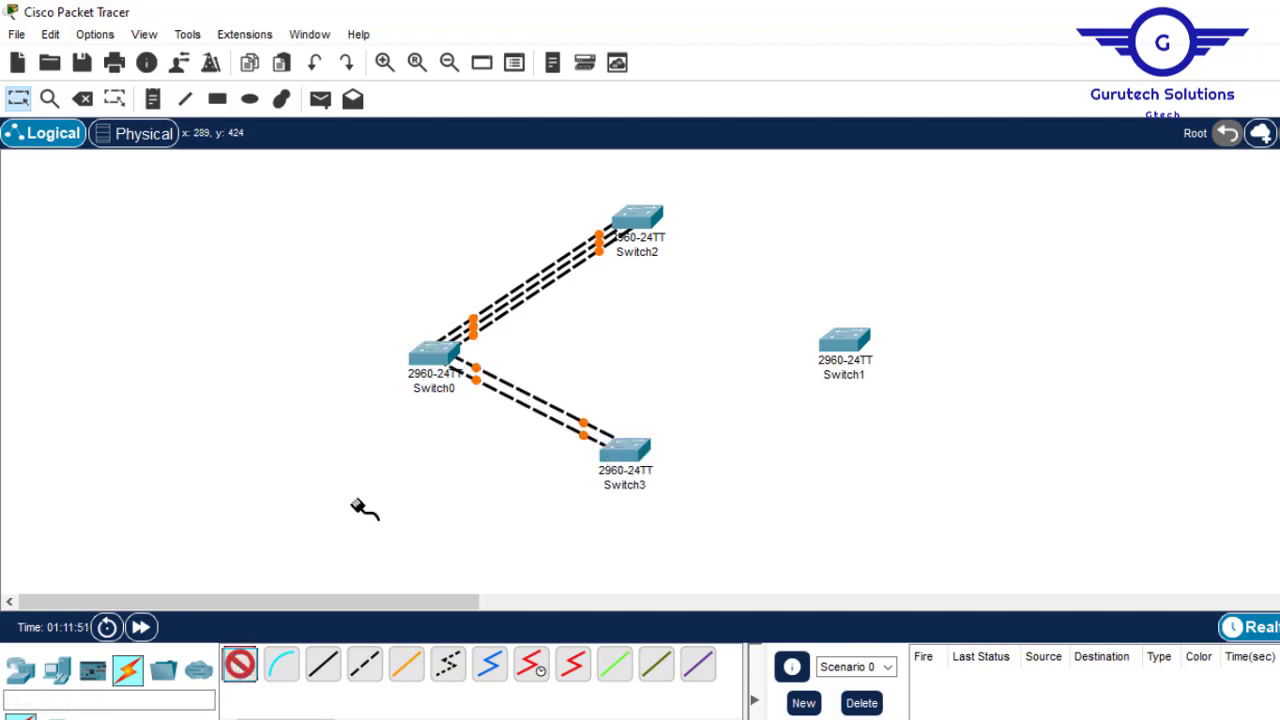
pyautogui.click(436, 362)
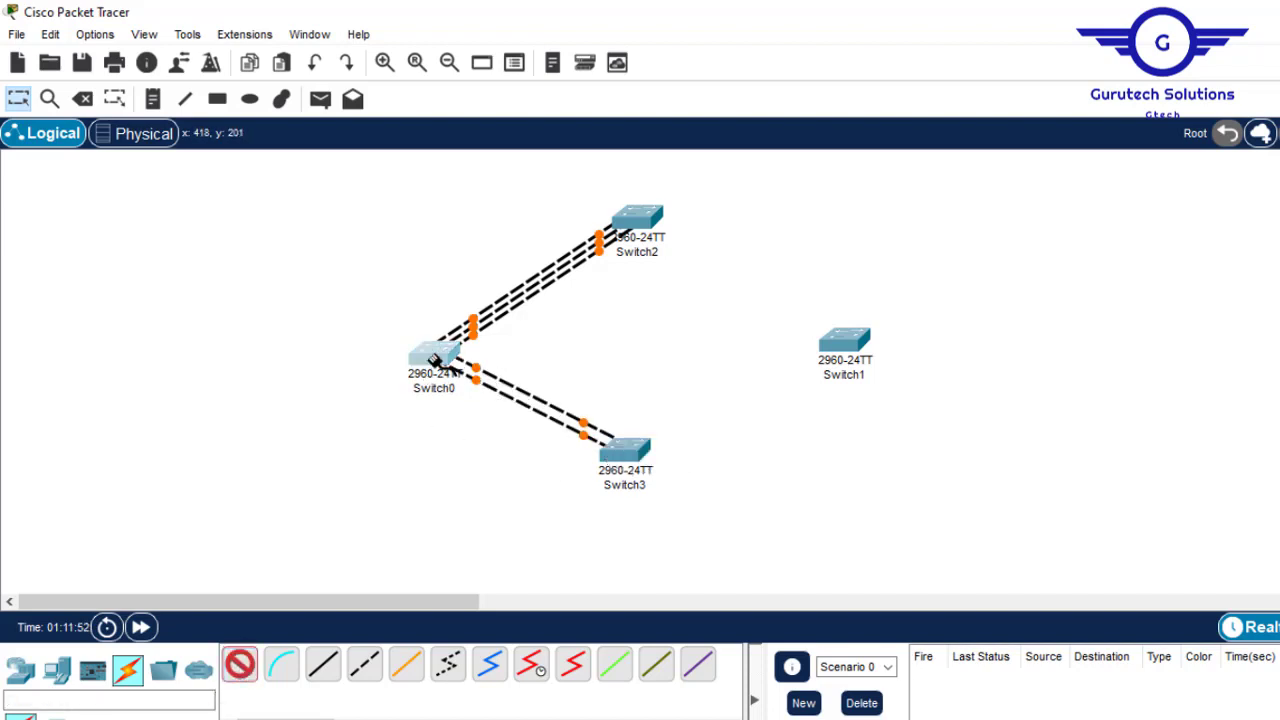
pyautogui.click(618, 453)
# Connect Switch3 to Switch1 with three parallel links using the automatic connection type
pyautogui.click(240, 667)
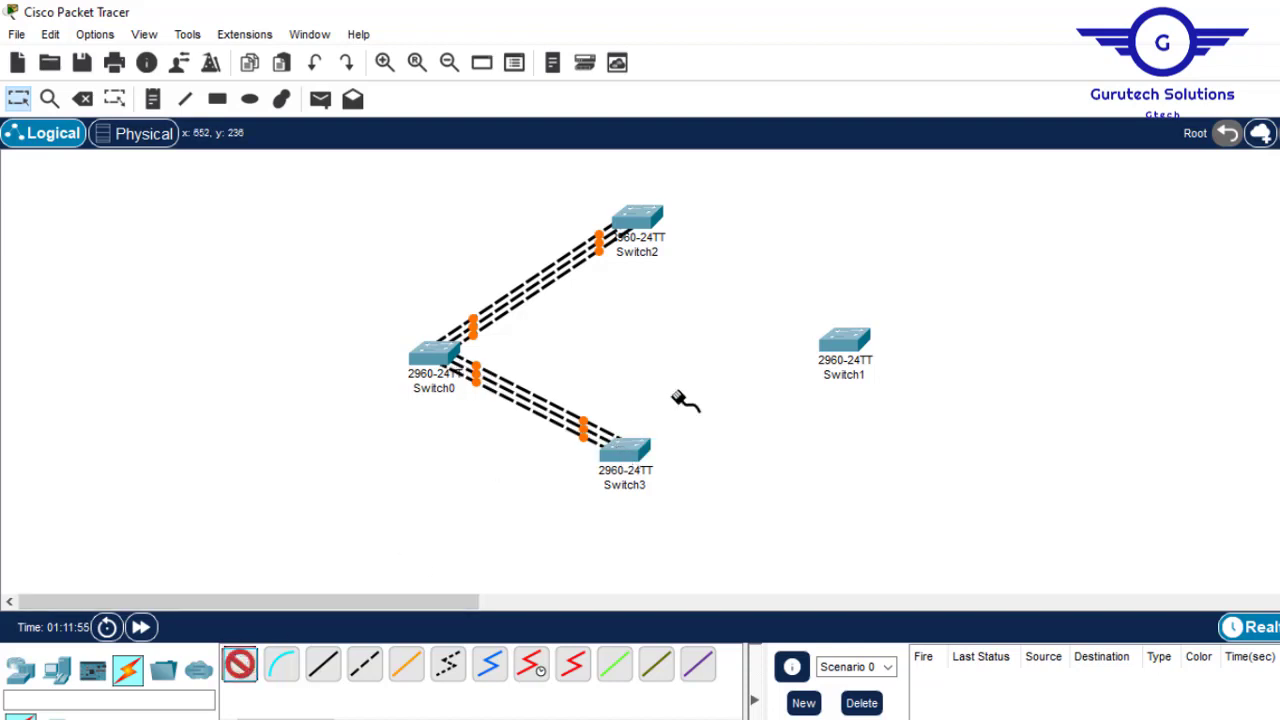
pyautogui.click(624, 449)
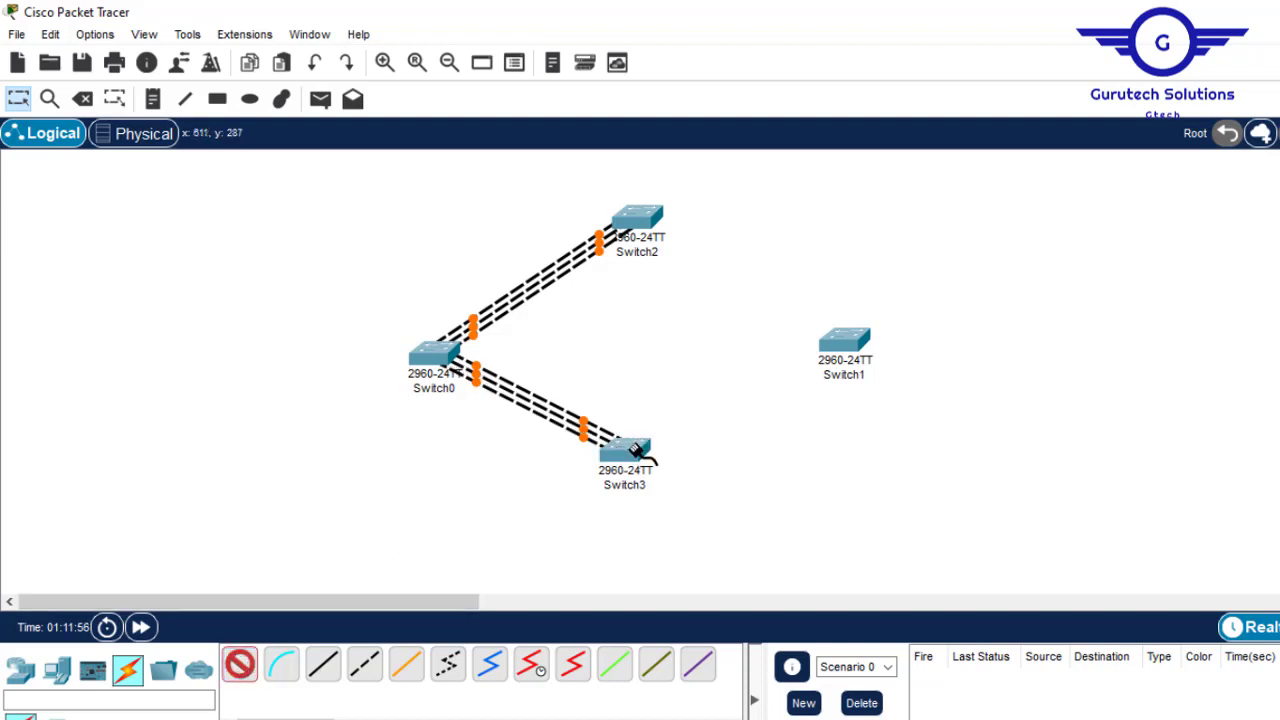
pyautogui.click(852, 342)
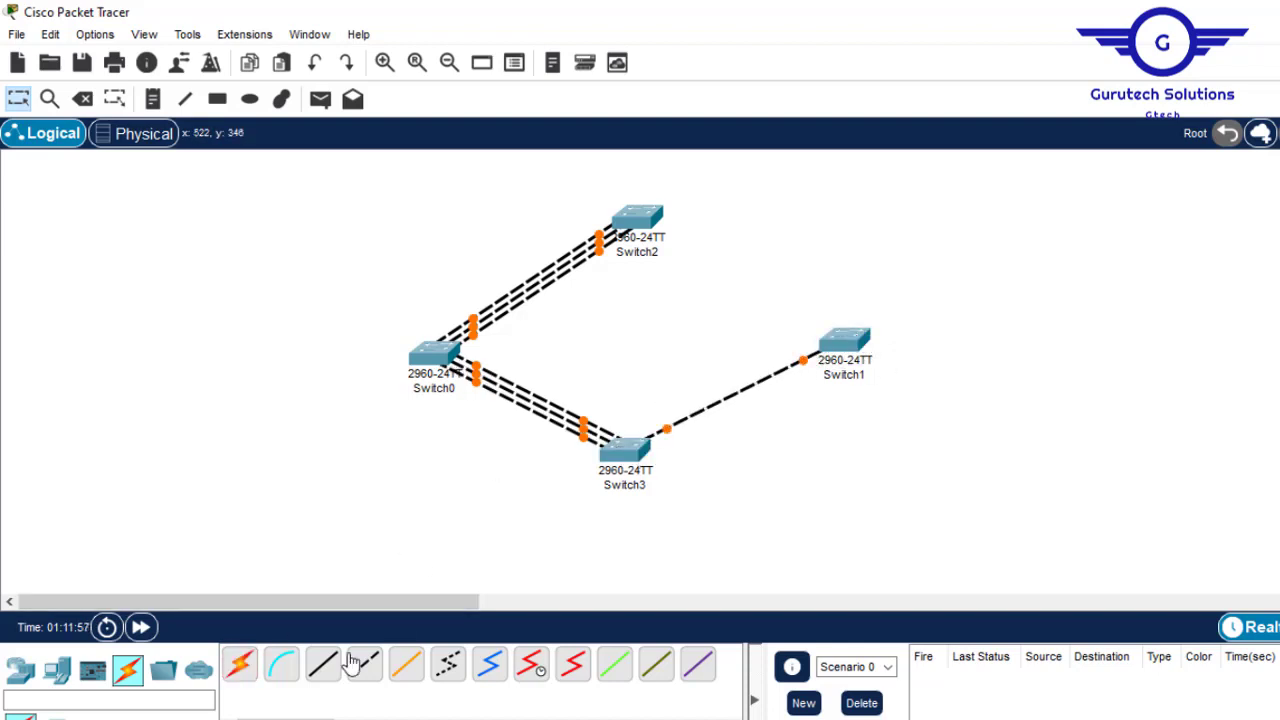
pyautogui.click(240, 667)
pyautogui.click(624, 449)
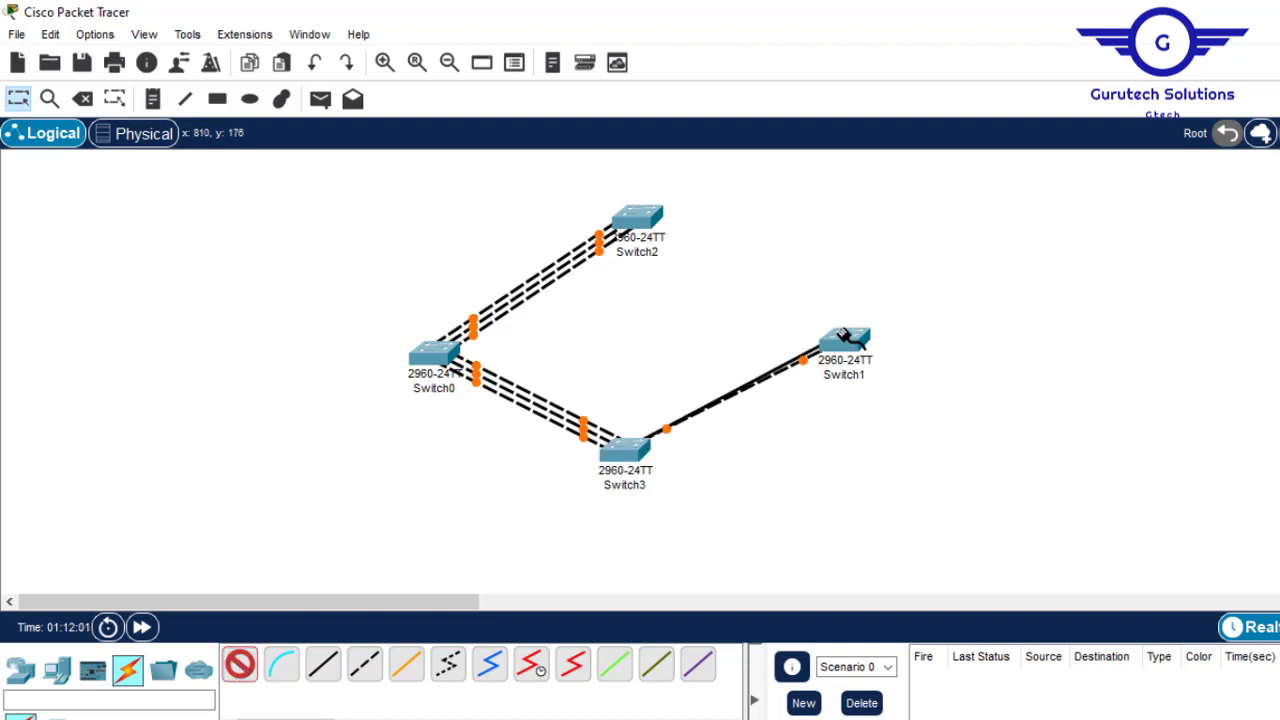
pyautogui.click(845, 337)
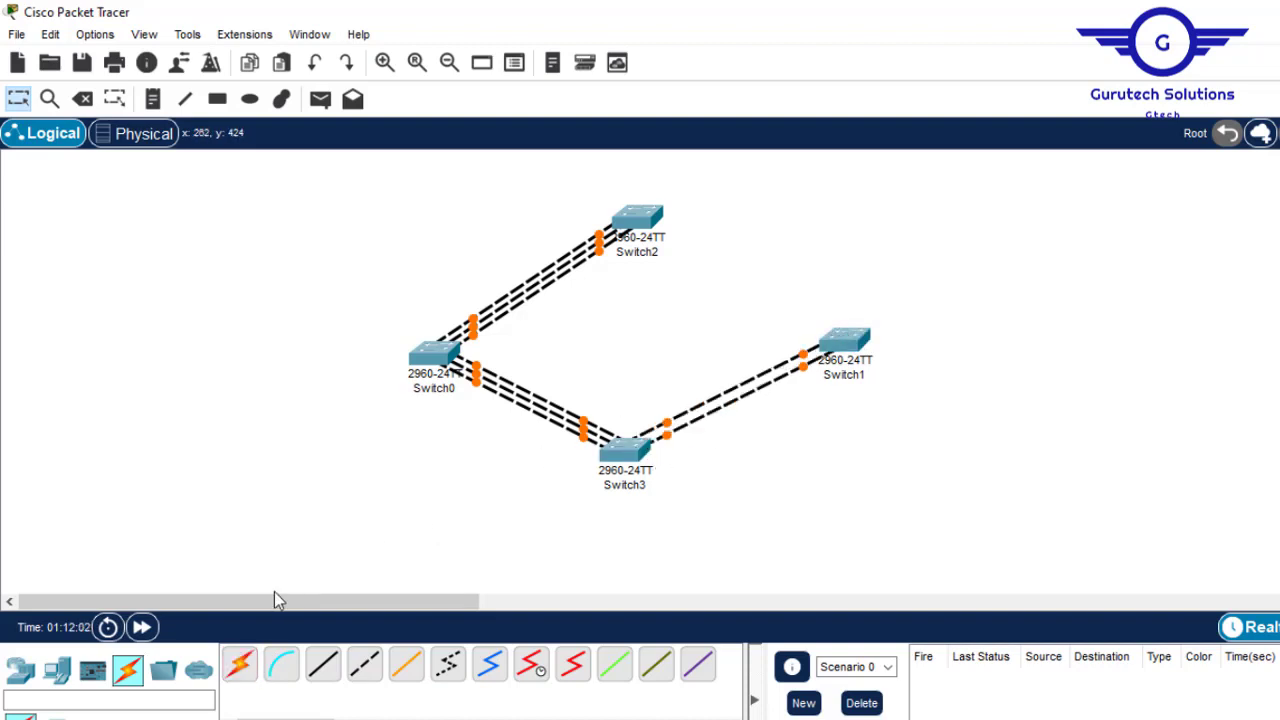
pyautogui.click(242, 666)
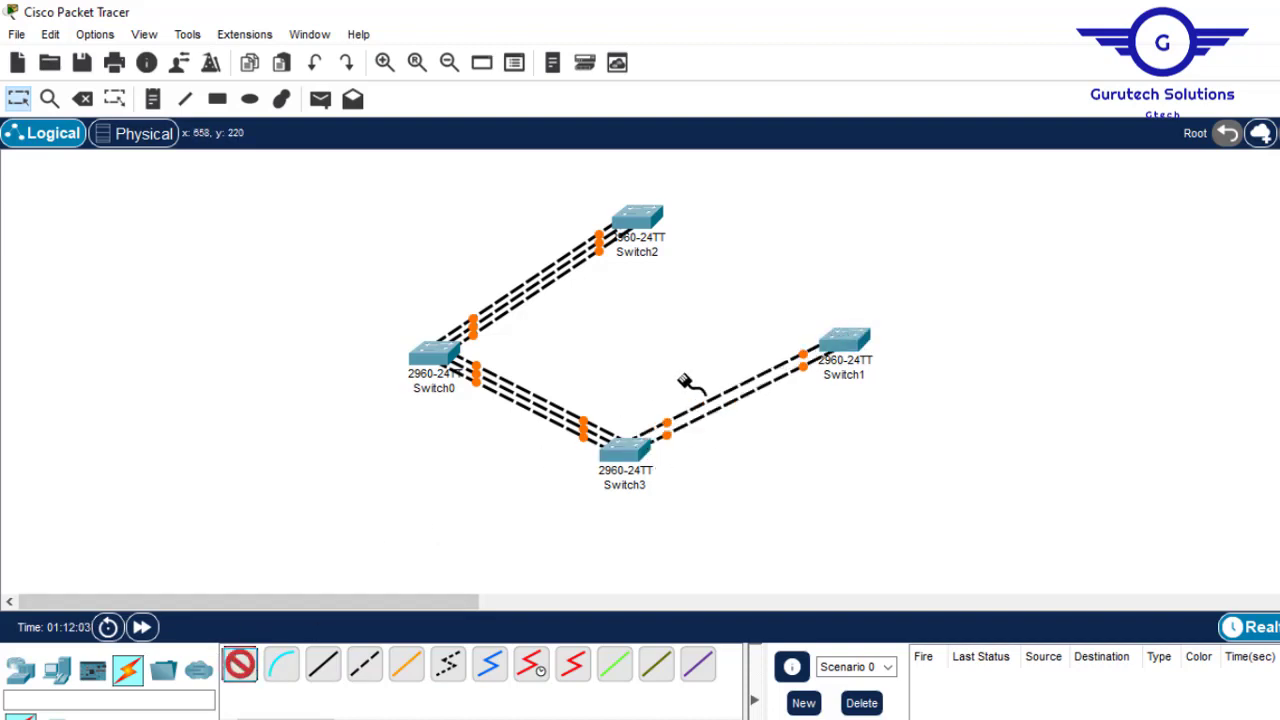
pyautogui.click(630, 452)
pyautogui.click(846, 341)
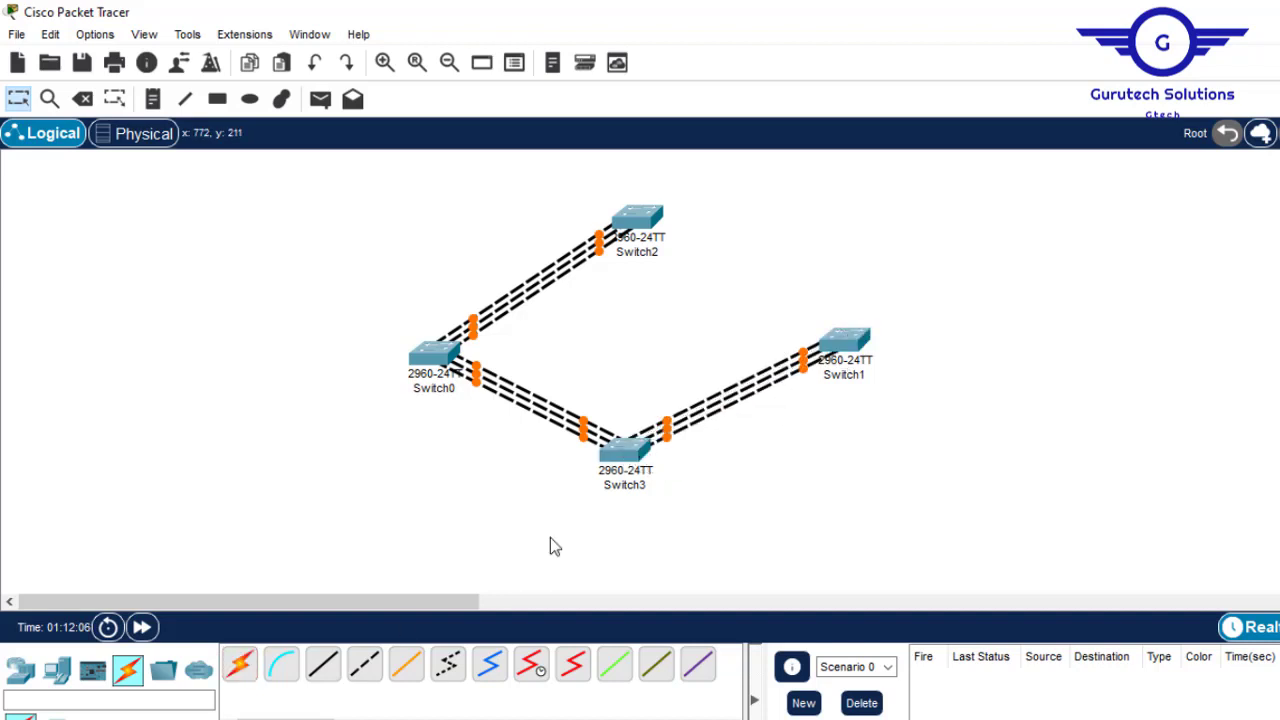
# Connect Switch2 to Switch1 with three parallel links using the automatic connection type
pyautogui.click(240, 666)
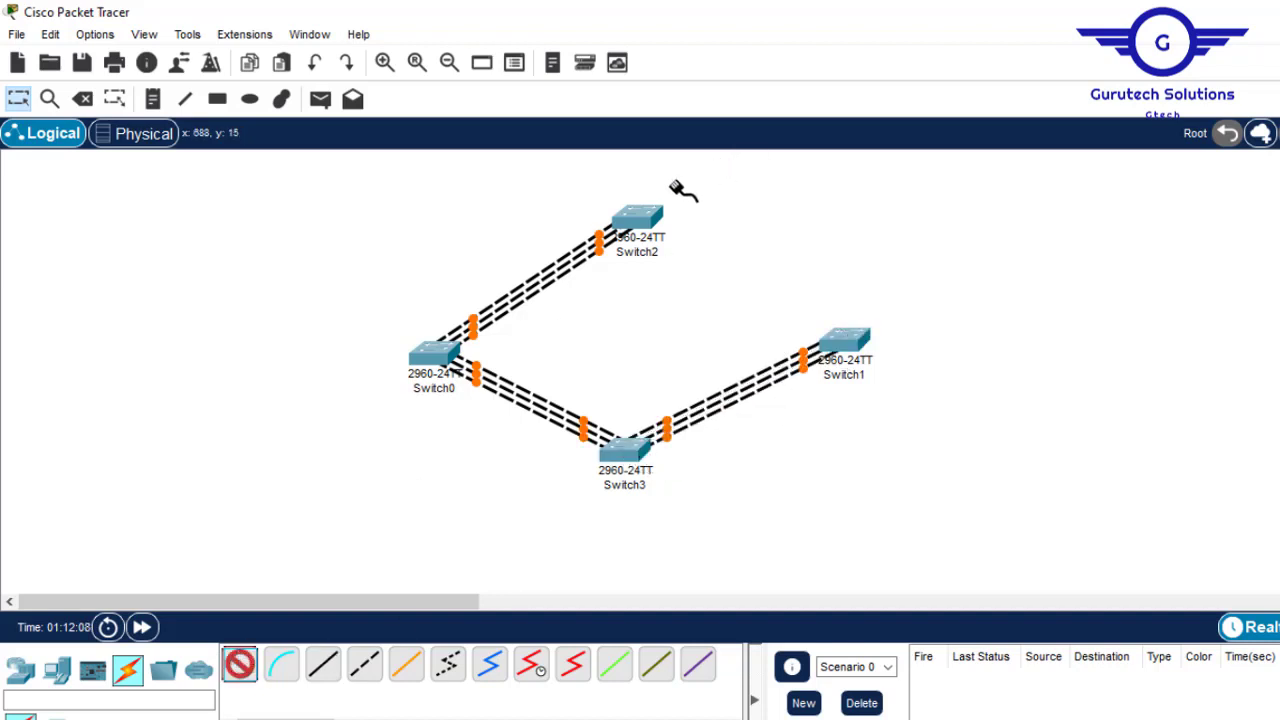
pyautogui.click(652, 212)
pyautogui.click(843, 345)
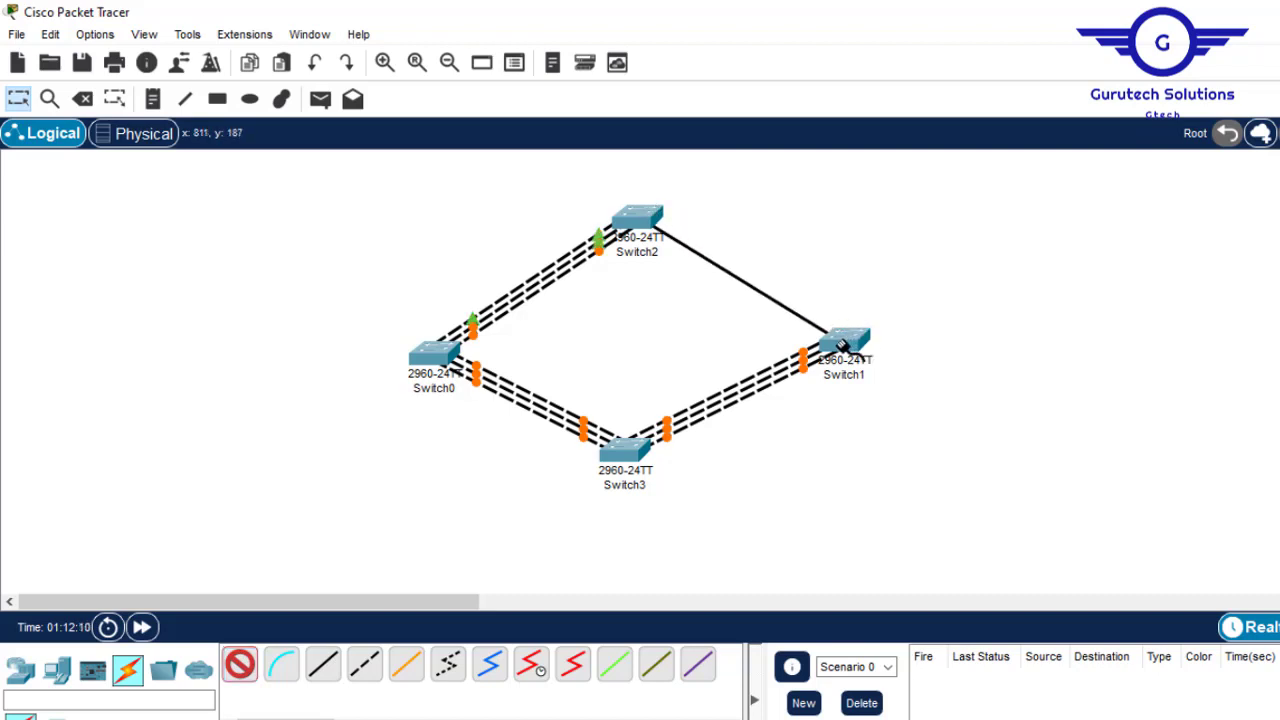
pyautogui.click(240, 666)
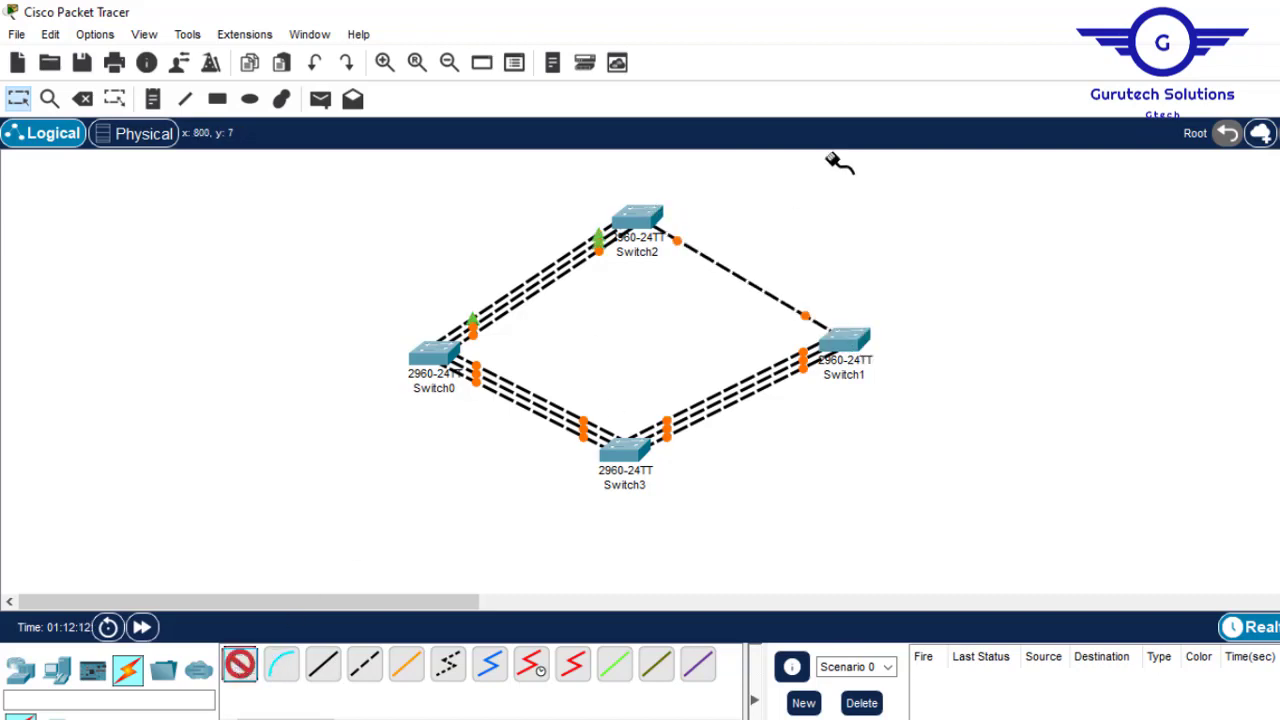
pyautogui.click(643, 218)
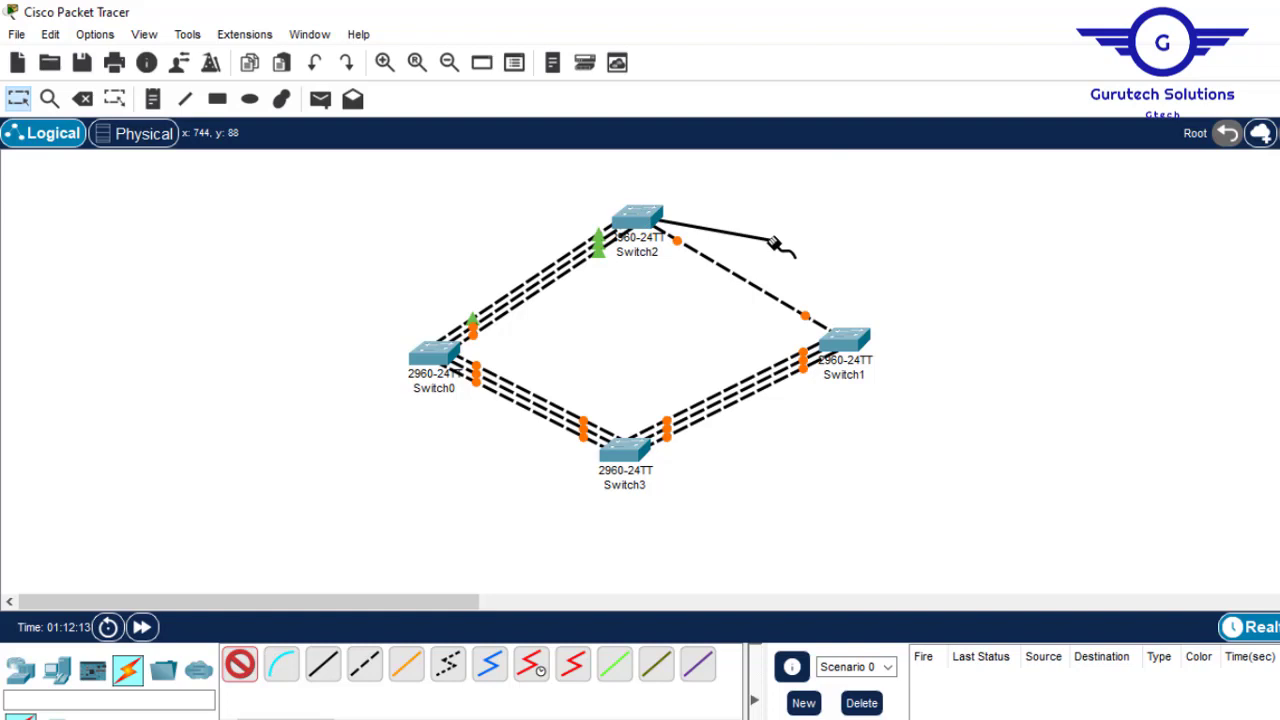
pyautogui.click(843, 343)
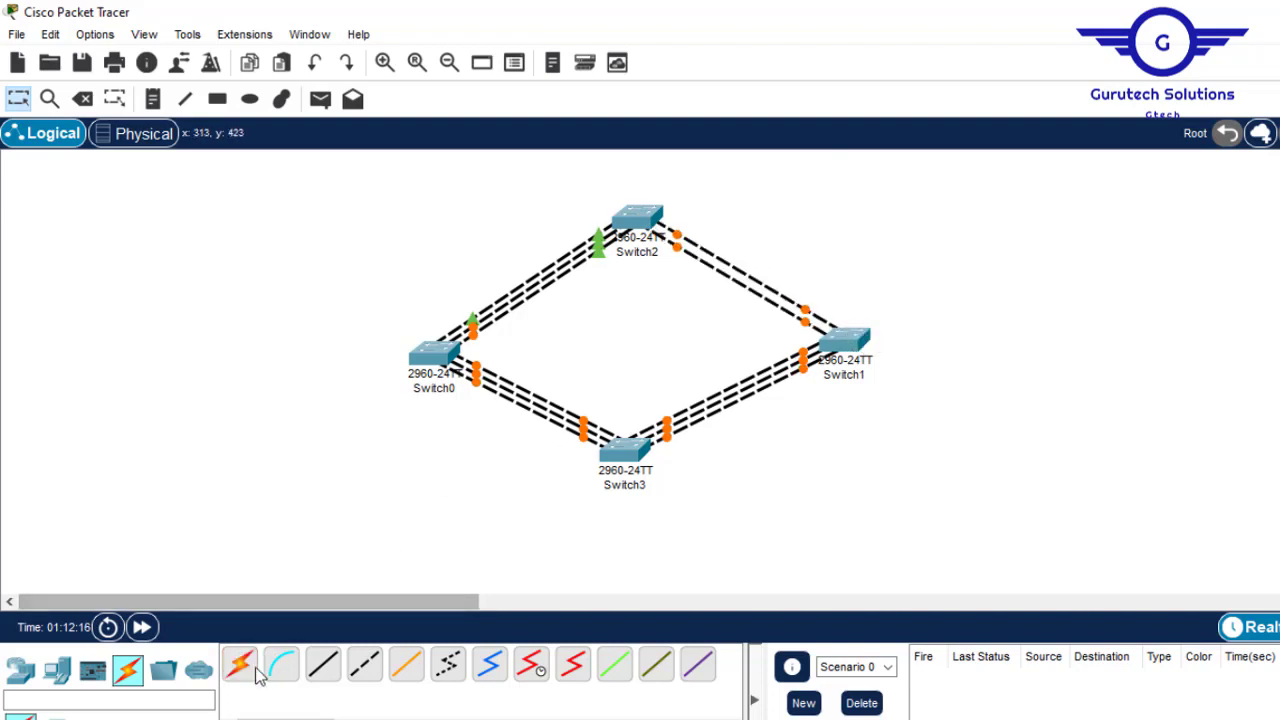
pyautogui.click(240, 666)
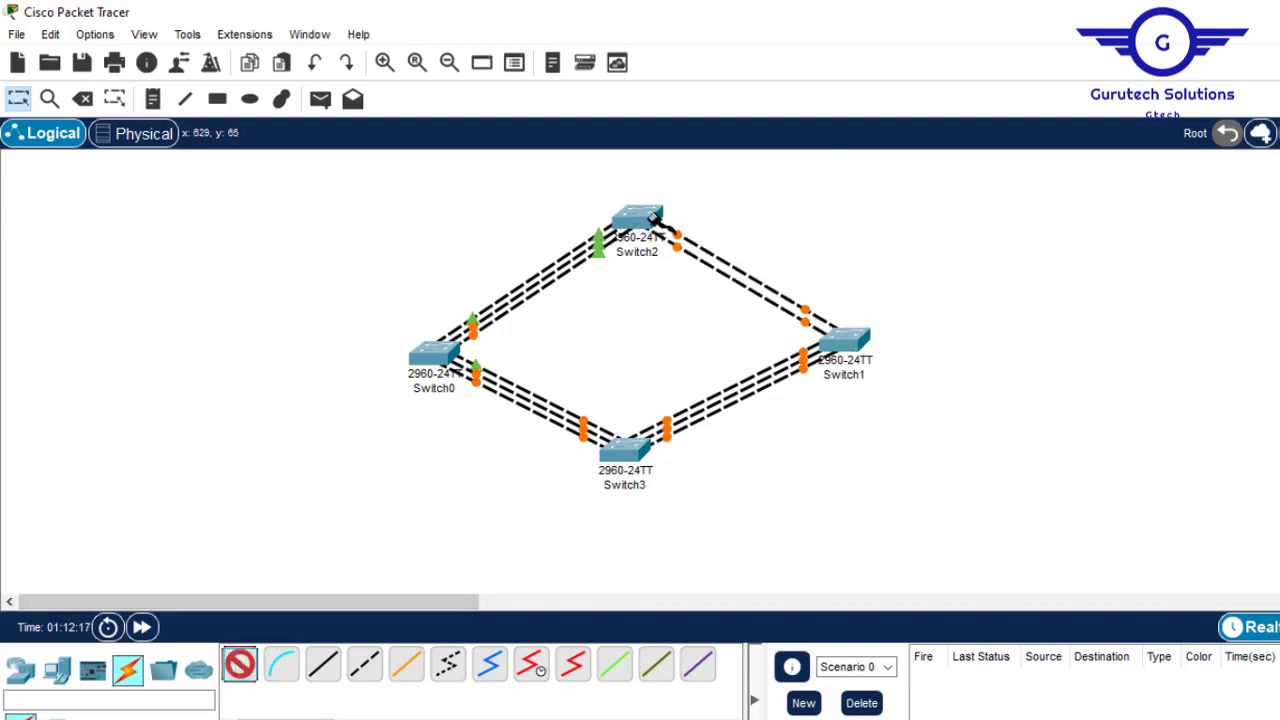
pyautogui.click(658, 224)
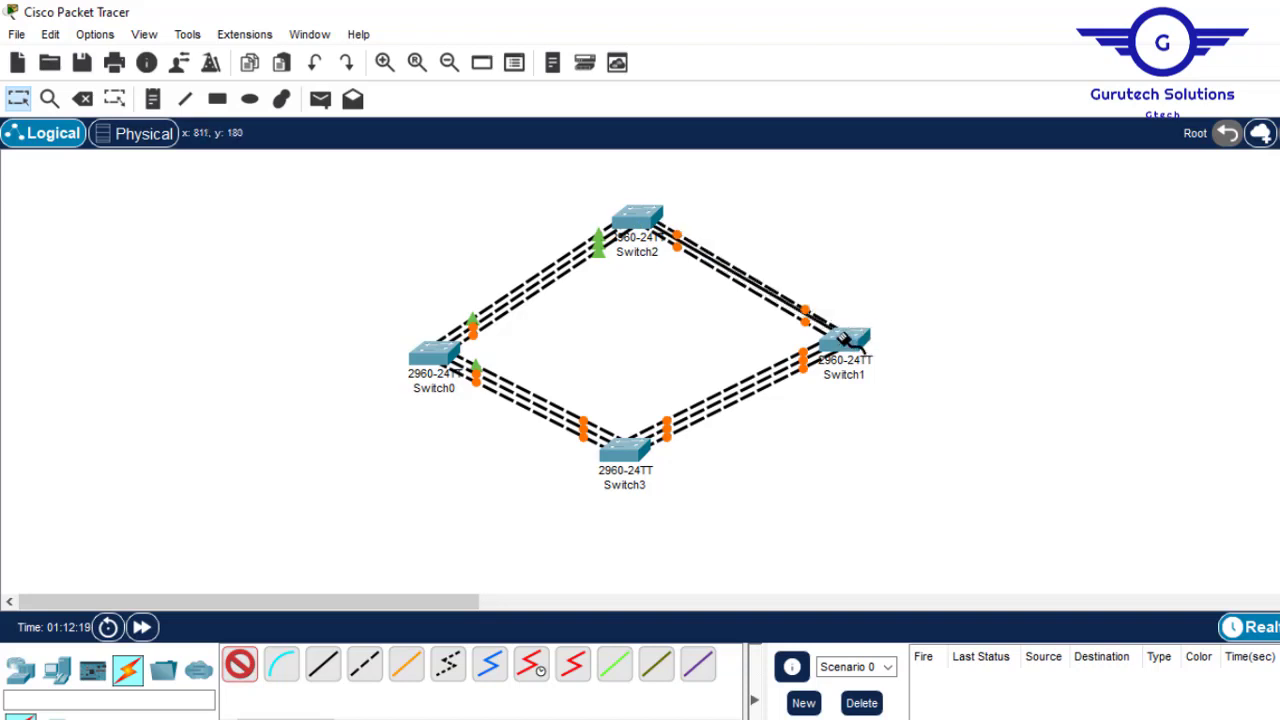
pyautogui.click(843, 335)
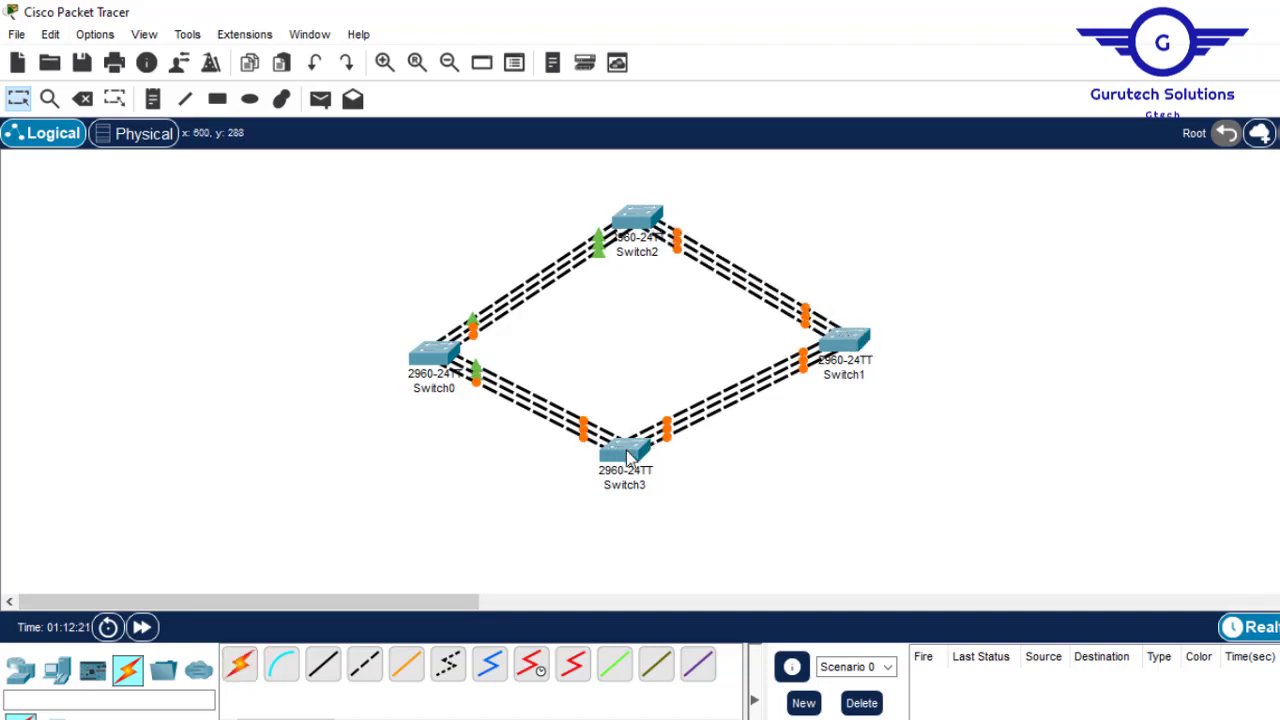
# Reposition all four switches lower on the workspace, keeping the diamond layout and leaving space above Switch2
pyautogui.moveTo(630, 456); pyautogui.dragTo(649, 535)
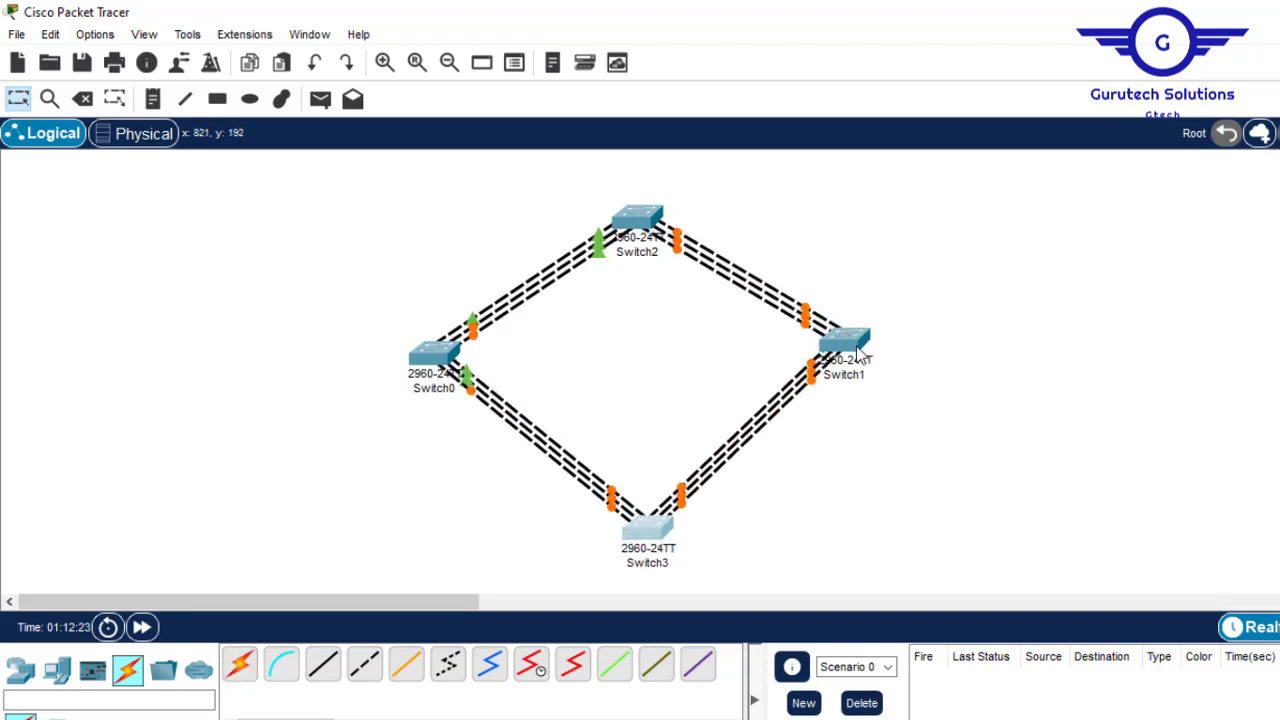
pyautogui.moveTo(856, 352); pyautogui.dragTo(819, 424)
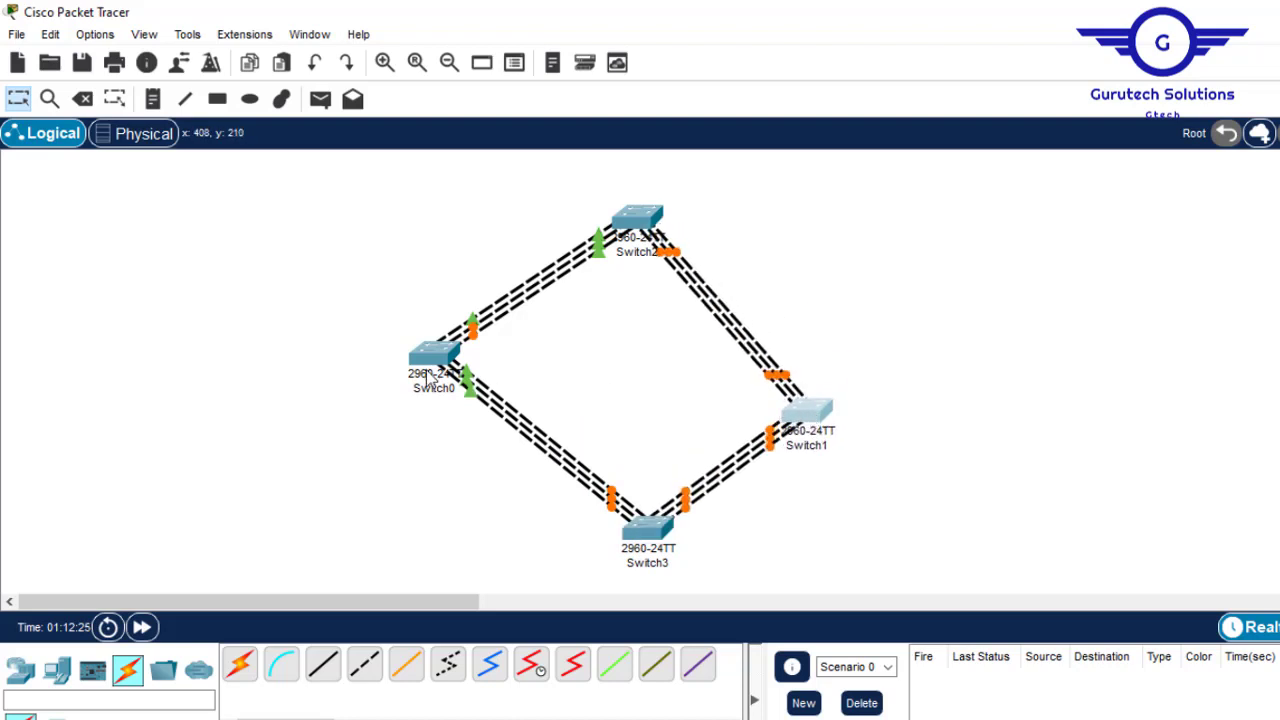
pyautogui.moveTo(428, 375); pyautogui.dragTo(447, 436)
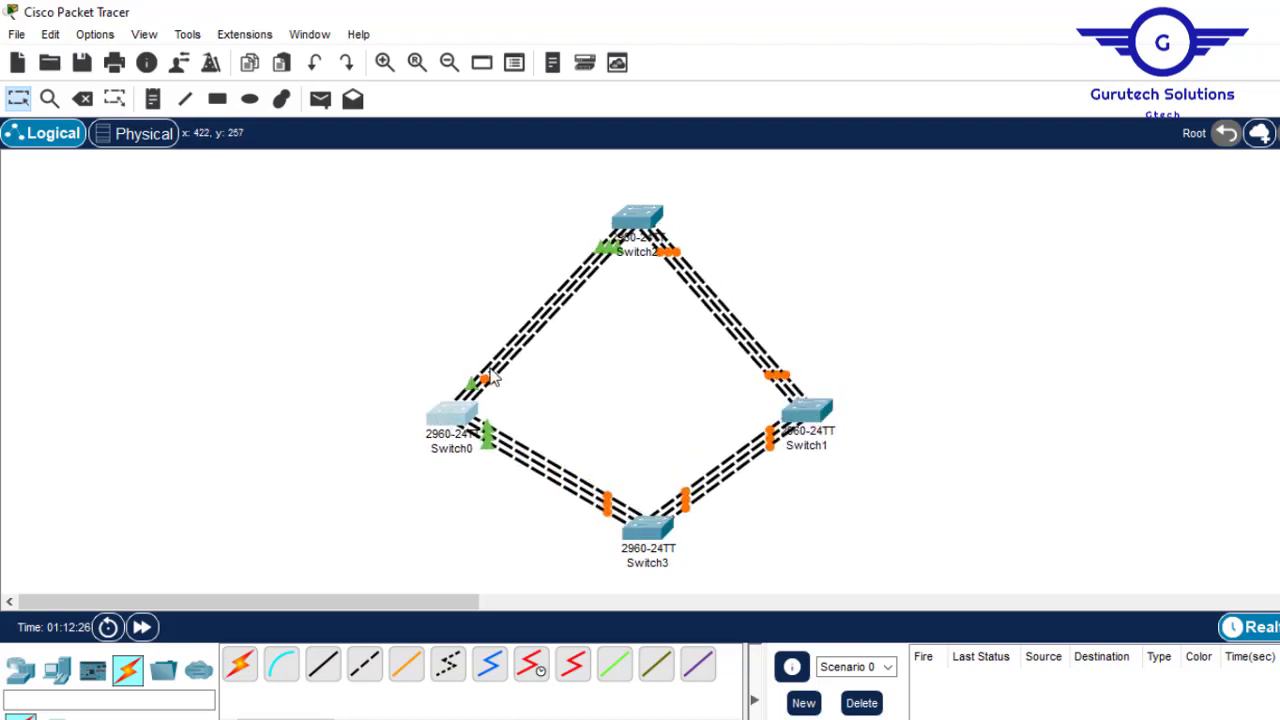
pyautogui.moveTo(490, 369); pyautogui.dragTo(426, 417)
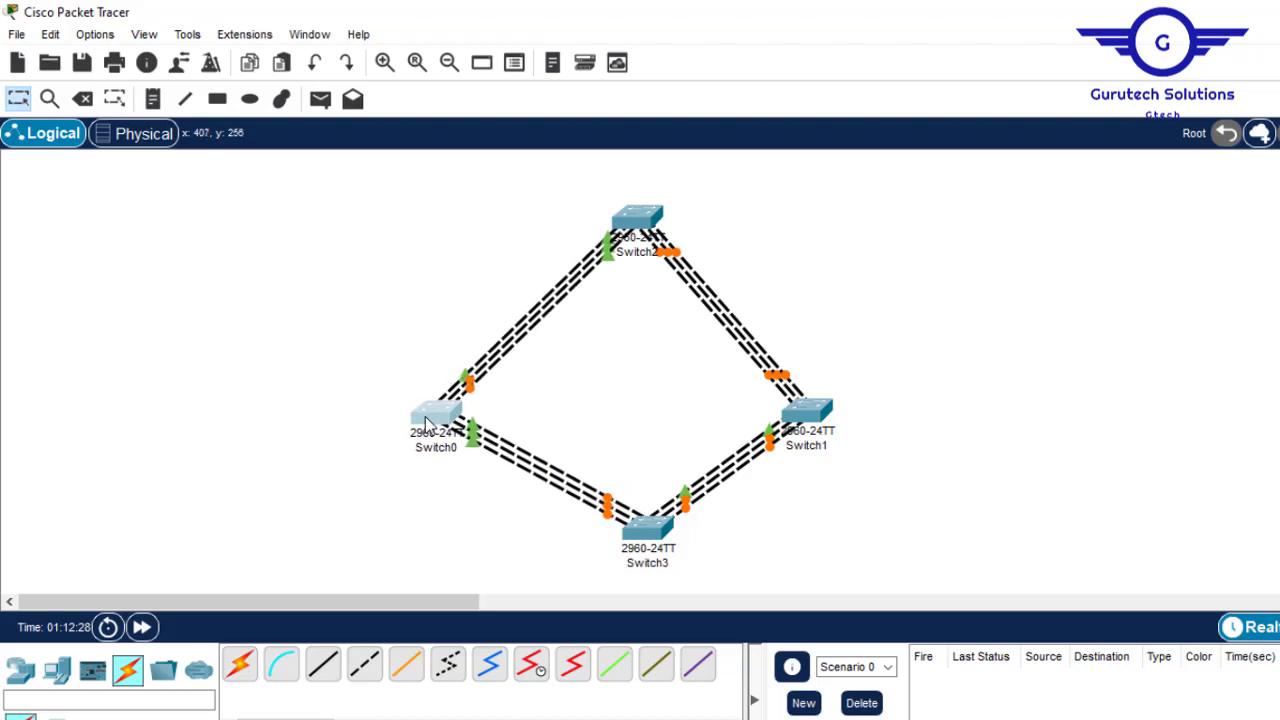
pyautogui.moveTo(637, 221); pyautogui.dragTo(611, 282)
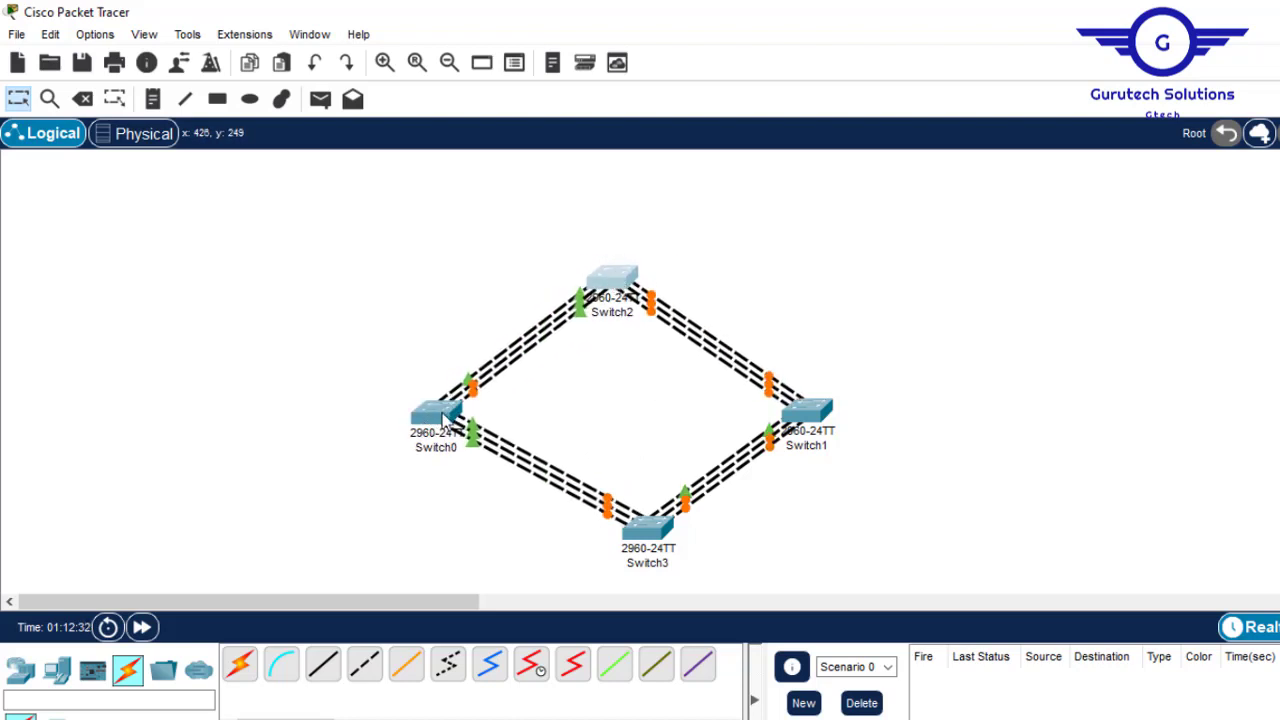
pyautogui.moveTo(445, 418)
pyautogui.mouseDown()
pyautogui.moveTo(466, 429)
pyautogui.moveTo(870, 348)
pyautogui.moveTo(443, 434)
pyautogui.mouseUp()
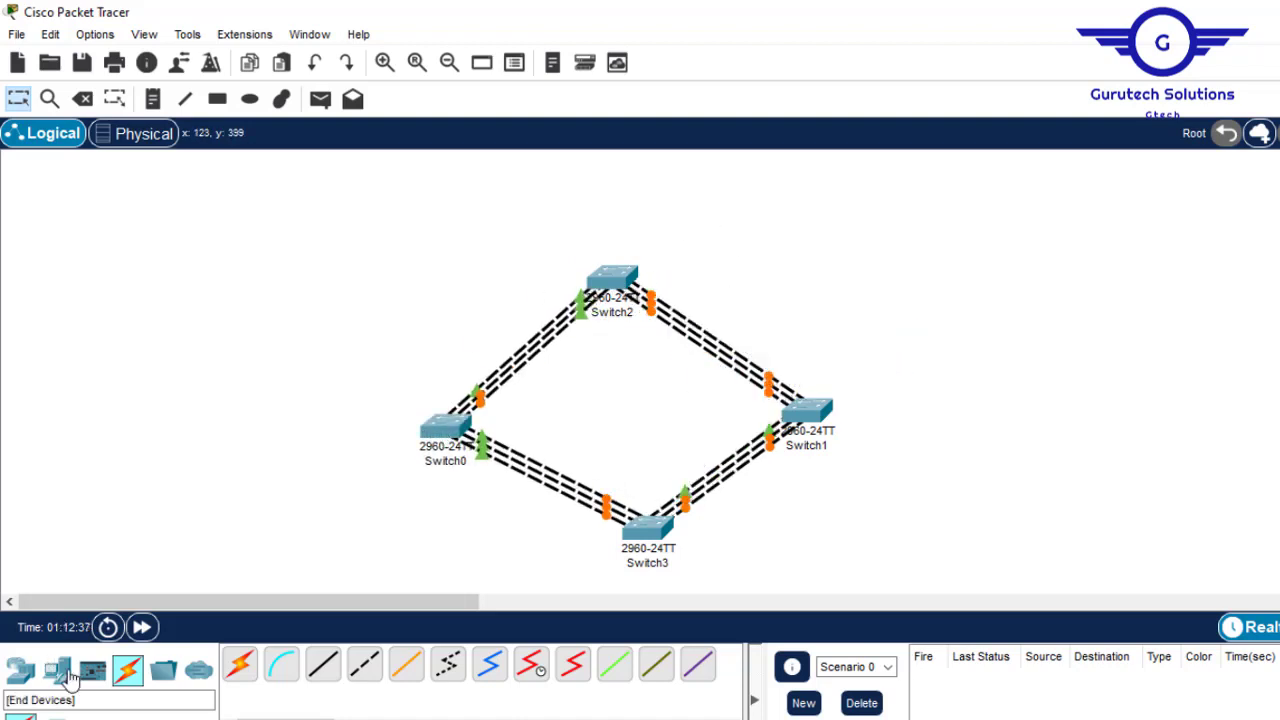
# Place four PCs around the diamond, one near each switch, and shift the ones by Switch3 and Switch0 closer to their switches
pyautogui.click(68, 677)
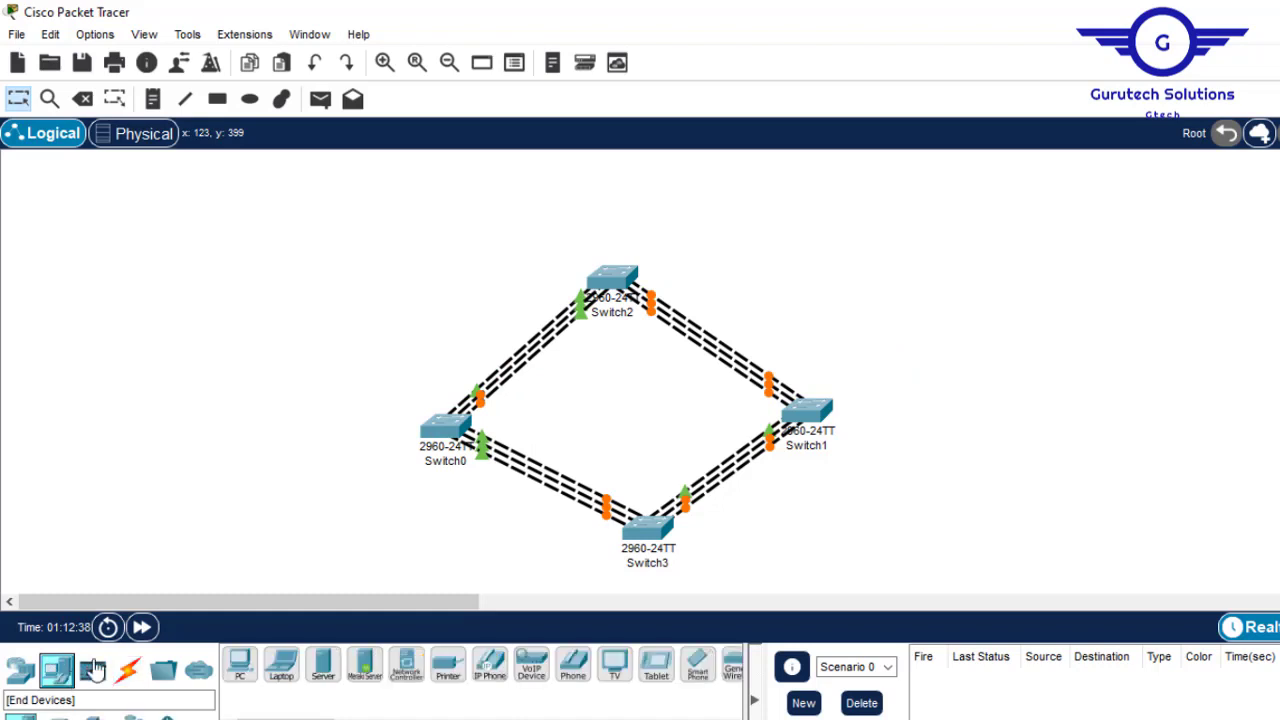
pyautogui.click(240, 665)
pyautogui.click(538, 176)
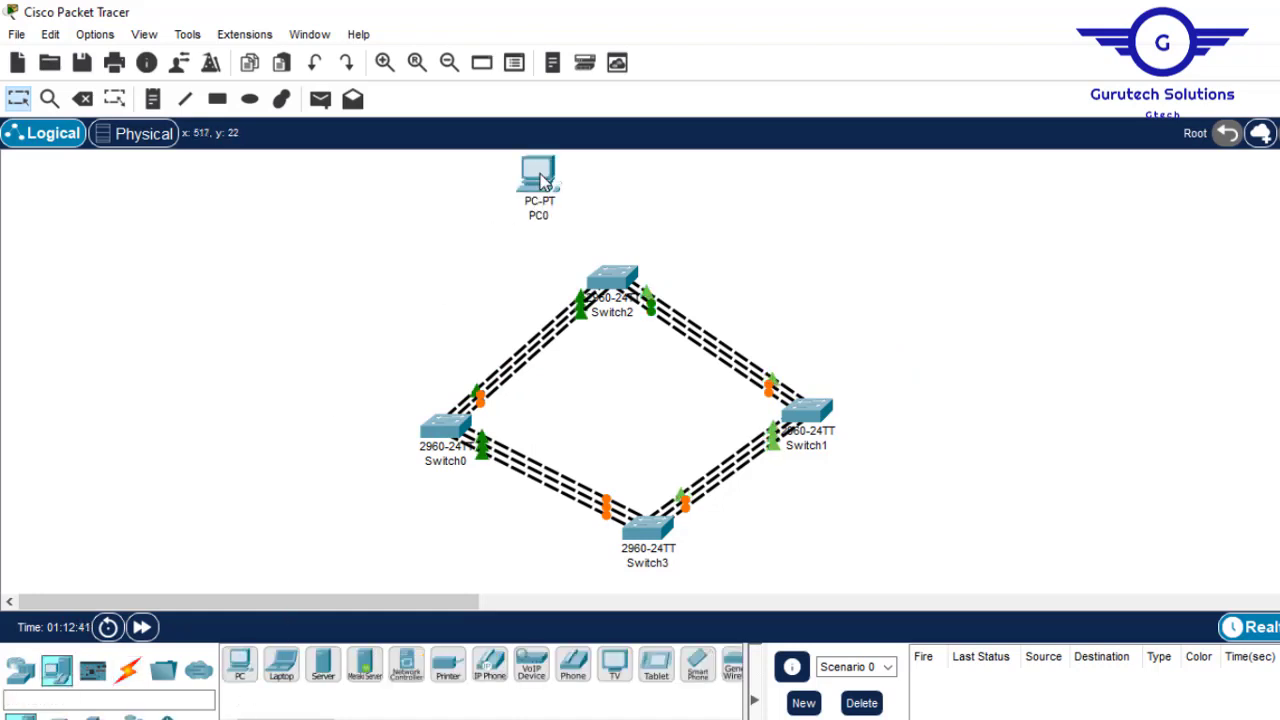
pyautogui.click(244, 668)
pyautogui.click(210, 434)
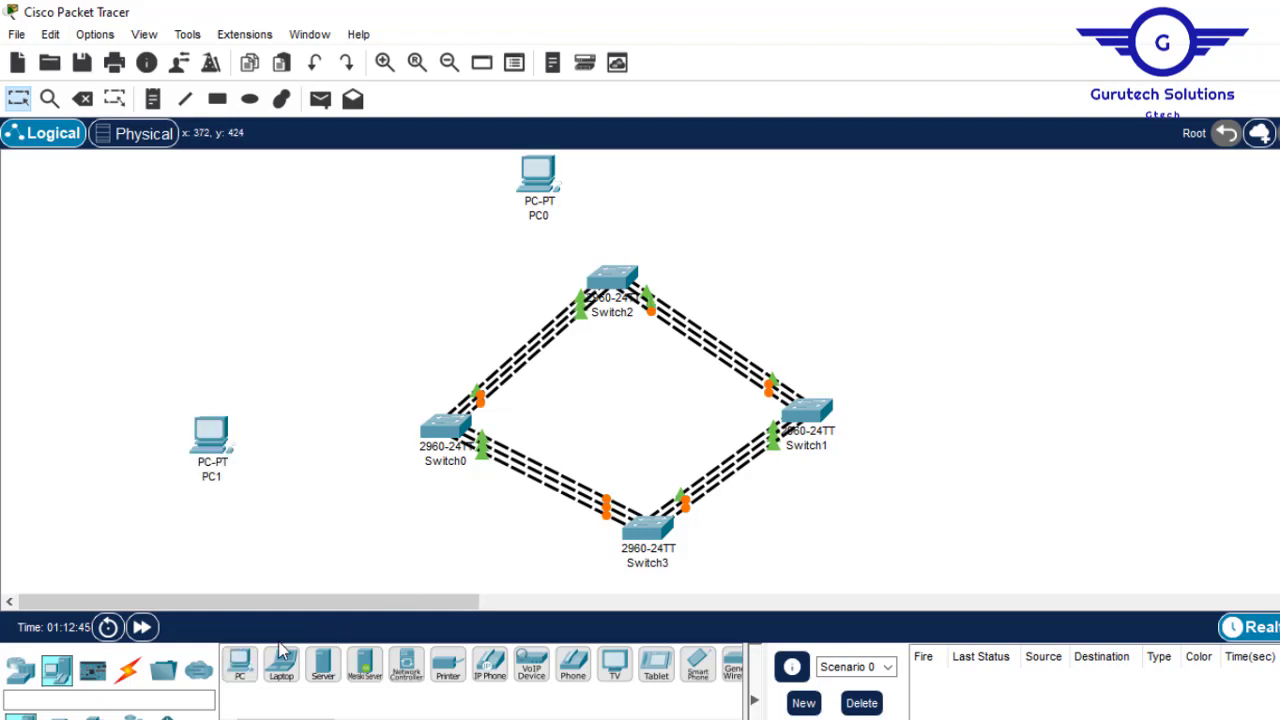
pyautogui.click(238, 668)
pyautogui.click(980, 378)
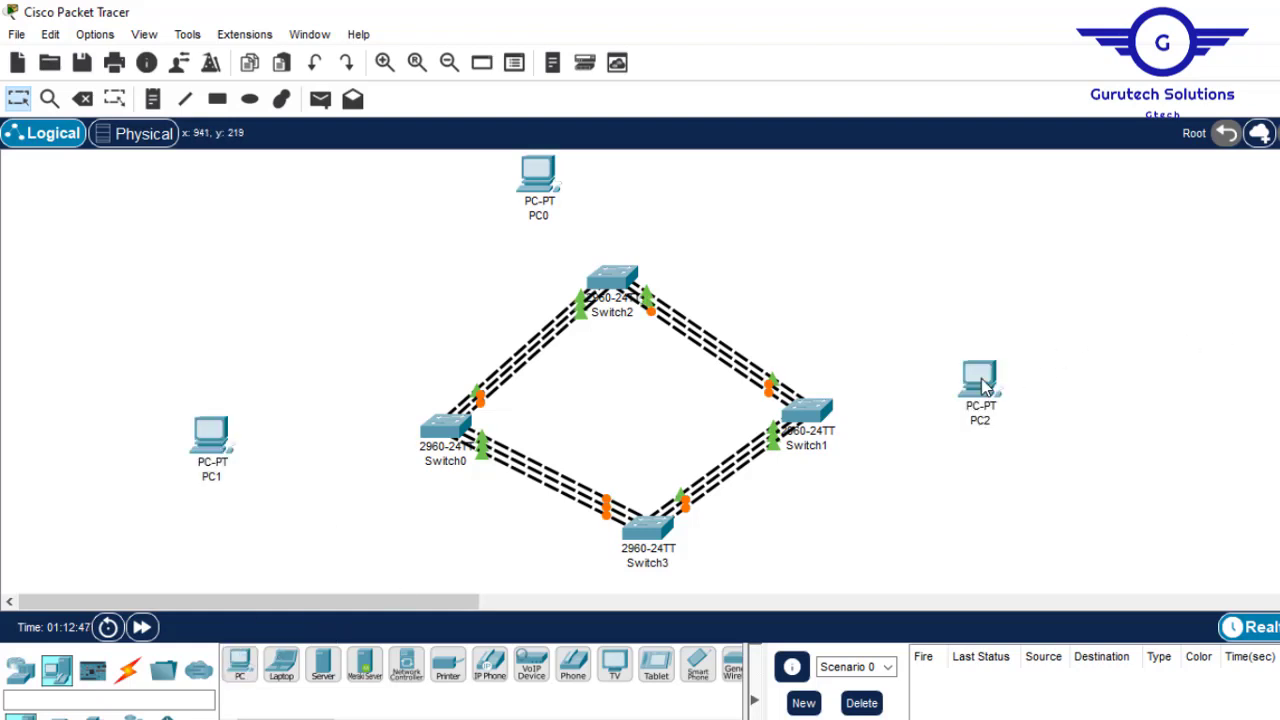
pyautogui.click(242, 668)
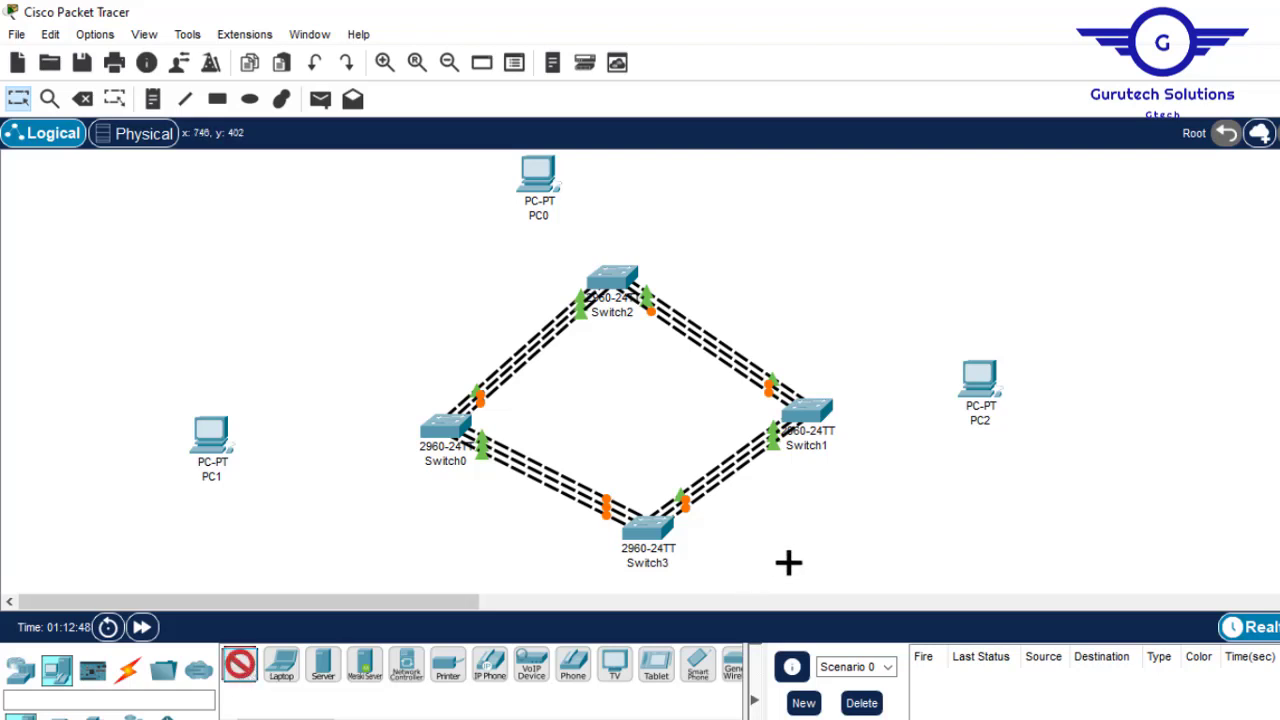
pyautogui.click(788, 562)
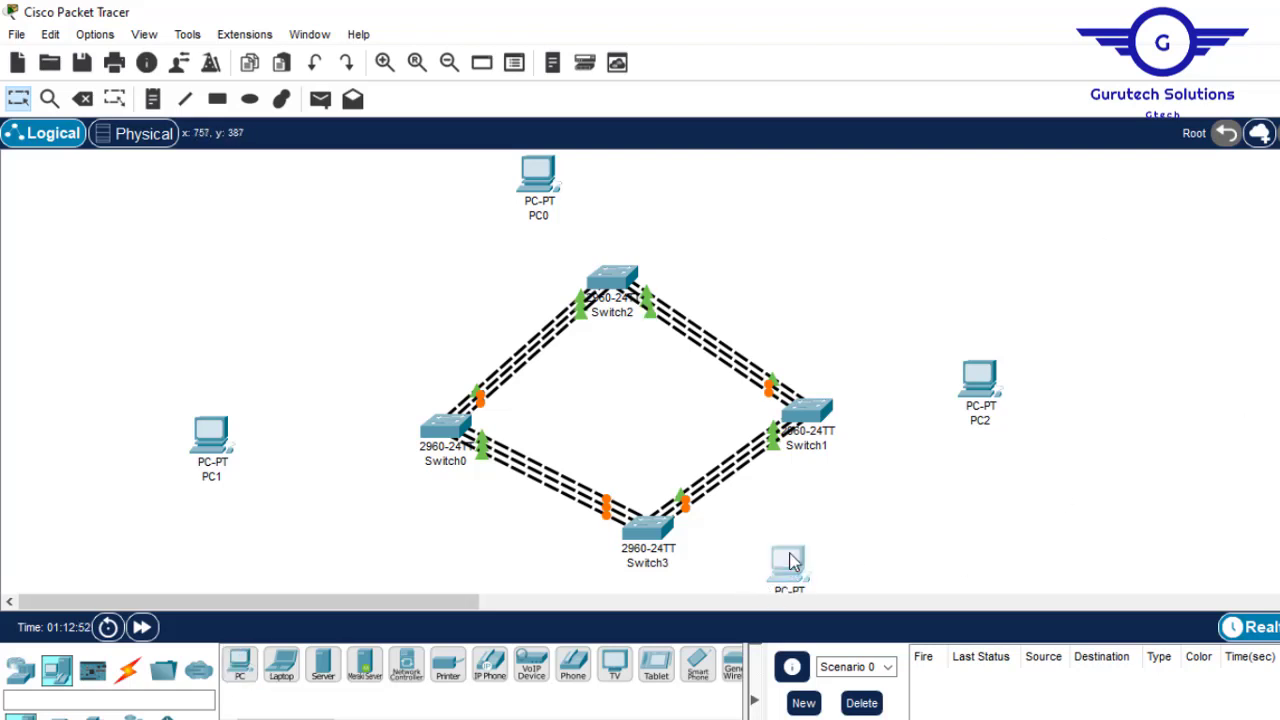
pyautogui.moveTo(784, 572)
pyautogui.mouseDown()
pyautogui.moveTo(734, 588)
pyautogui.moveTo(764, 577)
pyautogui.mouseUp()
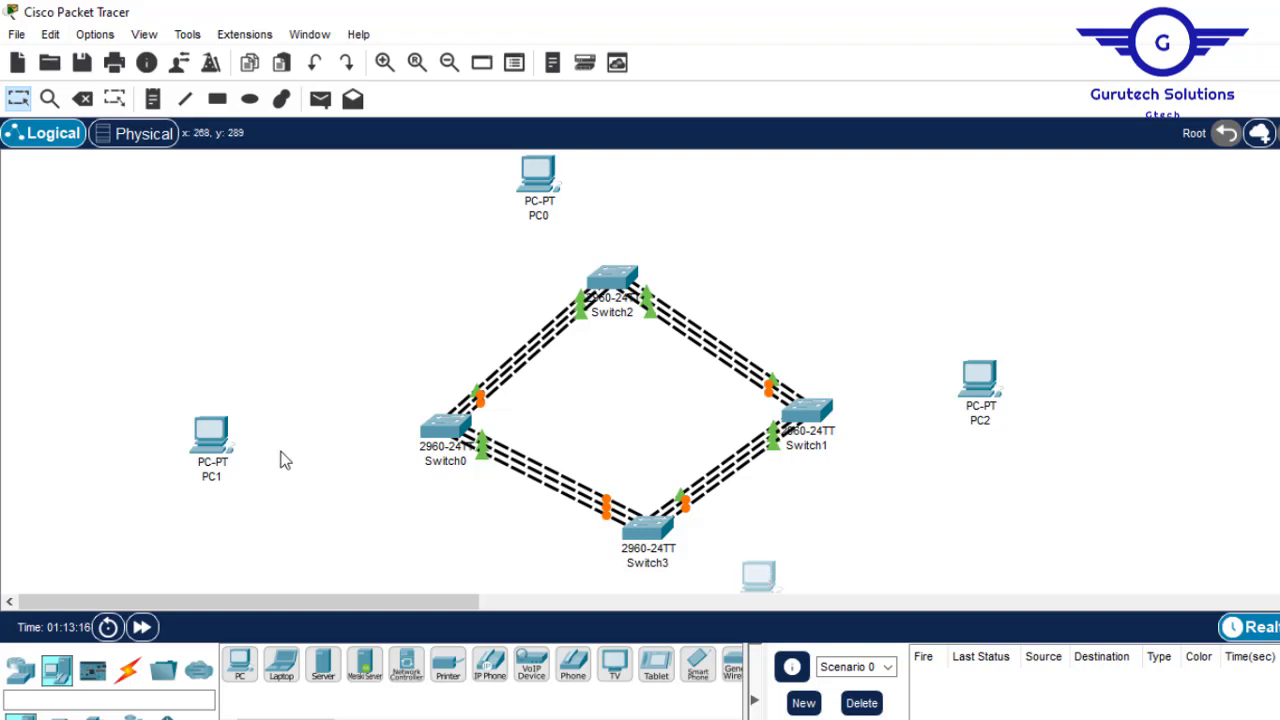
pyautogui.moveTo(210, 444); pyautogui.dragTo(251, 434)
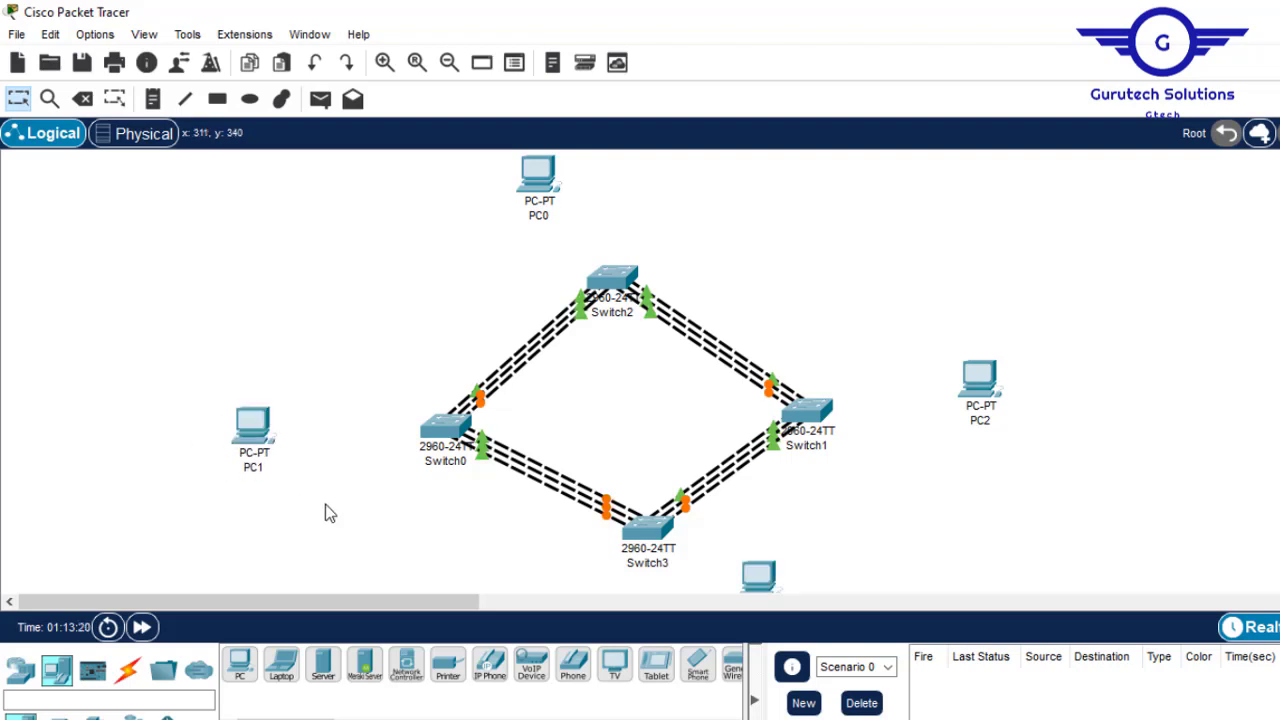
pyautogui.click(127, 669)
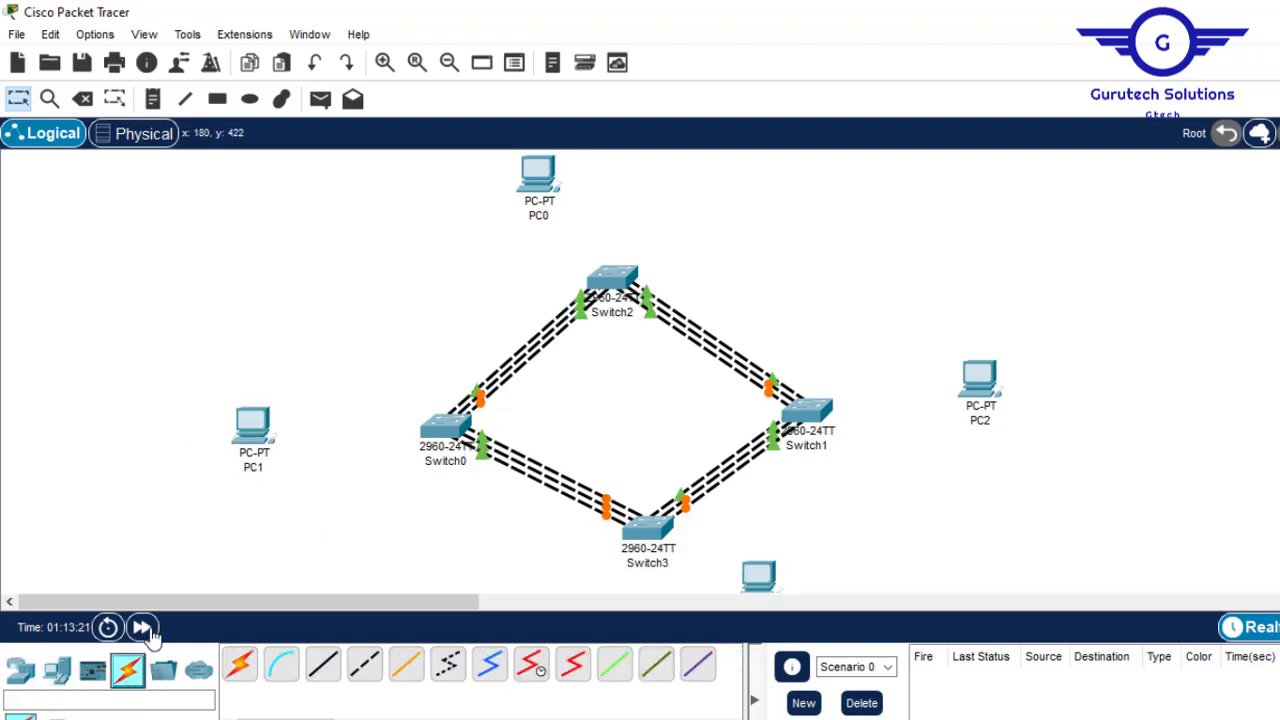
pyautogui.click(239, 665)
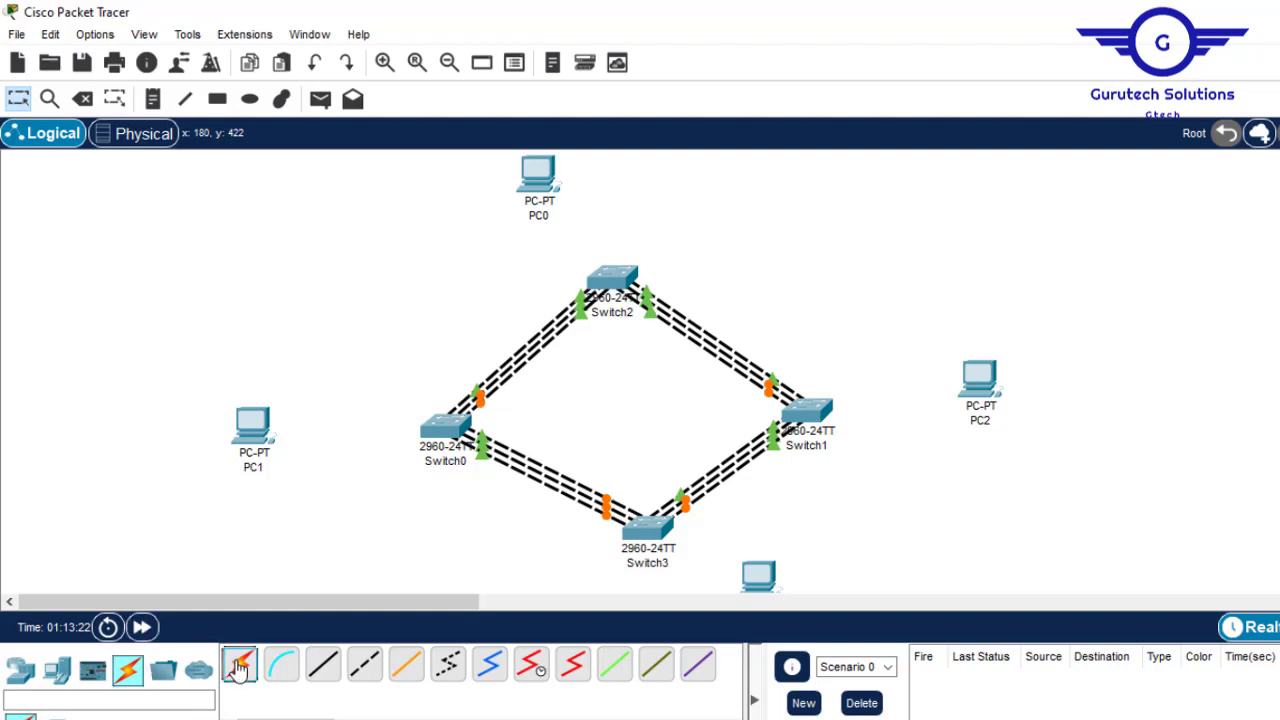
pyautogui.click(437, 428)
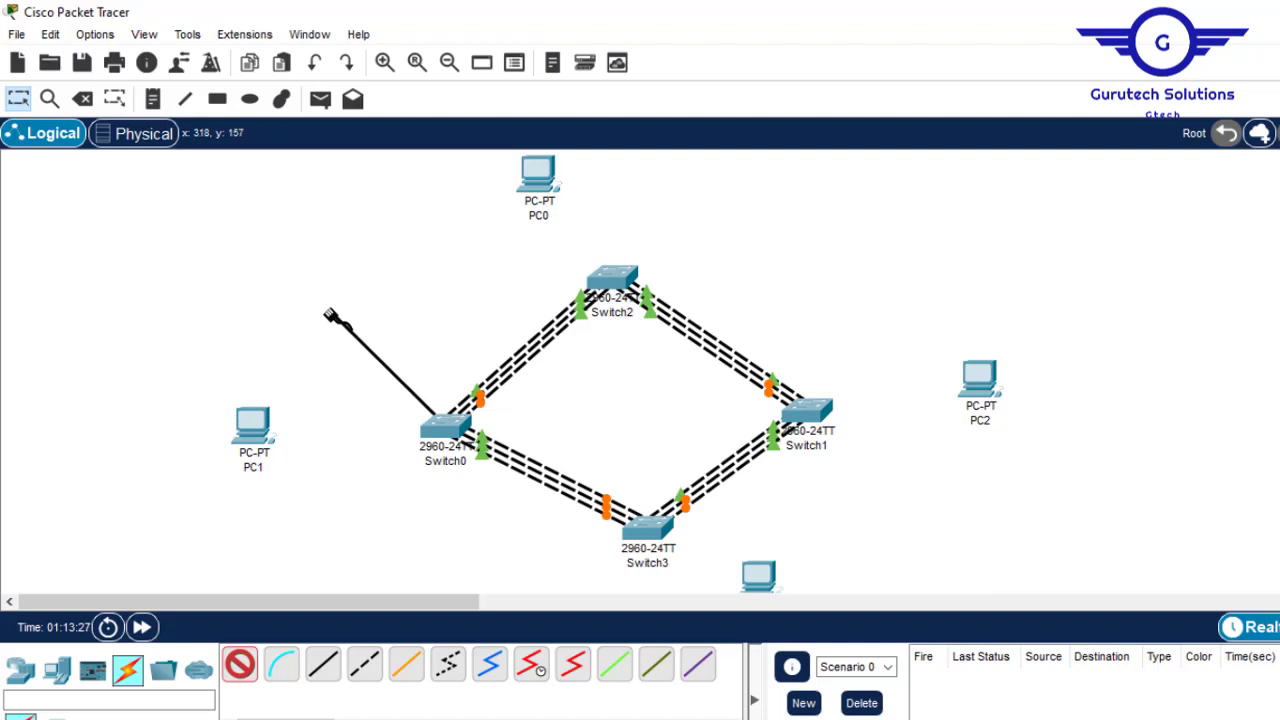
pyautogui.press('Escape')
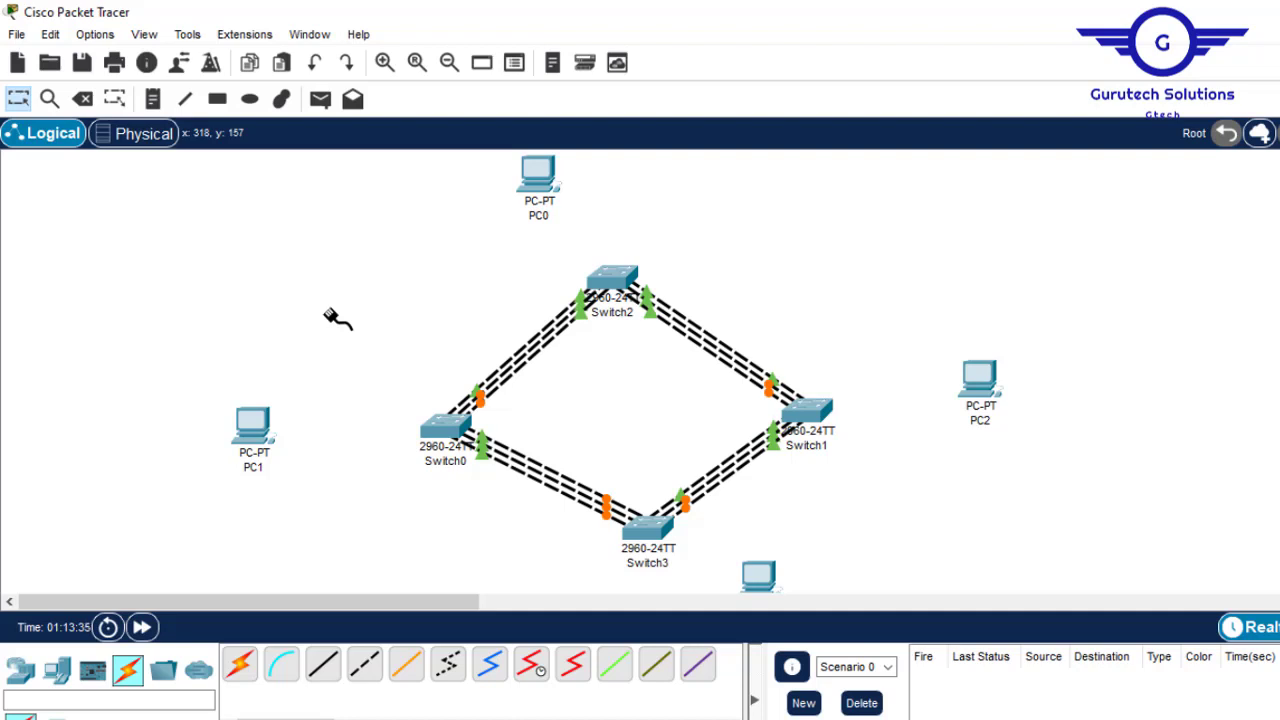
# Draw two unfilled, black-outlined rectangles, one around the right half of the switch diamond and one around the left half
pyautogui.click(219, 100)
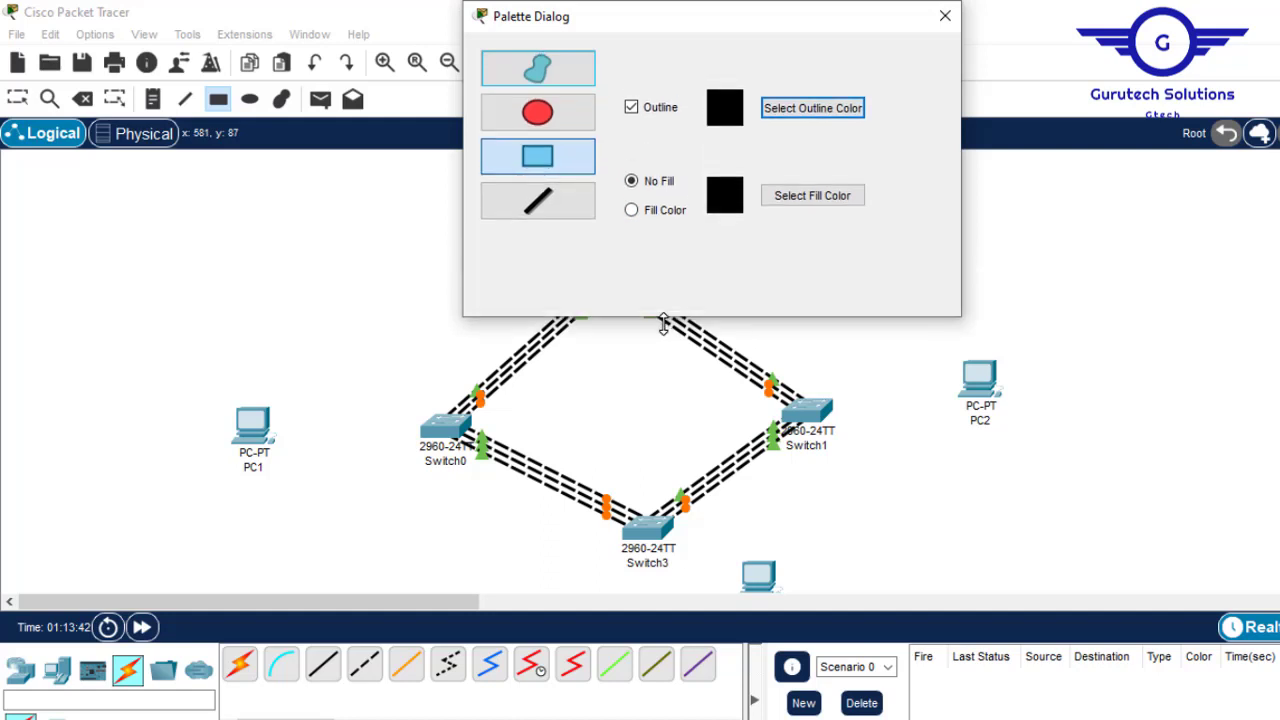
pyautogui.moveTo(617, 251); pyautogui.dragTo(918, 545)
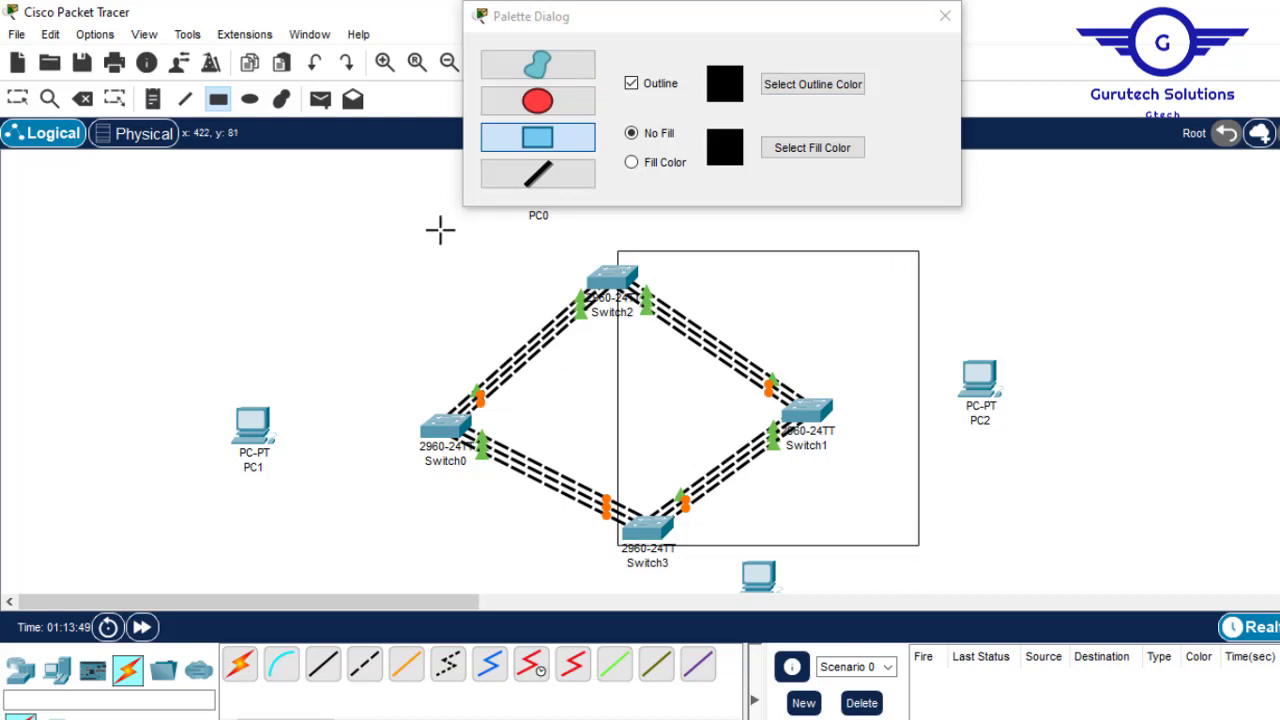
pyautogui.moveTo(405, 231); pyautogui.dragTo(612, 548)
pyautogui.press('Escape')
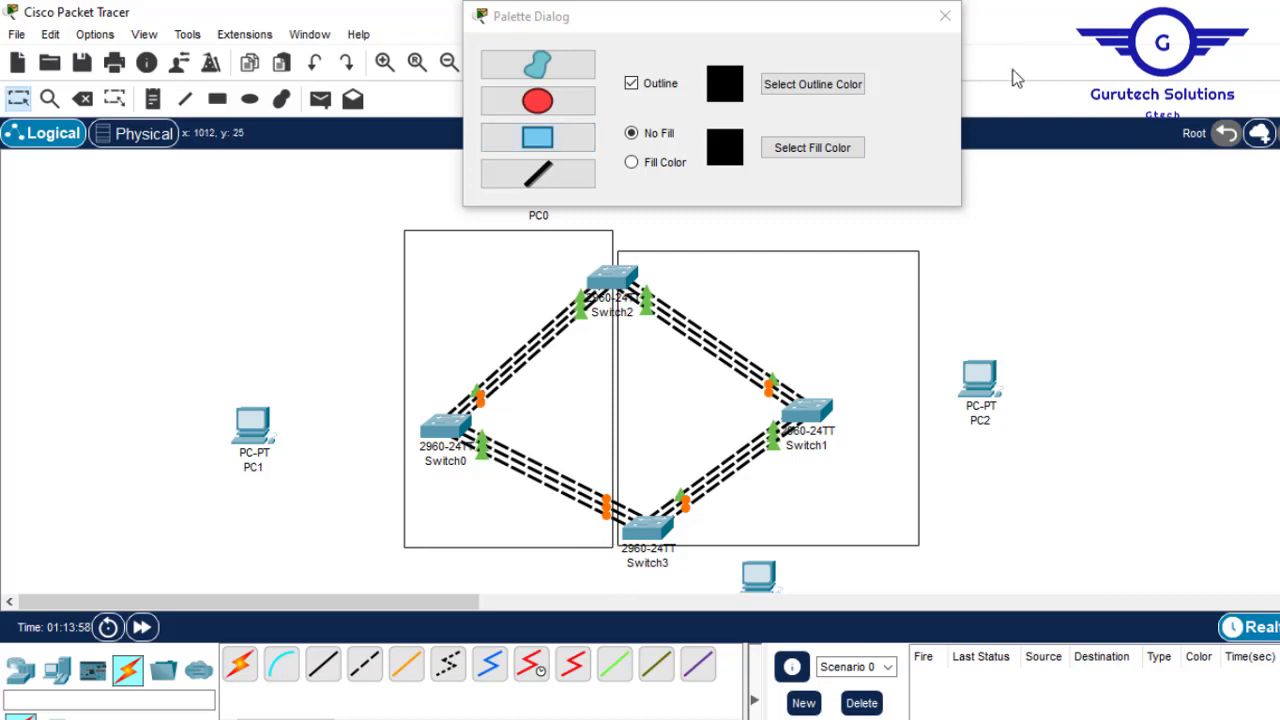
pyautogui.click(945, 15)
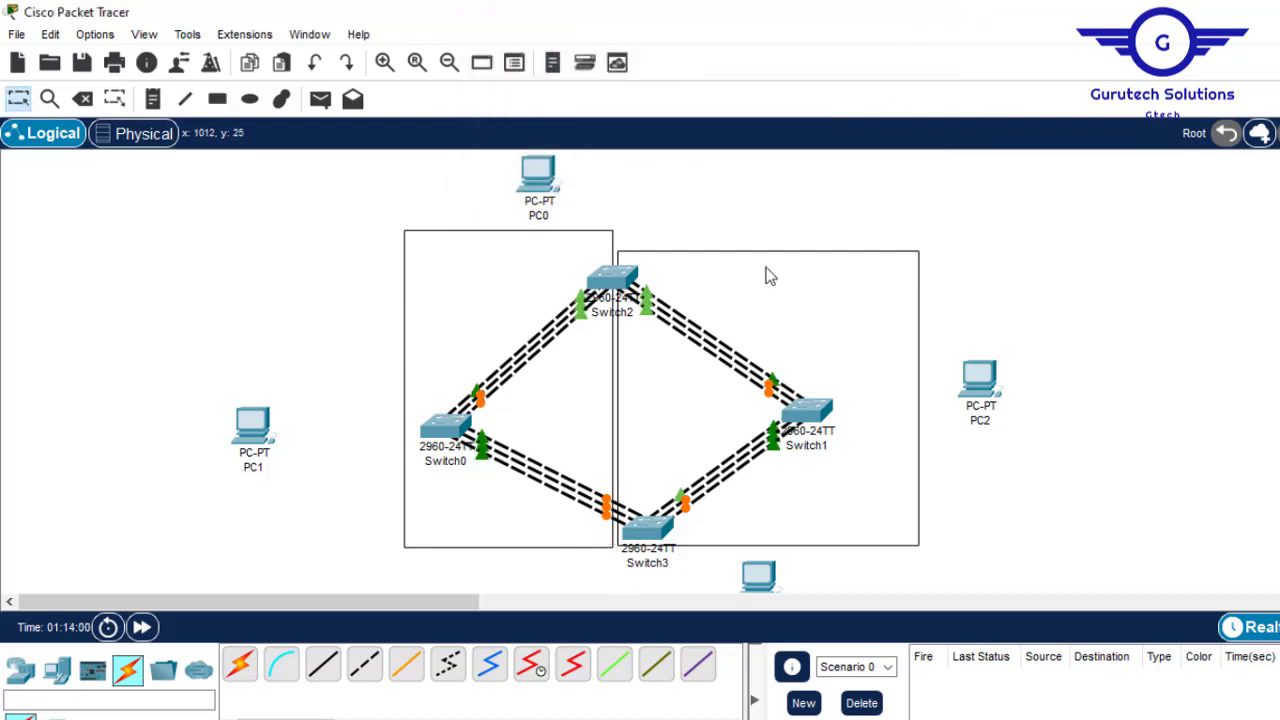
# Shift both rectangles and Switch2 slightly right so the rectangles meet along the line between Switch2 and Switch3
pyautogui.moveTo(788, 316)
pyautogui.mouseDown()
pyautogui.moveTo(771, 286)
pyautogui.moveTo(786, 314)
pyautogui.moveTo(804, 307)
pyautogui.mouseUp()
pyautogui.click(725, 196)
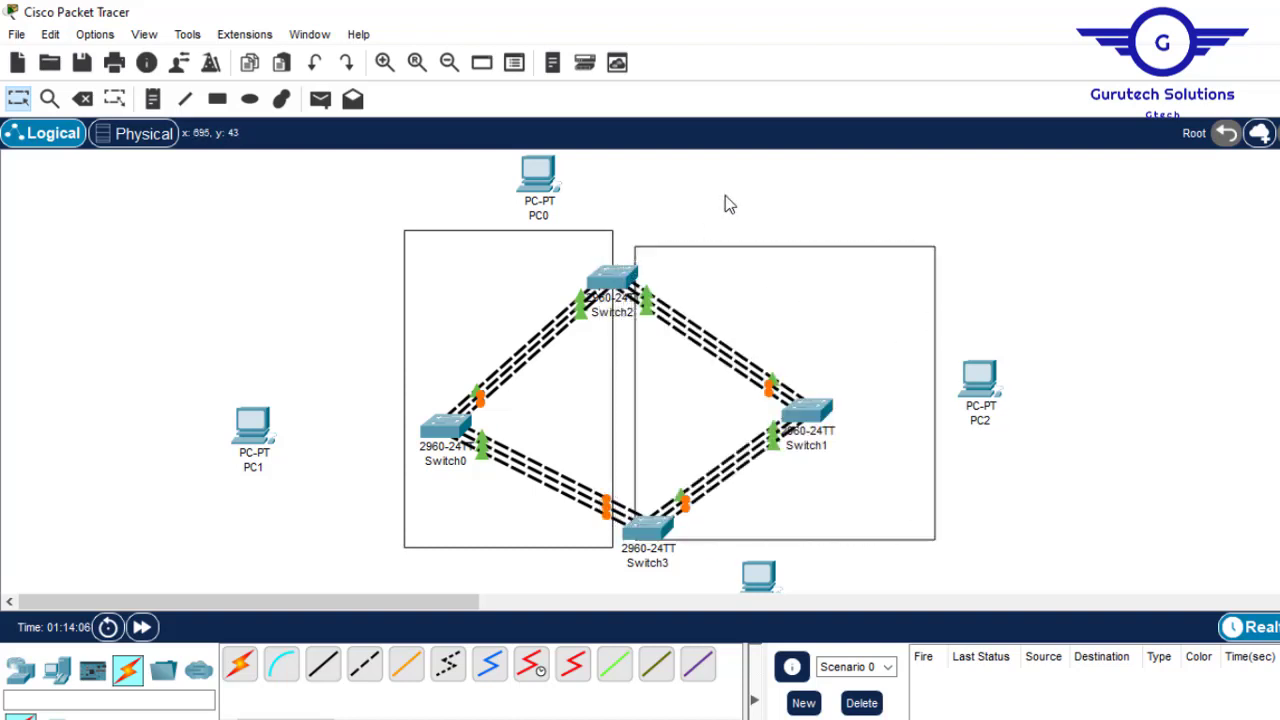
pyautogui.moveTo(631, 288); pyautogui.dragTo(652, 284)
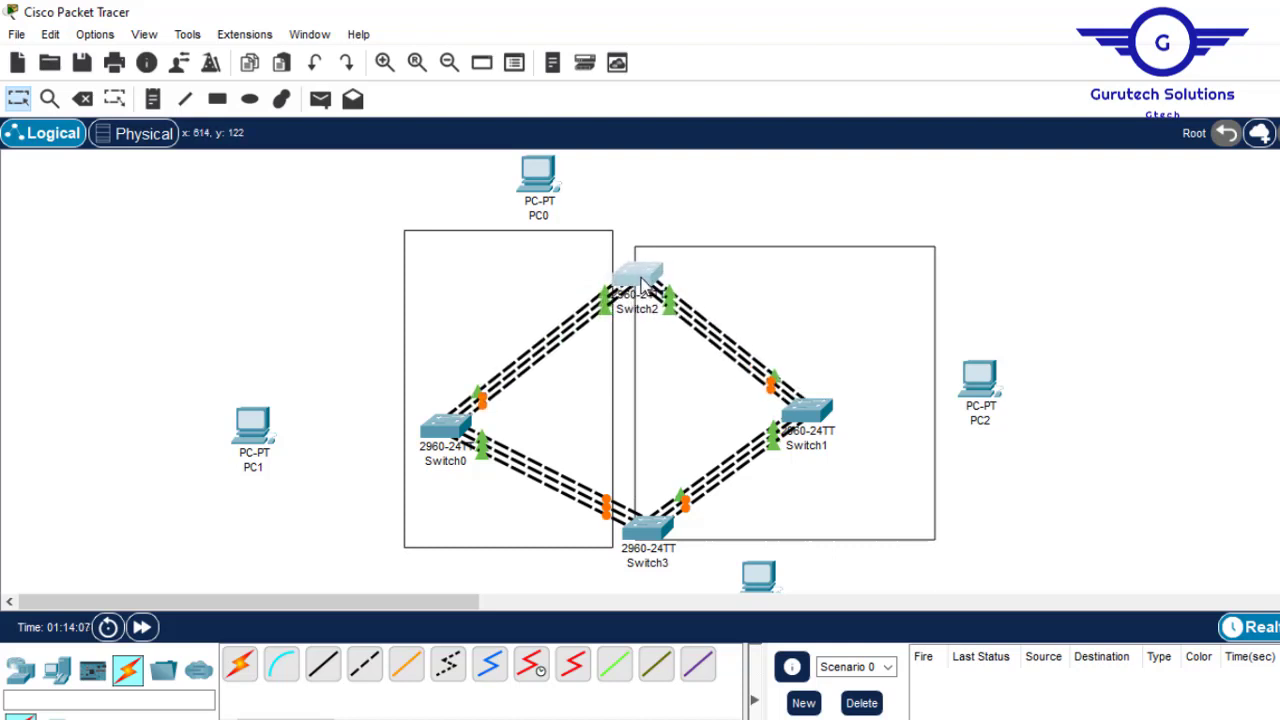
pyautogui.moveTo(534, 280)
pyautogui.mouseDown()
pyautogui.moveTo(565, 277)
pyautogui.moveTo(553, 279)
pyautogui.mouseUp()
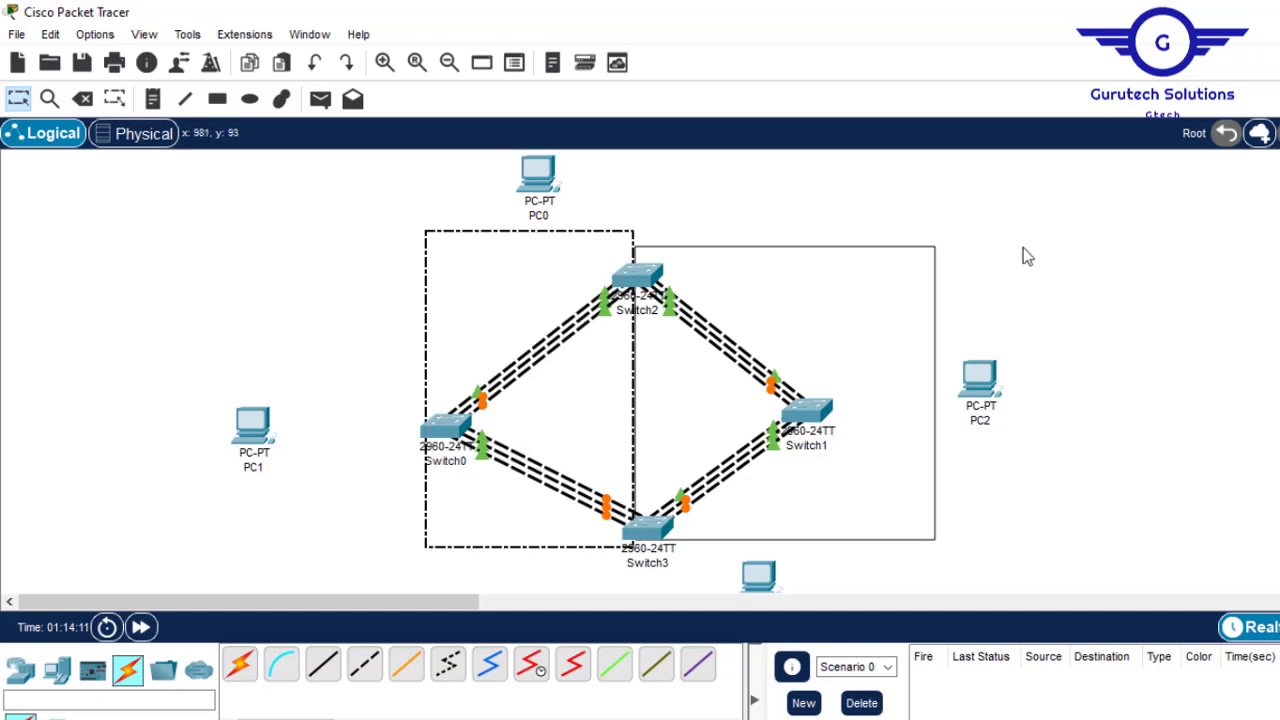
# Add a text note reading PAGP inside the left rectangle, above the Switch0–Switch2 links
pyautogui.click(152, 98)
pyautogui.click(453, 281)
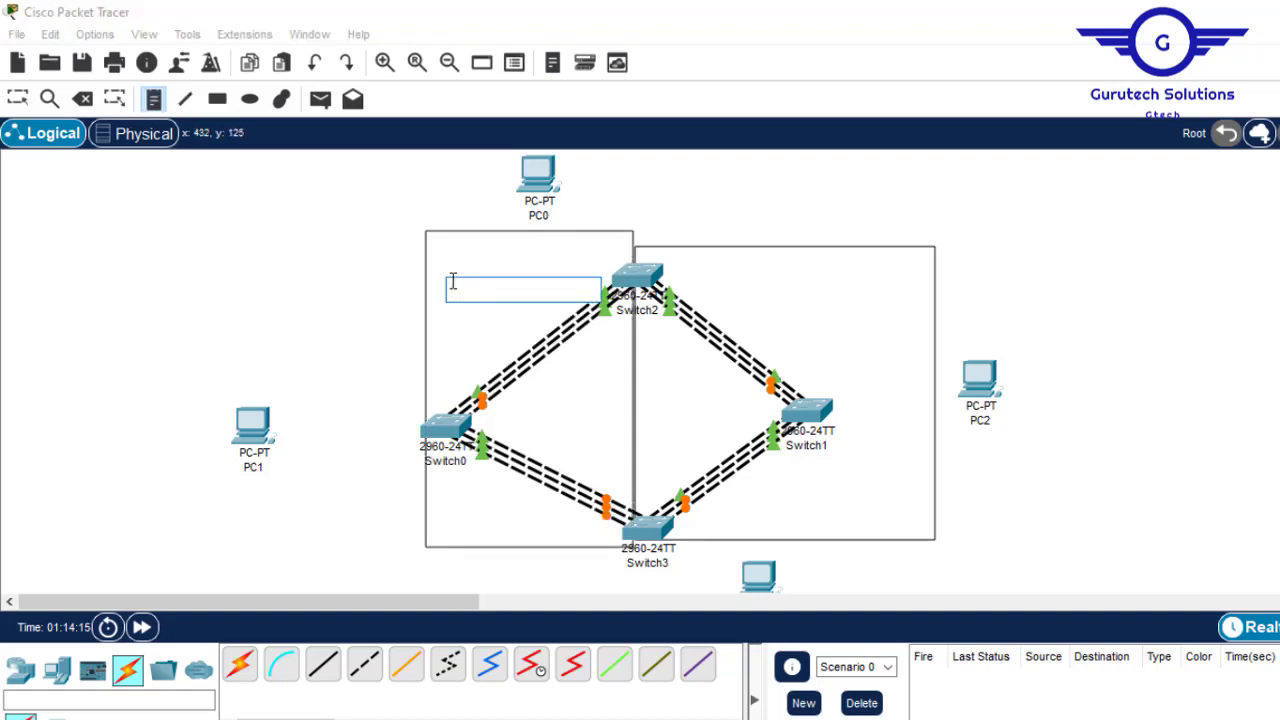
pyautogui.write('PAGP')
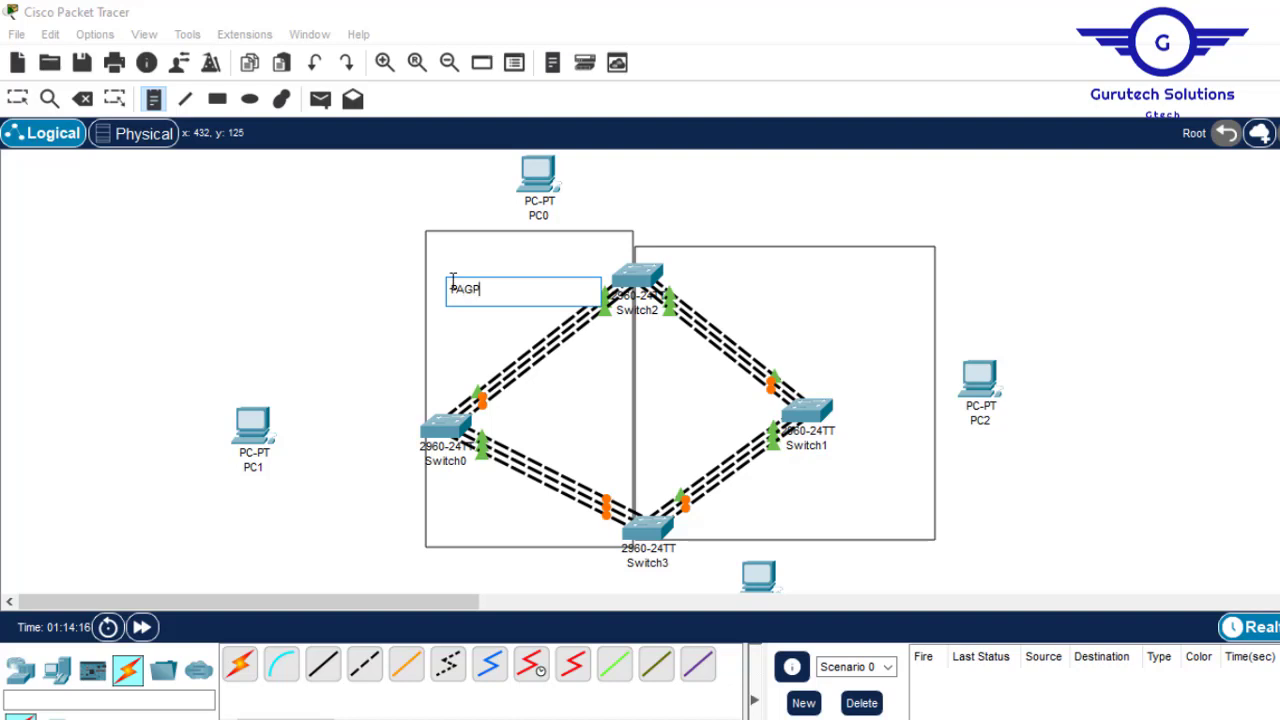
# Add a text note reading LACP inside the right rectangle, above the Switch2–Switch1 links
pyautogui.press('Escape')
pyautogui.click(742, 264)
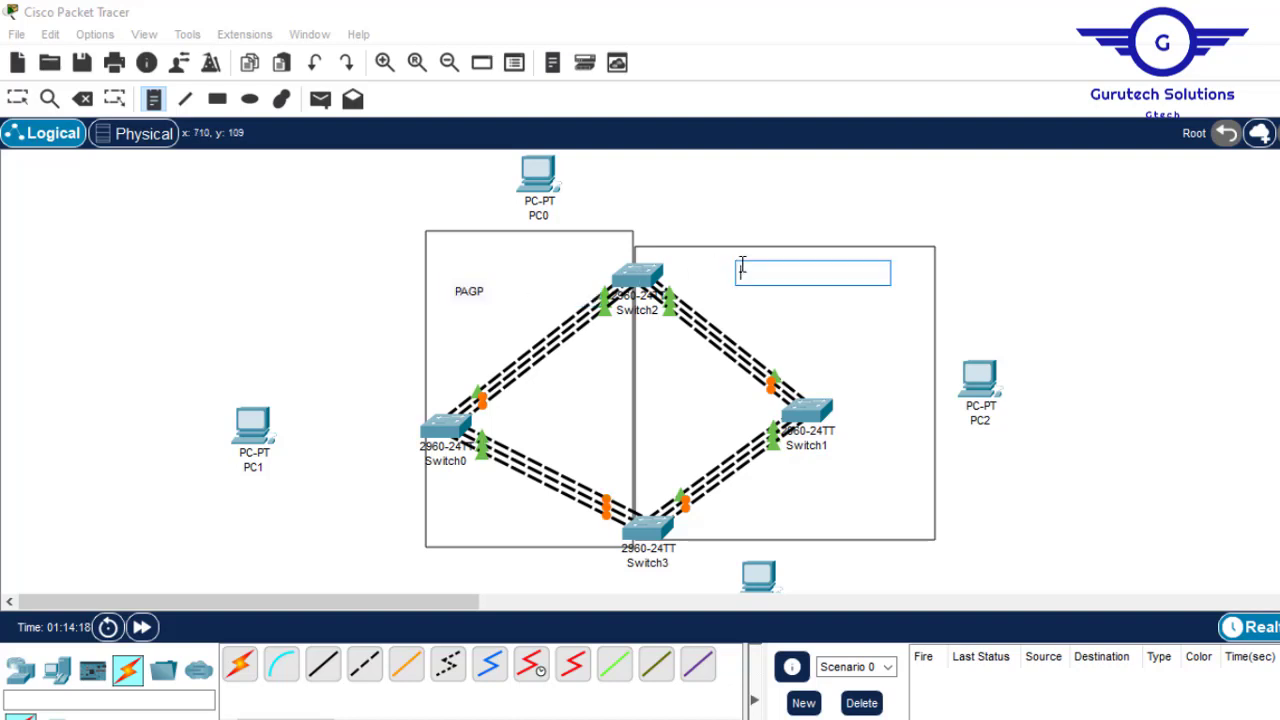
pyautogui.write('LACP')
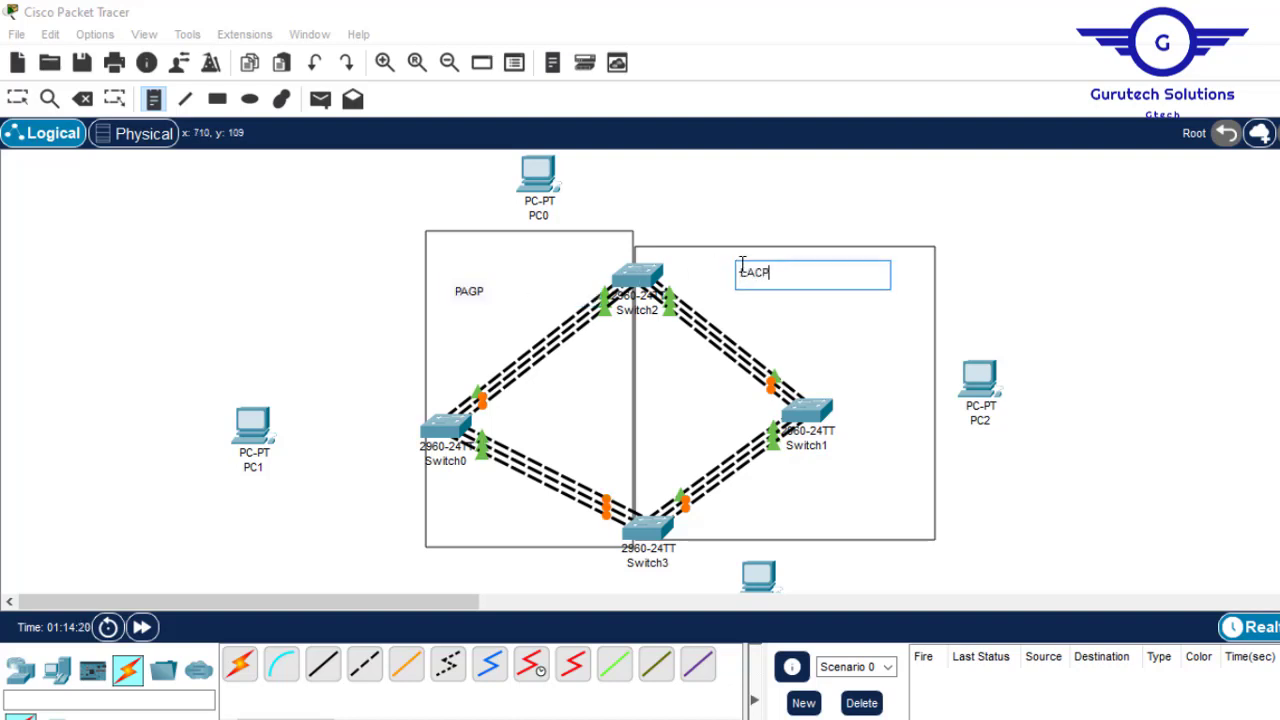
pyautogui.press('Escape')
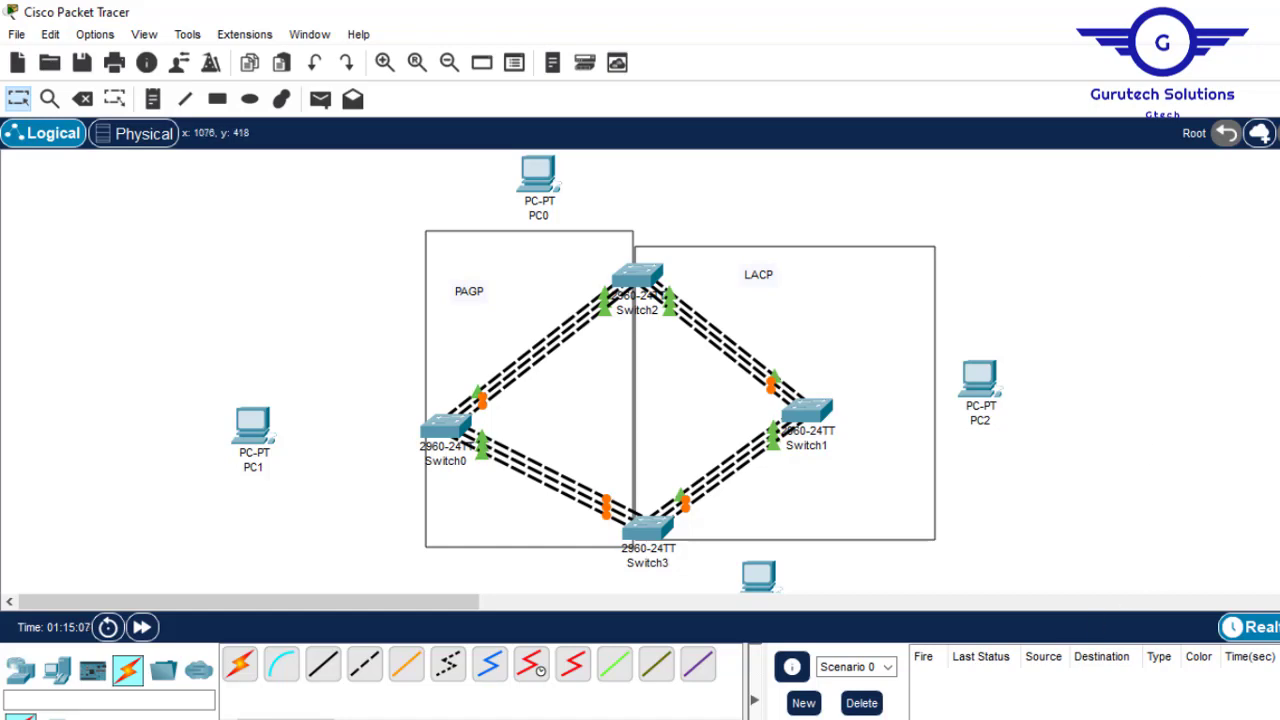
# Switch to Notes 2.pdf in Acrobat Reader and examine the LACP modes and configuration commands on page 21
pyautogui.hotkey('alt', 'Tab')
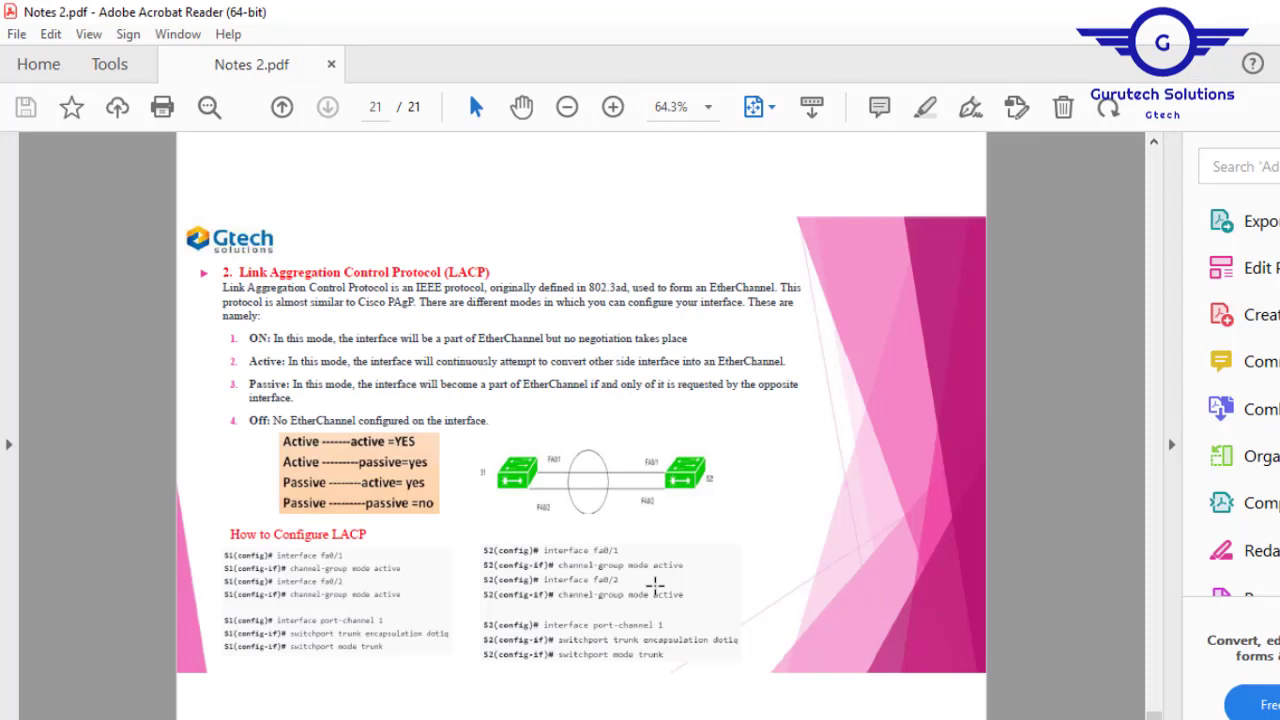
pyautogui.scroll(2, 655, 585)
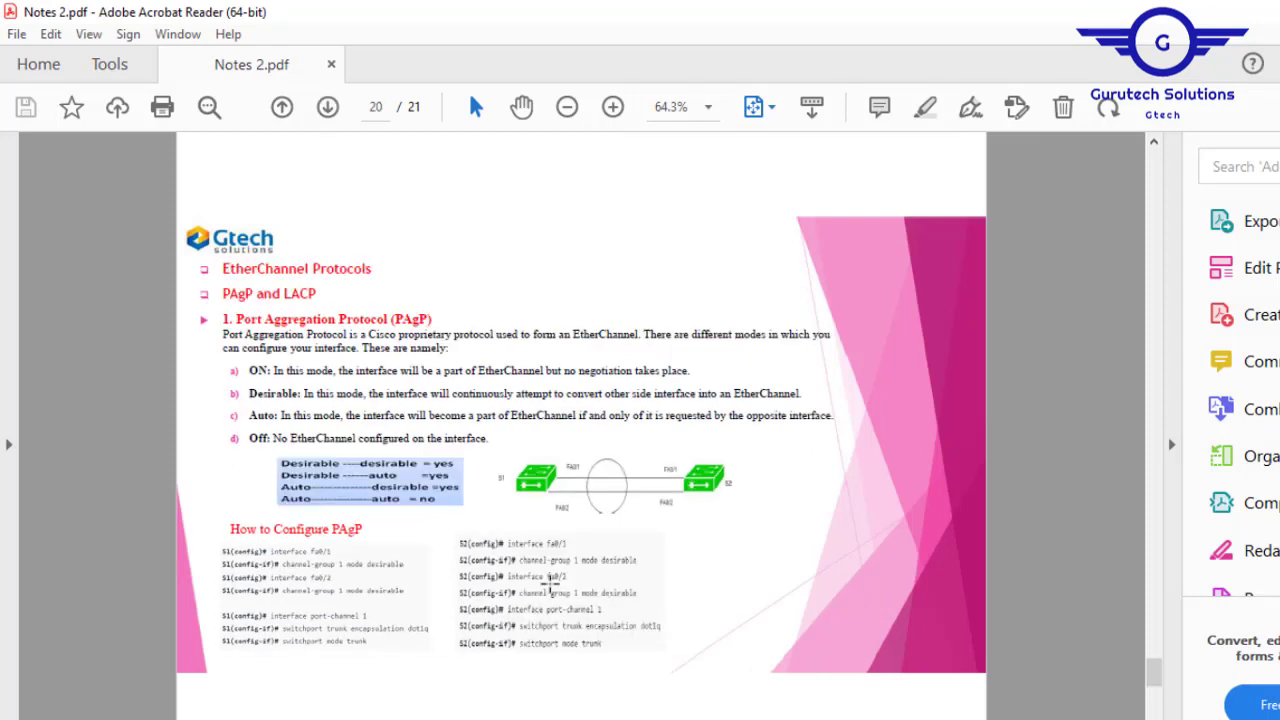
pyautogui.click(611, 106)
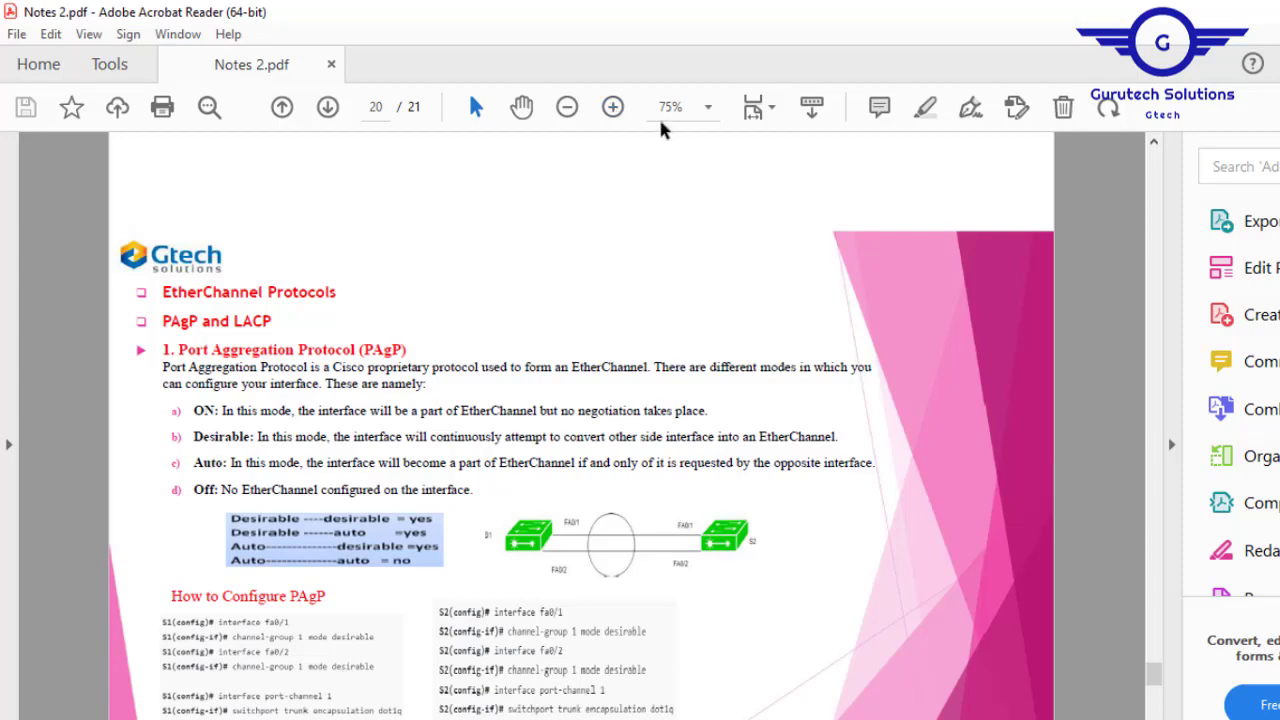
pyautogui.click(613, 106)
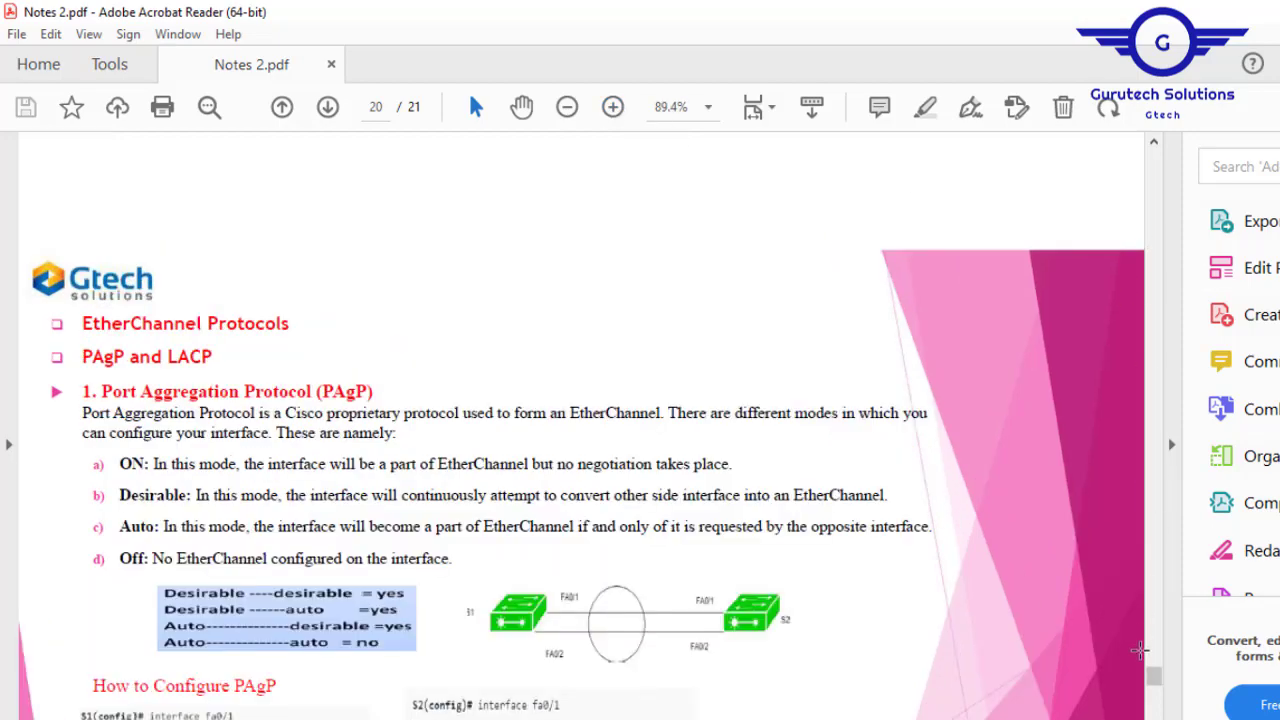
pyautogui.moveTo(1154, 677); pyautogui.dragTo(1157, 714)
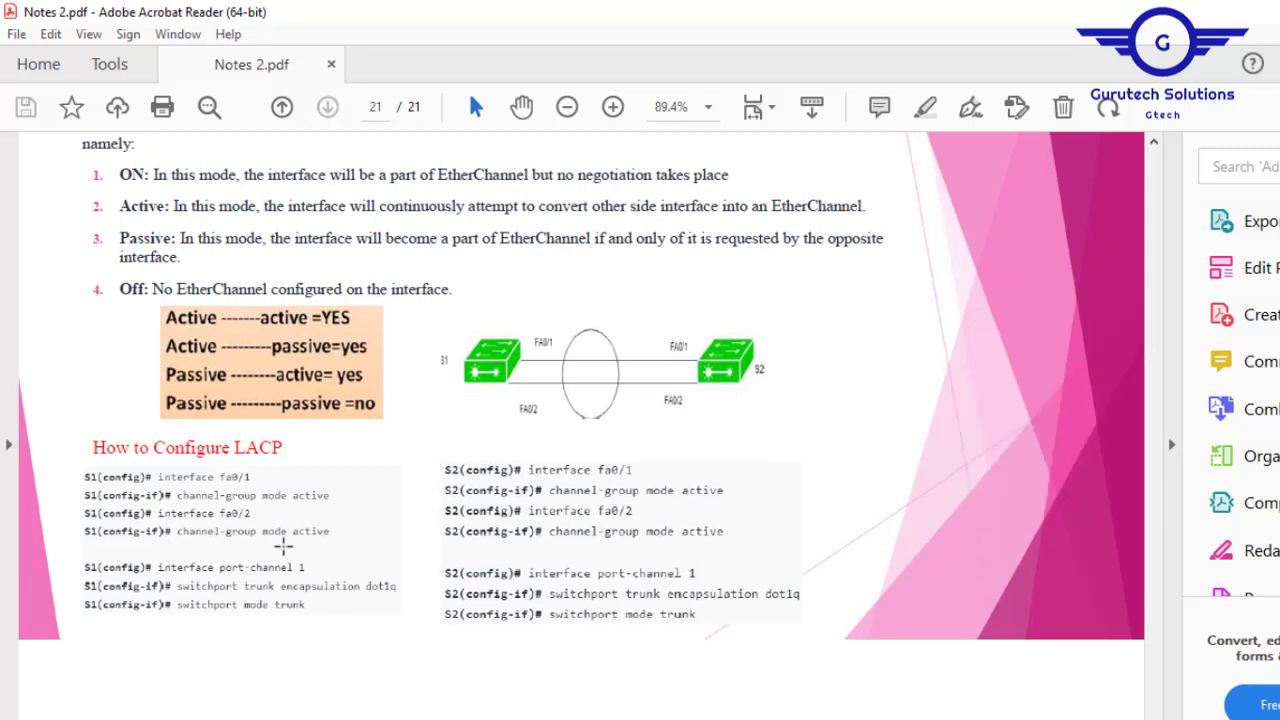
pyautogui.click(396, 553)
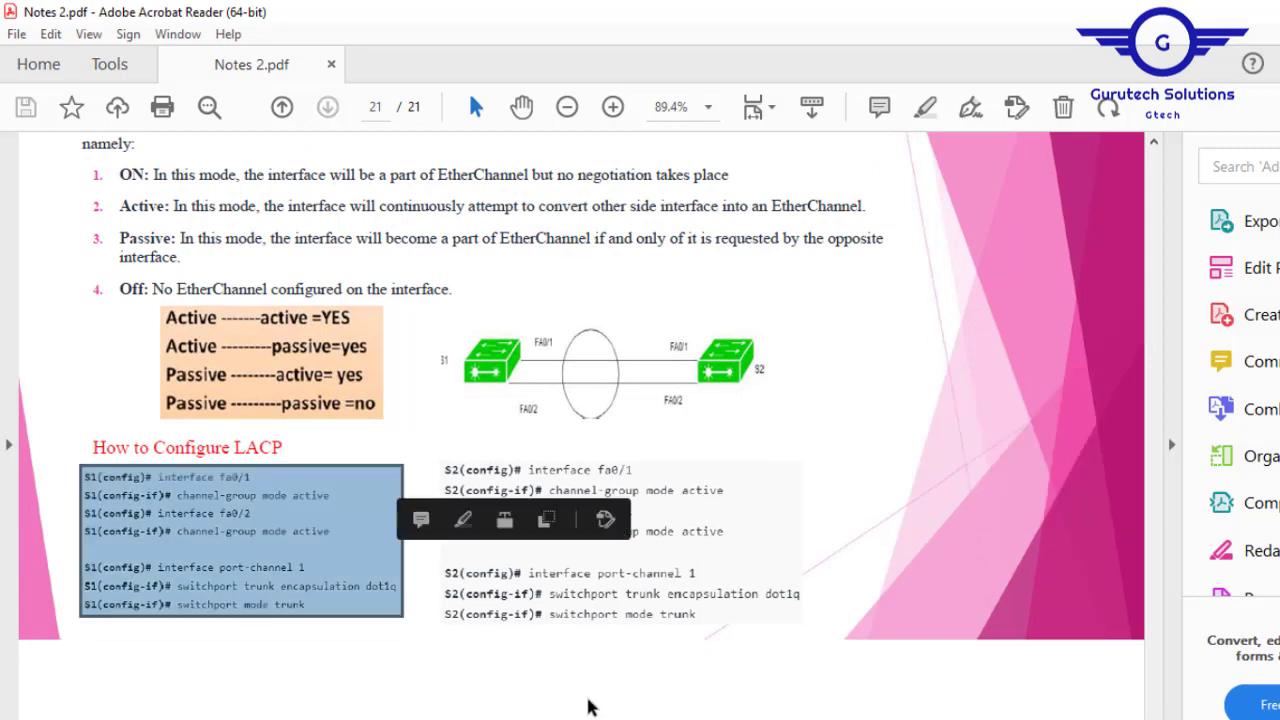
pyautogui.click(535, 685)
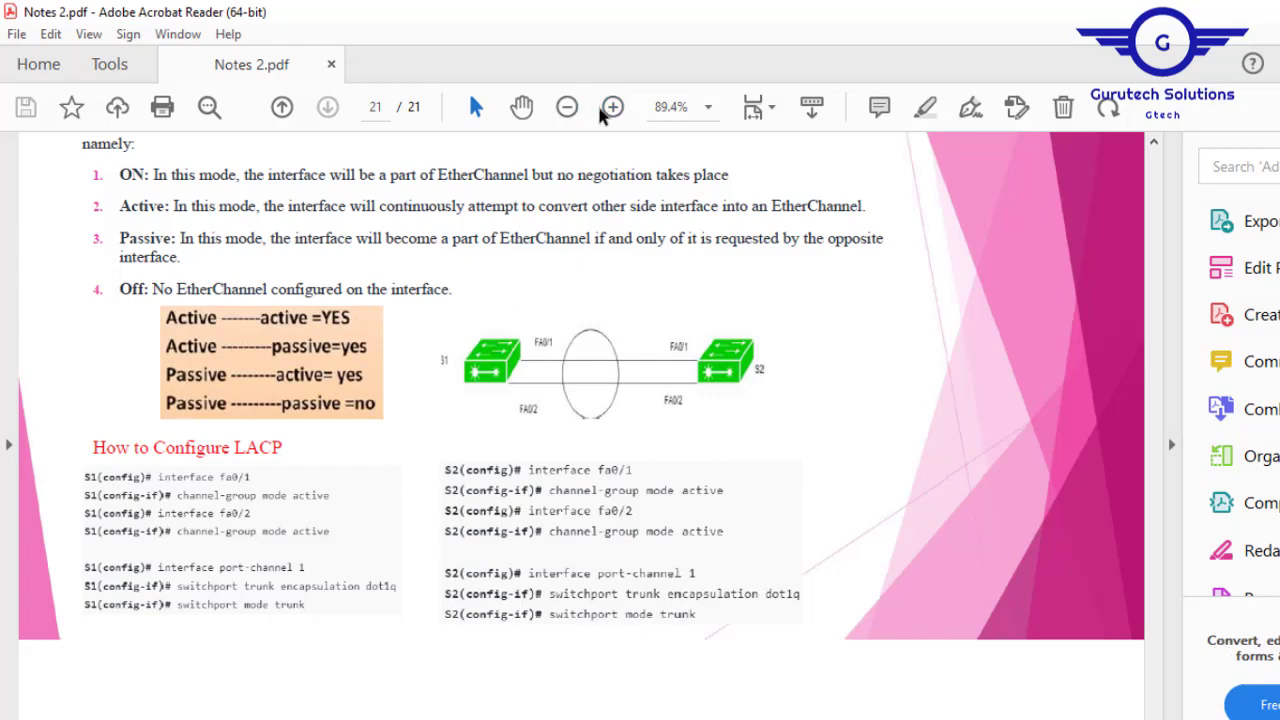
pyautogui.click(571, 108)
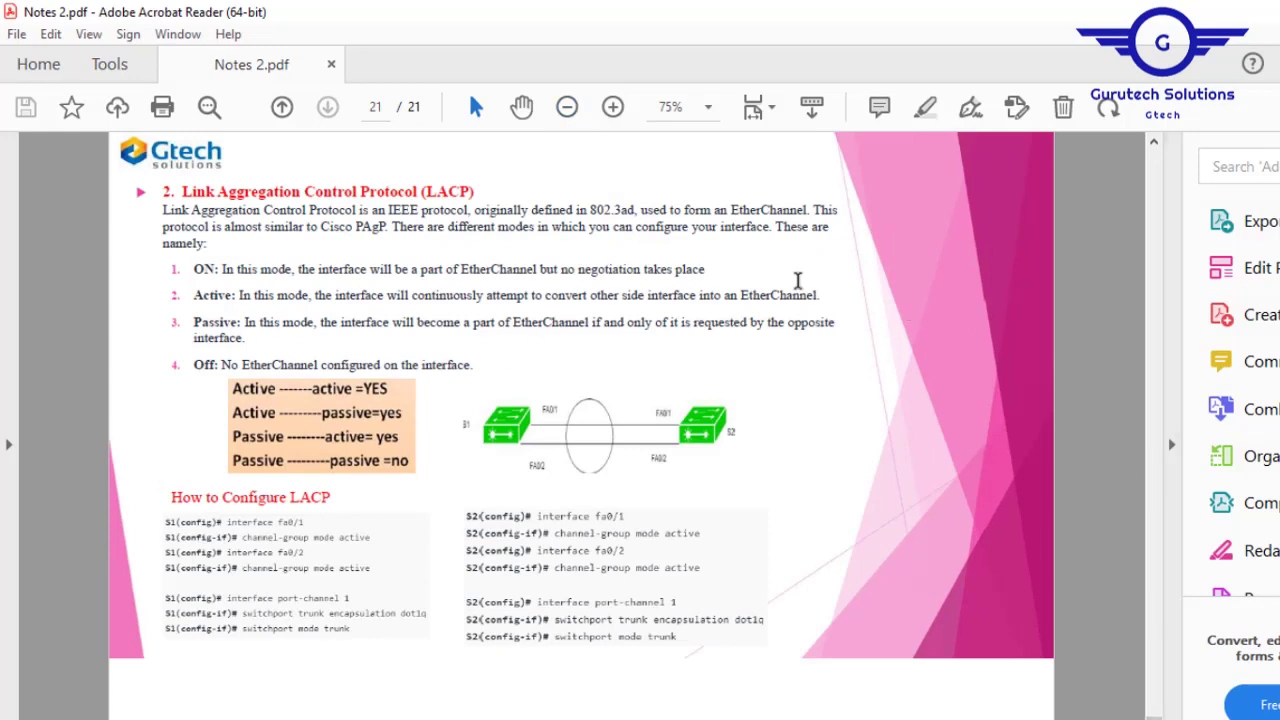
# Examine the PAgP modes, mode combinations and configuration commands on page 20 of the notes, enlarged for reading
pyautogui.click(1154, 146)
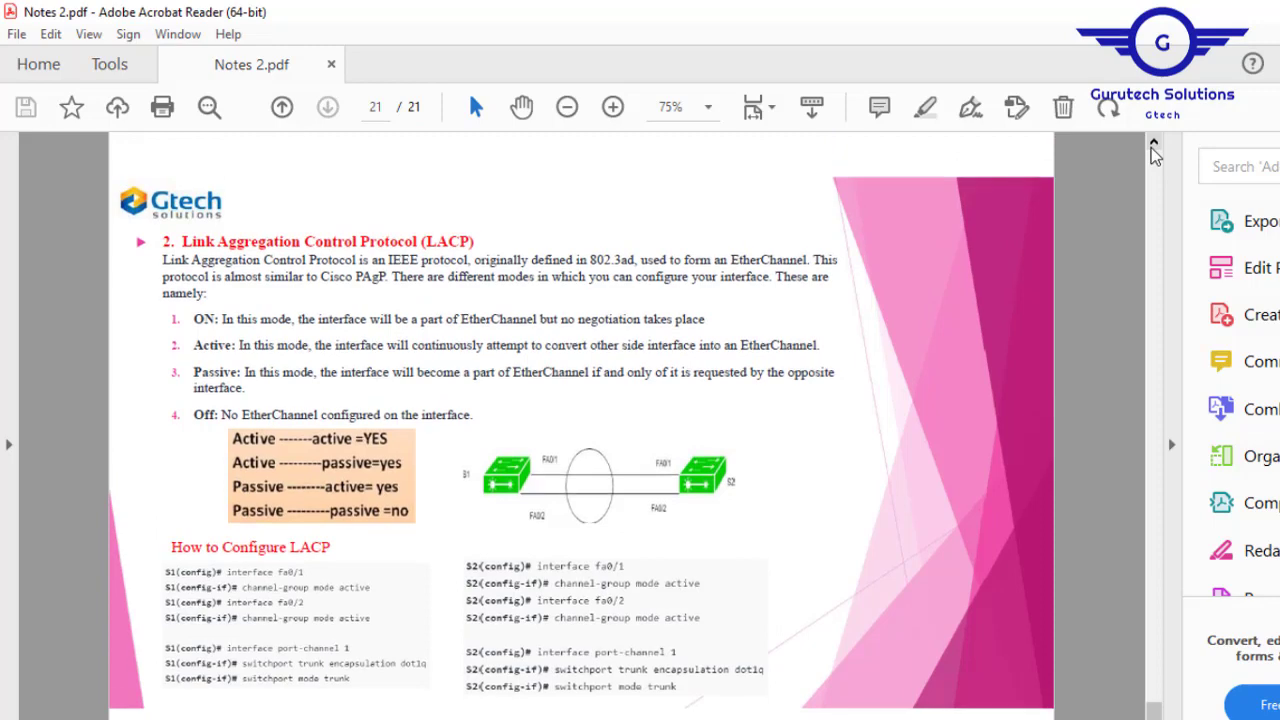
pyautogui.click(1154, 146)
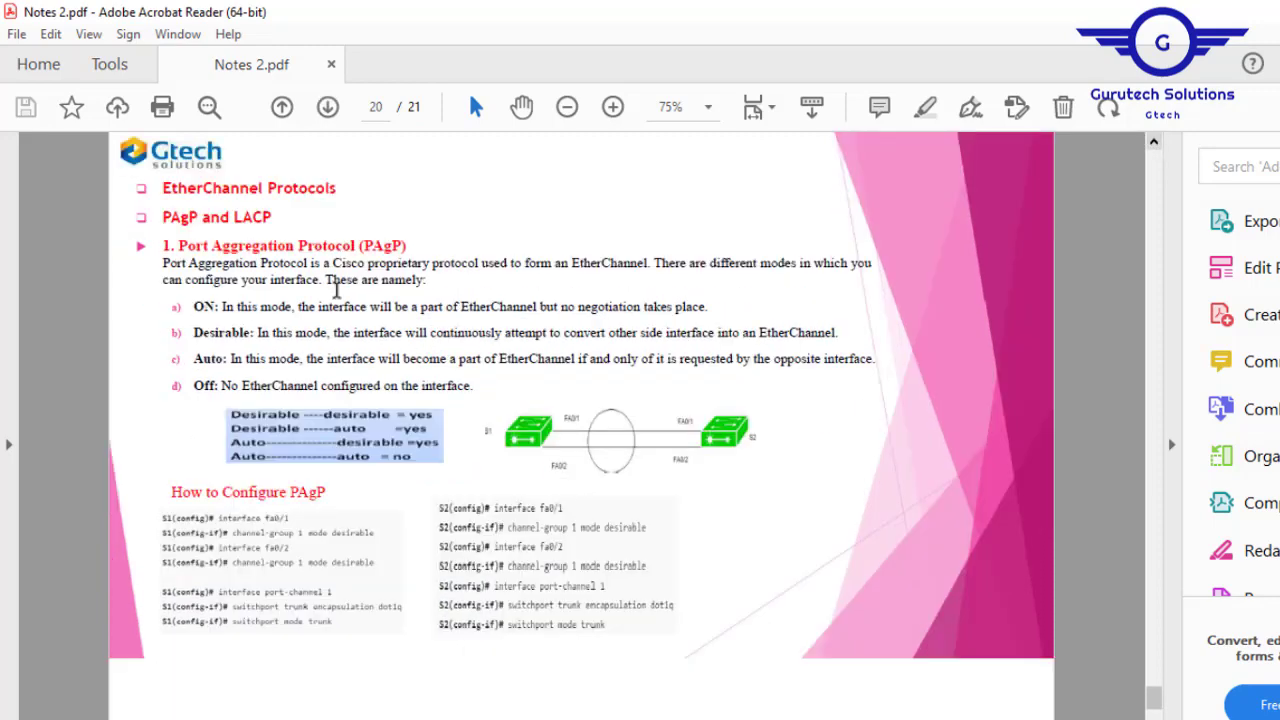
pyautogui.click(613, 107)
pyautogui.click(613, 107)
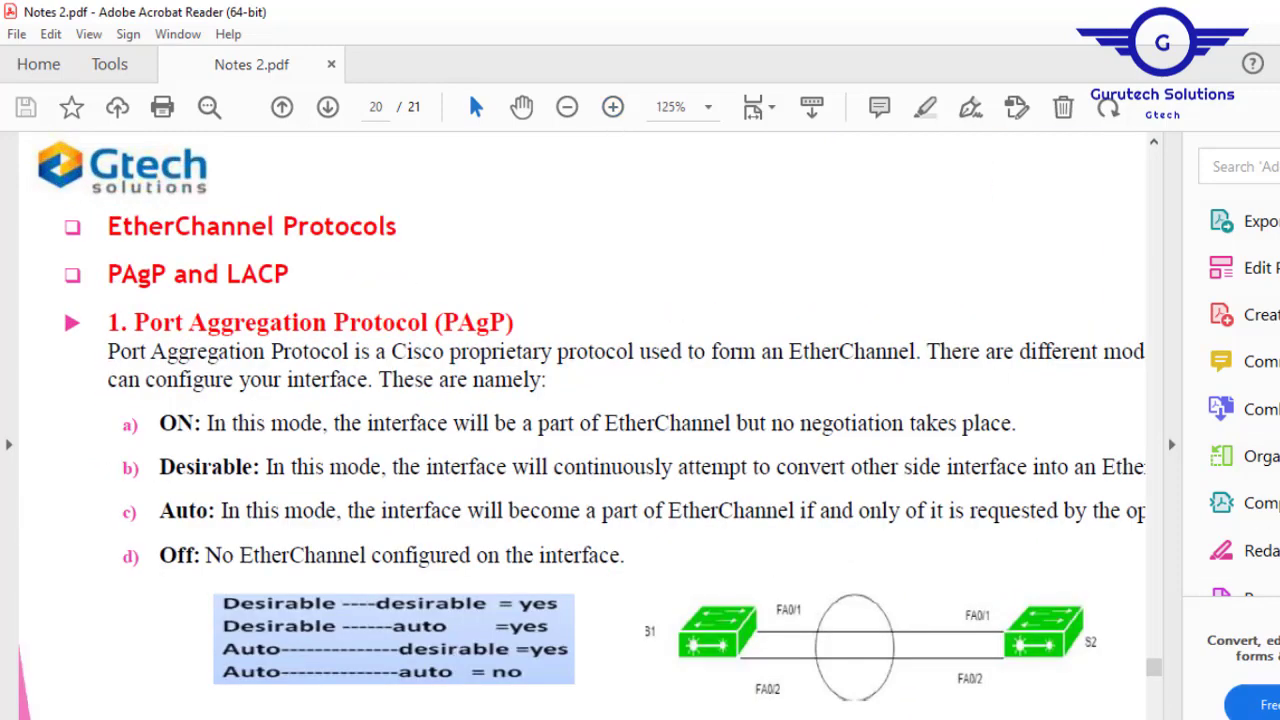
pyautogui.click(1171, 444)
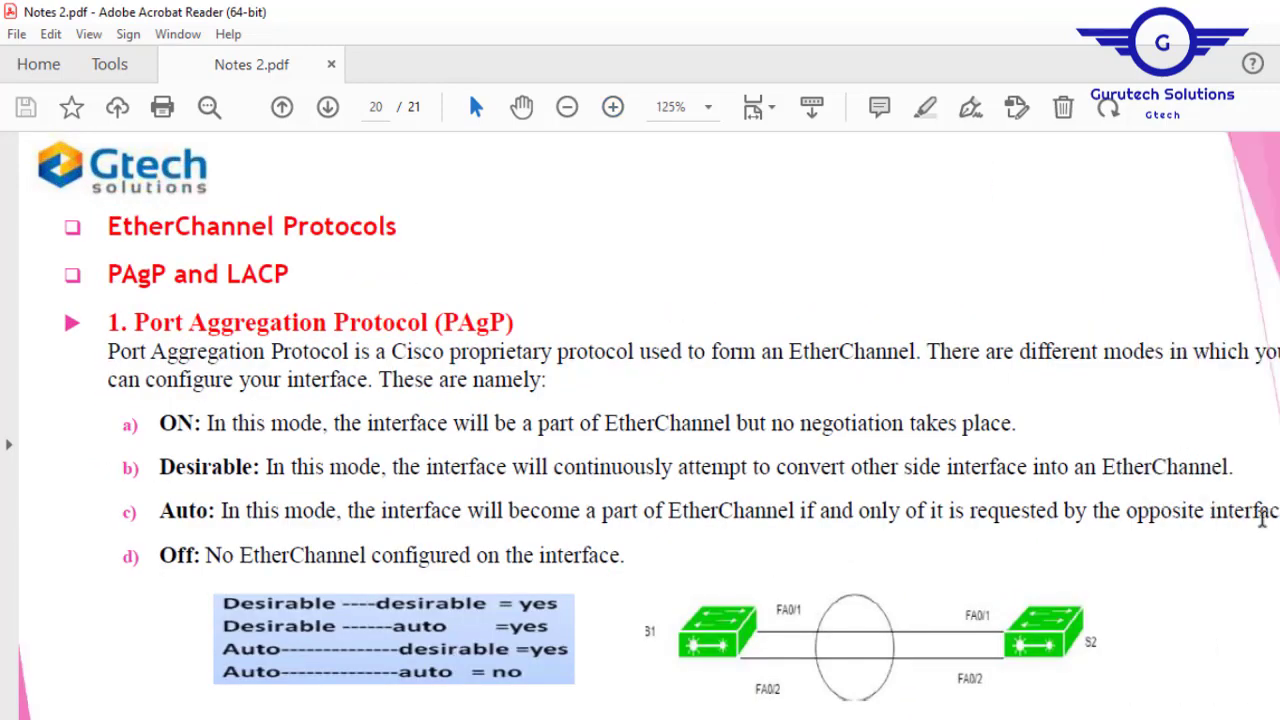
pyautogui.scroll(-3, 649, 425)
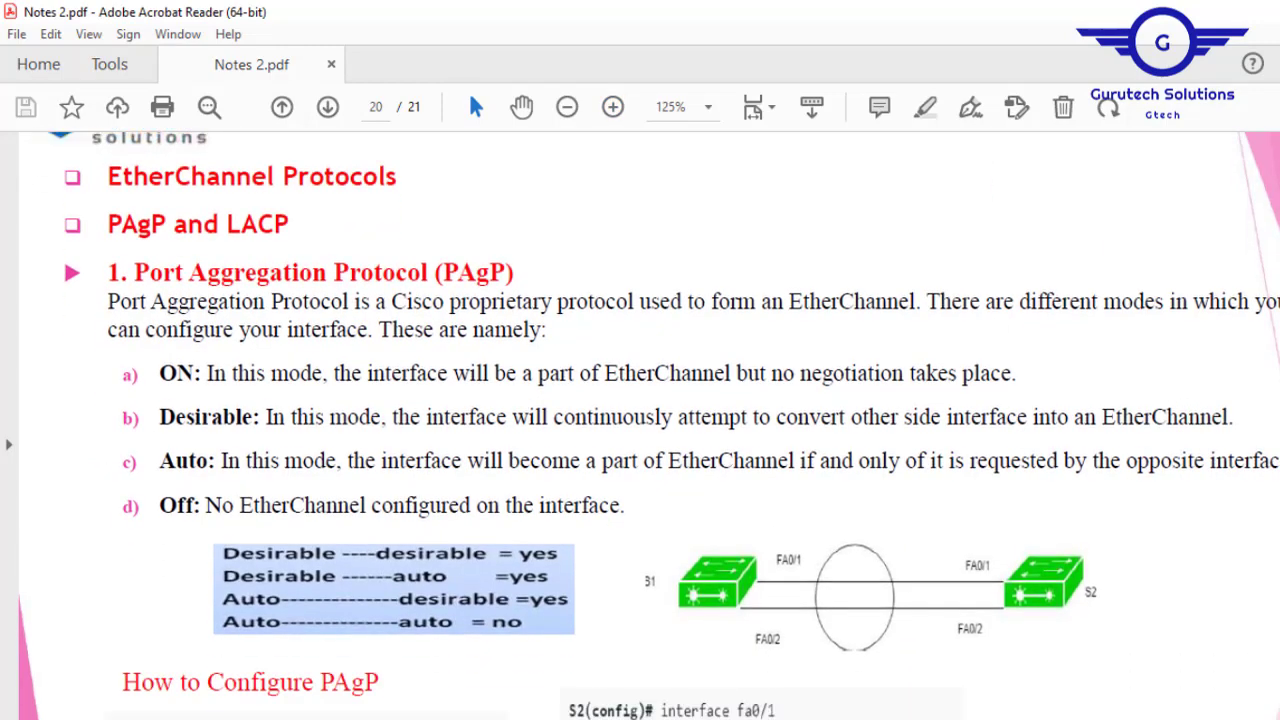
pyautogui.scroll(-3, 649, 425)
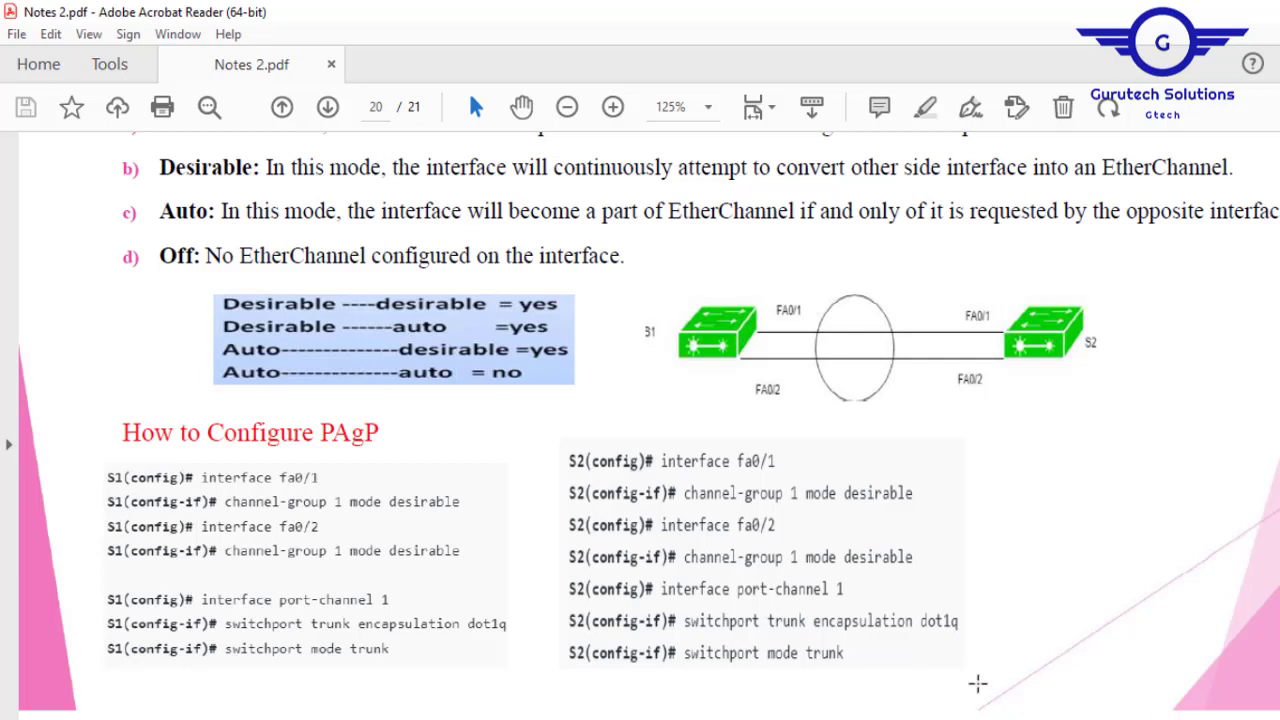
# Back in Packet Tracer, add text notes reading channel-grooup 1 on the Switch2–Switch1 links and channel-grooup 2 beside the Switch1–Switch3 links
pyautogui.click(625, 719)
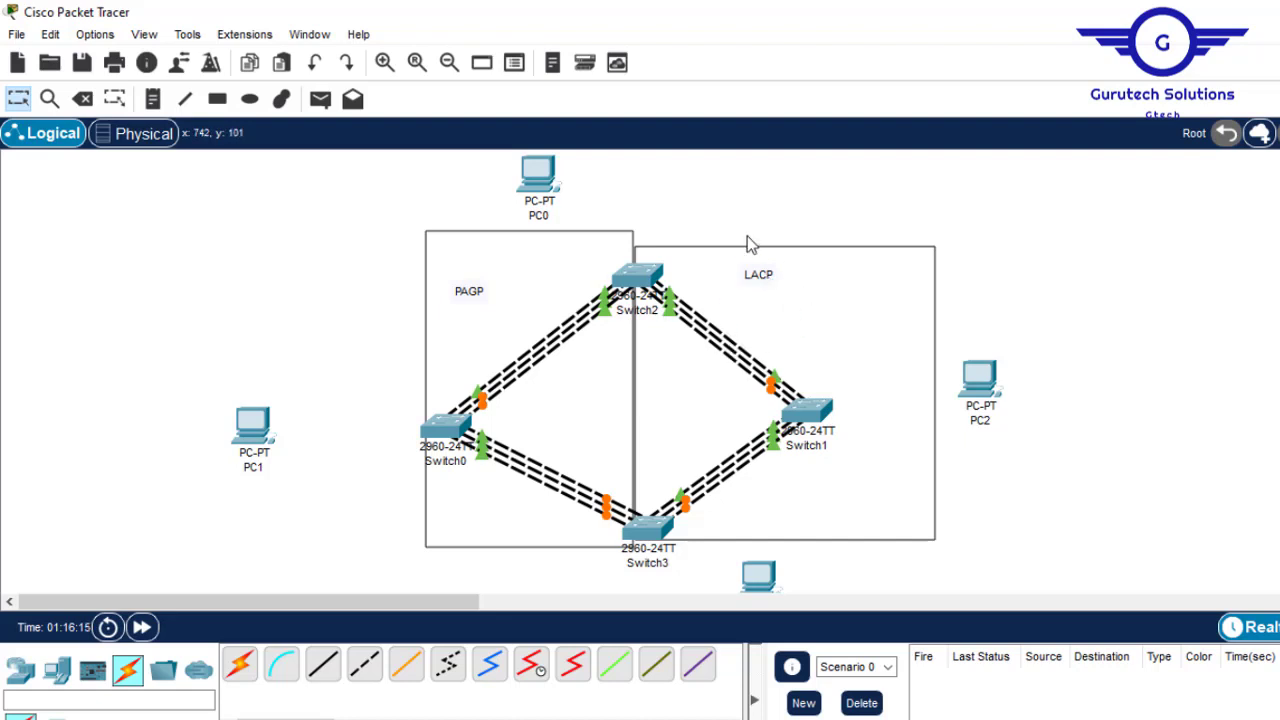
pyautogui.click(152, 98)
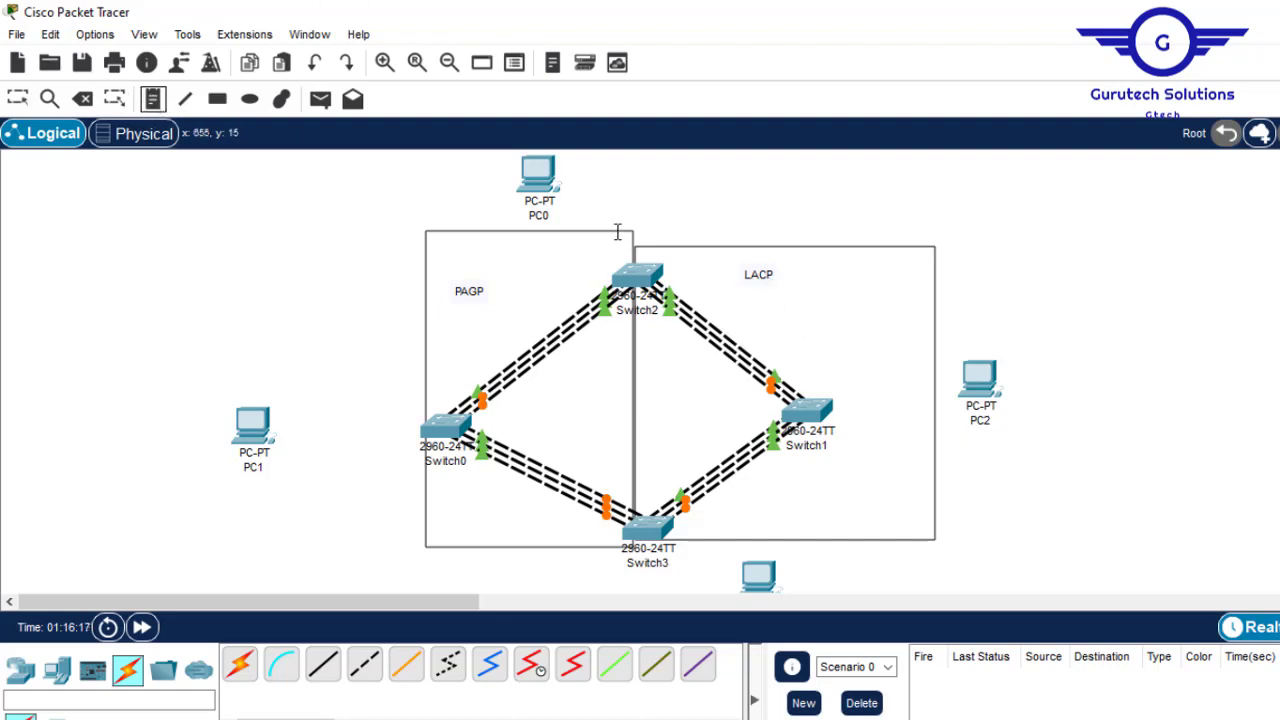
pyautogui.click(716, 318)
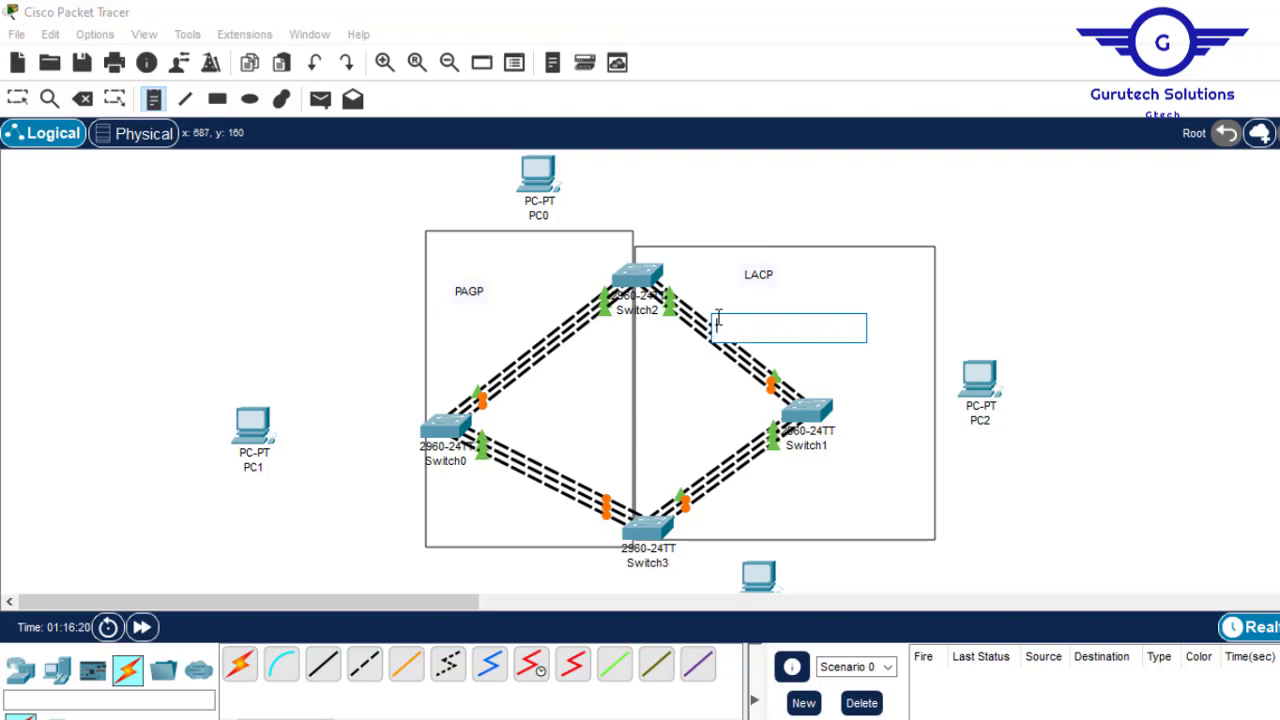
pyautogui.write('chan')
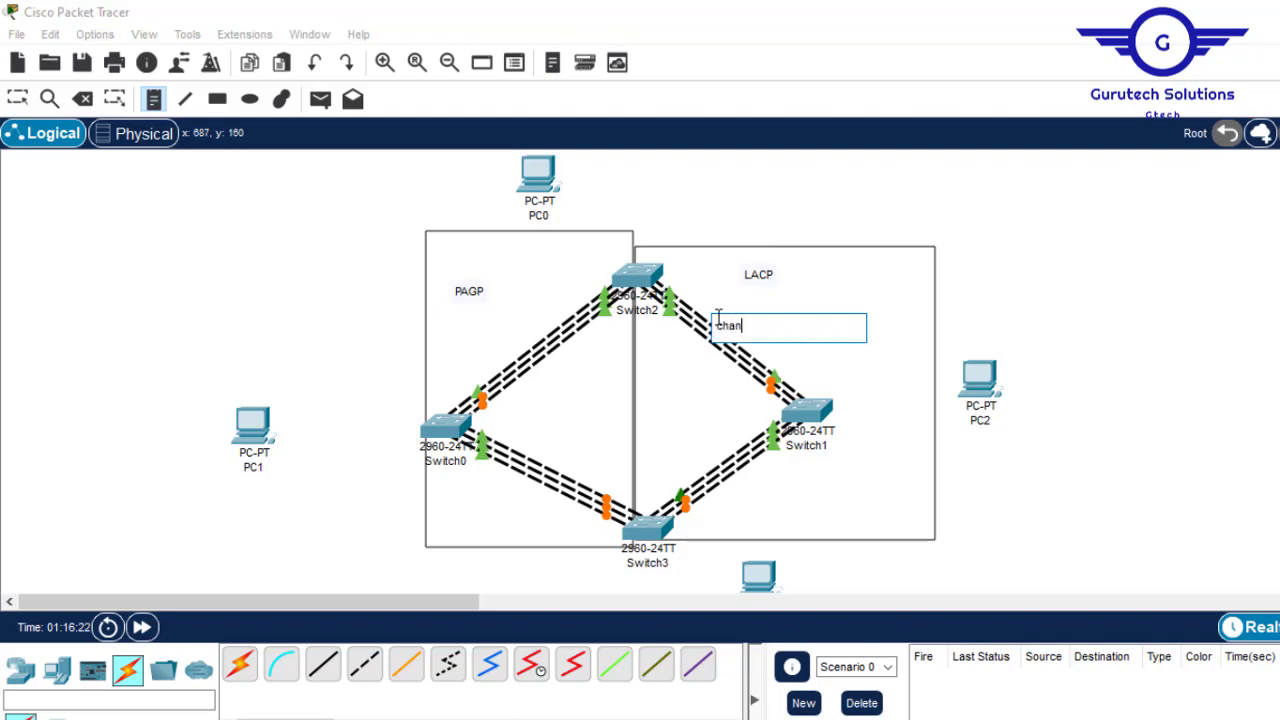
pyautogui.write('nel-grooup 1')
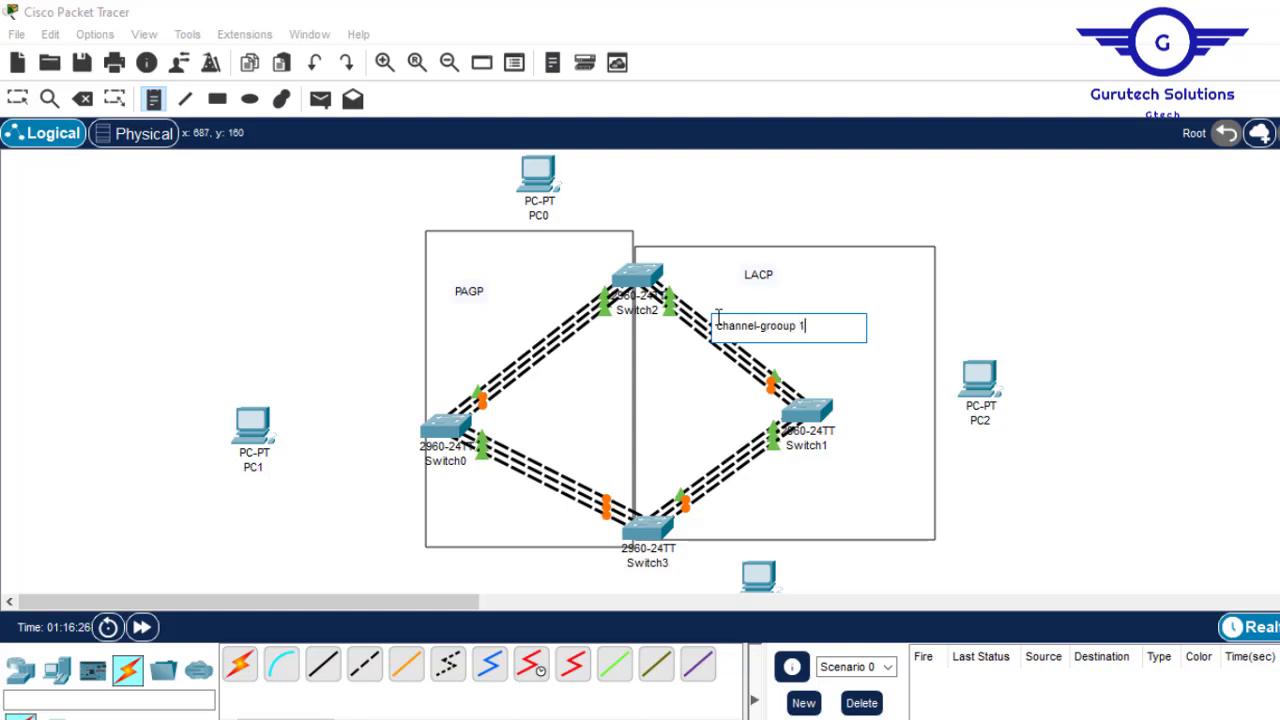
pyautogui.hotkey('ctrl', 'a')
pyautogui.hotkey('ctrl', 'c')
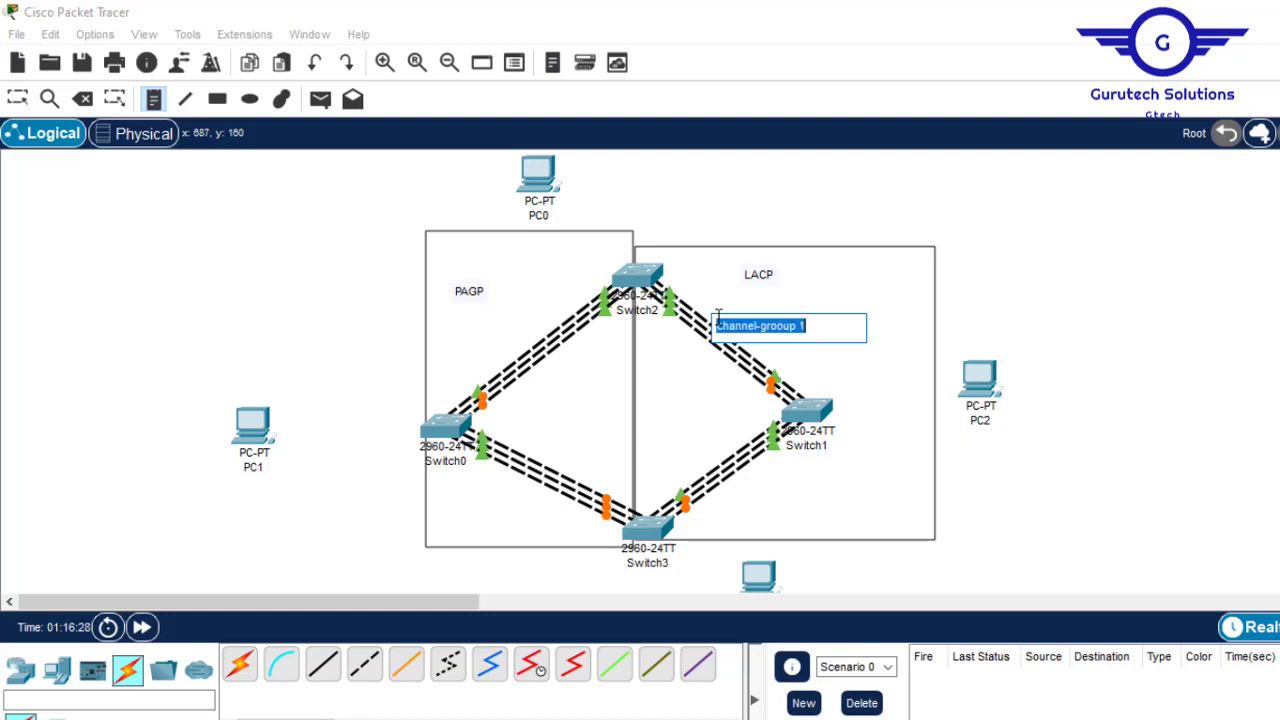
pyautogui.click(725, 485)
pyautogui.hotkey('ctrl', 'v')
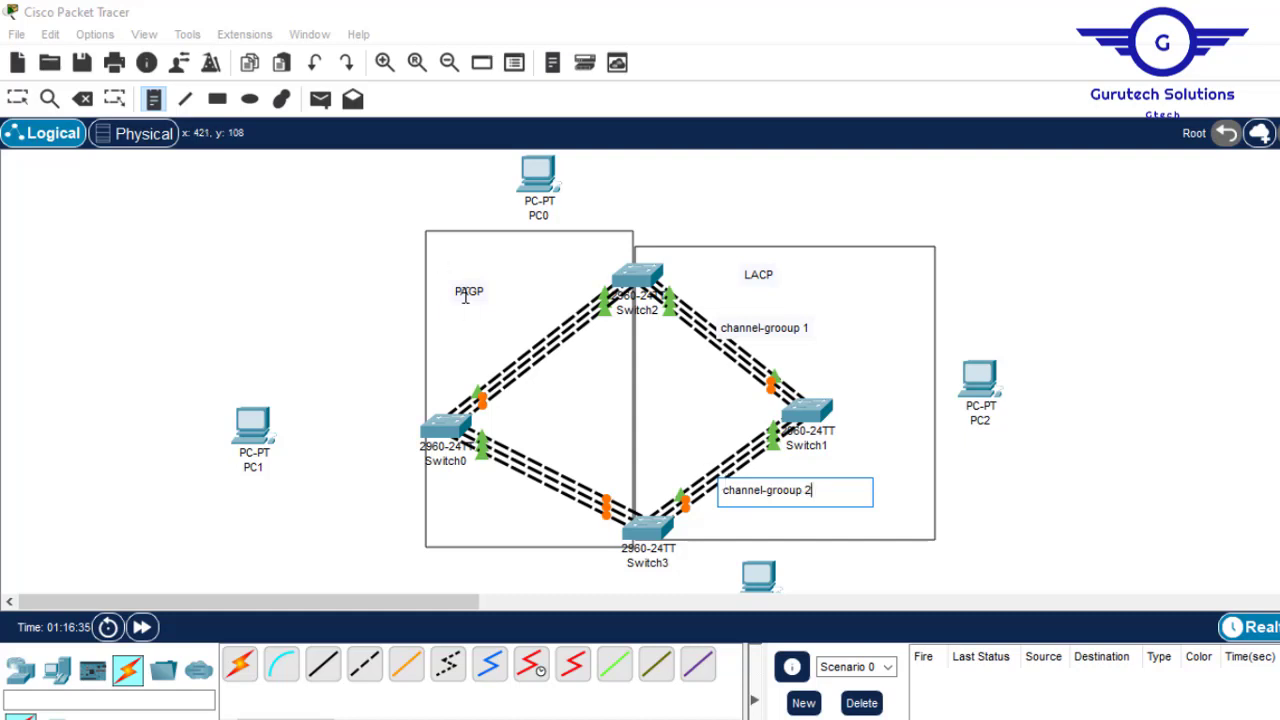
# Add notes reading channel-grooup 3 on the Switch0–Switch2 links and channel-grooup 4 on the Switch0–Switch3 links, shifting the latter slightly left
pyautogui.click(476, 340)
pyautogui.hotkey('ctrl', 'v')
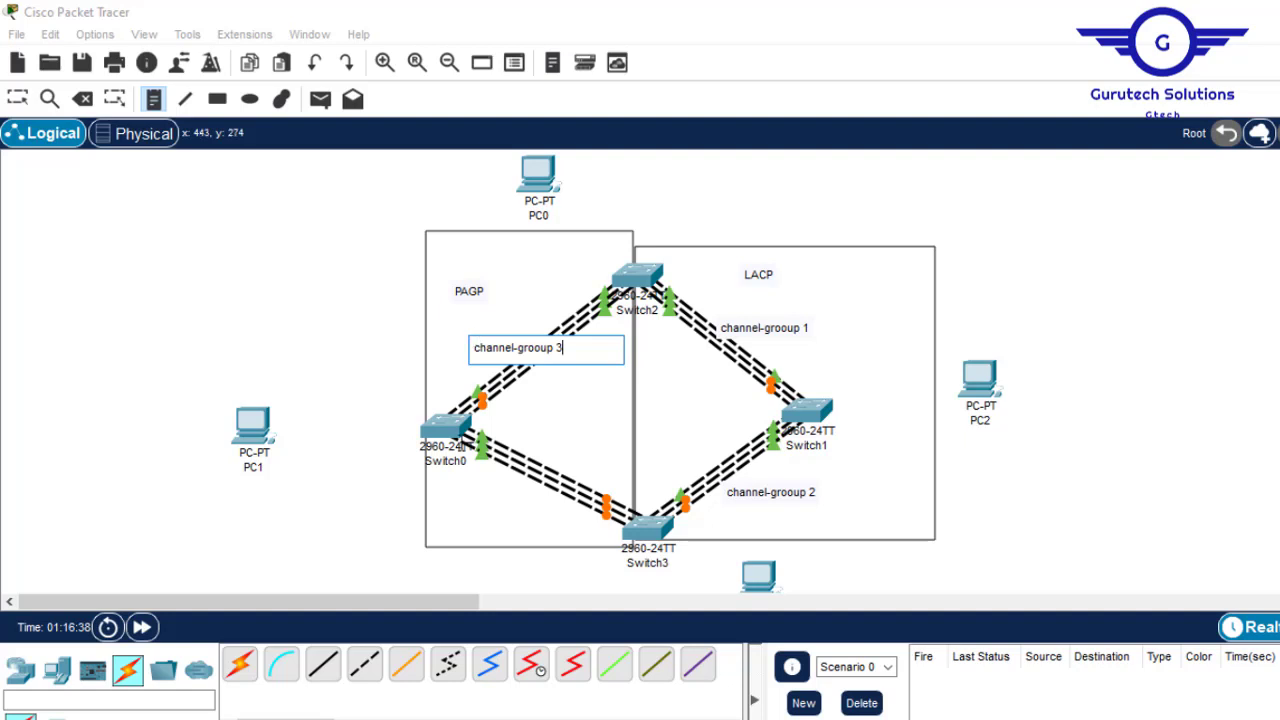
pyautogui.click(511, 478)
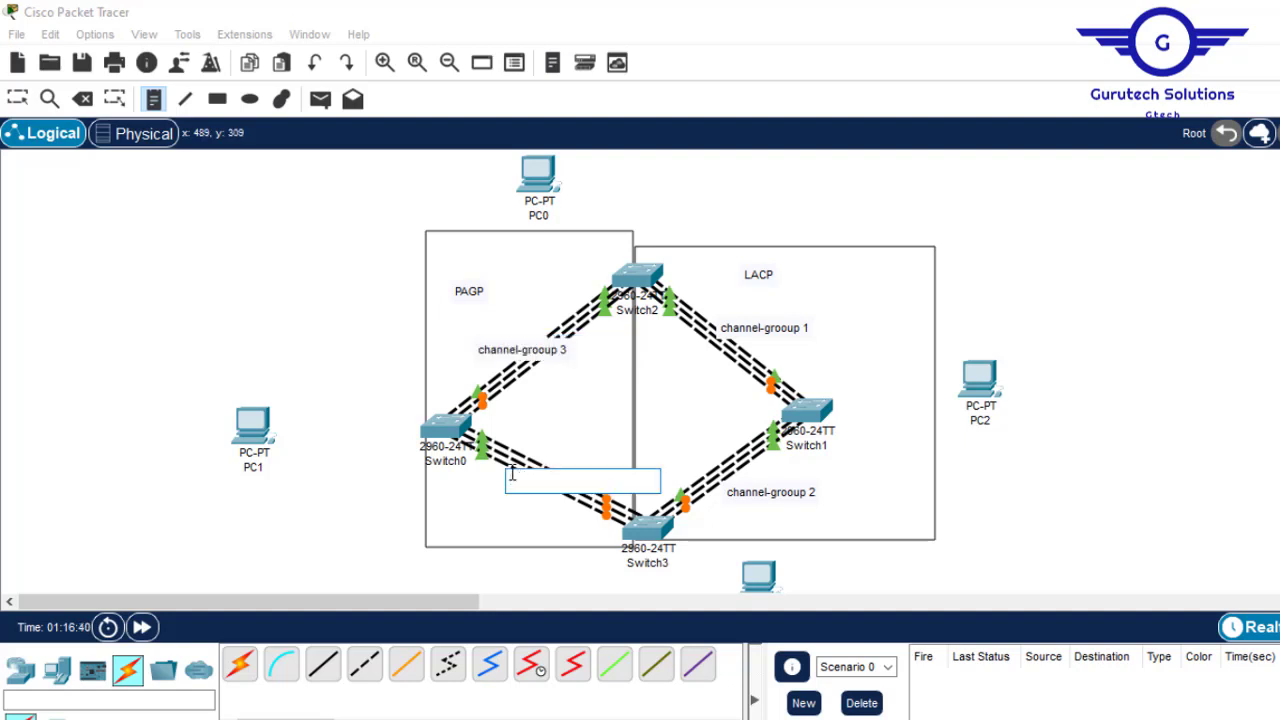
pyautogui.hotkey('ctrl', 'v')
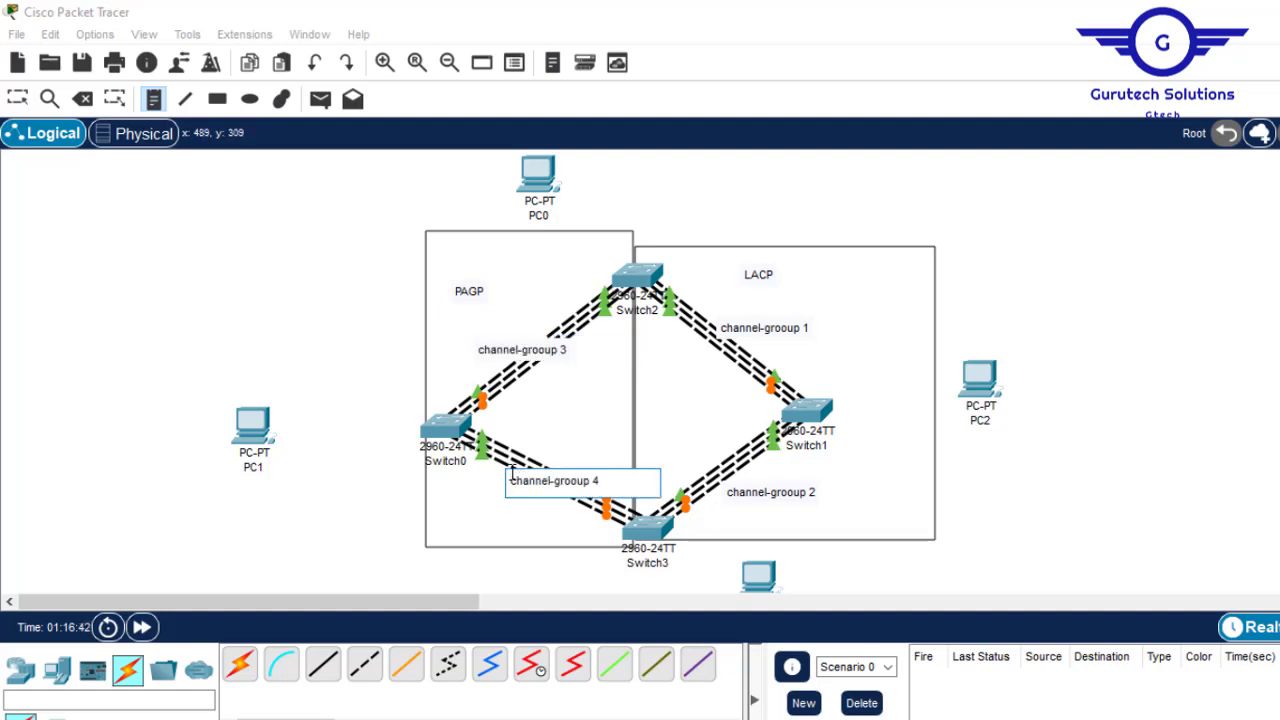
pyautogui.press('Escape')
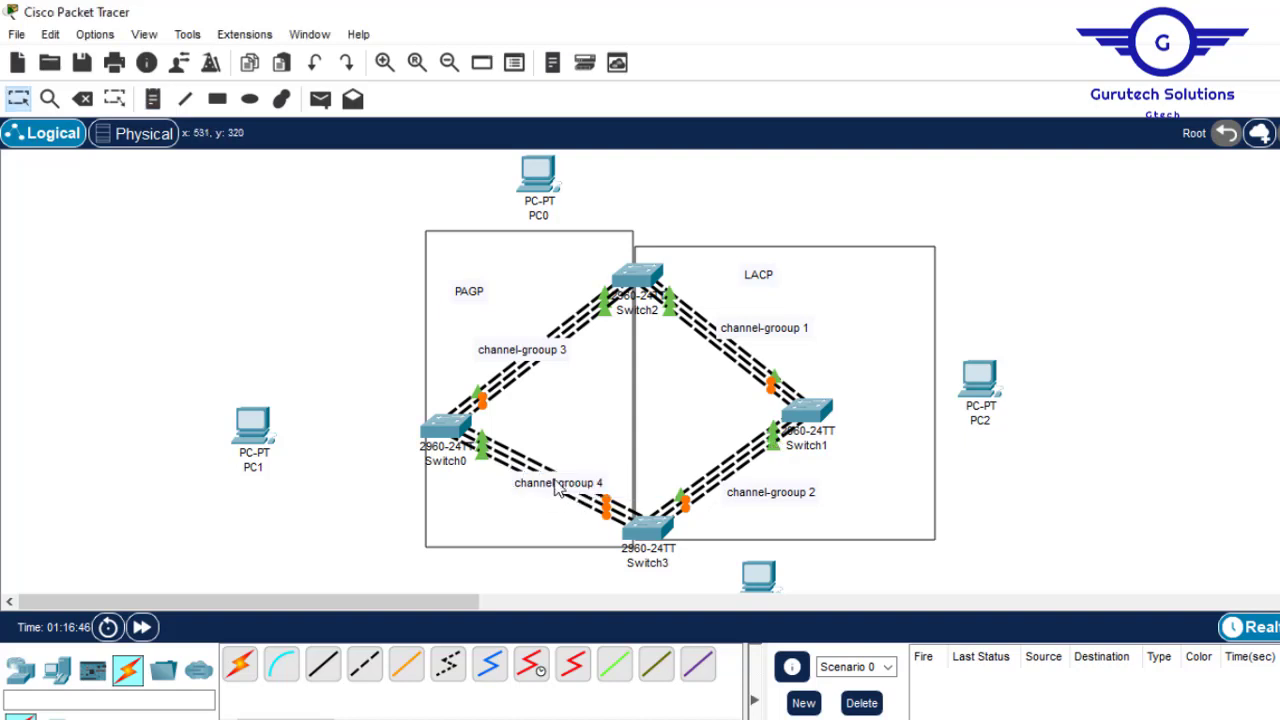
pyautogui.moveTo(562, 489); pyautogui.dragTo(542, 486)
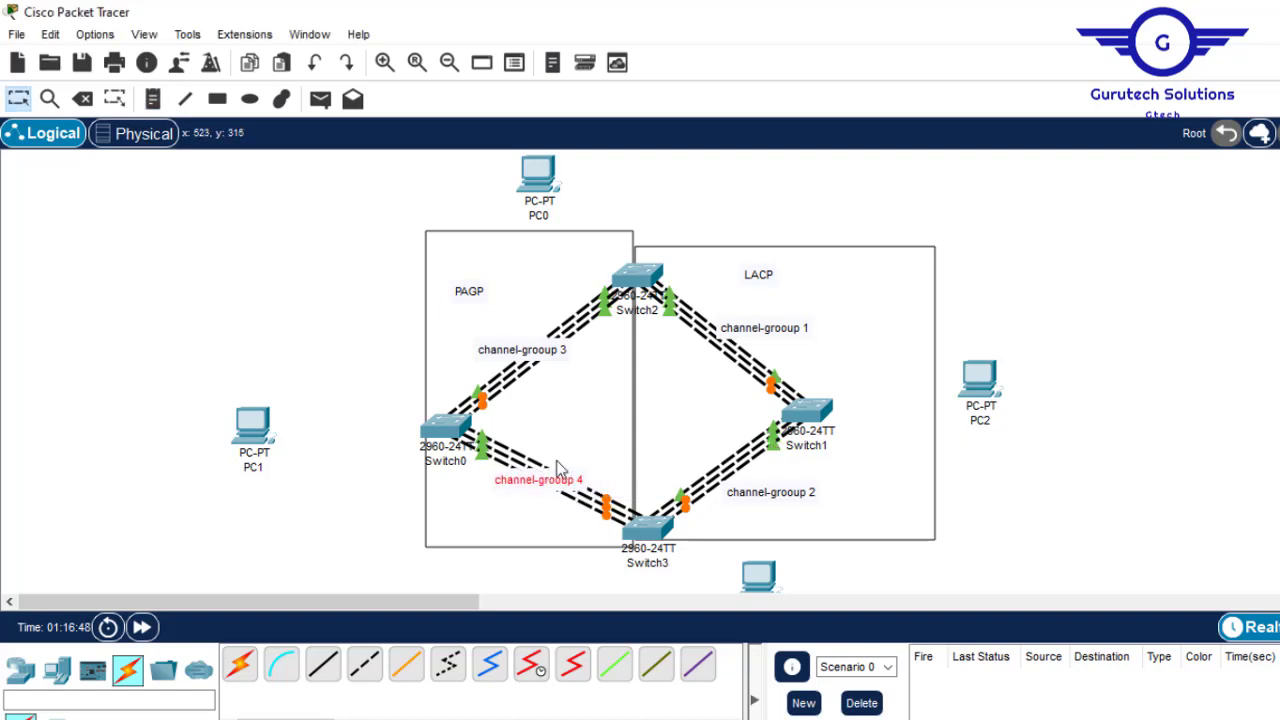
# Add text notes reading desirable/auto above the channel-grooup 3 label and below the channel-grooup 4 label in the PAGP rectangle
pyautogui.moveTo(789, 425)
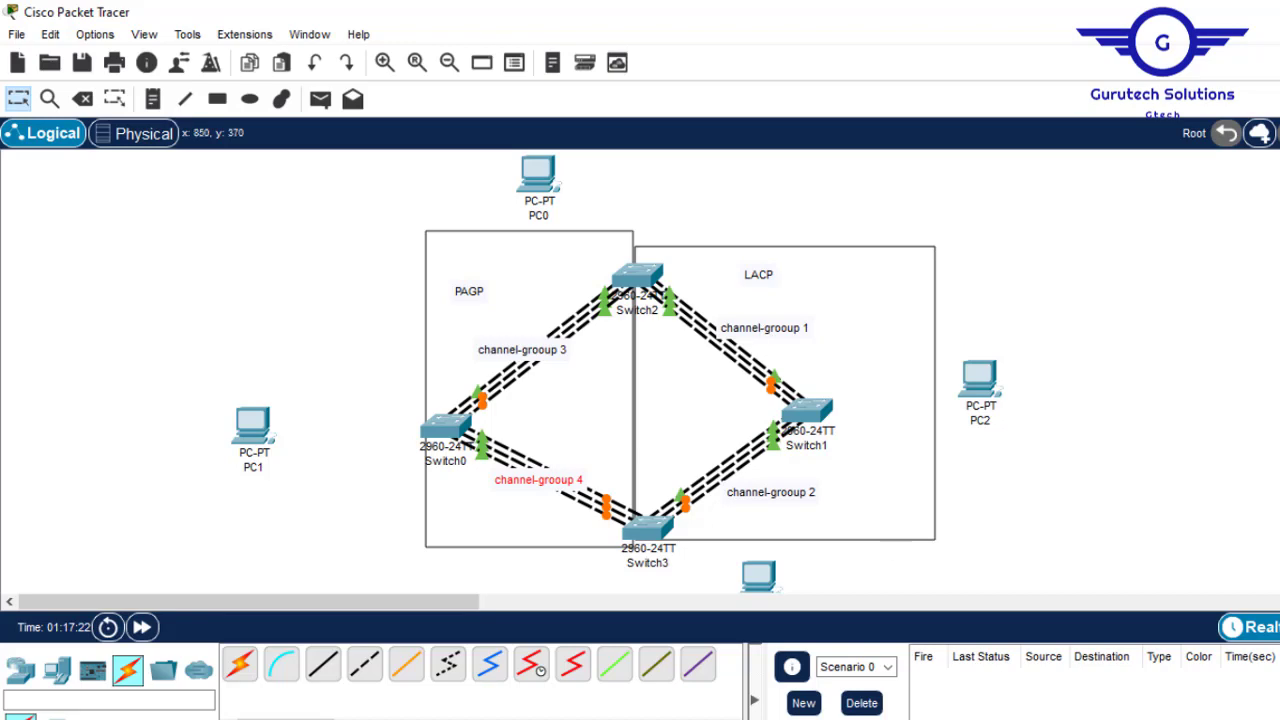
pyautogui.hotkey('alt', 'Tab')
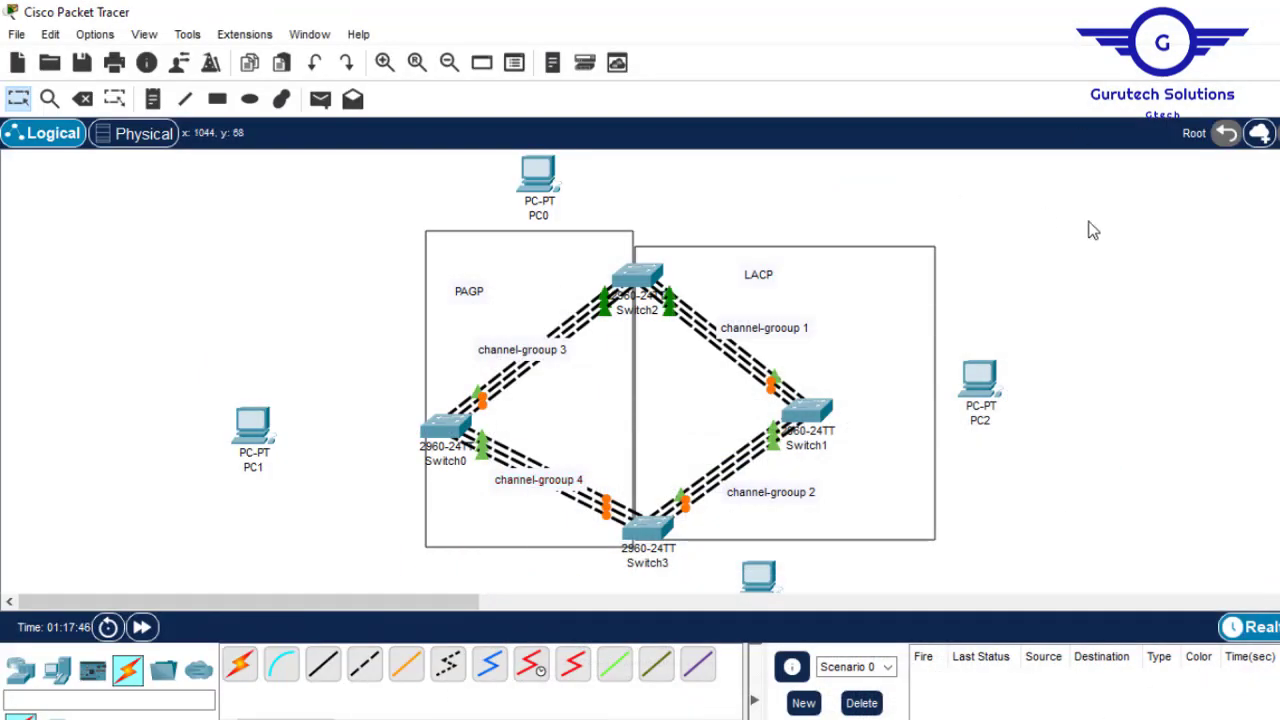
pyautogui.click(163, 97)
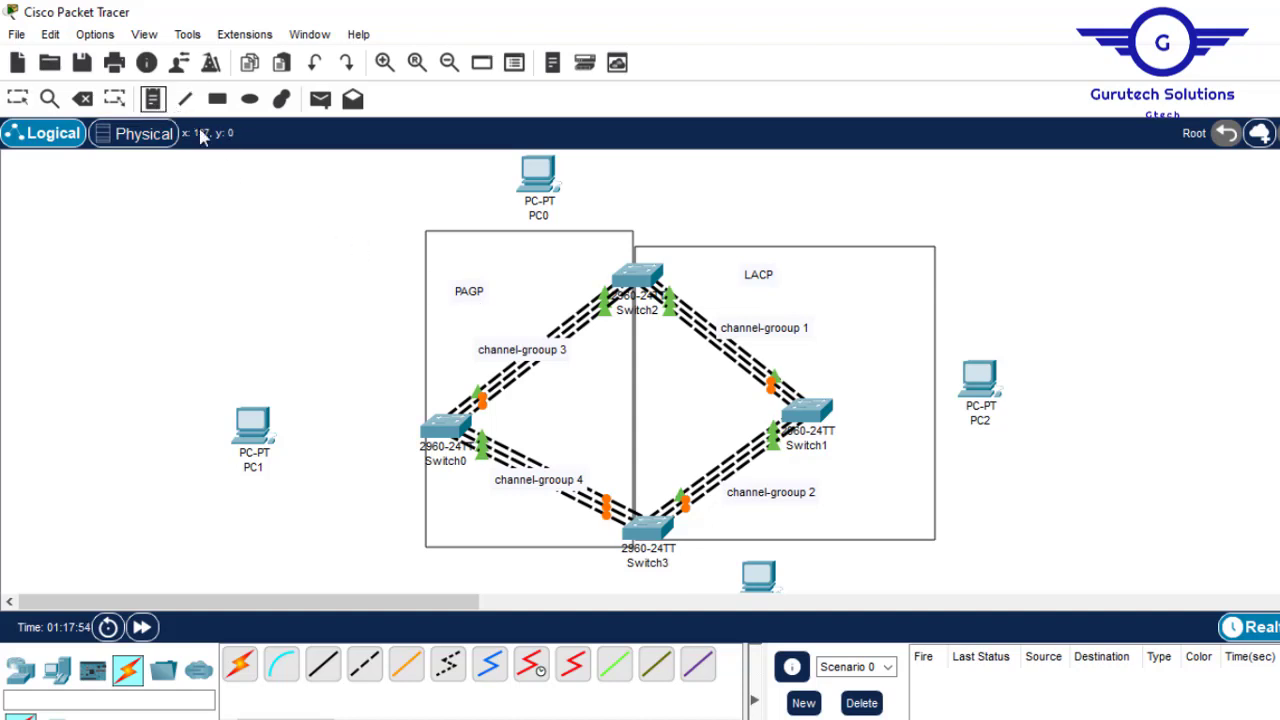
pyautogui.click(452, 323)
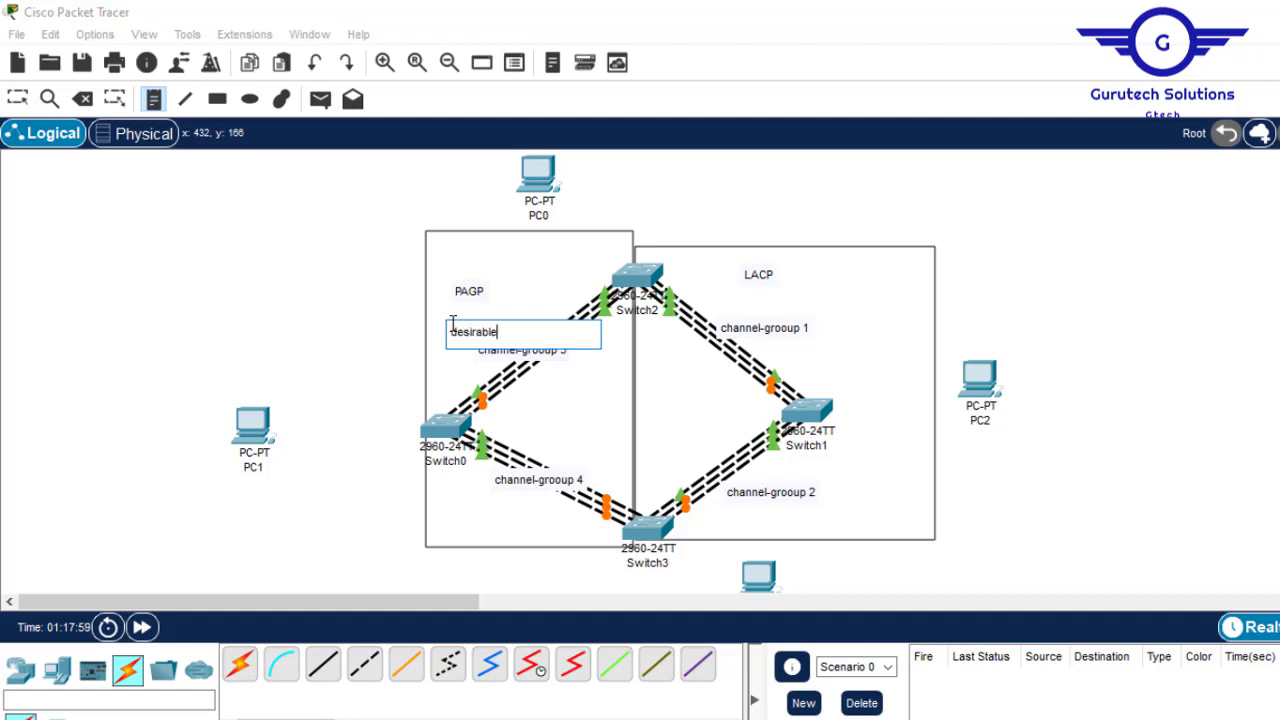
pyautogui.write('desirable/auto')
pyautogui.hotkey('ctrl', 'a')
pyautogui.hotkey('ctrl', 'c')
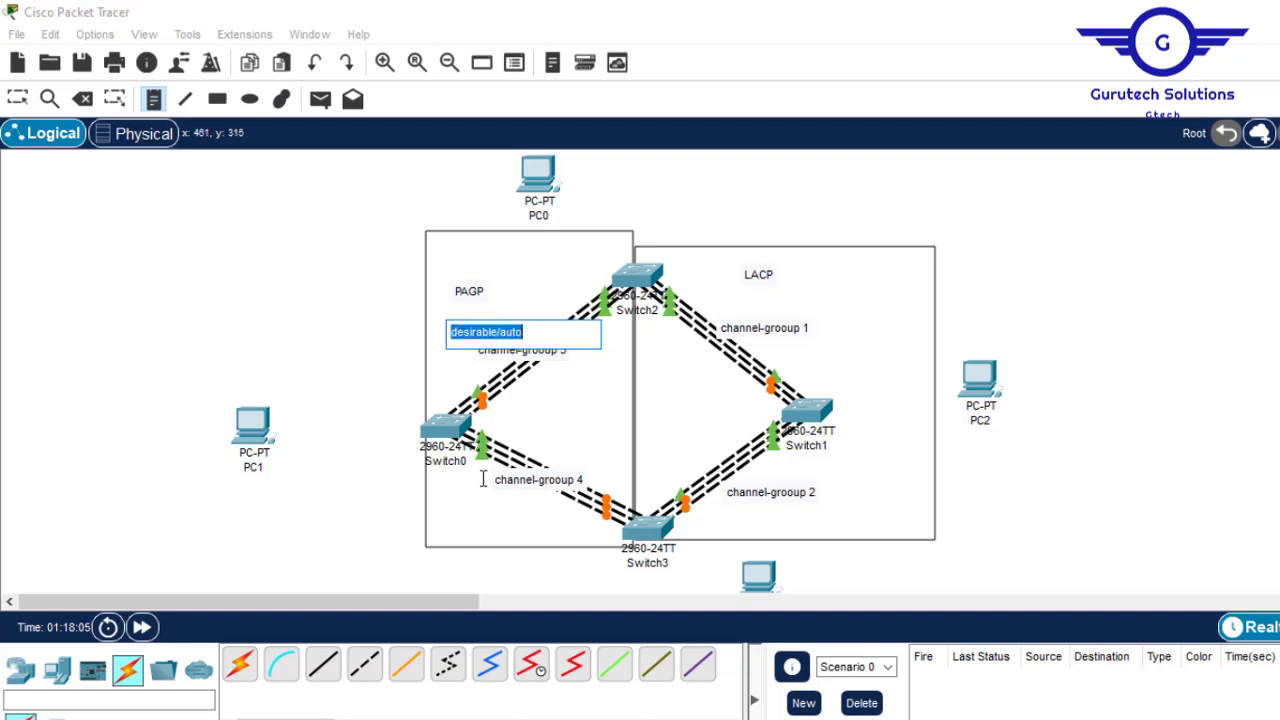
pyautogui.click(501, 507)
pyautogui.hotkey('ctrl', 'v')
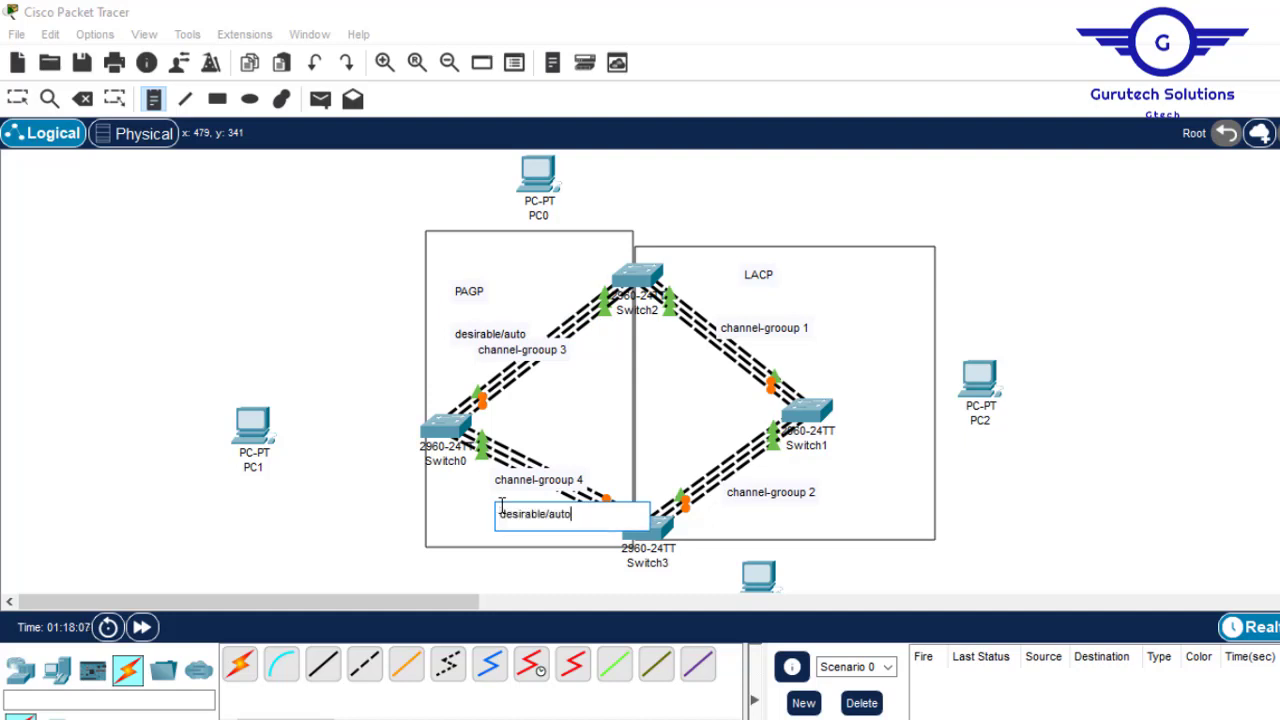
# Add a text note reading active/passive above the channel-grooup 1 label in the LACP rectangle
pyautogui.click(752, 301)
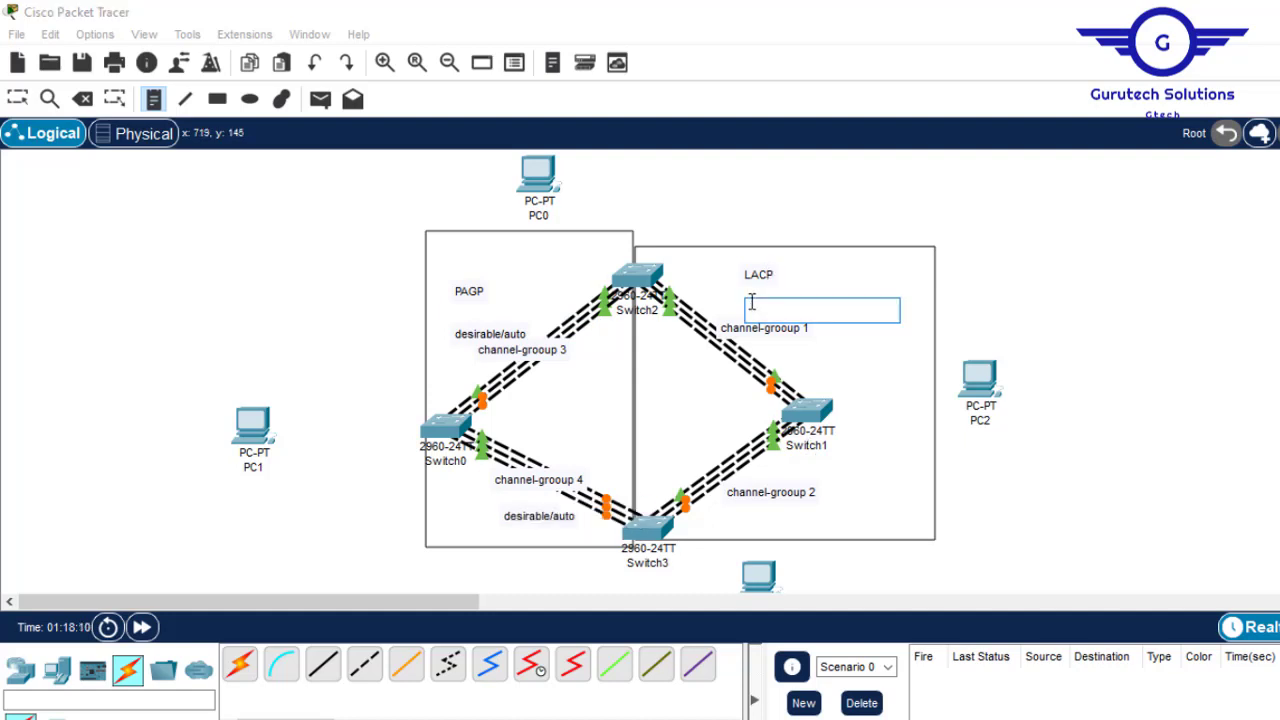
pyautogui.write('active')
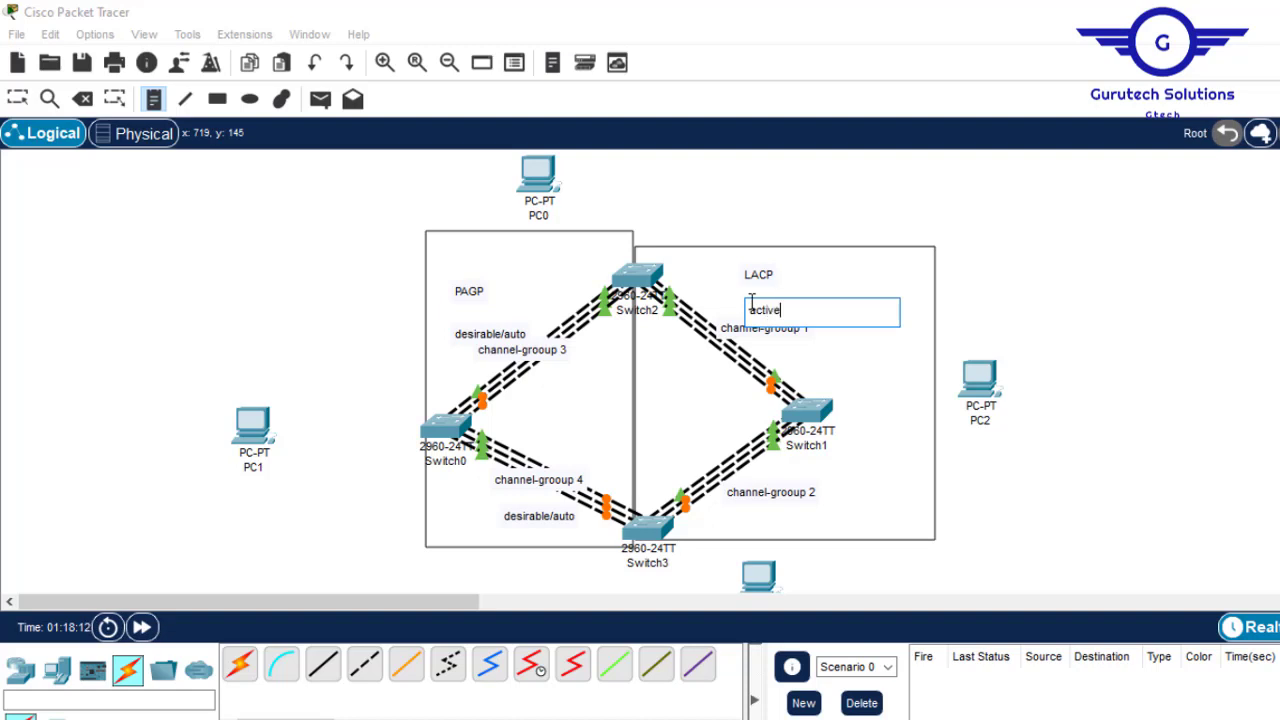
pyautogui.write('/')
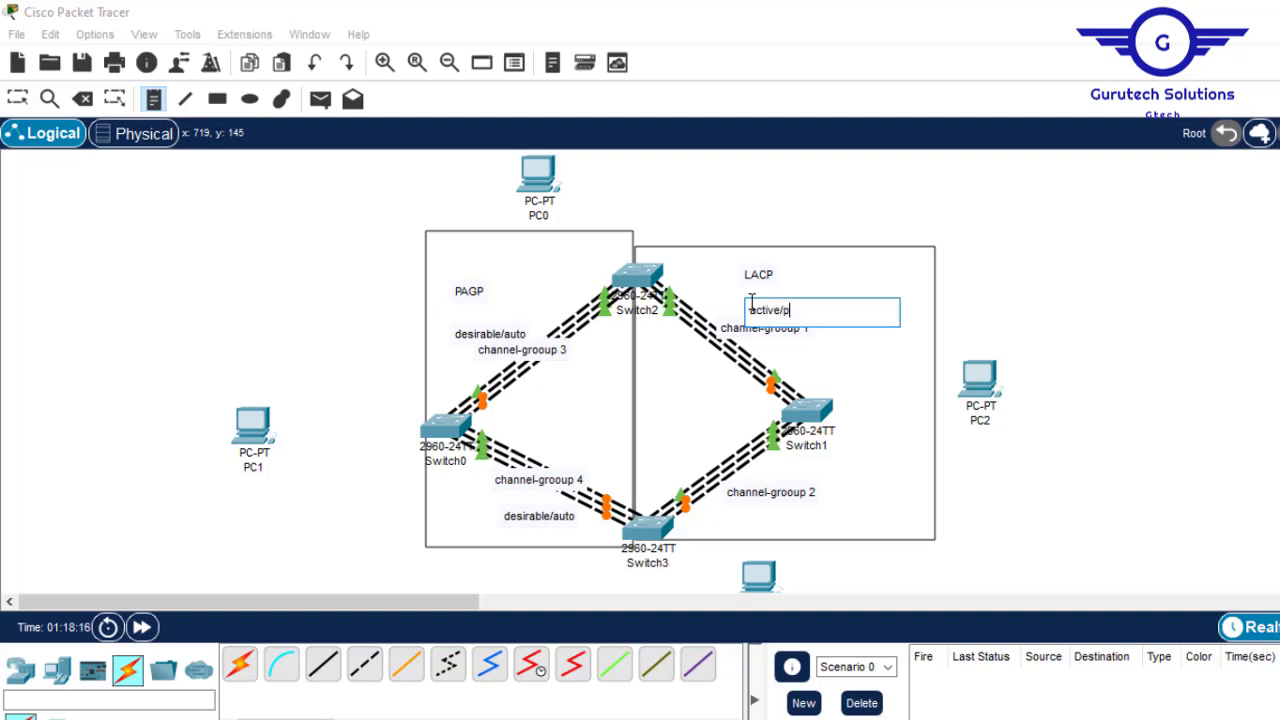
pyautogui.write('passi')
# Copy the active/passive text into a new note below the channel-grooup 2 label and move that note closer to the label
pyautogui.hotkey('ctrl', 'a')
pyautogui.hotkey('ctrl', 'c')
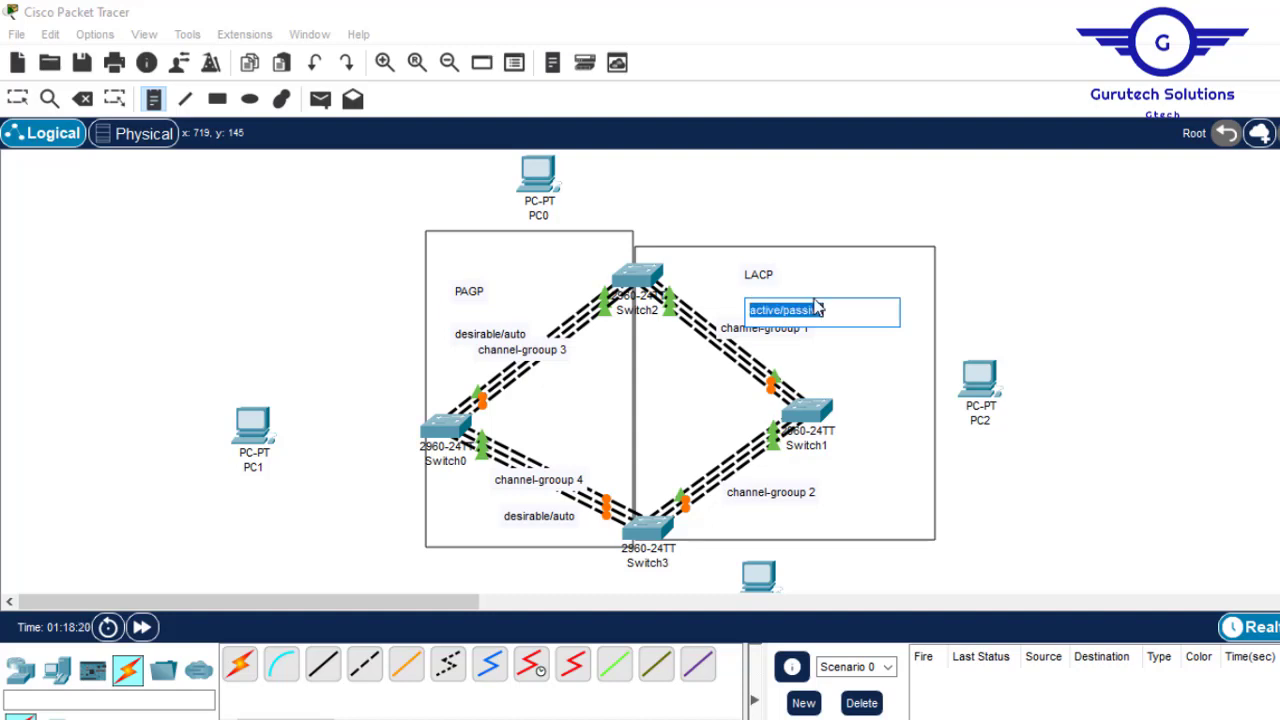
pyautogui.click(770, 515)
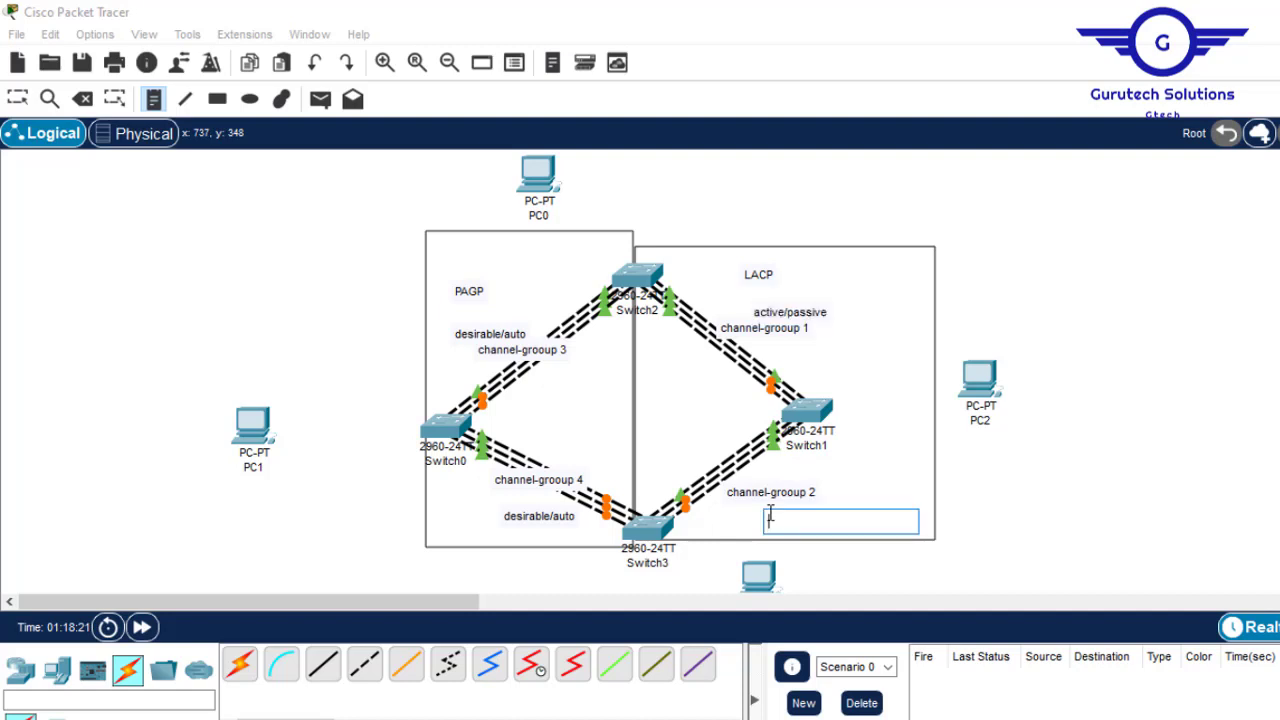
pyautogui.hotkey('ctrl', 'v')
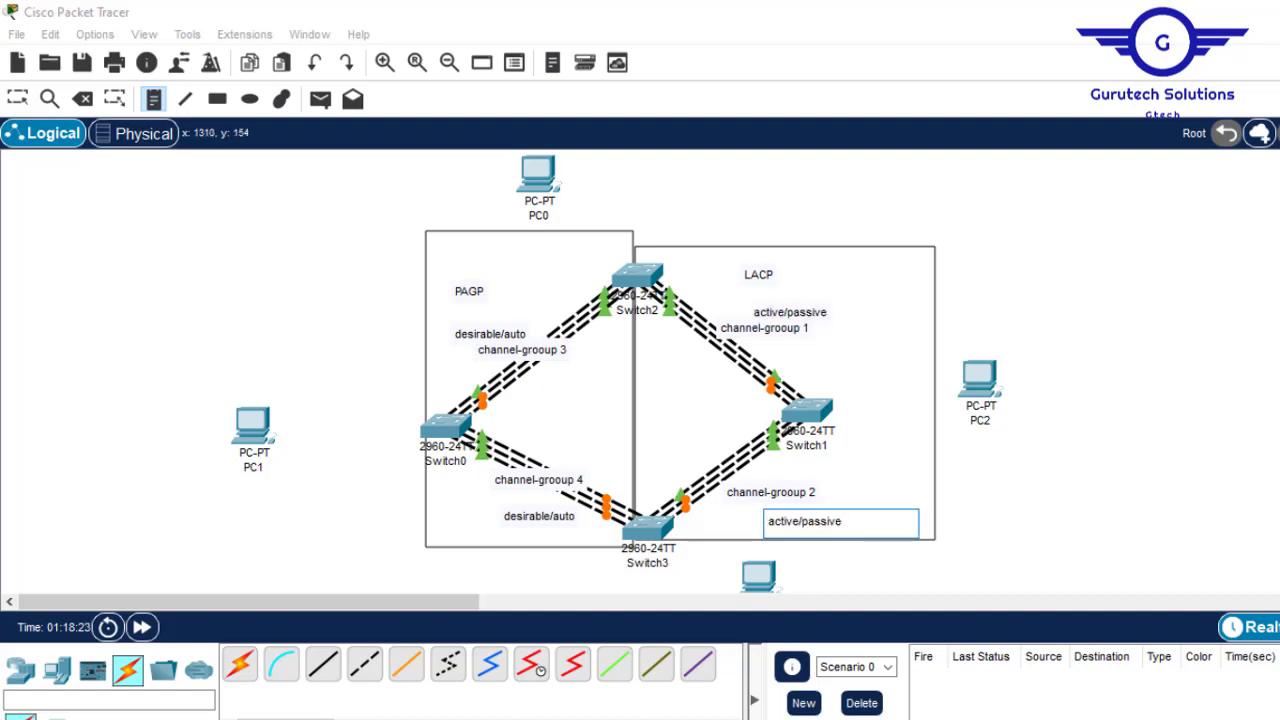
pyautogui.press('Escape')
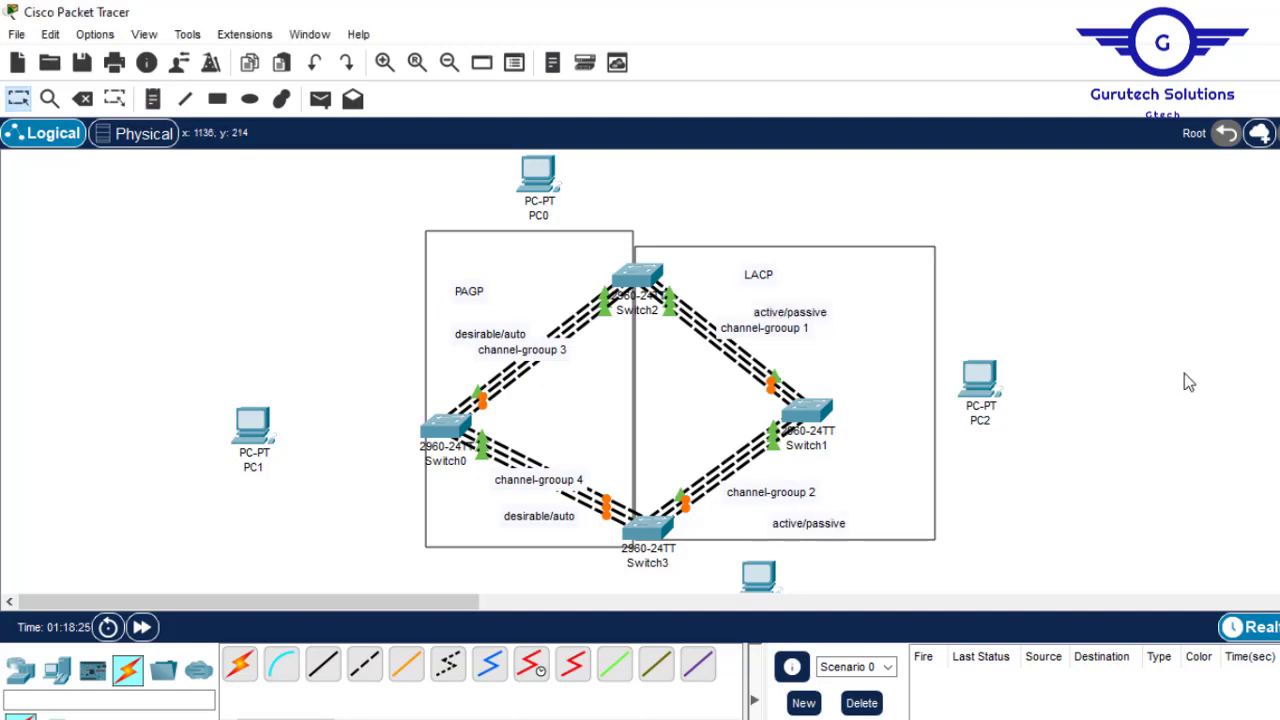
pyautogui.moveTo(790, 523); pyautogui.dragTo(785, 523)
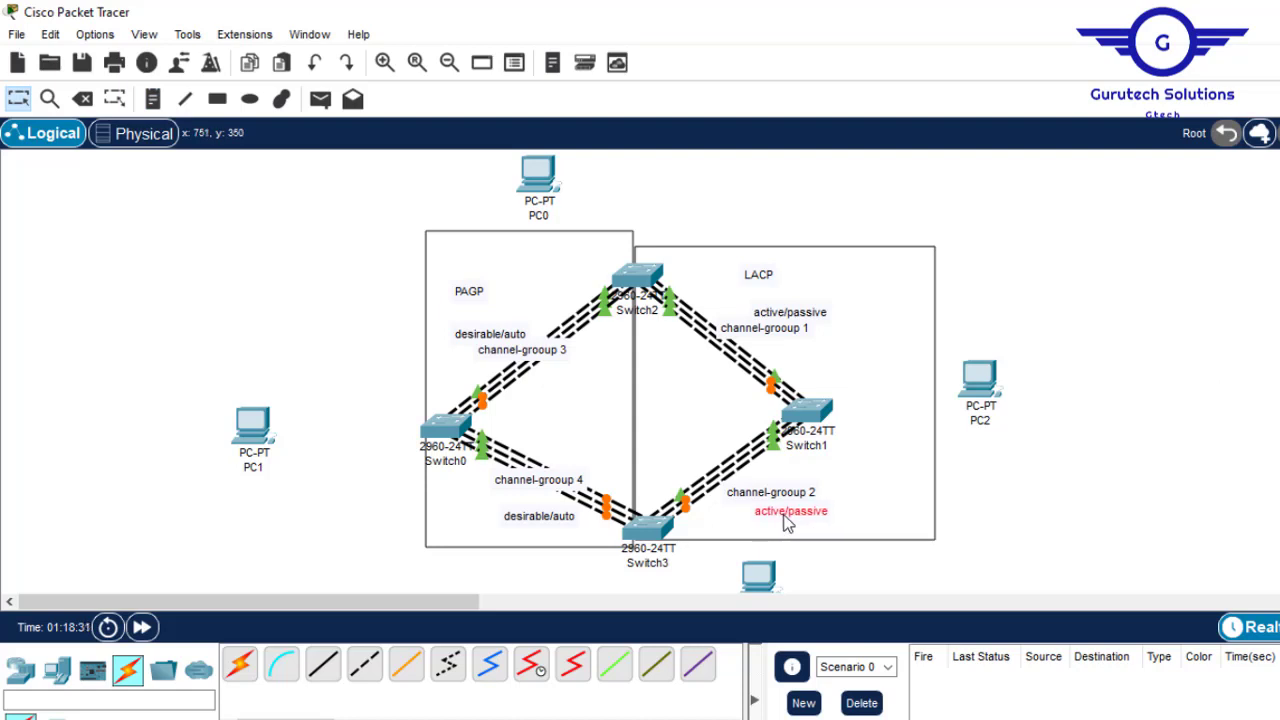
pyautogui.click(1018, 274)
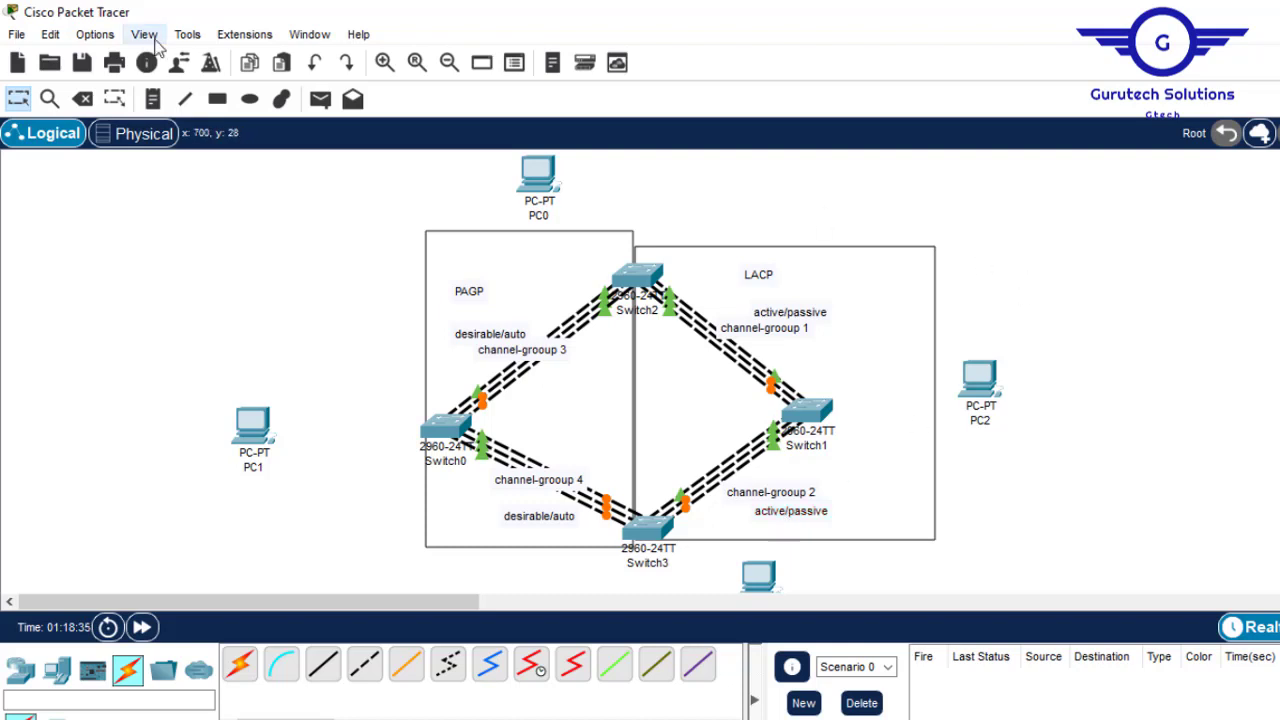
# Add a text note reading "1. Confirm trunk ports" in the empty area above PC2, outside the LACP rectangle
pyautogui.click(153, 98)
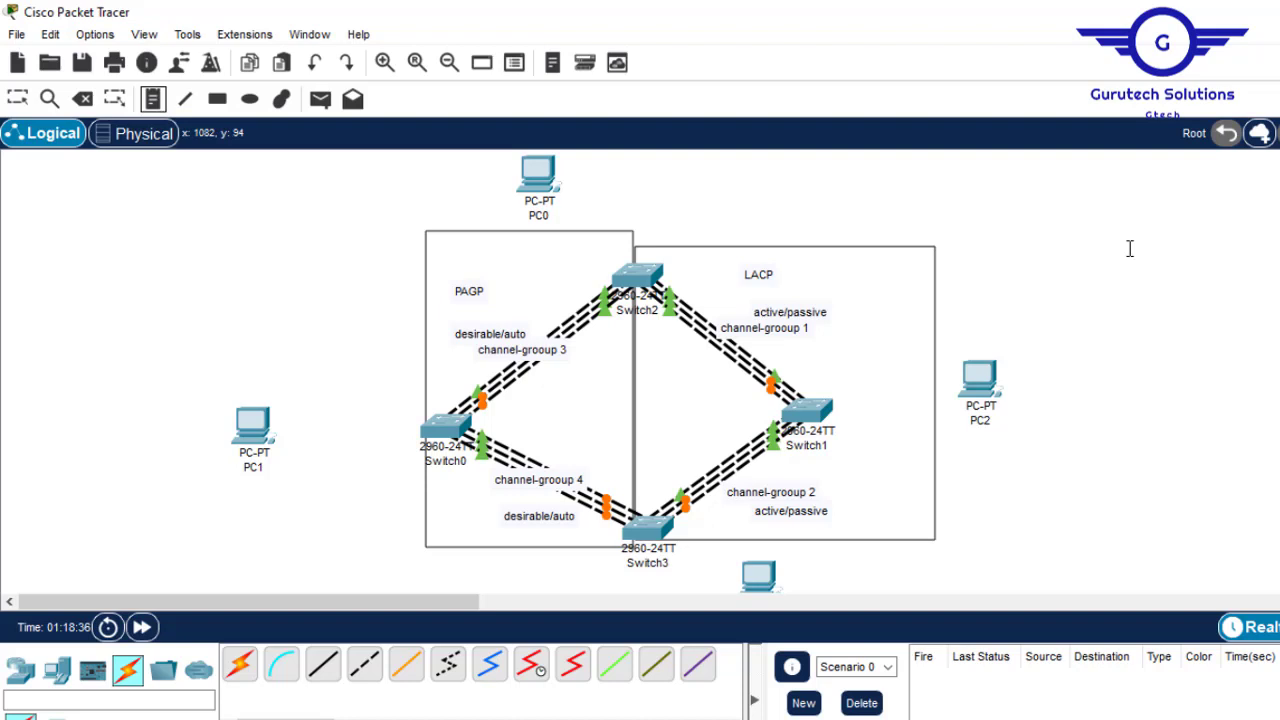
pyautogui.click(1058, 232)
pyautogui.write('Confirm tr')
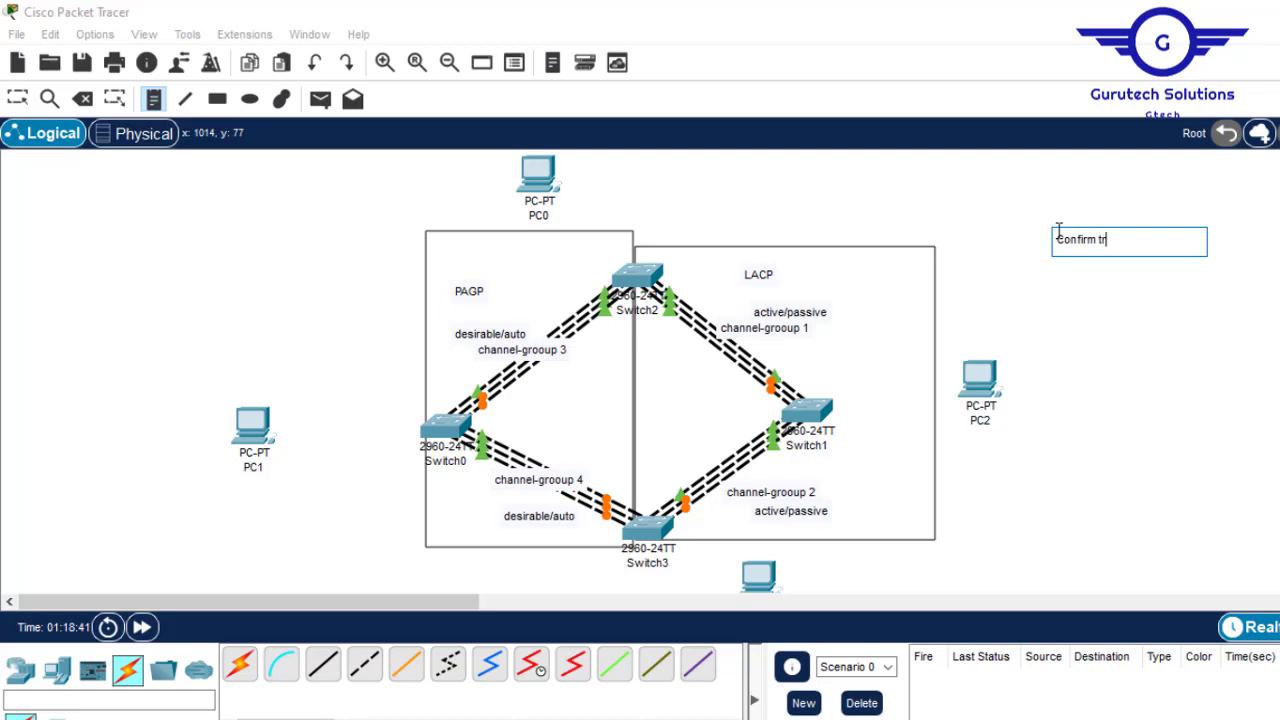
pyautogui.write('unk ports')
pyautogui.click(1058, 231)
pyautogui.write('1.')
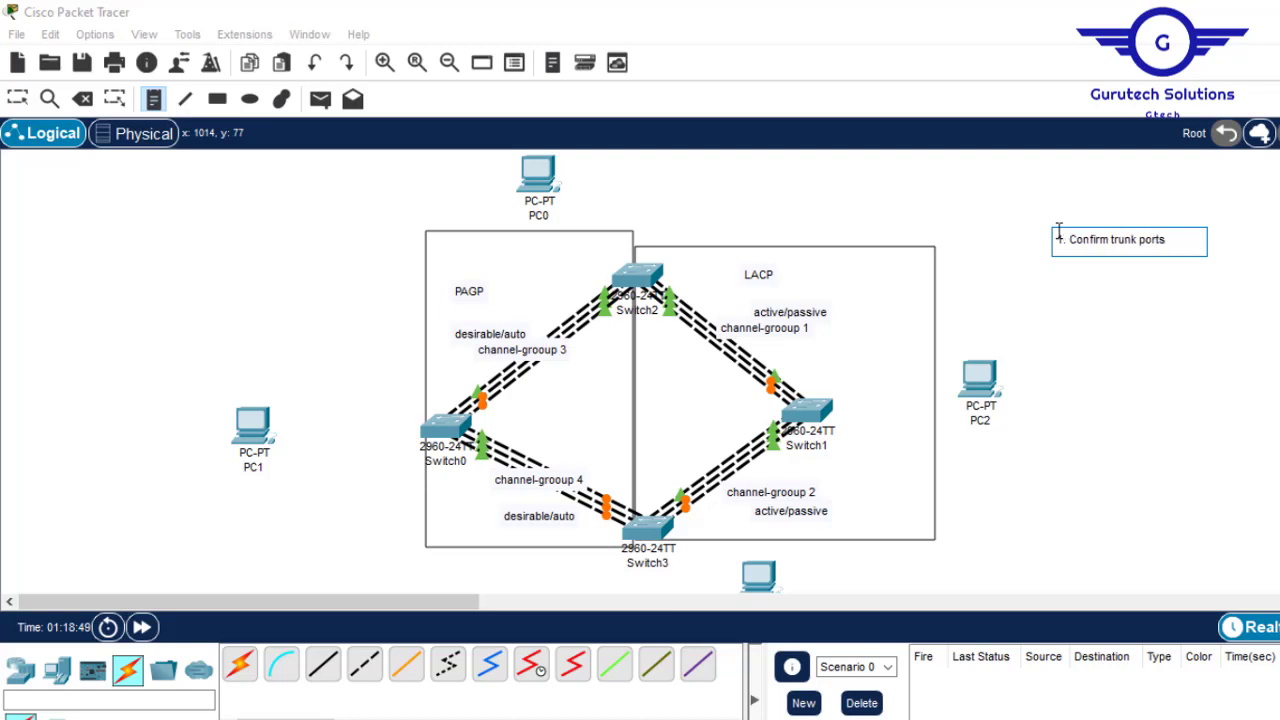
pyautogui.press('Escape')
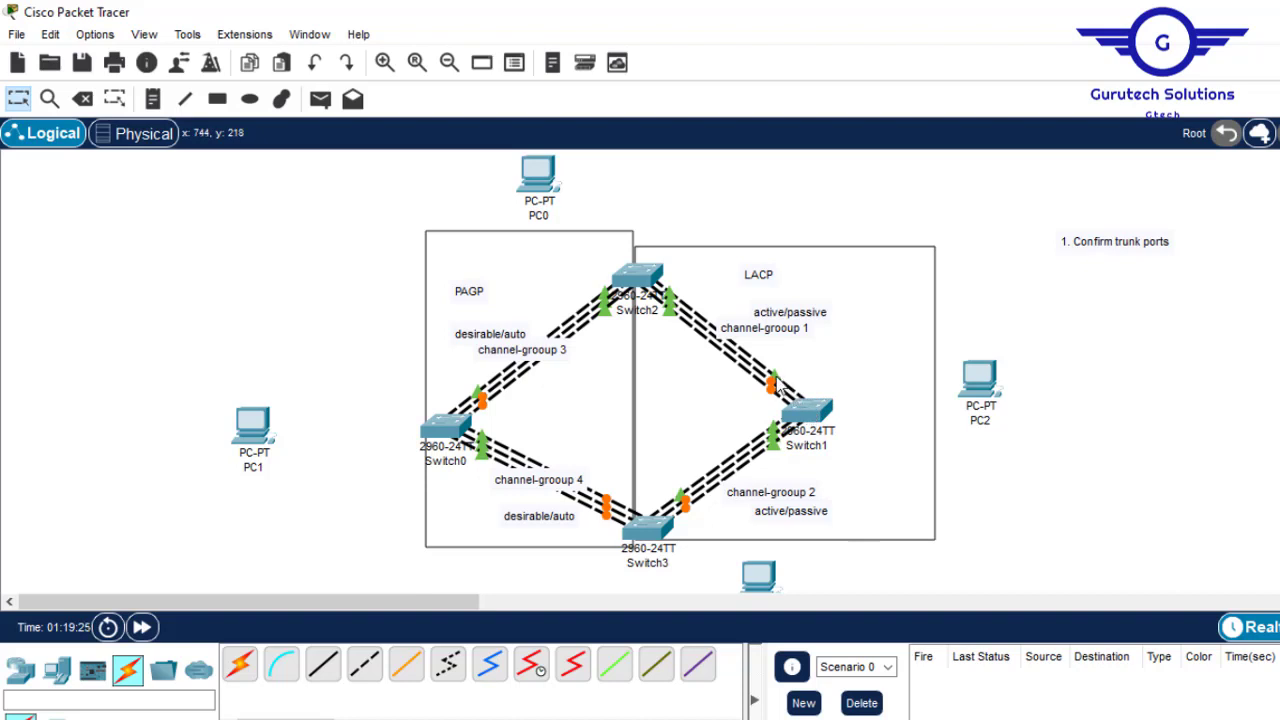
pyautogui.moveTo(779, 385)
pyautogui.moveTo(414, 719)
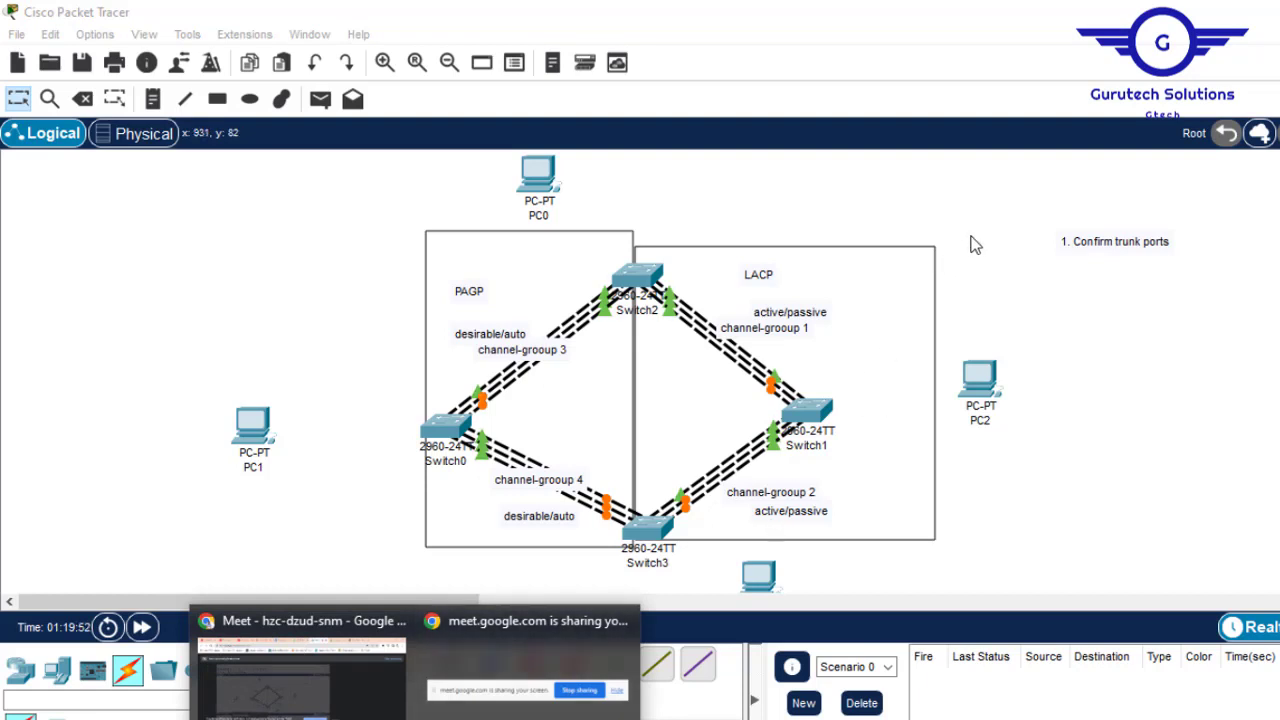
pyautogui.click(330, 690)
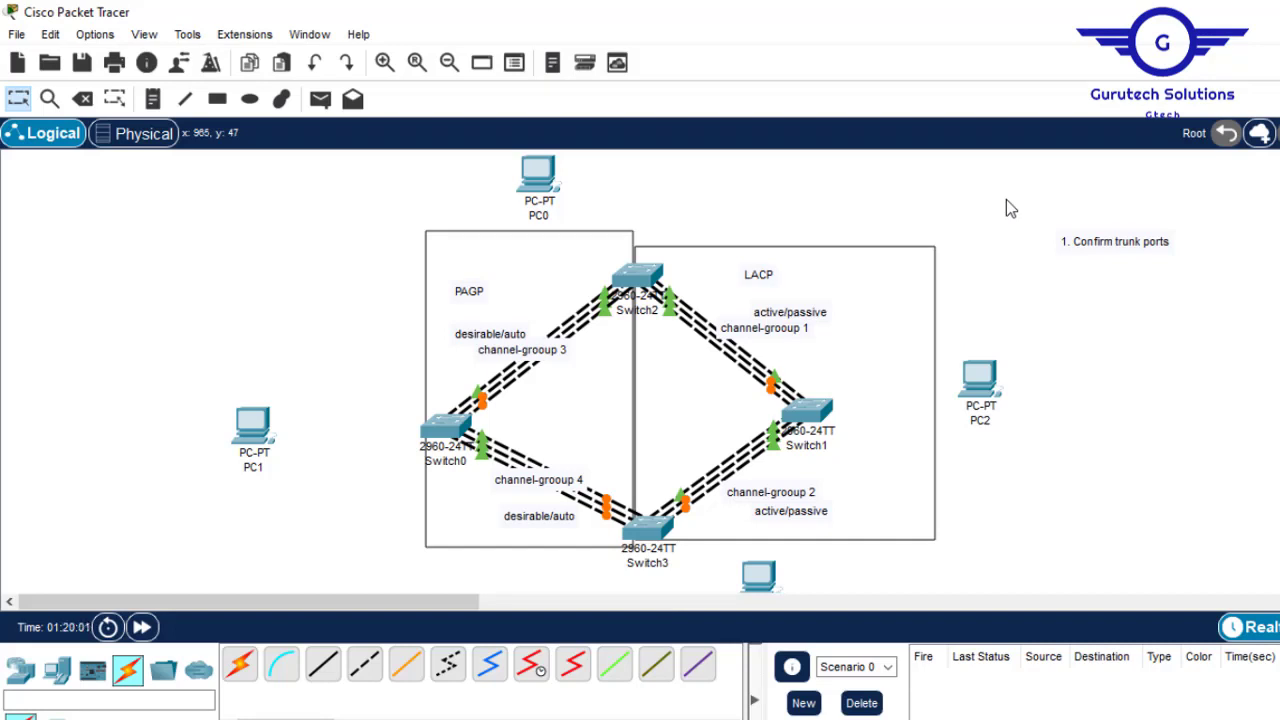
# Extend the trunk ports note so that it reads "1. Confirm trunk ports/linkc connecting switches"
pyautogui.click(1170, 241)
pyautogui.click(1174, 240)
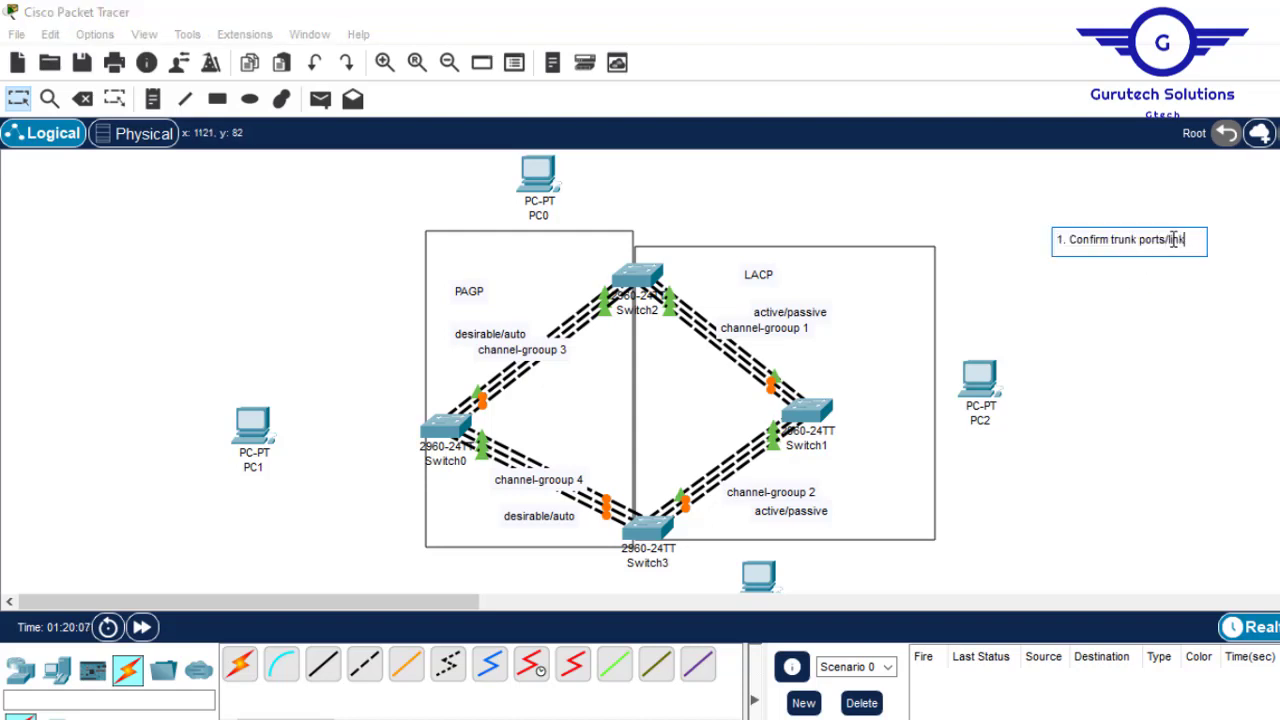
pyautogui.write('/linkc connectin')
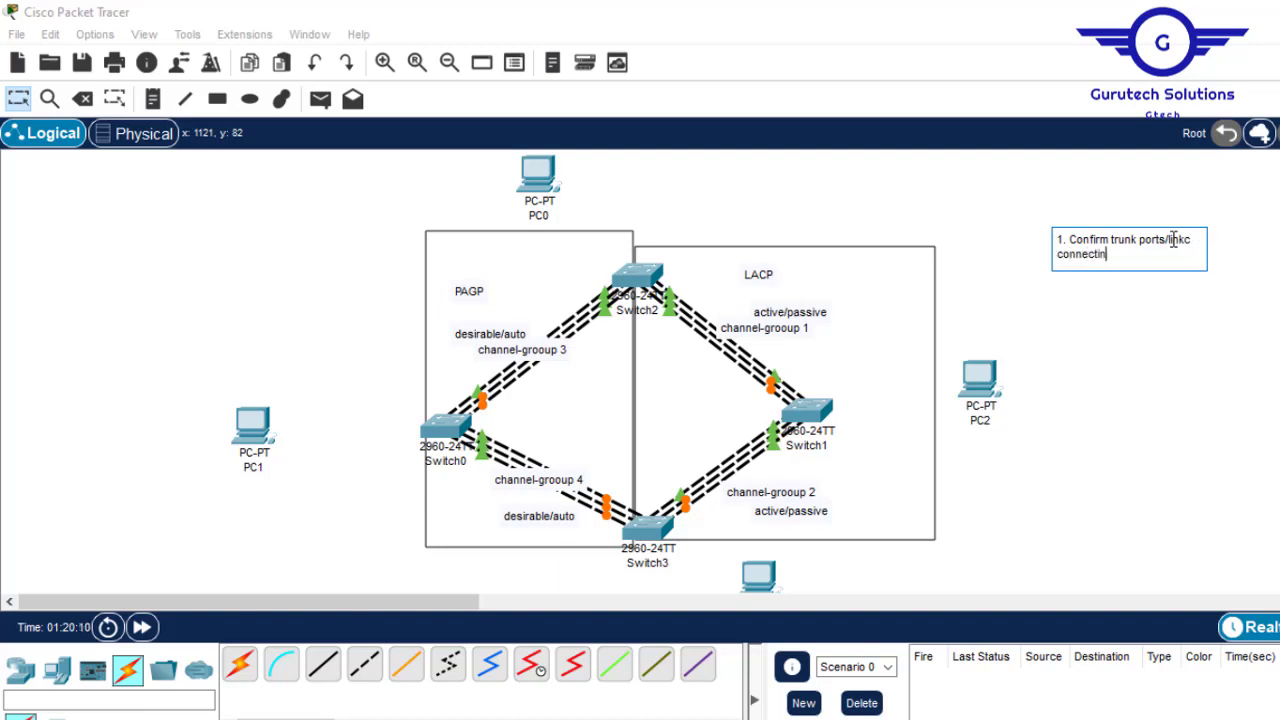
pyautogui.write('g switche')
pyautogui.press('BackSpace')
pyautogui.click(1210, 366)
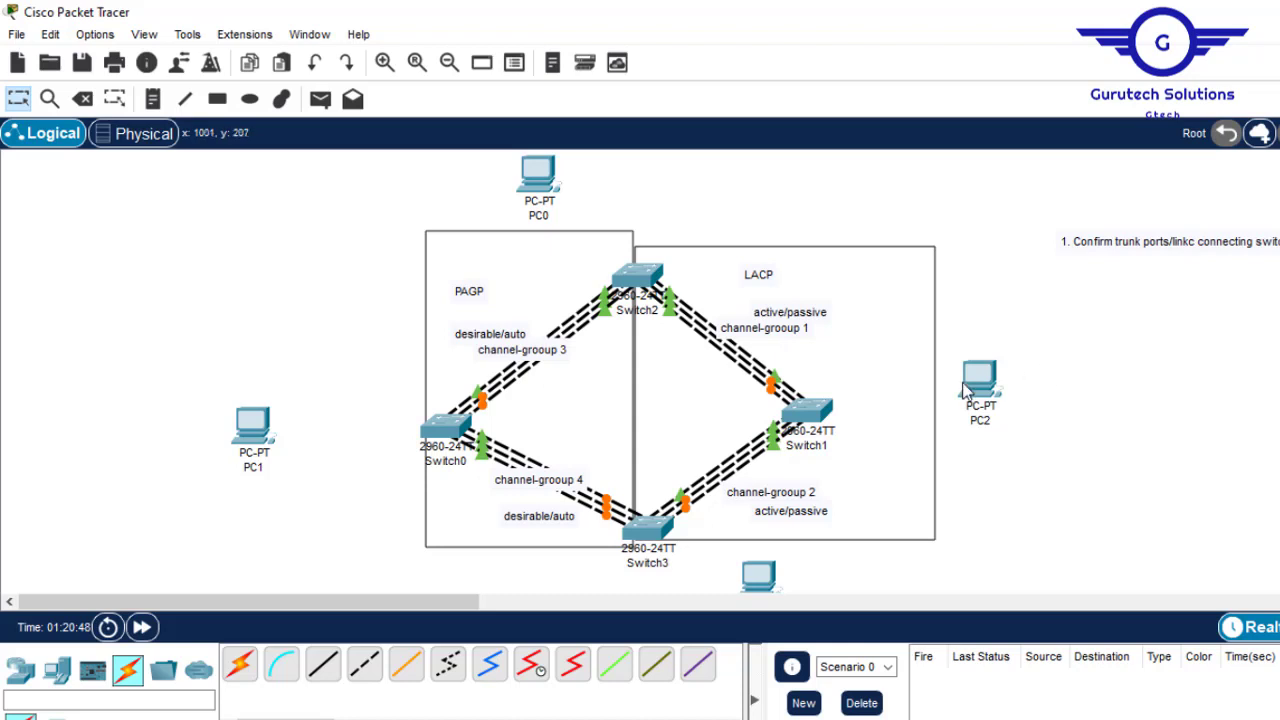
# Open Switch1's command line interface, bring up the Switch> prompt and move the window so the note is uncovered
pyautogui.click(806, 411)
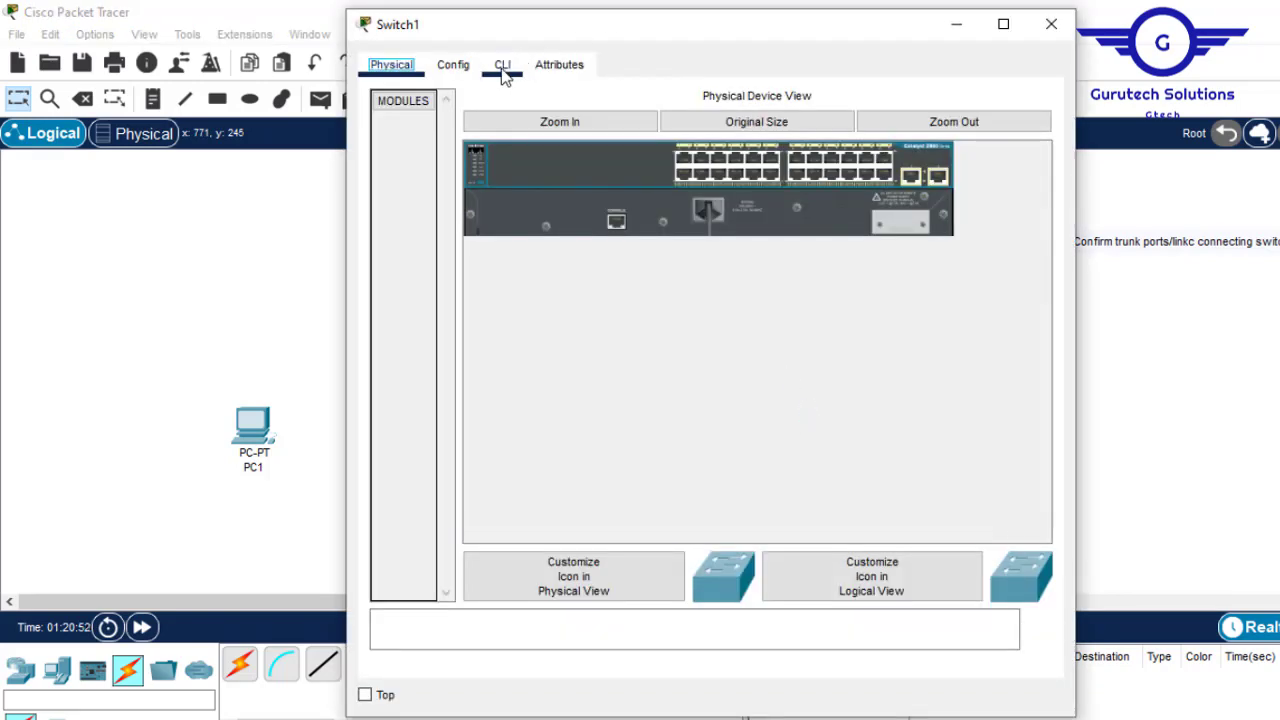
pyautogui.click(503, 66)
pyautogui.press('Return')
pyautogui.press('Return')
pyautogui.press('Return')
pyautogui.press('Return')
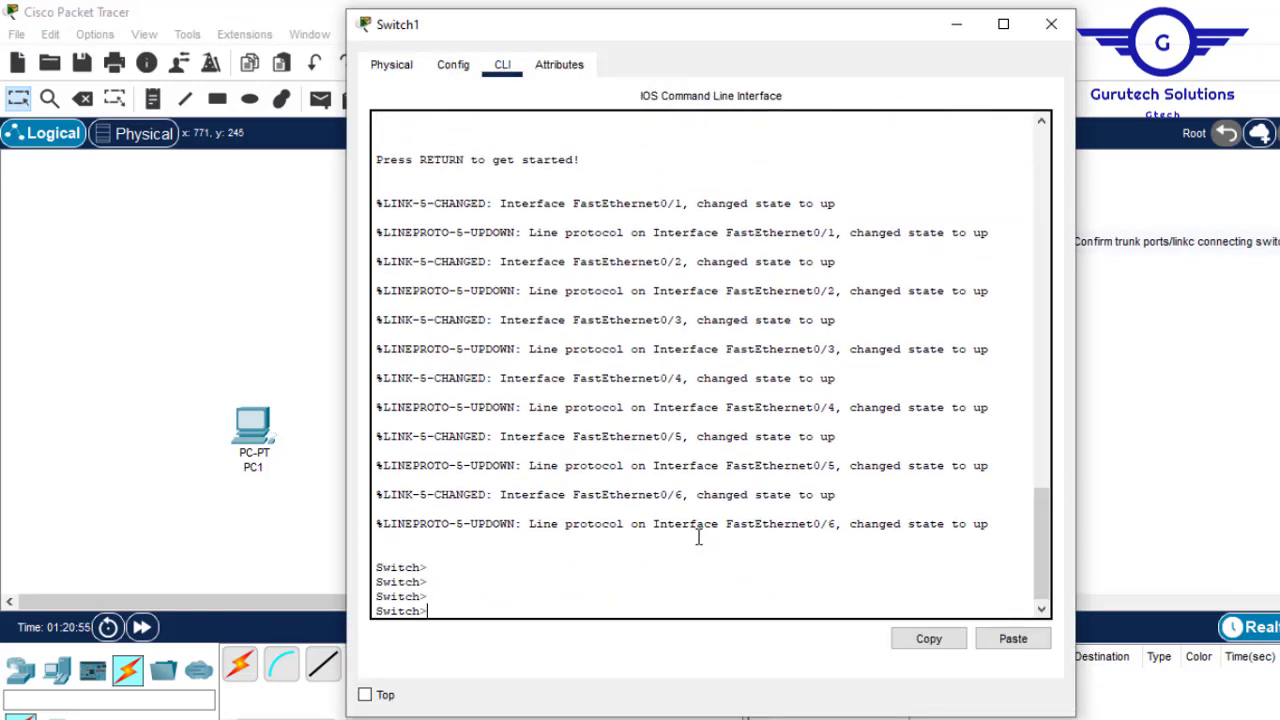
pyautogui.moveTo(831, 22); pyautogui.dragTo(668, 62)
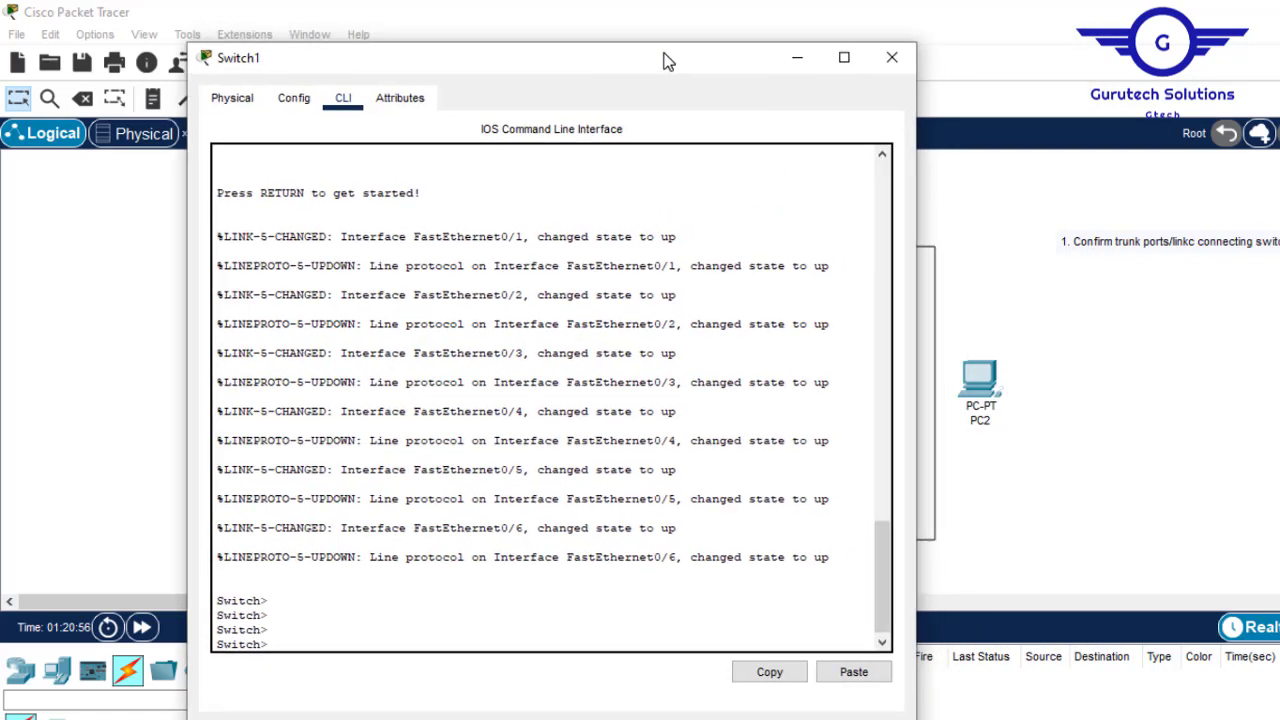
# Add the line "2. Enter the links and assign channel-group and LACP mode" to the note and shift the note up and left
pyautogui.click(1270, 250)
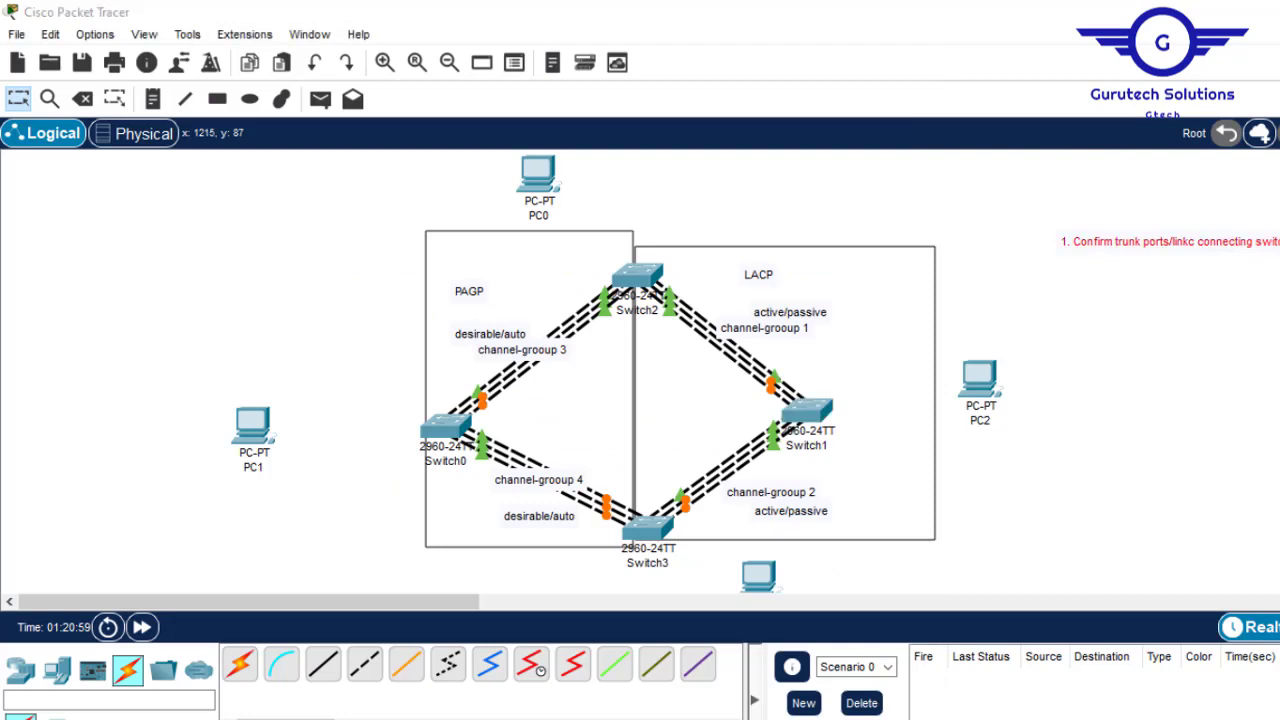
pyautogui.doubleClick(1270, 250)
pyautogui.press('Return')
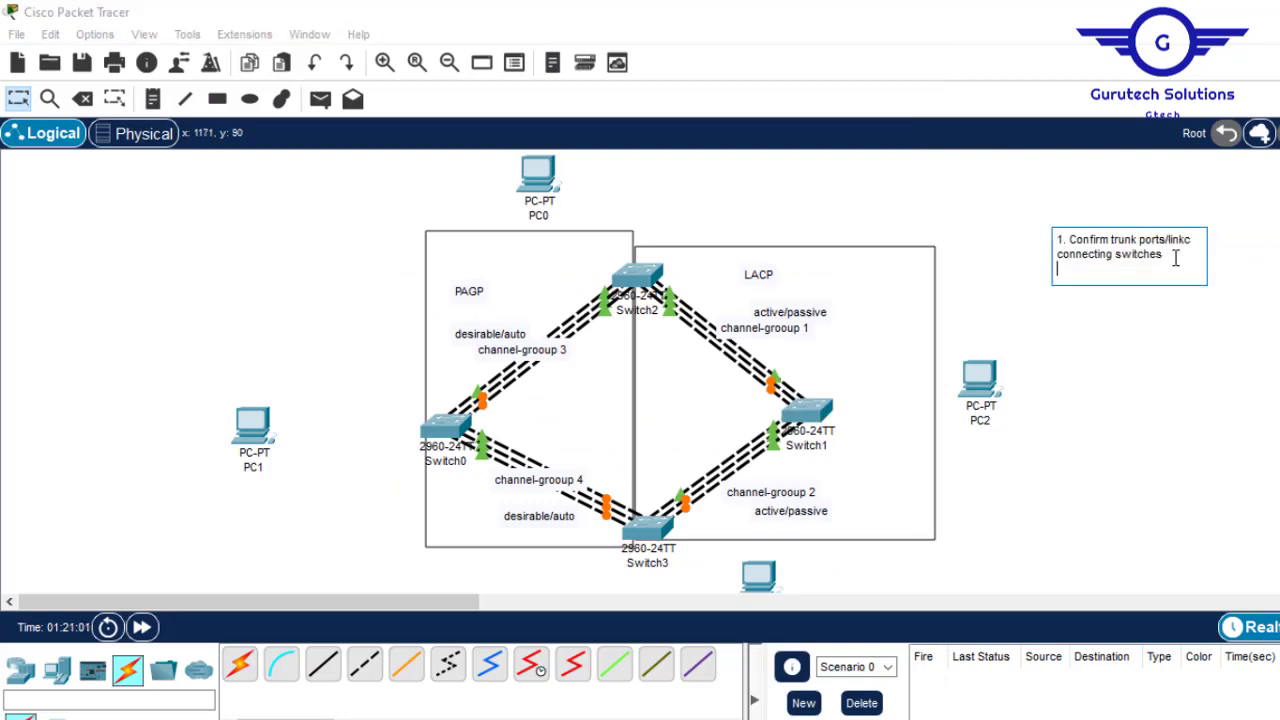
pyautogui.write('2. Enter the links and ass')
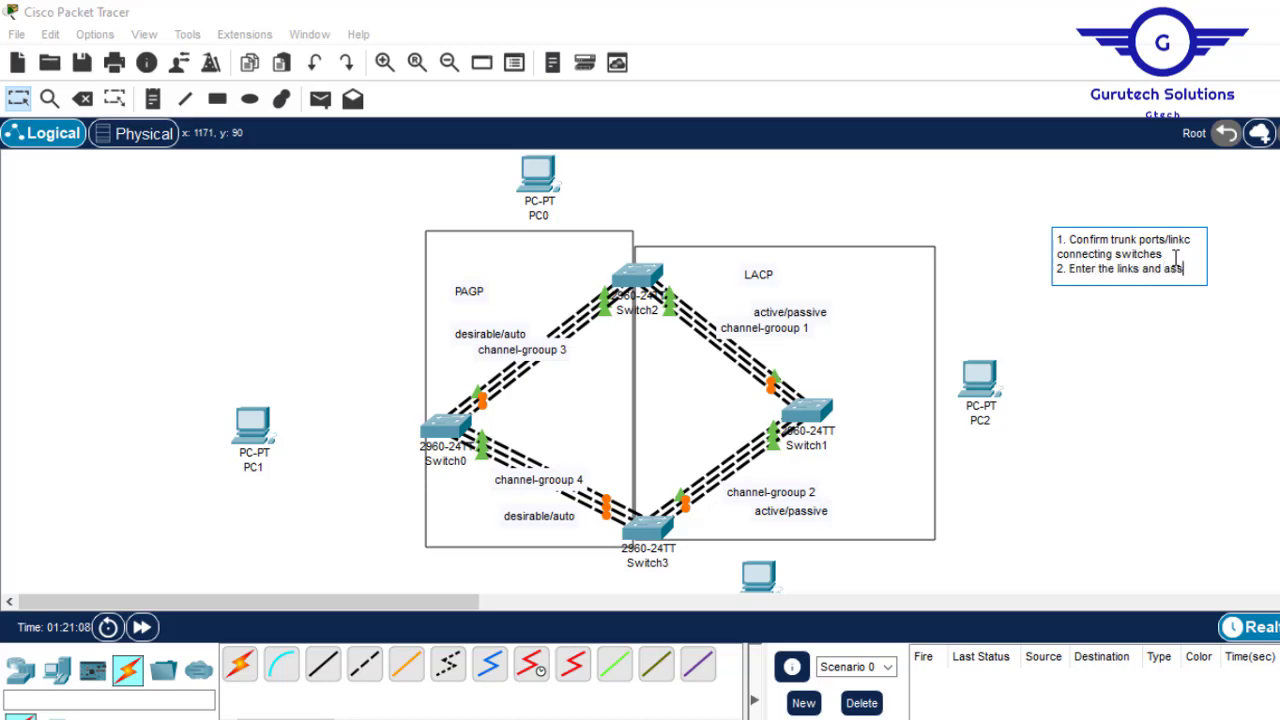
pyautogui.write('c')
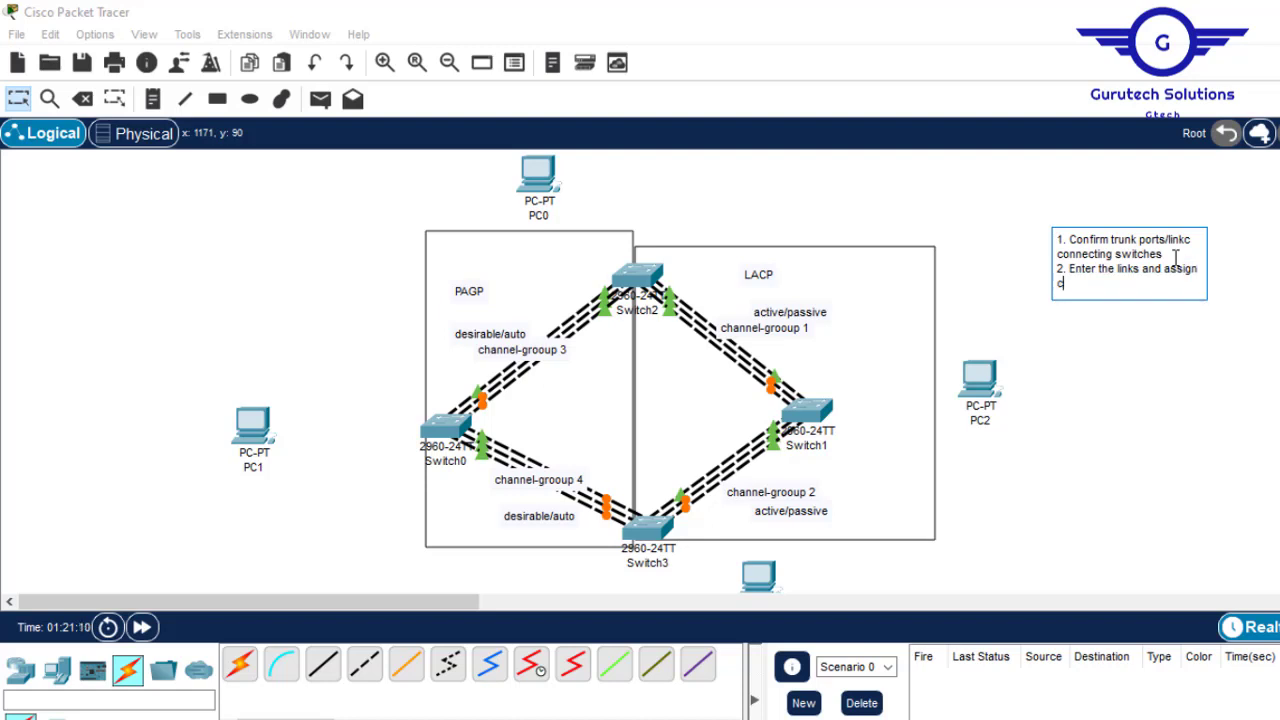
pyautogui.write('hannel-group and LA')
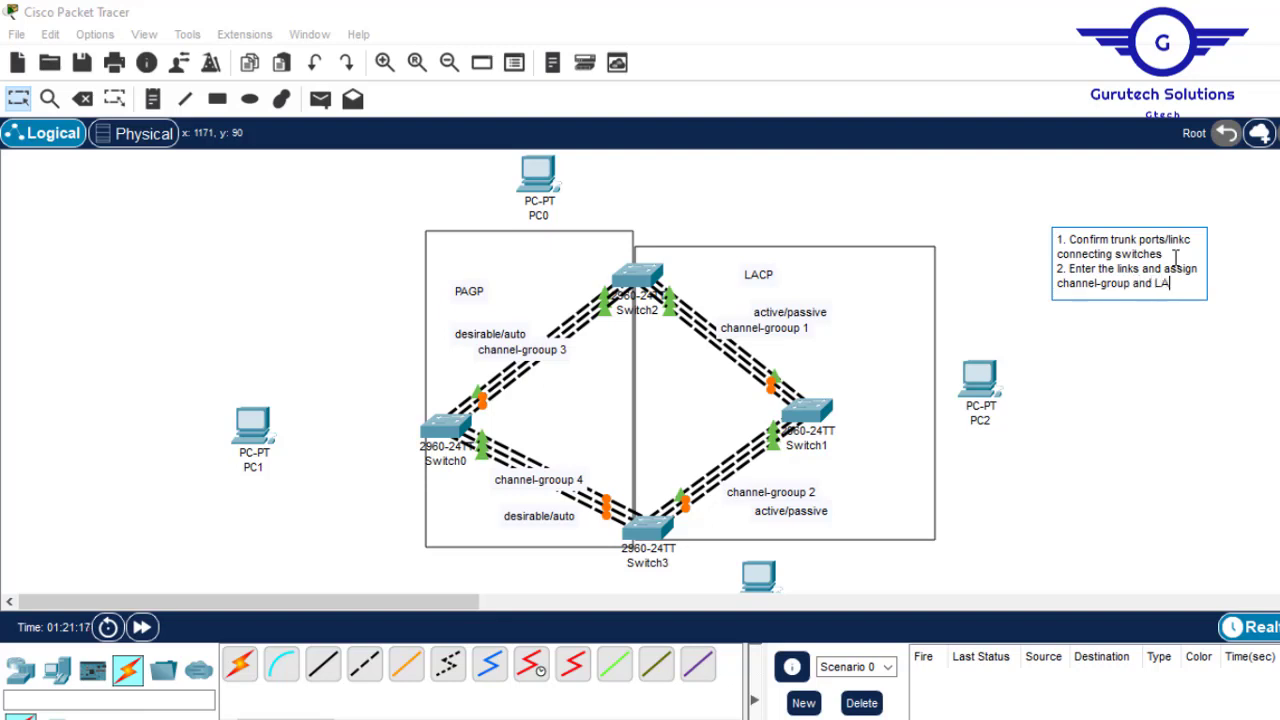
pyautogui.write('P mode')
pyautogui.click(1228, 371)
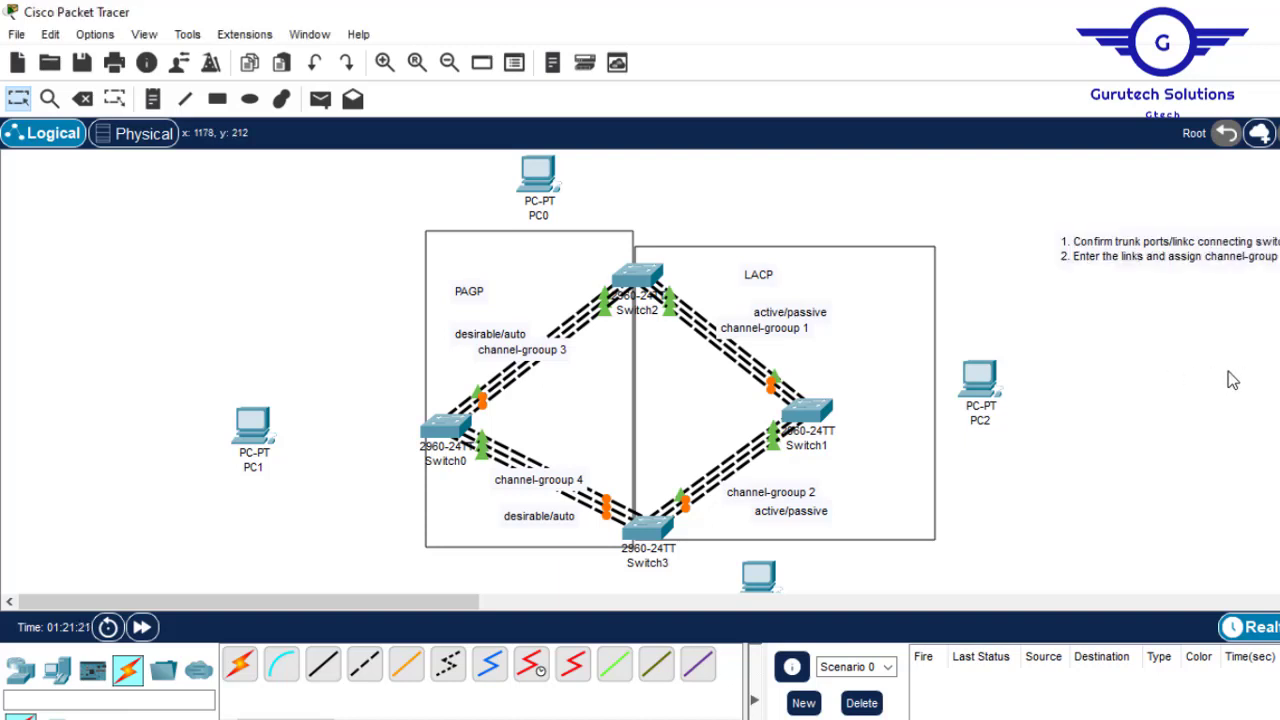
pyautogui.moveTo(1174, 251); pyautogui.dragTo(1097, 222)
pyautogui.click(1150, 261)
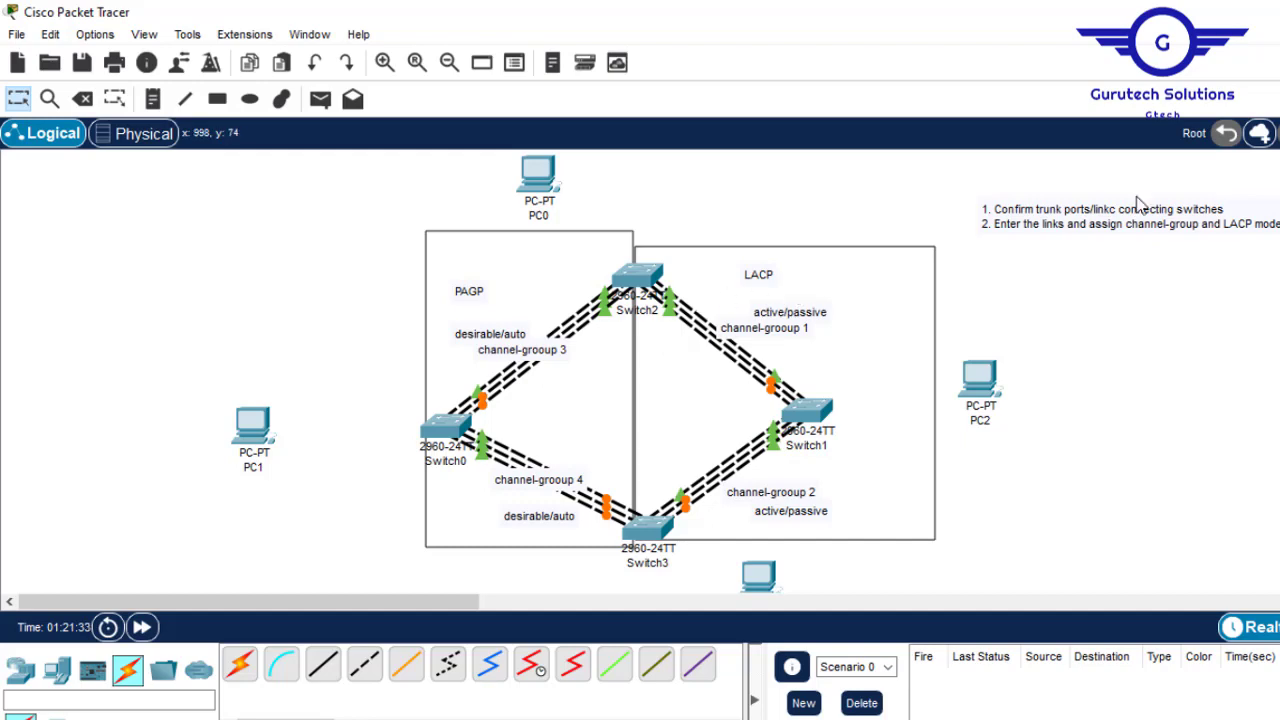
# Return to Switch1's command line and enter privileged mode with en and global configuration mode with conf t
pyautogui.click(812, 411)
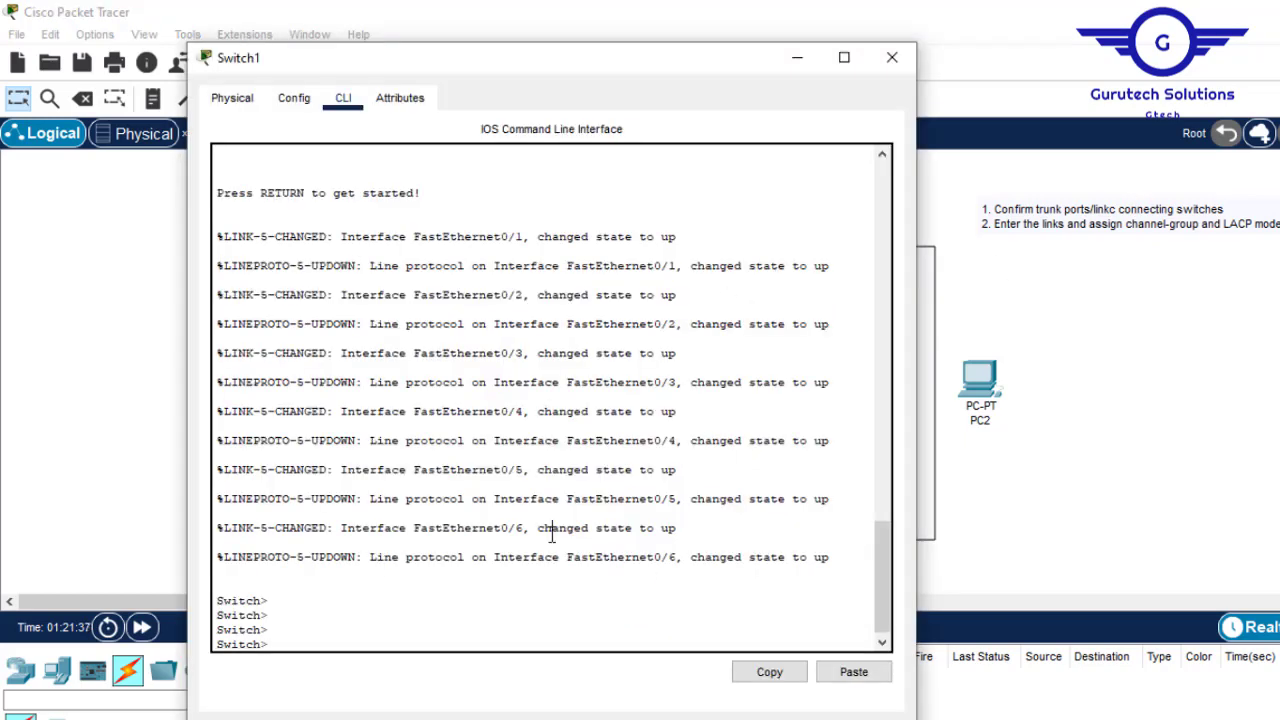
pyautogui.write('en')
pyautogui.press('Return')
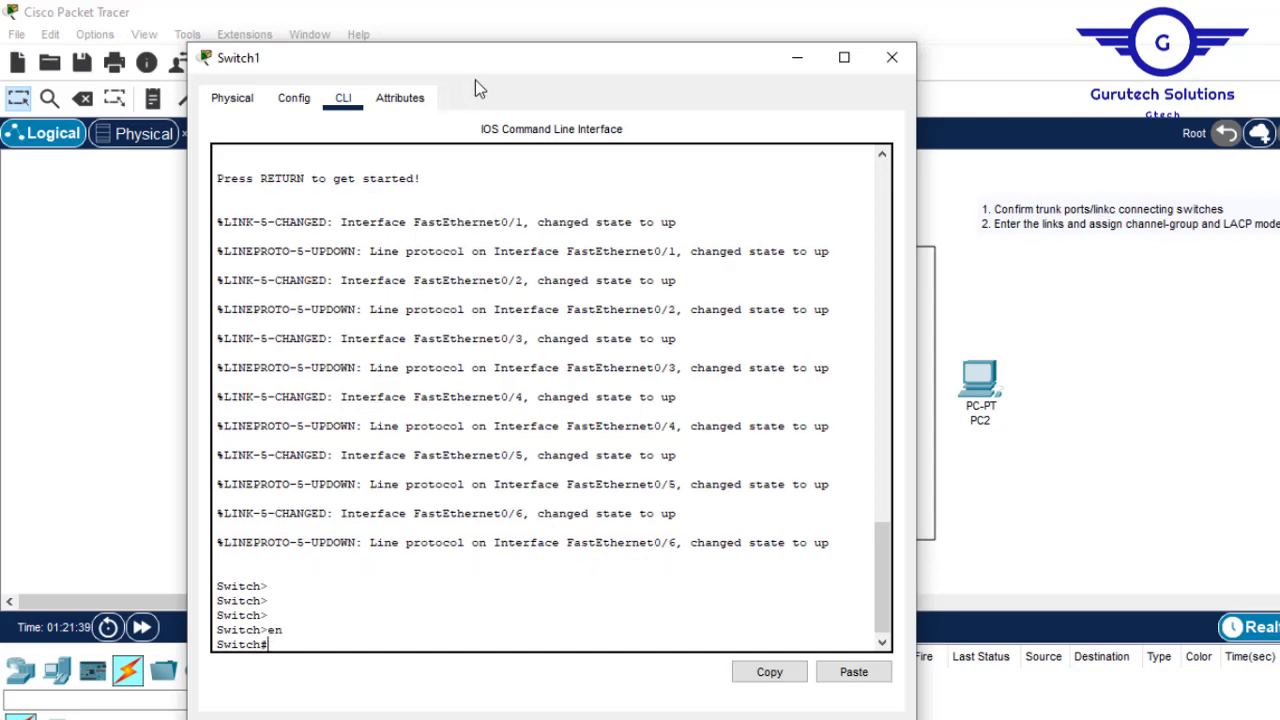
pyautogui.moveTo(493, 62); pyautogui.dragTo(612, 46)
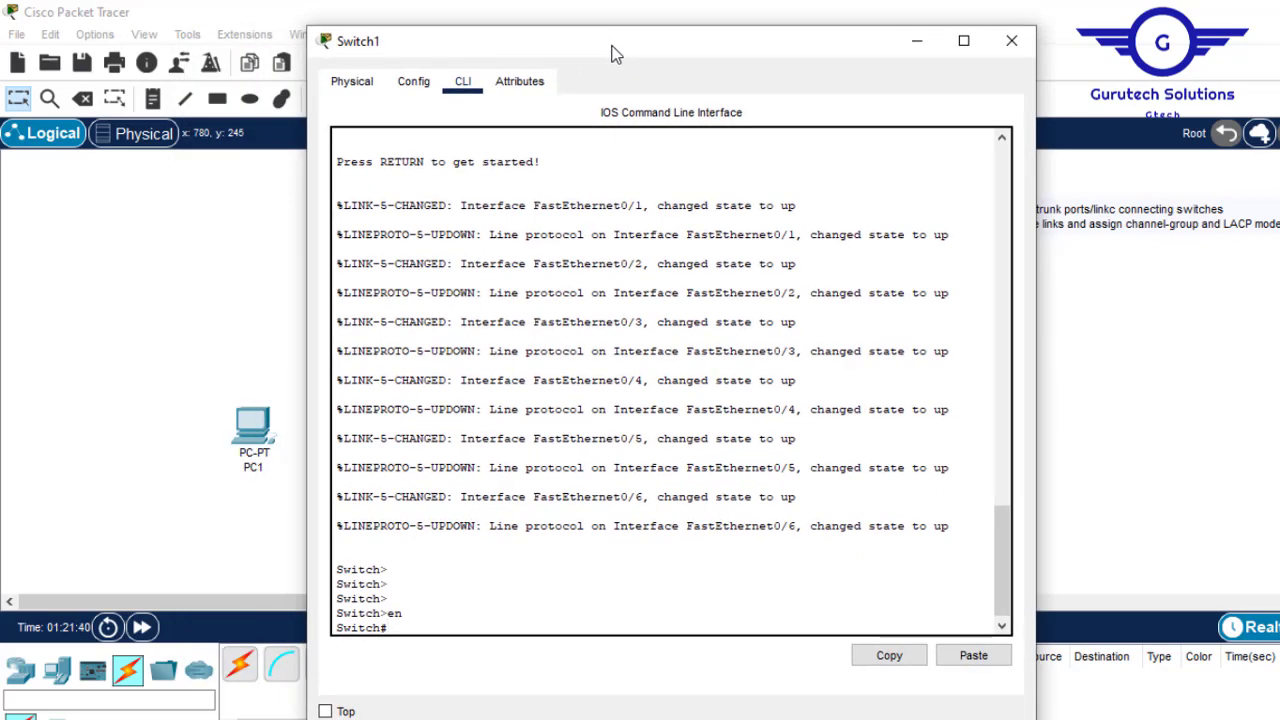
pyautogui.write('conf t')
pyautogui.press('Return')
pyautogui.press('Return')
pyautogui.press('Return')
pyautogui.press('Return')
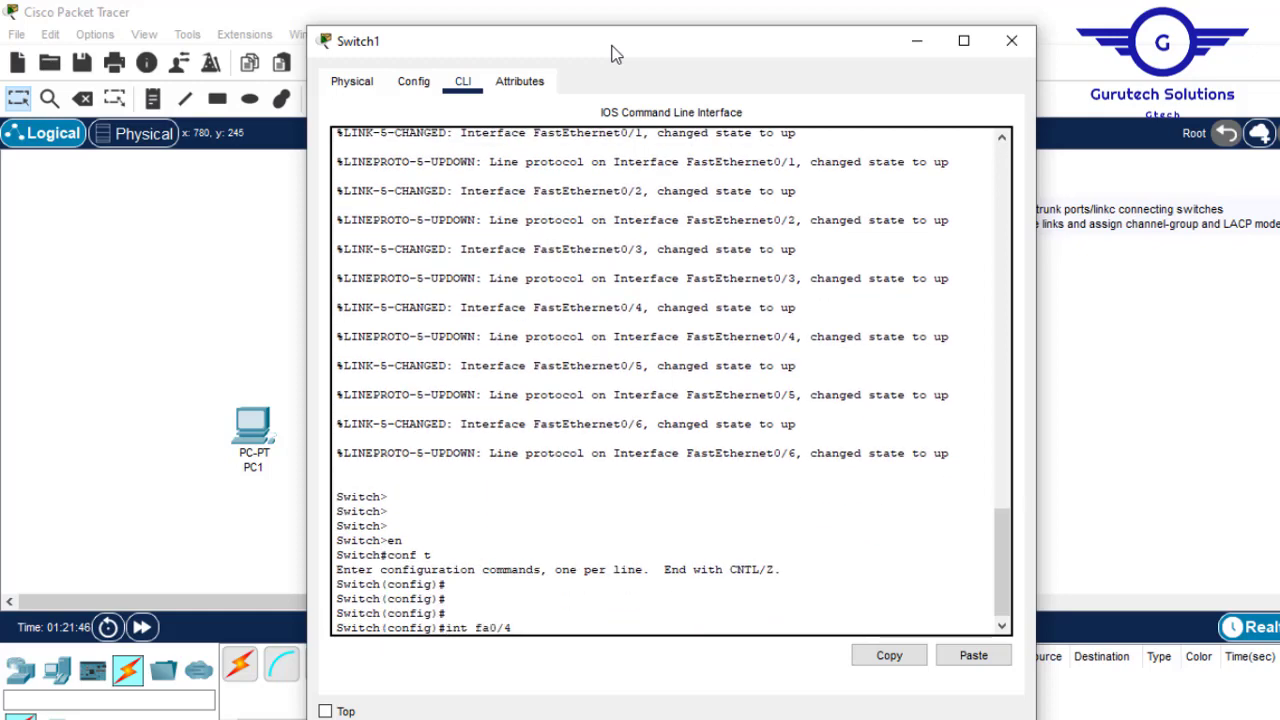
# Try to enter interface configuration on Switch1 with the command int fa0/4-6
pyautogui.write('int fa0/4-6')
pyautogui.click(917, 45)
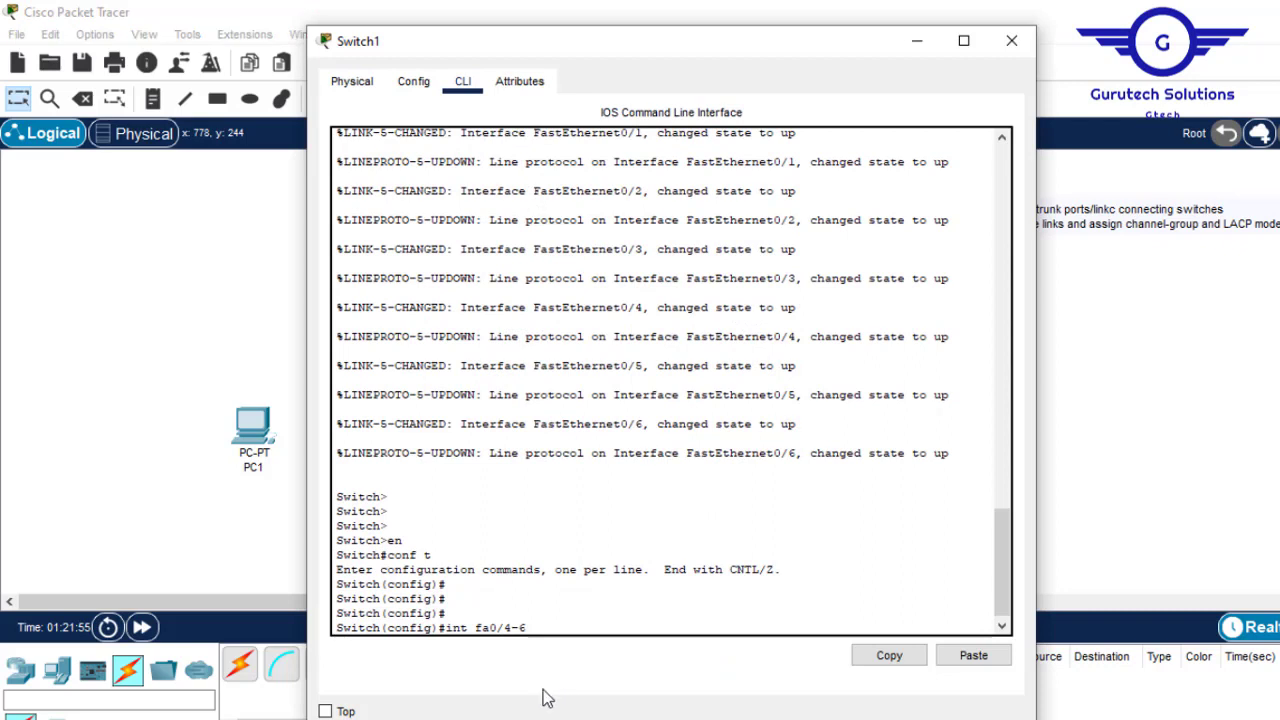
pyautogui.press('Return')
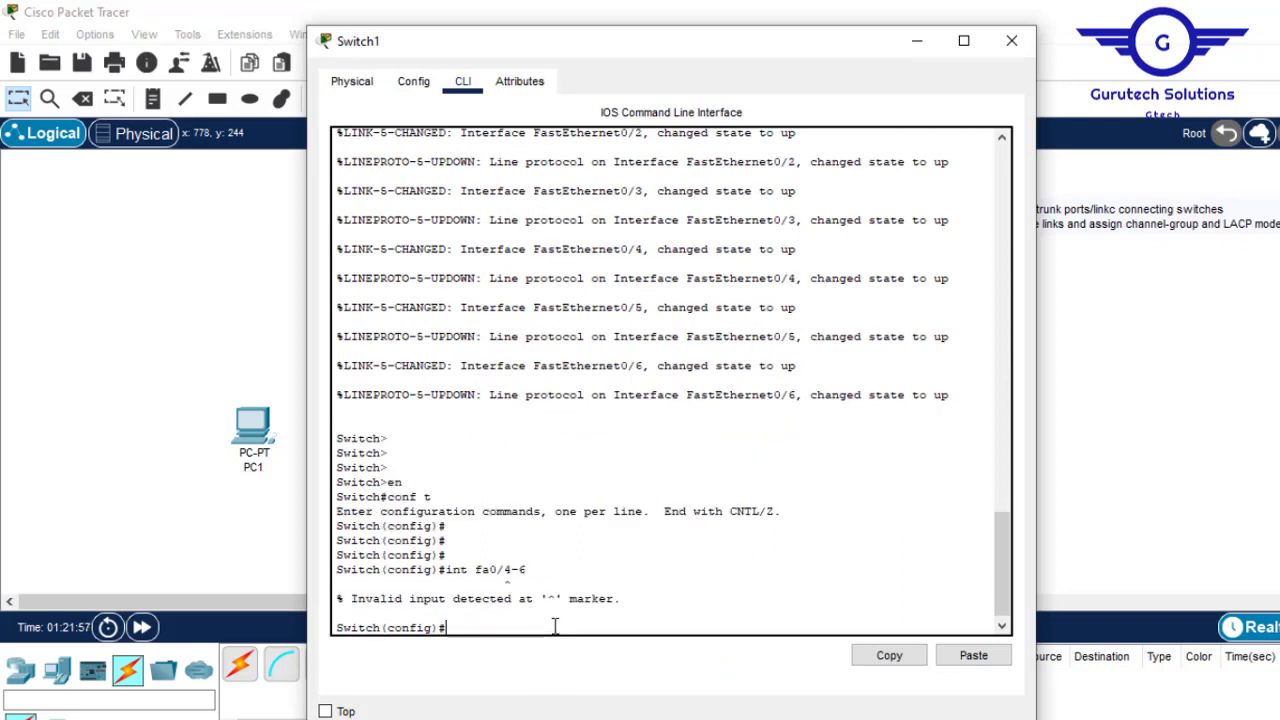
# Correct the previous command to int range fa0/4-6 and run it to configure Switch1's ports as a range
pyautogui.press('Up')
pyautogui.press('Left')
pyautogui.press('Left')
pyautogui.press('Left')
pyautogui.press('Left')
pyautogui.press('Left')
pyautogui.press('Left')
pyautogui.press('Left')
pyautogui.write('range')
pyautogui.press('Return')
pyautogui.press('Return')
pyautogui.press('Return')
pyautogui.press('Return')
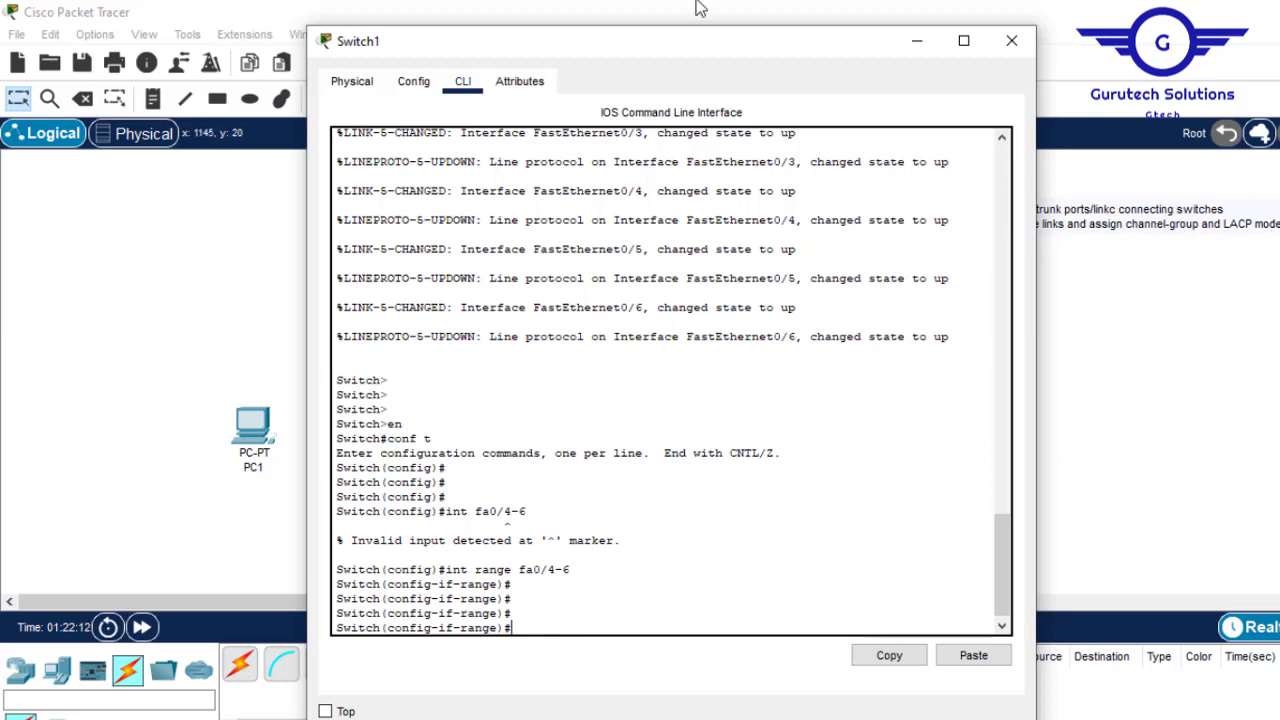
# Assign Switch1's port range fa0/4-6 to LACP channel group 1 with the command channel-group 1 mode active
pyautogui.click(918, 41)
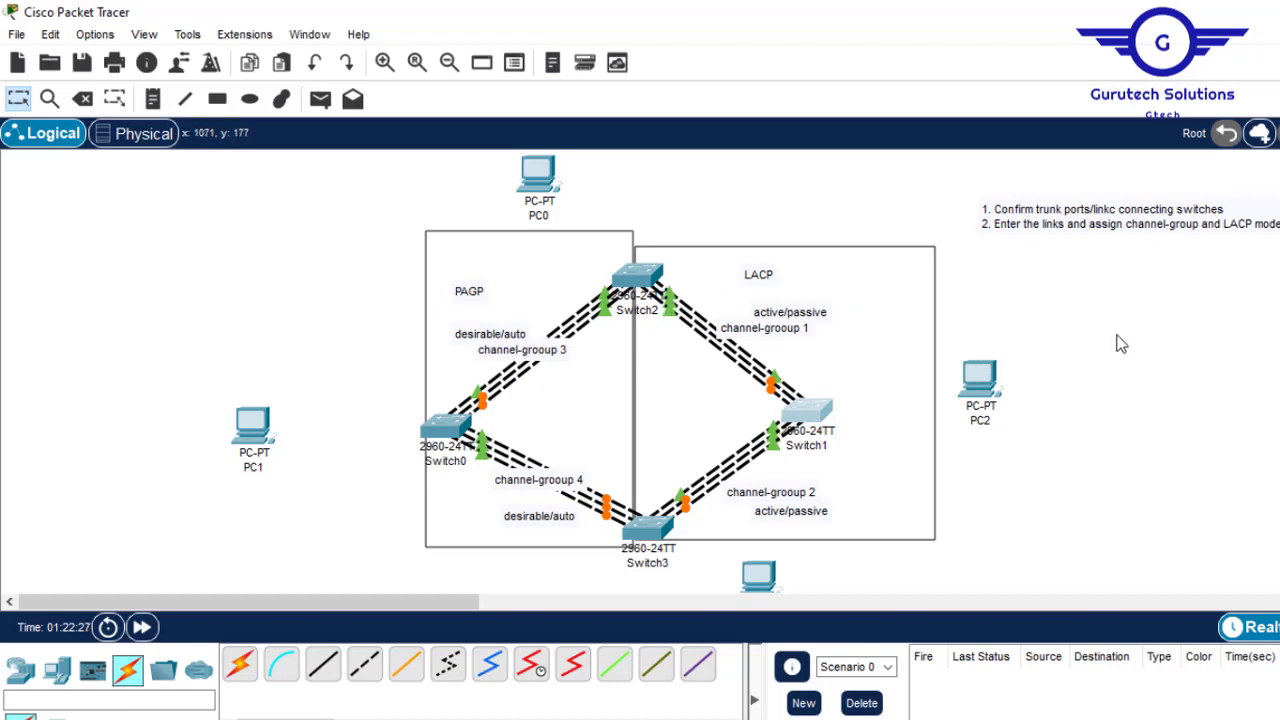
pyautogui.click(804, 410)
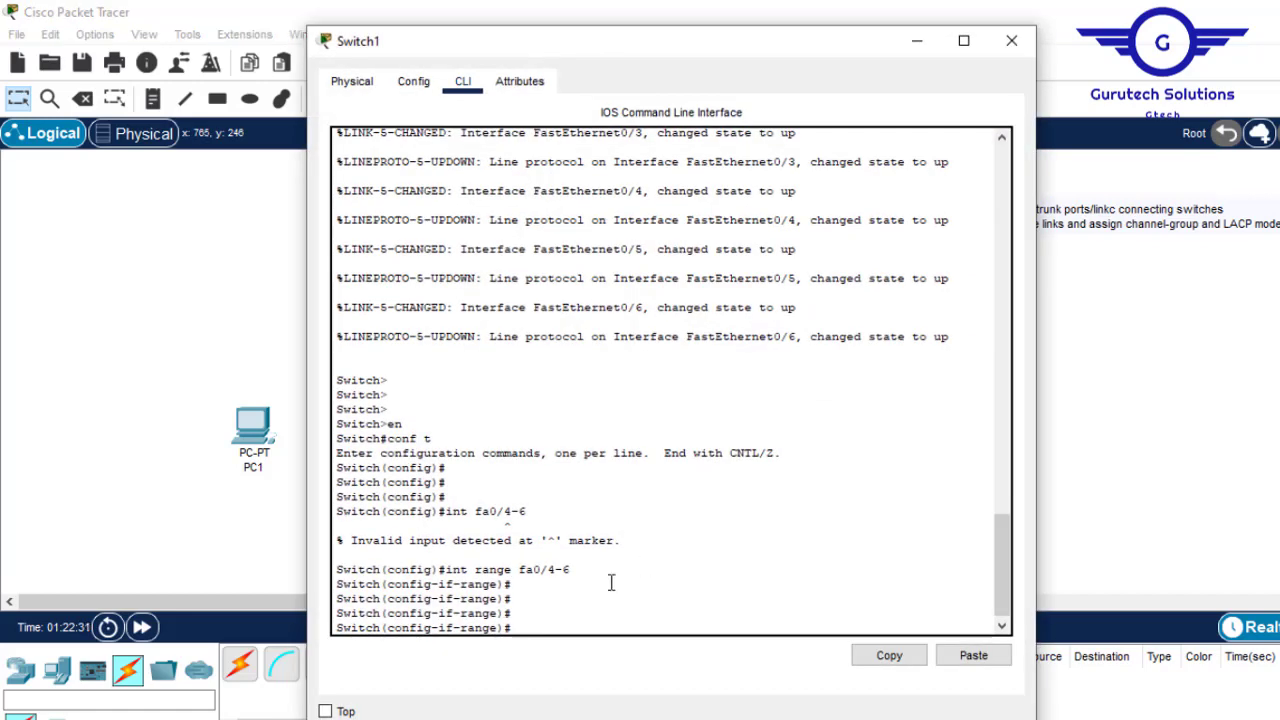
pyautogui.write('channe')
pyautogui.press('Tab')
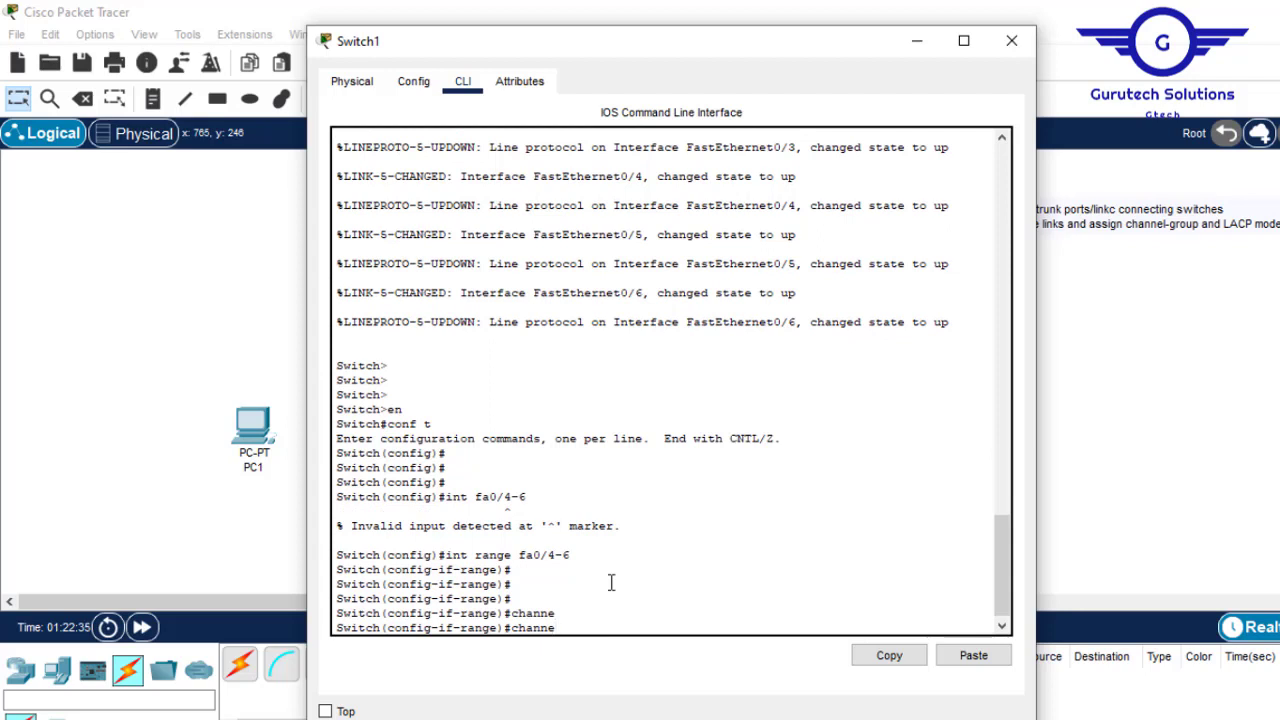
pyautogui.write('l-group 1 mode act')
pyautogui.press('Tab')
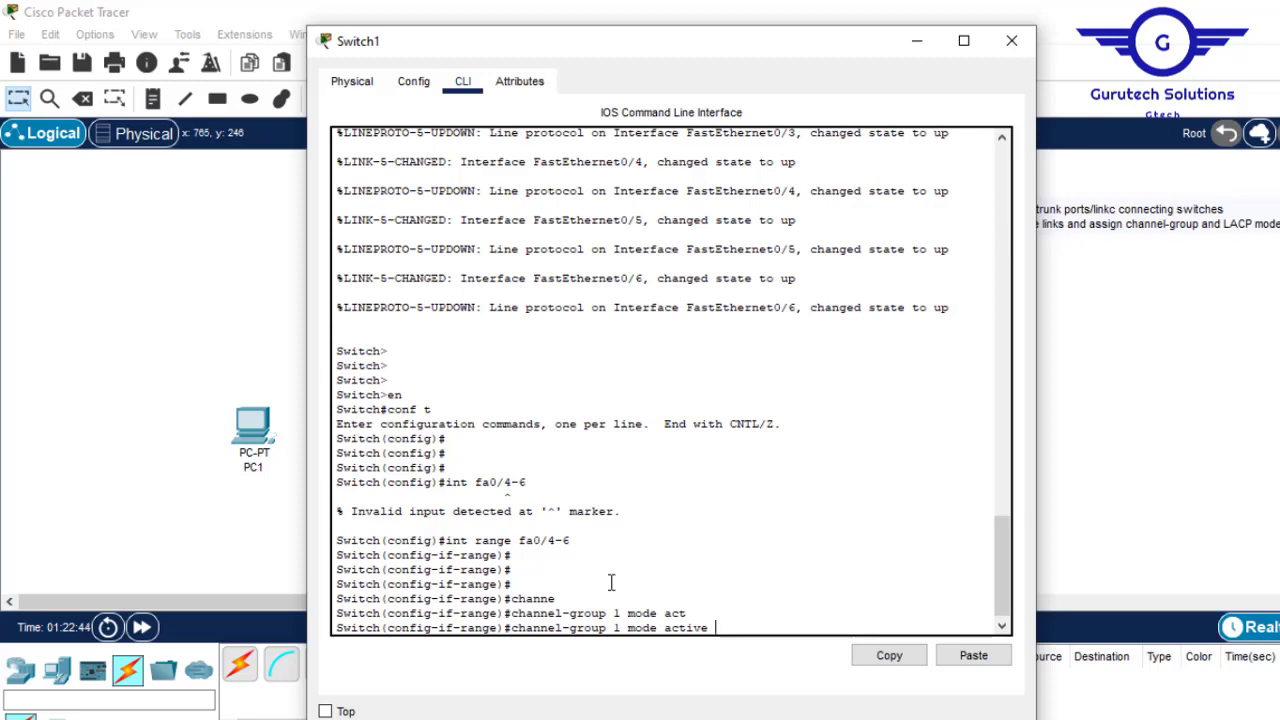
pyautogui.press('Return')
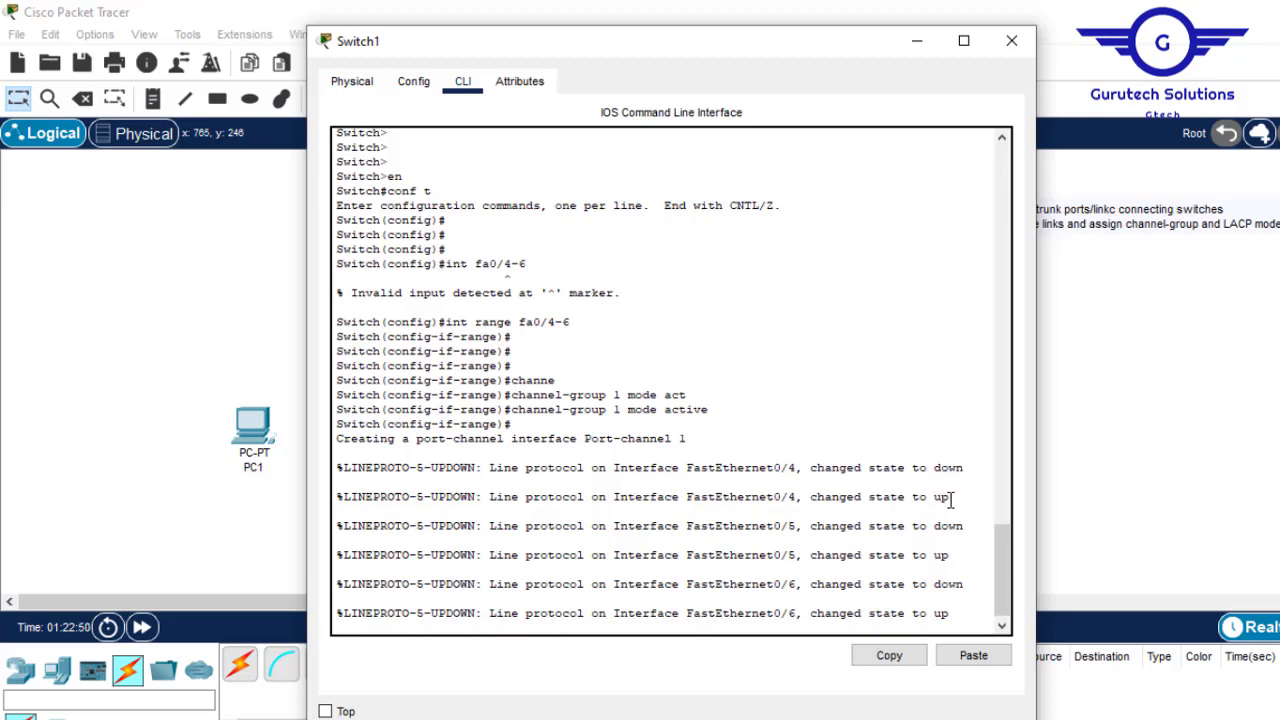
# Leave interface range configuration on Switch1 with exit to return to global configuration mode
pyautogui.moveTo(952, 497); pyautogui.dragTo(936, 498)
pyautogui.press('Return')
pyautogui.press('Return')
pyautogui.press('Return')
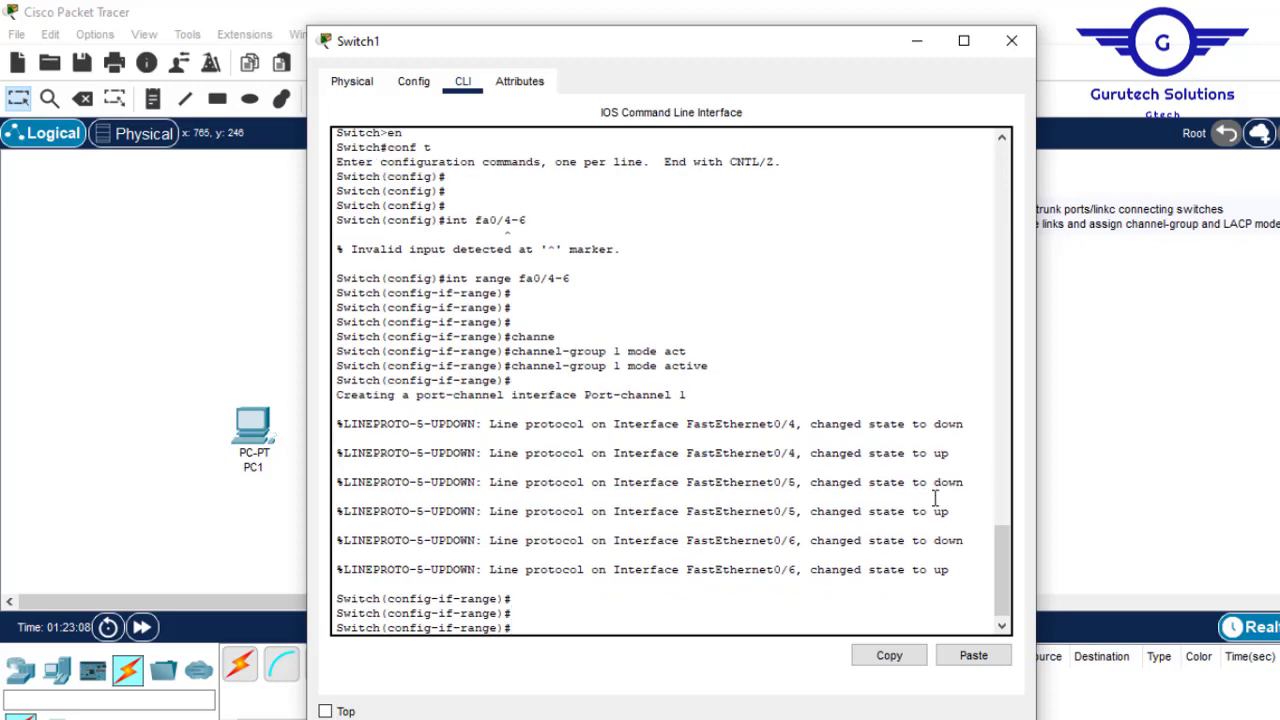
pyautogui.write('exit')
pyautogui.press('Return')
pyautogui.press('Return')
pyautogui.press('Return')
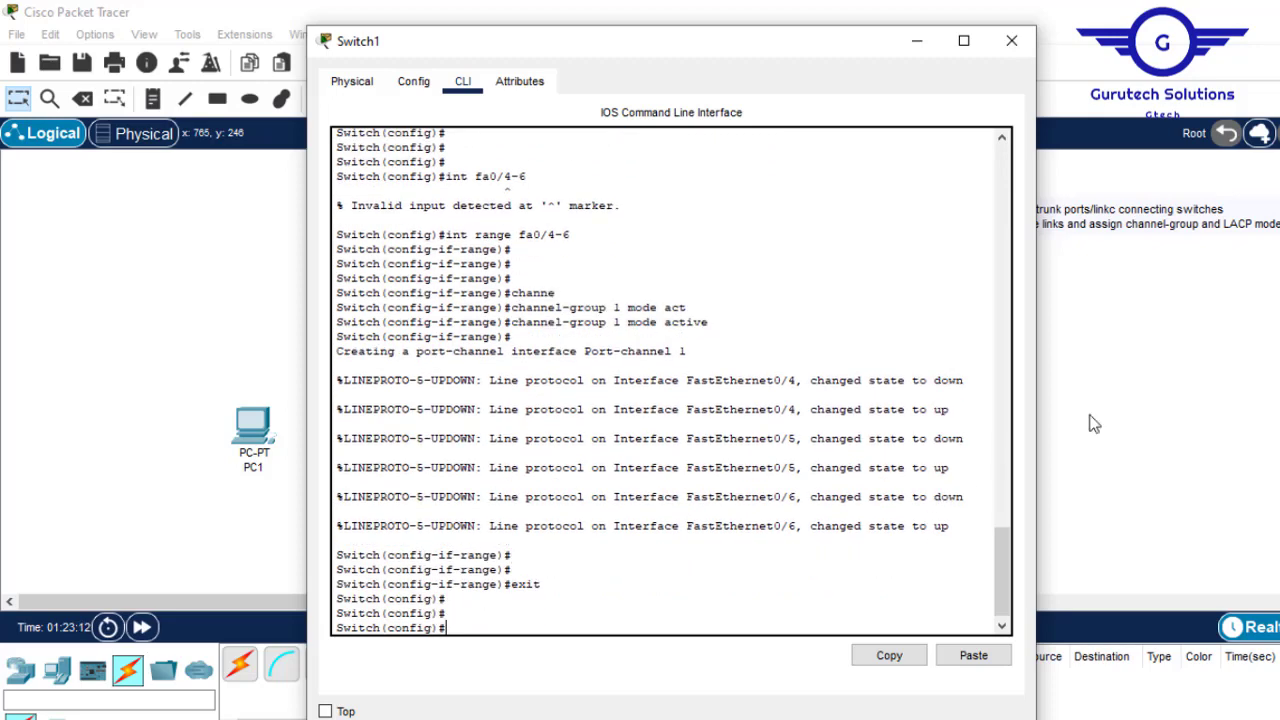
pyautogui.click(720, 322)
pyautogui.moveTo(716, 322); pyautogui.dragTo(512, 318)
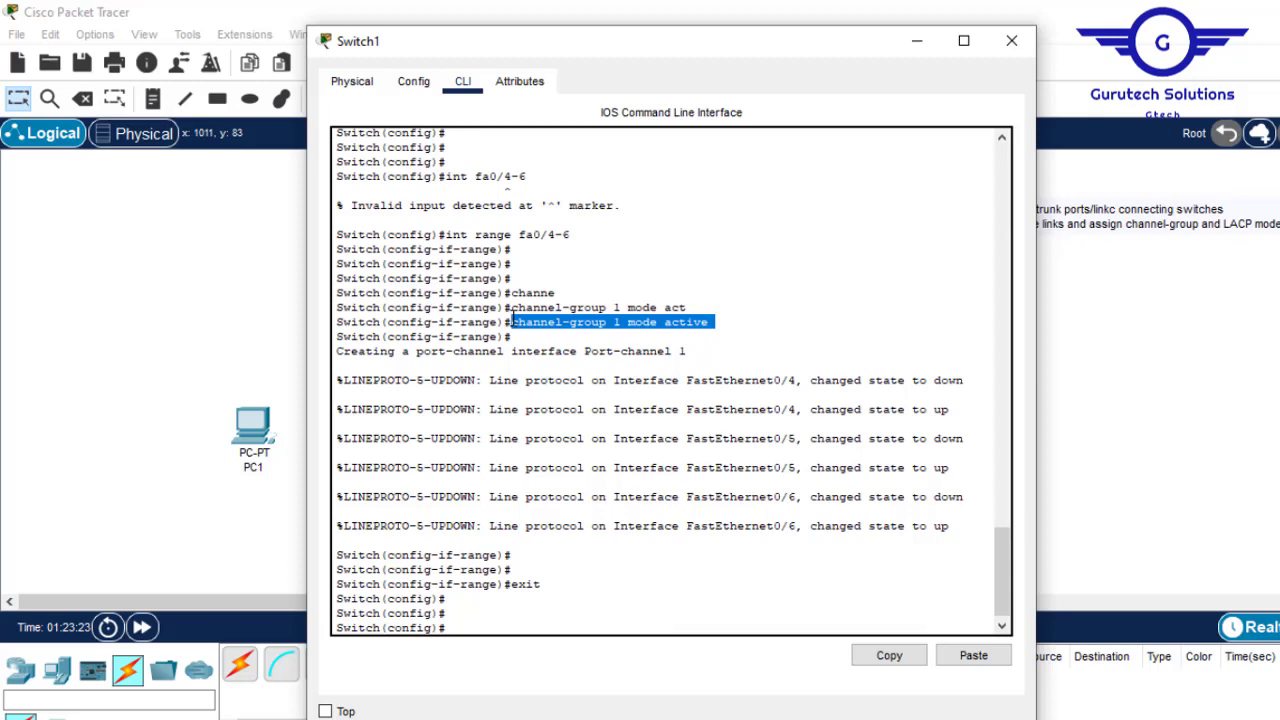
pyautogui.click(899, 43)
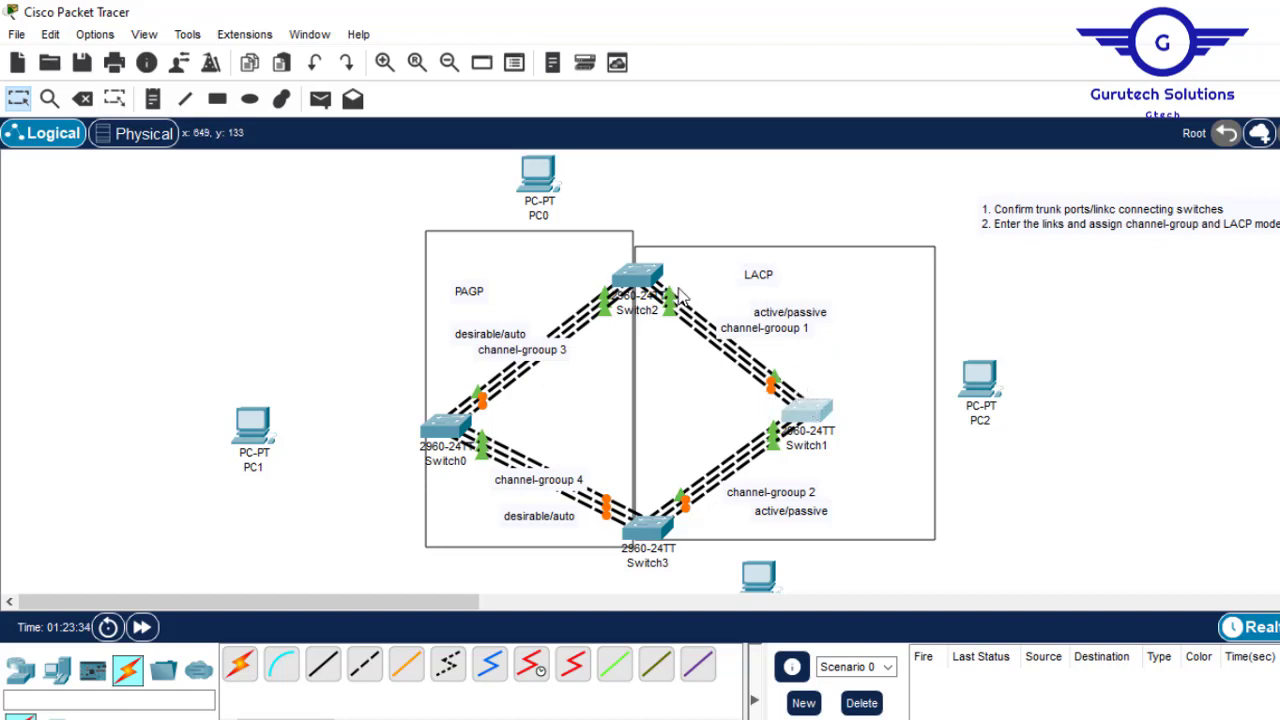
pyautogui.click(810, 413)
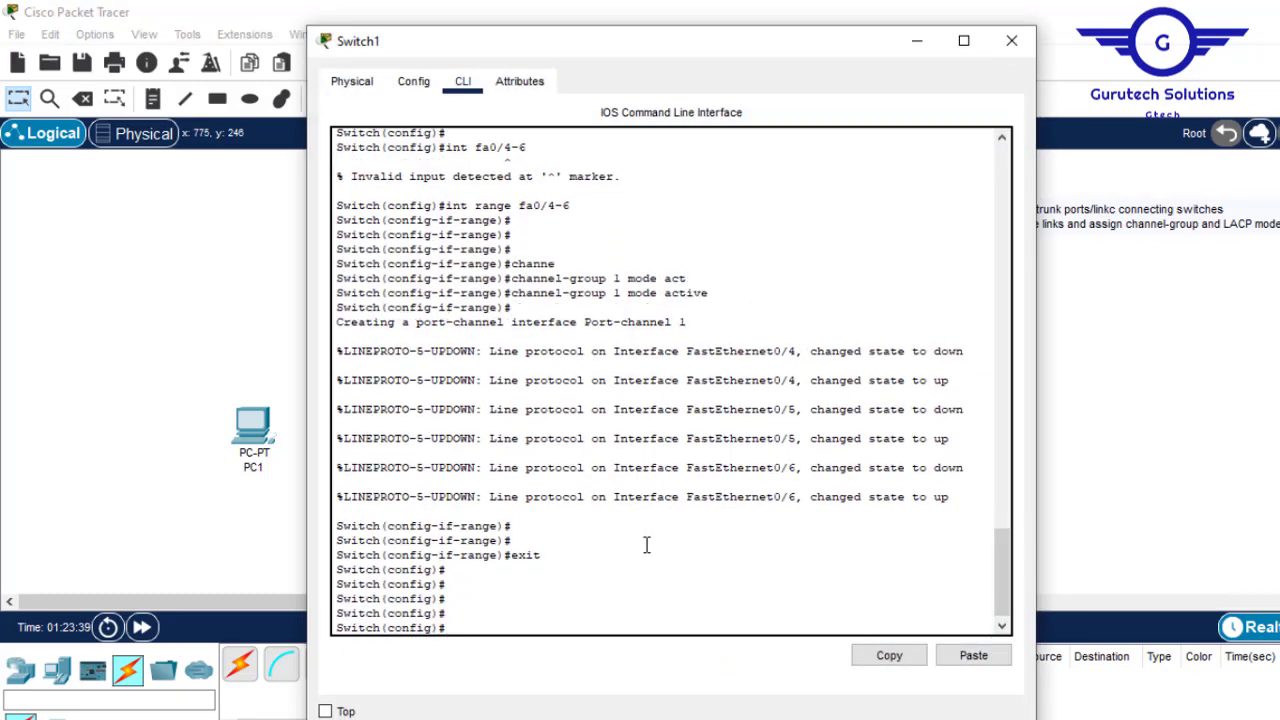
# Add the line "3. Enter int channel-group and assign trunk" to the workspace note and shift the note slightly left
pyautogui.click(1212, 224)
pyautogui.click(1212, 224)
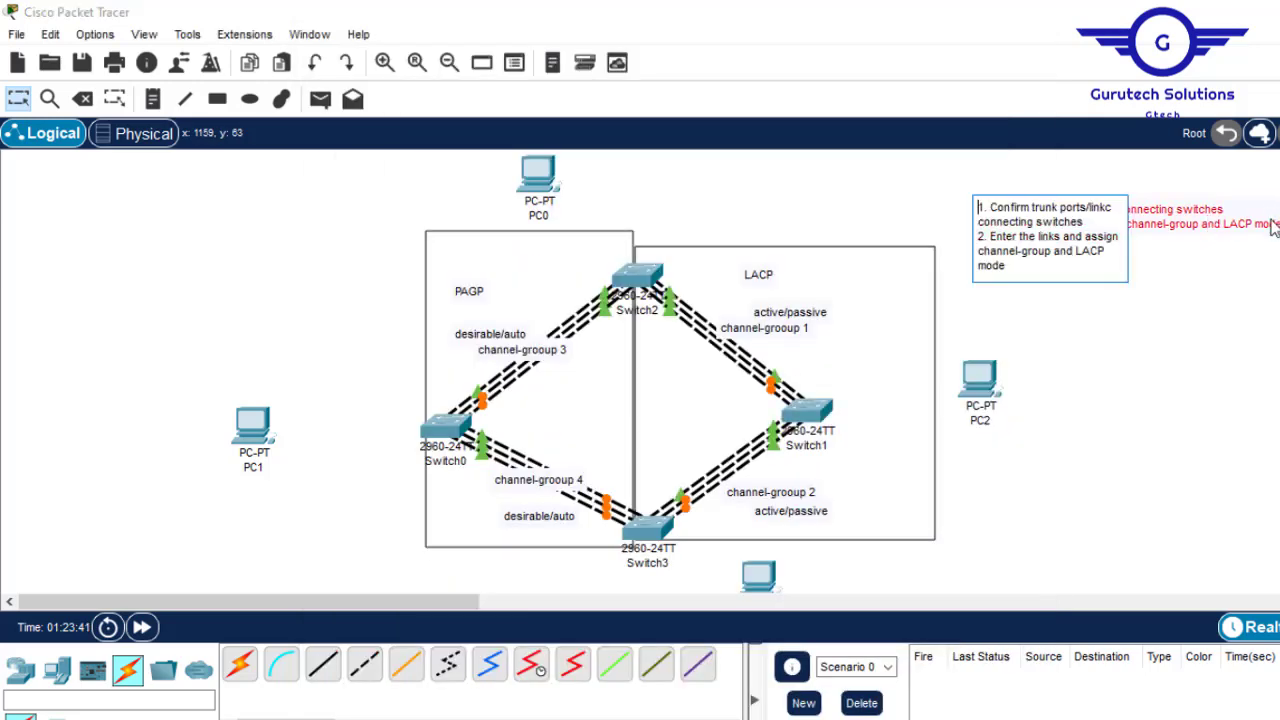
pyautogui.press('Return')
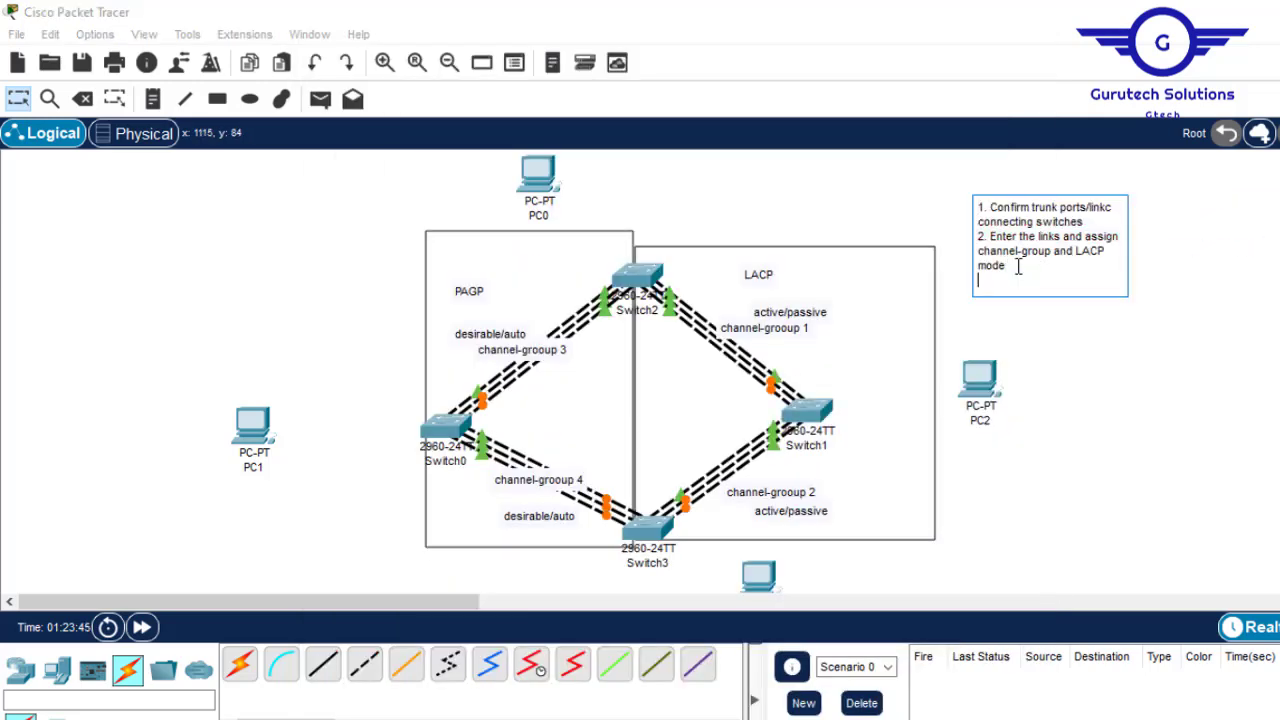
pyautogui.write('3. Enter int channel-grou')
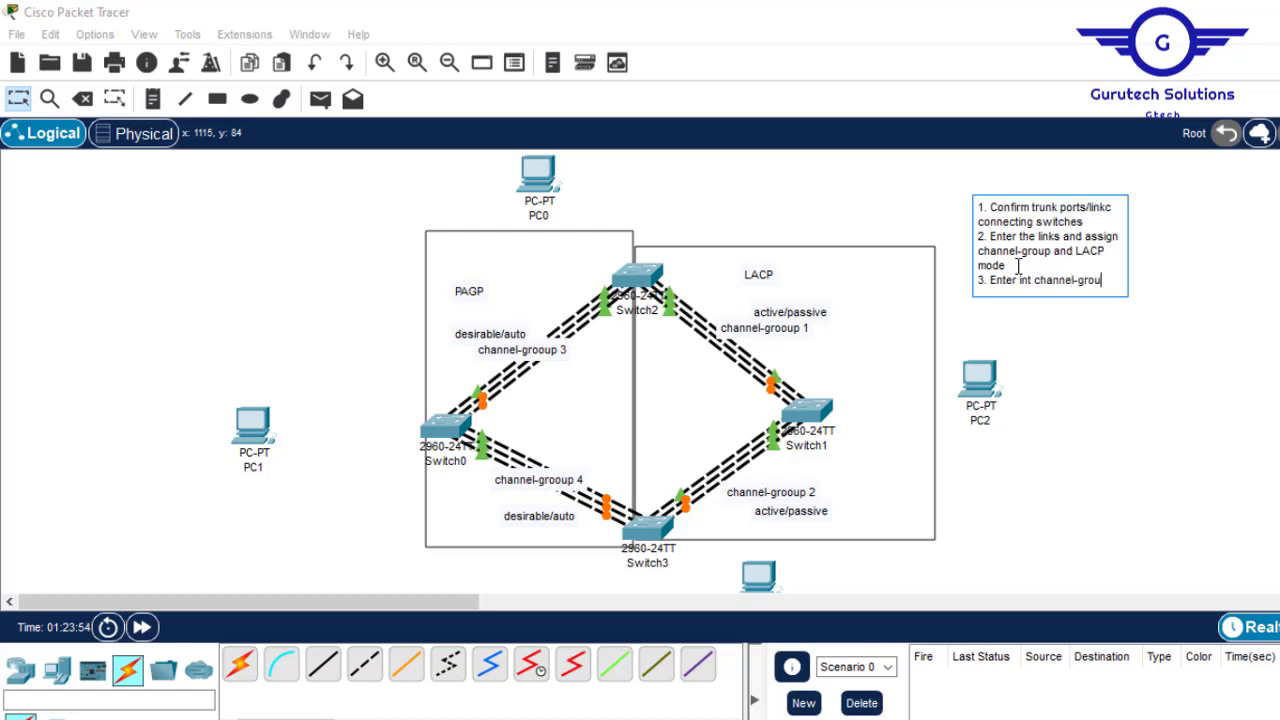
pyautogui.write('p and assig')
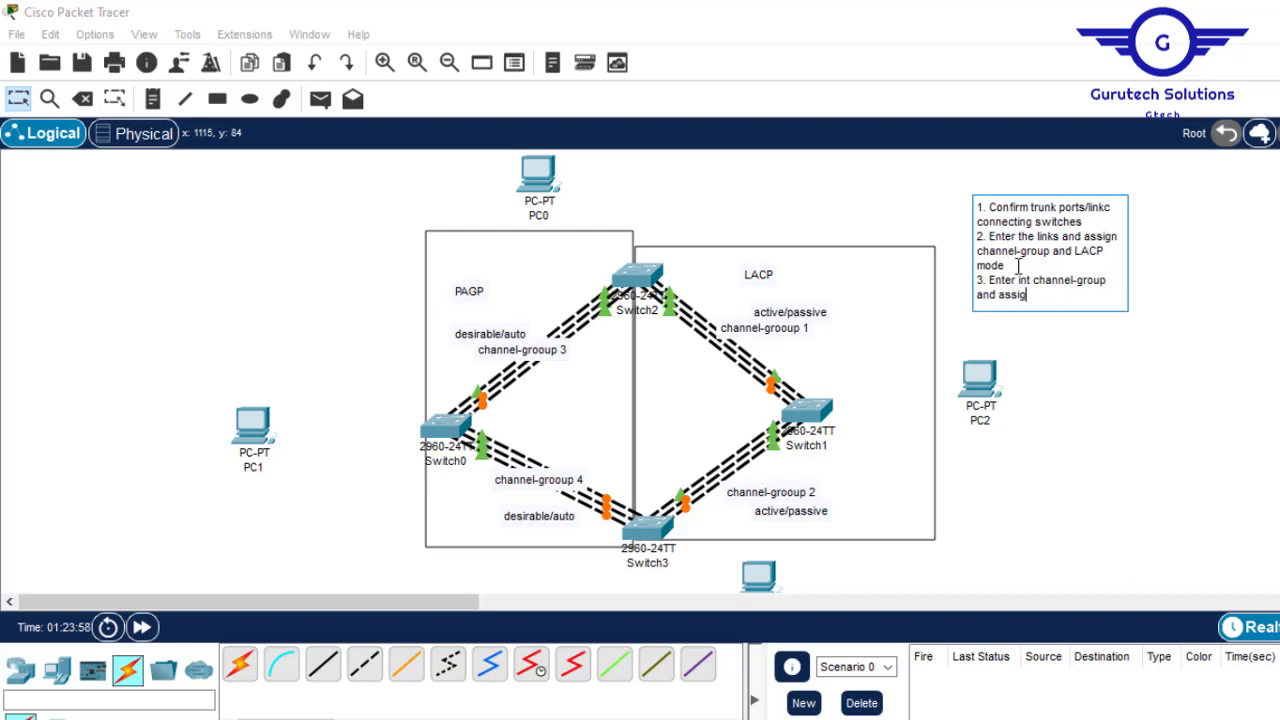
pyautogui.write('n trunk')
pyautogui.click(1267, 312)
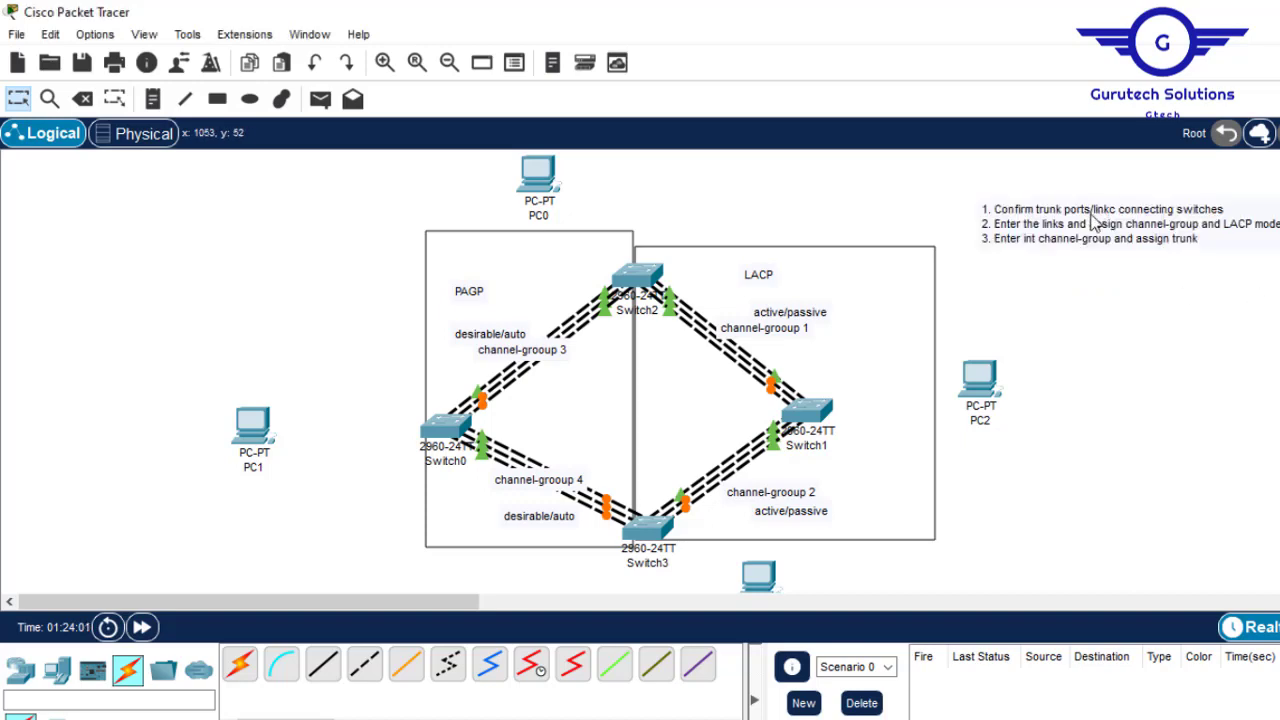
pyautogui.moveTo(1090, 228); pyautogui.dragTo(1064, 225)
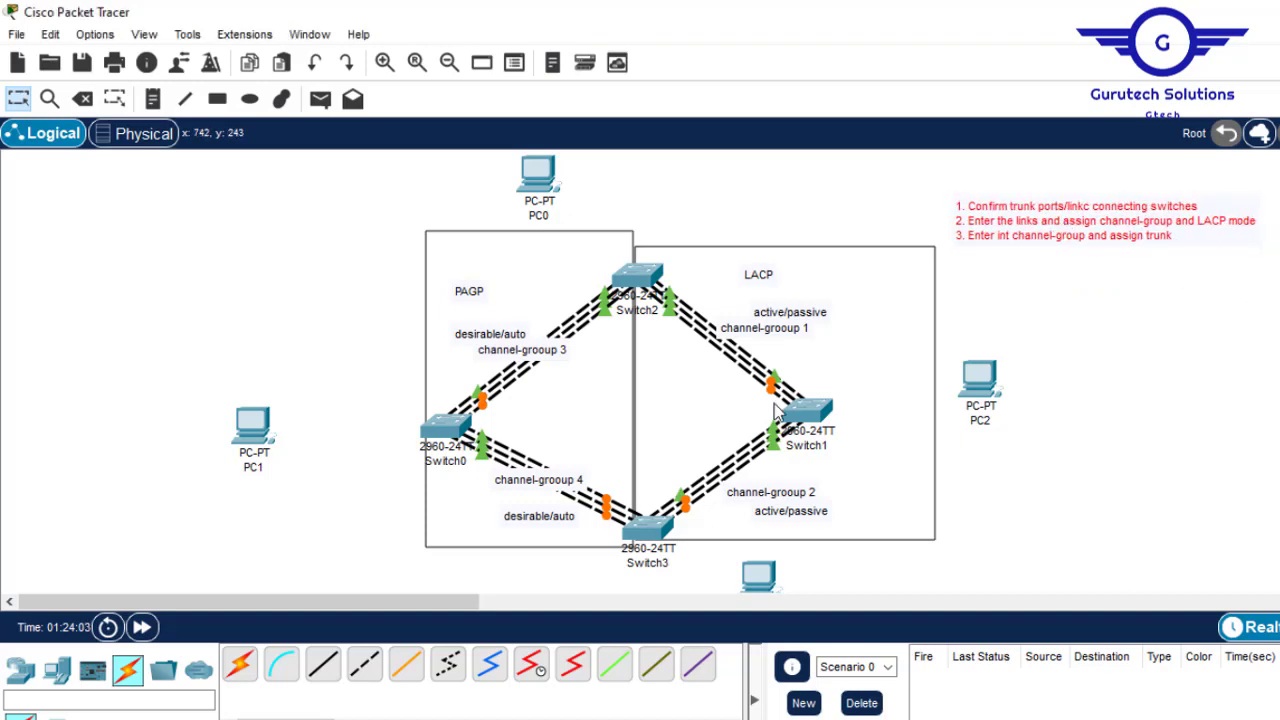
# Return to Switch1's command line and list the options of the port command with port ?
pyautogui.click(818, 410)
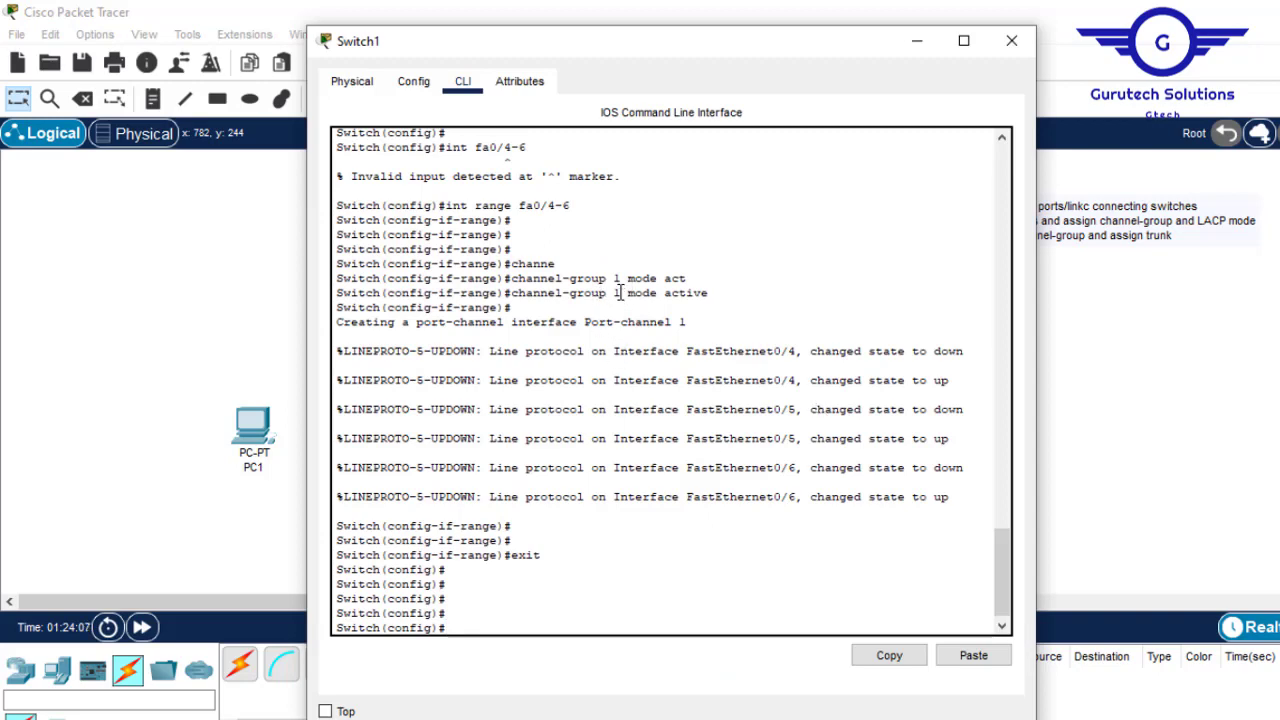
pyautogui.moveTo(620, 293); pyautogui.dragTo(514, 296)
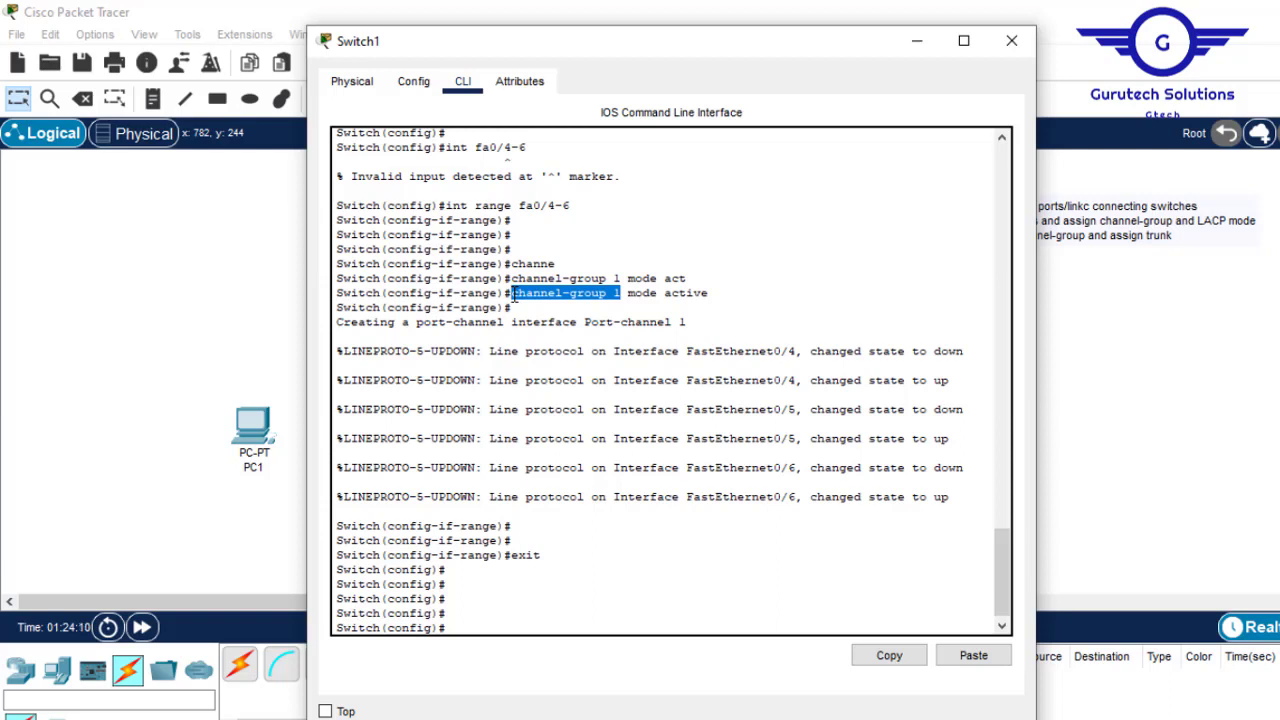
pyautogui.click(511, 614)
pyautogui.write('po')
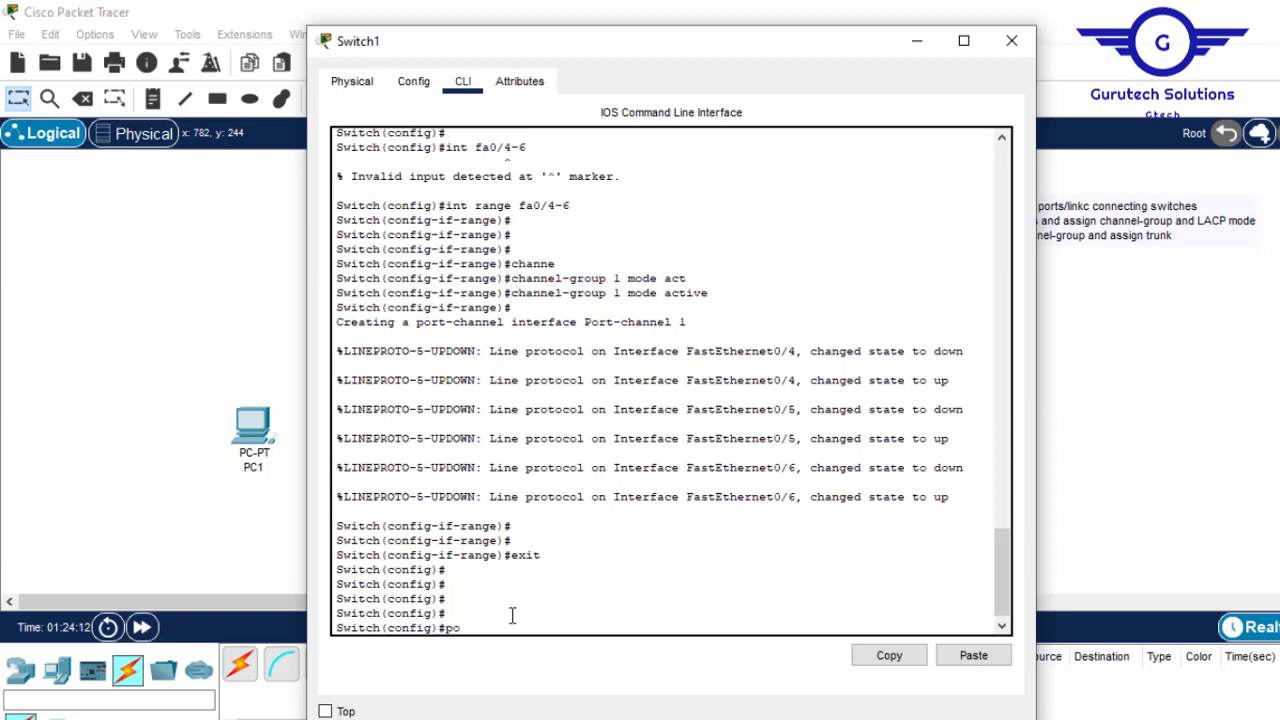
pyautogui.press('BackSpace')
pyautogui.press('BackSpace')
pyautogui.write('port ?')
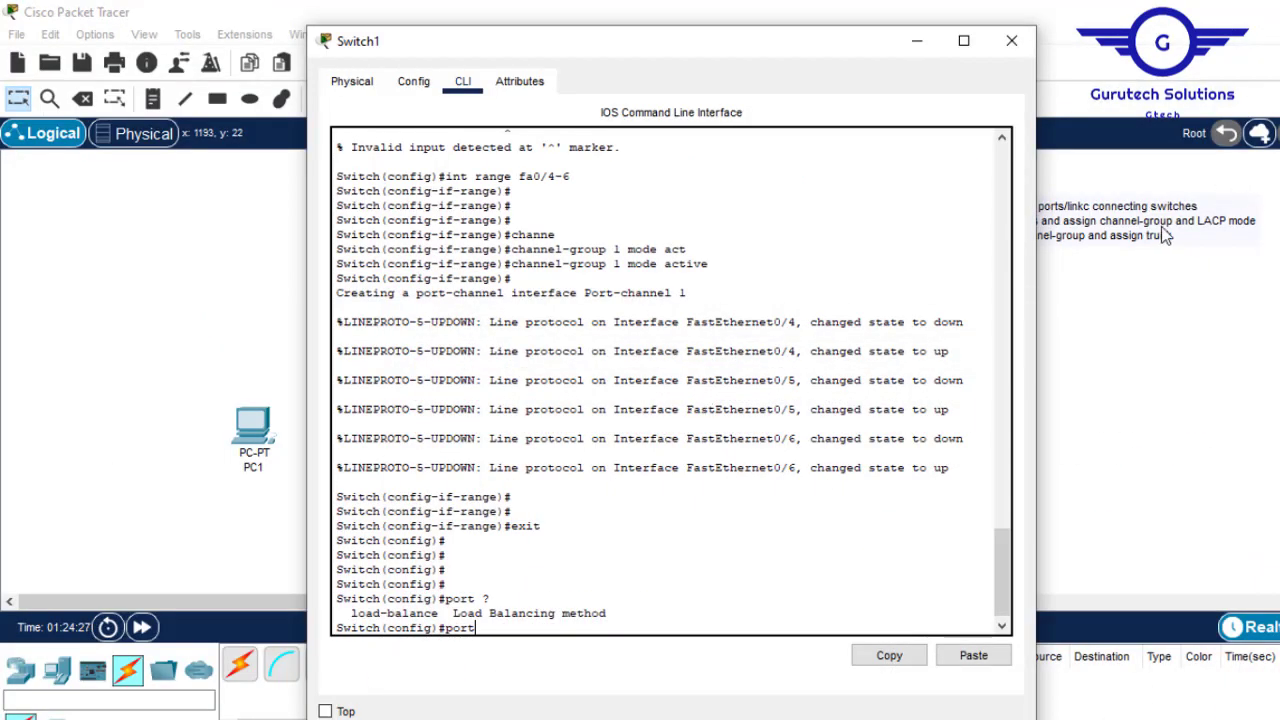
# Replace the unfinished port command on Switch1 with int port-channel 1 and run it to enter that interface's configuration
pyautogui.click(1131, 238)
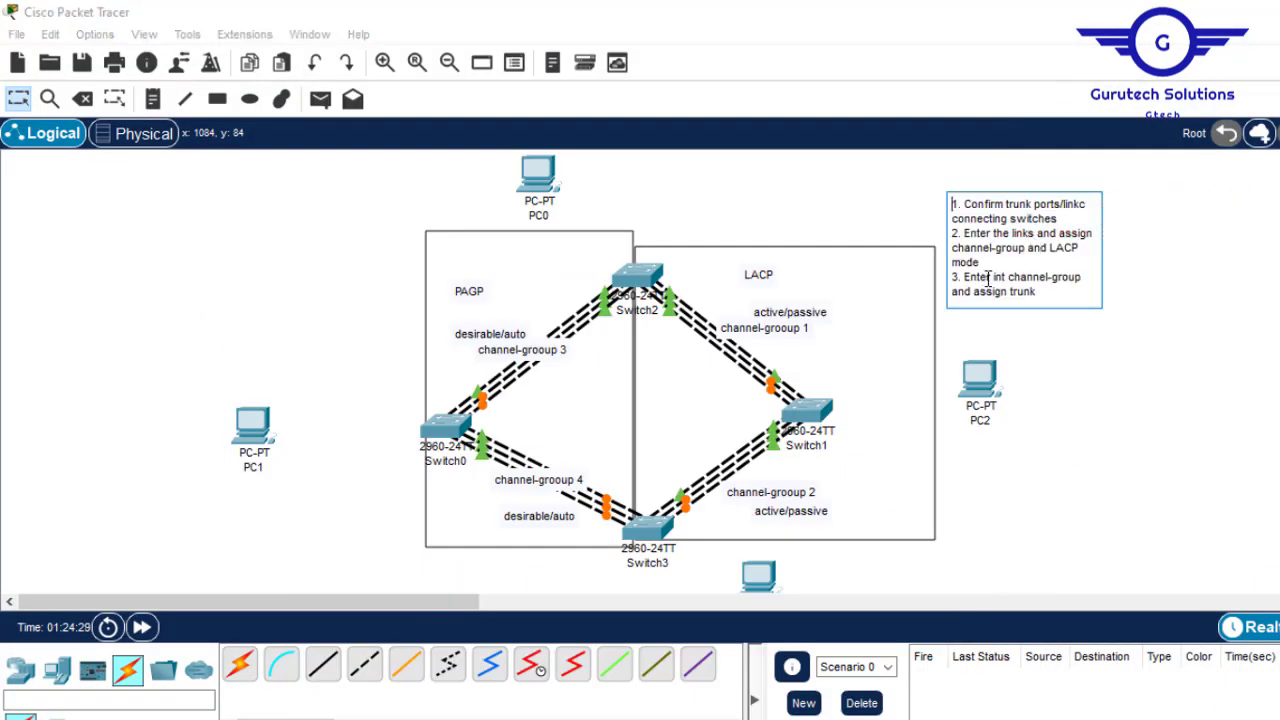
pyautogui.moveTo(1002, 278); pyautogui.dragTo(1044, 292)
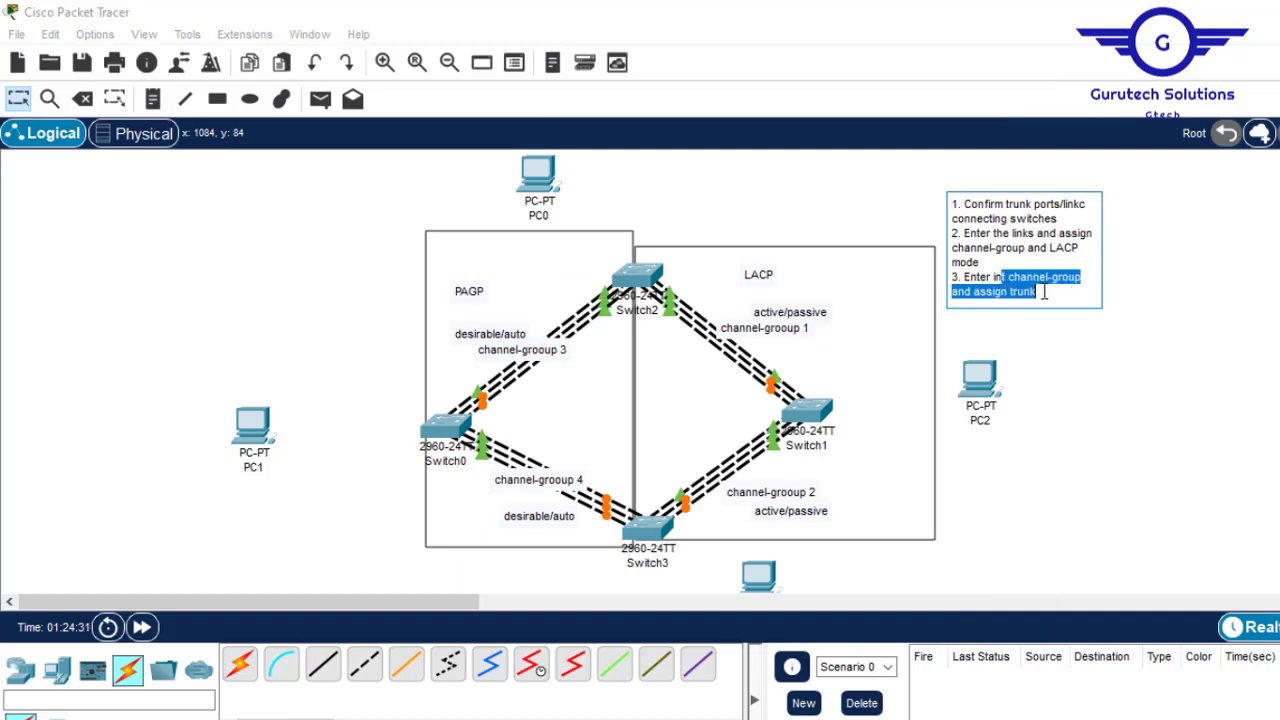
pyautogui.click(812, 410)
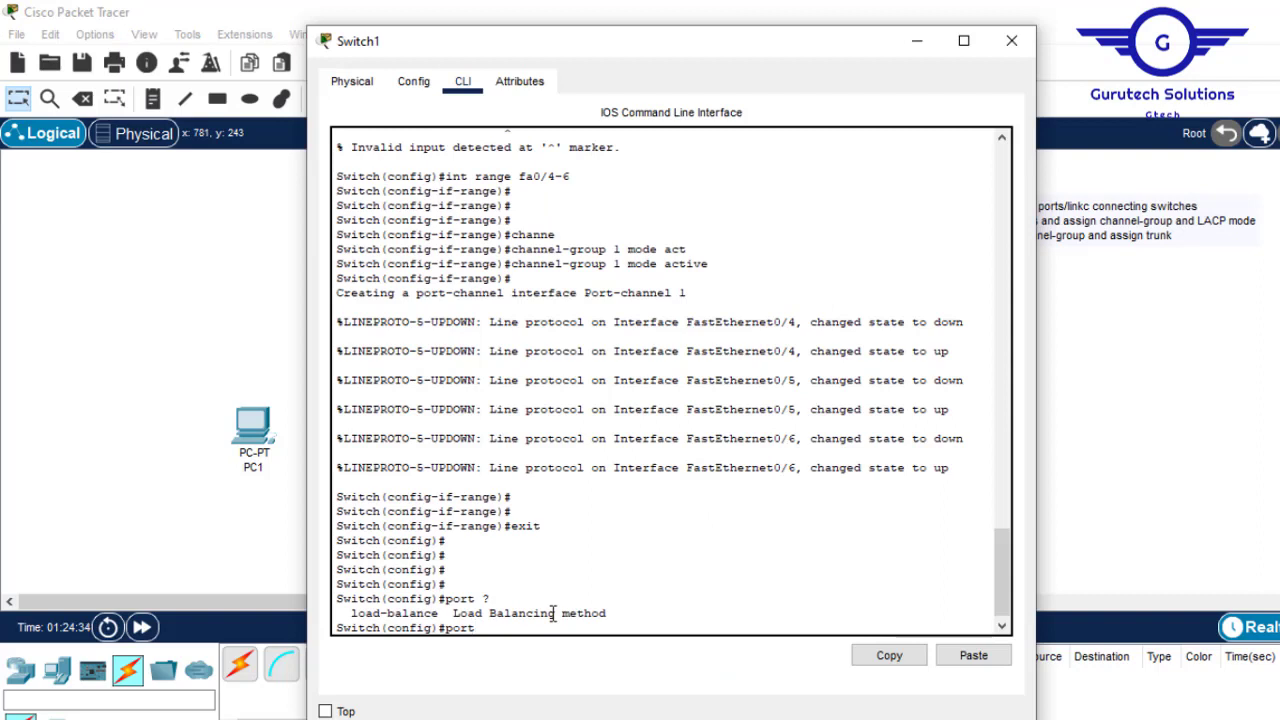
pyautogui.press('BackSpace')
pyautogui.press('BackSpace')
pyautogui.write('int port')
pyautogui.press('Tab')
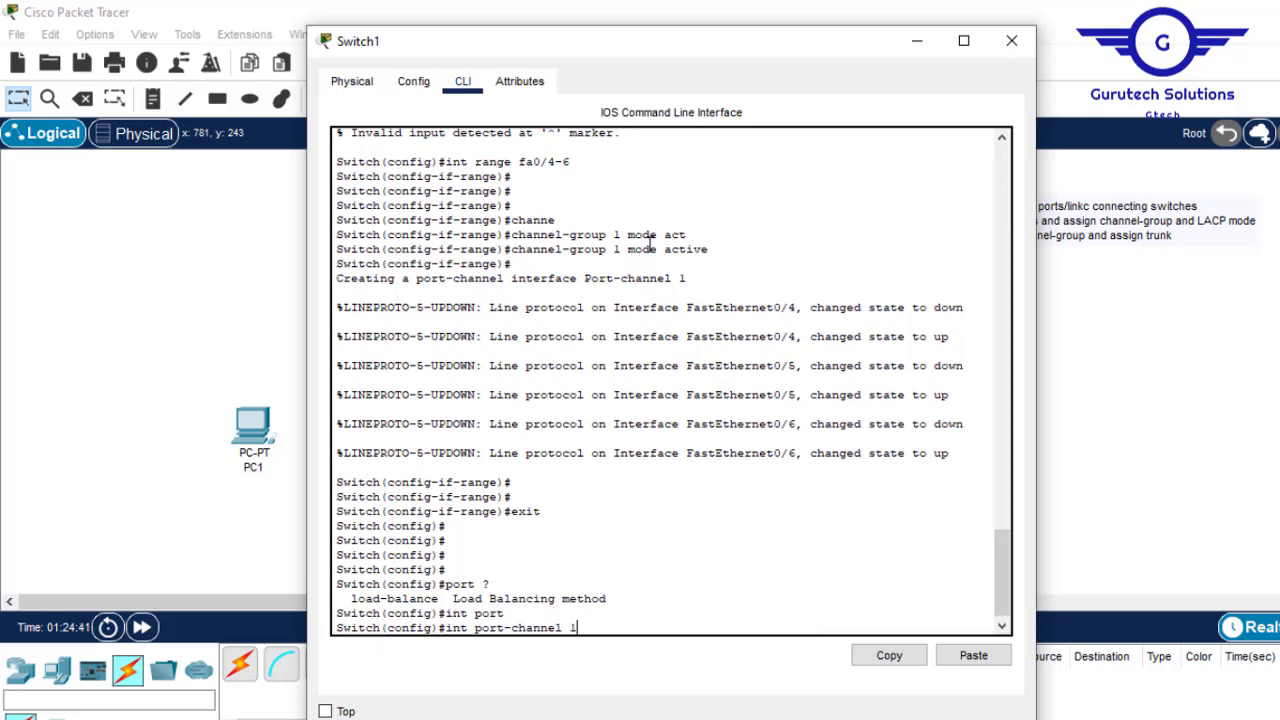
pyautogui.moveTo(619, 249); pyautogui.dragTo(510, 250)
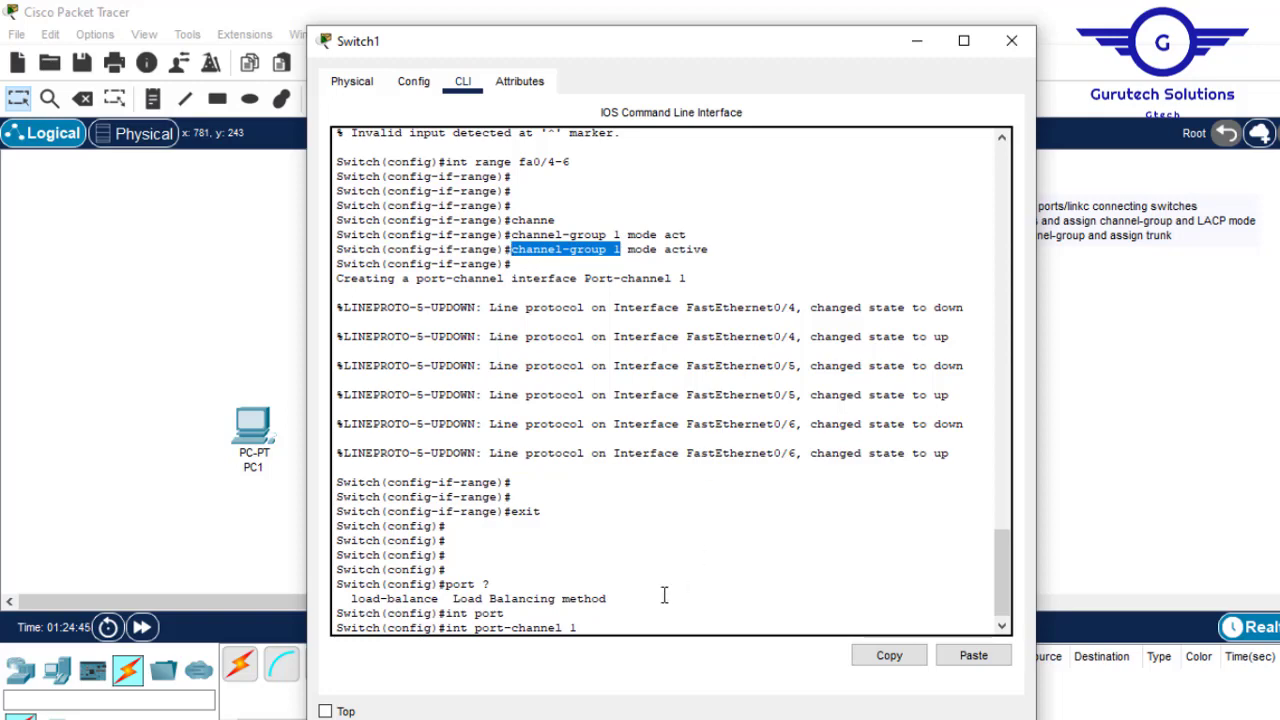
pyautogui.press('Return')
# Set Switch1's port-channel 1 interface to trunk mode with switchport mode trunk
pyautogui.write('swit')
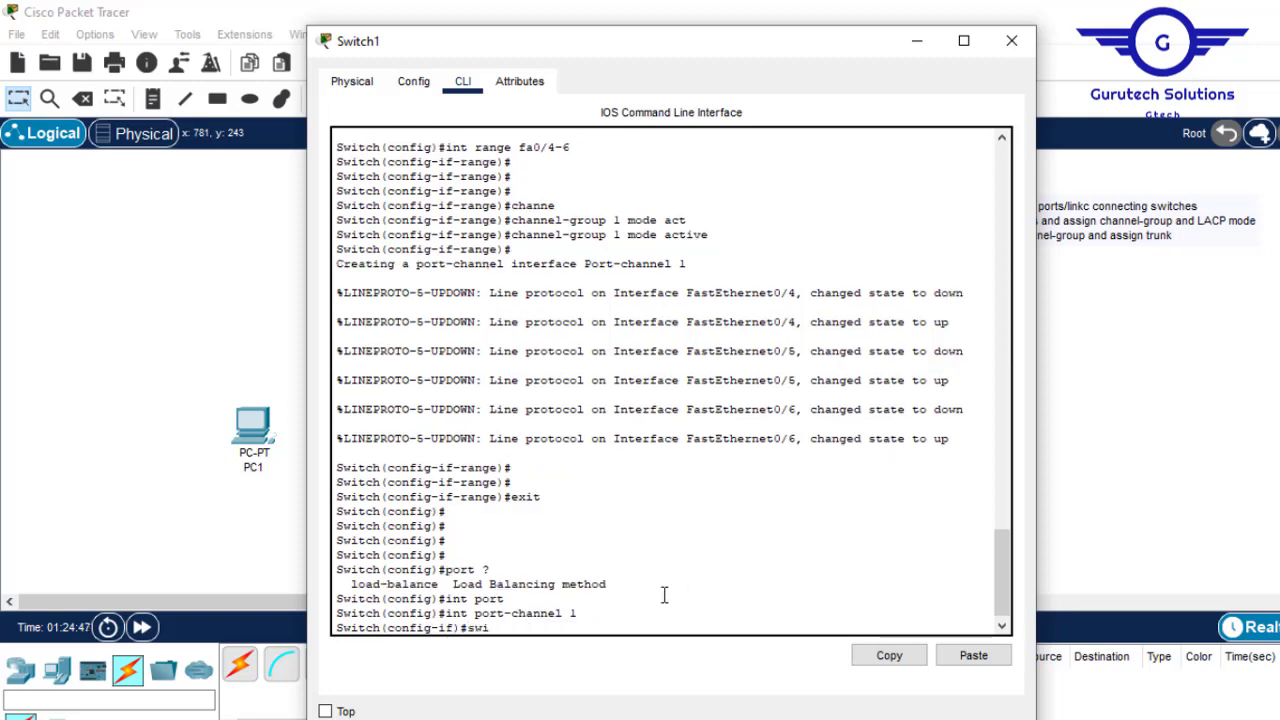
pyautogui.press('Tab')
pyautogui.write('m')
pyautogui.press('Tab')
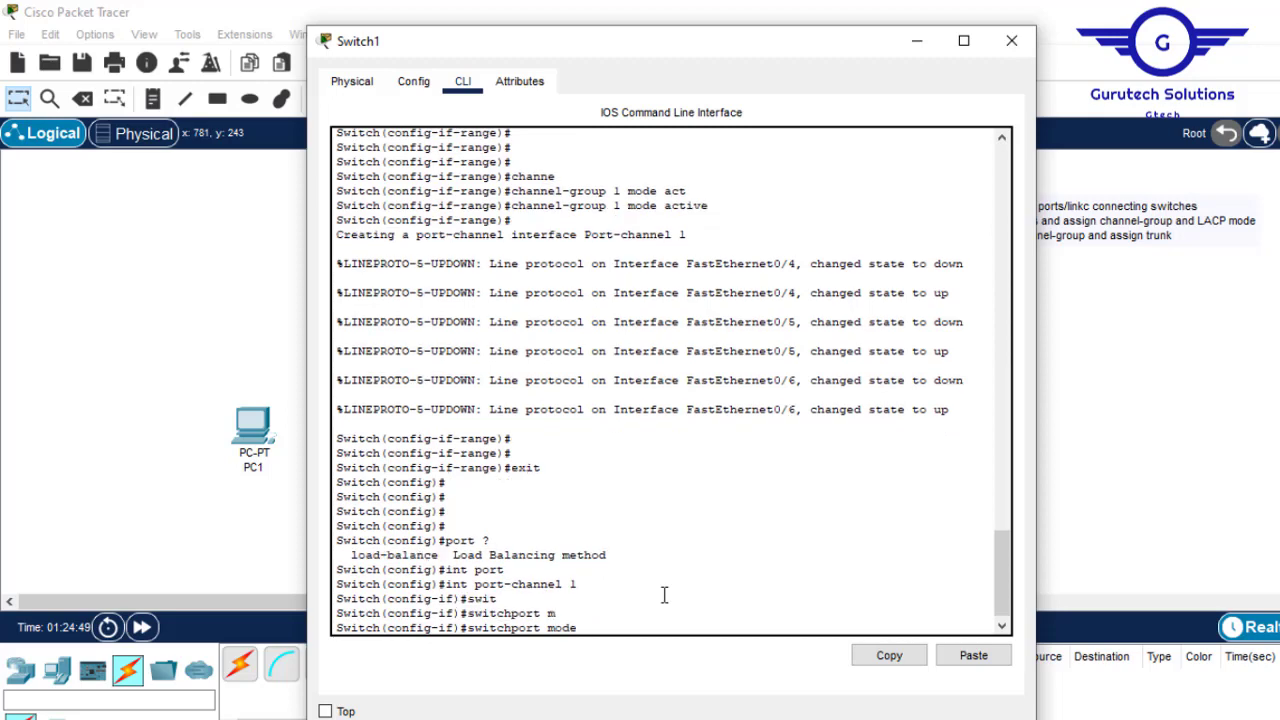
pyautogui.write('tr')
pyautogui.press('Tab')
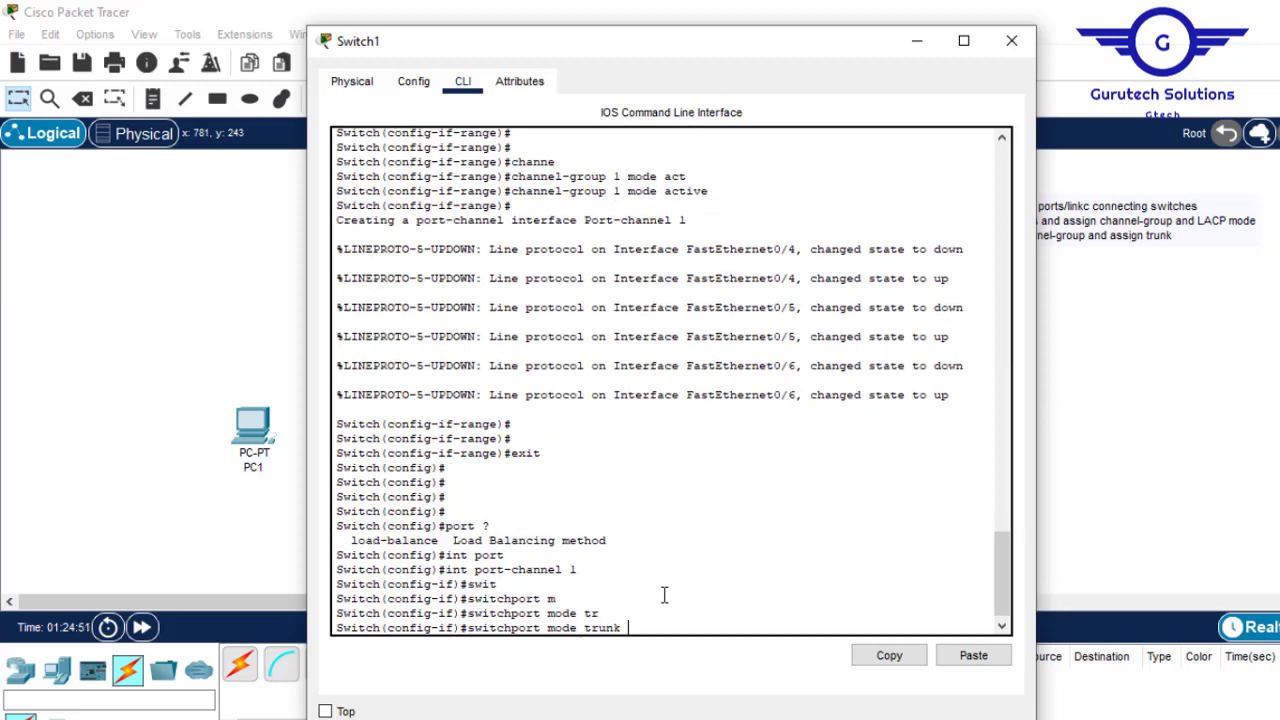
pyautogui.press('Return')
# Exit interface configuration on Switch1, save the configuration with do wr, and close the switch's window
pyautogui.write('ex')
pyautogui.press('Return')
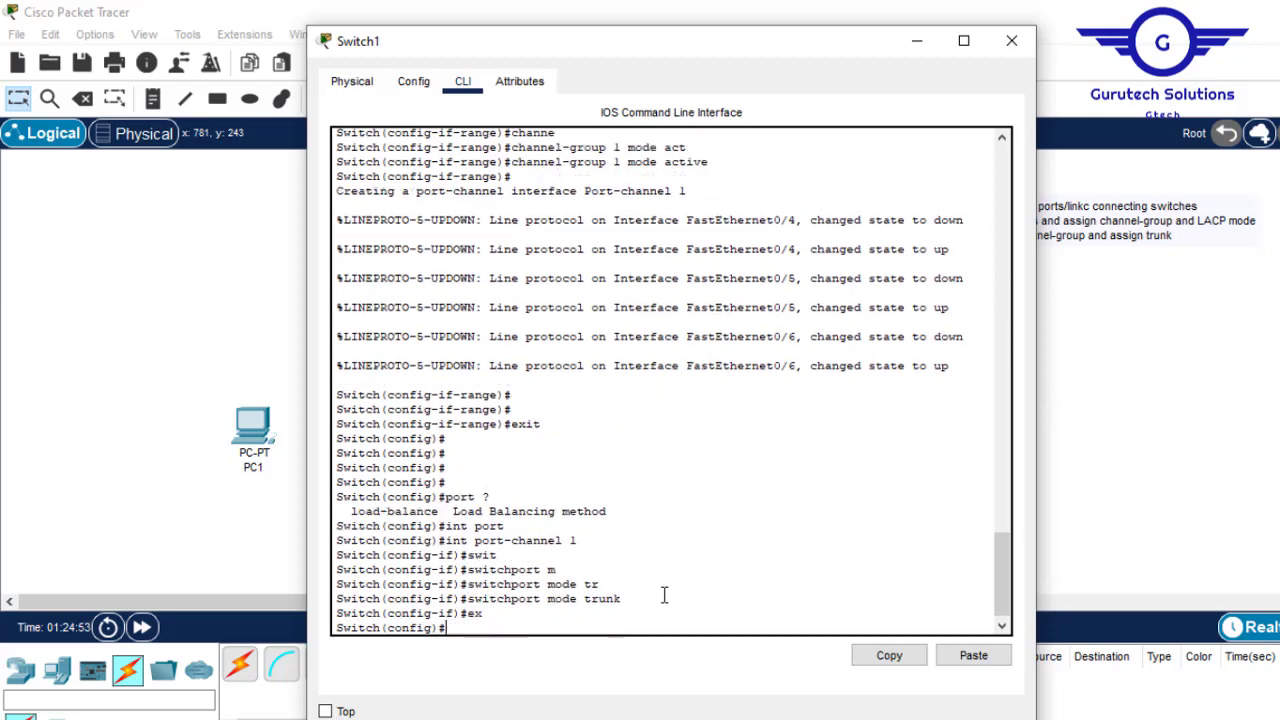
pyautogui.press('Return')
pyautogui.write('do')
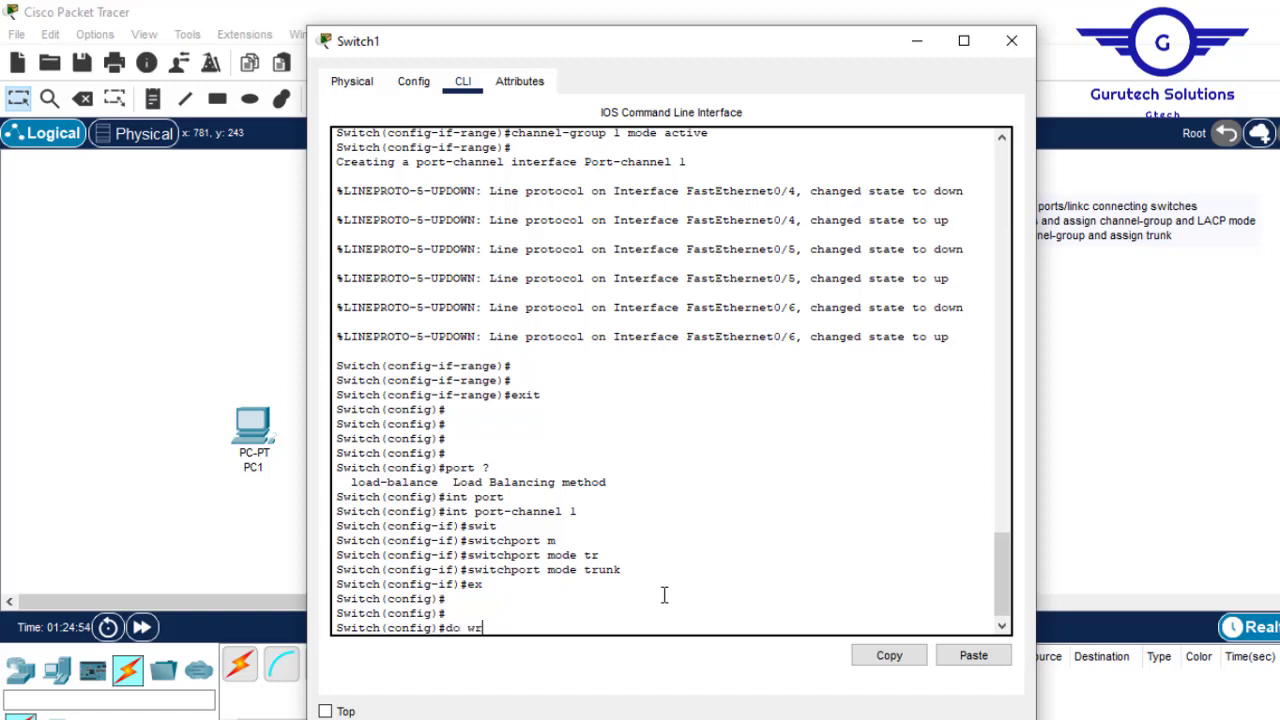
pyautogui.write(' wr')
pyautogui.press('Return')
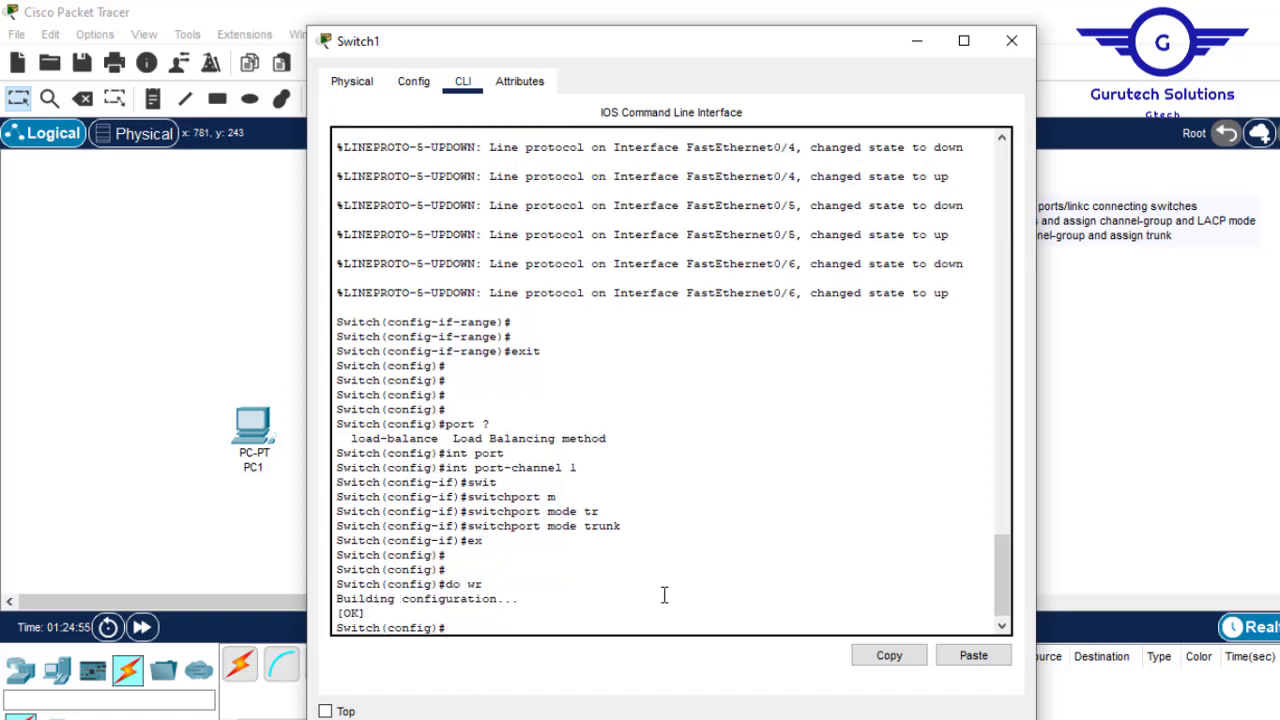
pyautogui.click(1012, 44)
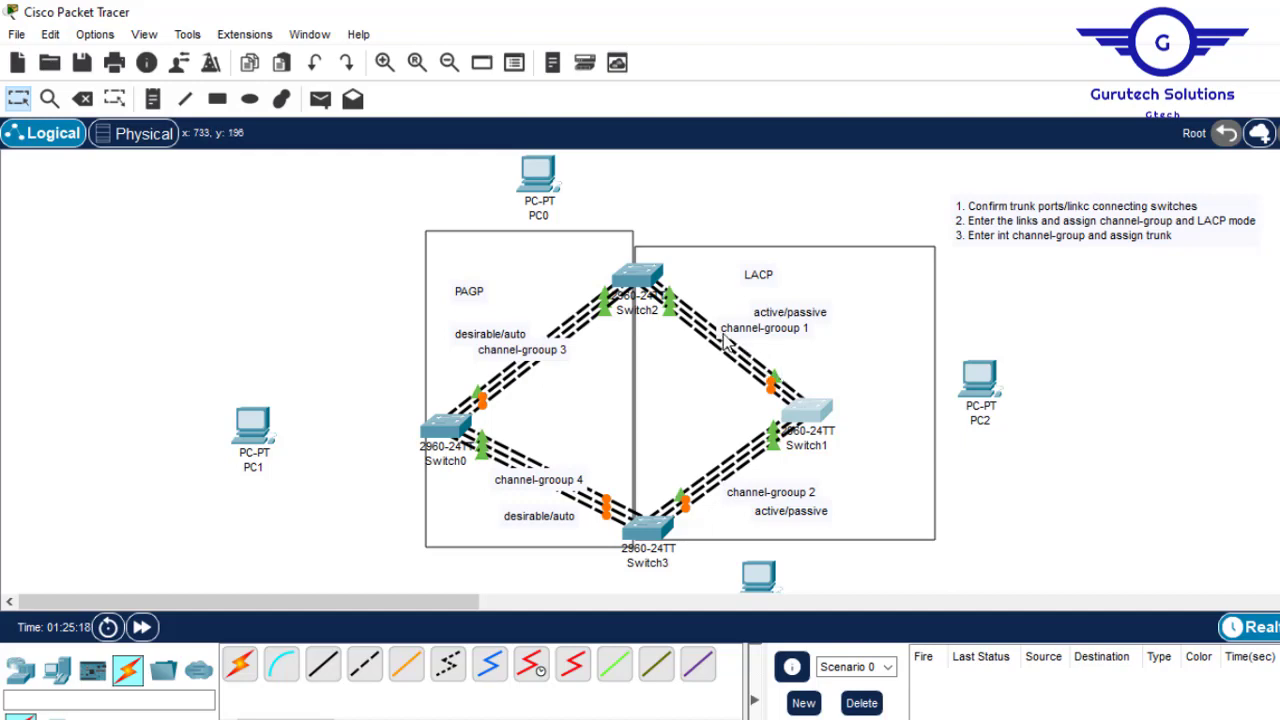
# Open Switch2's command line and enter global configuration mode with en and conf t
pyautogui.click(640, 275)
pyautogui.click(640, 275)
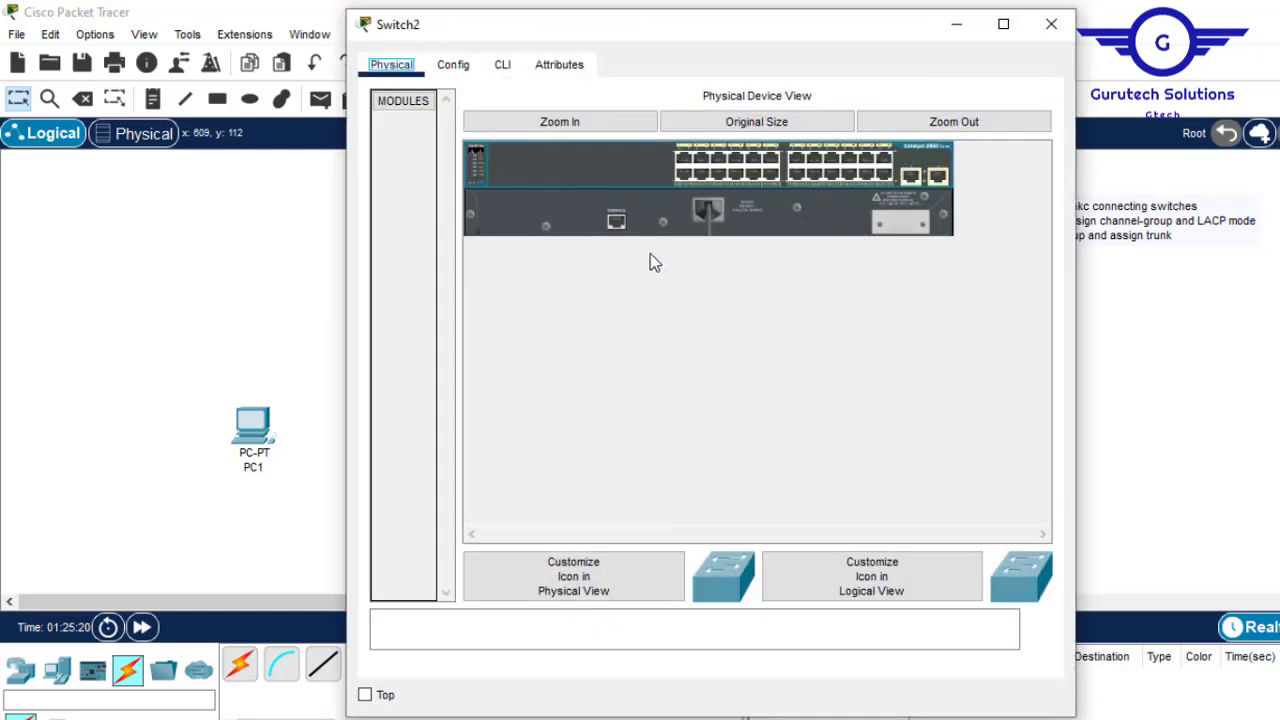
pyautogui.click(503, 65)
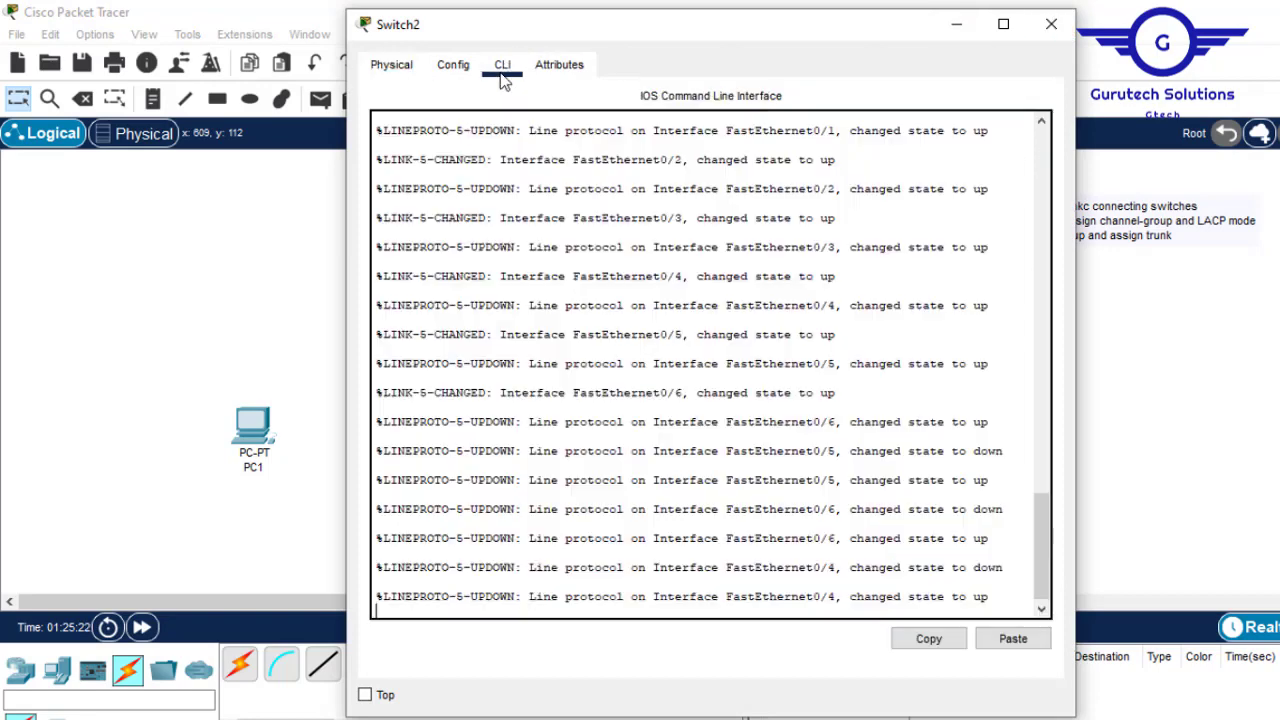
pyautogui.press('Return')
pyautogui.press('Return')
pyautogui.press('Return')
pyautogui.press('Return')
pyautogui.write('en')
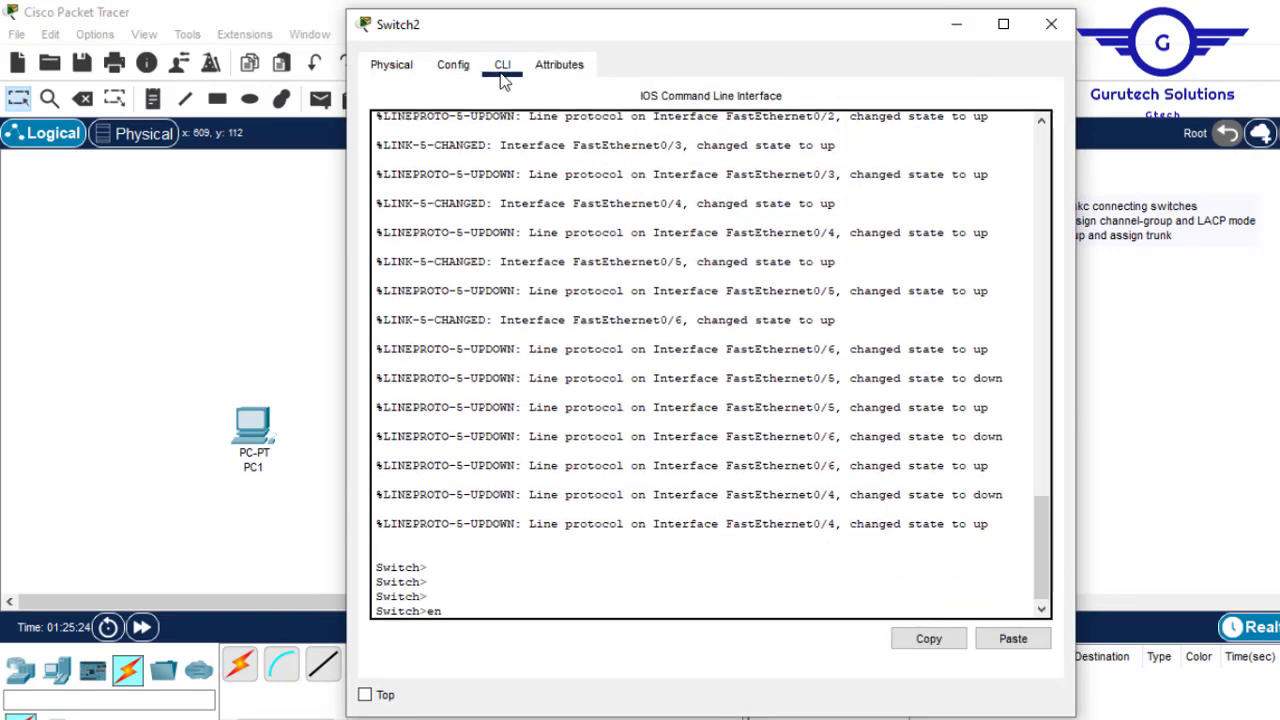
pyautogui.press('Return')
pyautogui.write('conf t')
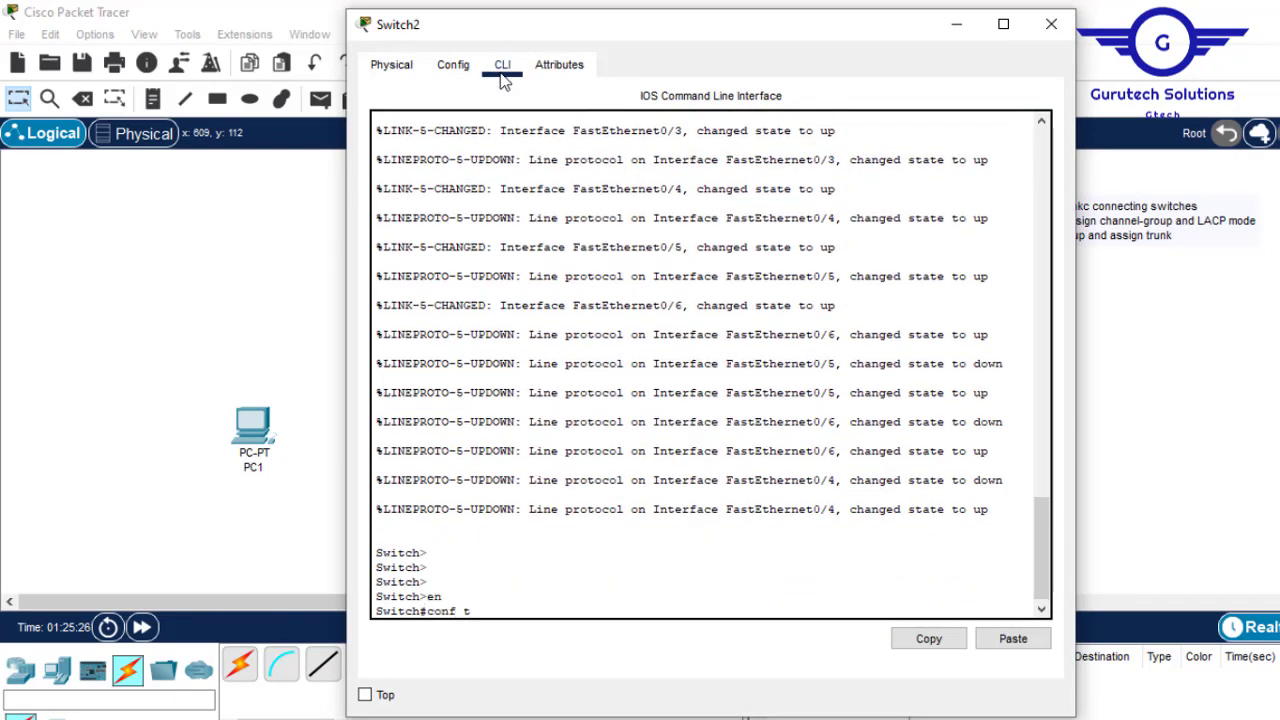
pyautogui.press('Return')
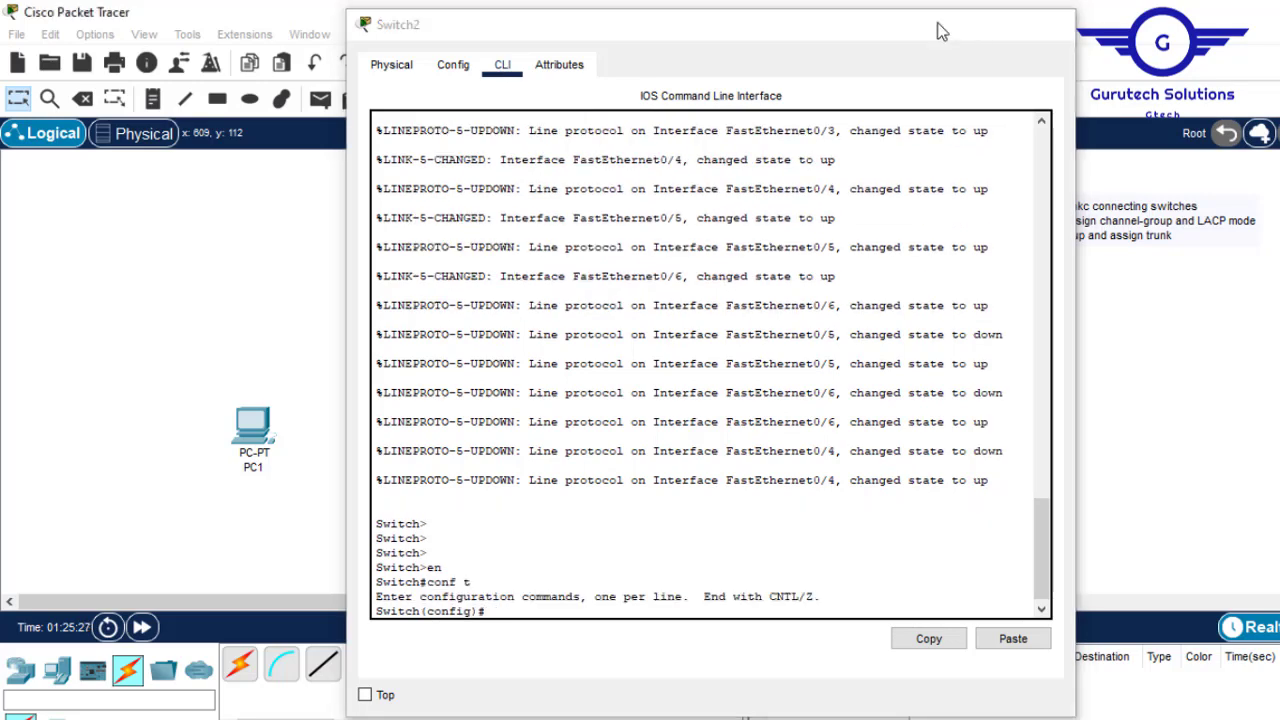
# Check the ports on Switch2's links to Switch1 in the topology, and enter Switch2's interface range with int range fa0/4-6
pyautogui.click(944, 28)
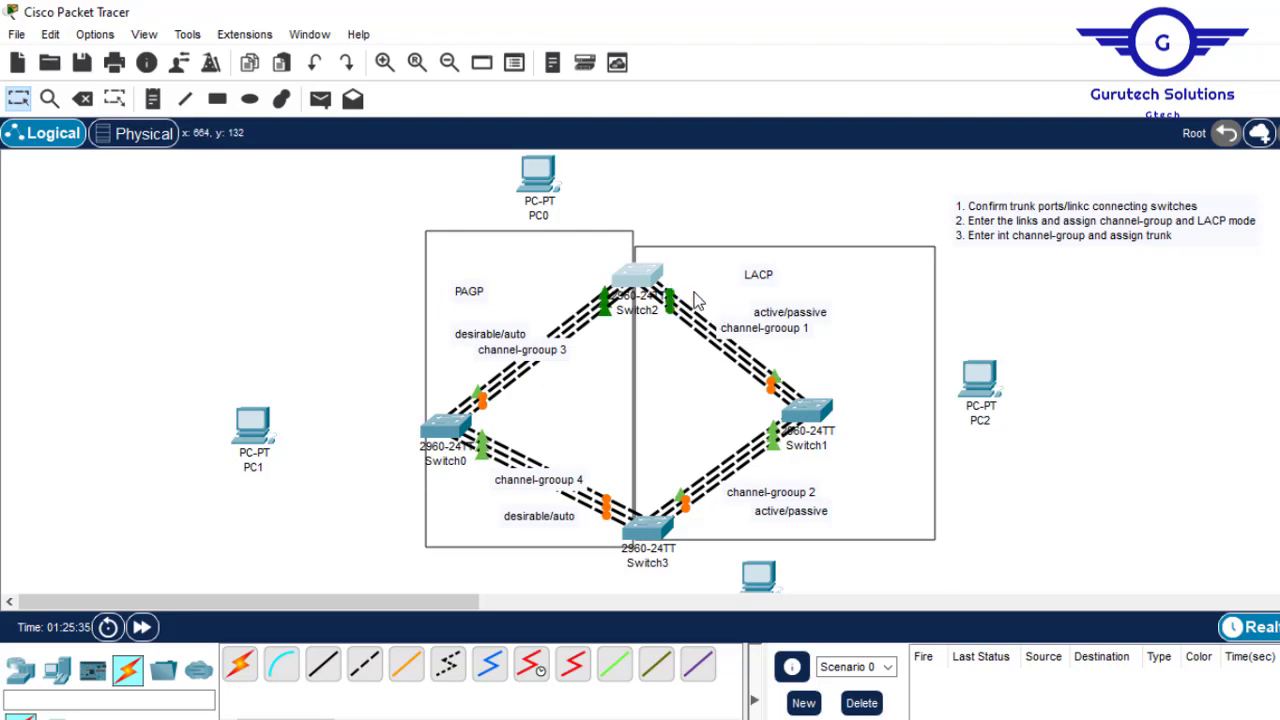
pyautogui.moveTo(672, 305)
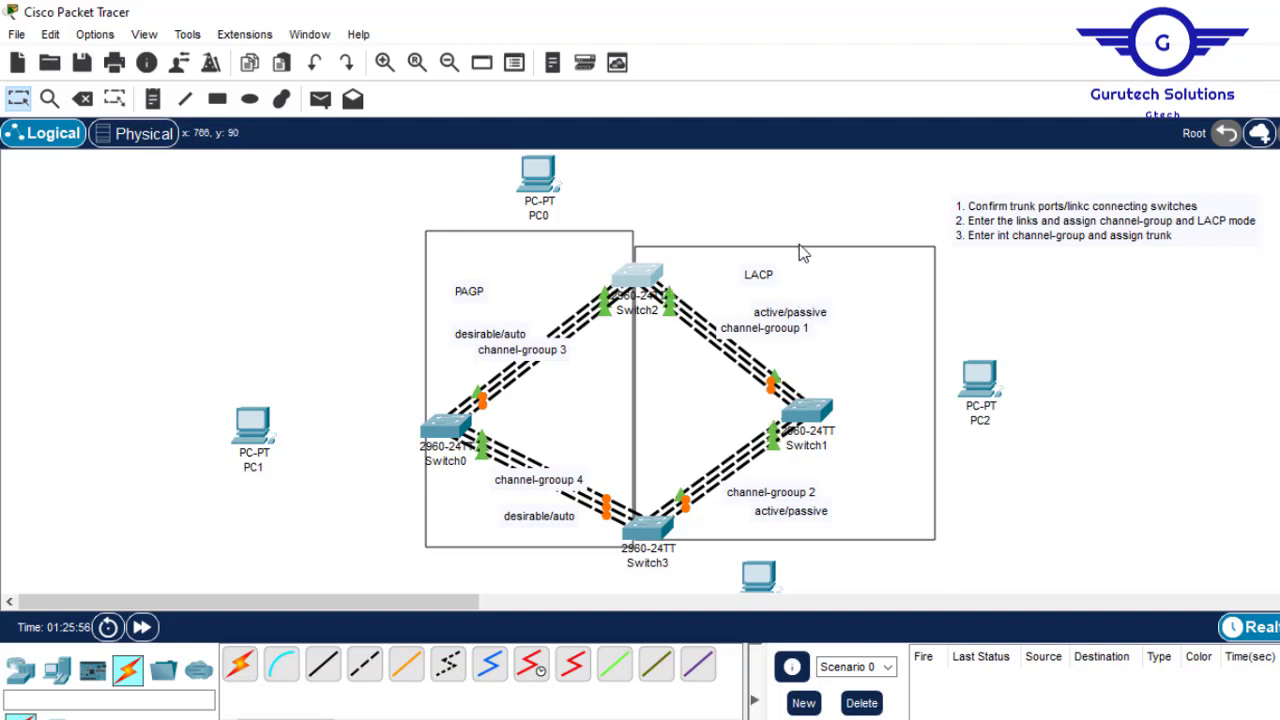
pyautogui.click(645, 280)
pyautogui.press('Return')
pyautogui.press('Return')
pyautogui.press('Return')
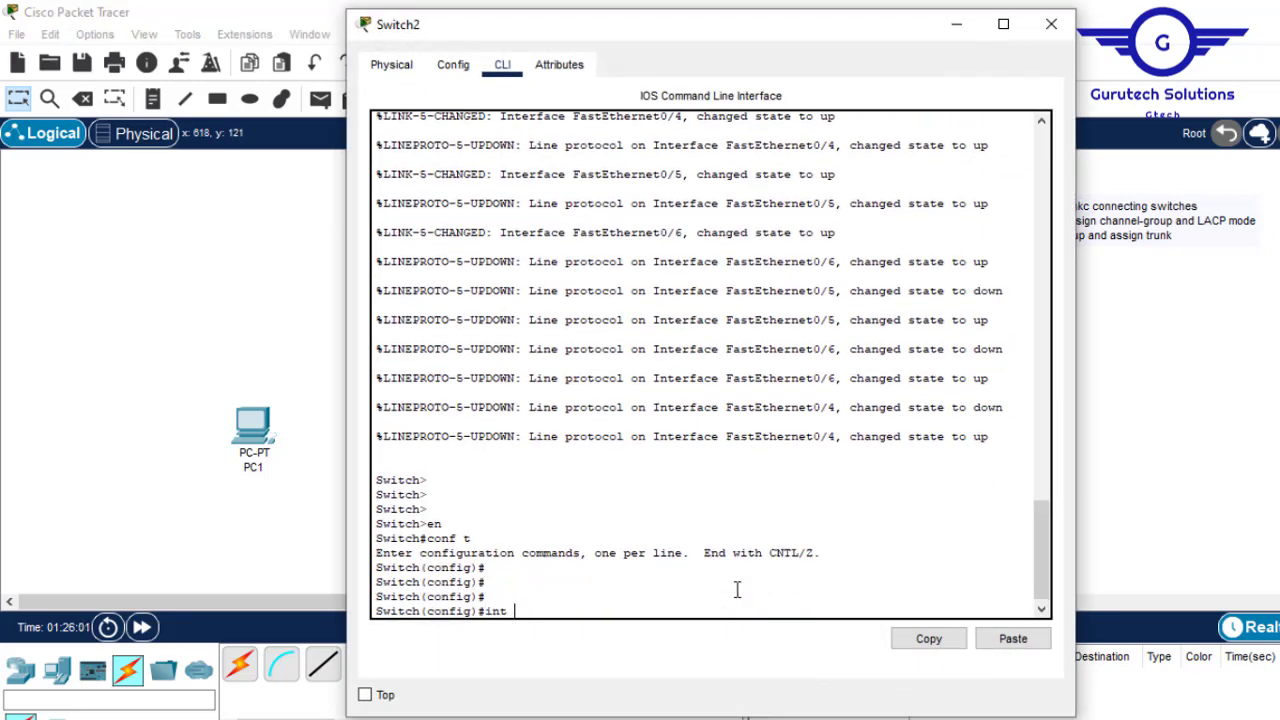
pyautogui.write('int range fa0/4-6')
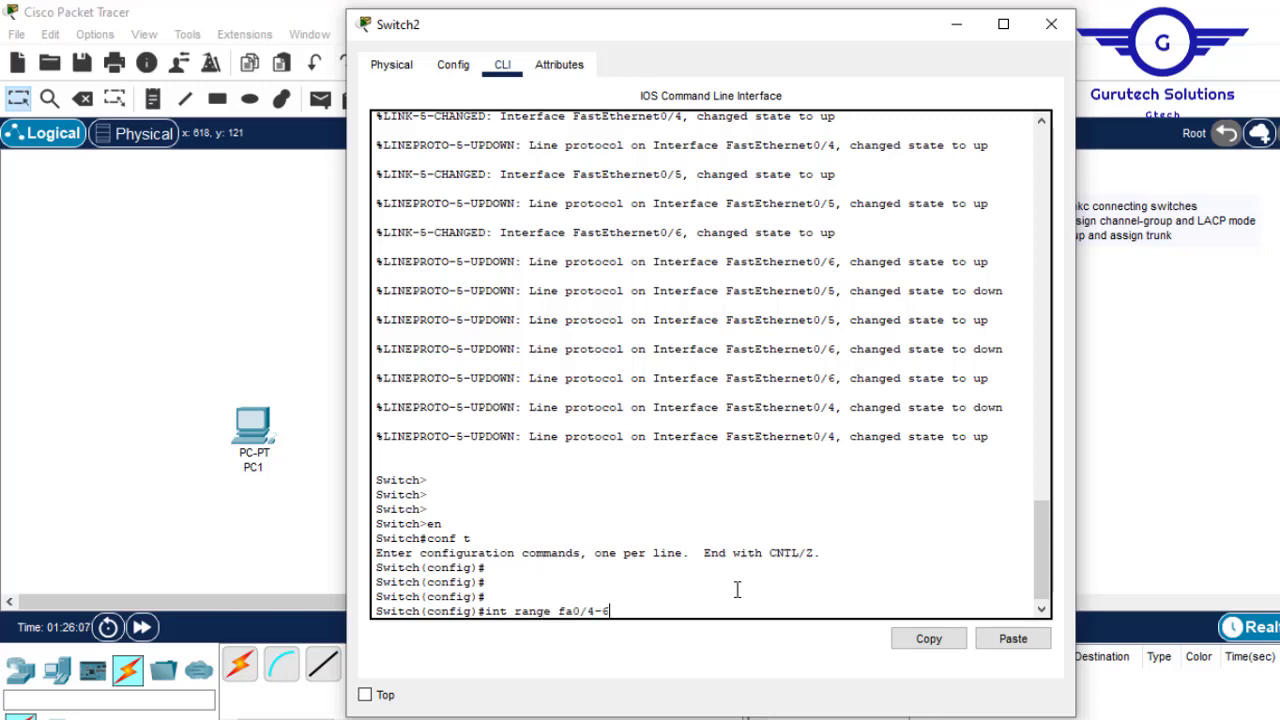
pyautogui.press('Return')
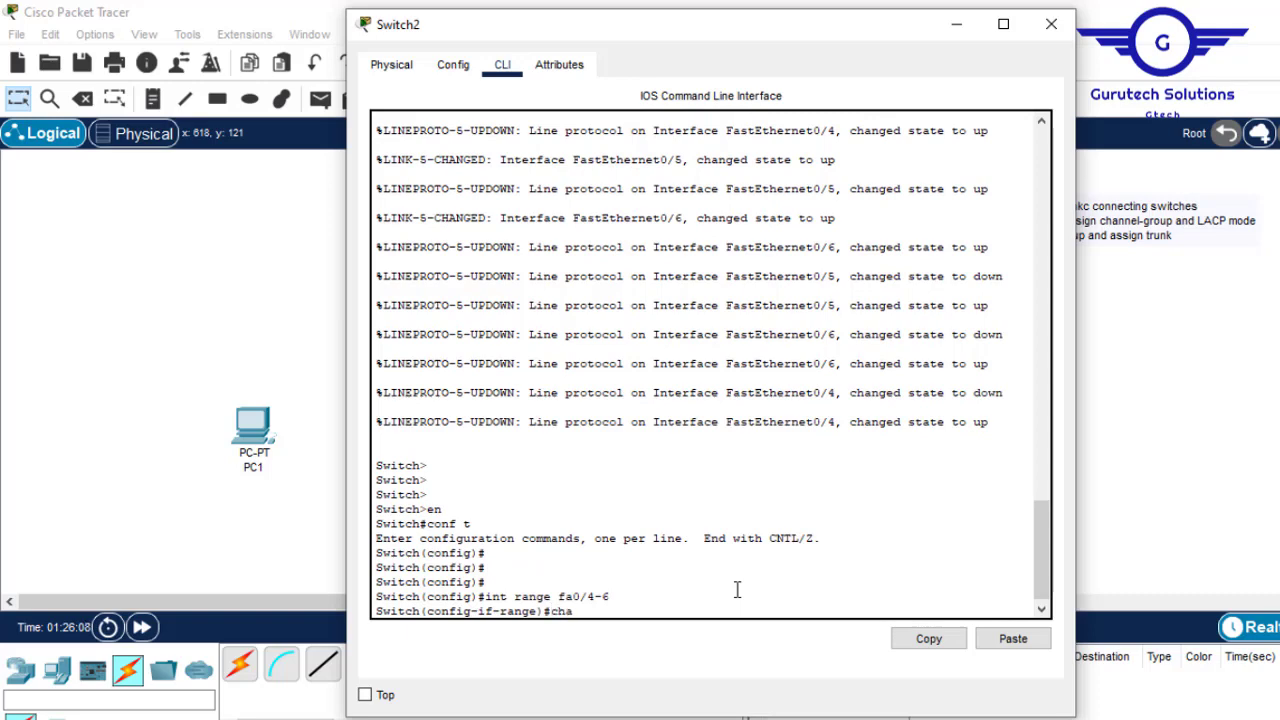
# Assign Switch2's fa0/4-6 range to the LACP bundle with channel-group 1 mode passive
pyautogui.write('channe')
pyautogui.press('Tab')
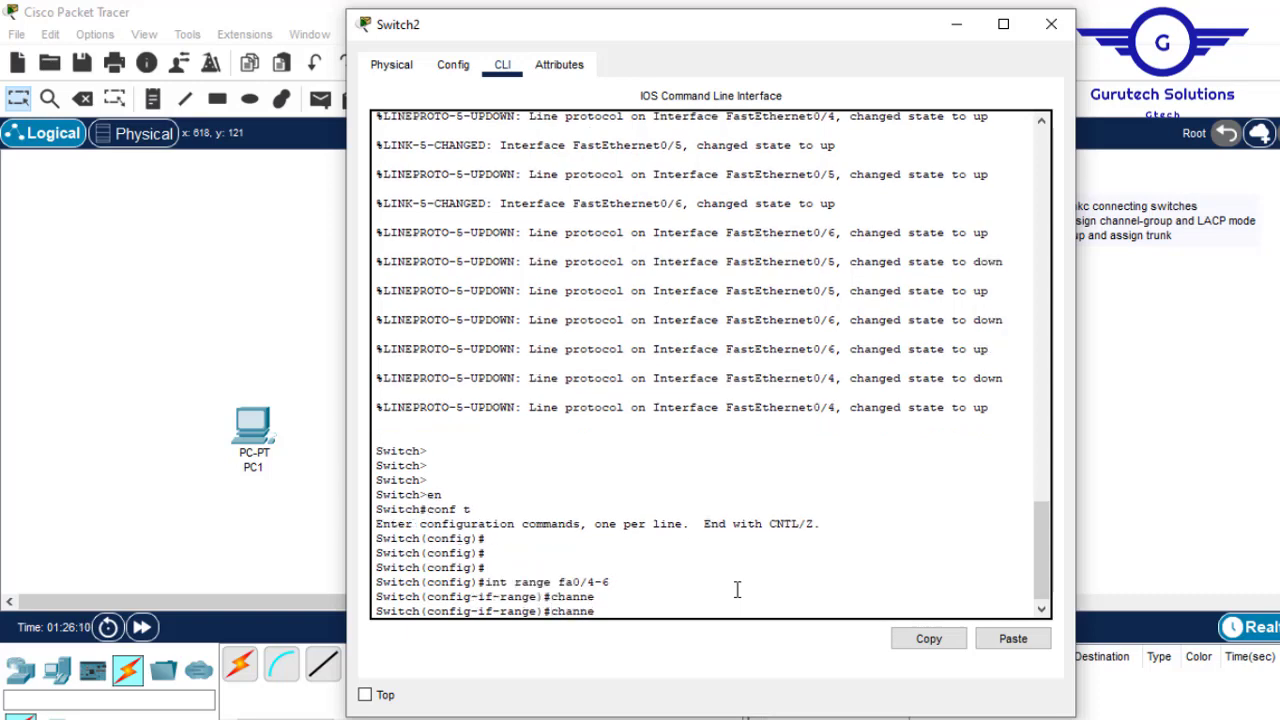
pyautogui.write('l')
pyautogui.press('Tab')
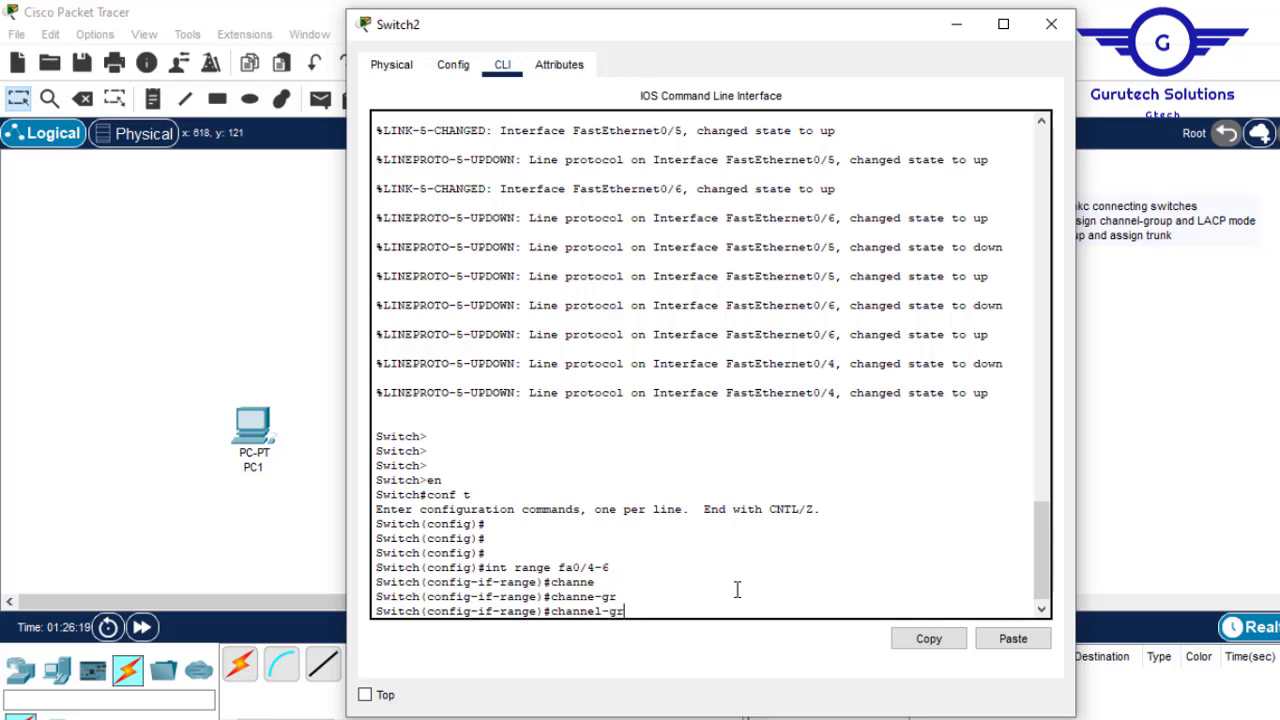
pyautogui.press('Tab')
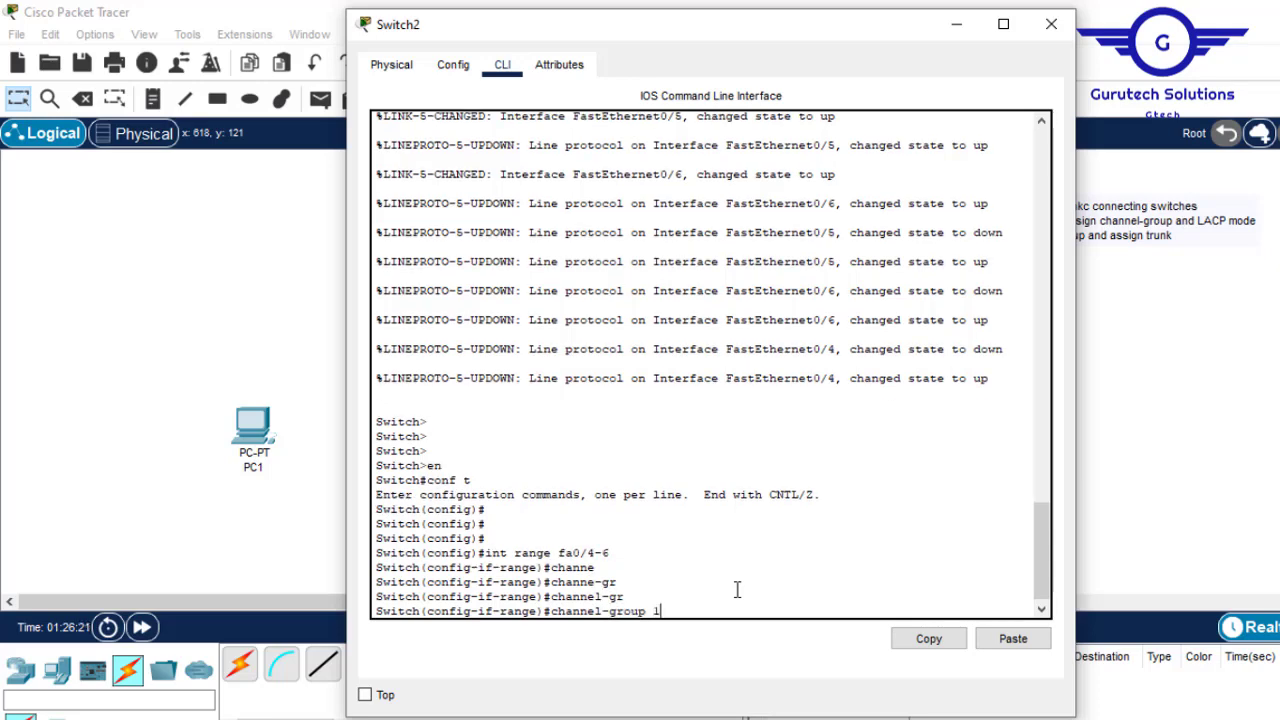
pyautogui.write('1 mo')
pyautogui.press('Tab')
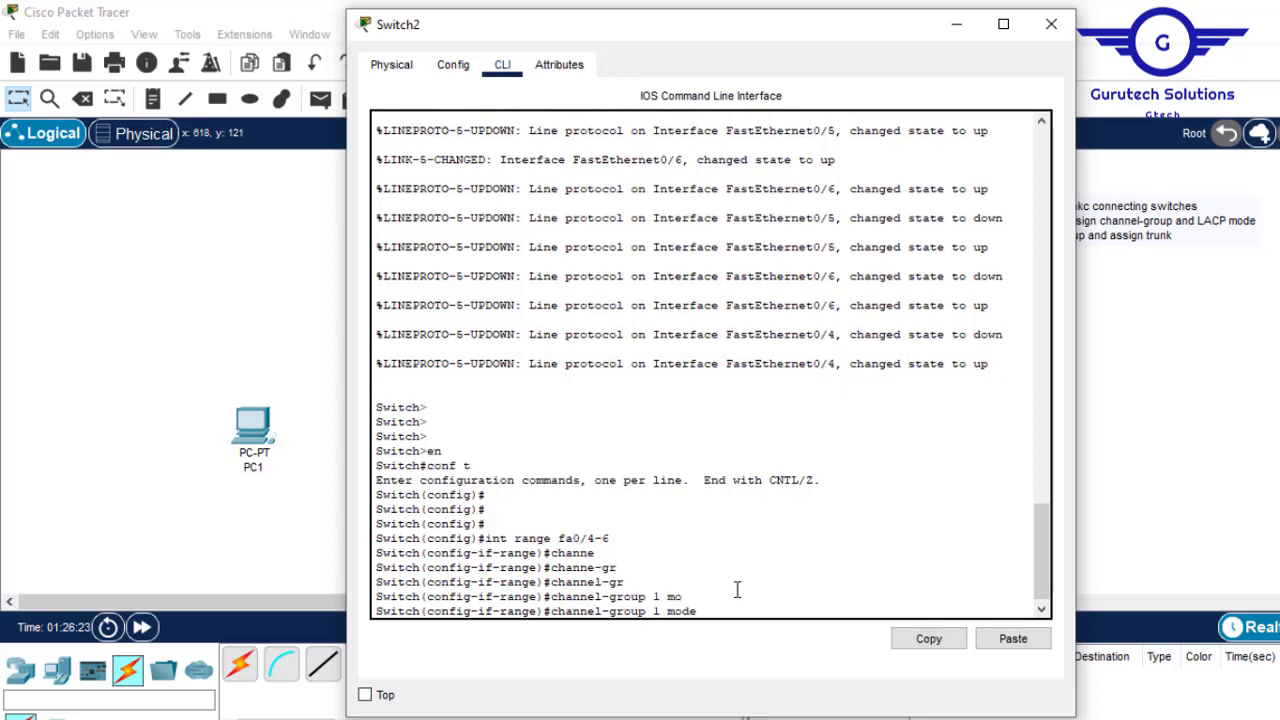
pyautogui.write('pa')
pyautogui.press('Tab')
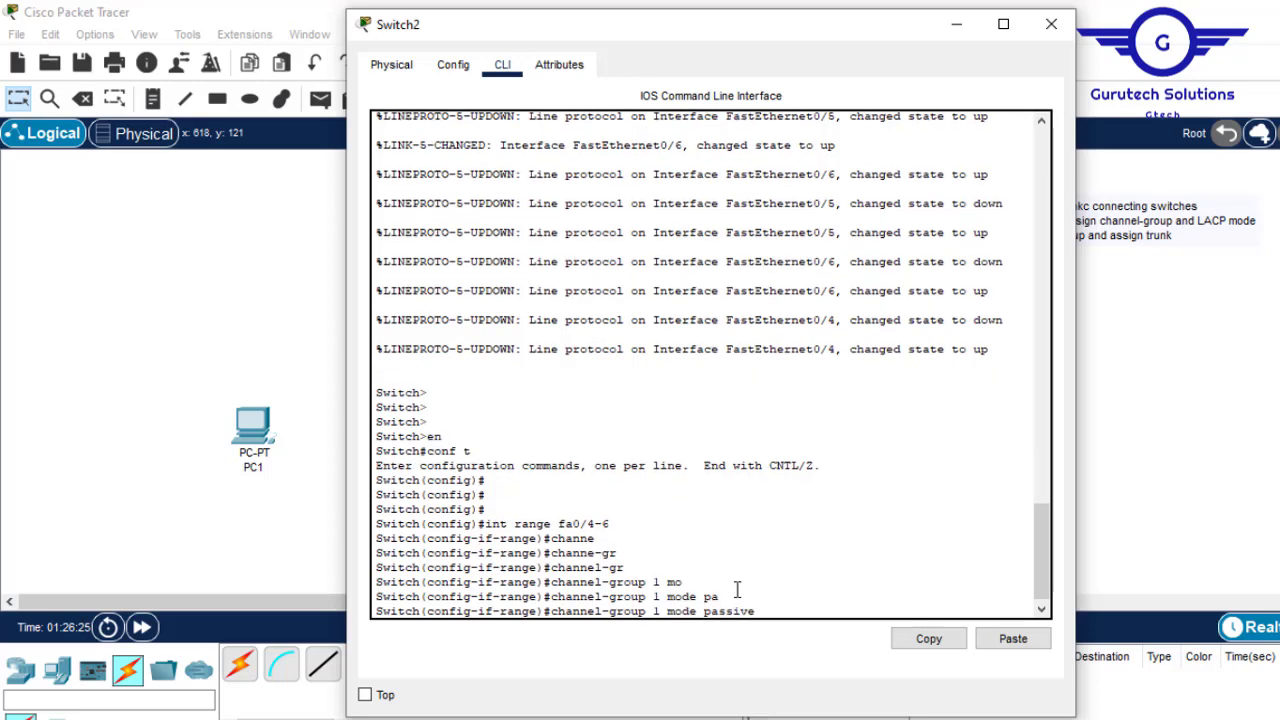
pyautogui.press('Return')
pyautogui.press('Return')
pyautogui.press('Return')
pyautogui.press('Return')
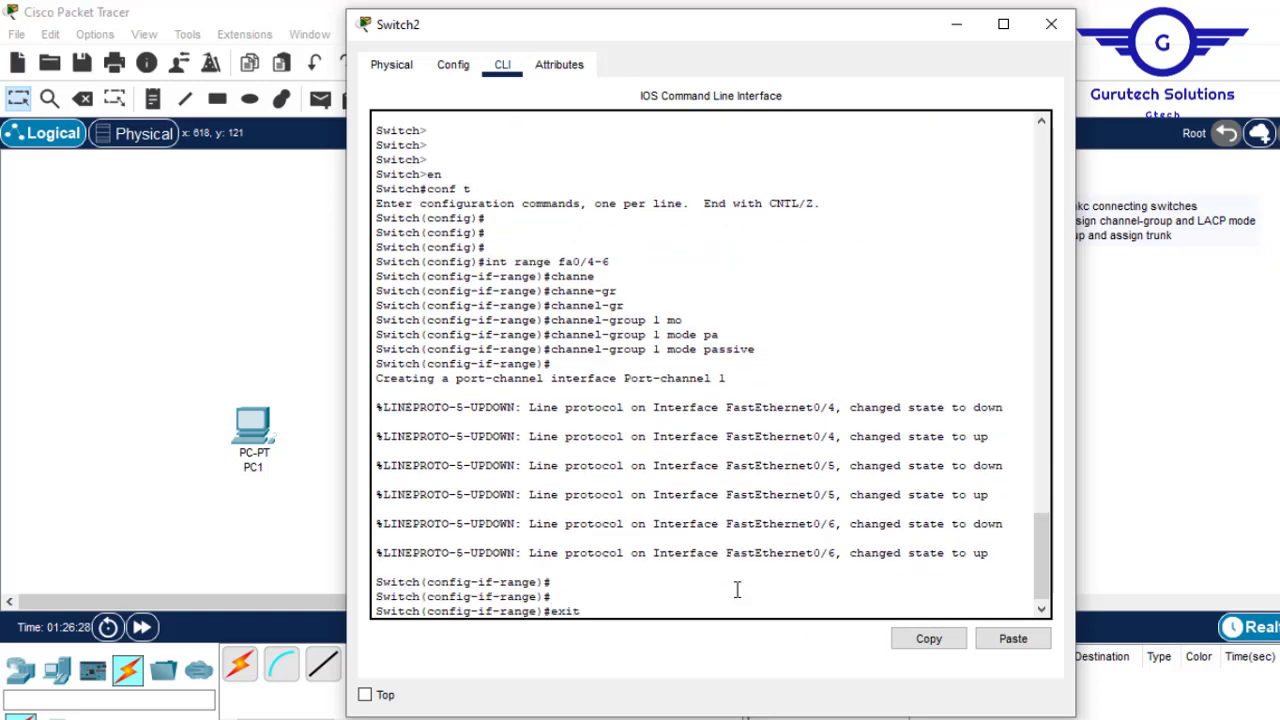
# Exit the interface range on Switch2, uncover the topology notes, and enter the bundle's configuration with int port-channel 1
pyautogui.write('exit')
pyautogui.press('Return')
pyautogui.press('Return')
pyautogui.press('Return')
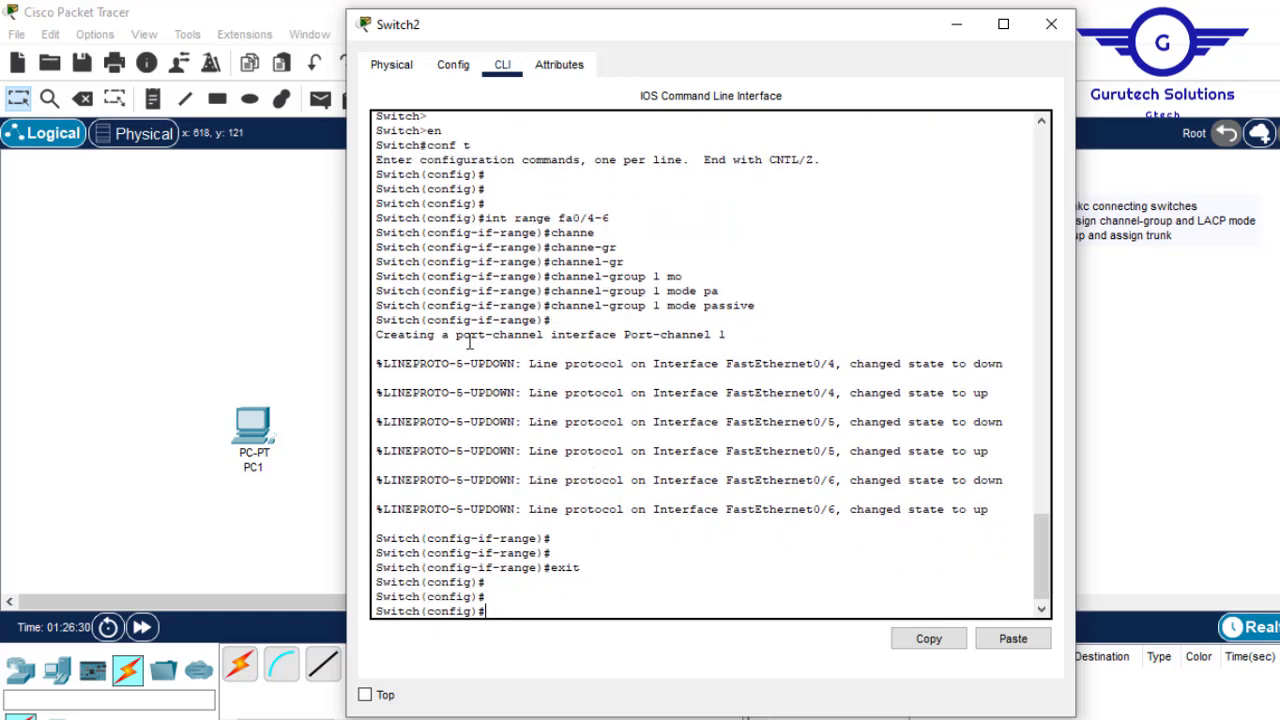
pyautogui.moveTo(737, 40); pyautogui.dragTo(610, 71)
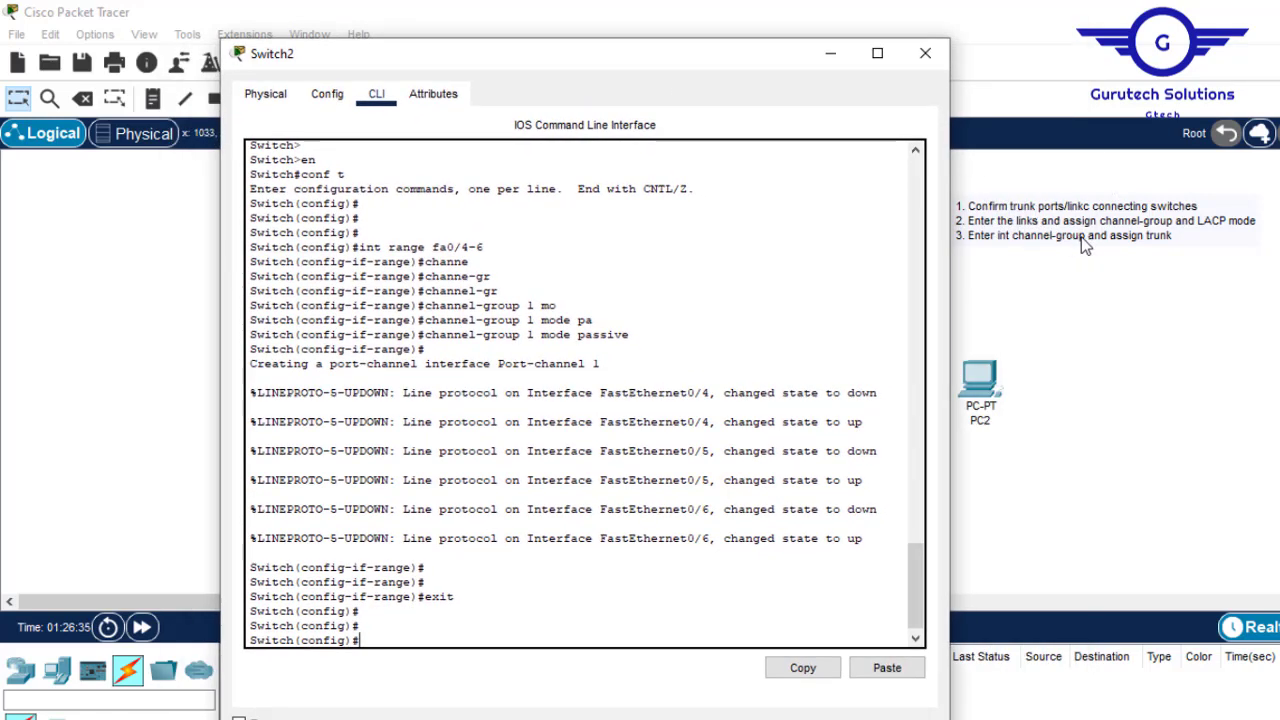
pyautogui.click(559, 528)
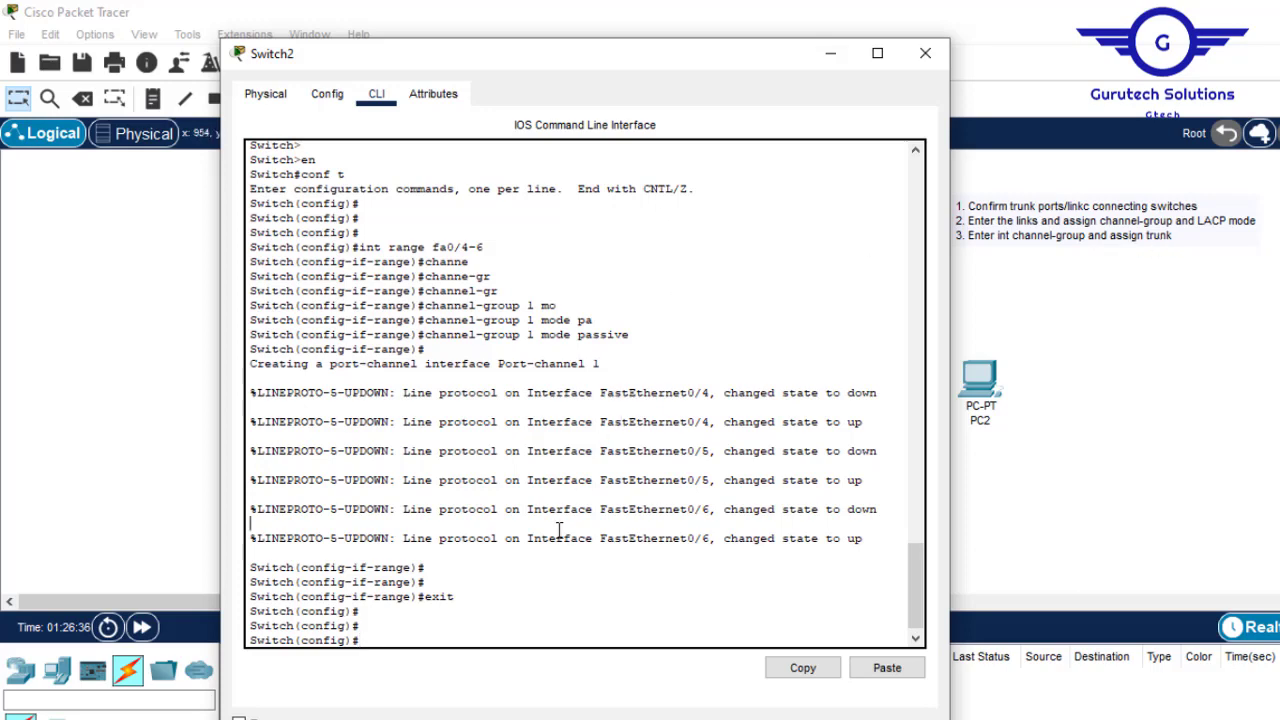
pyautogui.write('i')
pyautogui.write('nt port')
pyautogui.press('Tab')
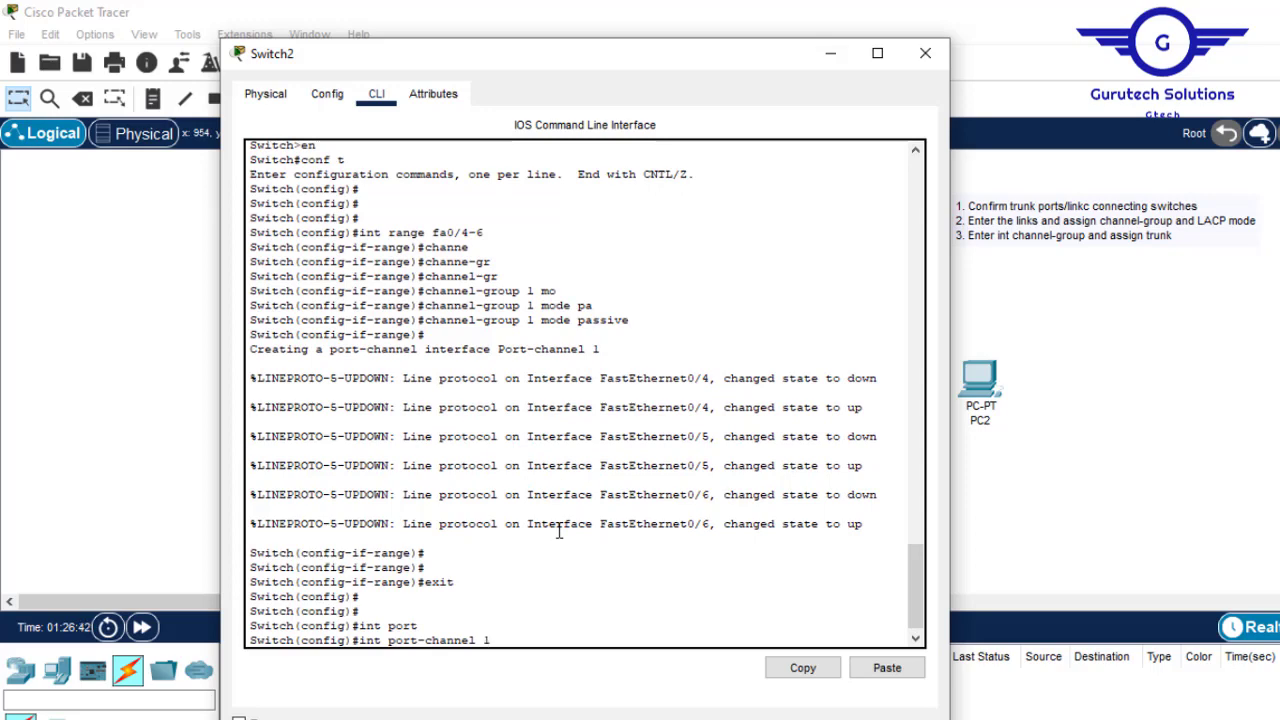
pyautogui.press('Return')
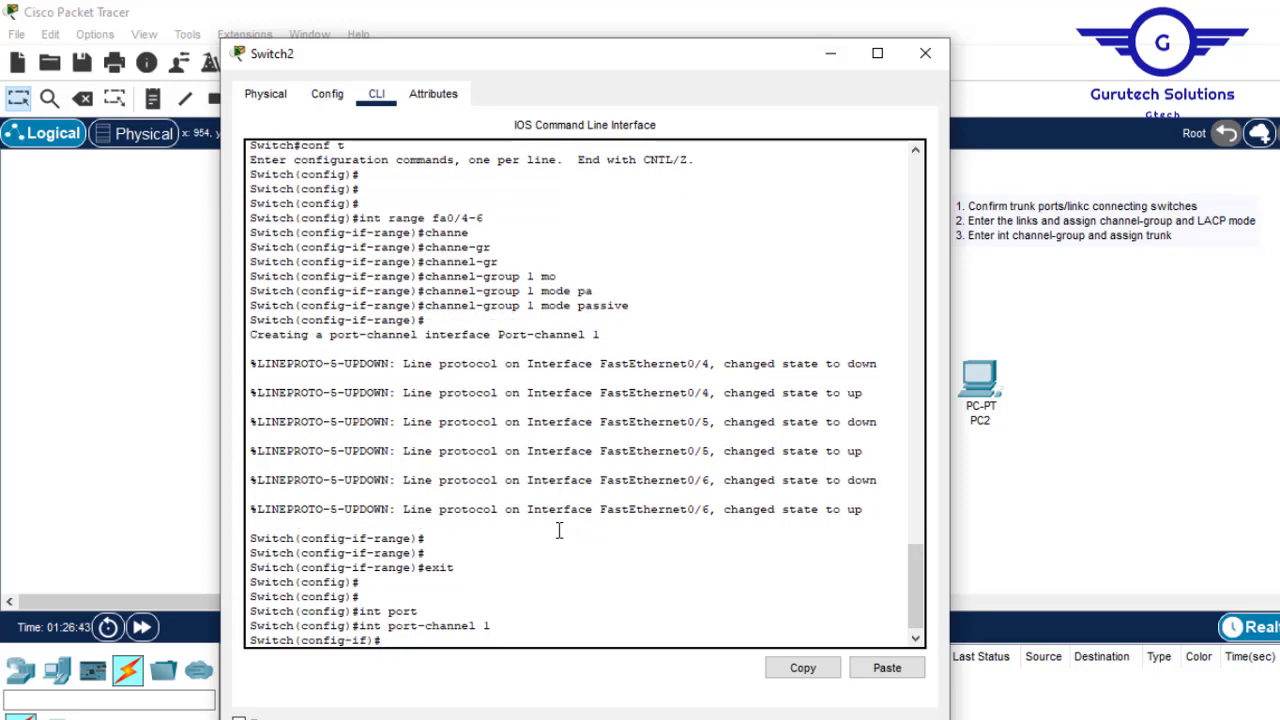
# Set Switch2's port-channel 1 interface to trunk mode with switchport mode trunk
pyautogui.write('swi')
pyautogui.press('Tab')
pyautogui.write('m')
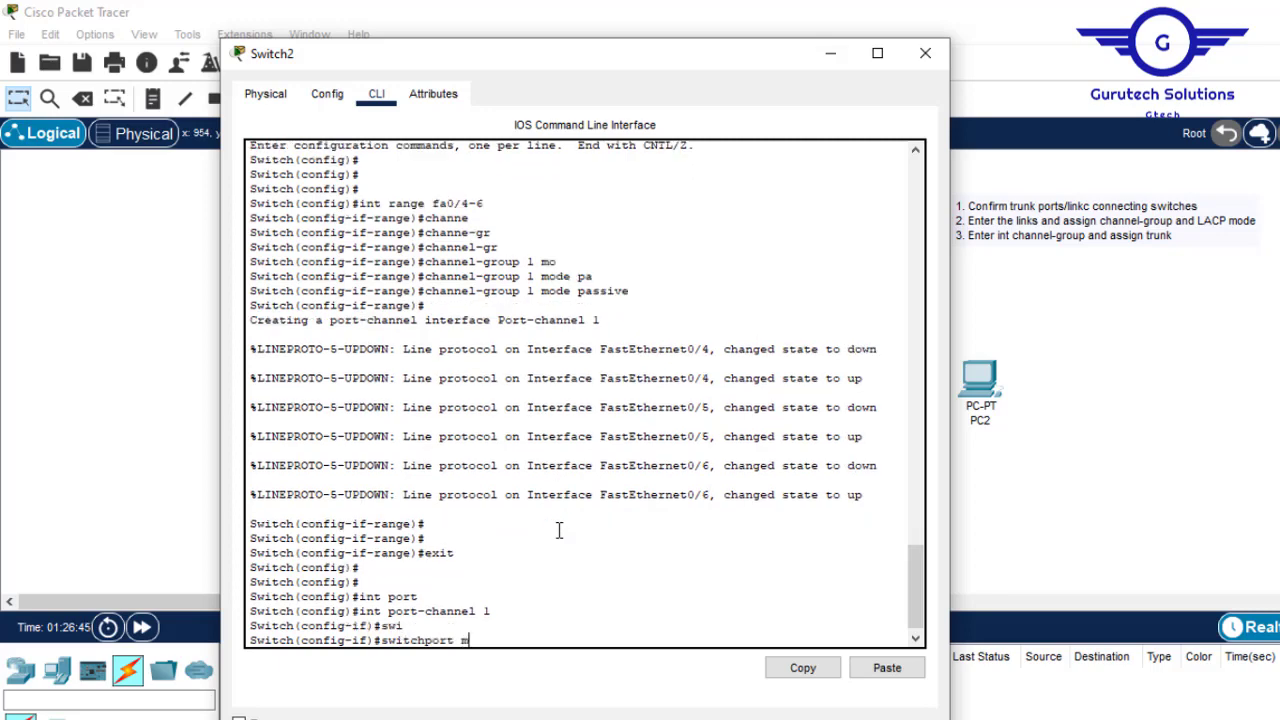
pyautogui.press('Tab')
pyautogui.write('tr')
pyautogui.press('Tab')
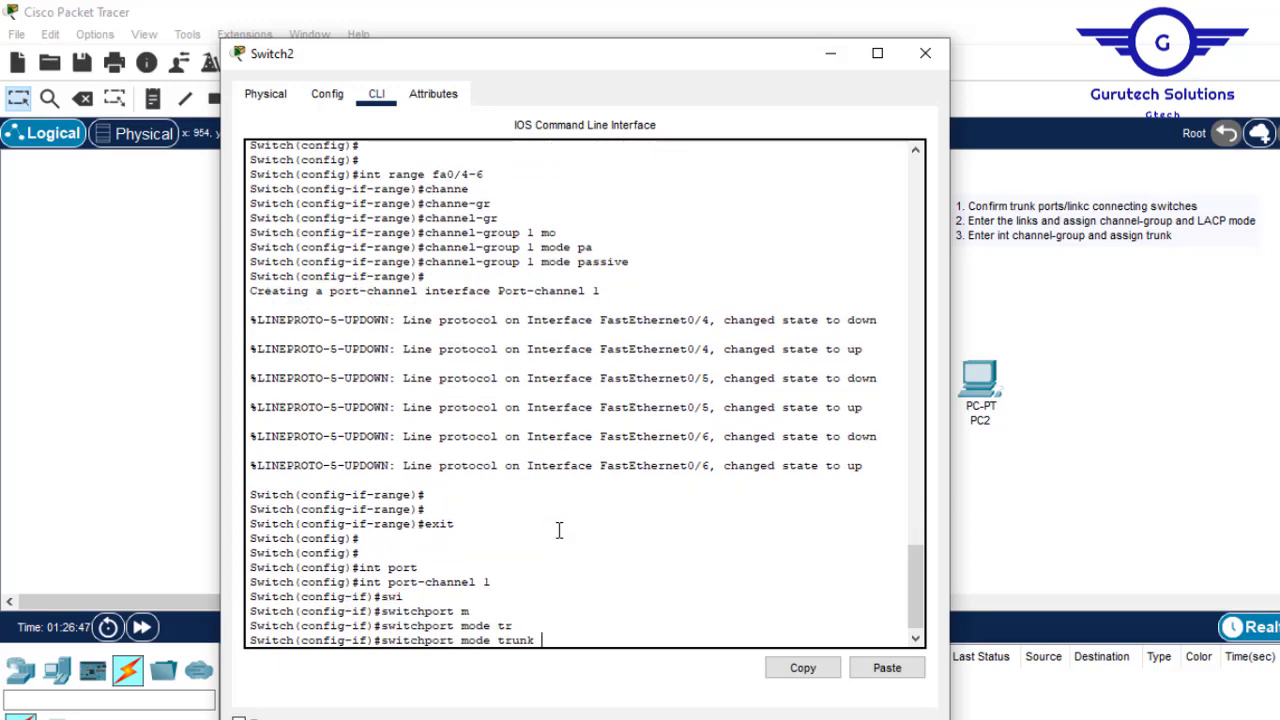
pyautogui.press('Return')
# Exit interface configuration on Switch2, save the configuration with do wr, and close the switch's window
pyautogui.write('ex')
pyautogui.press('Return')
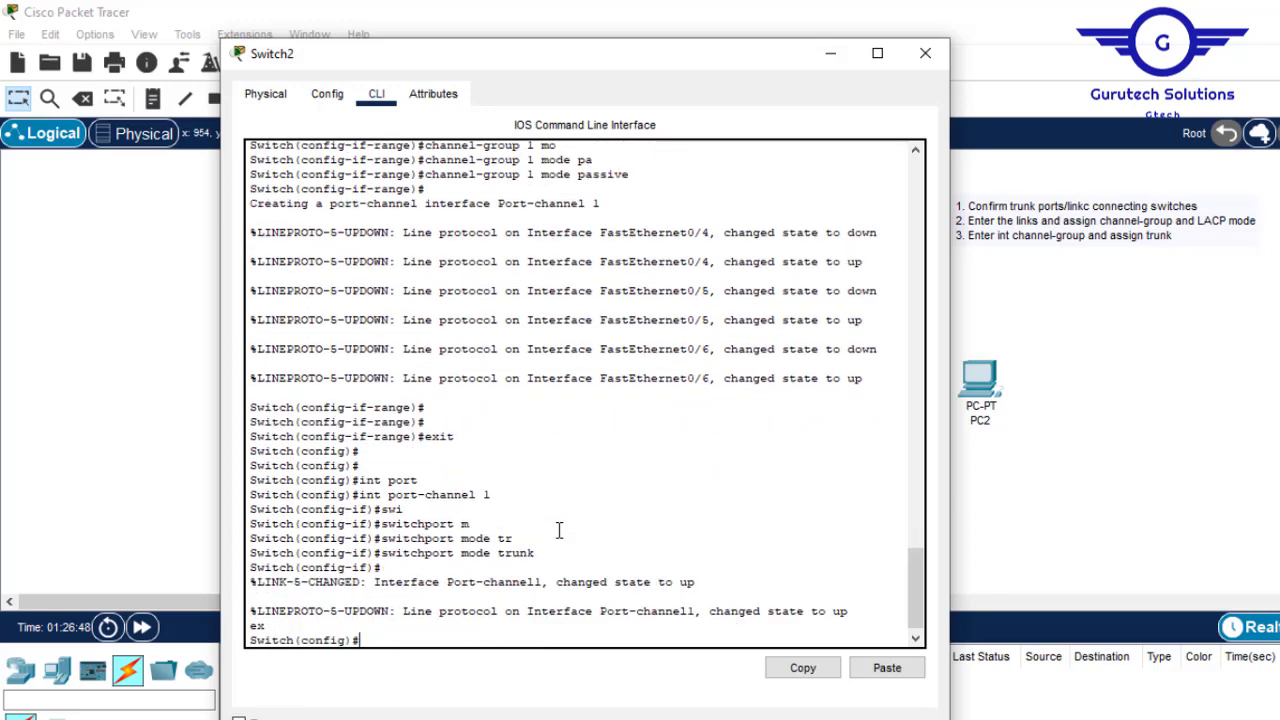
pyautogui.press('Return')
pyautogui.press('Return')
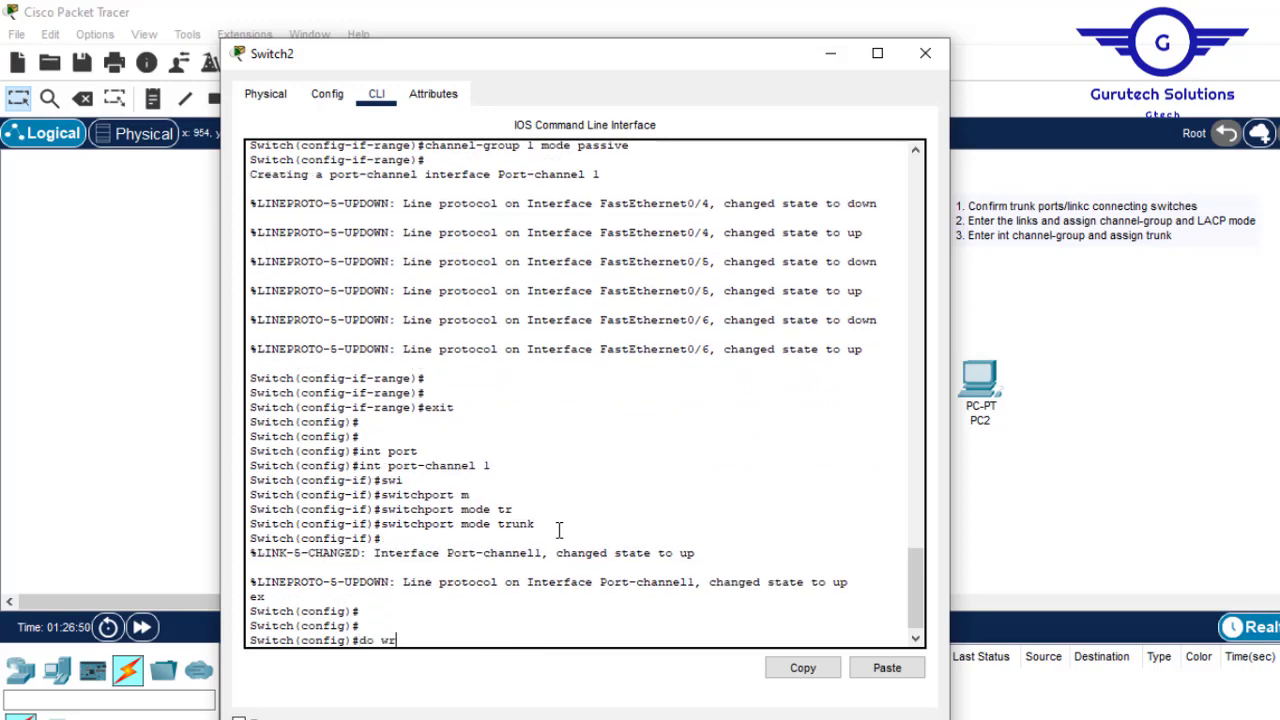
pyautogui.press('Return')
pyautogui.click(913, 53)
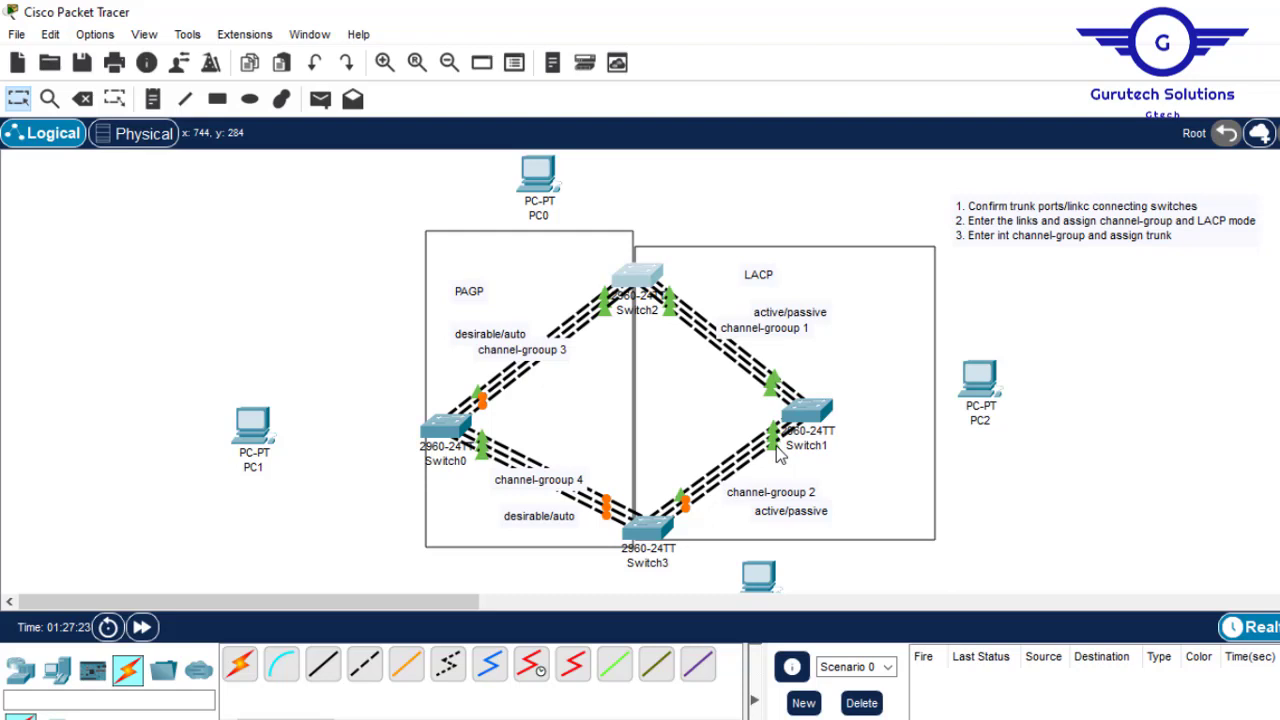
# Check Switch1's ports toward Switch3, shift Switch1 slightly toward PC2 in the topology, and reopen its command line
pyautogui.moveTo(773, 452)
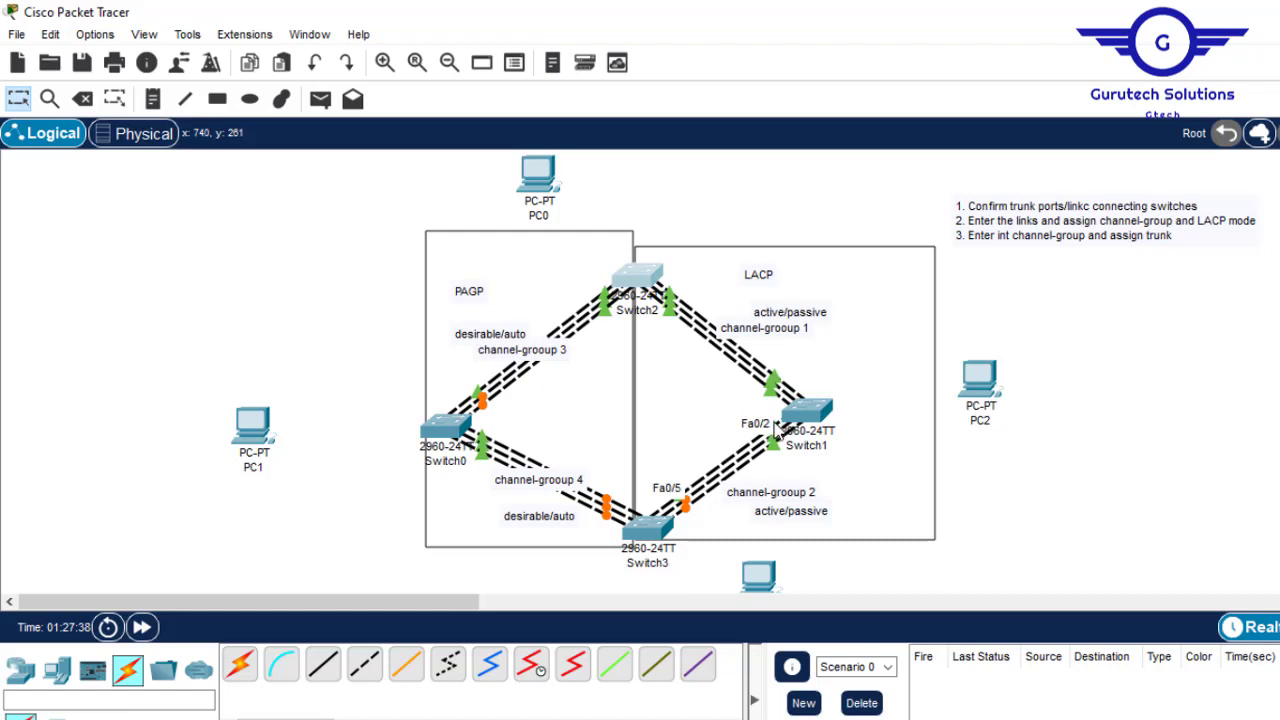
pyautogui.moveTo(788, 432)
pyautogui.mouseDown()
pyautogui.moveTo(805, 442)
pyautogui.moveTo(811, 421)
pyautogui.mouseUp()
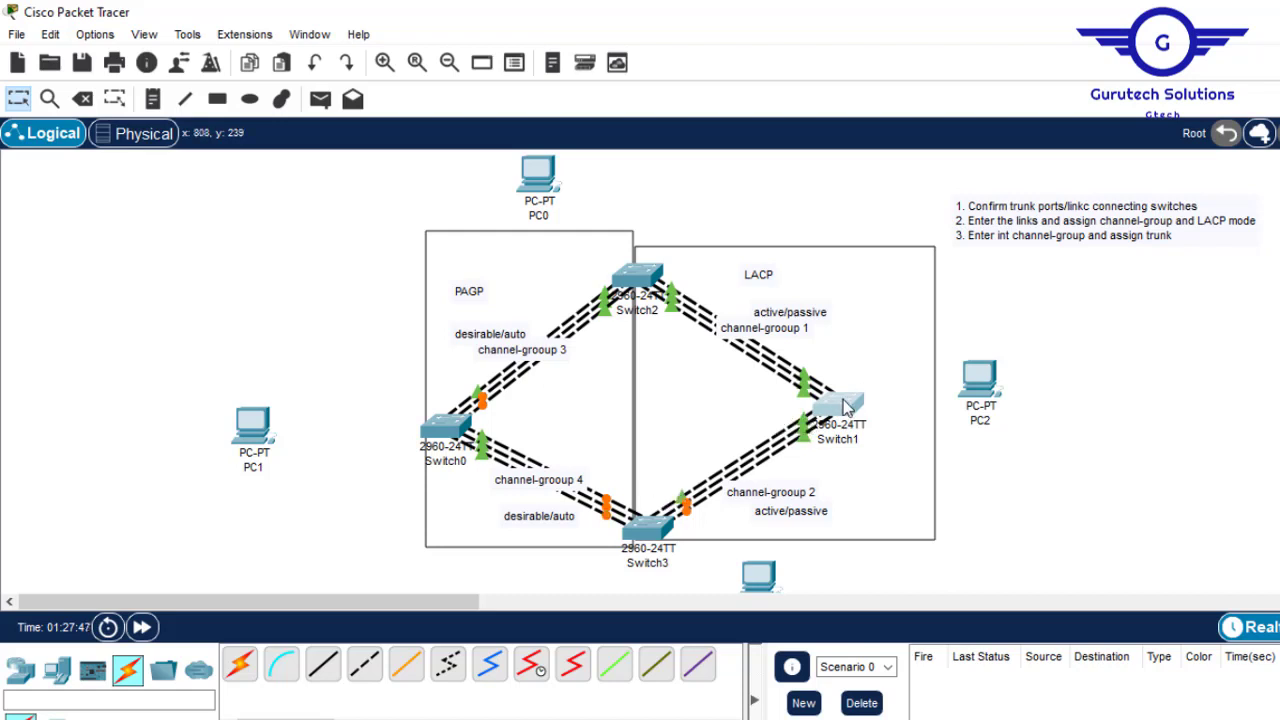
pyautogui.moveTo(843, 407)
pyautogui.click(845, 405)
pyautogui.press('Return')
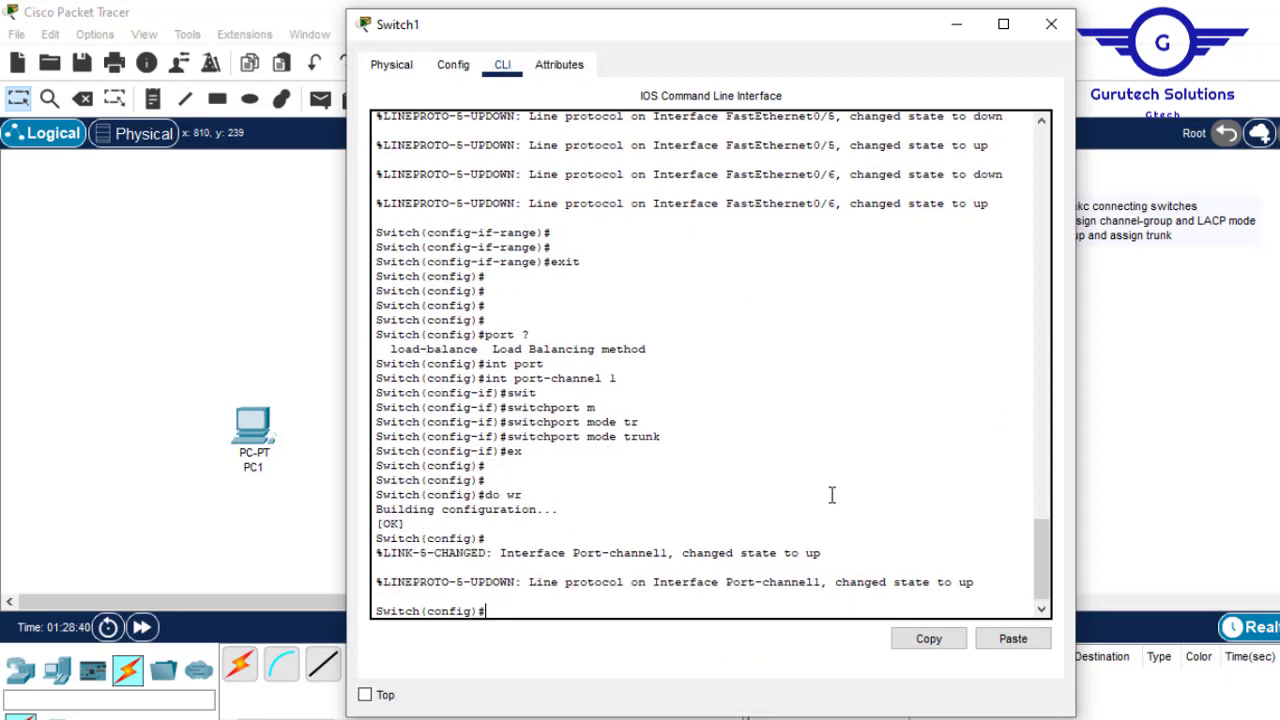
pyautogui.press('Return')
pyautogui.press('Return')
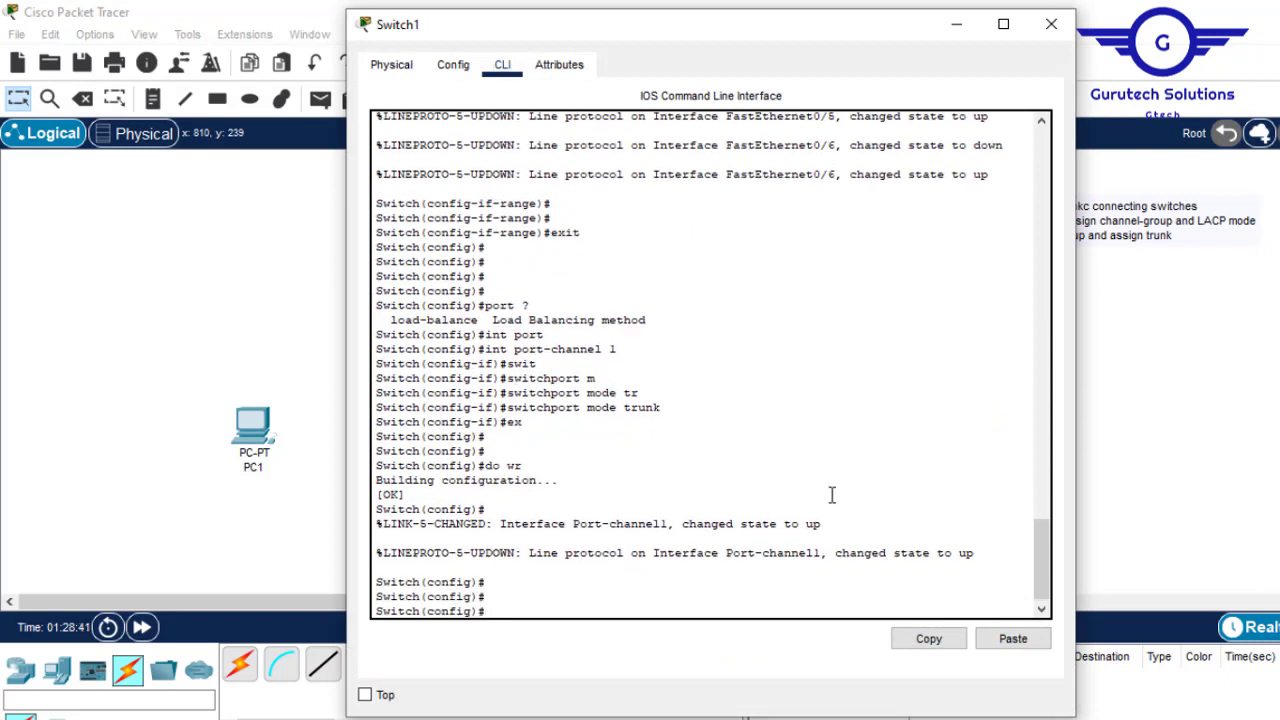
# Enter configuration of Switch1's links to Switch3 with int range fa0/1-3
pyautogui.write('i')
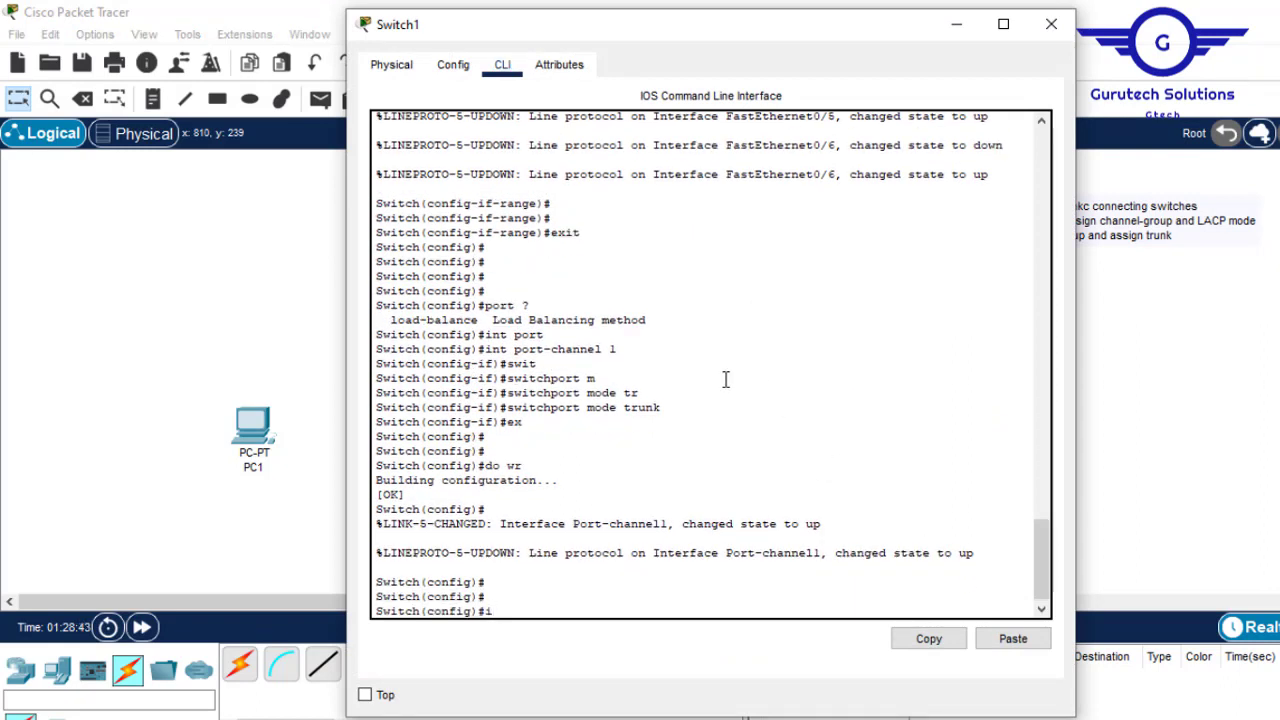
pyautogui.write('nt range fa0/1-3')
pyautogui.press('Return')
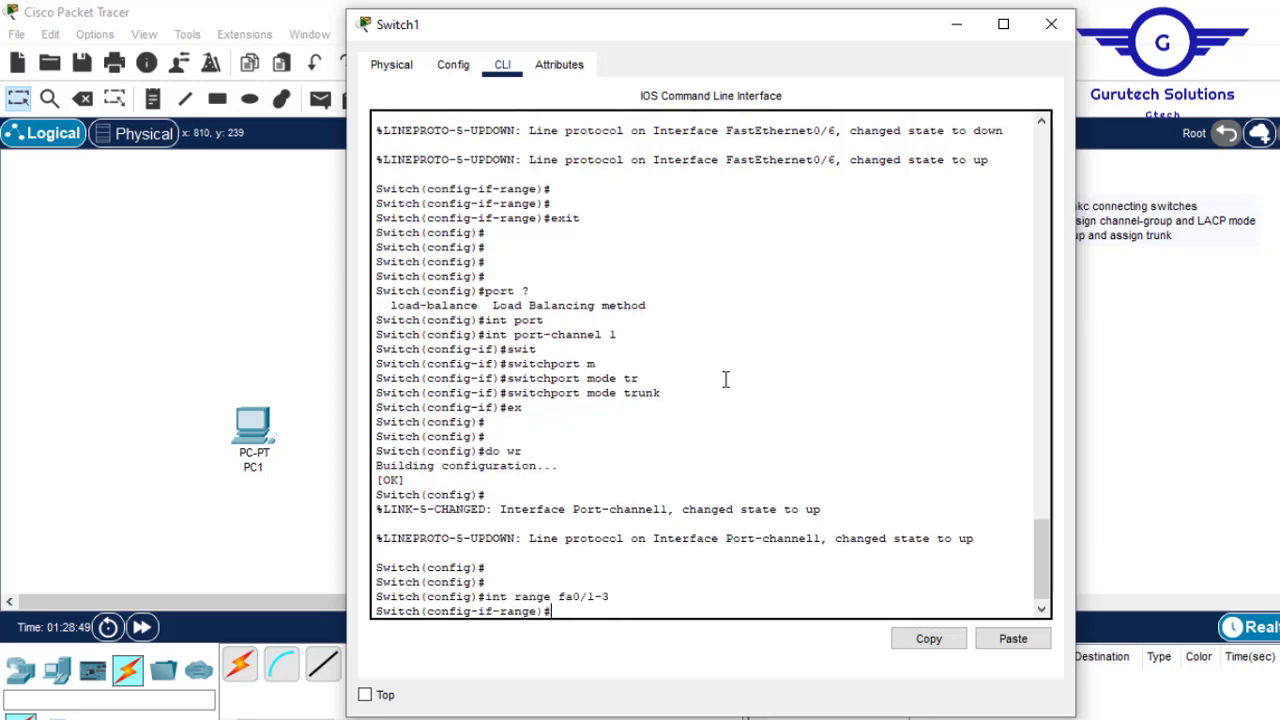
# Assign Switch1's fa0/1-3 links to channel group 2 in LACP passive mode with channel-group 2 mode passive
pyautogui.write('channe')
pyautogui.write('l-g')
pyautogui.press('Tab')
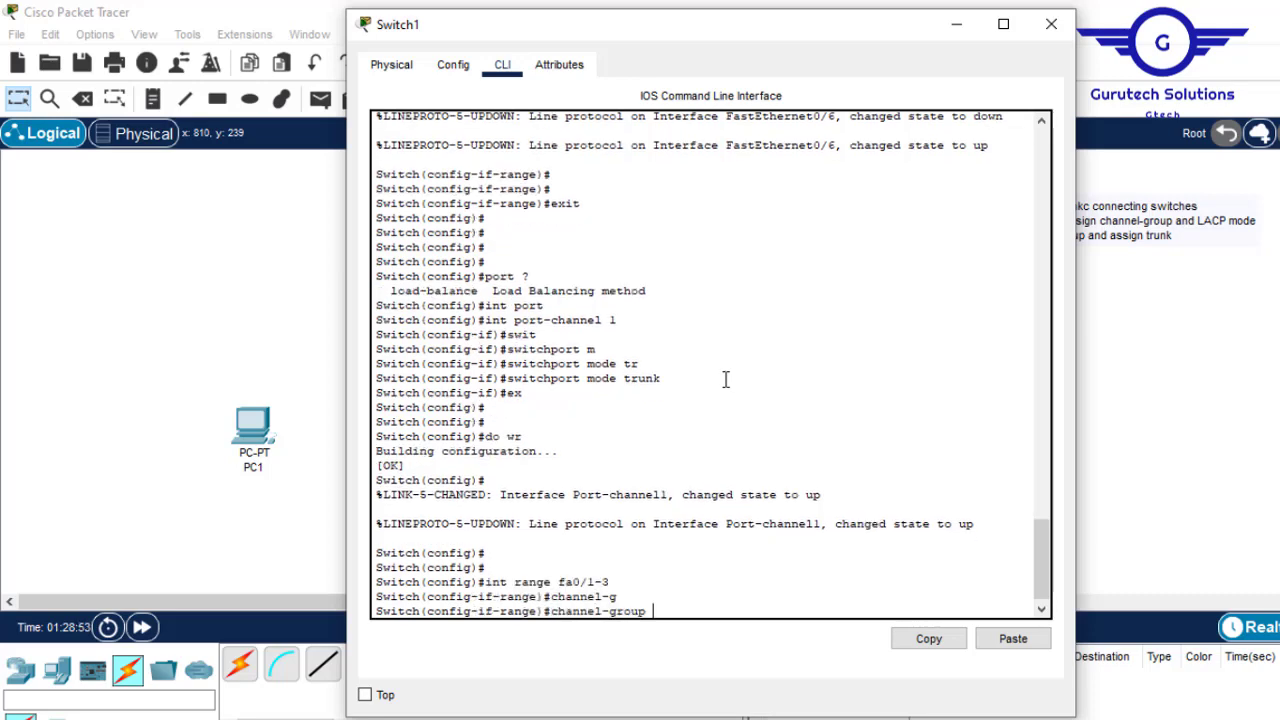
pyautogui.click(957, 30)
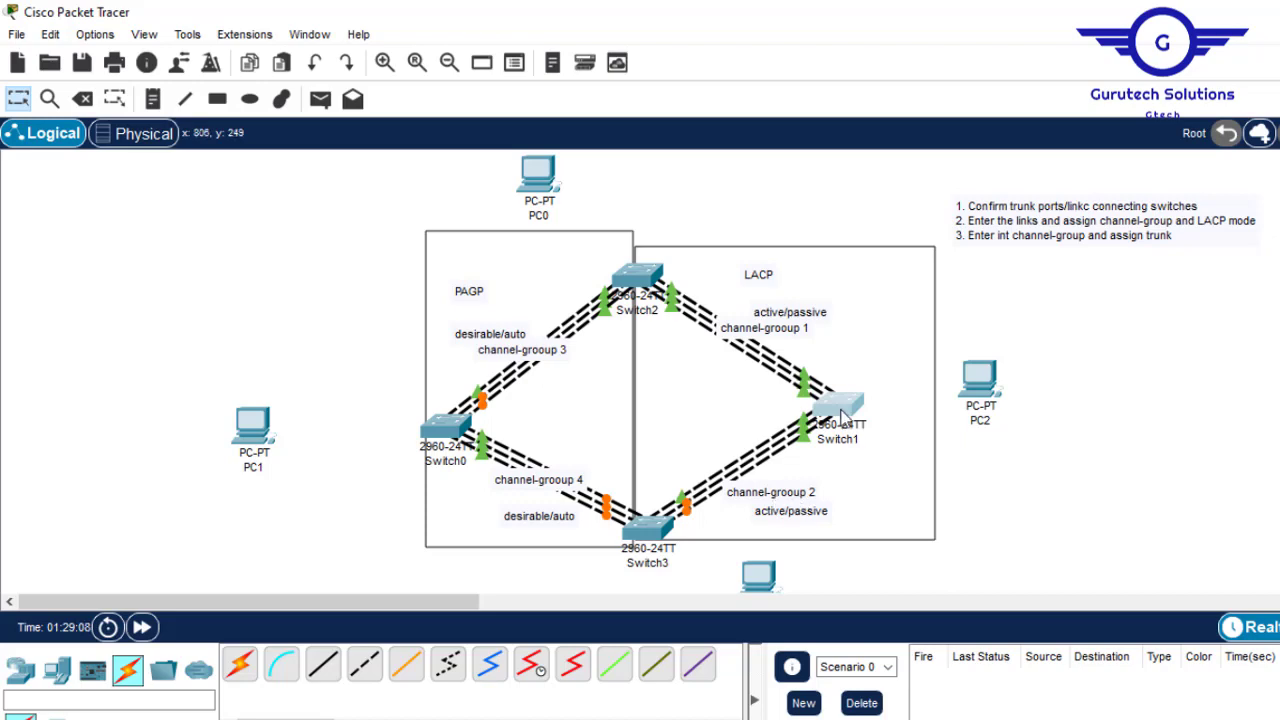
pyautogui.click(841, 418)
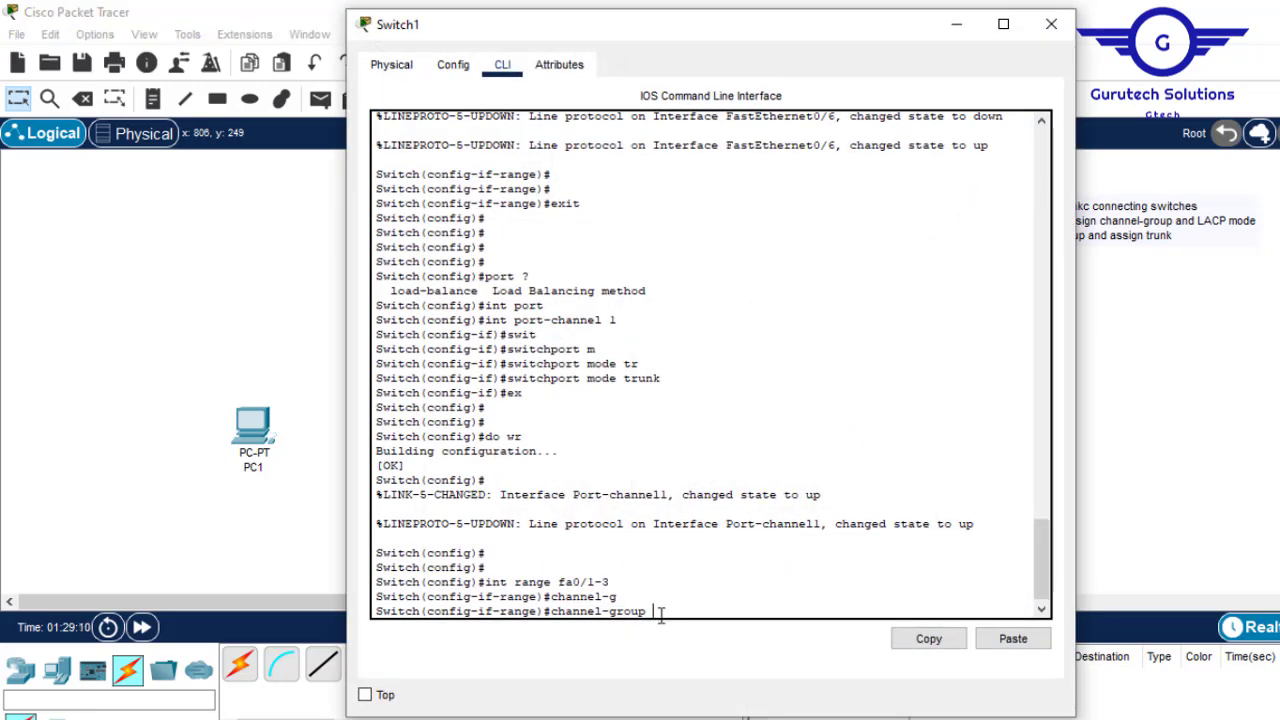
pyautogui.write('2 m')
pyautogui.press('Tab')
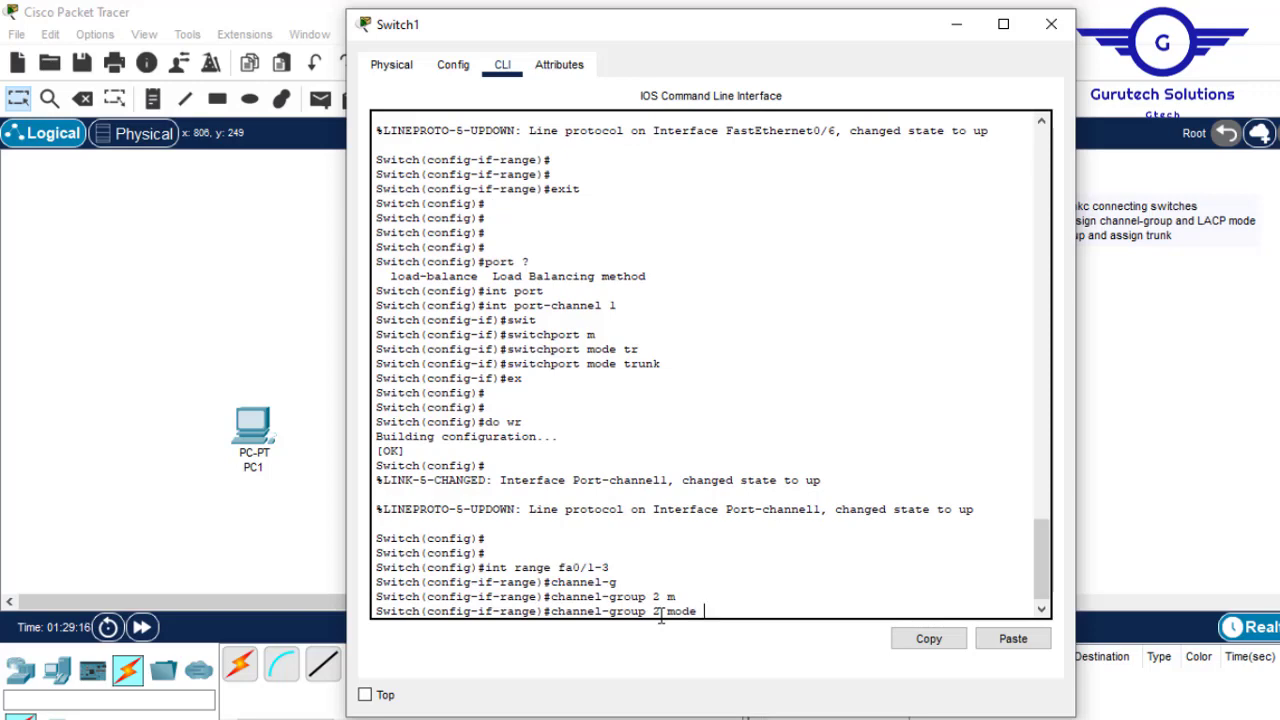
pyautogui.write('pass')
pyautogui.click(958, 26)
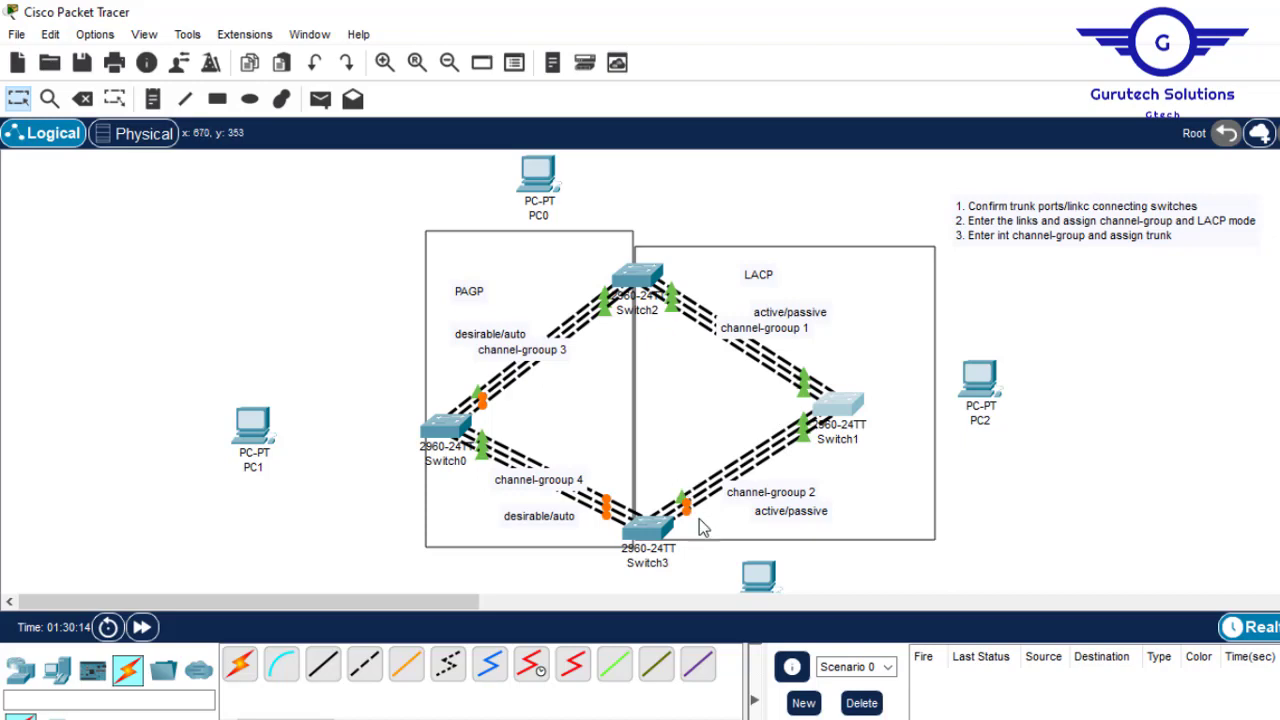
pyautogui.click(847, 408)
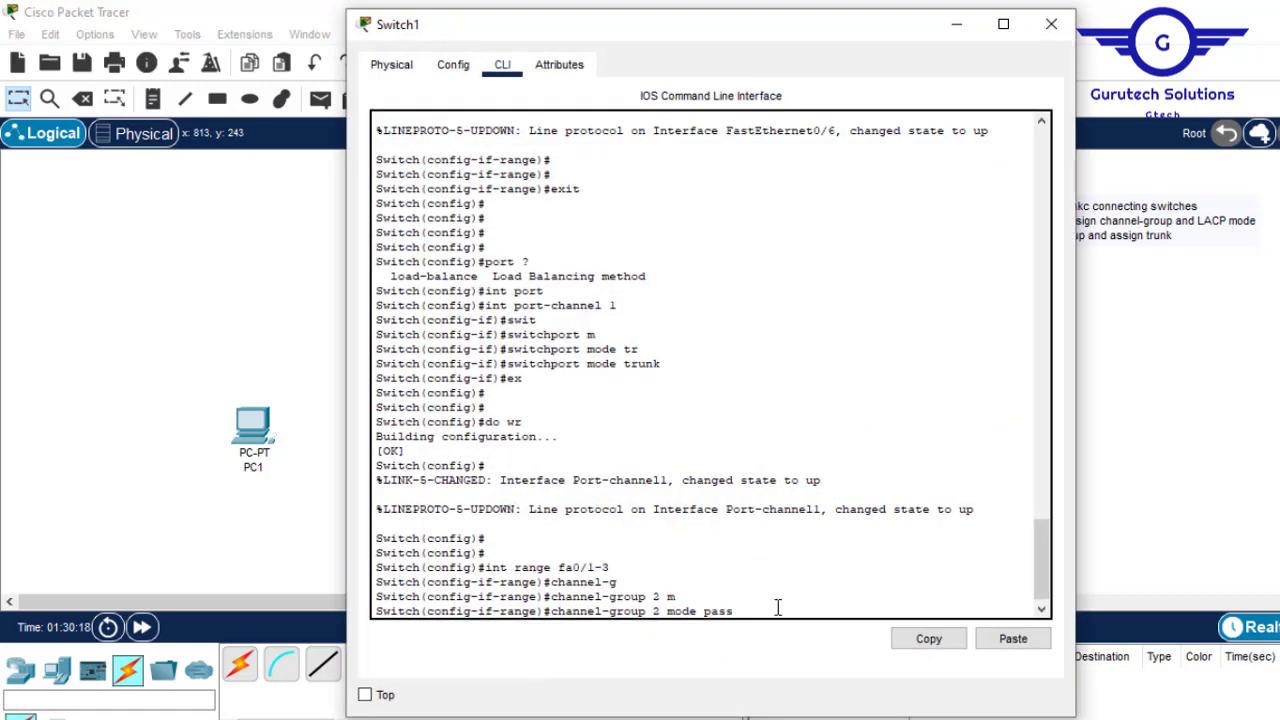
pyautogui.press('Tab')
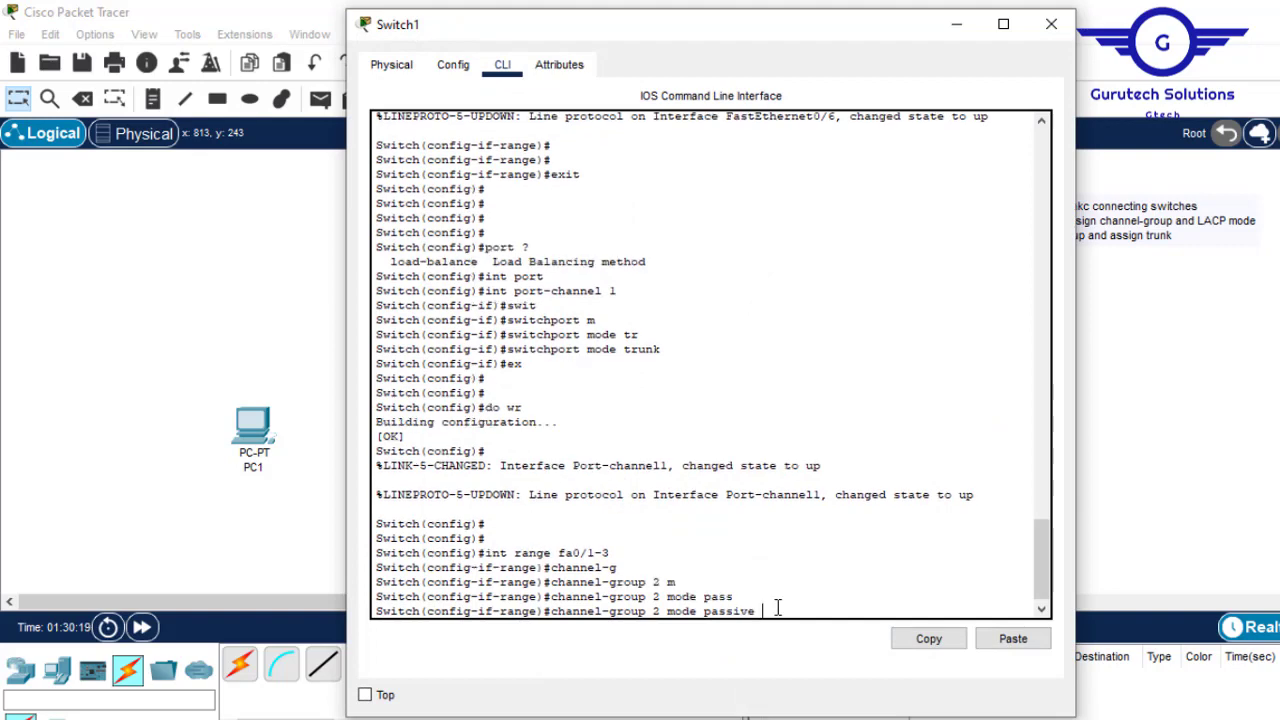
pyautogui.press('Return')
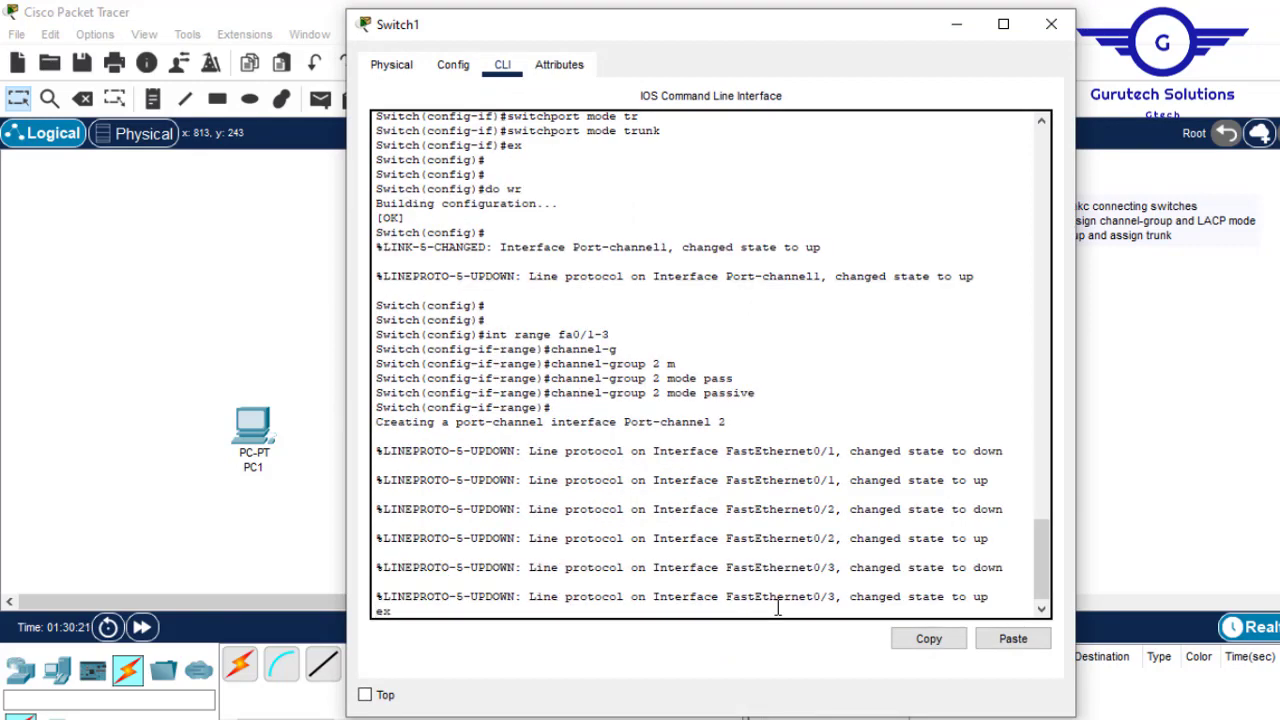
# Exit the interface range on Switch1 and enter the group 2 logical interface with int port-channel 2
pyautogui.write('ex')
pyautogui.press('Return')
pyautogui.press('Return')
pyautogui.press('Return')
pyautogui.press('Return')
pyautogui.press('Return')
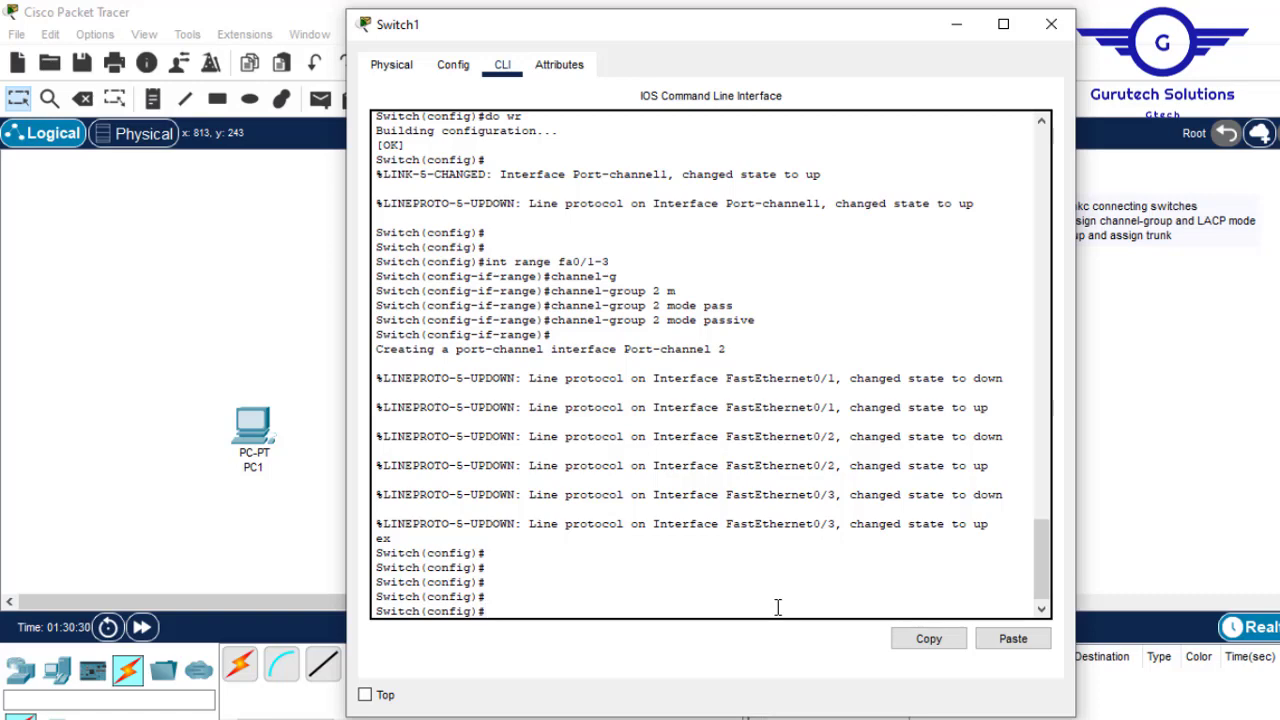
pyautogui.write('int por')
pyautogui.press('Tab')
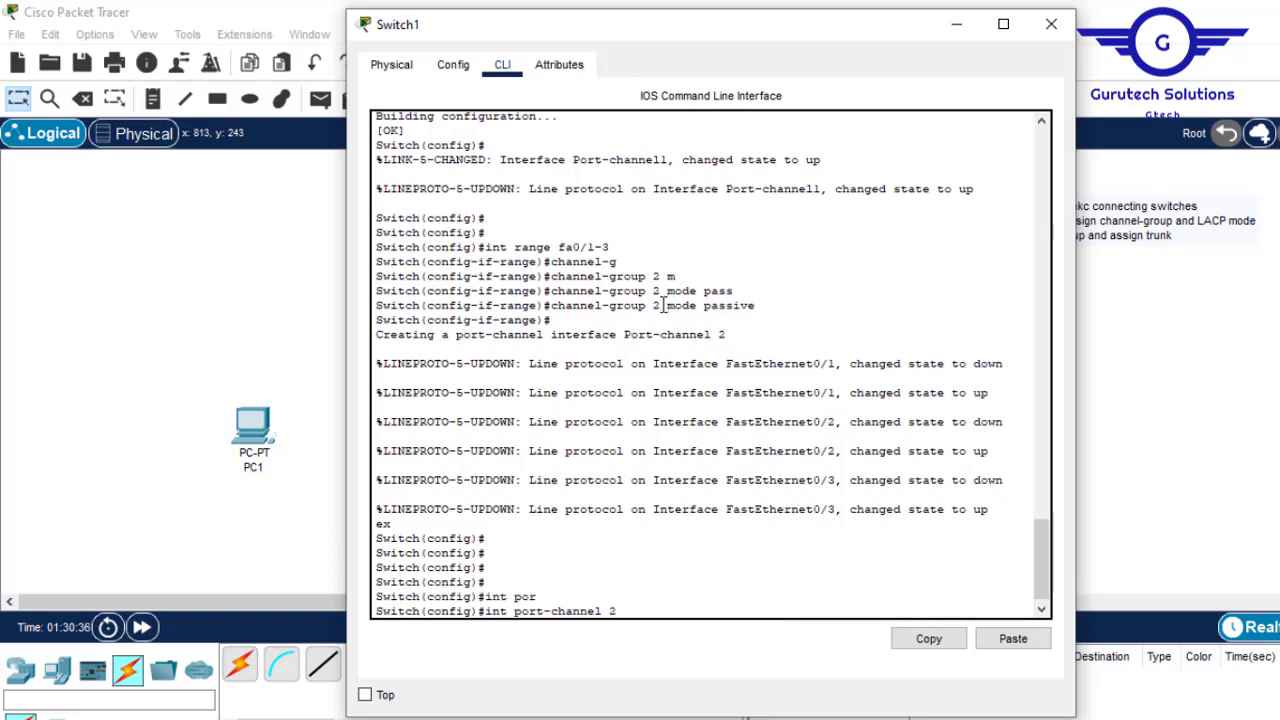
pyautogui.moveTo(663, 305); pyautogui.dragTo(656, 305)
pyautogui.moveTo(626, 611); pyautogui.dragTo(605, 611)
pyautogui.moveTo(665, 305); pyautogui.dragTo(652, 305)
pyautogui.click(629, 602)
pyautogui.press('Return')
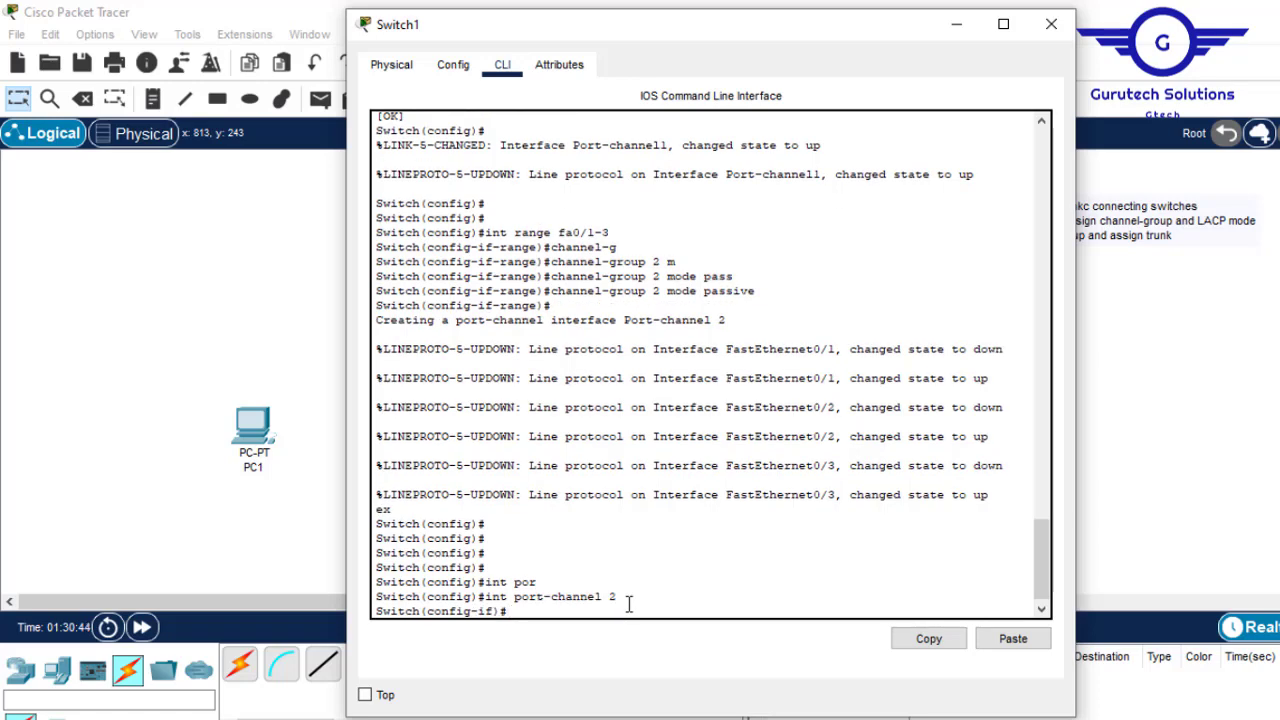
# Set Switch1's port-channel 2 interface to trunk mode with switchport mode trunk
pyautogui.write('switc')
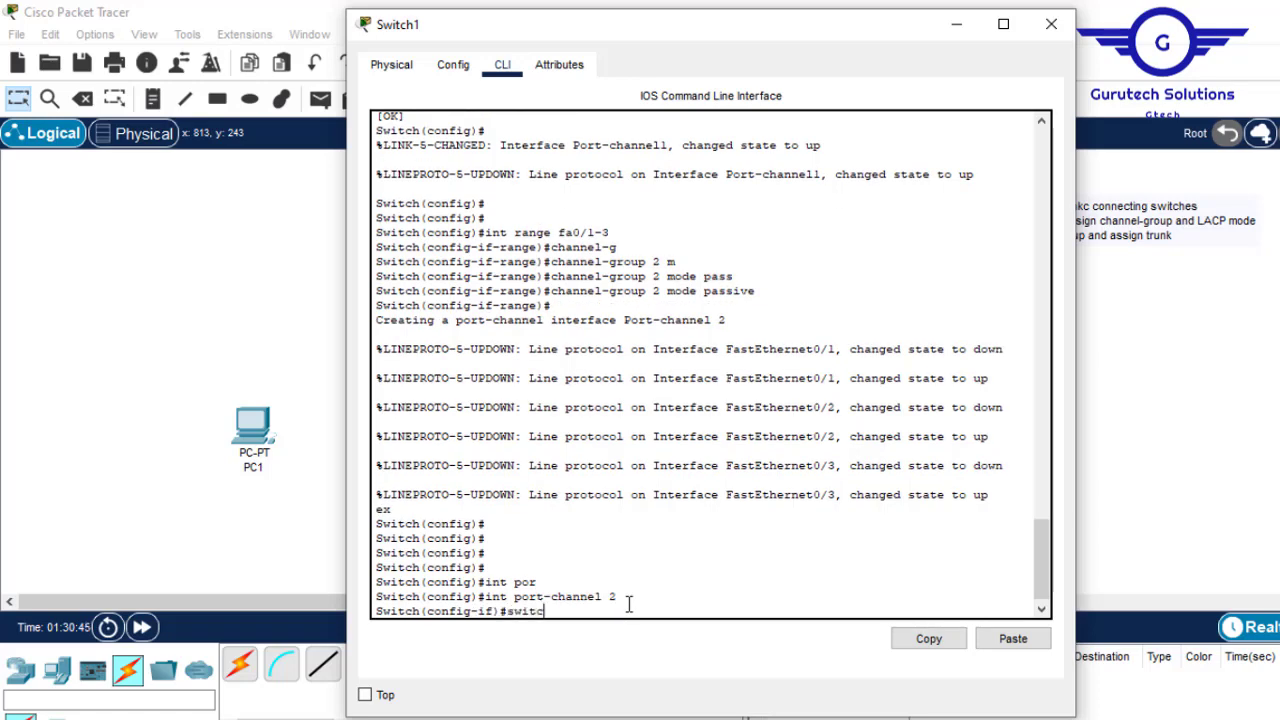
pyautogui.press('Tab')
pyautogui.write('m')
pyautogui.press('Tab')
pyautogui.write('tr')
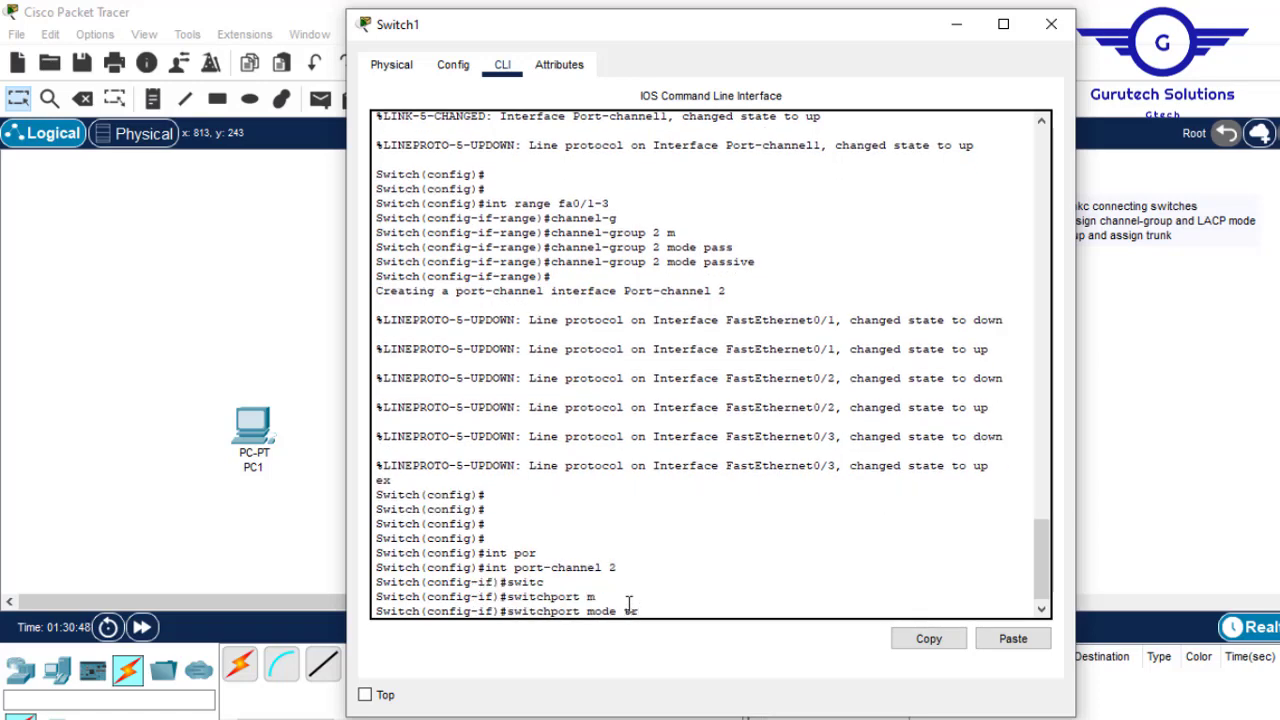
pyautogui.press('Tab')
pyautogui.press('Return')
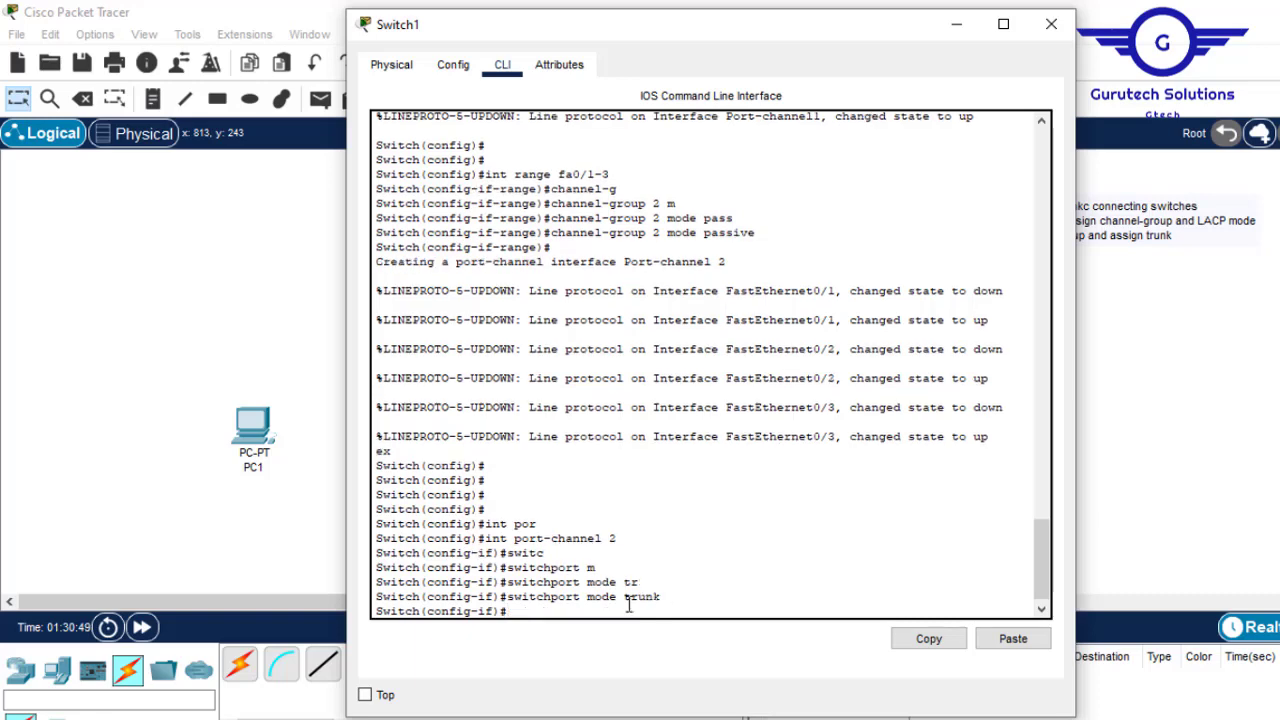
# Exit interface configuration on Switch1, save the configuration with do wr, and close the switch's window
pyautogui.write('ex')
pyautogui.press('Return')
pyautogui.write('do wr')
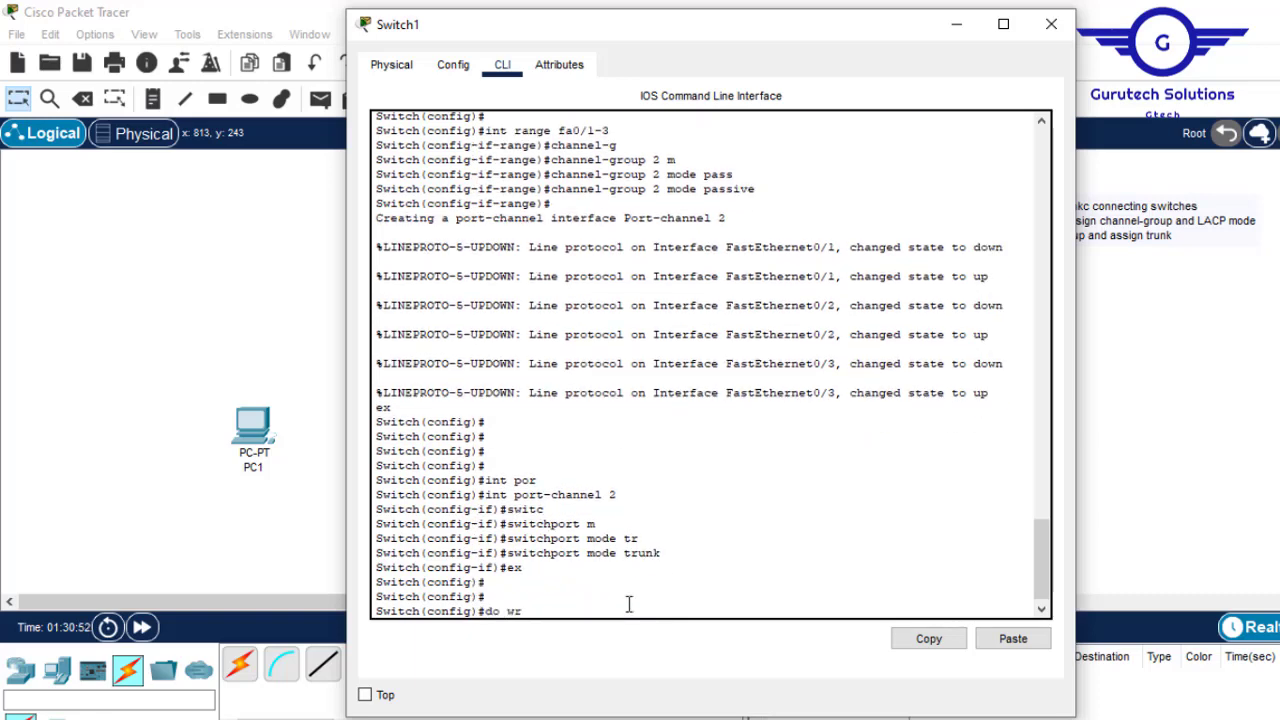
pyautogui.press('Return')
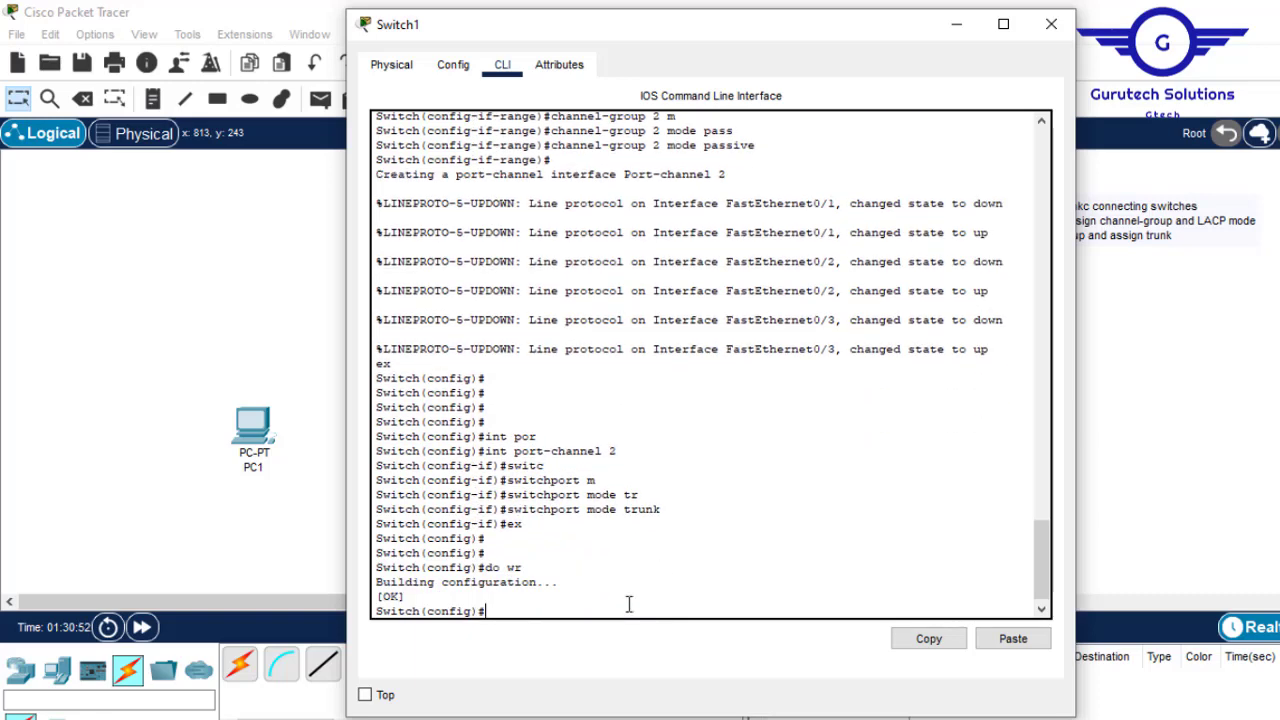
pyautogui.click(1051, 24)
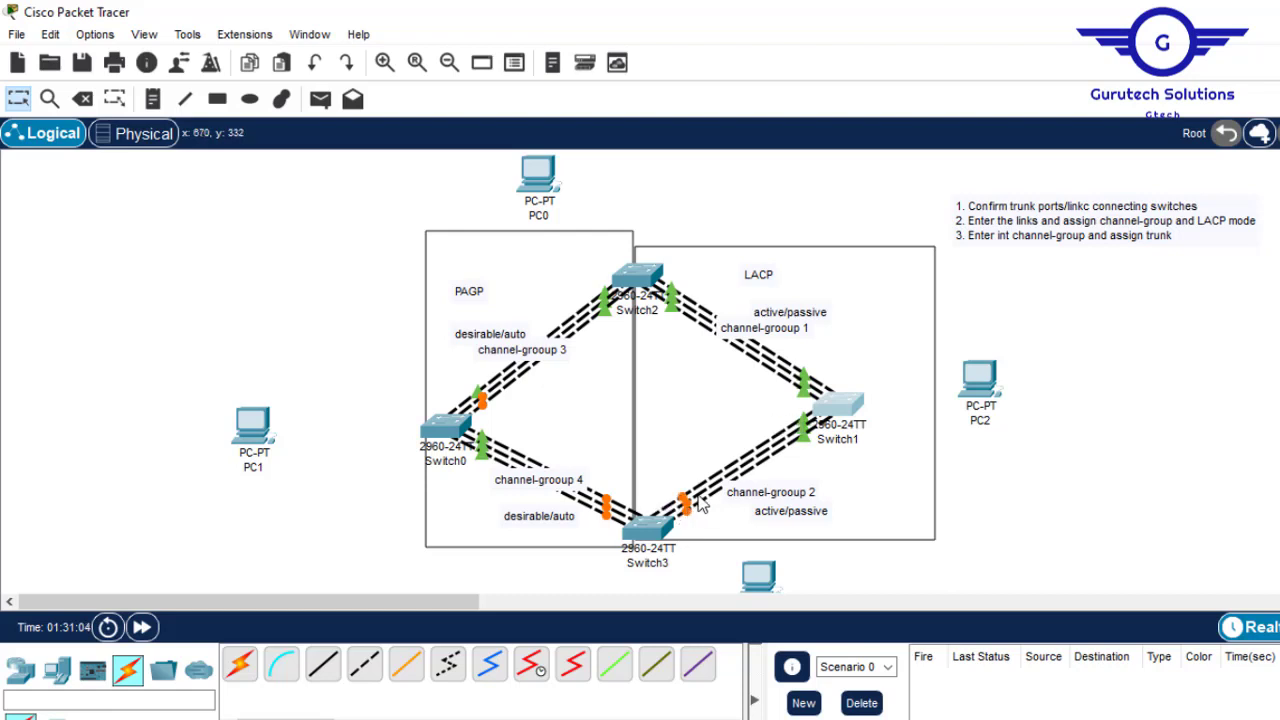
# Open Switch3's command line, enter privileged mode with en, and begin the command for global configuration mode
pyautogui.click(652, 528)
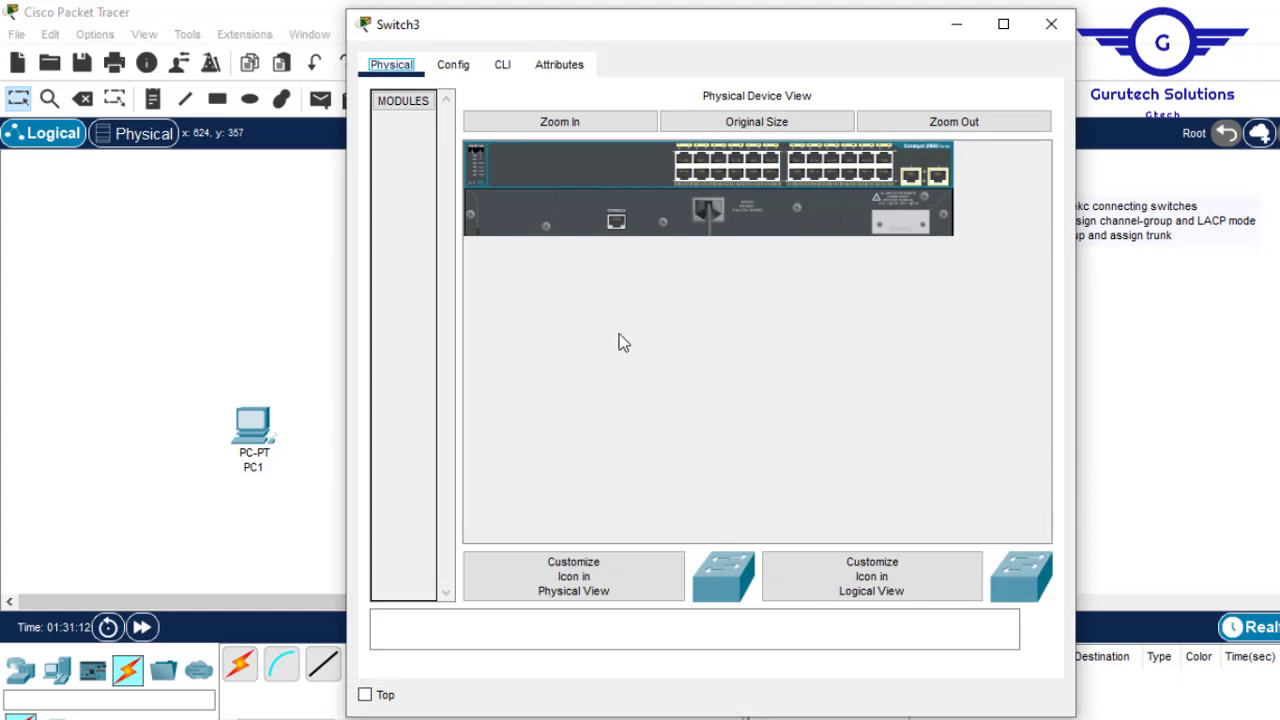
pyautogui.click(503, 64)
pyautogui.press('Return')
pyautogui.press('Return')
pyautogui.press('Return')
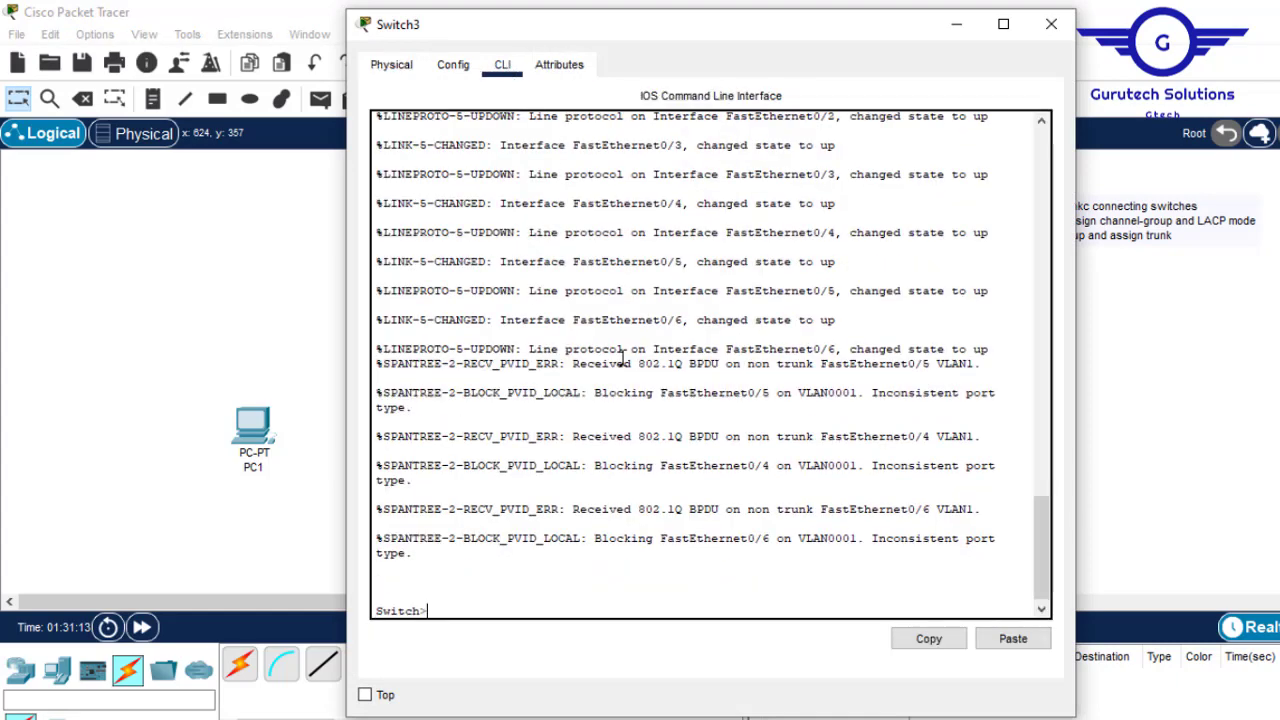
pyautogui.write('e')
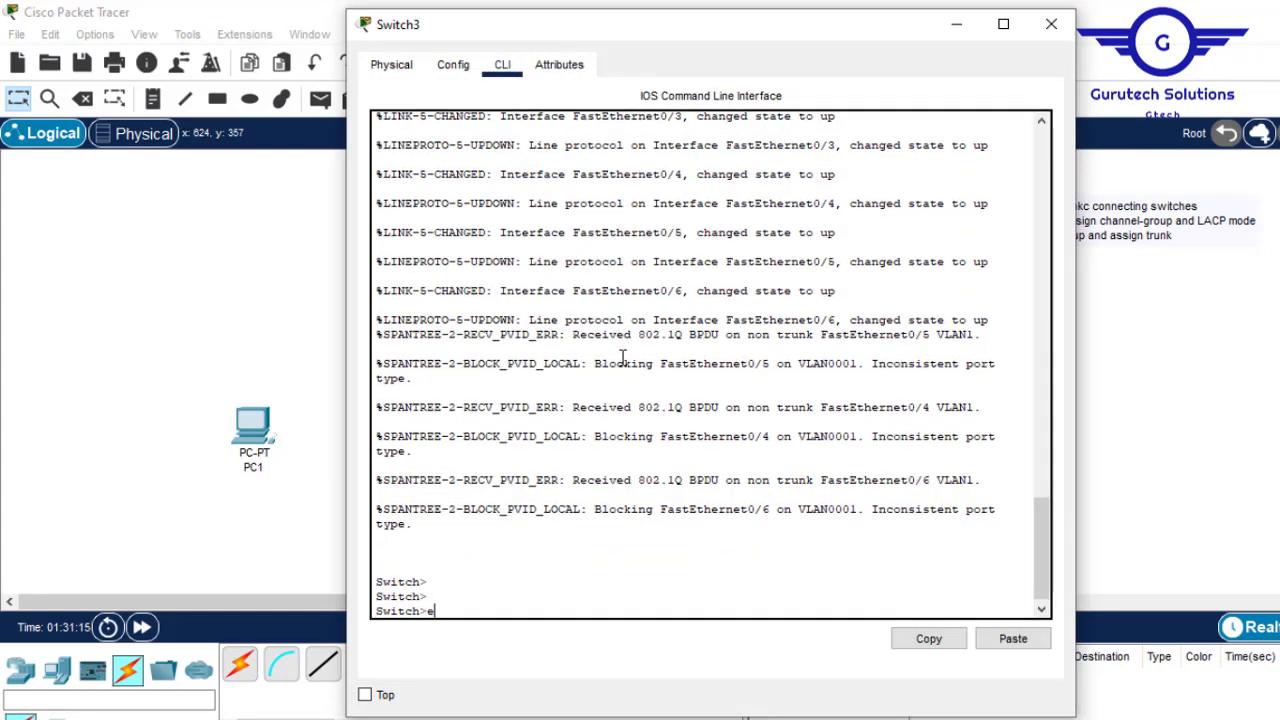
pyautogui.write('n')
pyautogui.press('Return')
pyautogui.write('con')
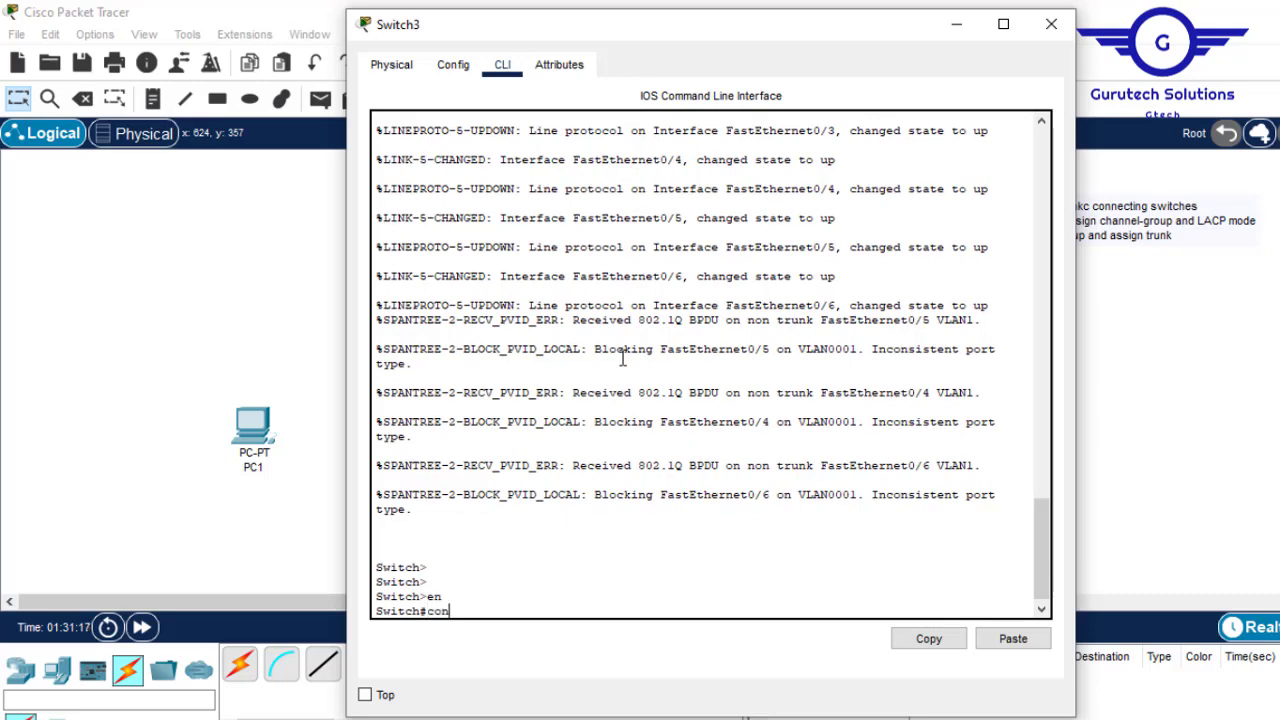
# Enter global configuration mode on Switch3 with conf t
pyautogui.write('f t')
pyautogui.press('Return')
pyautogui.press('Return')
pyautogui.press('Return')
pyautogui.press('Return')
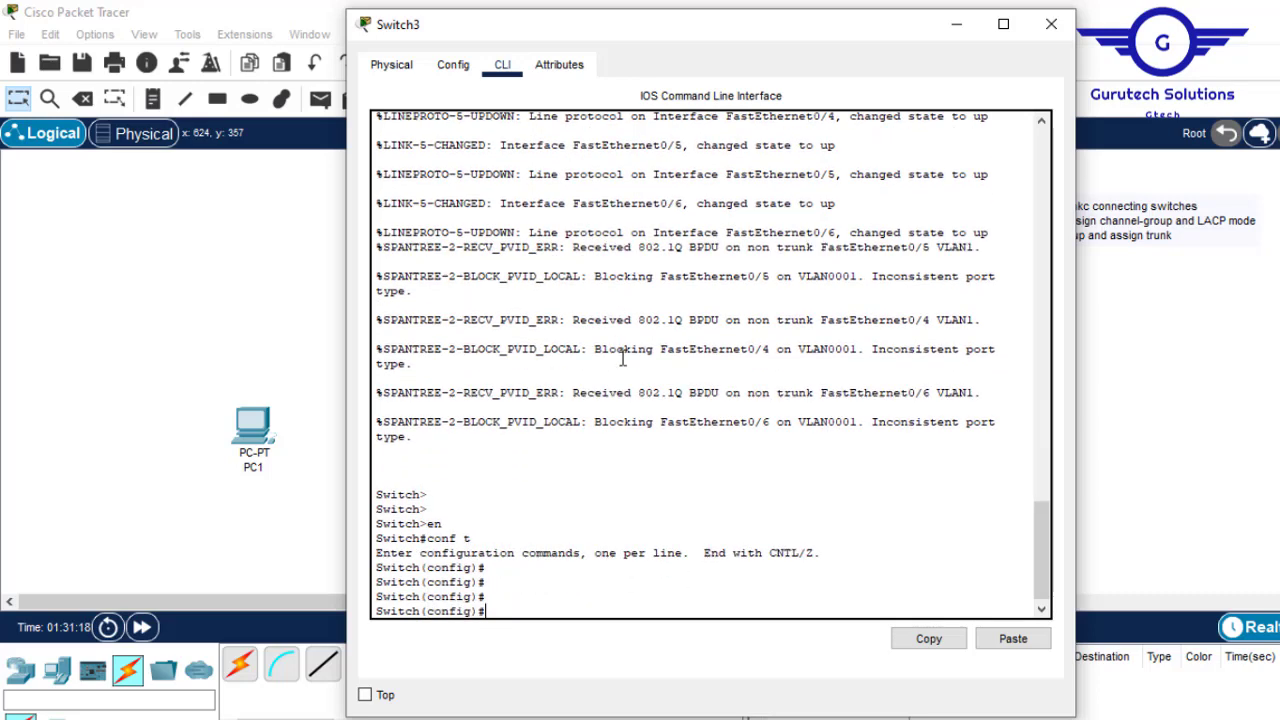
# Open the interface range fa0/4-6 on Switch3 for configuration
pyautogui.write('int rang')
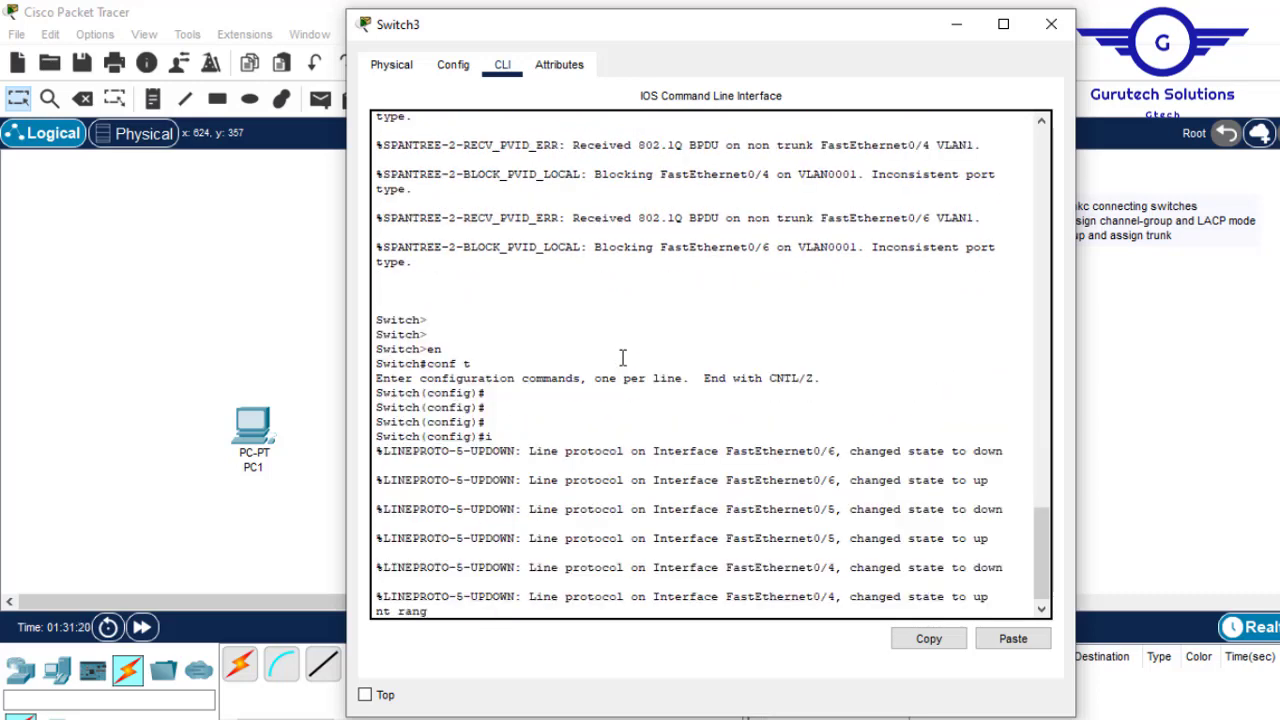
pyautogui.write('e fa0/4-6')
pyautogui.press('Return')
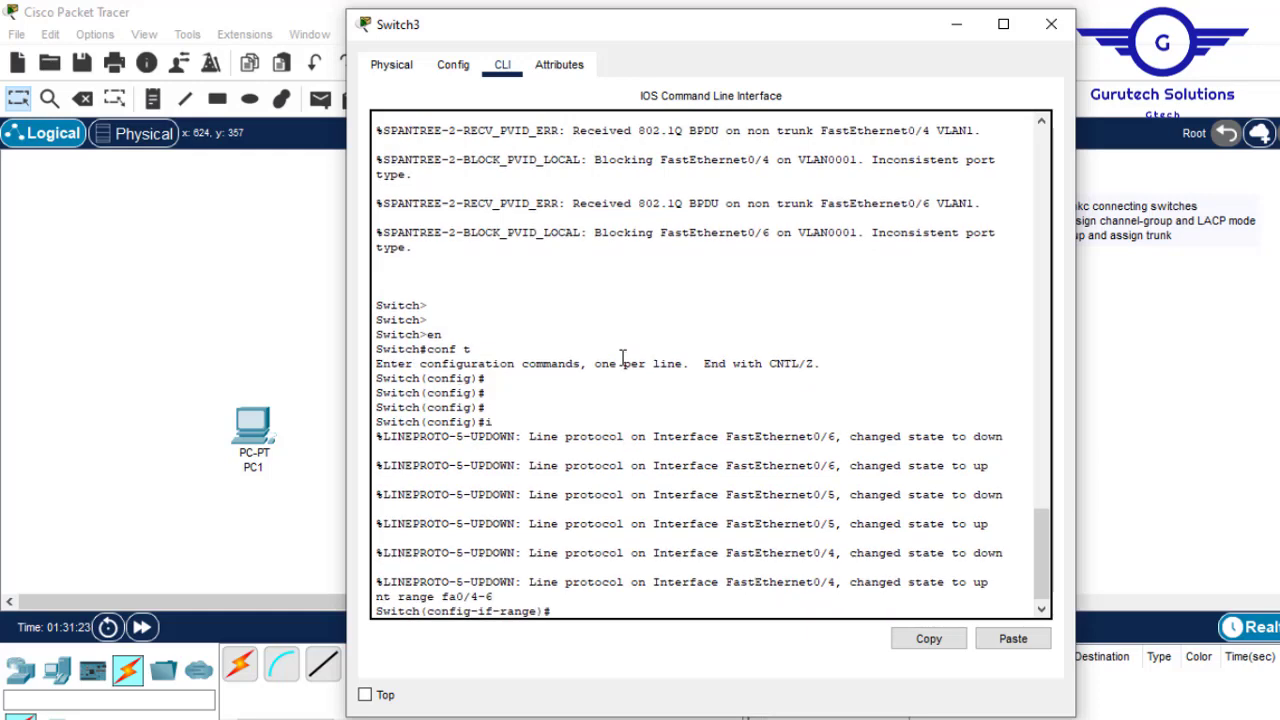
pyautogui.press('Return')
pyautogui.press('Return')
pyautogui.press('Return')
pyautogui.press('Return')
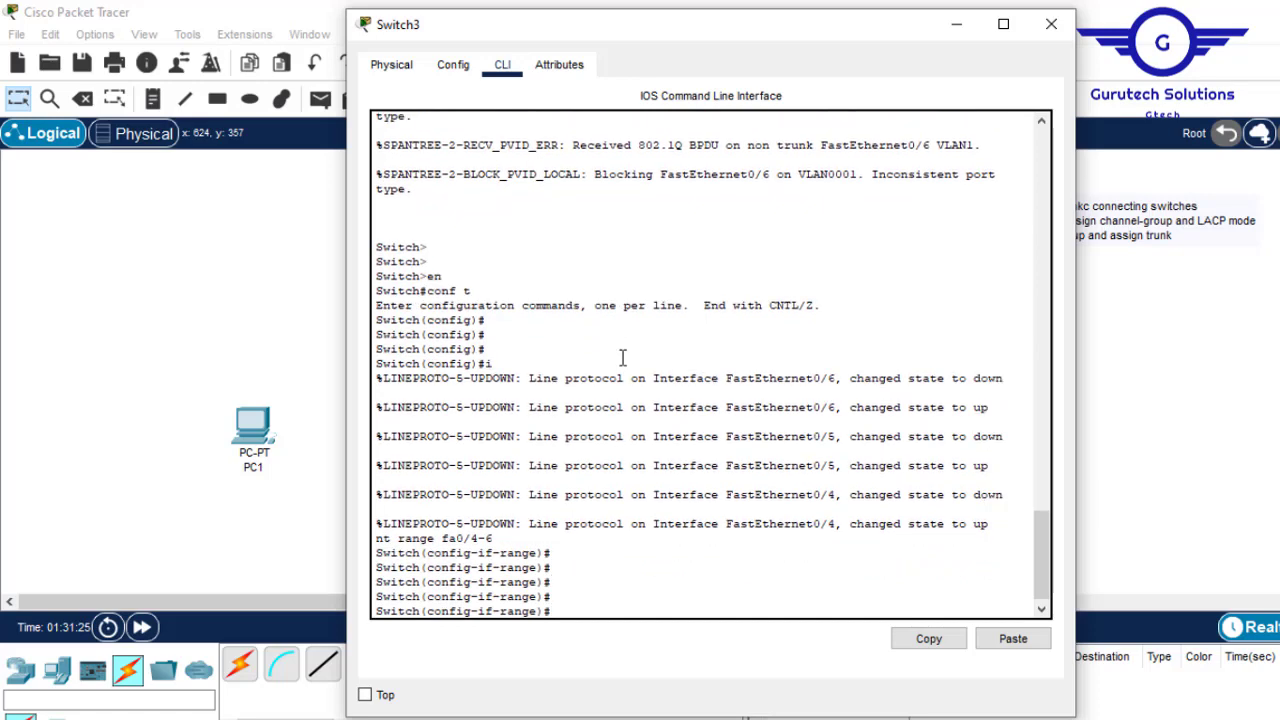
pyautogui.press('Up')
pyautogui.press('Return')
pyautogui.press('Return')
pyautogui.press('Return')
pyautogui.press('Return')
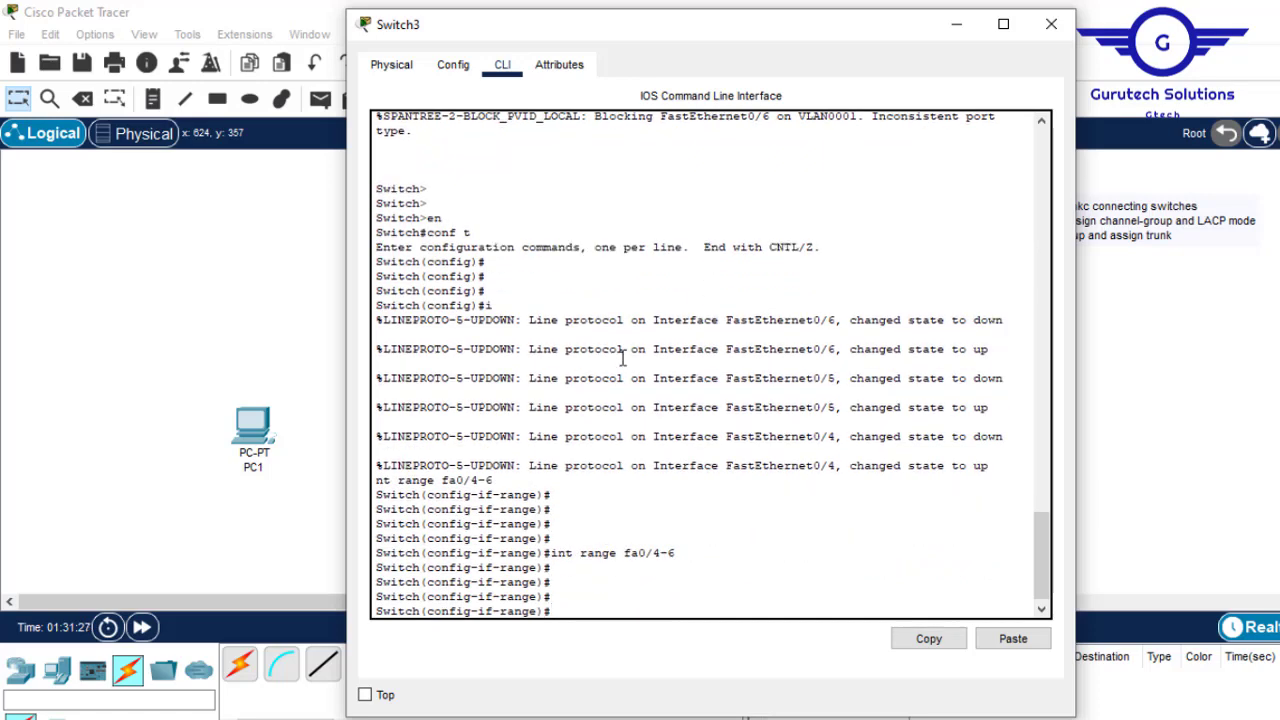
# Assign Switch3's interfaces fa0/4-6 to channel-group 2 in LACP active mode, checking the group number against the topology labels
pyautogui.write('channel-g')
pyautogui.press('Tab')
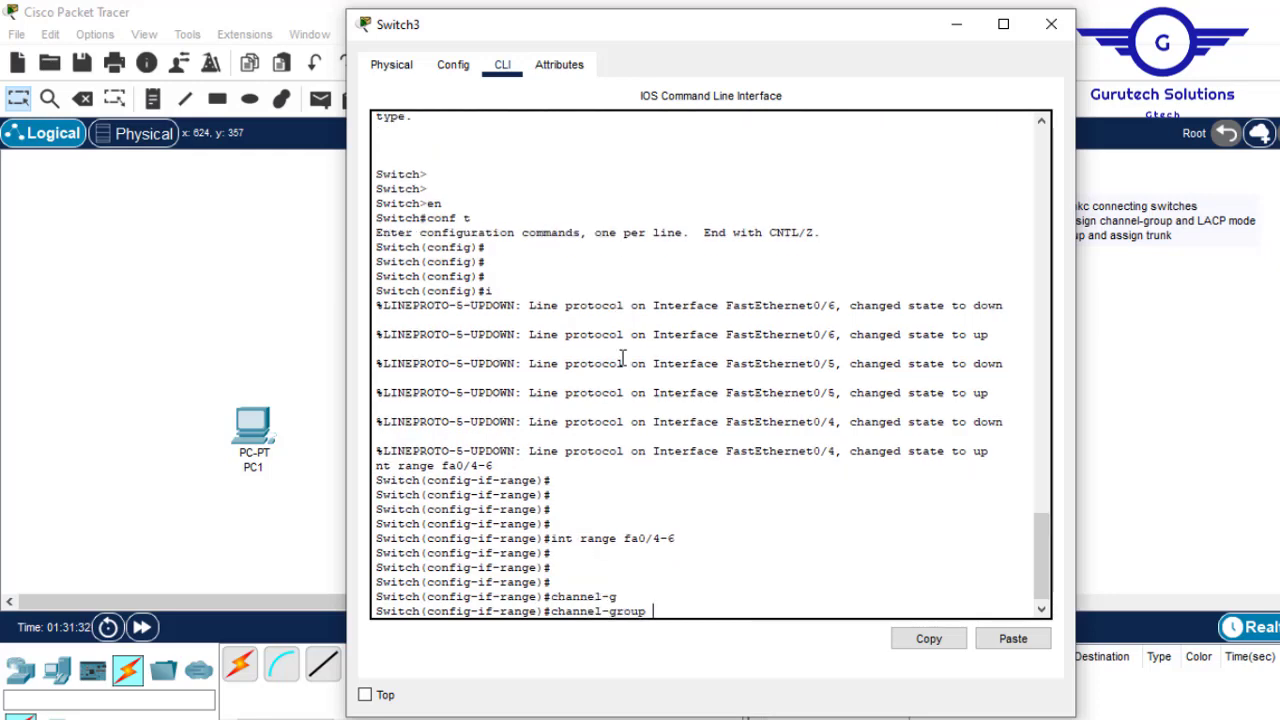
pyautogui.write('3')
pyautogui.click(957, 26)
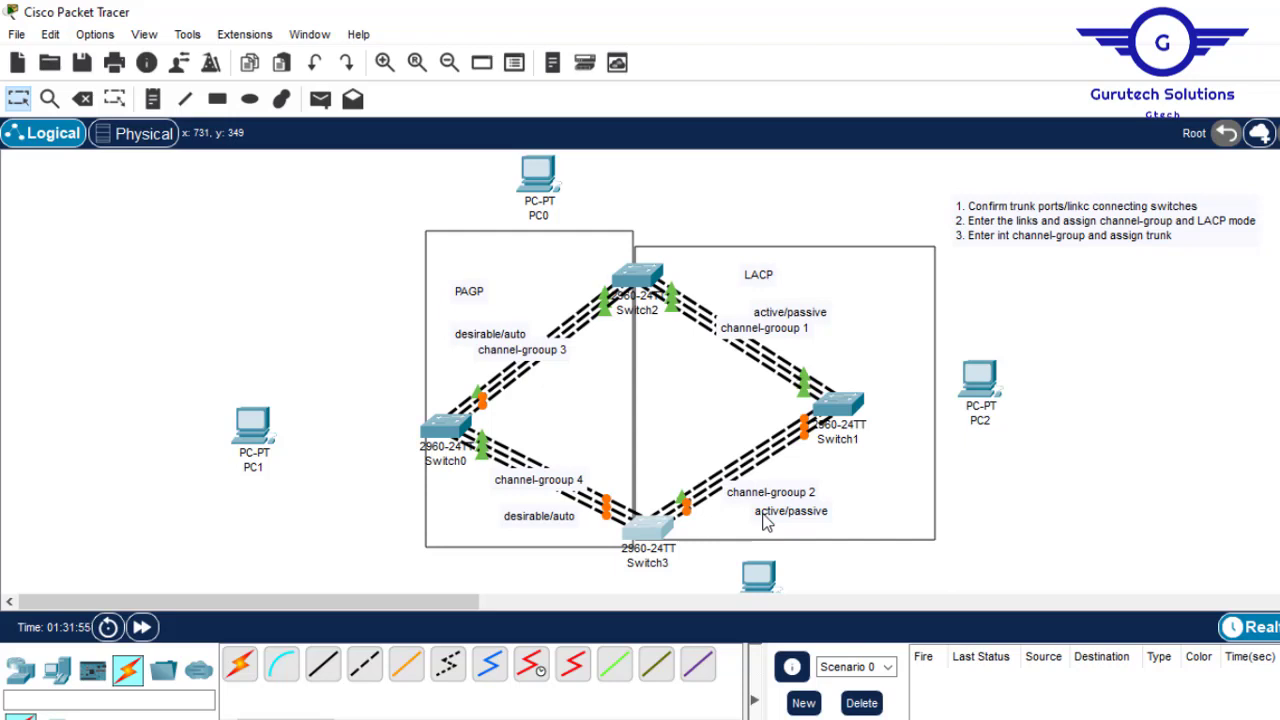
pyautogui.click(648, 528)
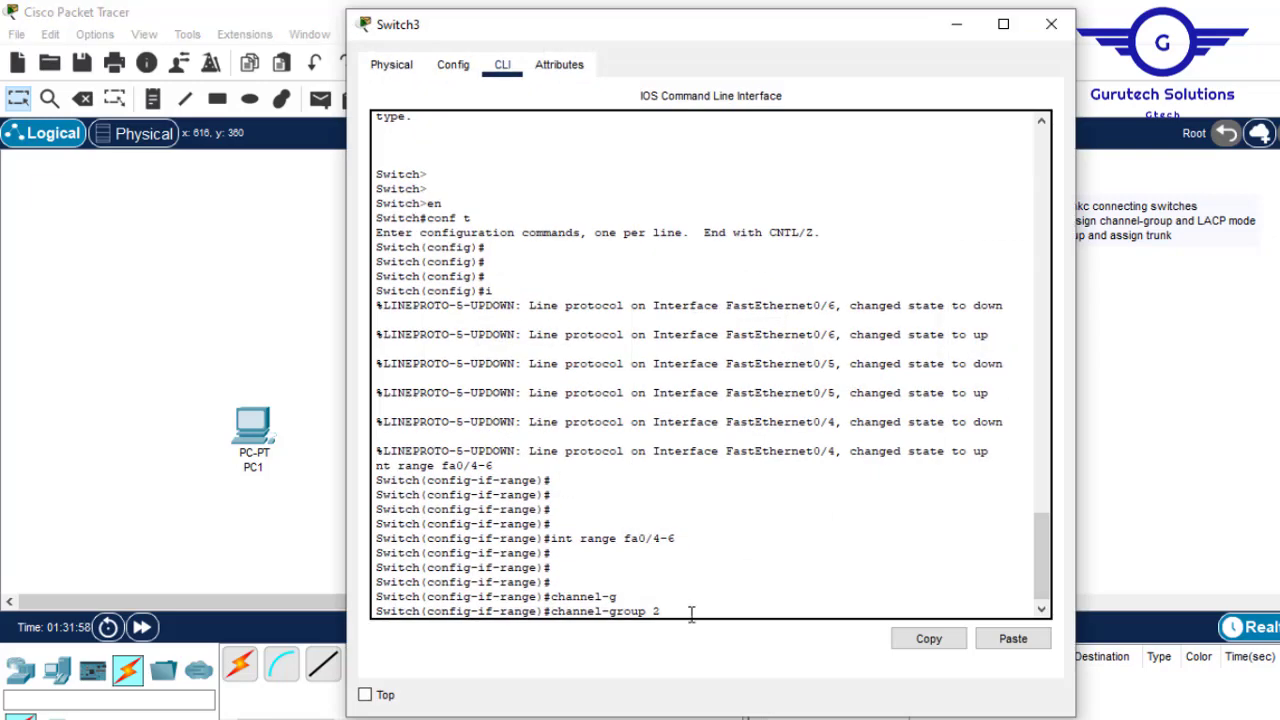
pyautogui.write('mp')
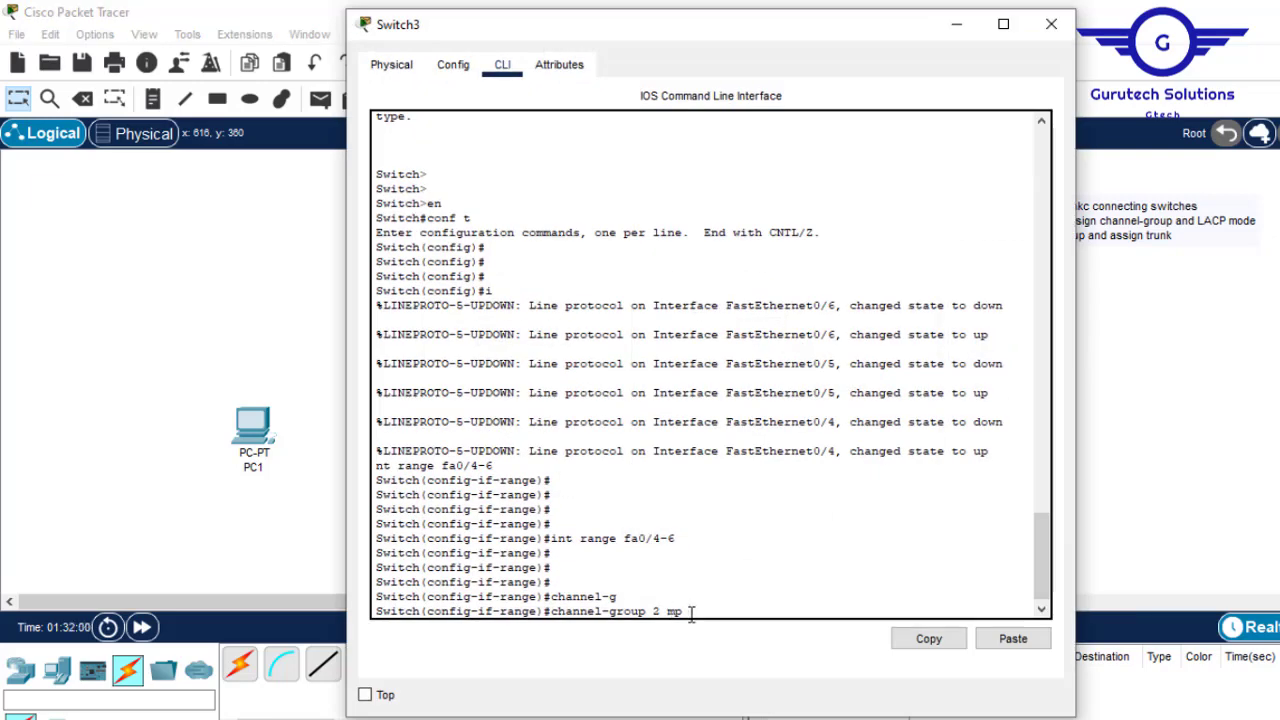
pyautogui.press('BackSpace')
pyautogui.write('od')
pyautogui.press('Tab')
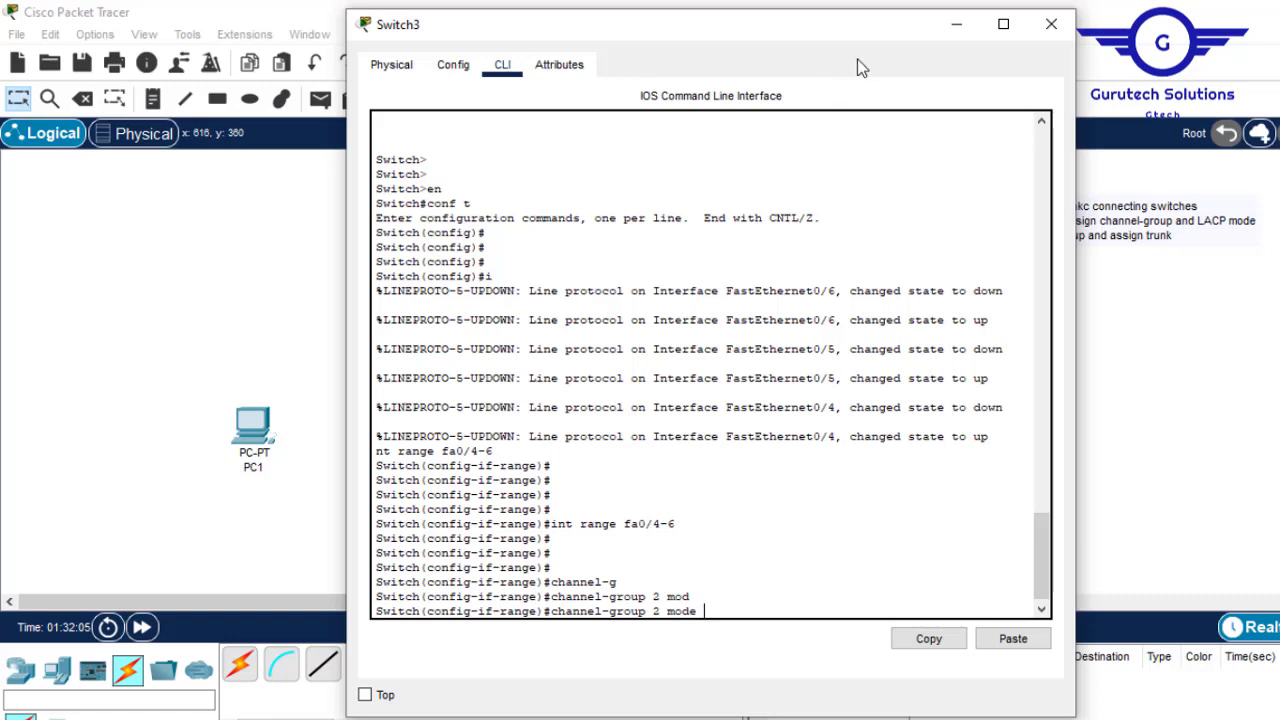
pyautogui.write('act')
pyautogui.press('Tab')
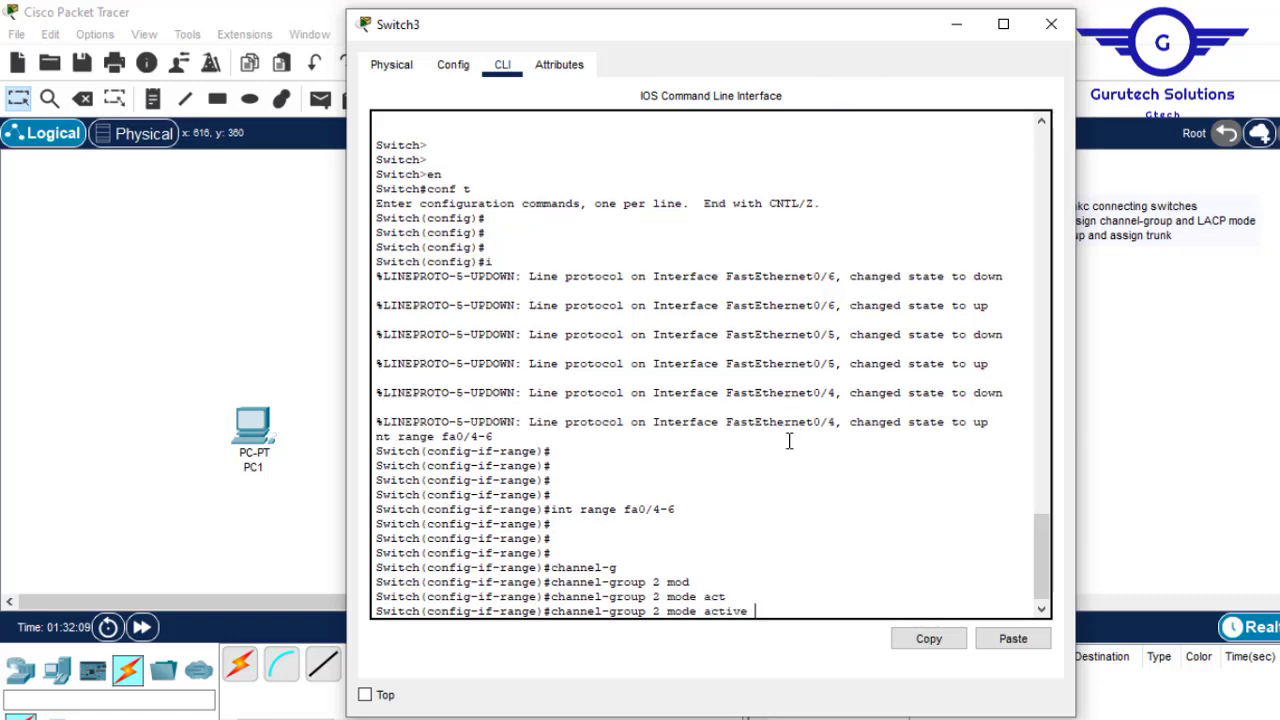
pyautogui.press('Return')
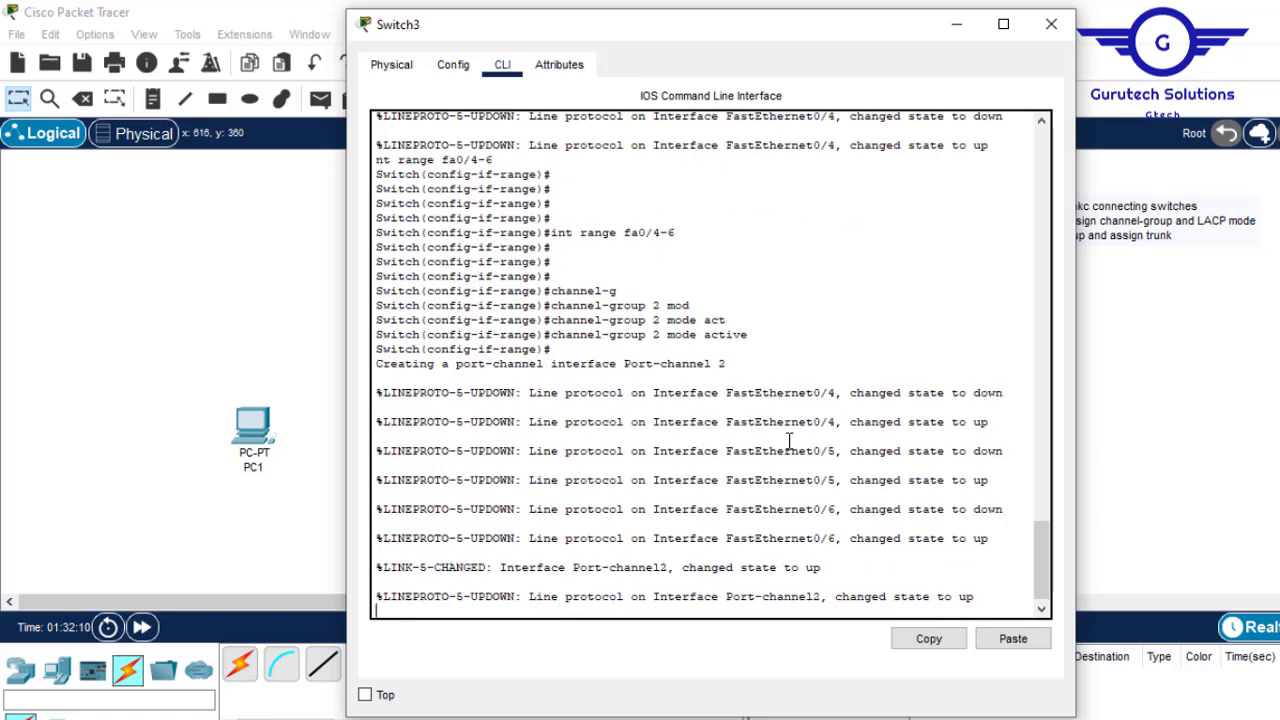
pyautogui.press('Return')
pyautogui.press('Return')
pyautogui.press('Return')
# Exit the interface range configuration and enter the port-channel 2 interface on Switch3
pyautogui.write('ex')
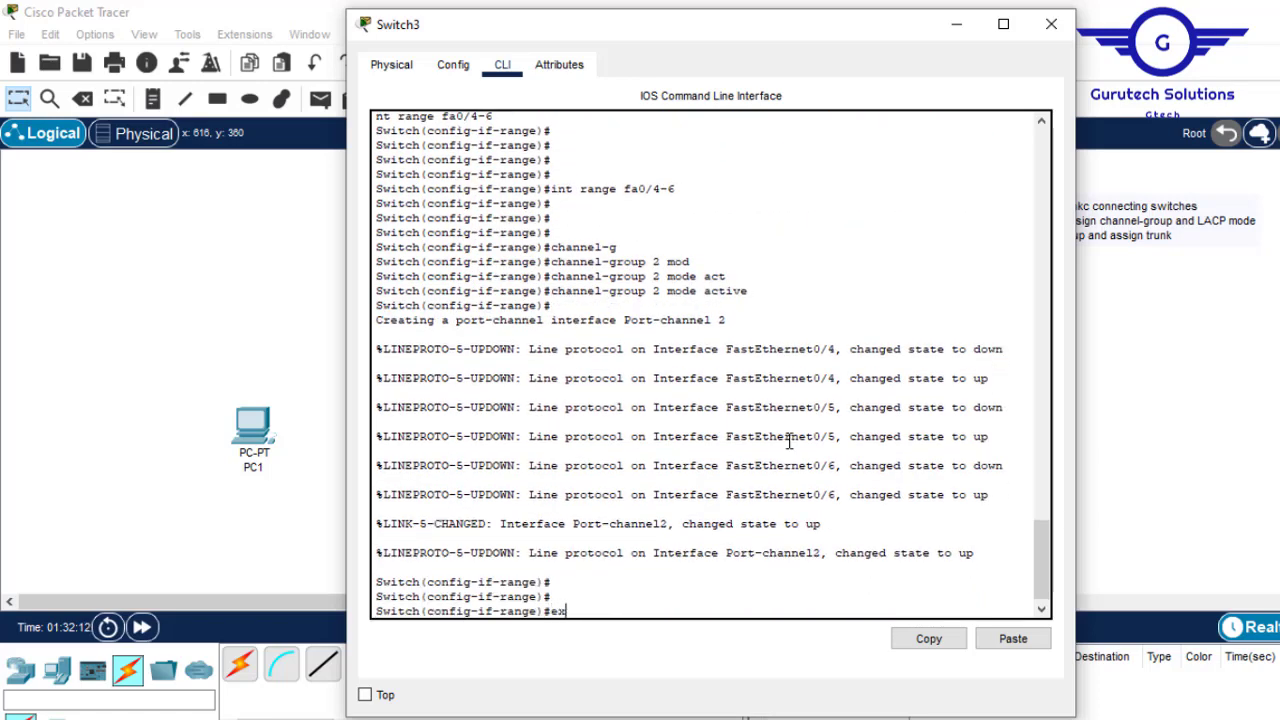
pyautogui.write('it')
pyautogui.press('Return')
pyautogui.press('Return')
pyautogui.press('Return')
pyautogui.press('Return')
pyautogui.write('in')
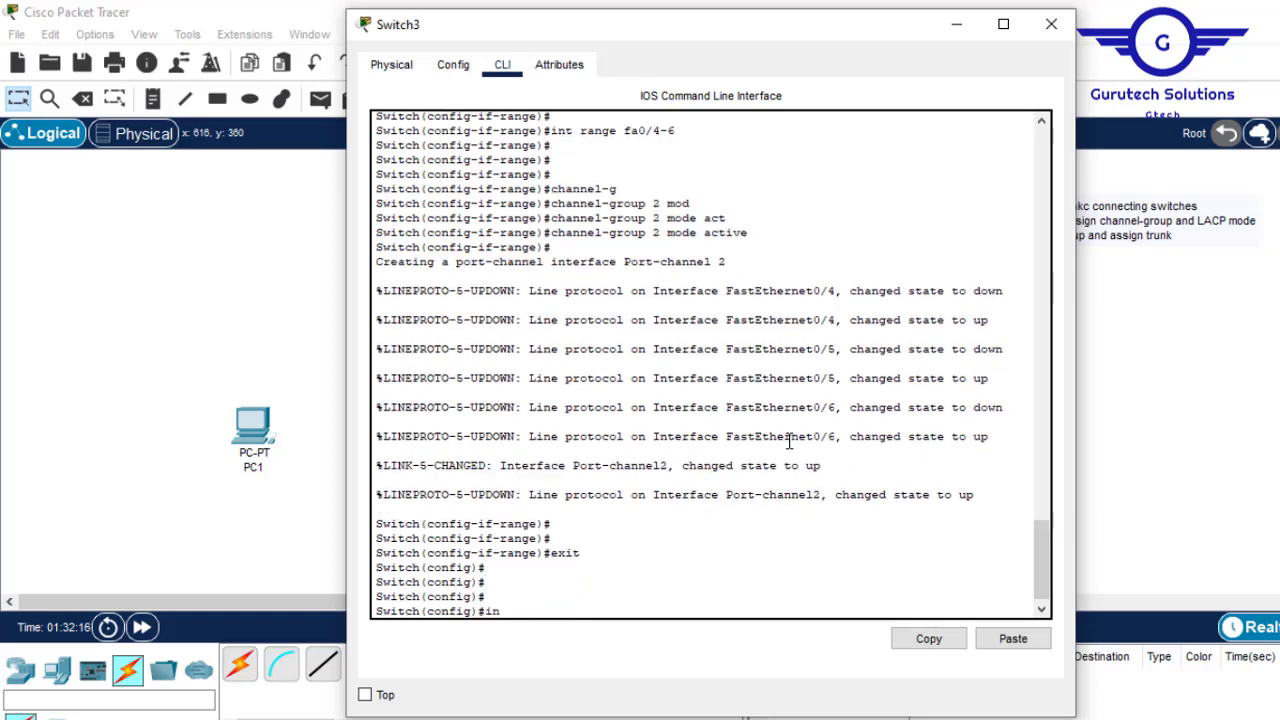
pyautogui.write('t port')
pyautogui.press('Tab')
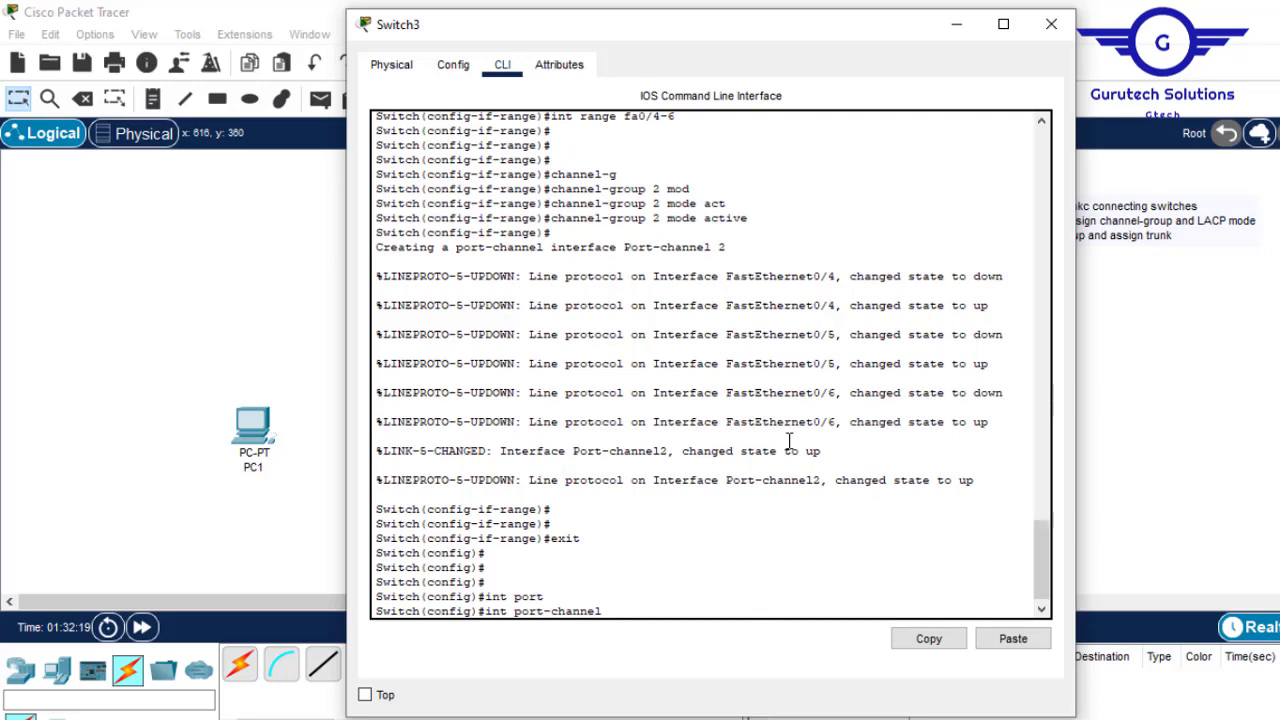
pyautogui.write('2')
pyautogui.press('Return')
# Set the port-channel 2 interface to switchport mode trunk
pyautogui.write('swit')
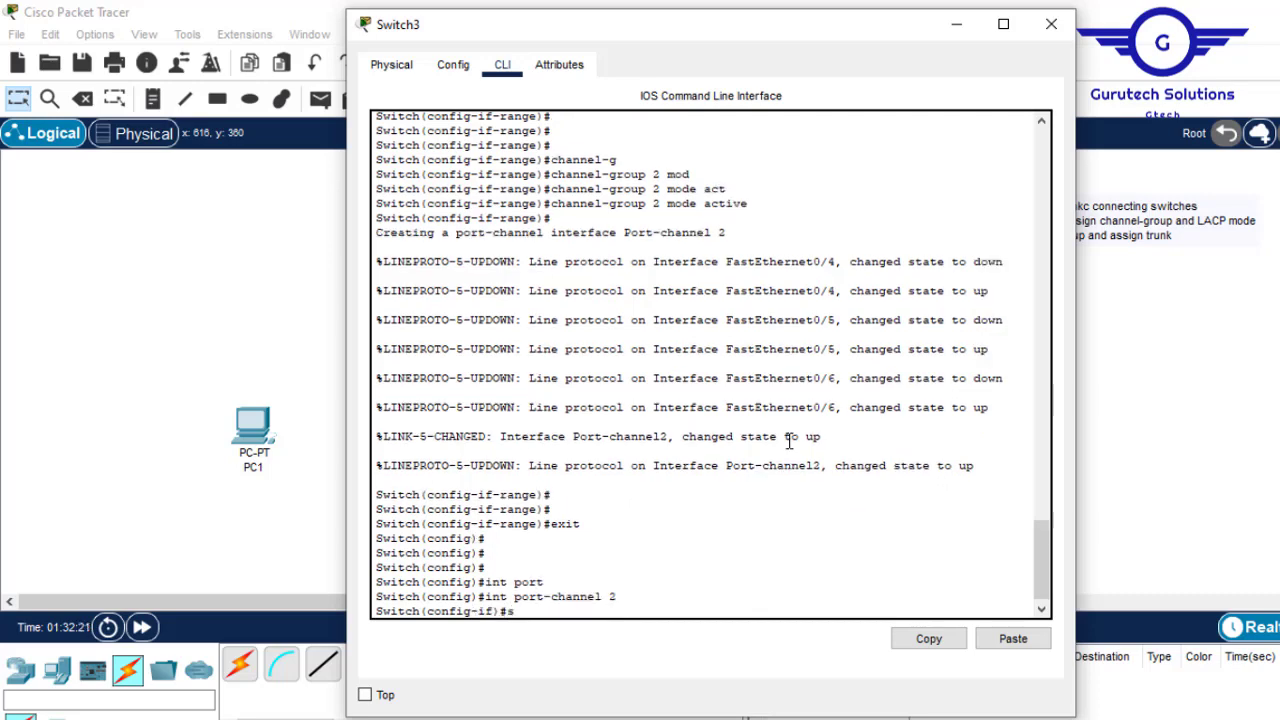
pyautogui.press('Tab')
pyautogui.write('m')
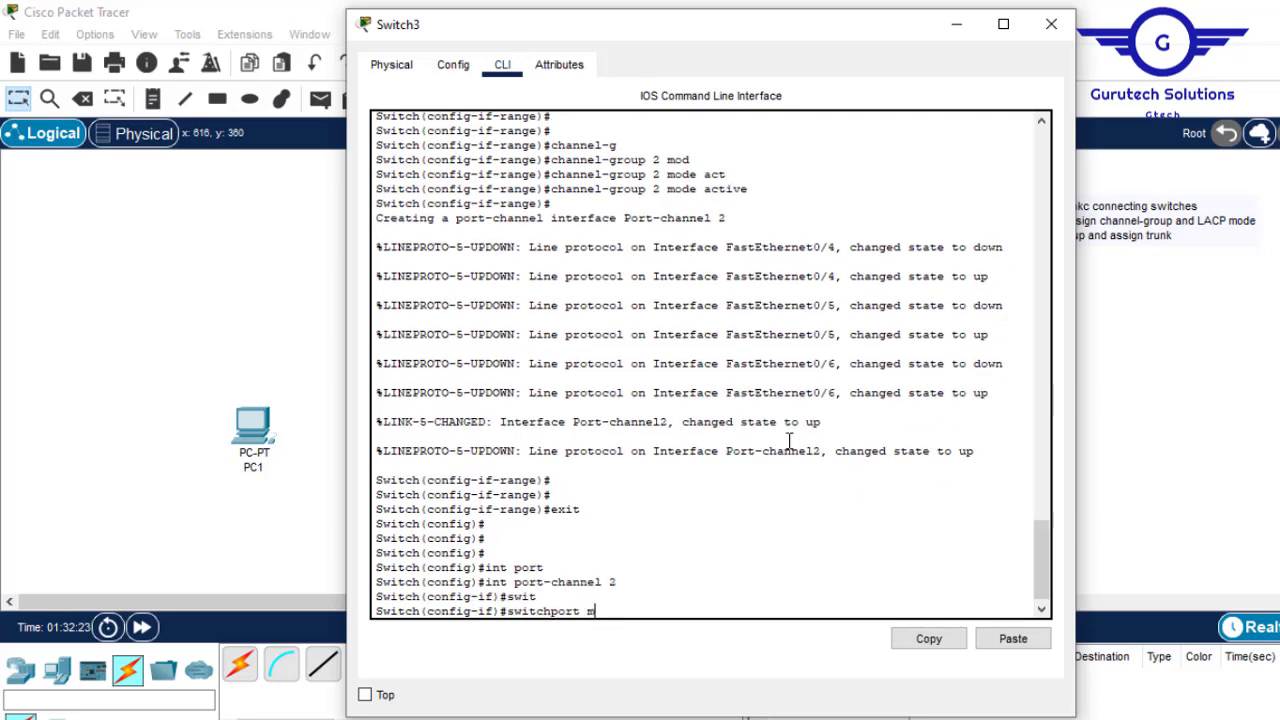
pyautogui.press('Tab')
pyautogui.write('tr')
pyautogui.press('Tab')
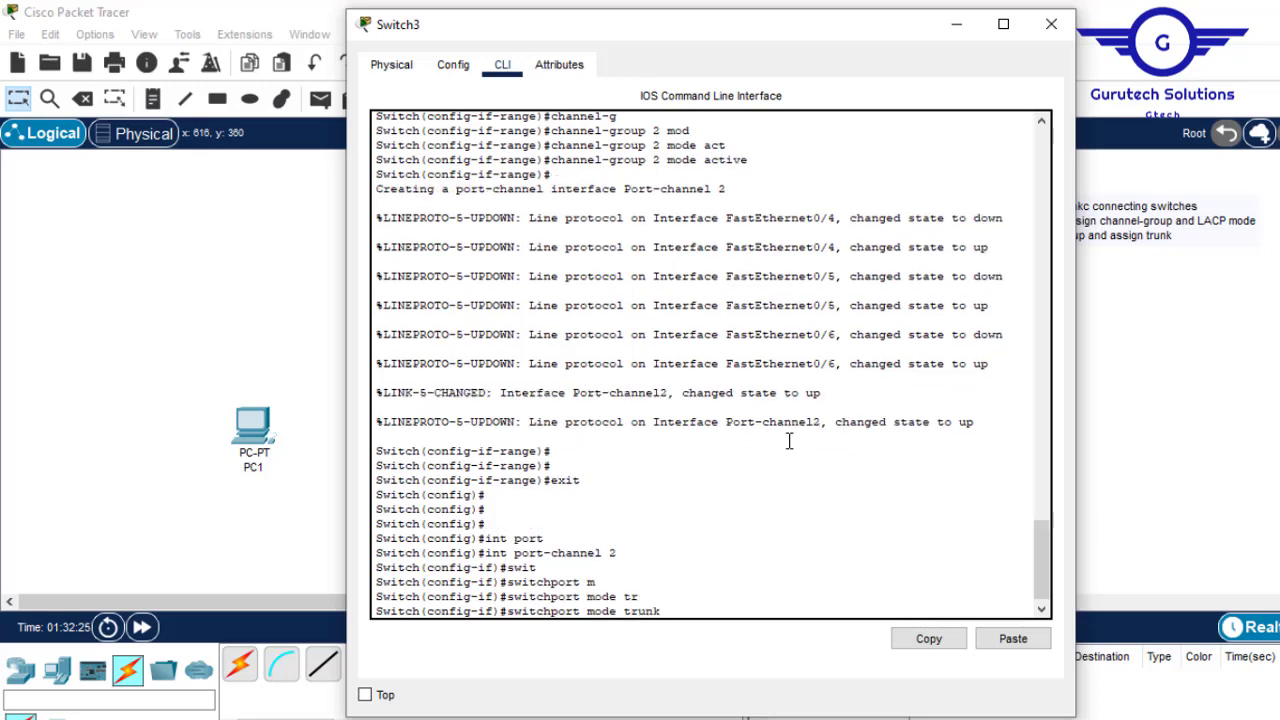
pyautogui.press('Return')
# Save Switch3's running configuration with do wr and close its window
pyautogui.write('do wer')
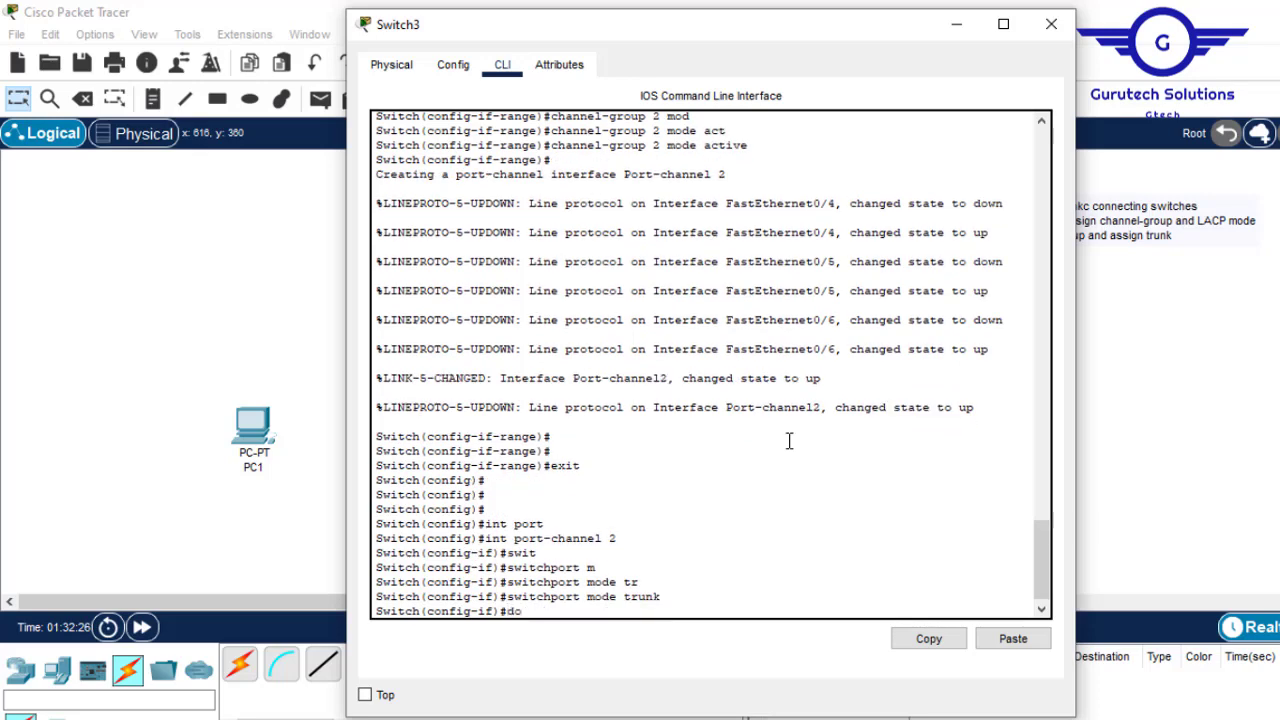
pyautogui.press('BackSpace')
pyautogui.press('BackSpace')
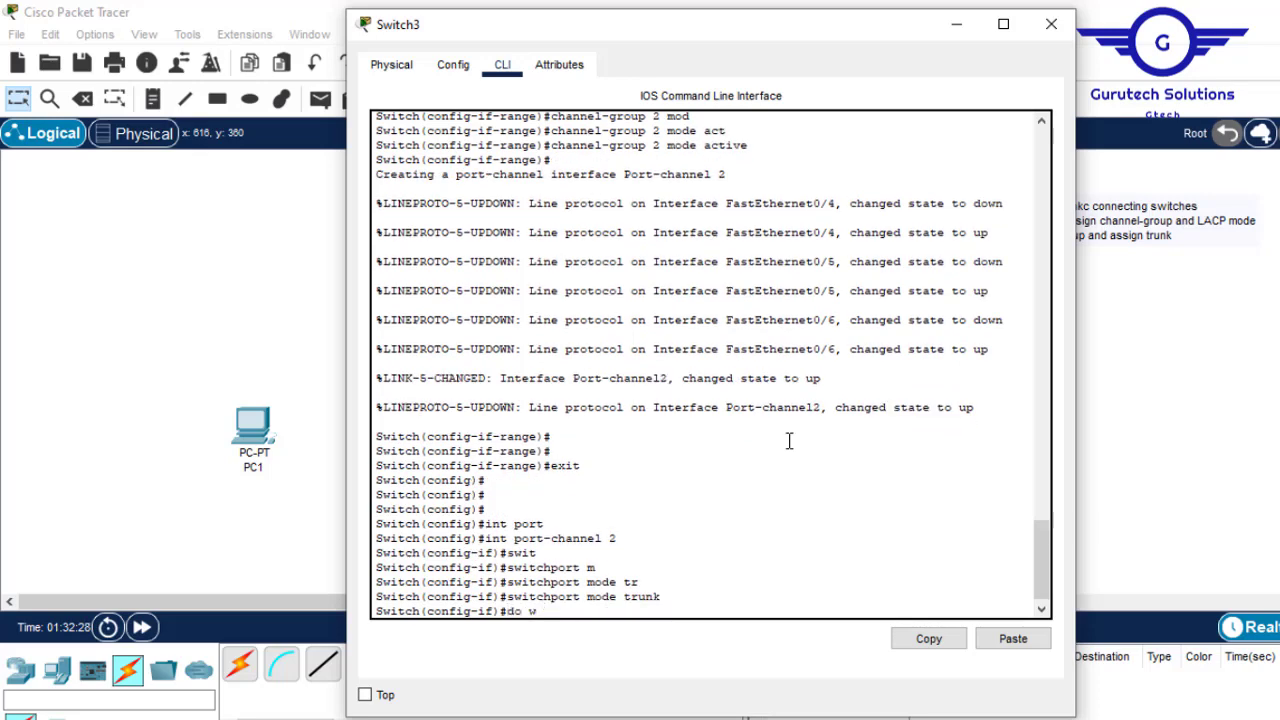
pyautogui.write('r')
pyautogui.press('Return')
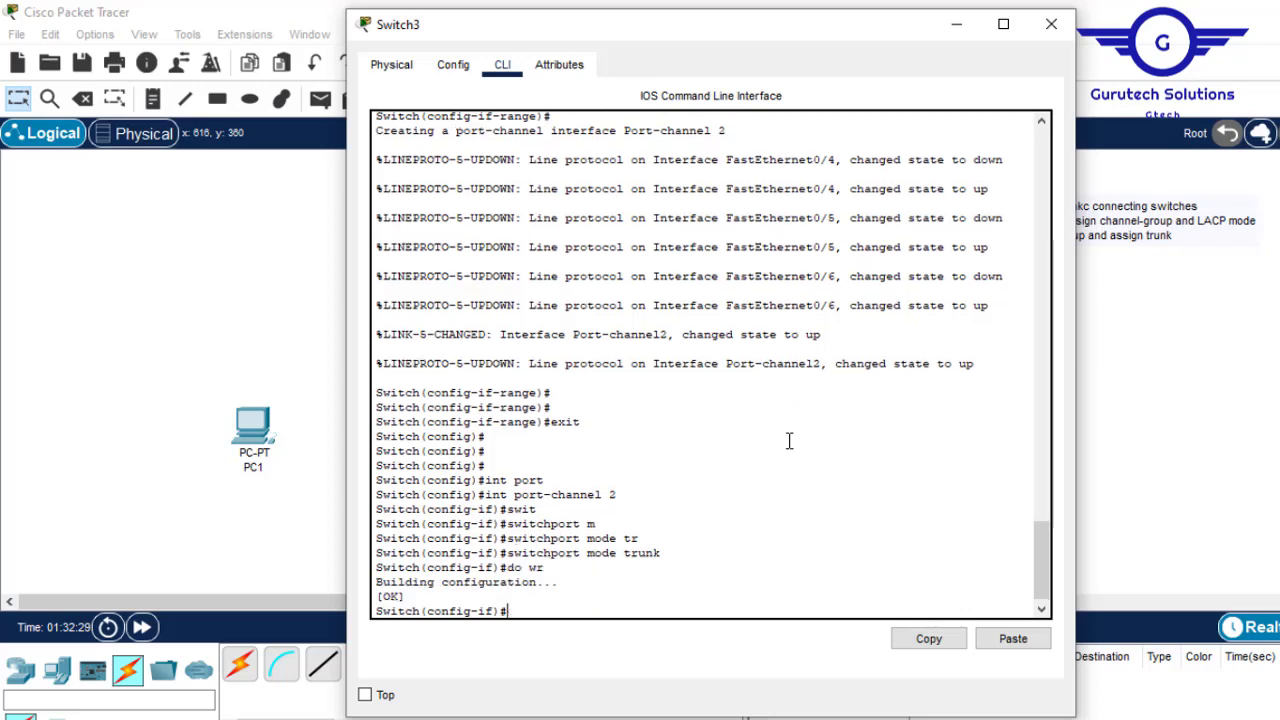
pyautogui.click(1051, 23)
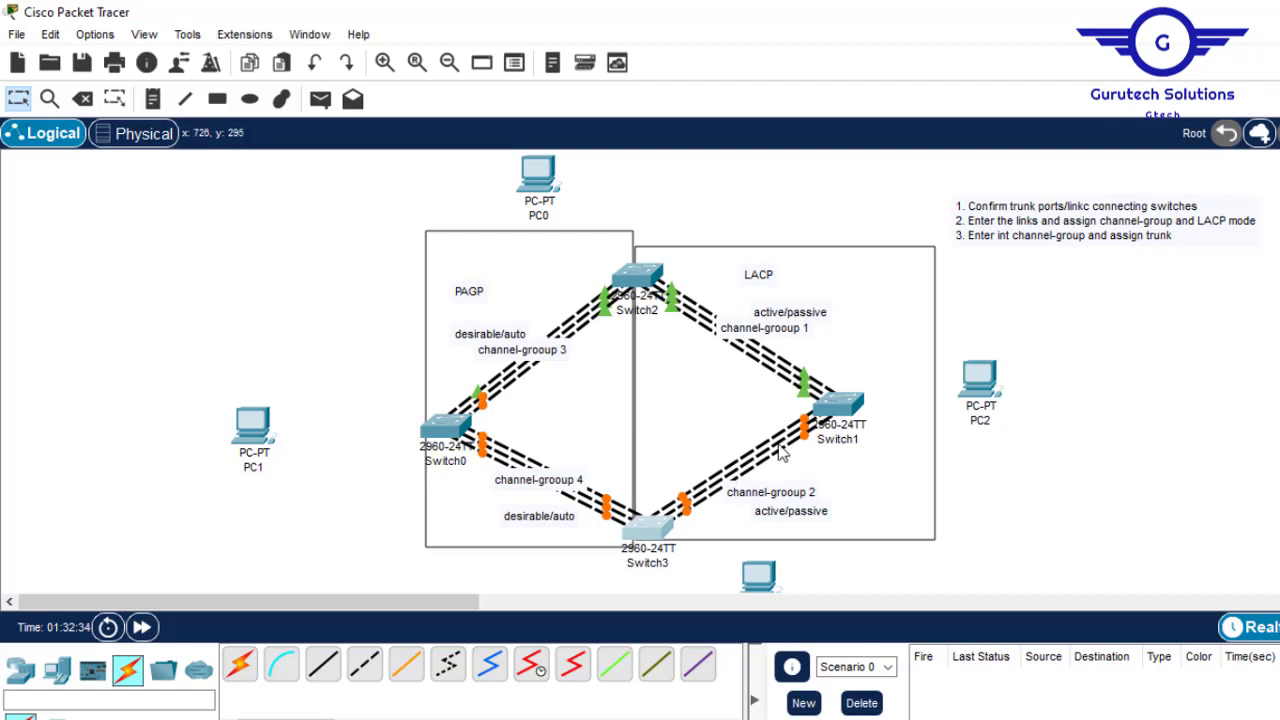
# Move the three-line note with the EtherChannel instructions slightly up and to the left in the workspace, then deselect it
pyautogui.moveTo(818, 430)
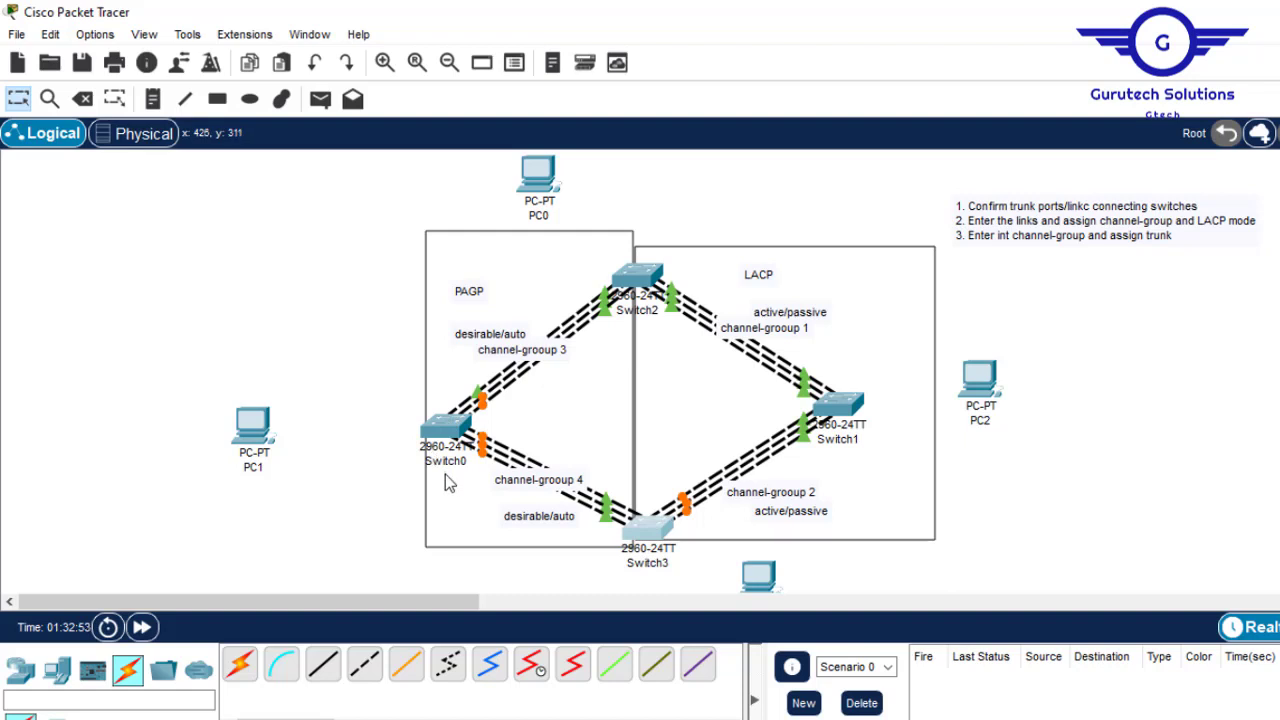
pyautogui.click(1076, 222)
pyautogui.moveTo(1076, 222); pyautogui.dragTo(1040, 210)
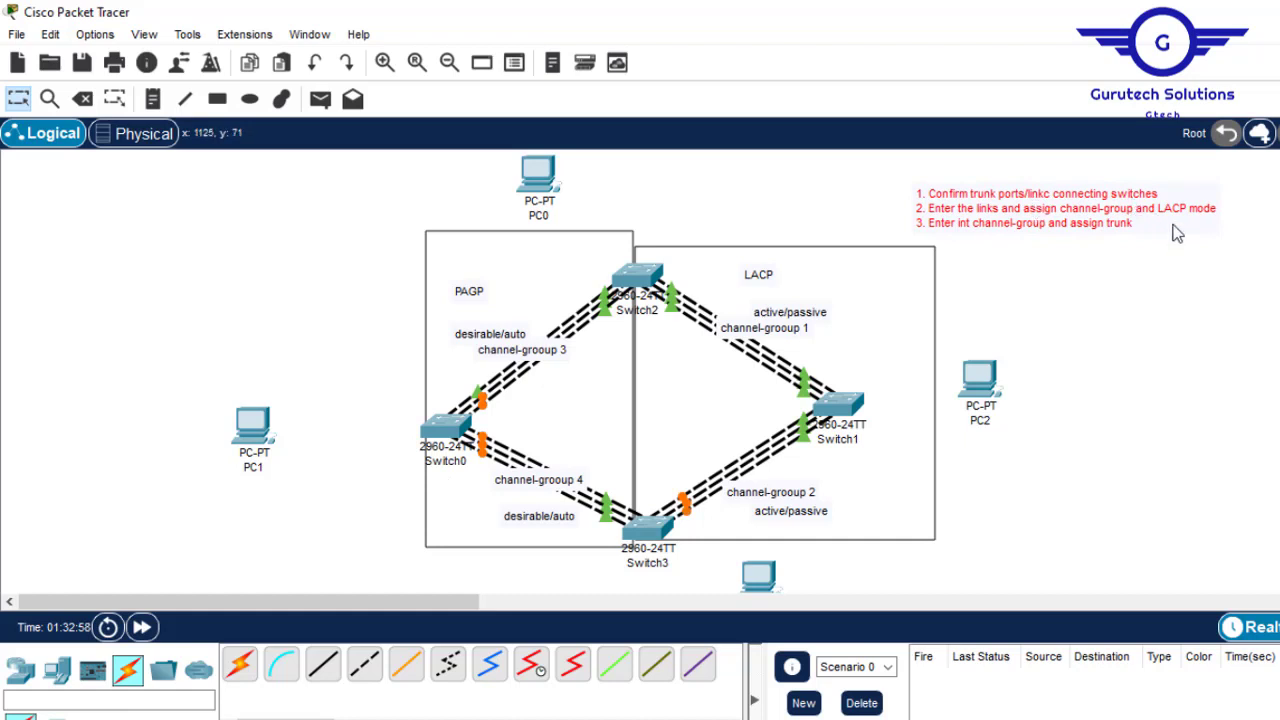
pyautogui.click(1177, 371)
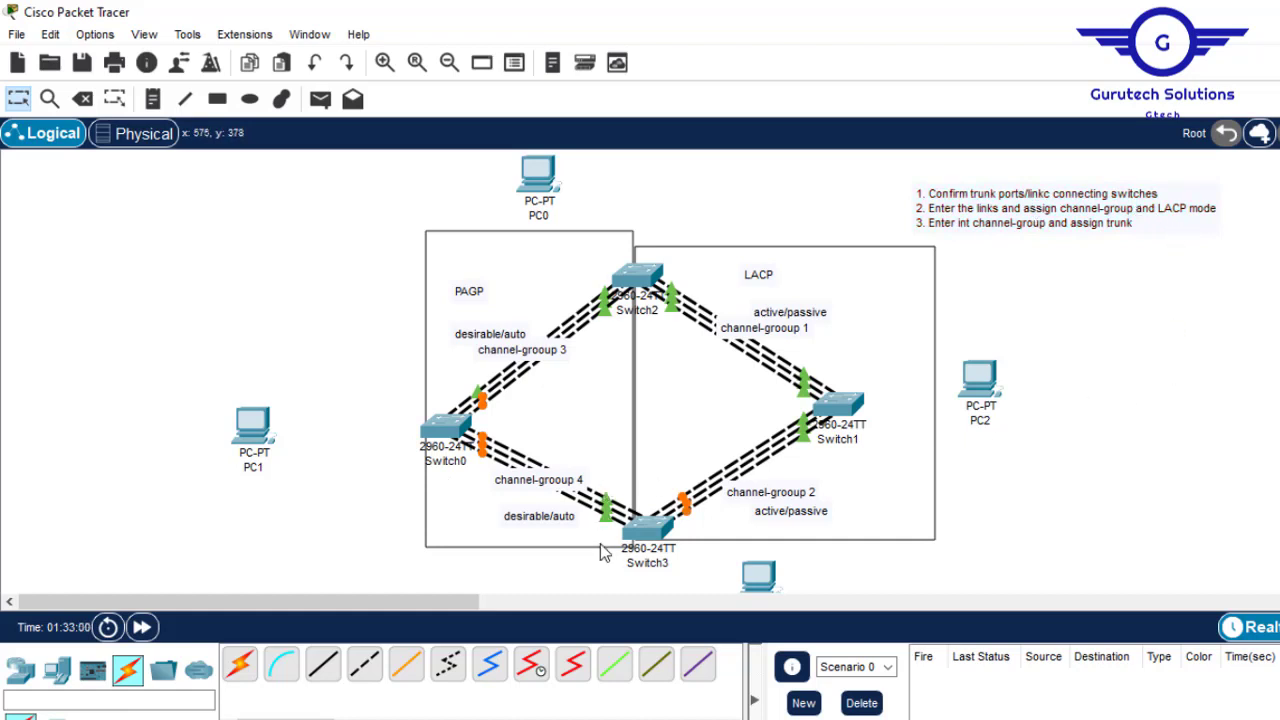
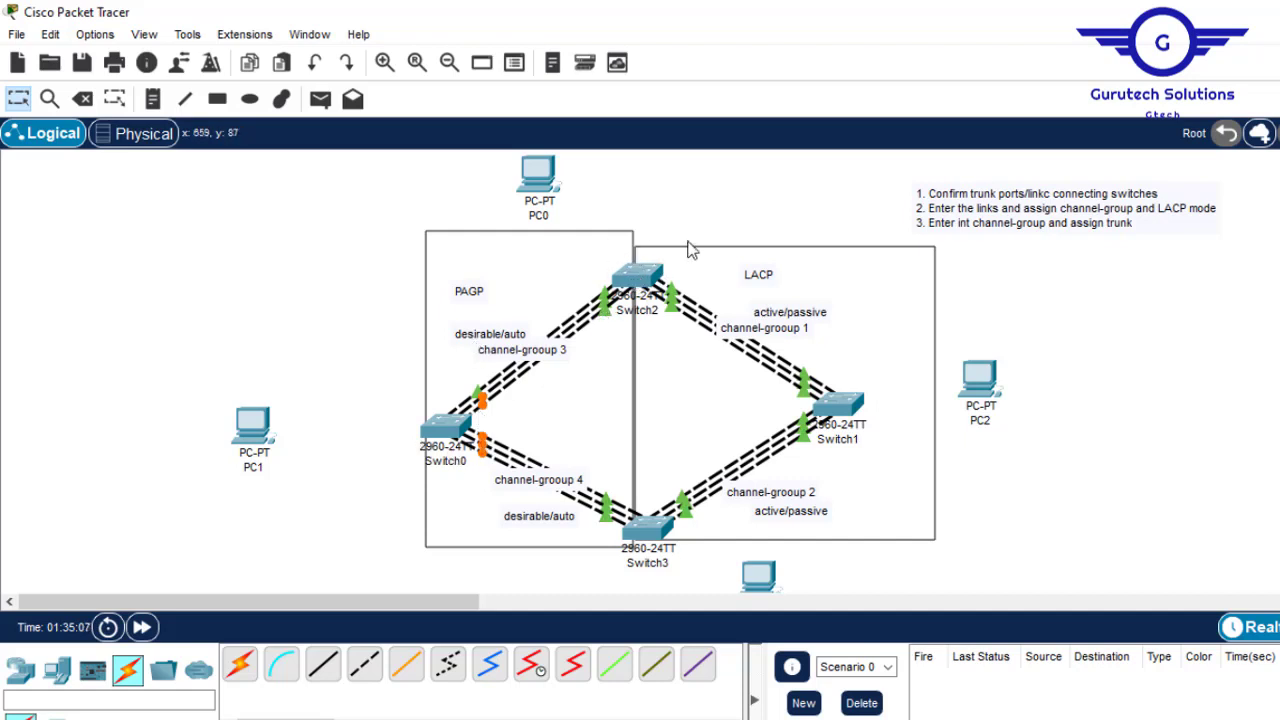
# Open Switch2's command line and enter configuration of the interface range fa0/1-3
pyautogui.moveTo(640, 275)
pyautogui.click(632, 279)
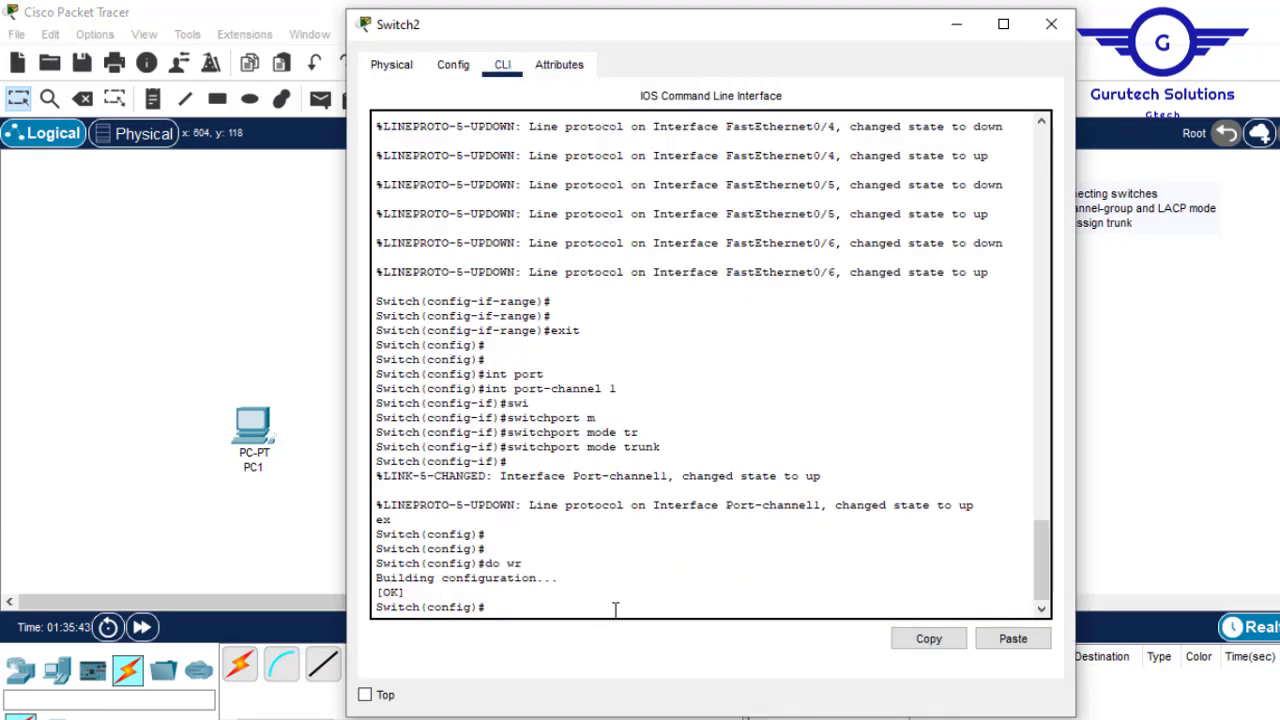
pyautogui.press('Return')
pyautogui.press('Return')
pyautogui.press('Return')
pyautogui.press('Return')
pyautogui.write('in')
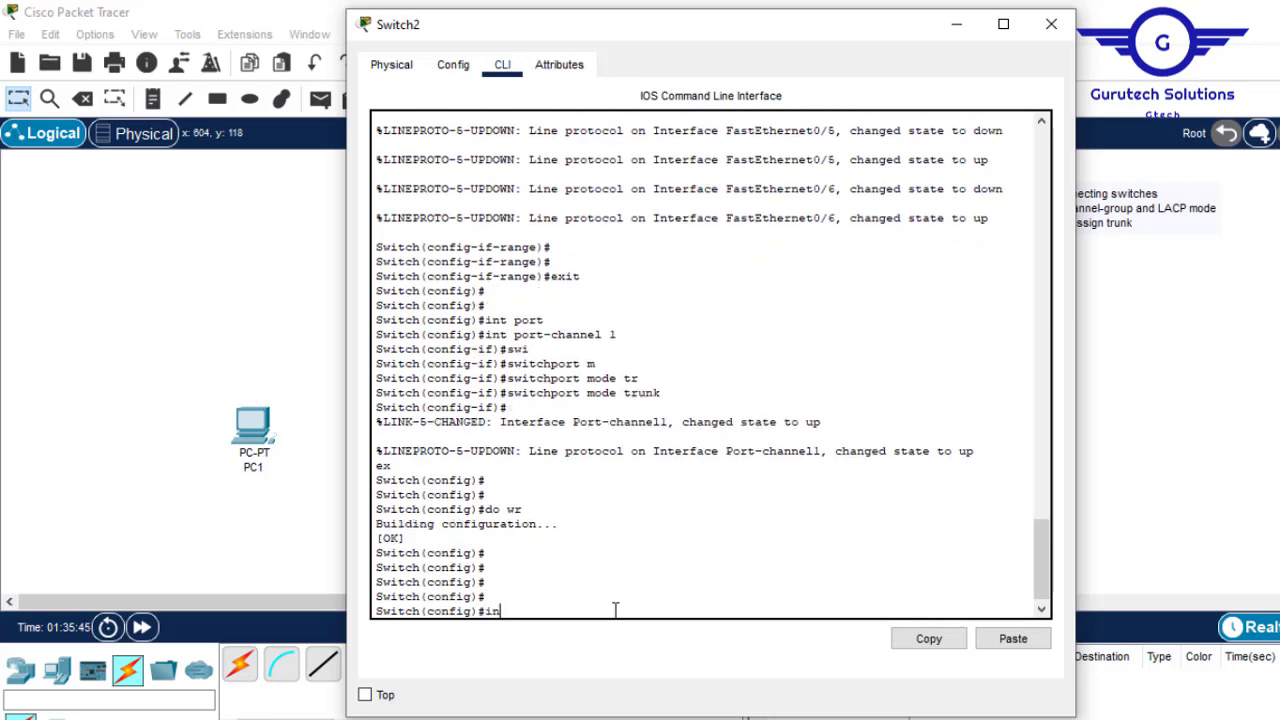
pyautogui.write('t range fa0/1-3')
pyautogui.press('Return')
pyautogui.press('Return')
pyautogui.press('Return')
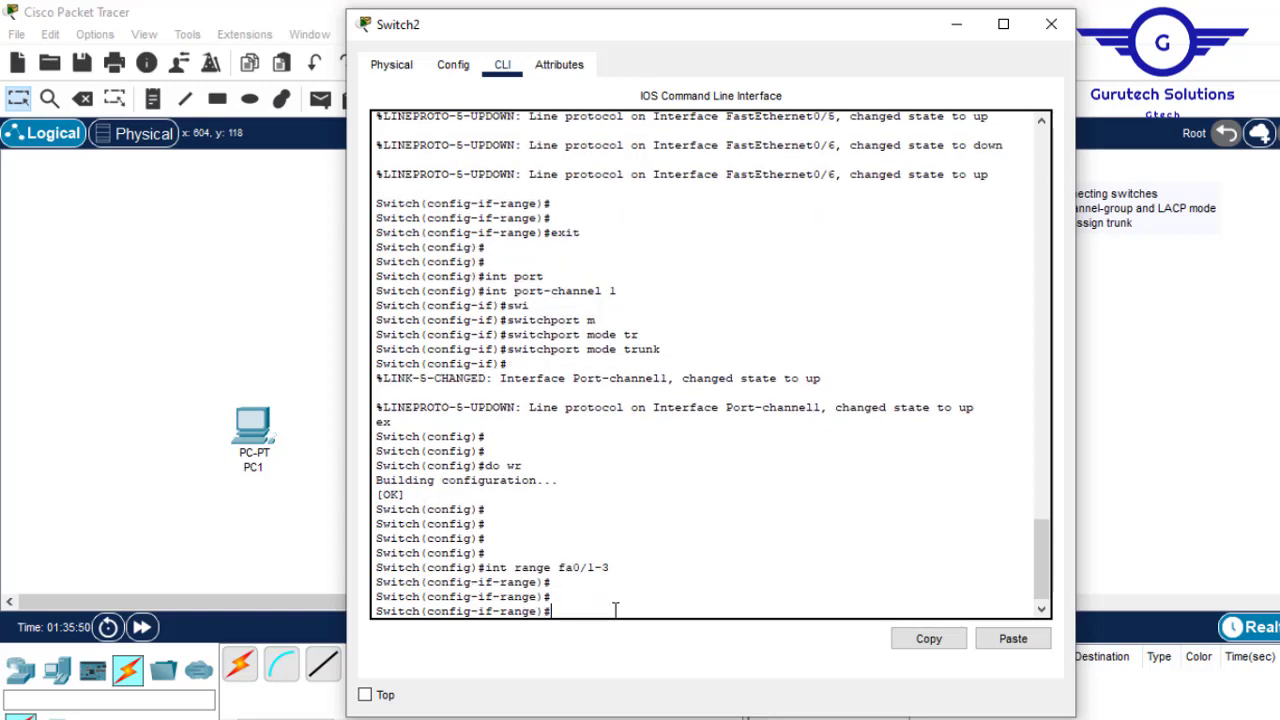
# Assign Switch2's fa0/1-3 range to channel-group 3 in desirable mode, checking the group number and mode against the topology labels
pyautogui.write('channel-g')
pyautogui.press('Tab')
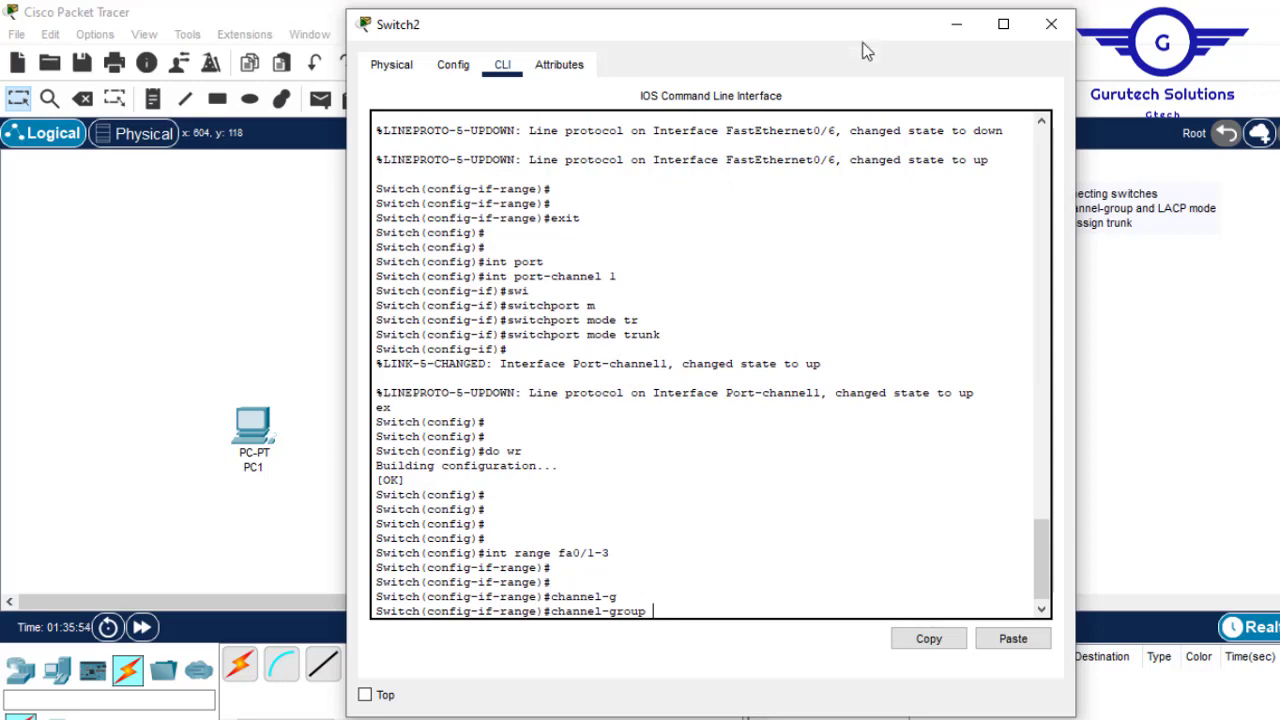
pyautogui.write('3')
pyautogui.click(958, 28)
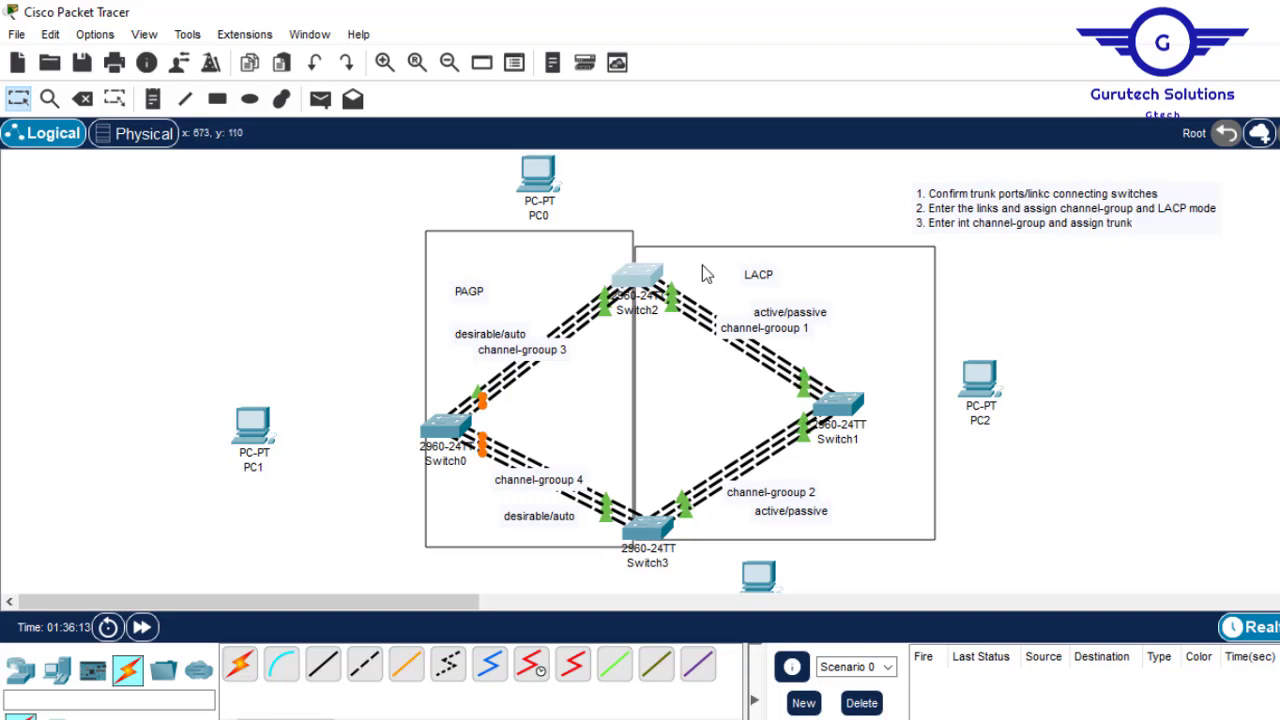
pyautogui.click(640, 285)
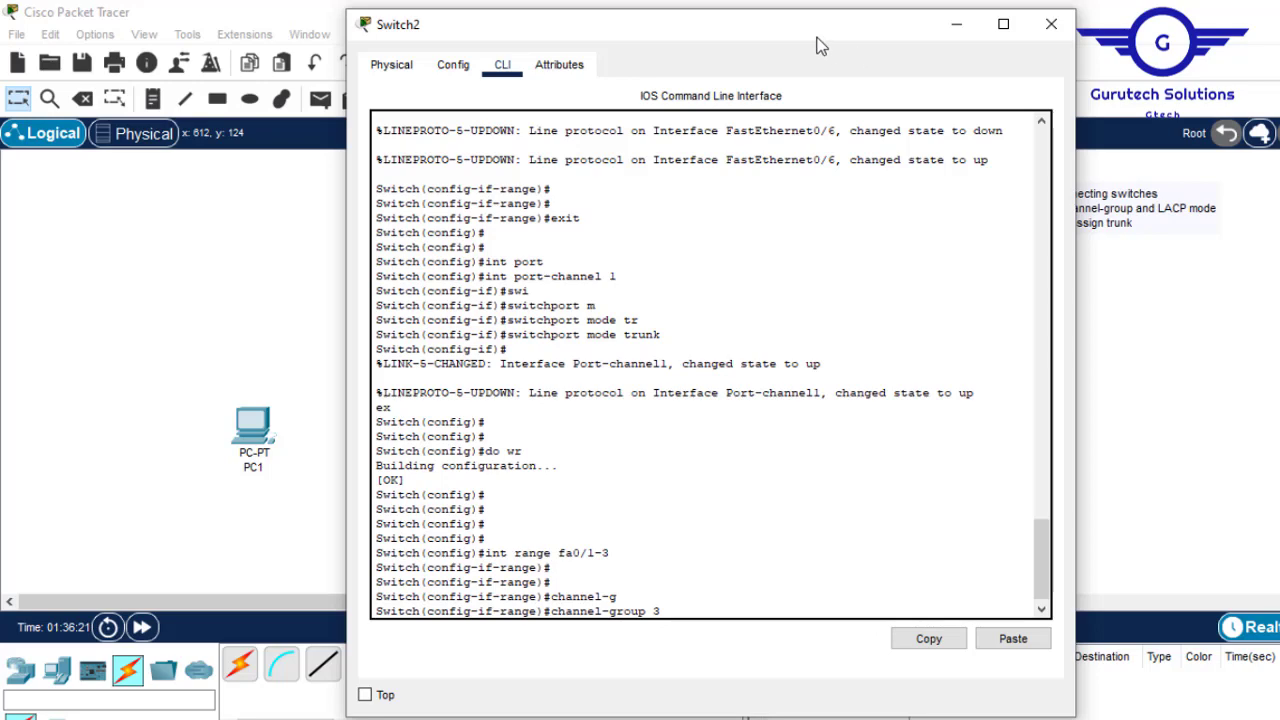
pyautogui.click(956, 27)
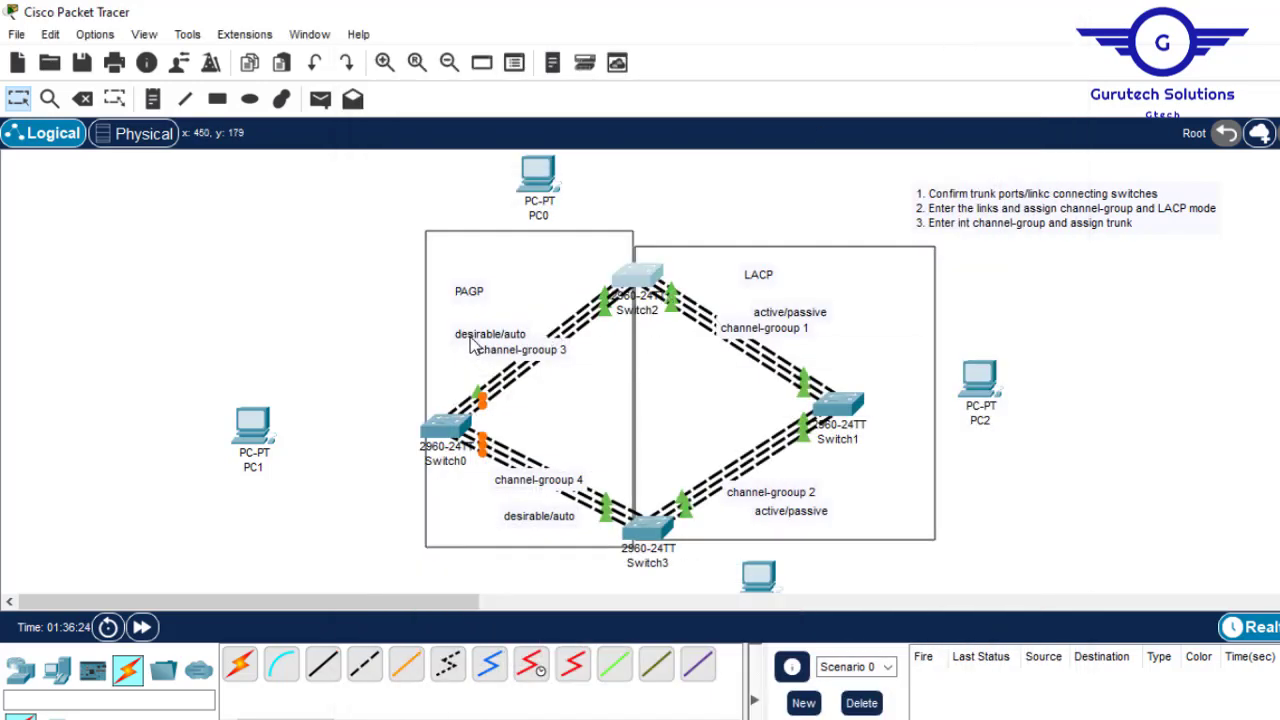
pyautogui.click(641, 277)
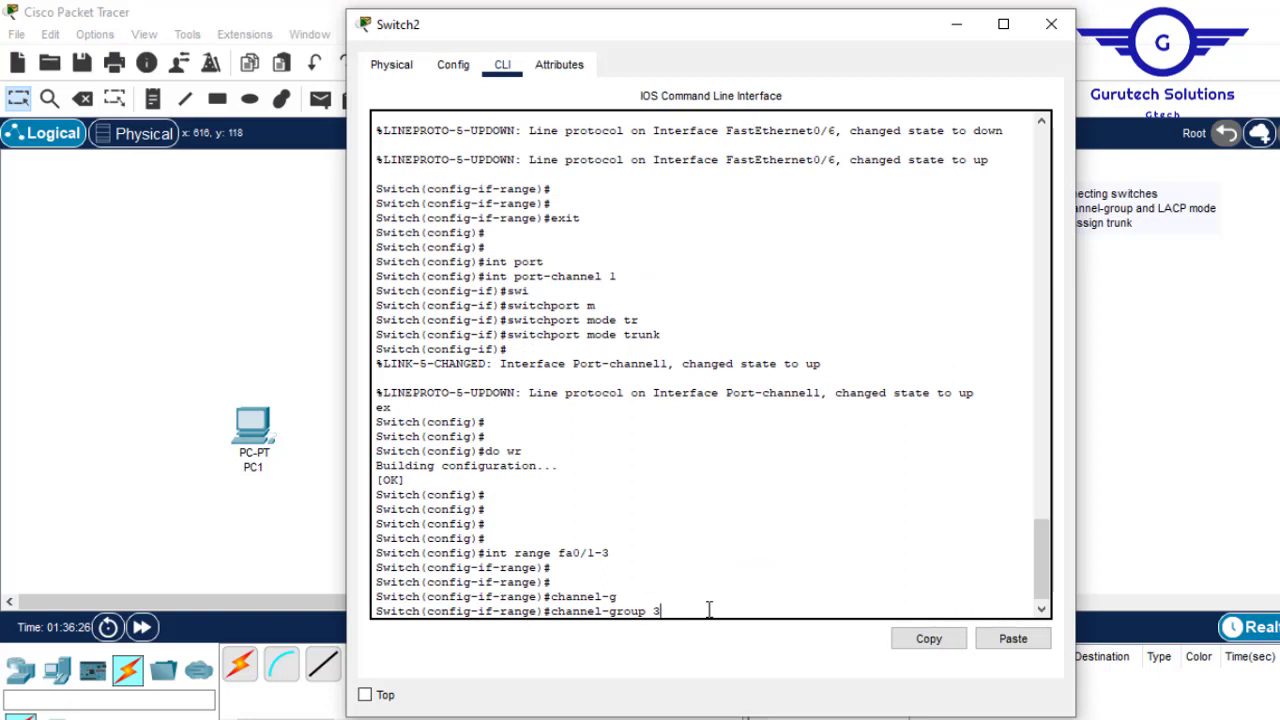
pyautogui.write('od')
pyautogui.press('Tab')
pyautogui.write('de')
pyautogui.press('Tab')
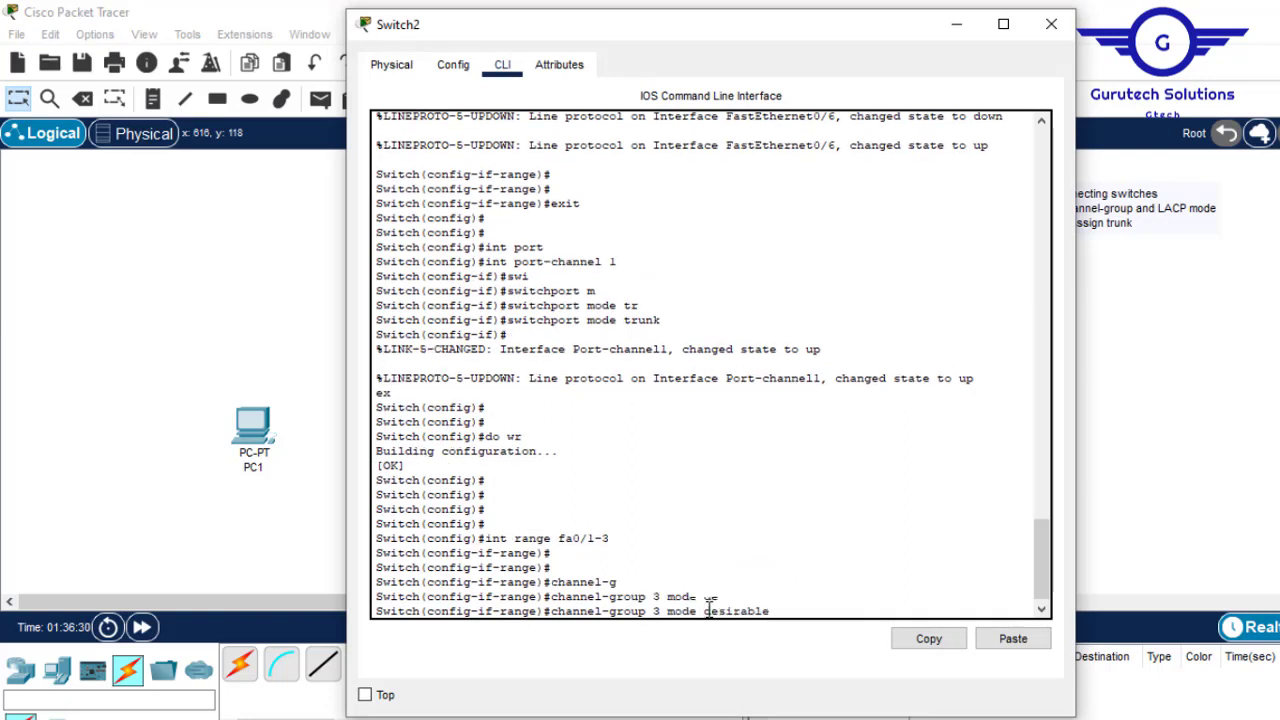
pyautogui.press('Return')
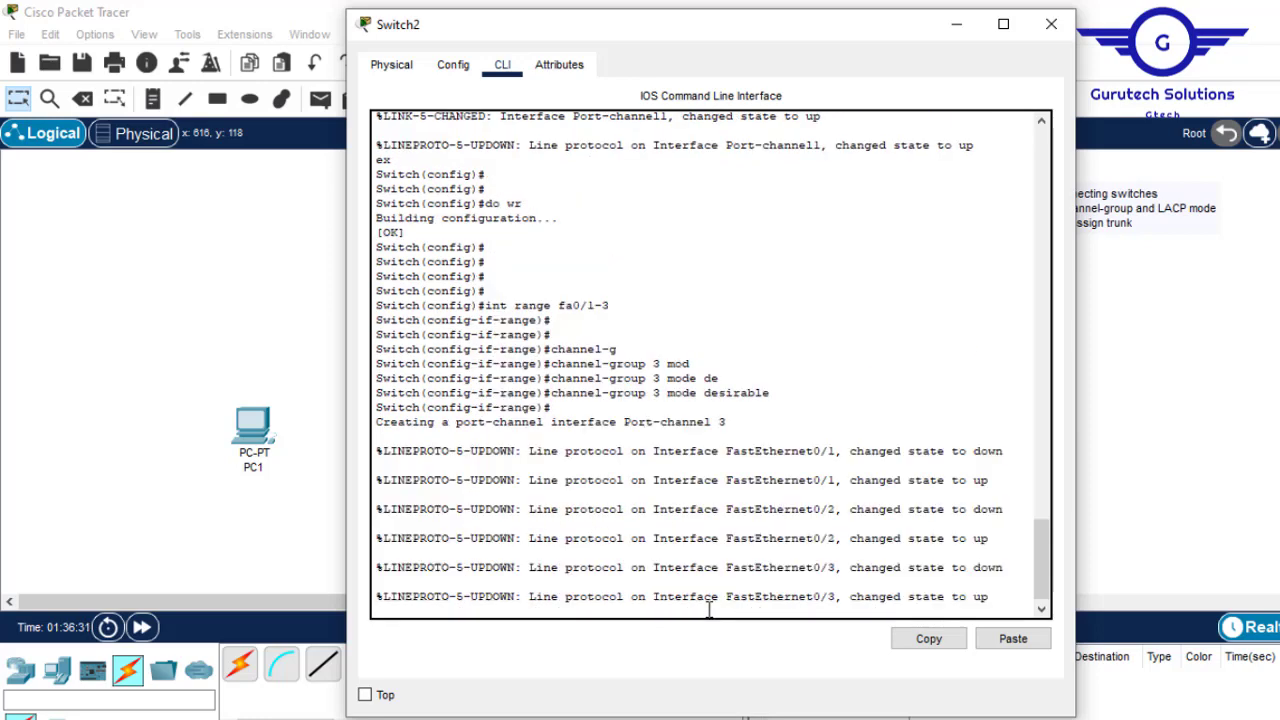
pyautogui.press('Return')
pyautogui.press('Return')
pyautogui.press('Return')
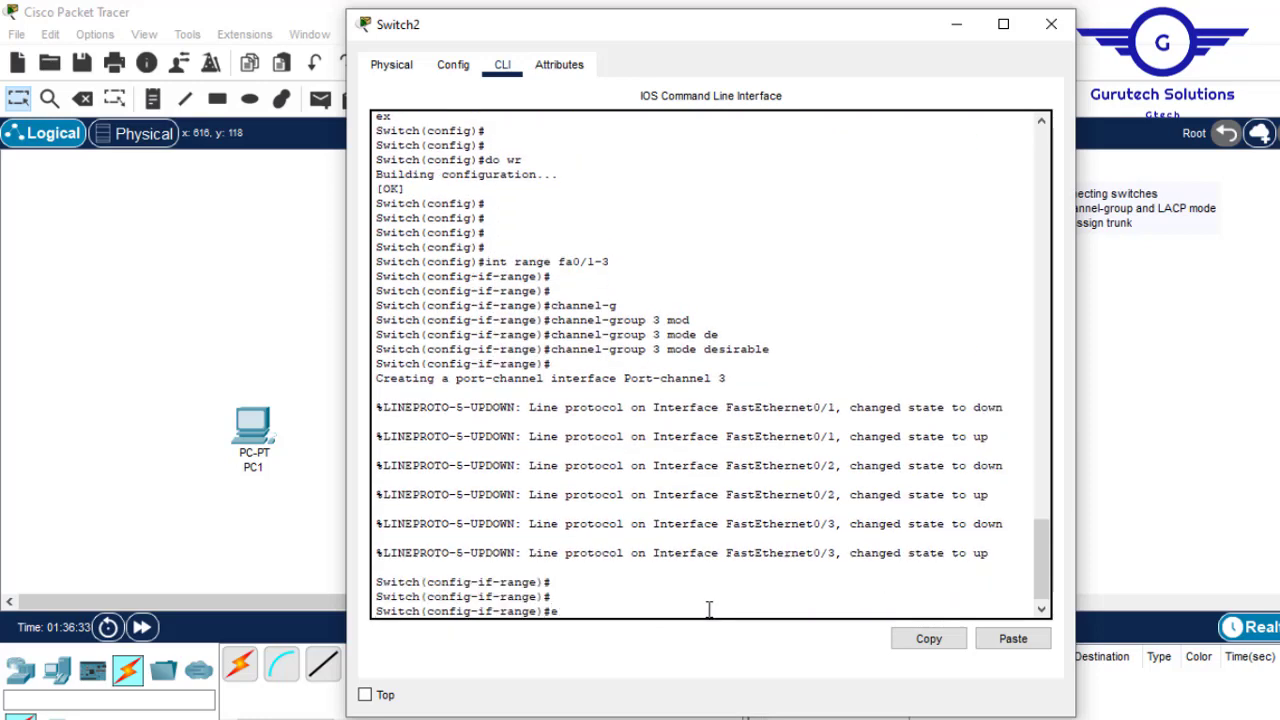
# Exit the interface range and enter configuration of interface port-channel 3 on Switch2
pyautogui.write('exit')
pyautogui.press('Return')
pyautogui.press('Return')
pyautogui.press('Return')
pyautogui.press('Return')
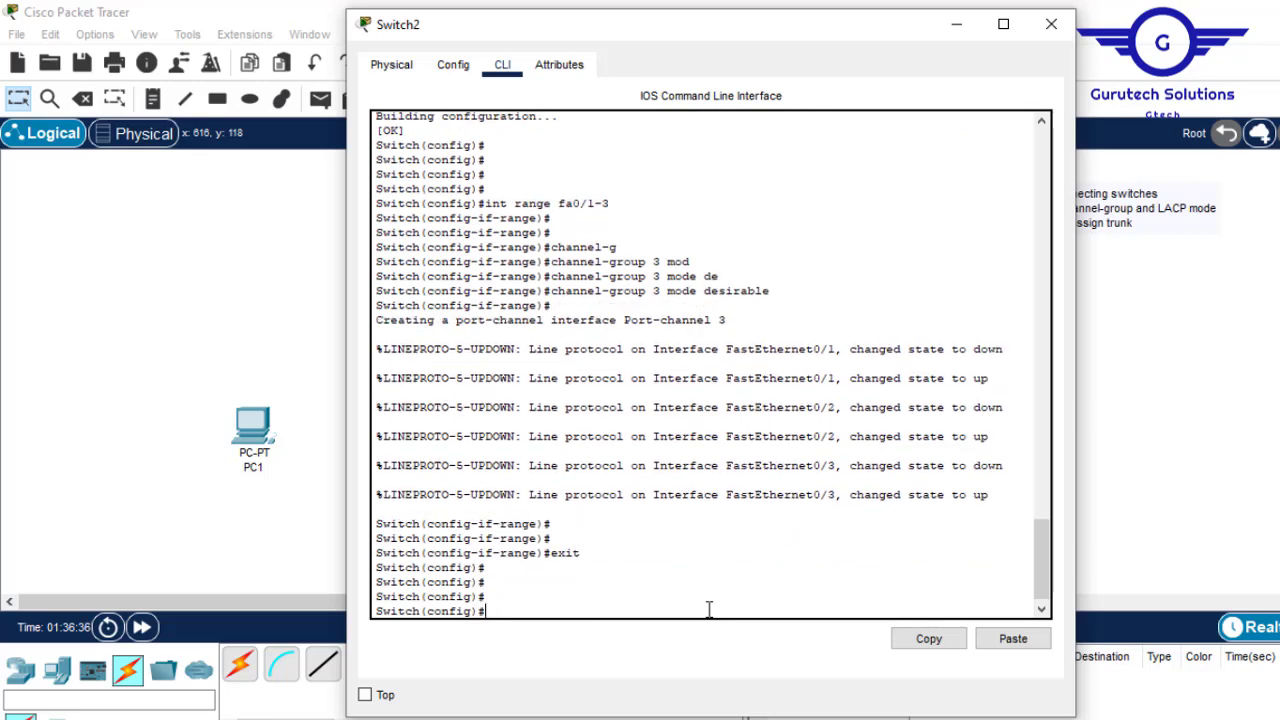
pyautogui.write('int port')
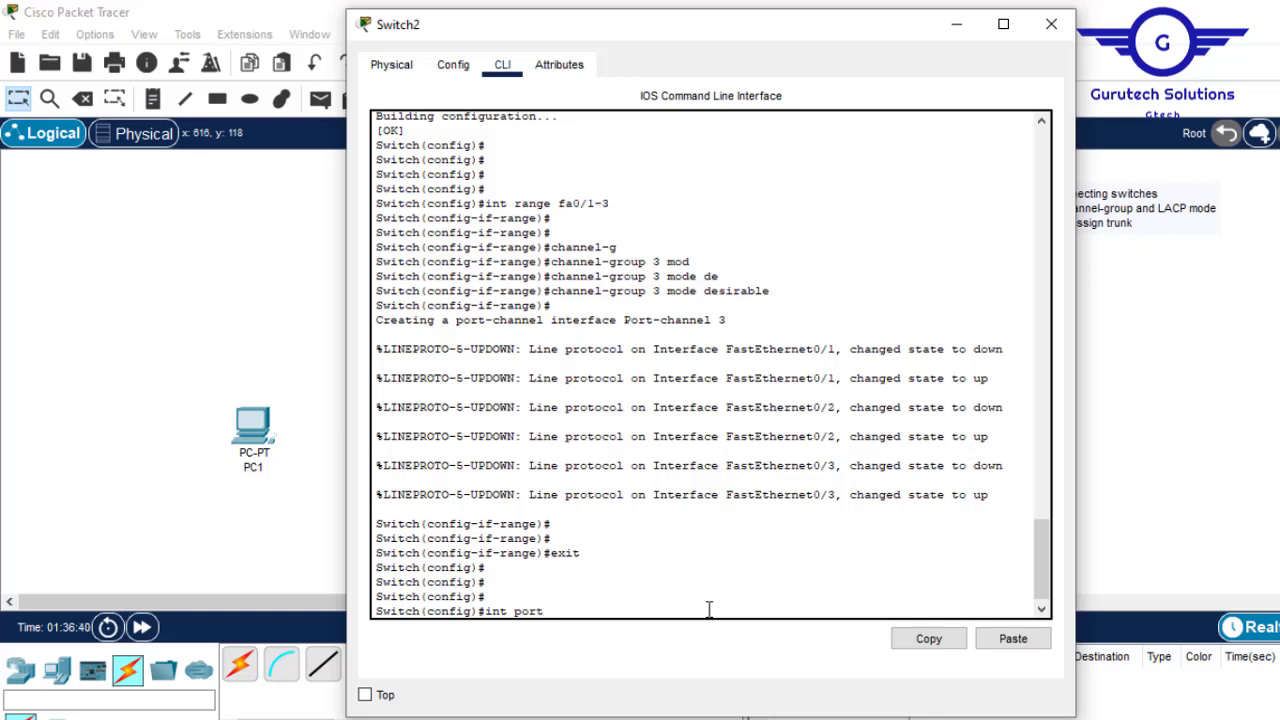
pyautogui.press('Tab')
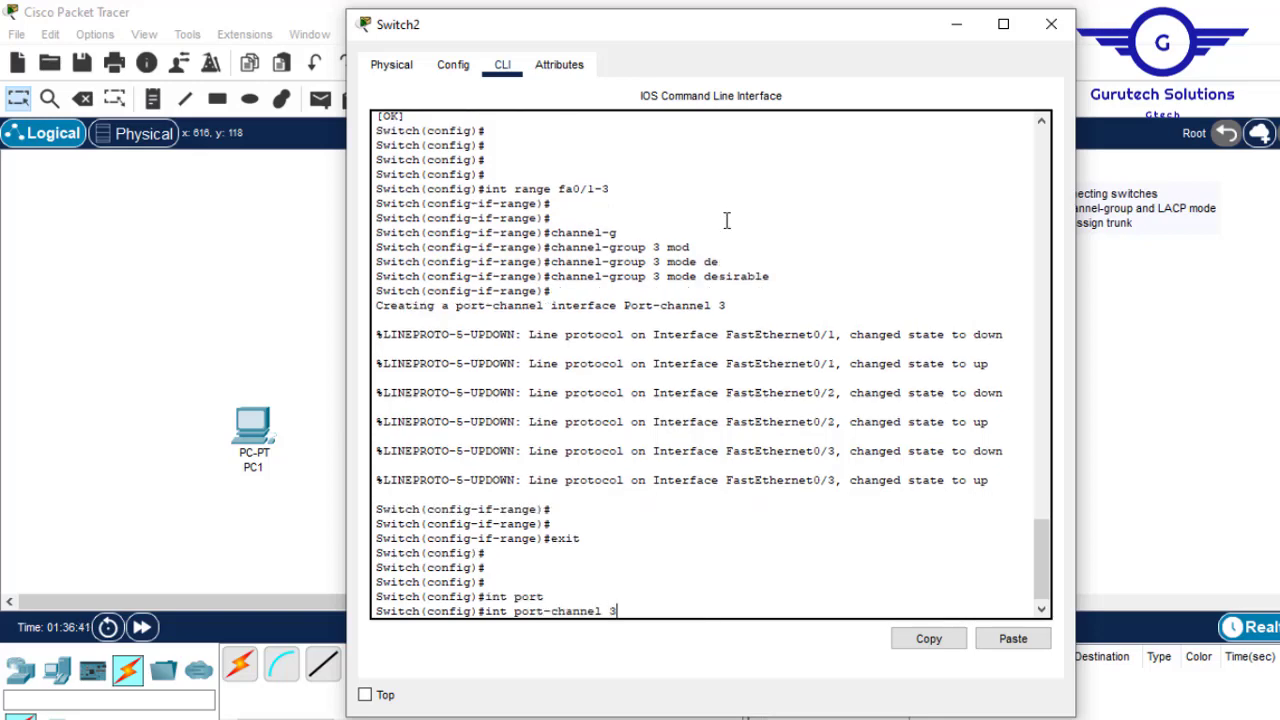
pyautogui.moveTo(661, 247); pyautogui.dragTo(652, 248)
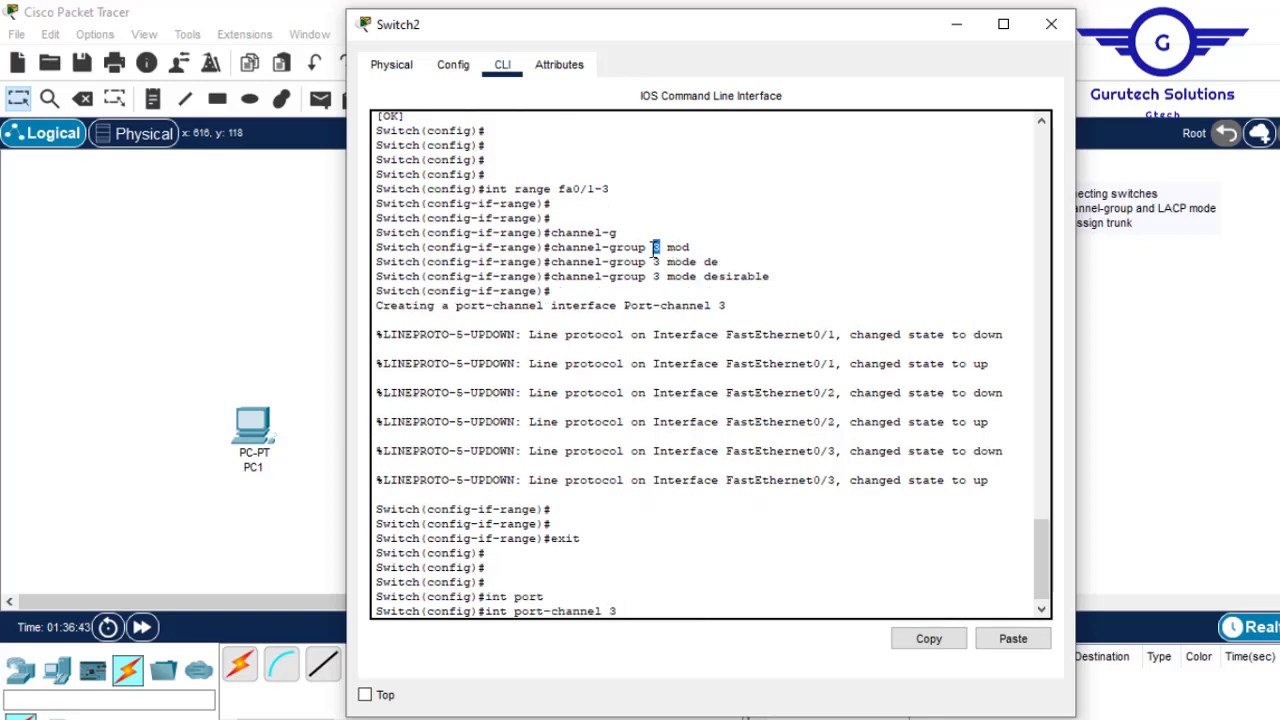
pyautogui.click(691, 606)
pyautogui.press('Return')
# Set the port-channel 3 interface to switchport mode trunk and save Switch2's configuration with do wr
pyautogui.write('swit')
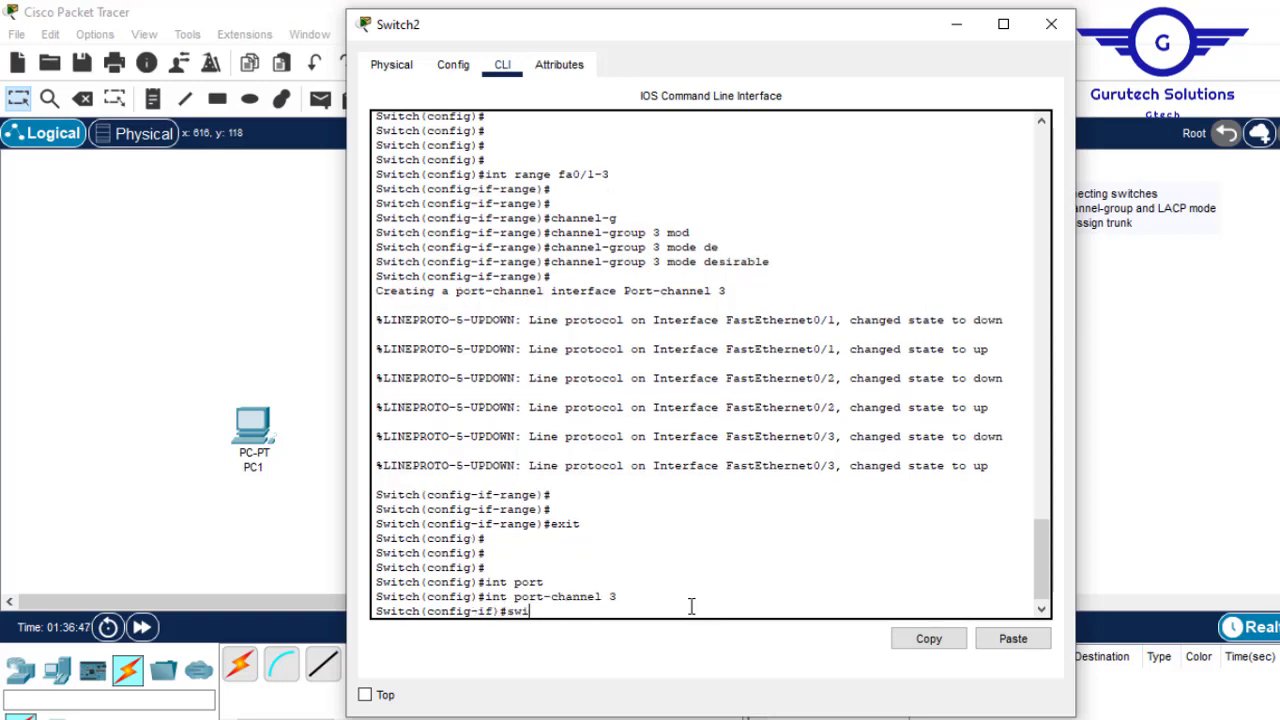
pyautogui.press('Tab')
pyautogui.write('m')
pyautogui.press('Tab')
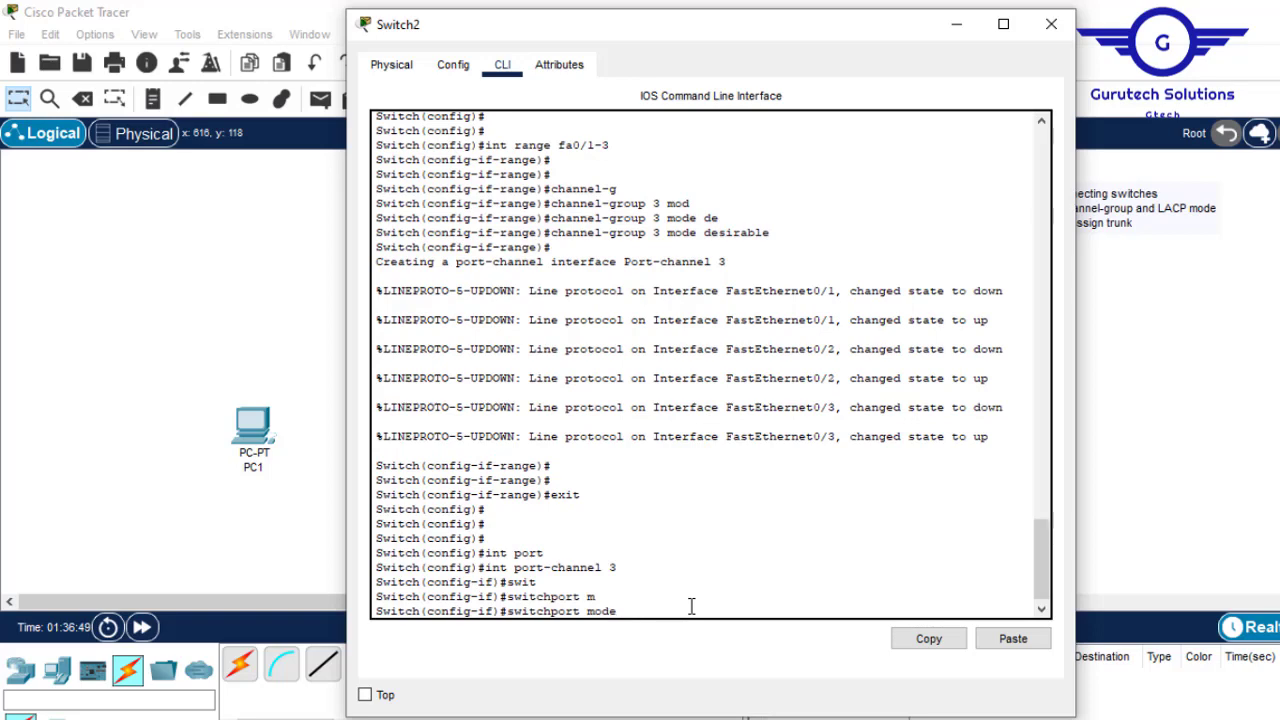
pyautogui.write('tr')
pyautogui.press('Tab')
pyautogui.press('Return')
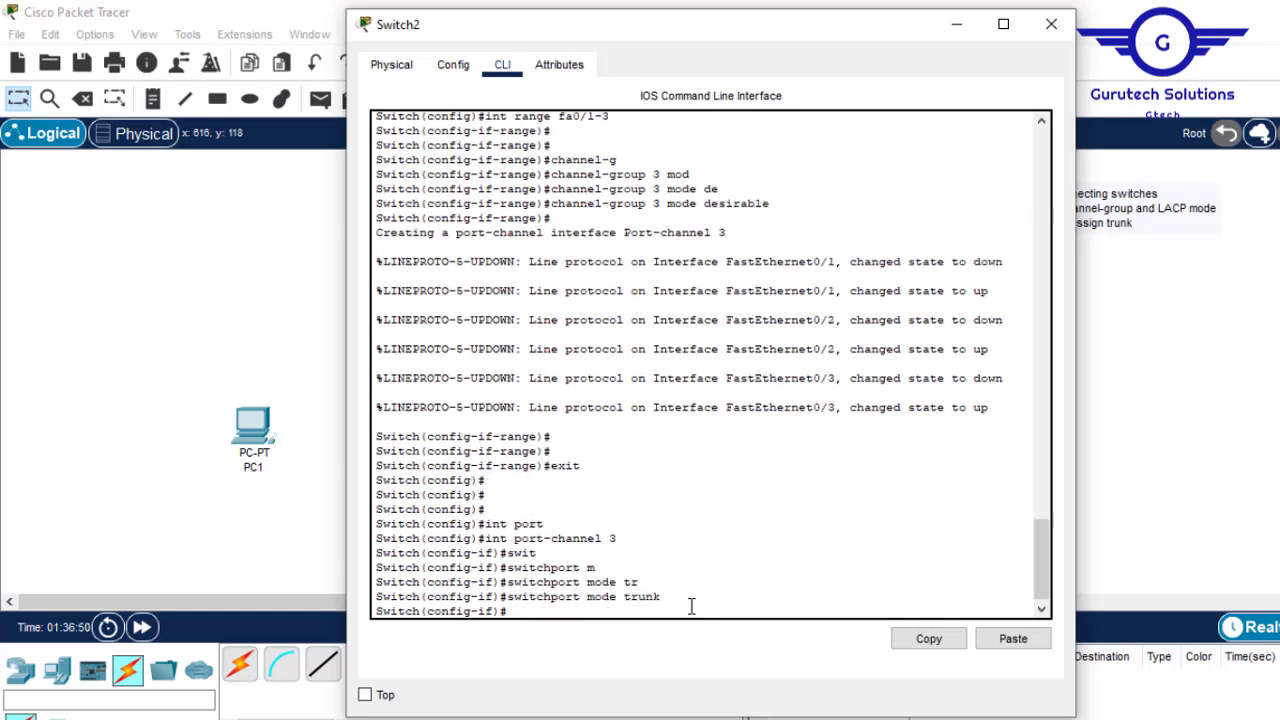
pyautogui.write('do wr')
pyautogui.press('Return')
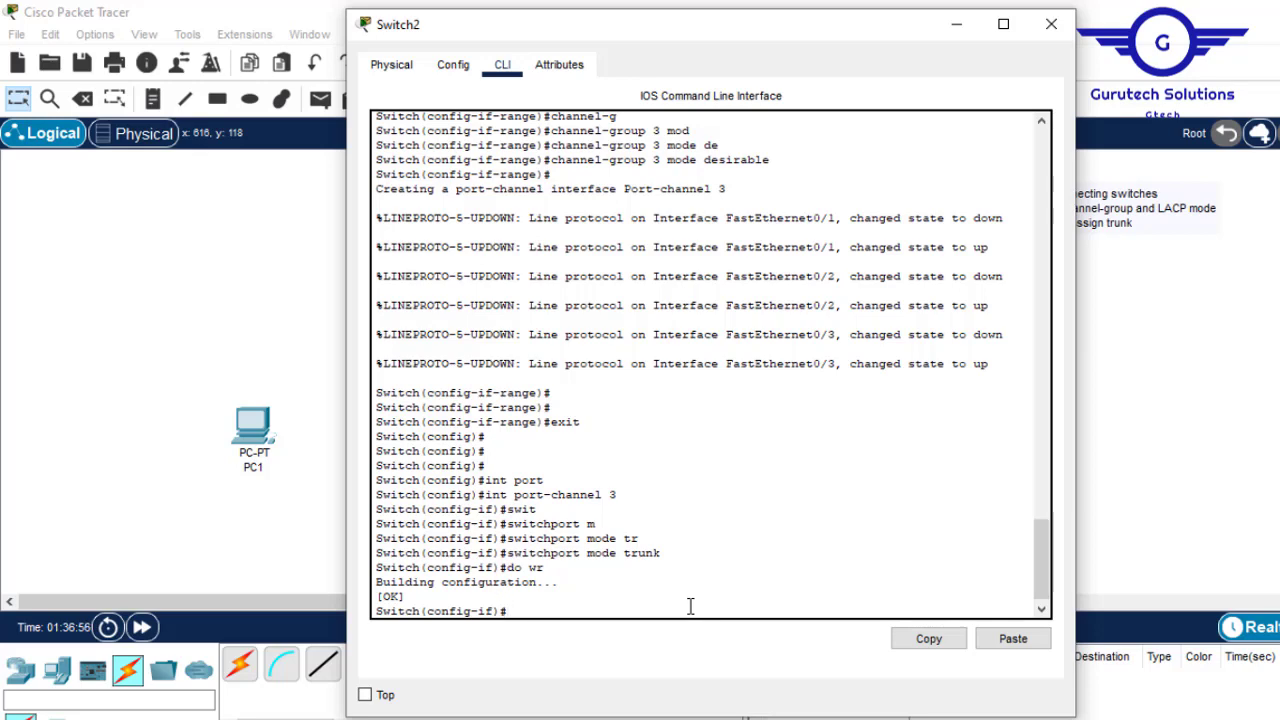
# Review the desirable mode used for channel-group 3 in Switch2's command output and close its window
pyautogui.moveTo(1043, 558); pyautogui.dragTo(1045, 518)
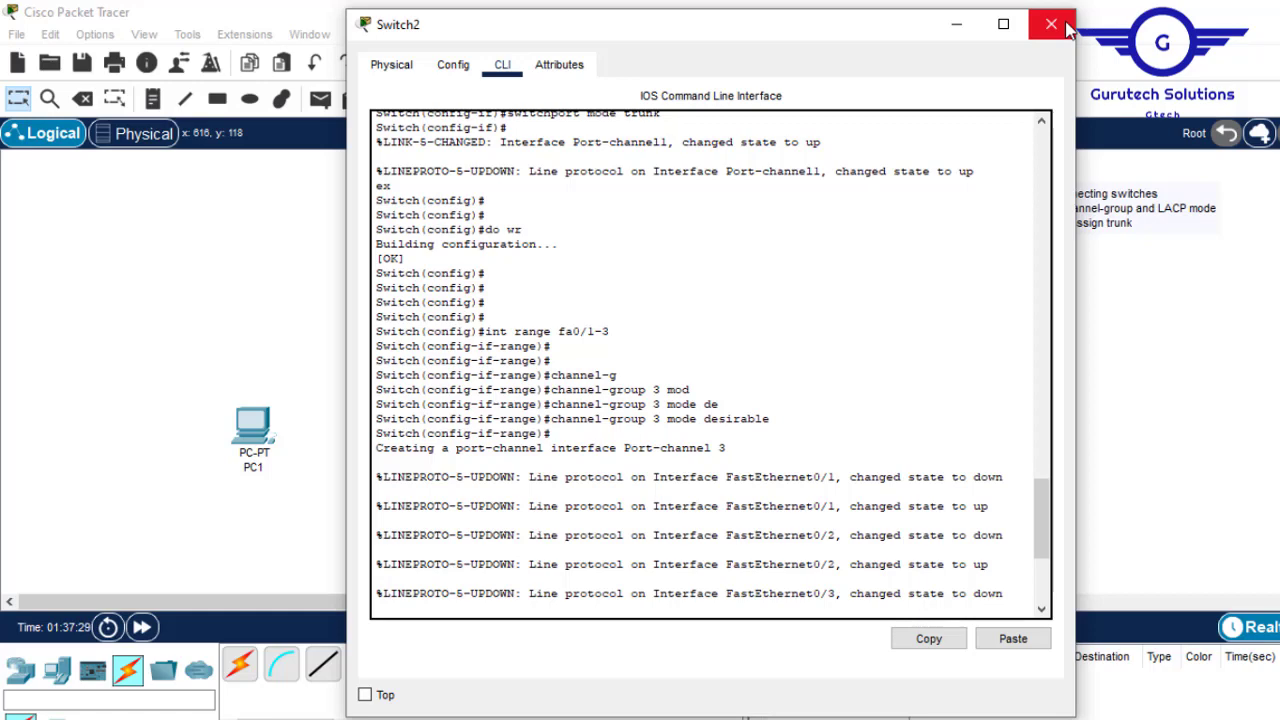
pyautogui.click(784, 419)
pyautogui.doubleClick(758, 419)
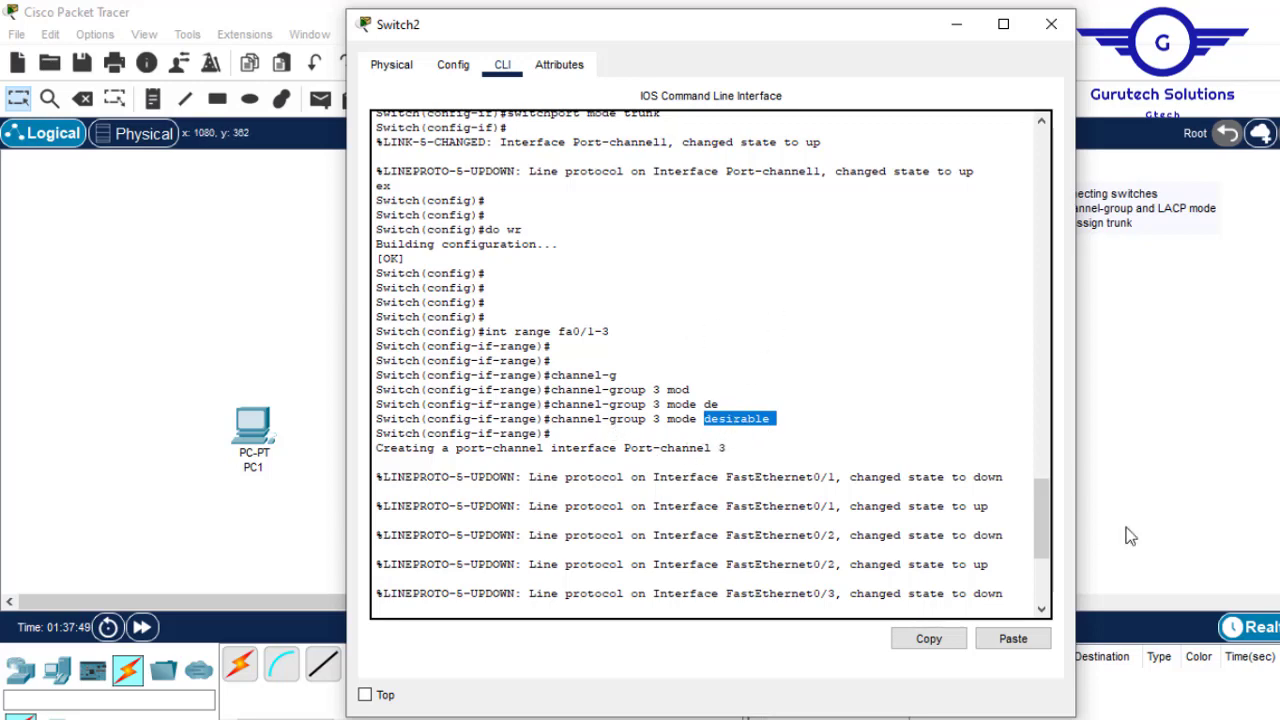
pyautogui.moveTo(1040, 530); pyautogui.dragTo(1048, 610)
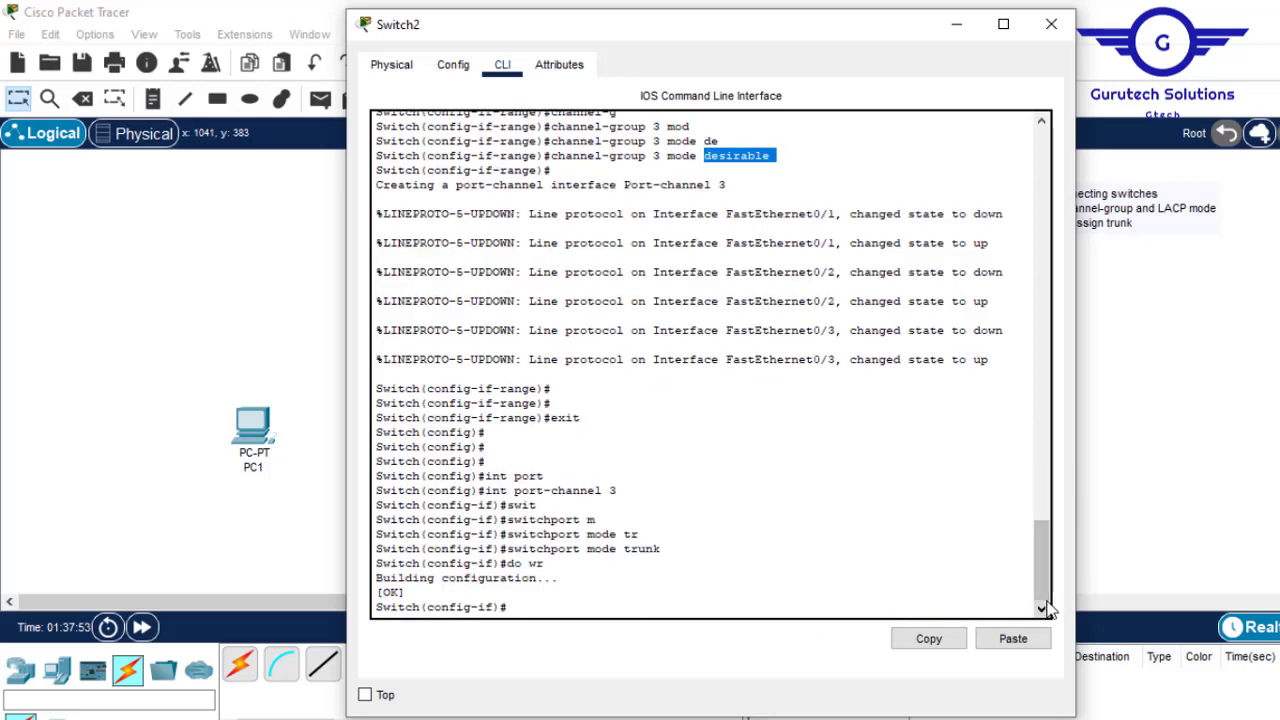
pyautogui.click(1052, 24)
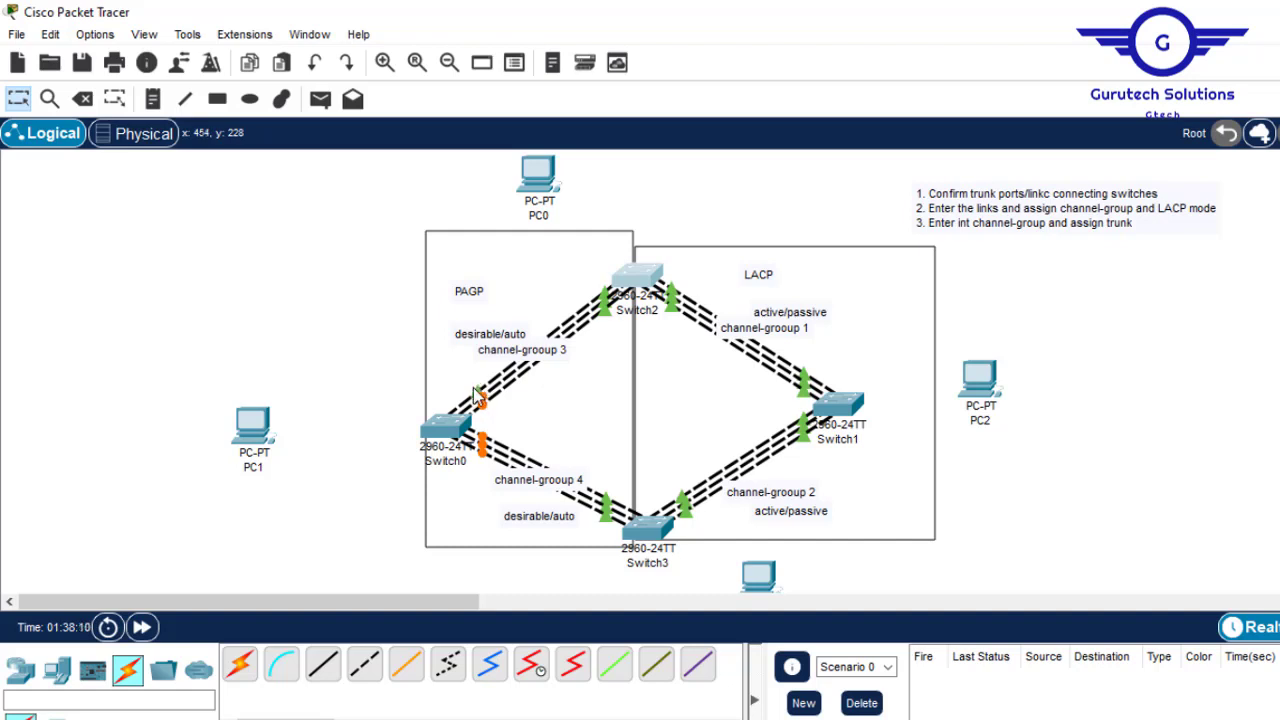
# Open Switch0's command line and enter global configuration mode with en and conf t
pyautogui.moveTo(477, 396)
pyautogui.click(447, 430)
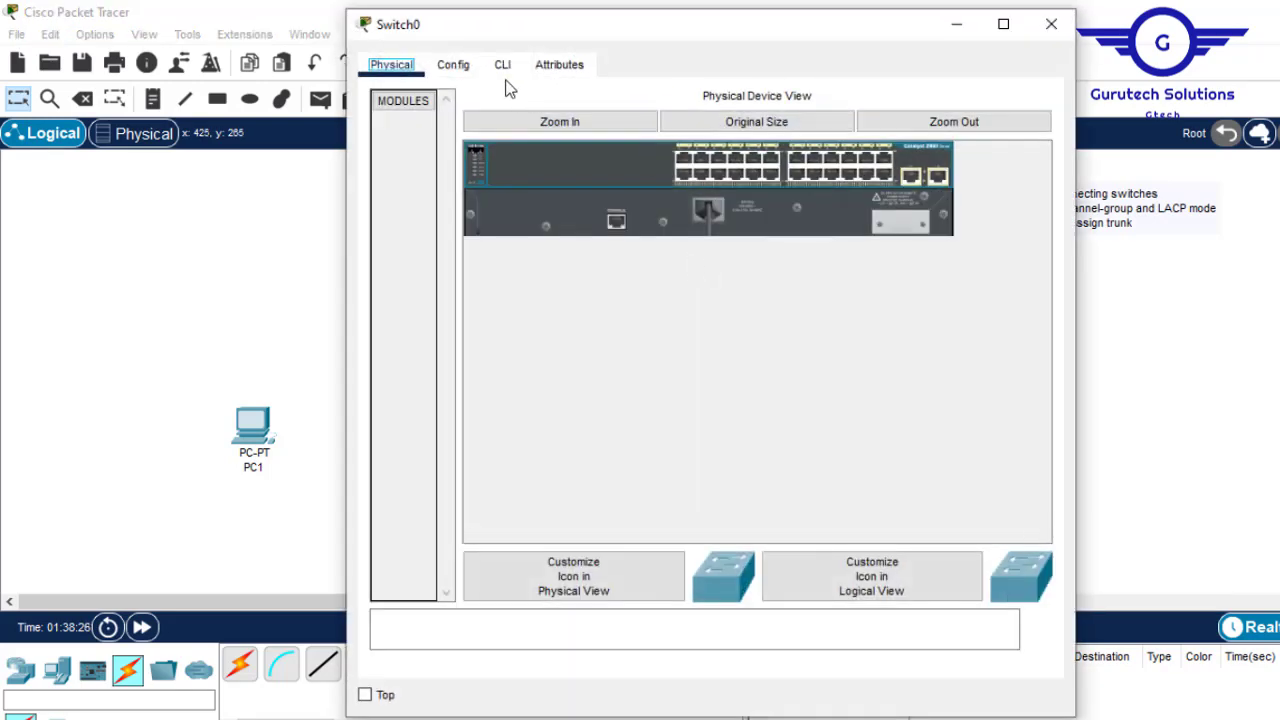
pyautogui.click(502, 64)
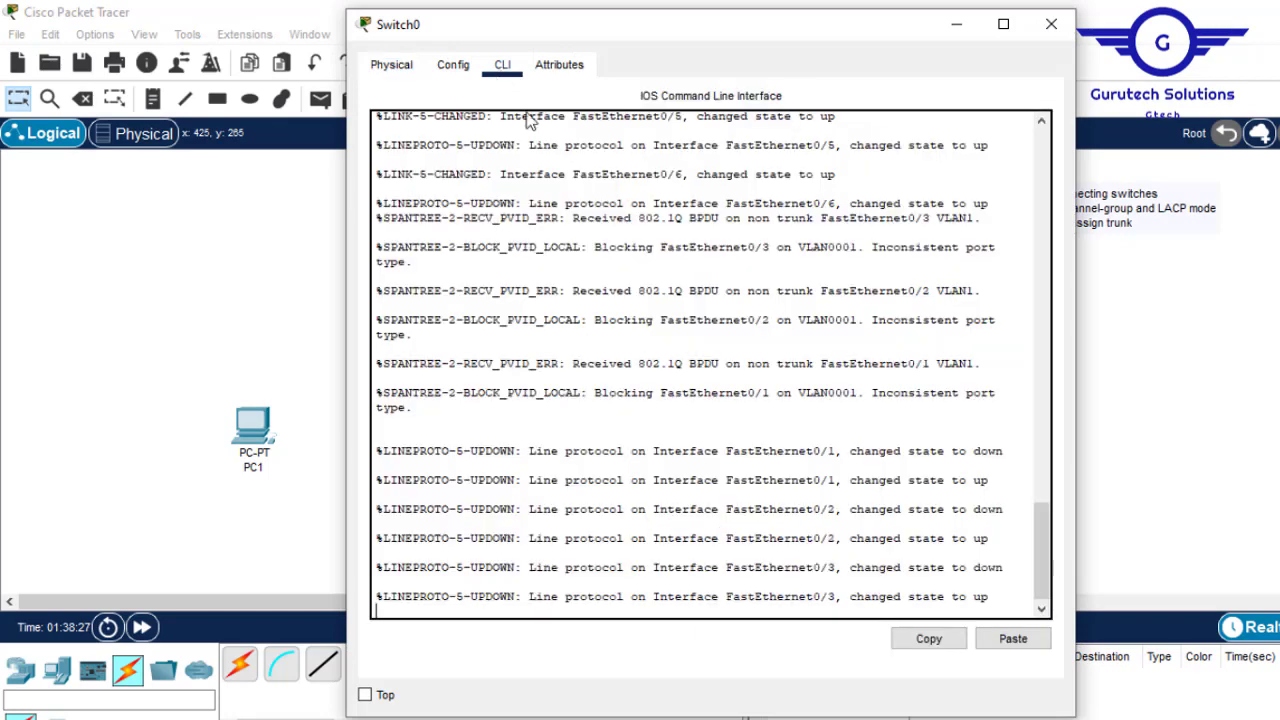
pyautogui.press('Return')
pyautogui.press('Return')
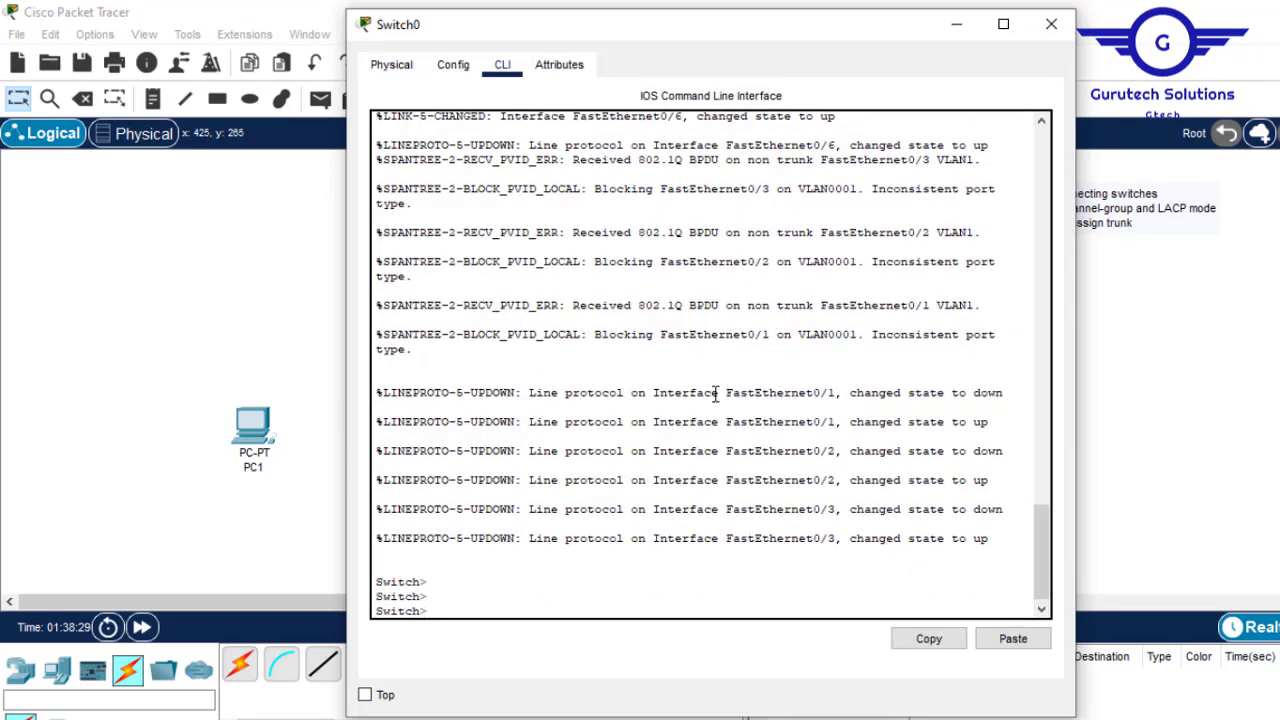
pyautogui.write('en')
pyautogui.press('Return')
pyautogui.write('conf')
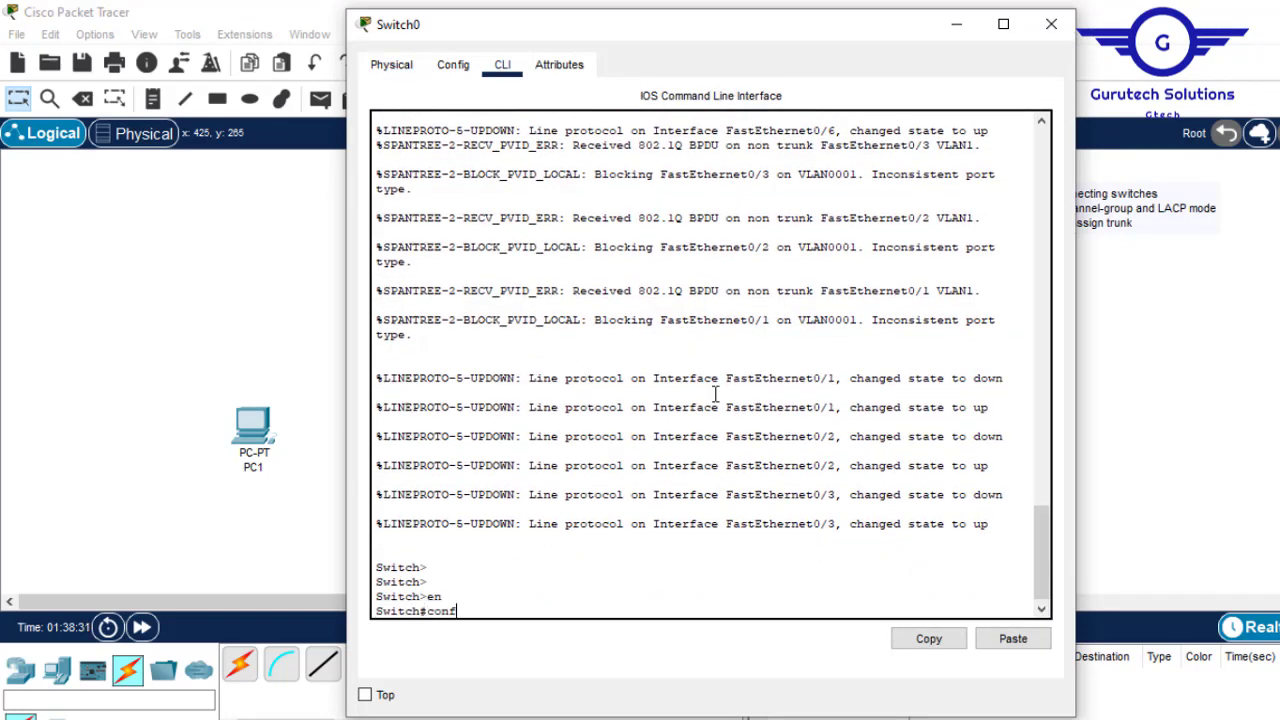
pyautogui.write(' t')
pyautogui.press('Return')
pyautogui.press('Return')
pyautogui.press('Return')
pyautogui.press('Return')
pyautogui.press('Return')
# Enter configuration of the interface range fa0/1-3 on Switch0
pyautogui.write('in')
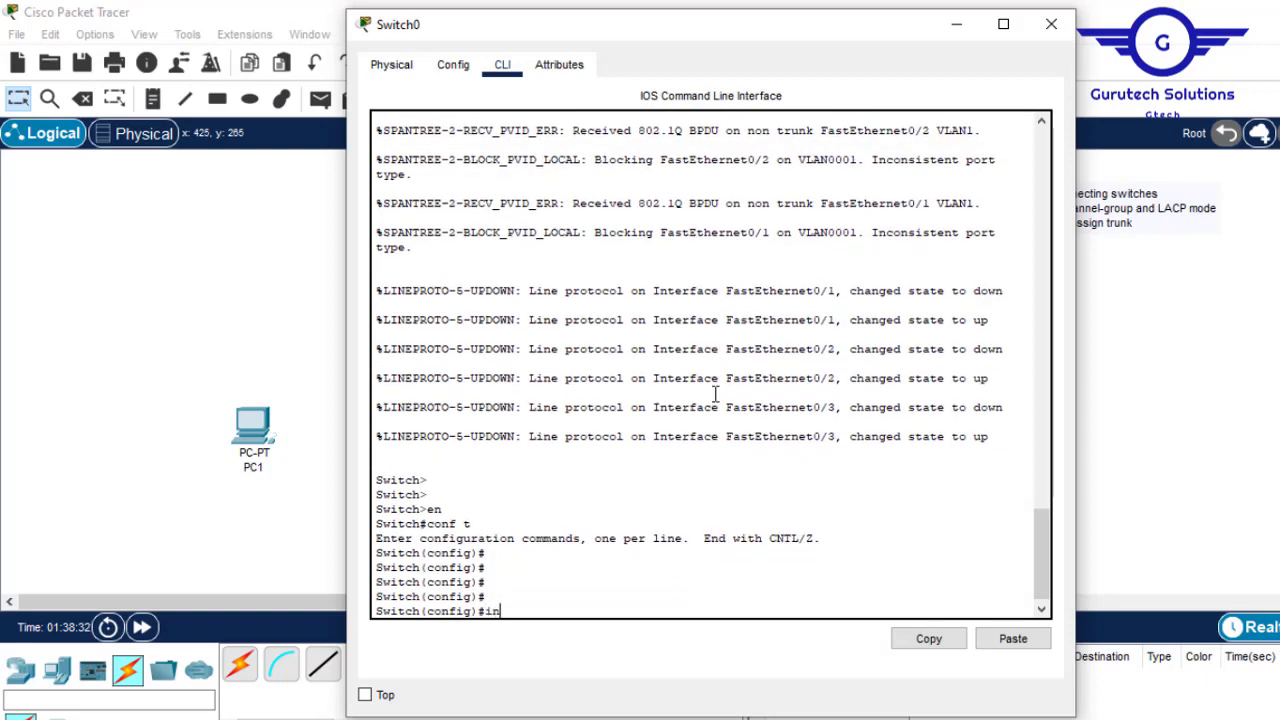
pyautogui.write('t range fa0/')
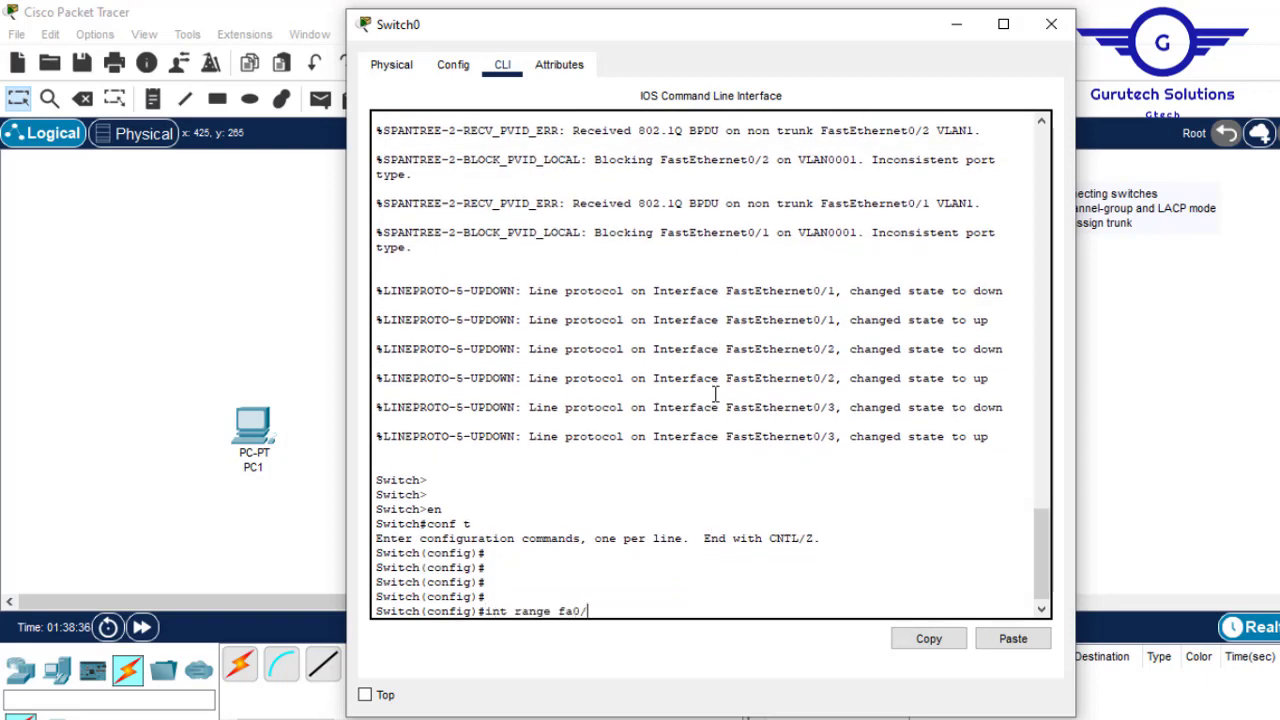
pyautogui.write('1-3')
pyautogui.press('Return')
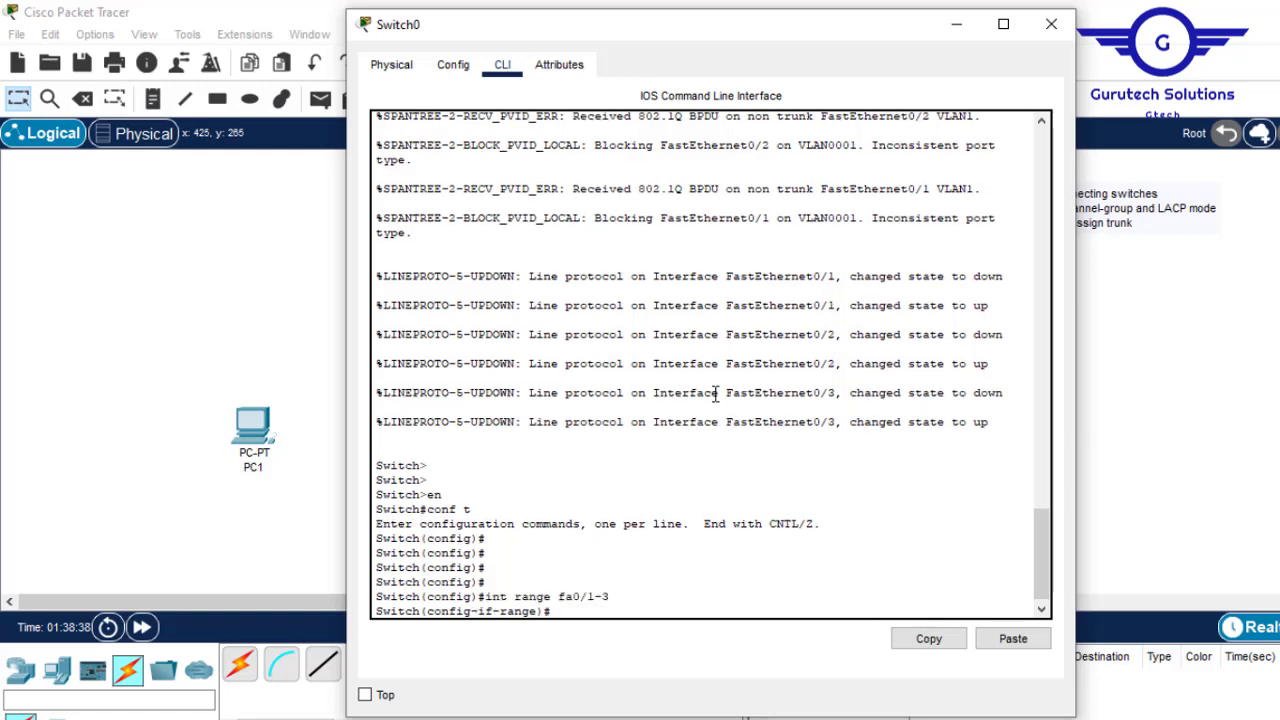
# Assign Switch0's interface range fa0/1-3 to channel-group 3 in mode auto, checking the topology labels for the group number and mode
pyautogui.write('channel-g')
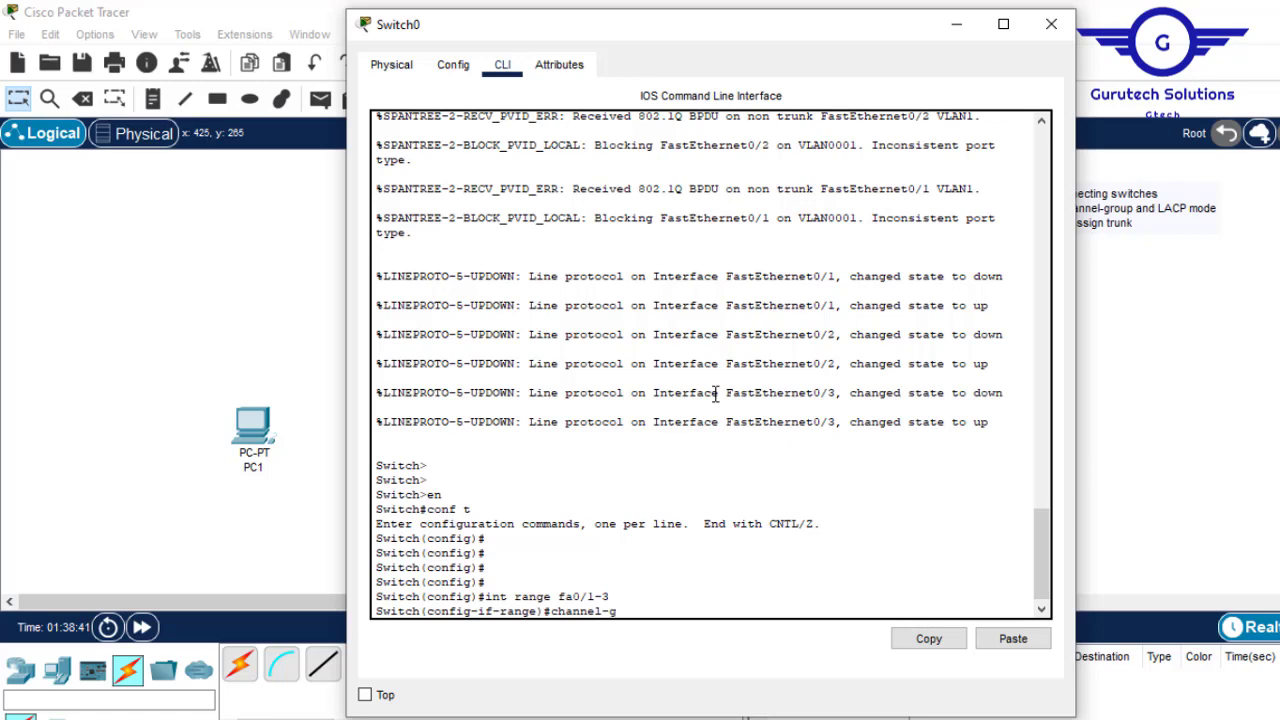
pyautogui.press('Tab')
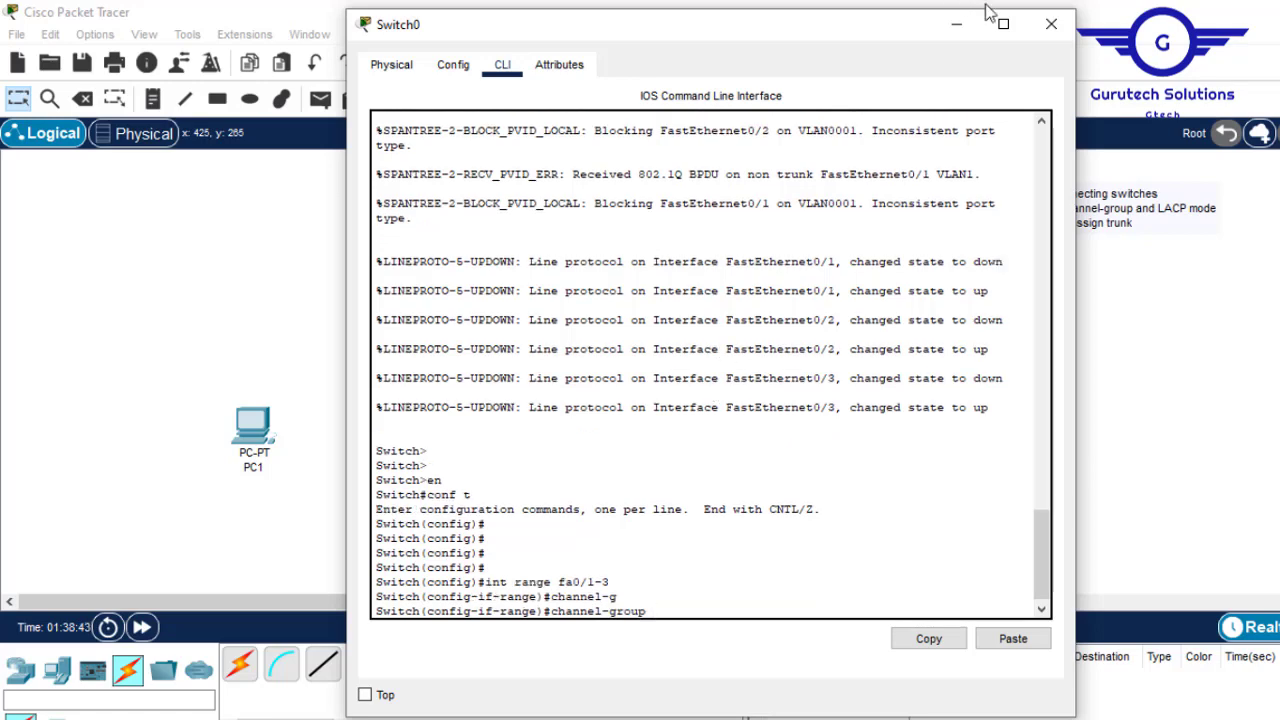
pyautogui.click(955, 30)
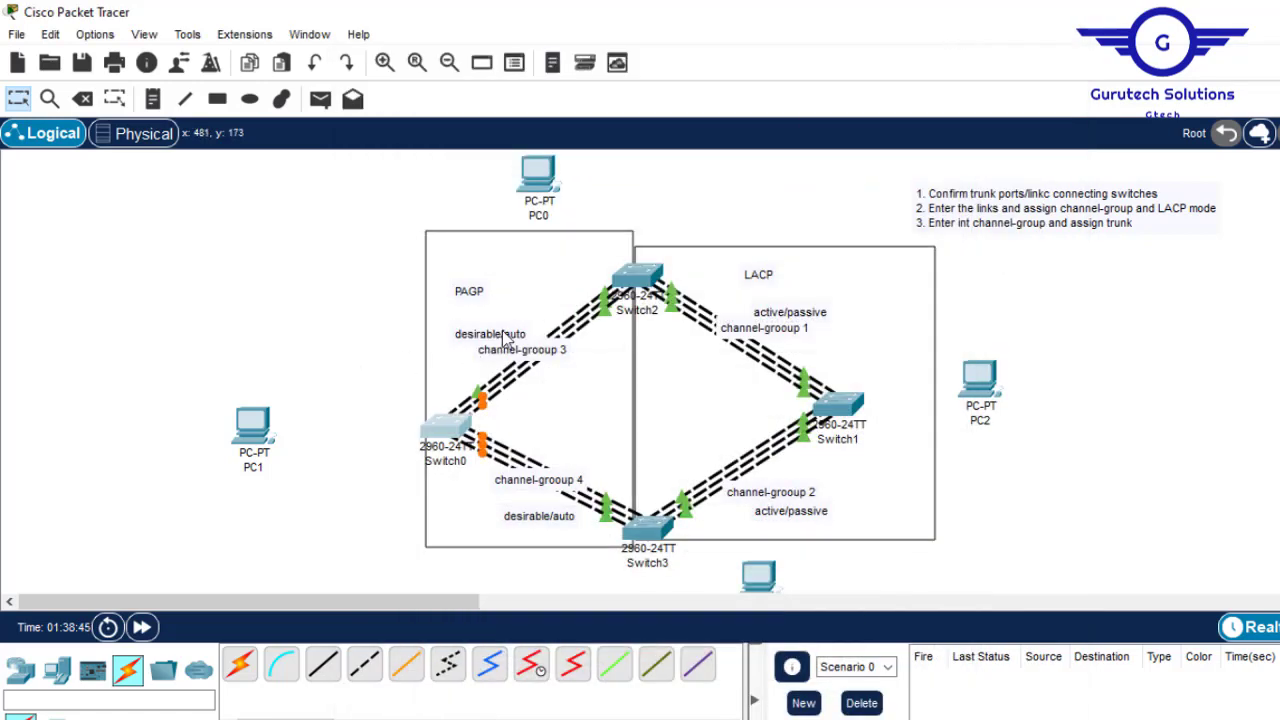
pyautogui.click(450, 428)
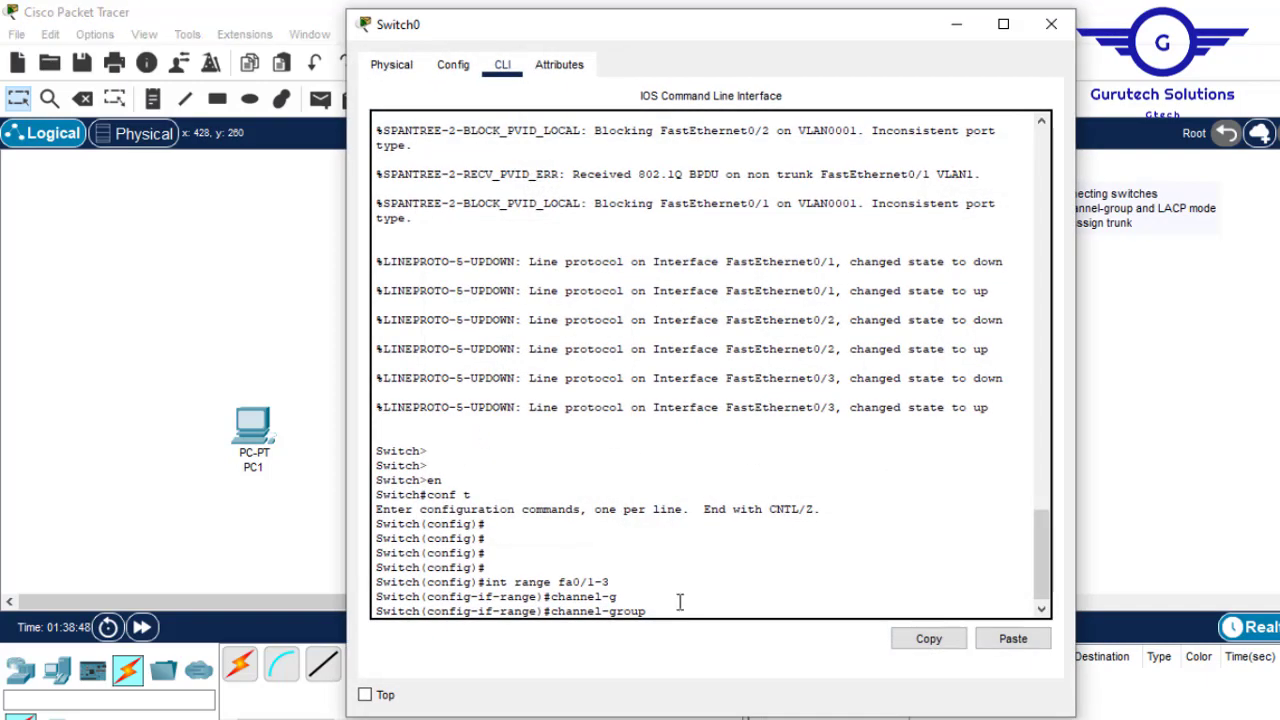
pyautogui.write('3 mo')
pyautogui.press('Tab')
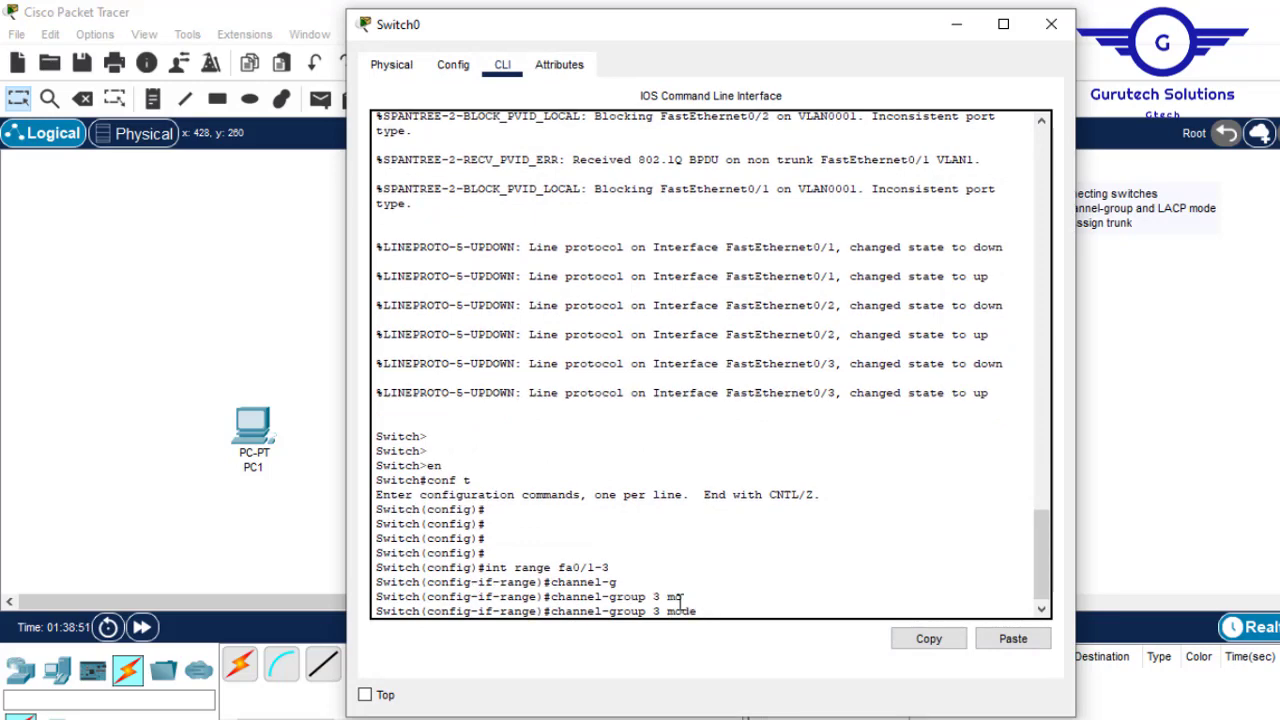
pyautogui.click(962, 28)
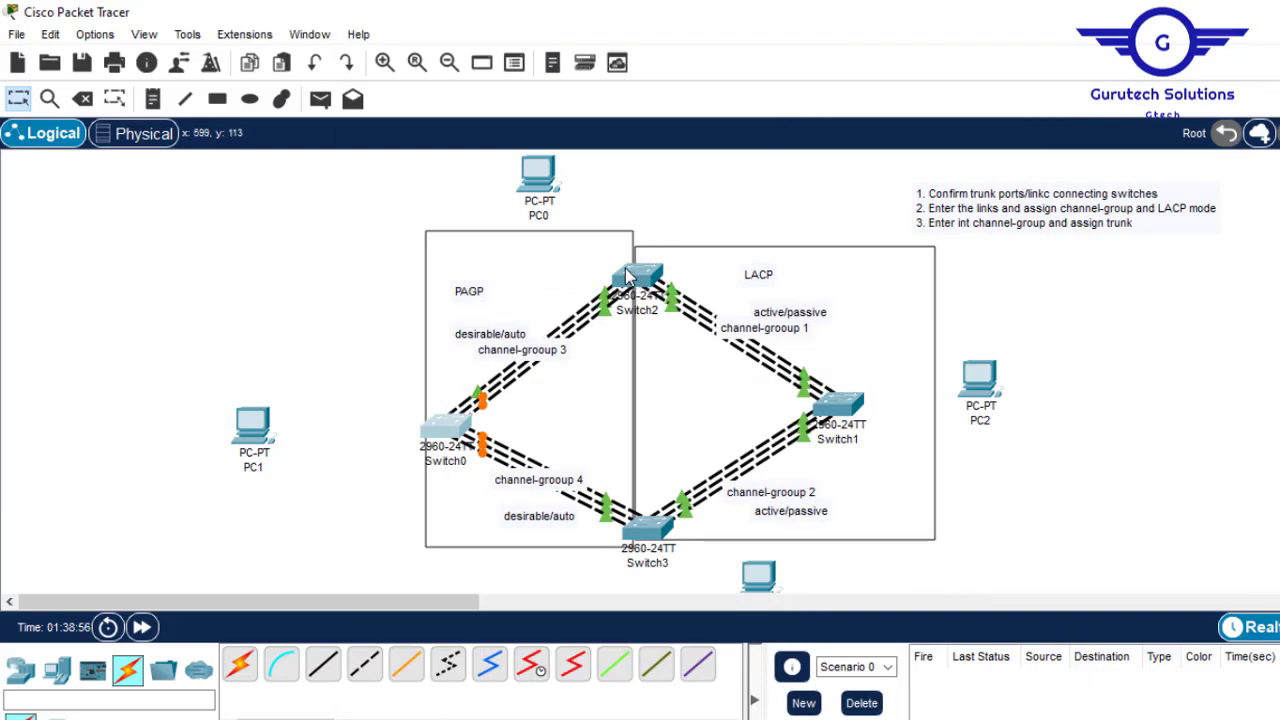
pyautogui.moveTo(637, 280)
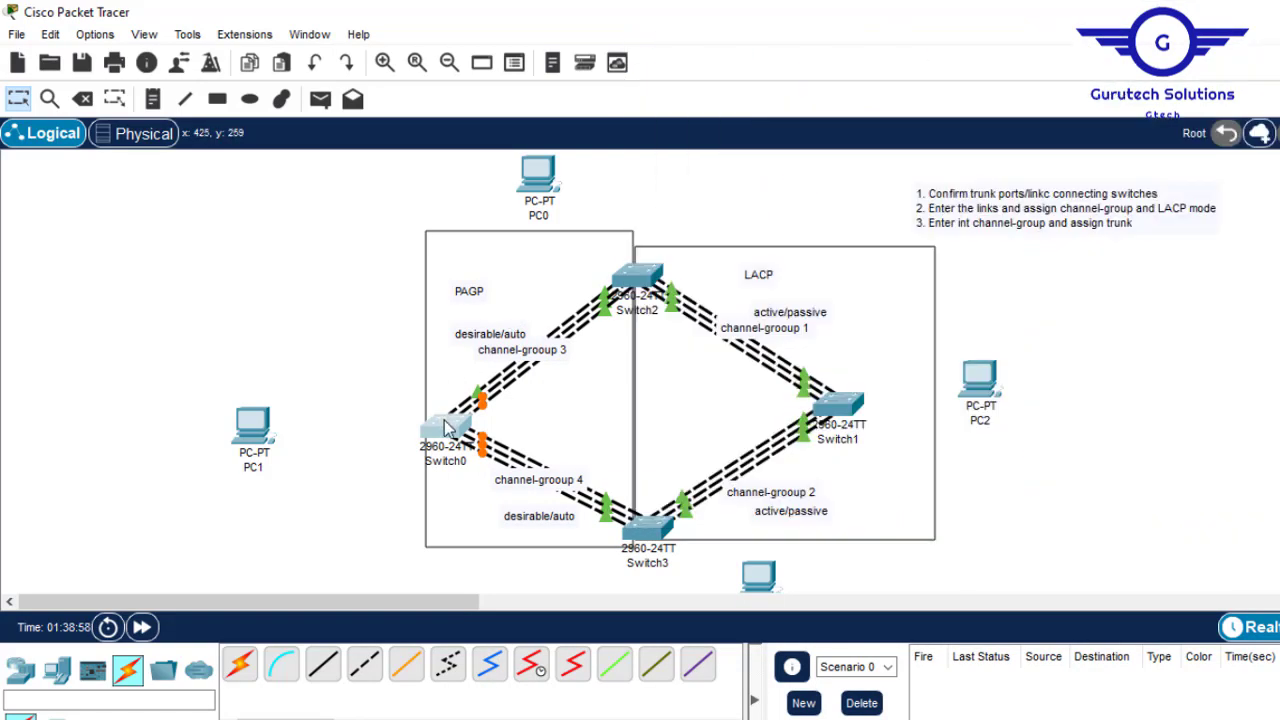
pyautogui.click(445, 428)
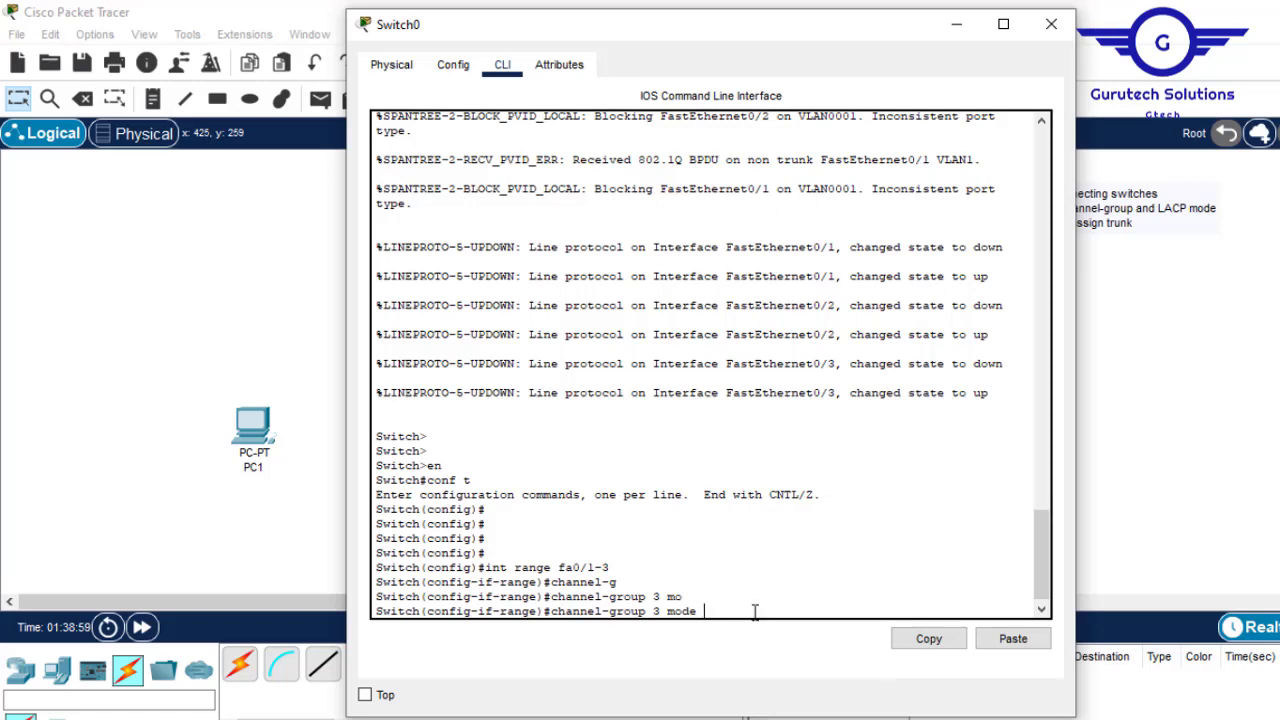
pyautogui.write('aut')
pyautogui.press('Tab')
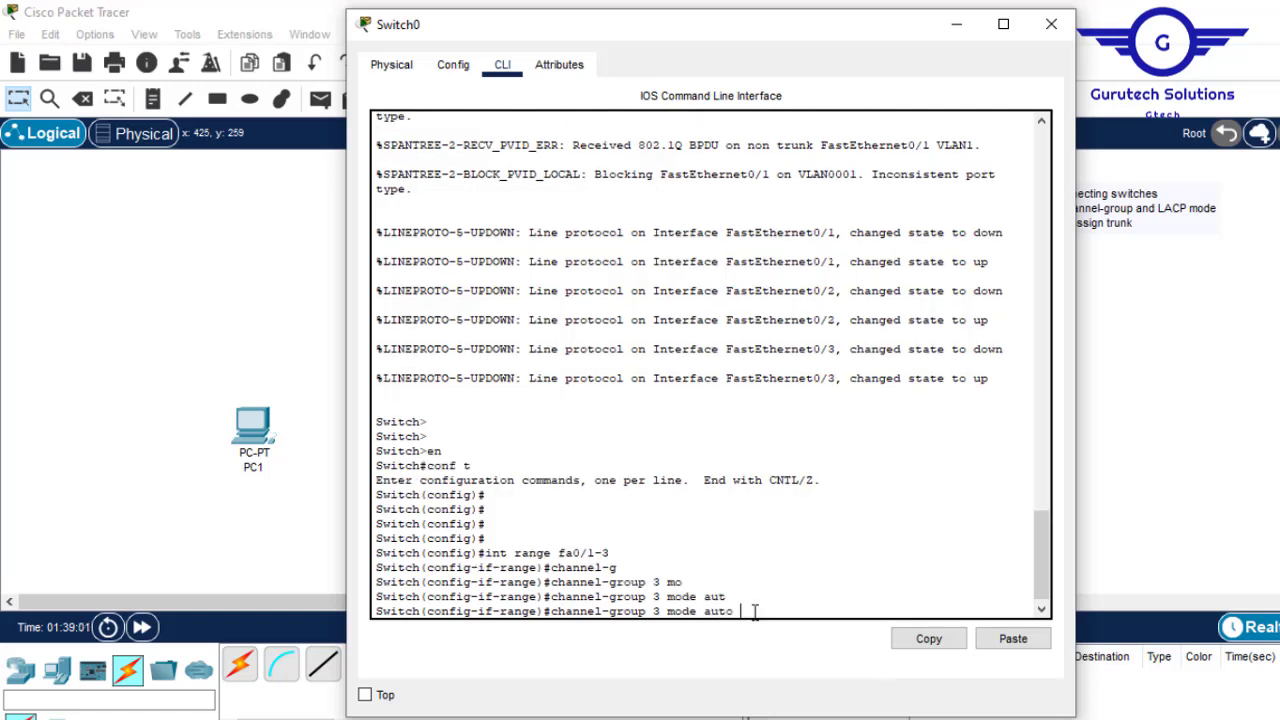
pyautogui.press('Return')
pyautogui.press('Return')
pyautogui.press('Return')
pyautogui.press('Return')
pyautogui.press('Return')
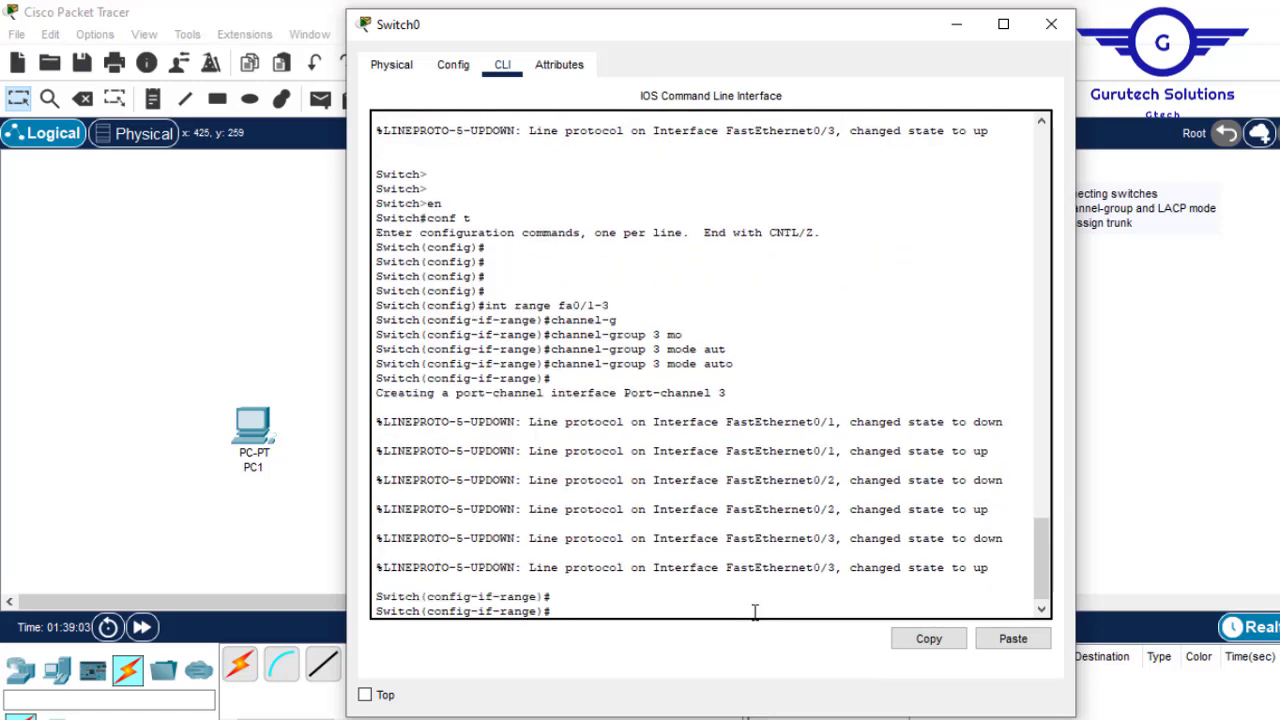
# Exit the interface range and enter configuration of interface port-channel 3 on Switch0
pyautogui.write('exi')
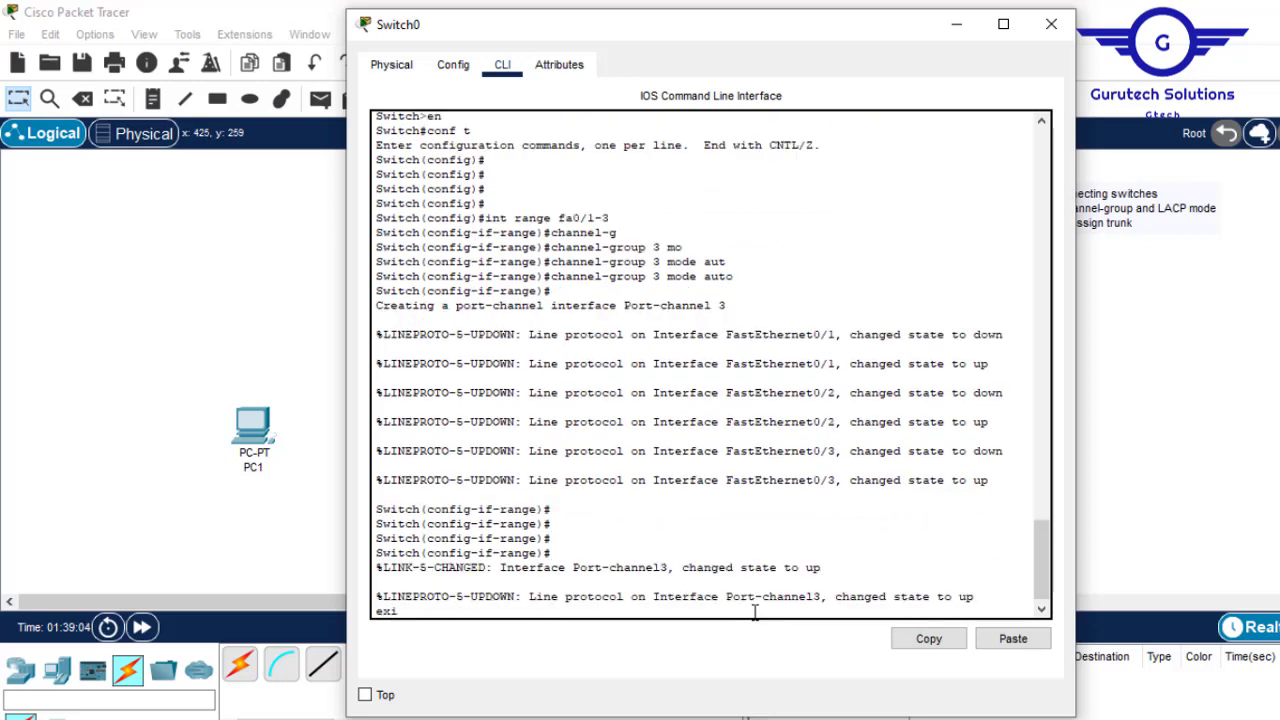
pyautogui.write('t')
pyautogui.press('Return')
pyautogui.press('Return')
pyautogui.press('Return')
pyautogui.press('Return')
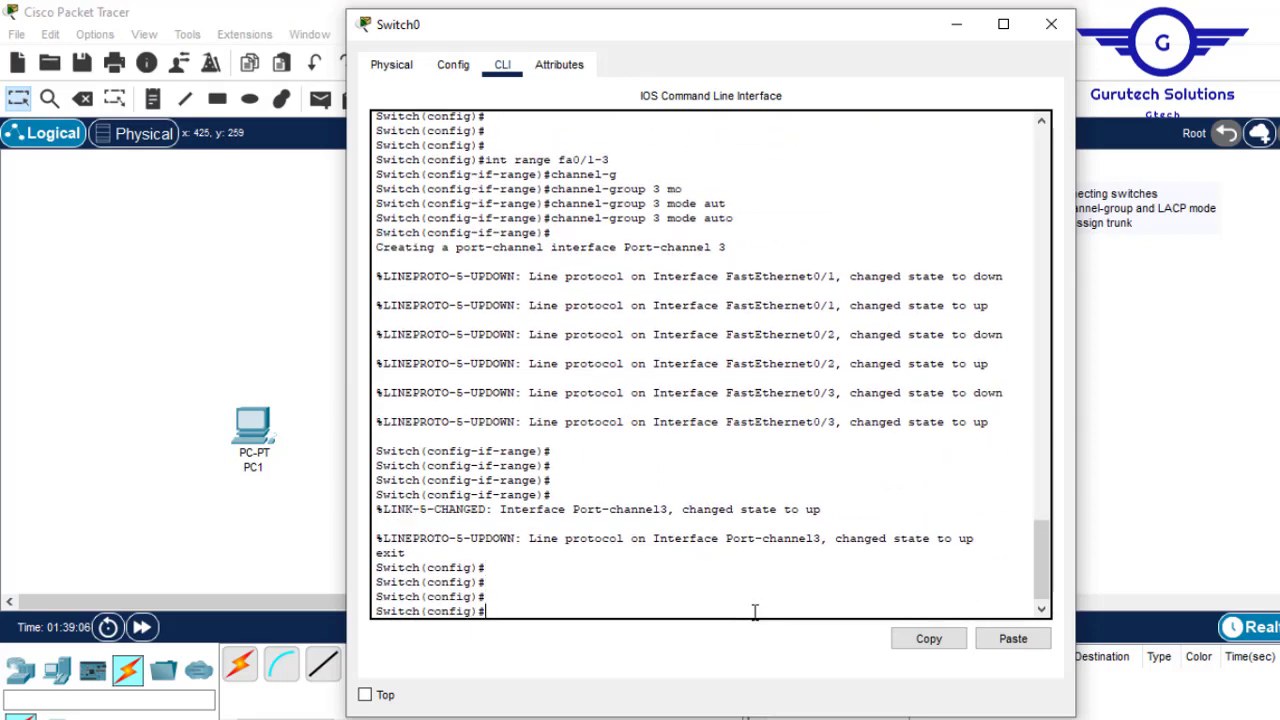
pyautogui.write('int po')
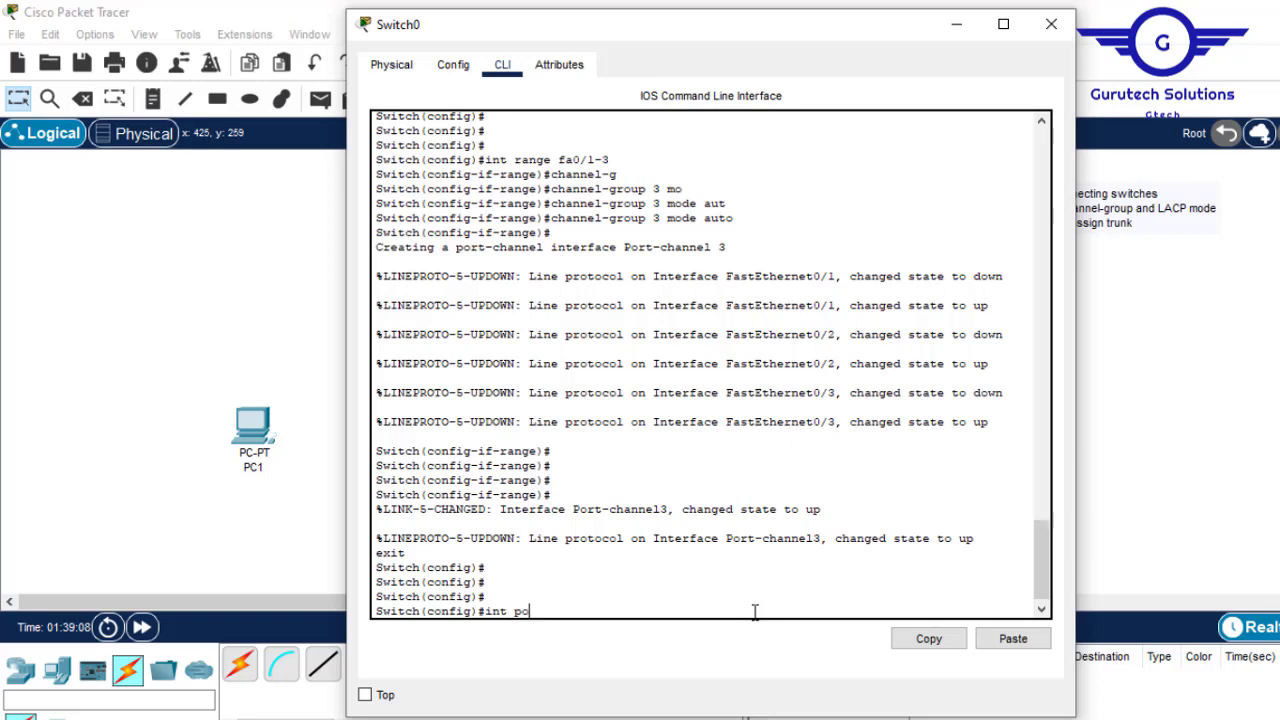
pyautogui.write('rt')
pyautogui.press('Tab')
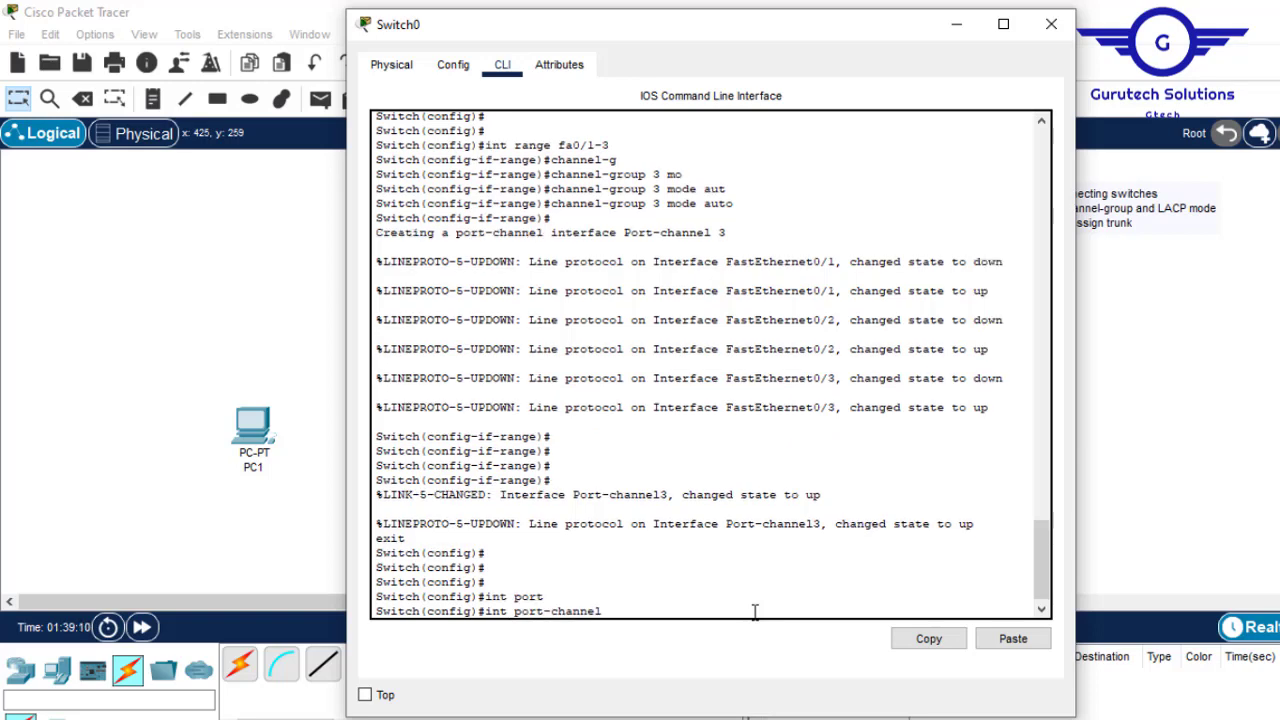
pyautogui.write('3')
pyautogui.press('Return')
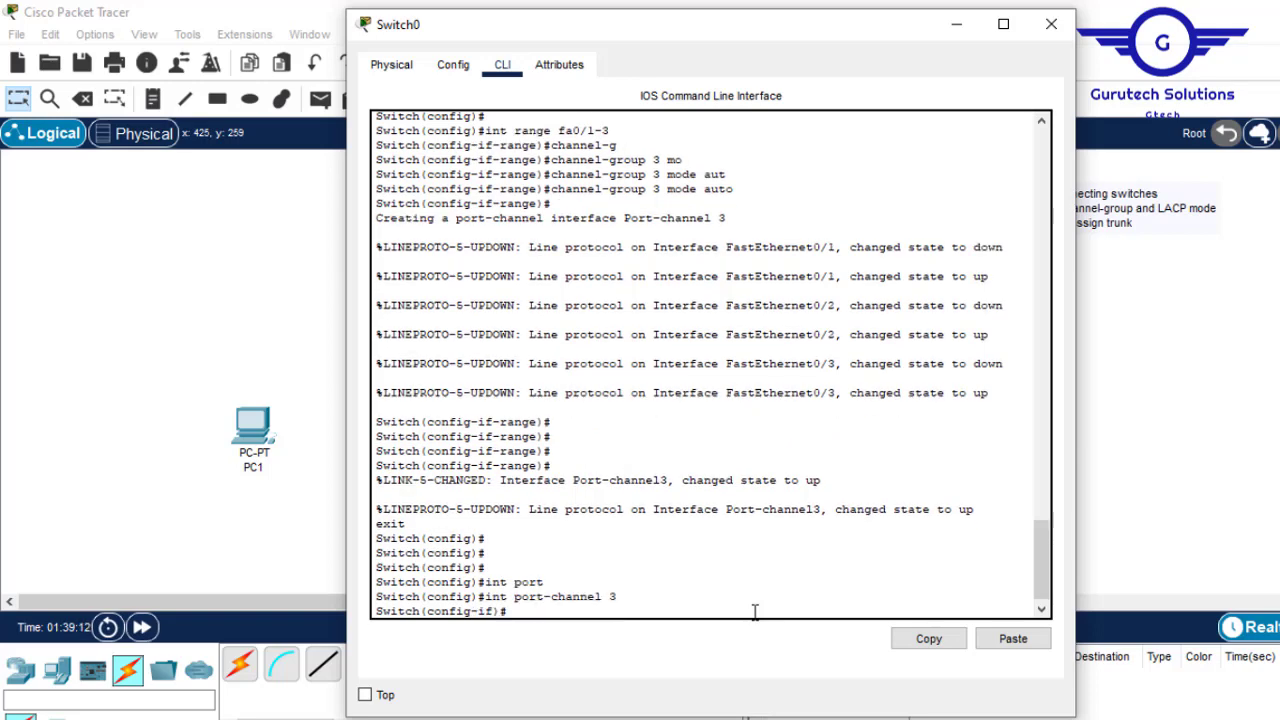
# Set port-channel 3 to switchport mode trunk, save Switch0's configuration with do wr and close its window
pyautogui.write('swit')
pyautogui.press('Tab')
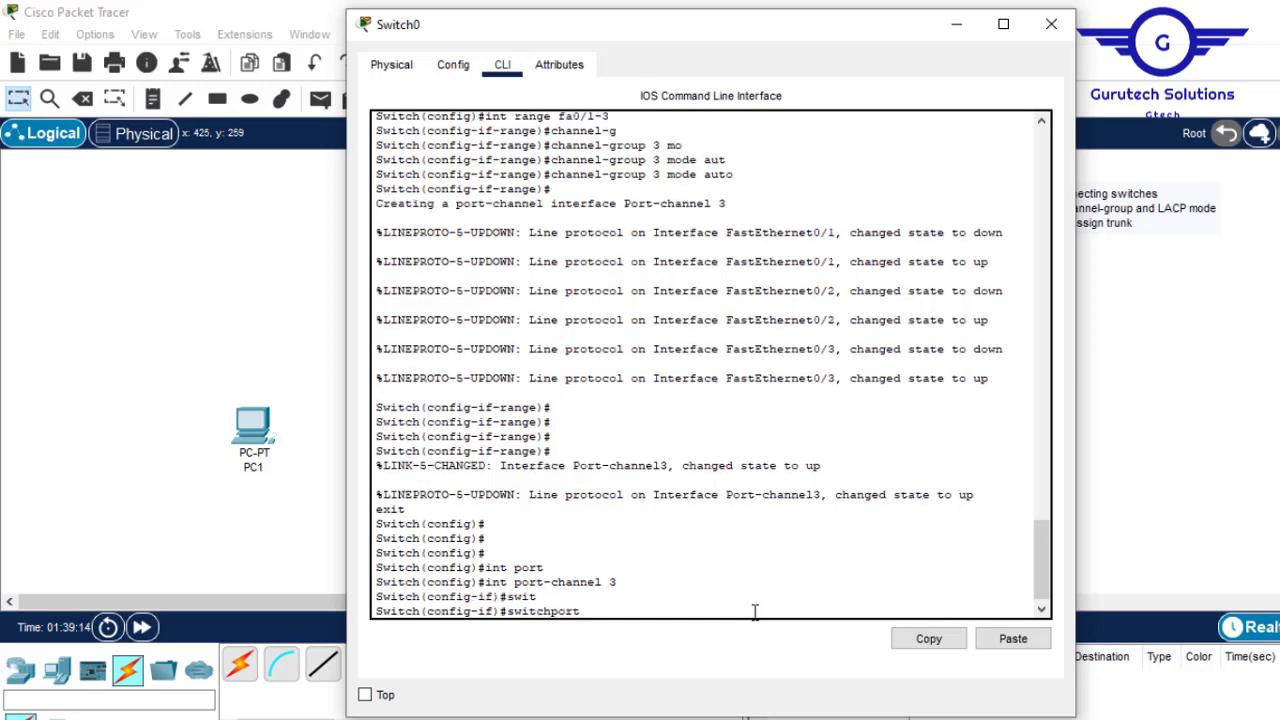
pyautogui.write('m')
pyautogui.press('Tab')
pyautogui.write('tr')
pyautogui.press('Tab')
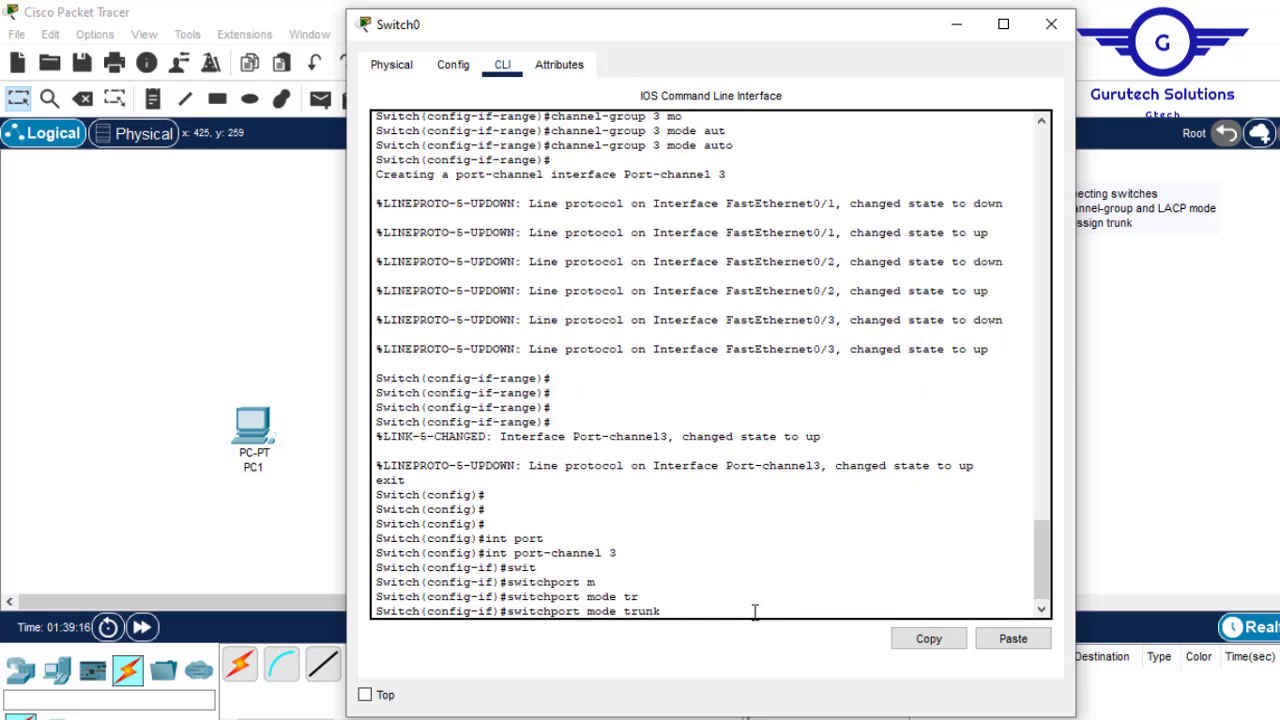
pyautogui.press('Return')
pyautogui.press('Return')
pyautogui.press('Return')
pyautogui.write('do')
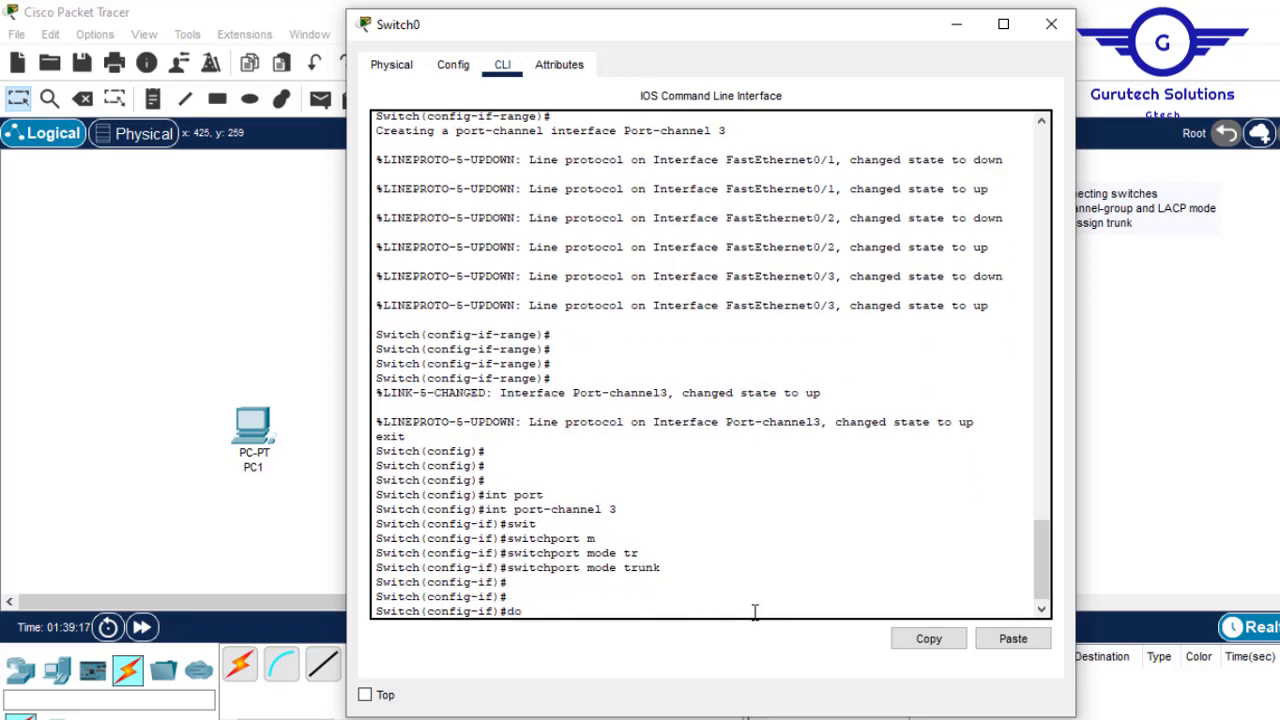
pyautogui.write(' wr')
pyautogui.press('Return')
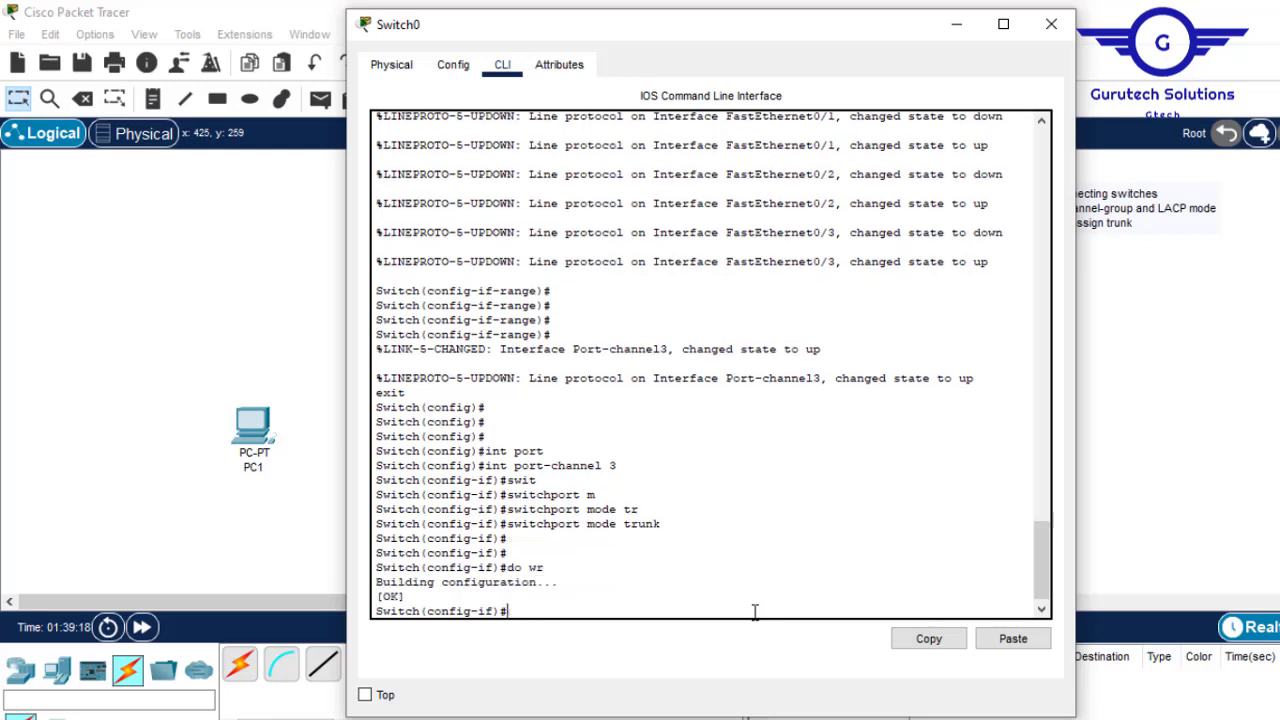
pyautogui.click(1060, 27)
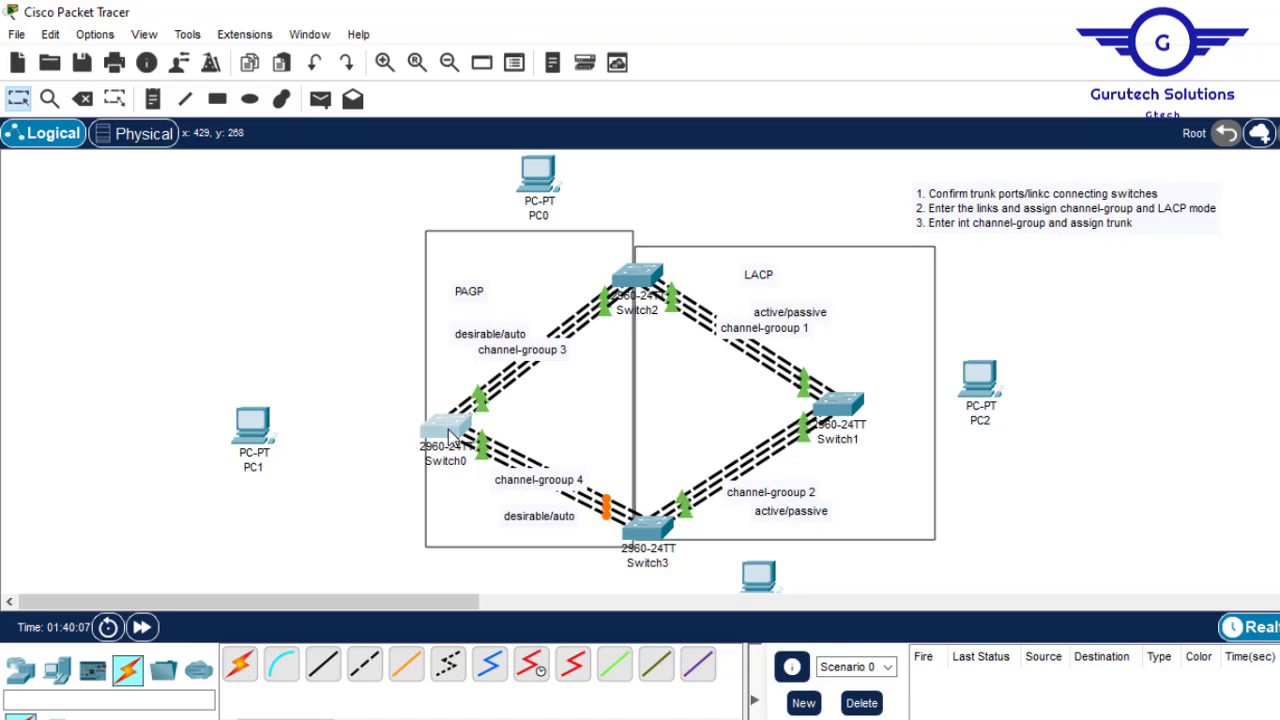
# Reopen Switch0's command line and return to global configuration mode with ex
pyautogui.click(452, 437)
pyautogui.tripleClick(709, 571)
pyautogui.press('Return')
pyautogui.press('Return')
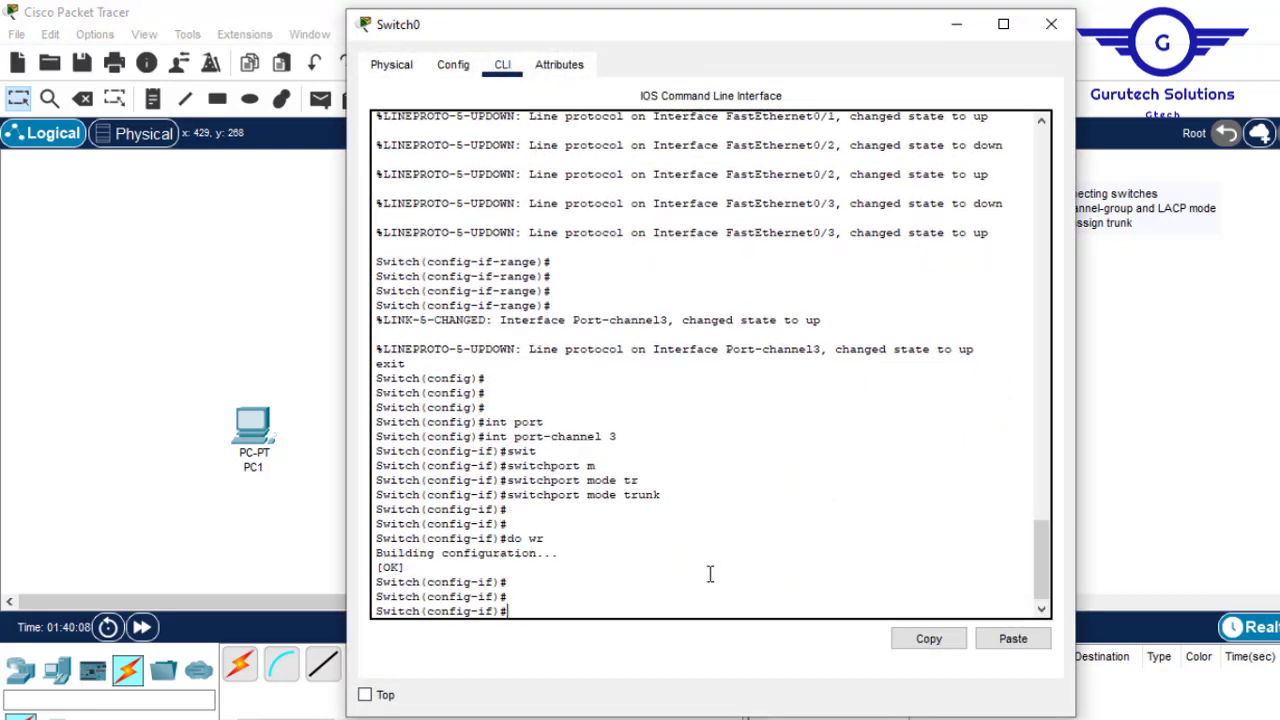
pyautogui.press('Return')
pyautogui.press('Return')
pyautogui.write('ex')
pyautogui.press('Return')
pyautogui.press('Return')
pyautogui.press('Return')
pyautogui.press('Return')
pyautogui.press('Return')
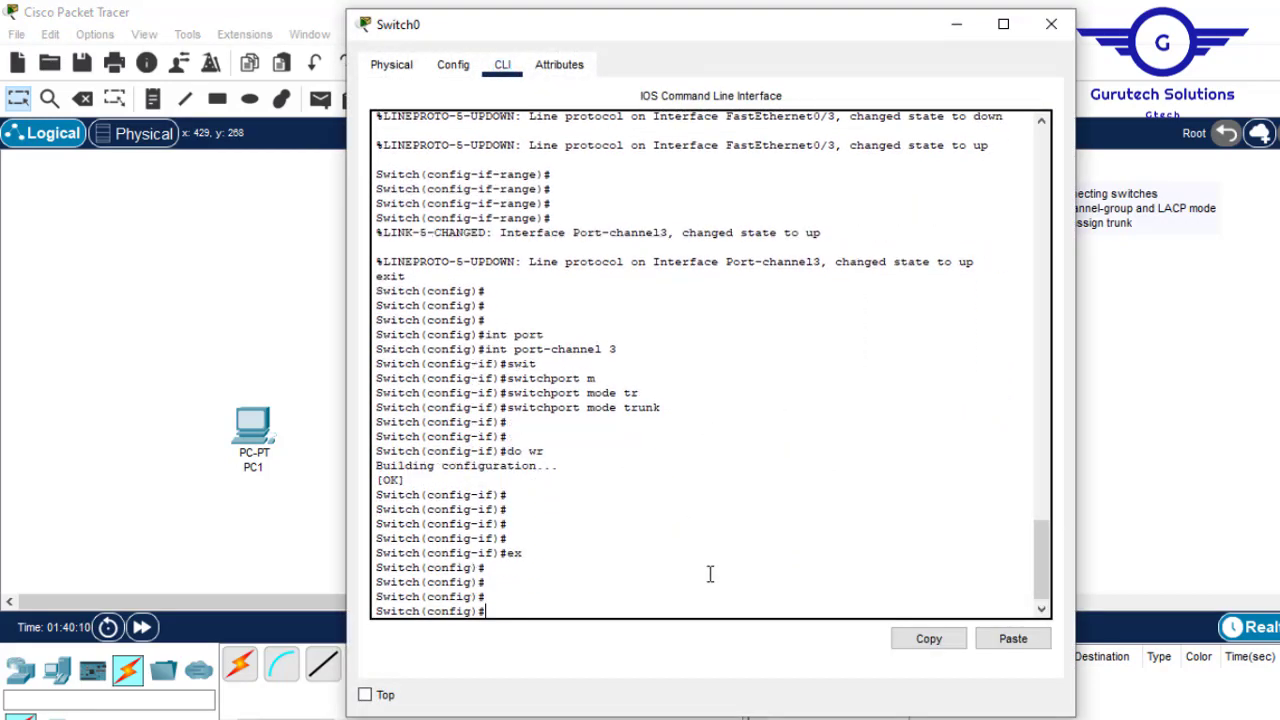
# Enter configuration of the interface range fa0/4-6 on Switch0
pyautogui.write('int ran')
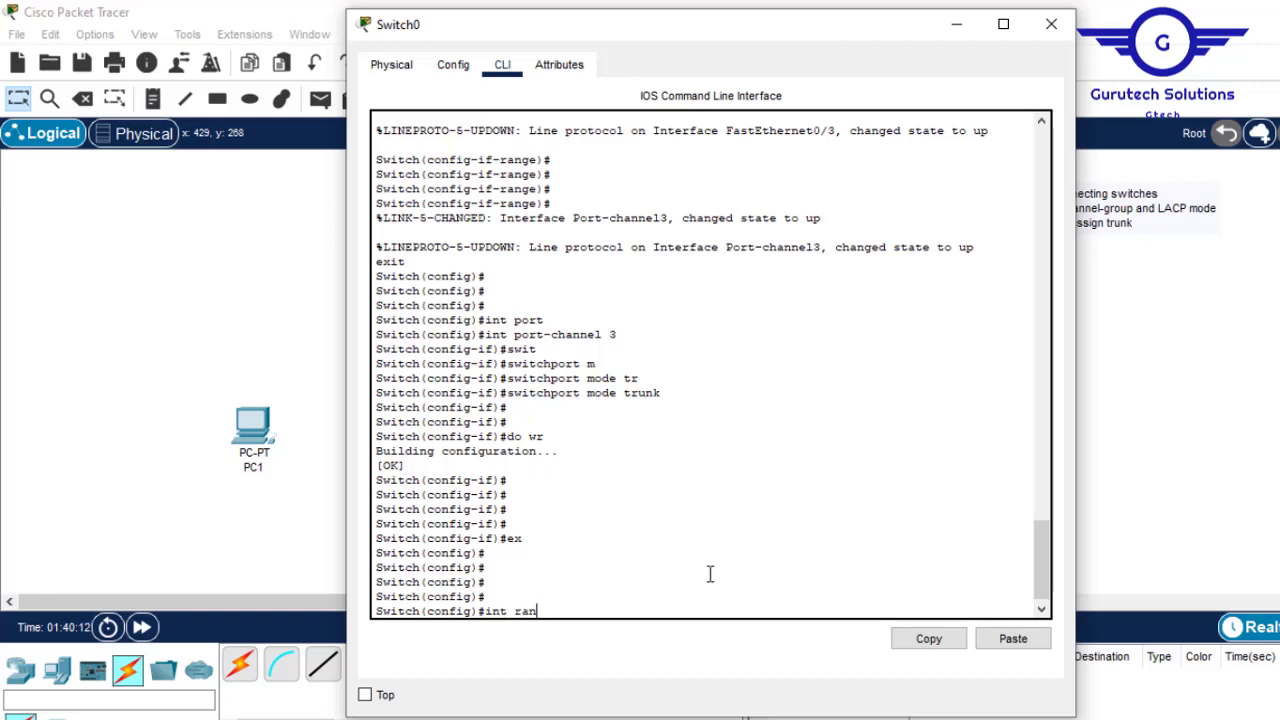
pyautogui.write('ge fa0-/')
pyautogui.press('BackSpace')
pyautogui.write('/4-6')
pyautogui.press('Return')
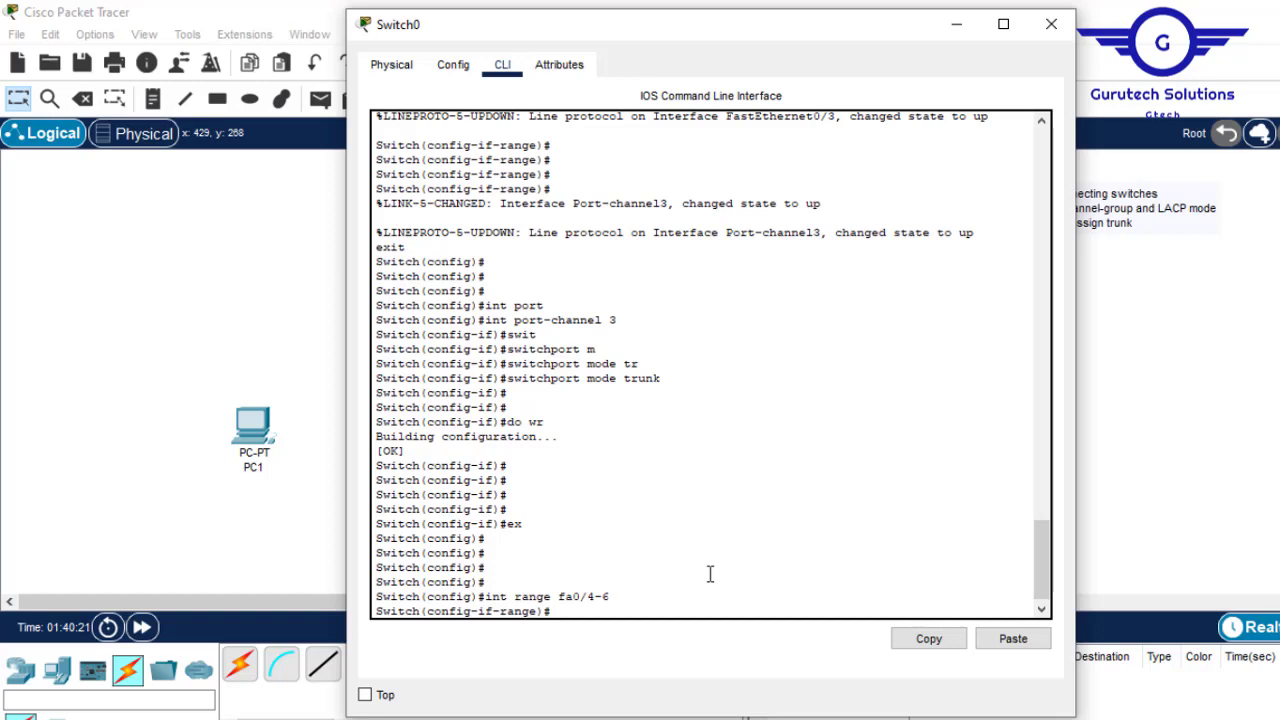
# Assign Switch0's interface range fa0/4-6 to channel-group 4 in mode desirable, checking the topology labels for the group number and mode
pyautogui.write('chann')
pyautogui.press('Tab')
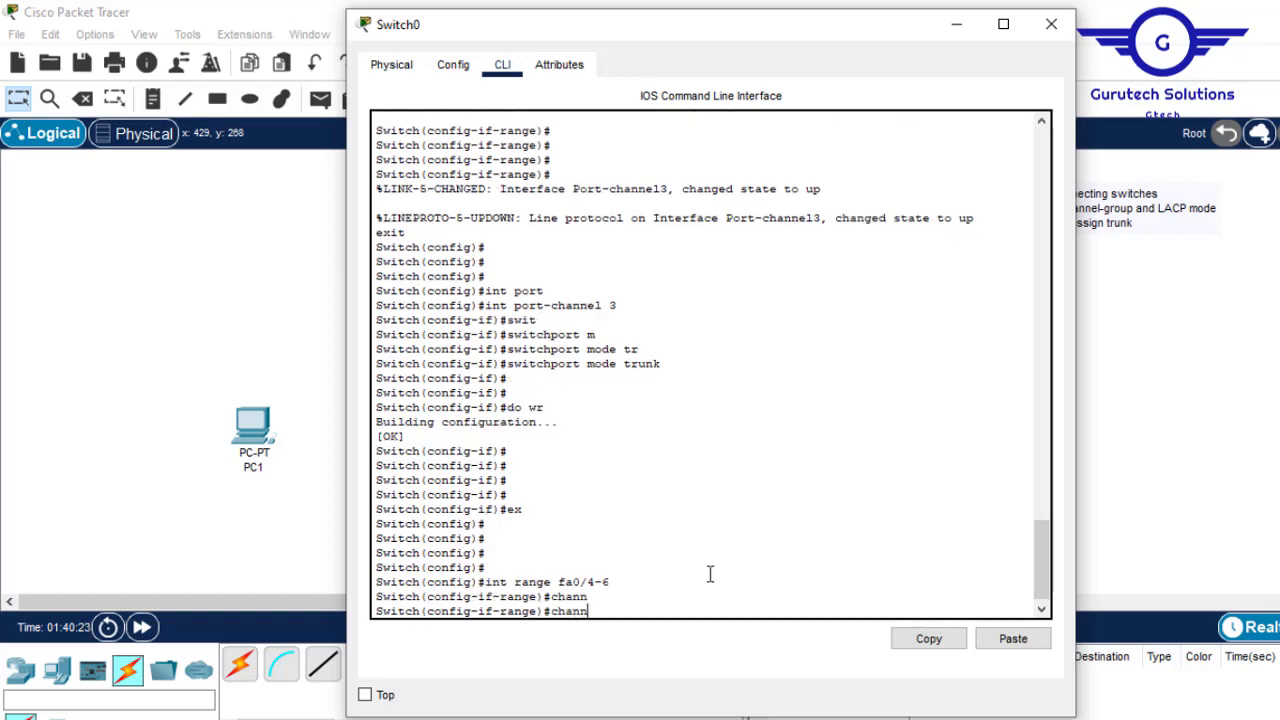
pyautogui.write('el-g')
pyautogui.press('Tab')
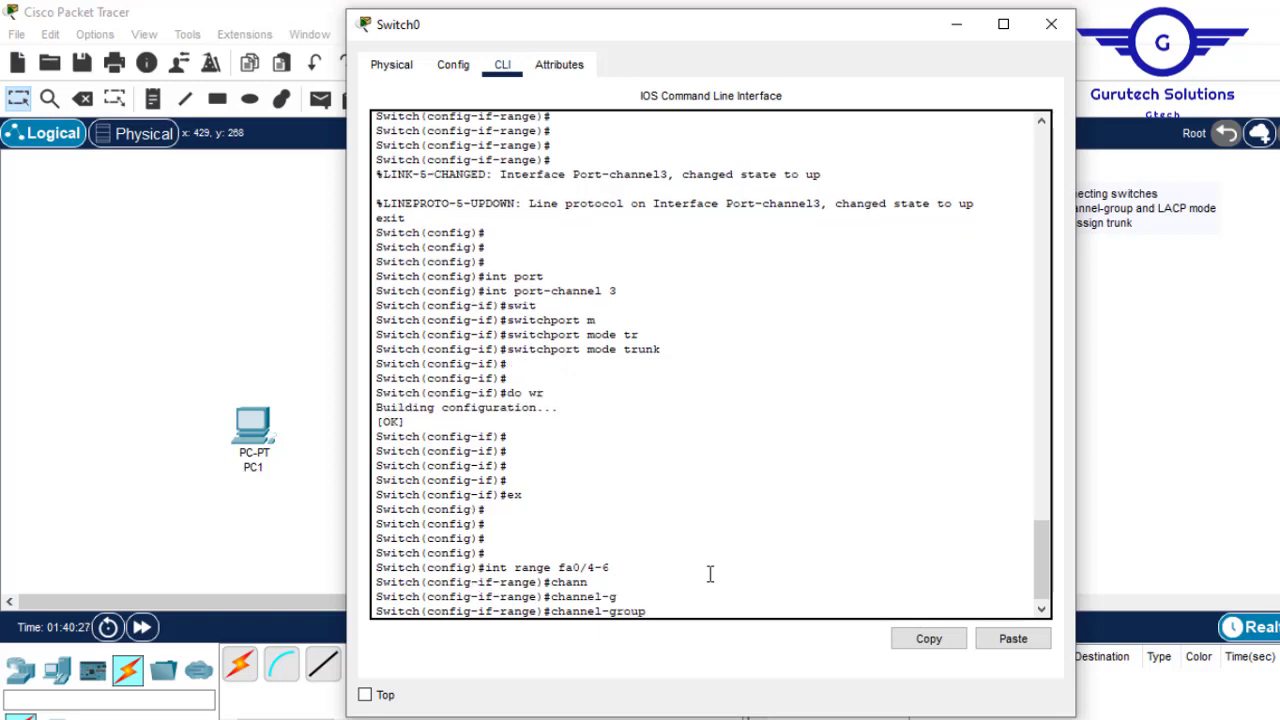
pyautogui.click(957, 31)
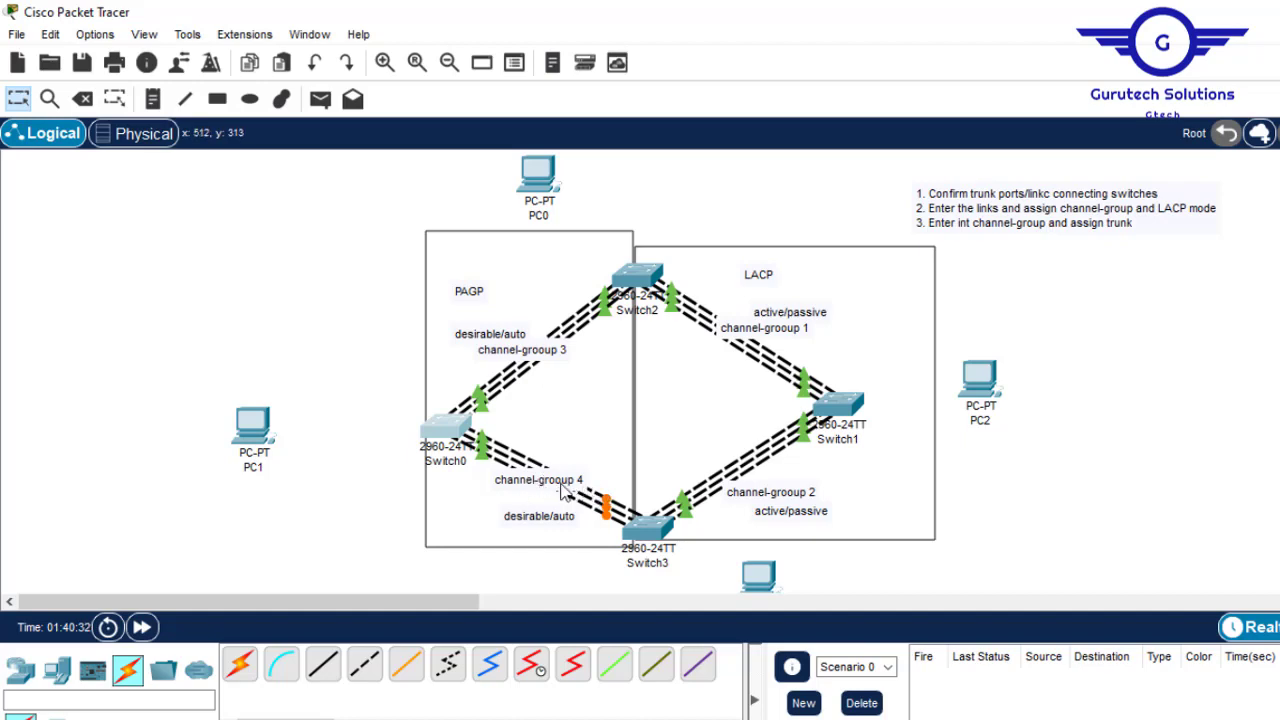
pyautogui.click(443, 427)
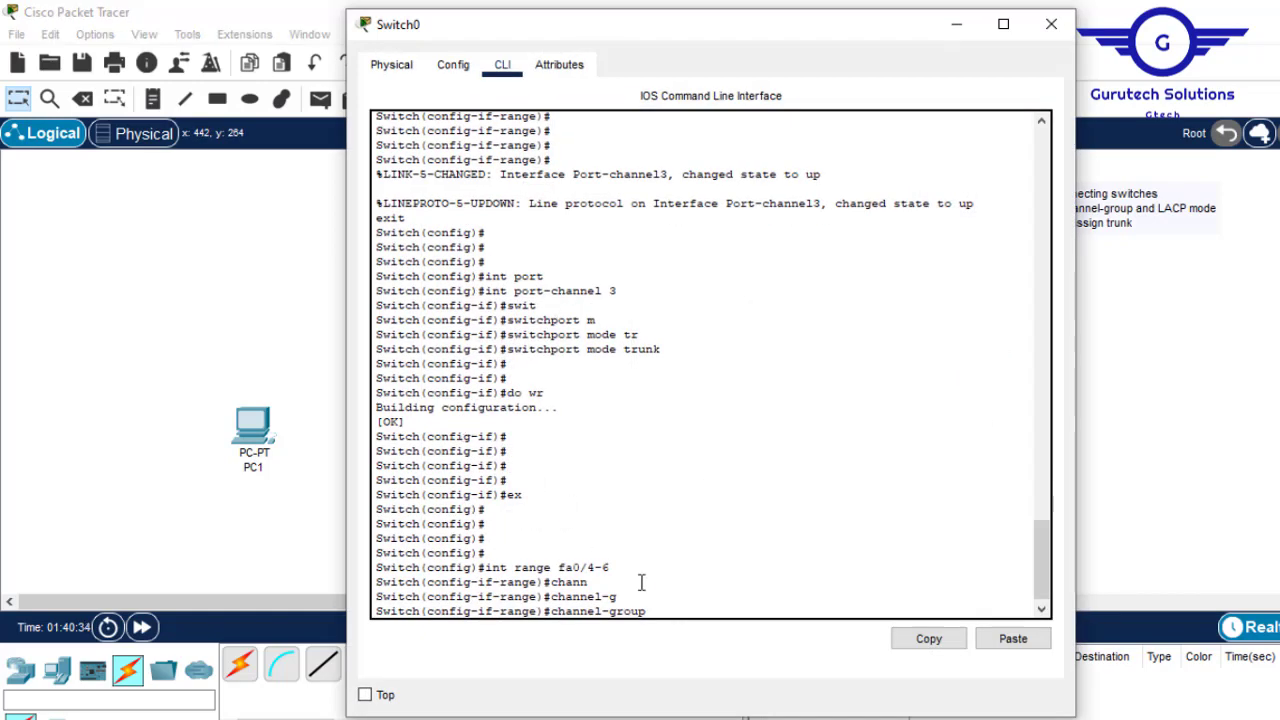
pyautogui.write('4 m')
pyautogui.press('Tab')
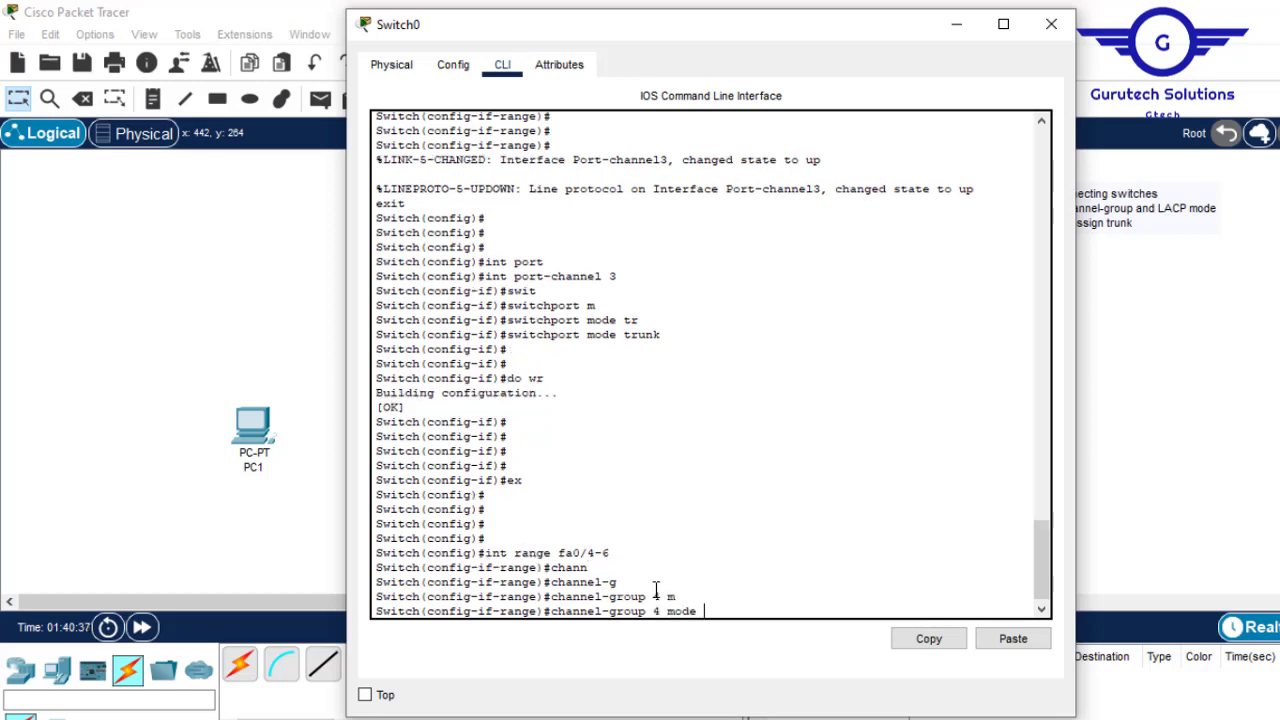
pyautogui.write('de')
pyautogui.press('Tab')
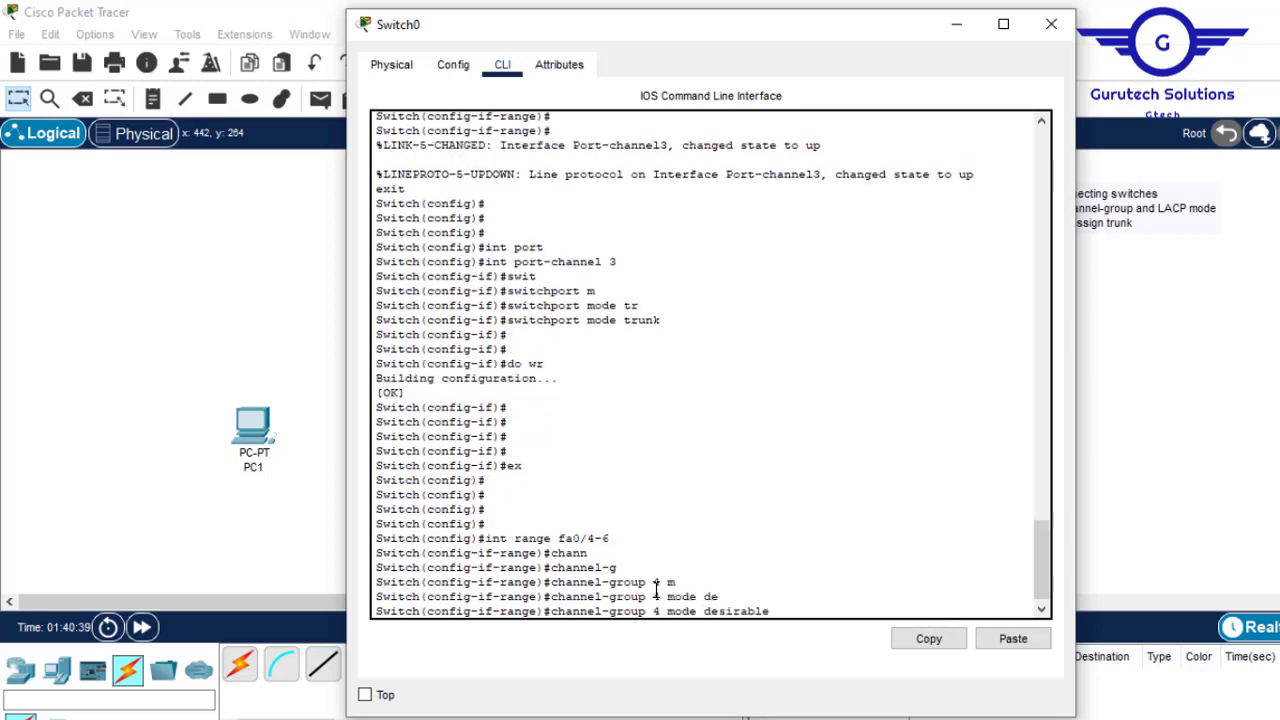
pyautogui.press('Return')
pyautogui.press('Return')
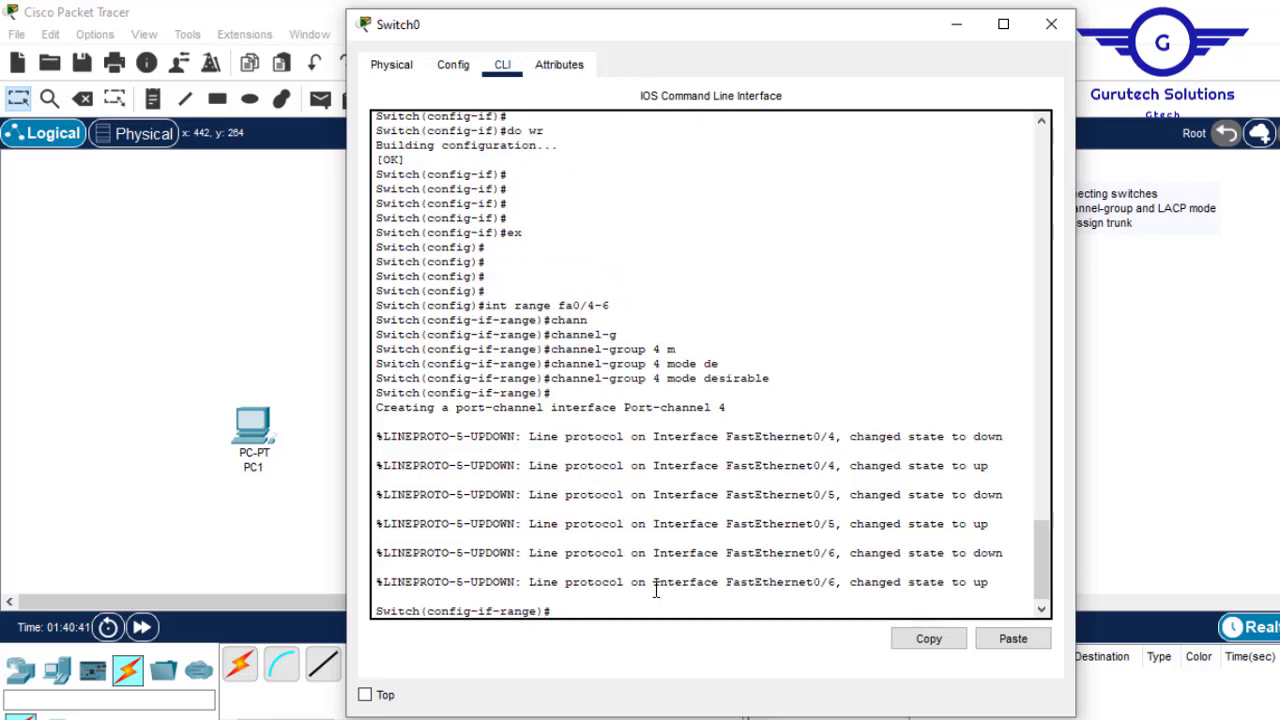
pyautogui.press('Return')
pyautogui.press('Return')
pyautogui.press('Return')
pyautogui.write('w')
pyautogui.press('BackSpace')
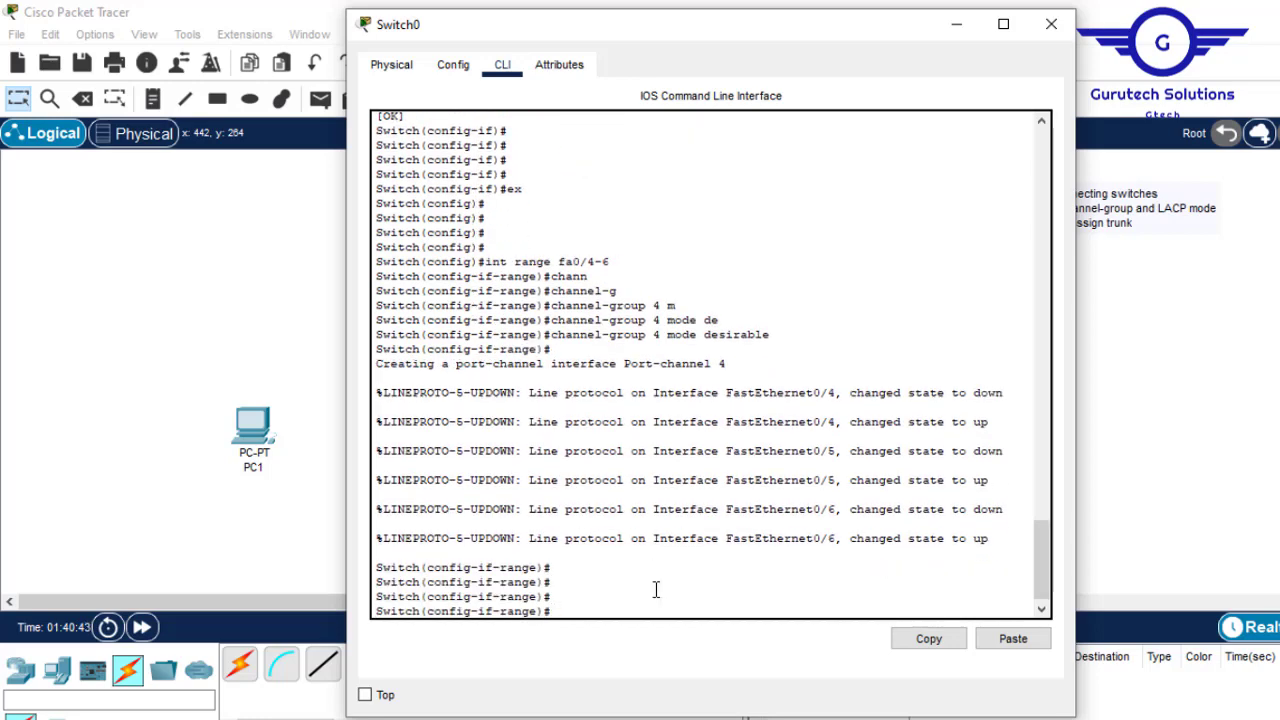
# Leave Switch0's interface range with exit and enter configuration of interface port-channel 4
pyautogui.write('exit')
pyautogui.press('Return')
pyautogui.press('Return')
pyautogui.press('Return')
pyautogui.press('Return')
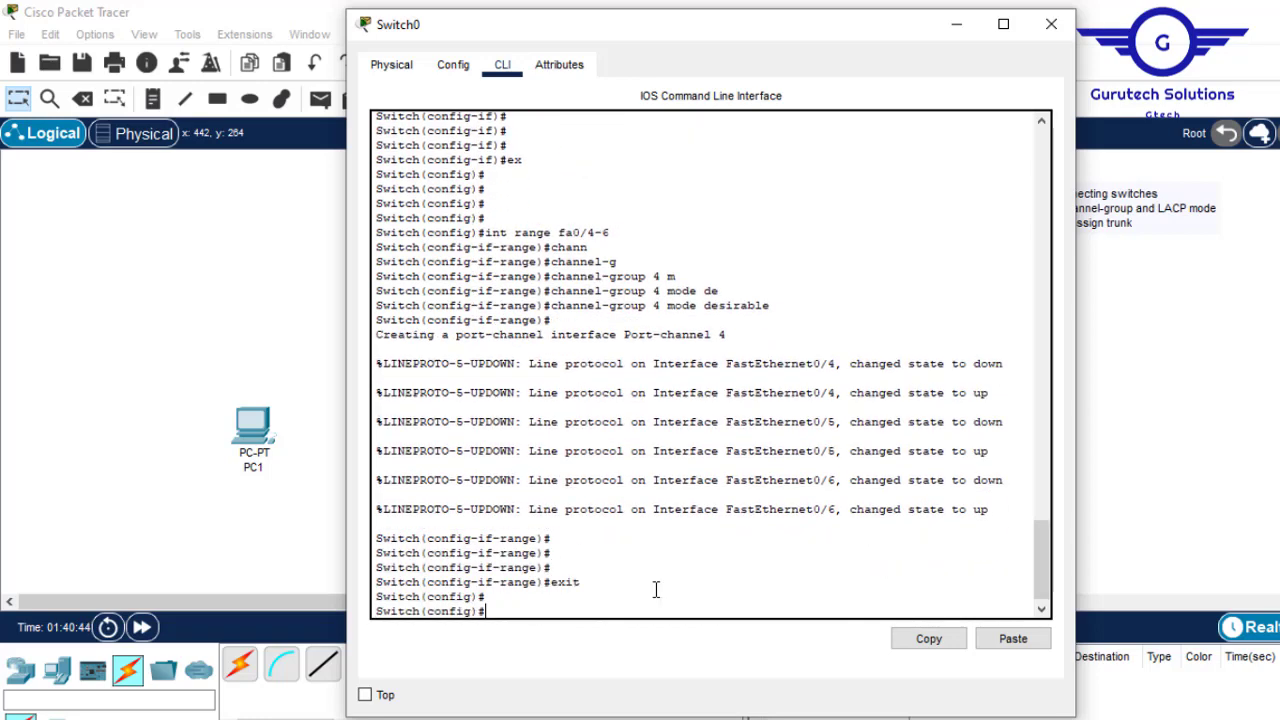
pyautogui.write('int port')
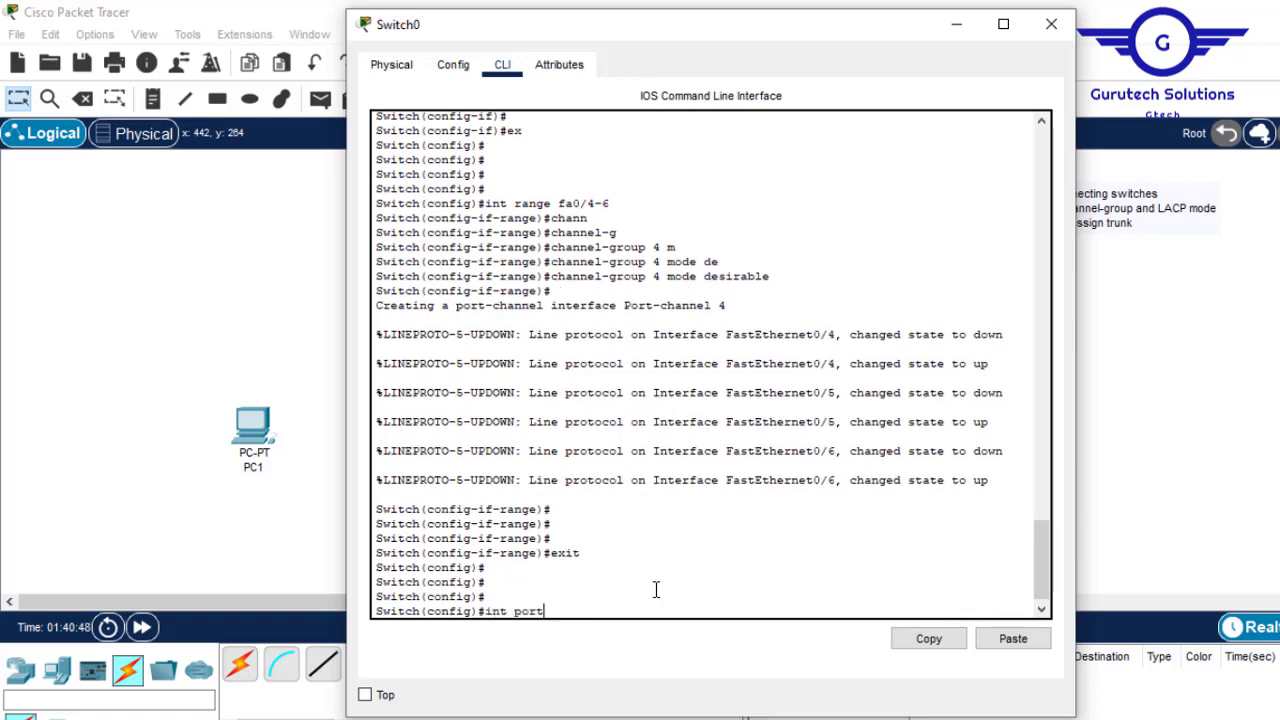
pyautogui.press('Tab')
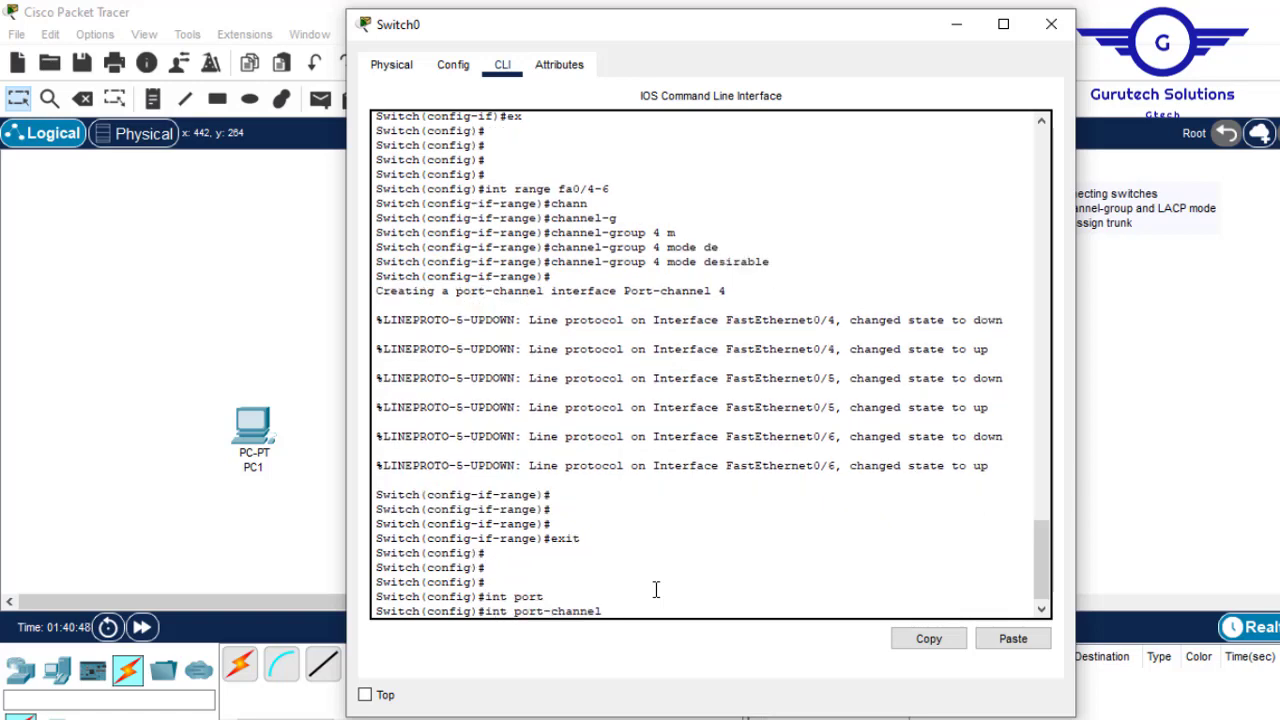
pyautogui.write('4')
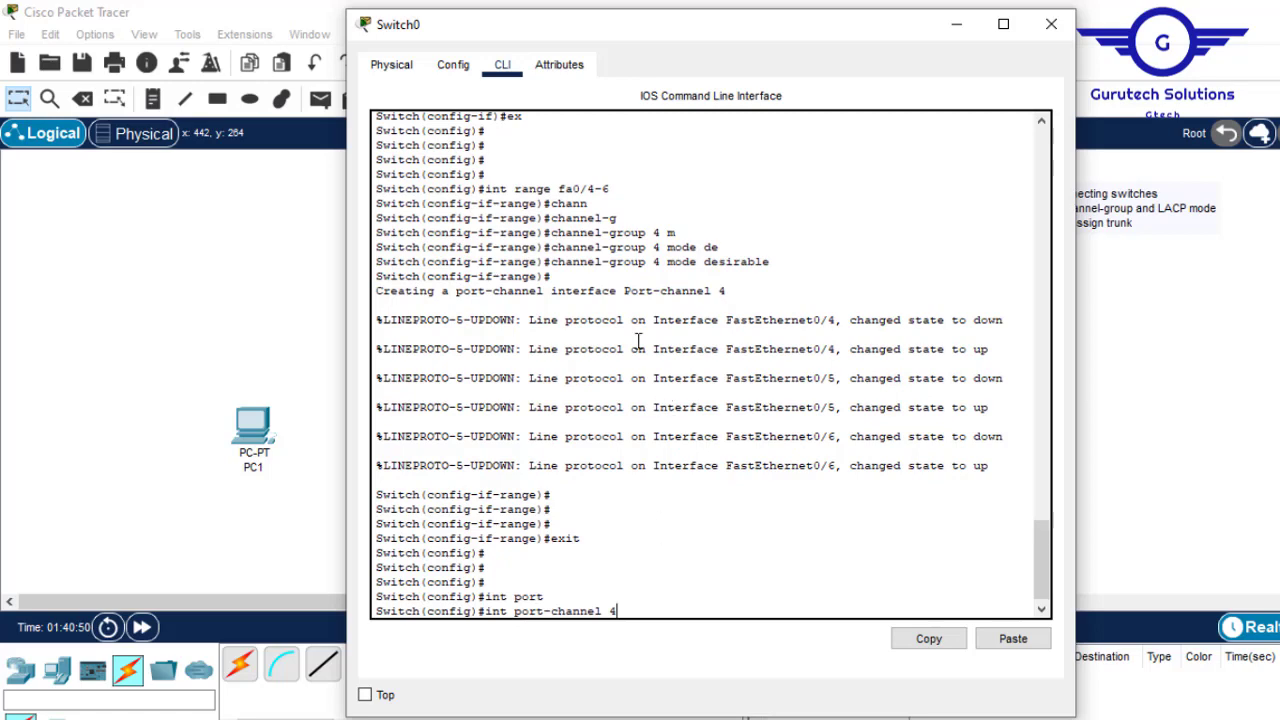
pyautogui.doubleClick(655, 261)
pyautogui.click(626, 606)
pyautogui.press('Return')
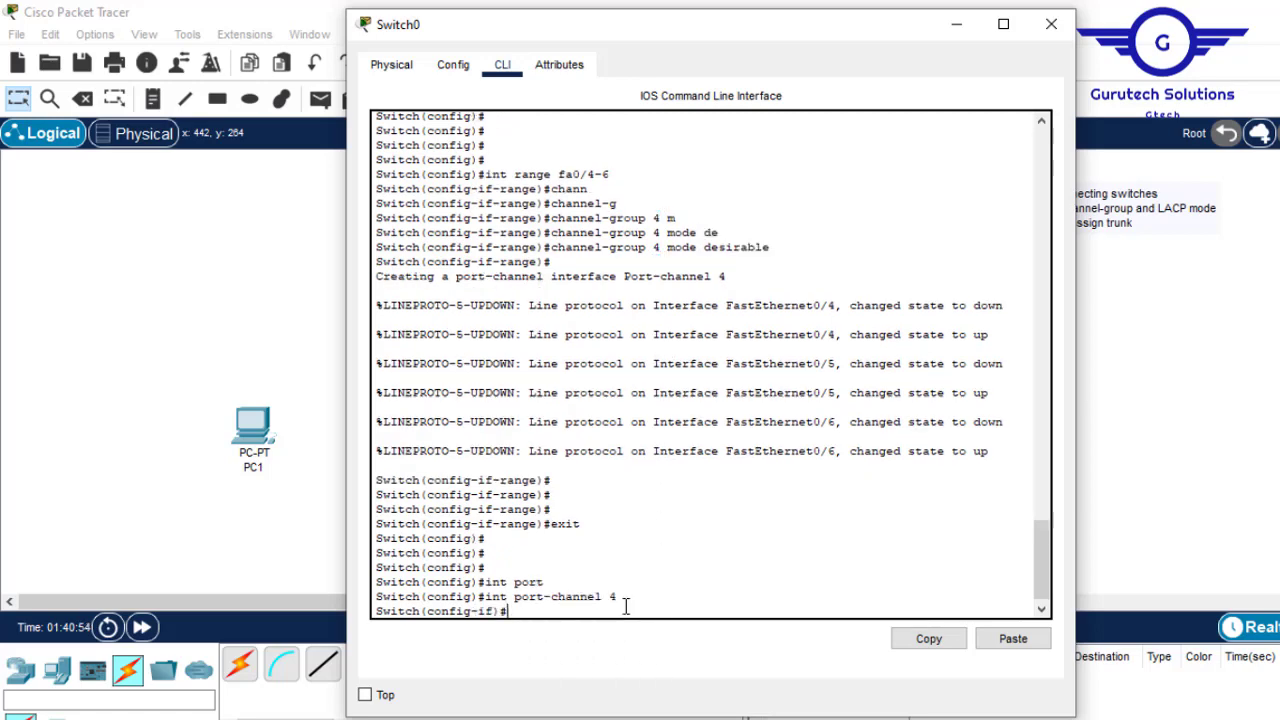
# Set Switch0's port-channel 4 to switchport mode trunk, save the configuration with do wr and close Switch0's window
pyautogui.write('swit')
pyautogui.press('Tab')
pyautogui.write('m')
pyautogui.press('Tab')
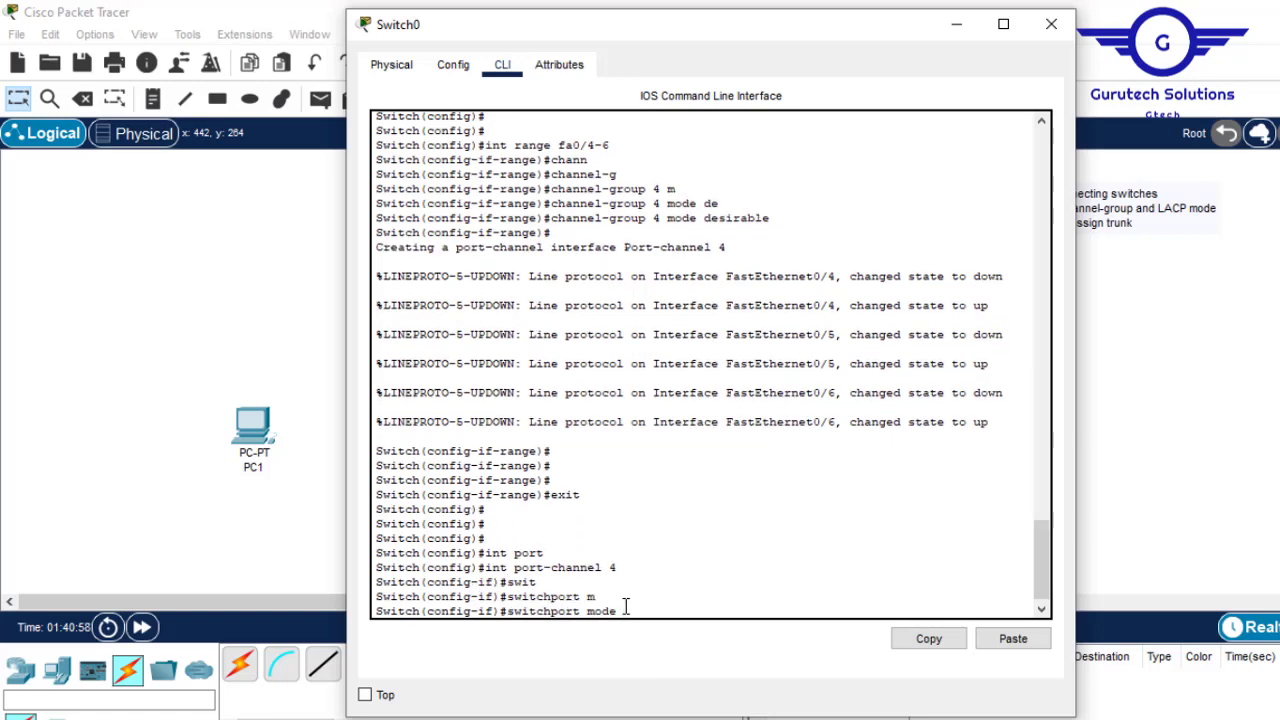
pyautogui.write('tr')
pyautogui.press('Tab')
pyautogui.press('Return')
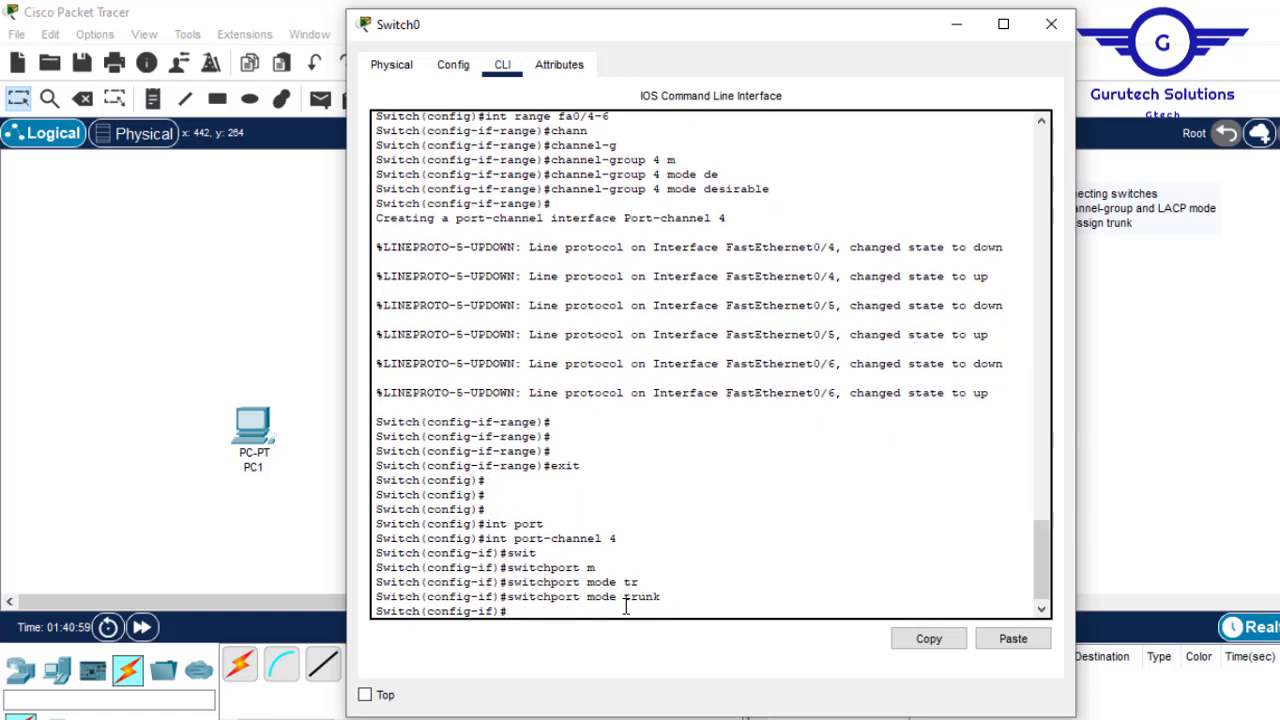
pyautogui.write('do wr')
pyautogui.press('Return')
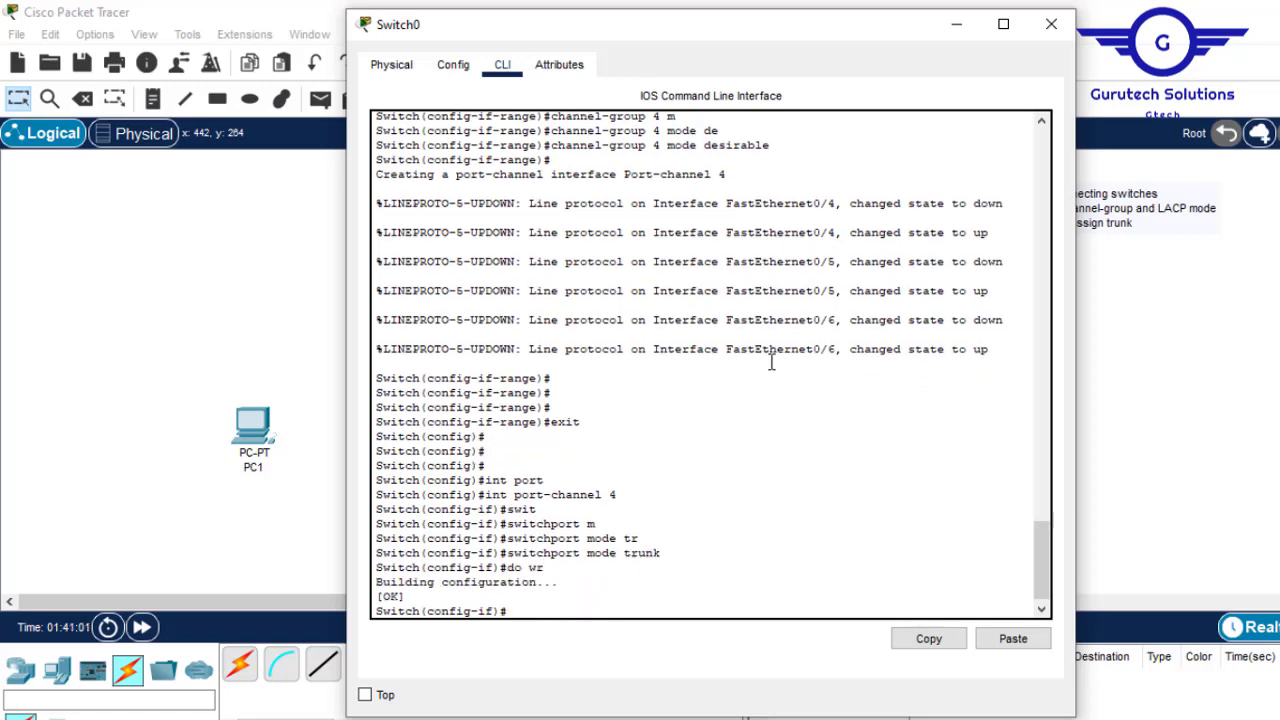
pyautogui.click(1052, 25)
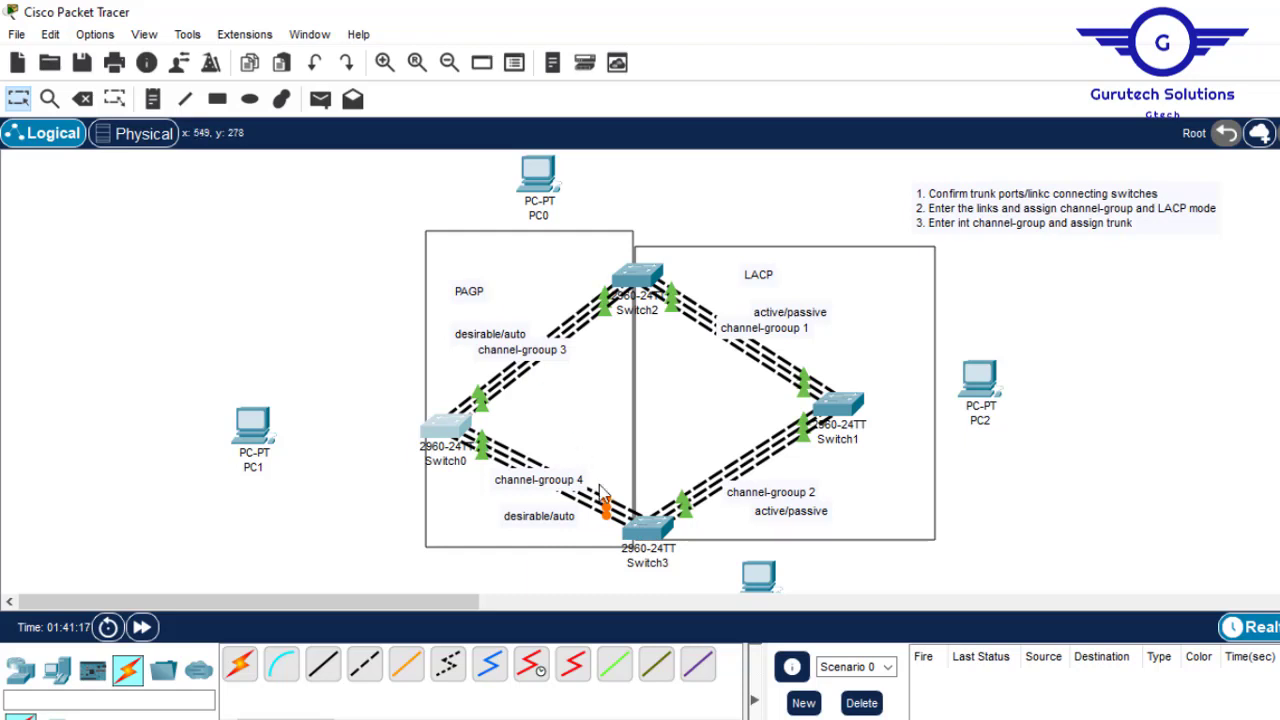
# Open Switch3's command line and return to global configuration mode with ex
pyautogui.moveTo(607, 524)
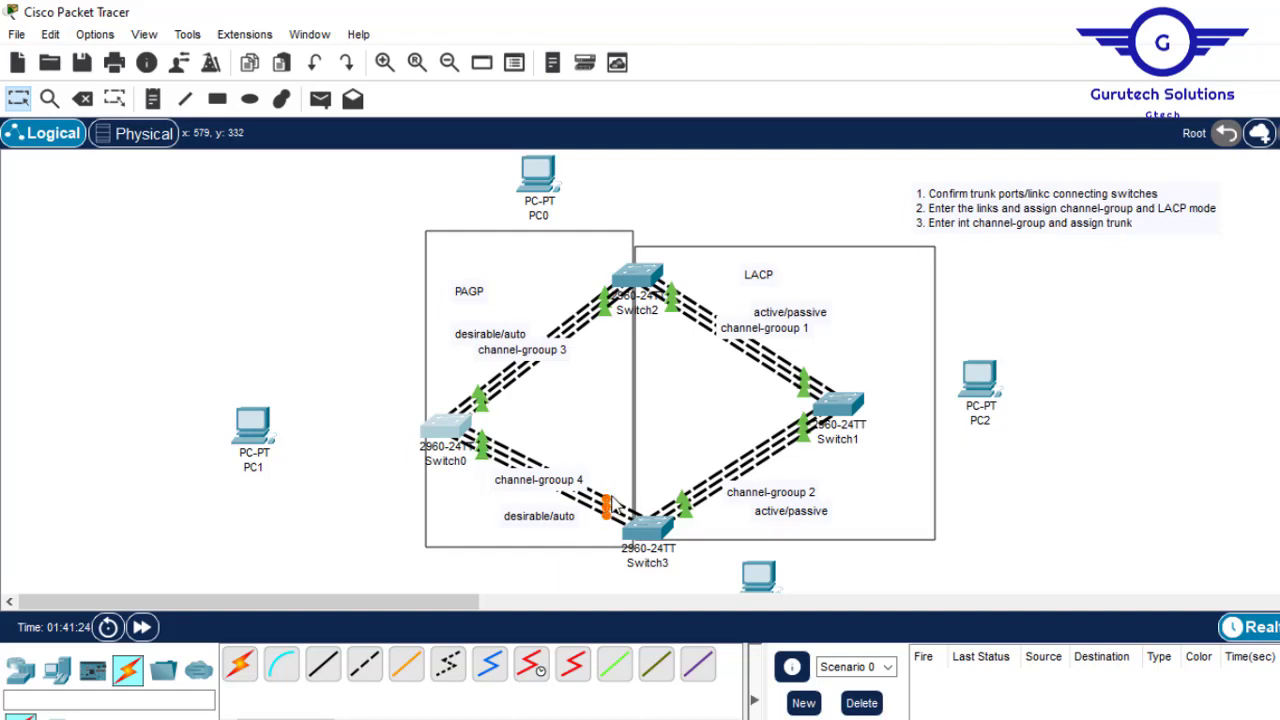
pyautogui.click(649, 530)
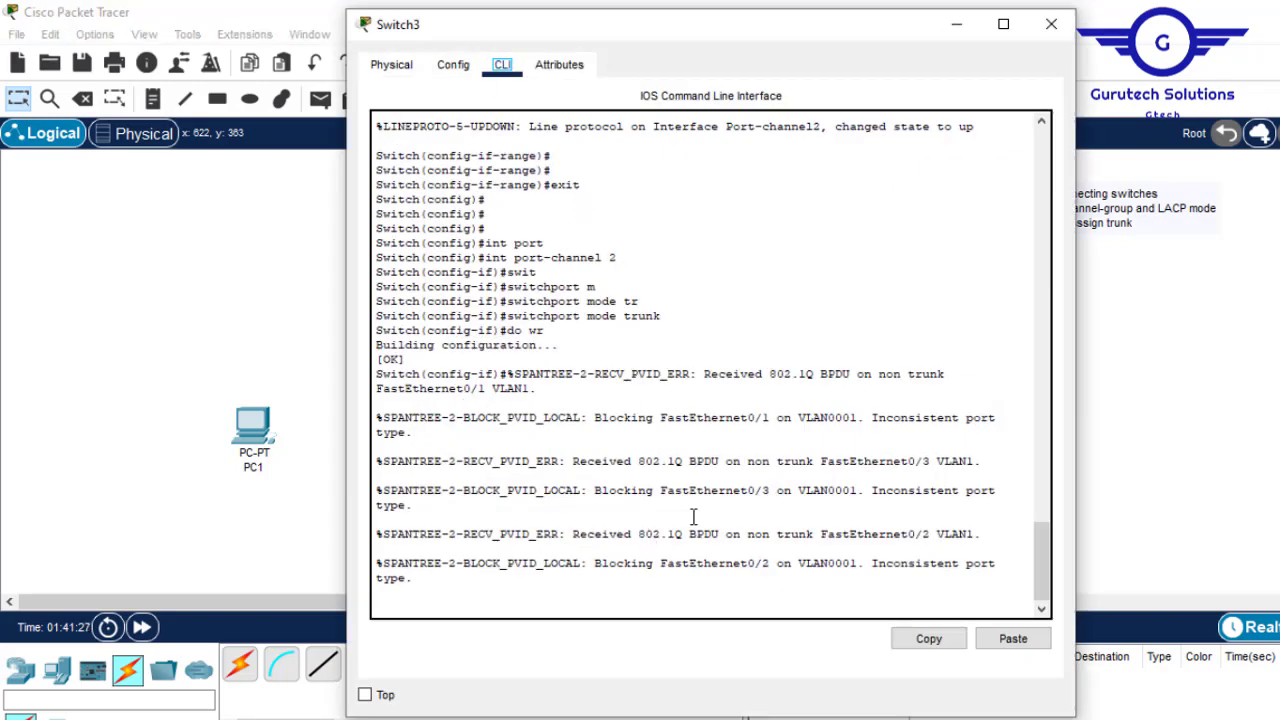
pyautogui.click(693, 516)
pyautogui.press('Return')
pyautogui.press('Return')
pyautogui.press('Return')
pyautogui.write('ex')
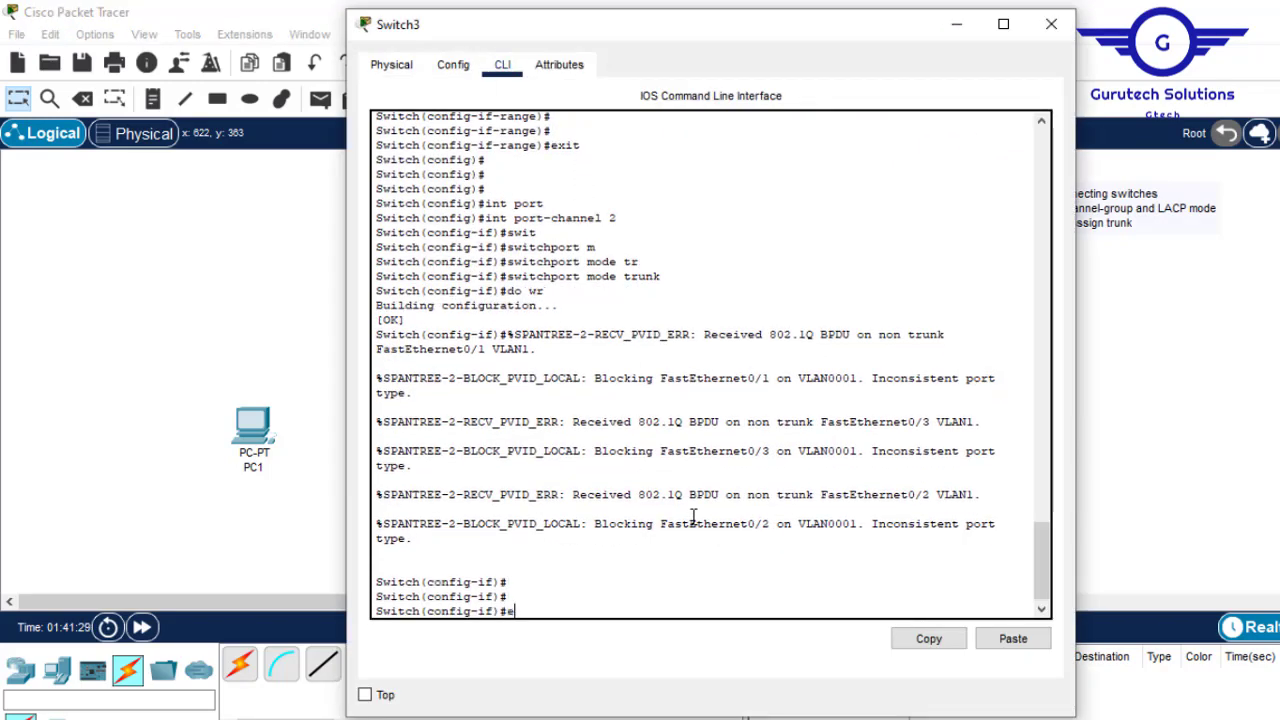
pyautogui.press('Return')
pyautogui.press('Return')
pyautogui.press('Return')
pyautogui.press('Return')
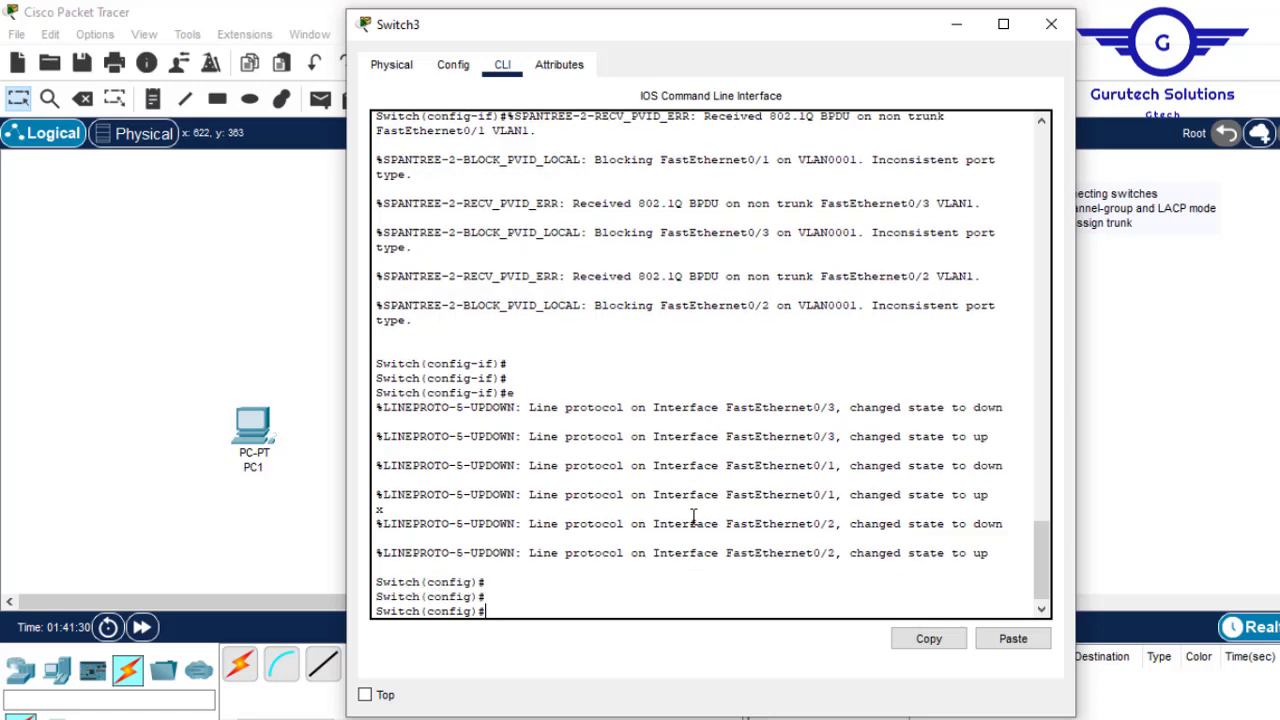
# Enter configuration of the interface range fa0/1-3 on Switch3
pyautogui.write('in')
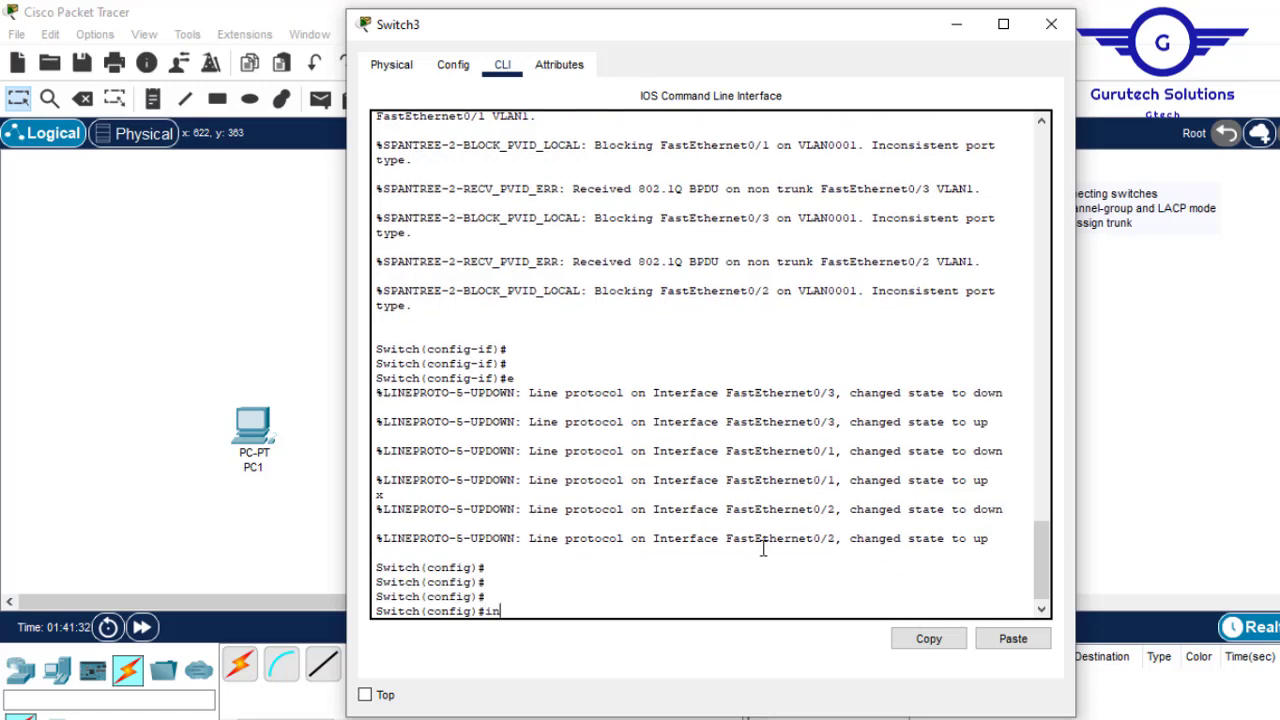
pyautogui.write('t range')
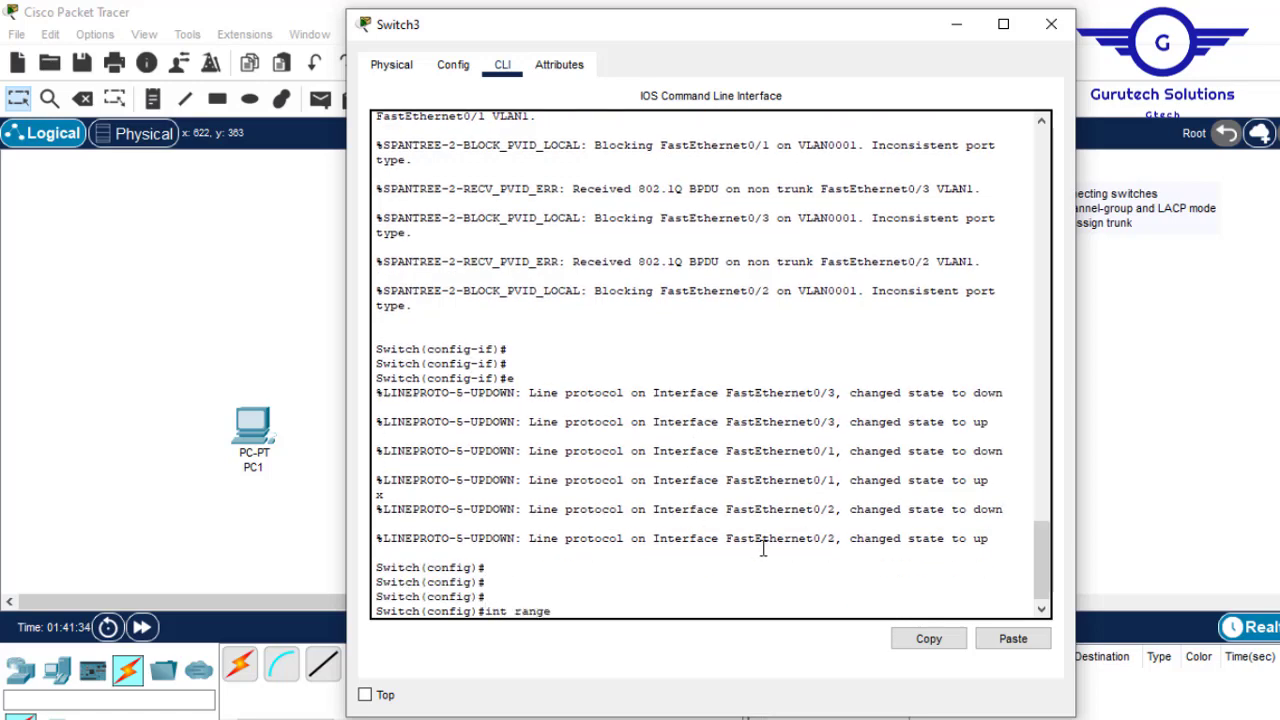
pyautogui.write(' fa0/1-3')
pyautogui.press('Return')
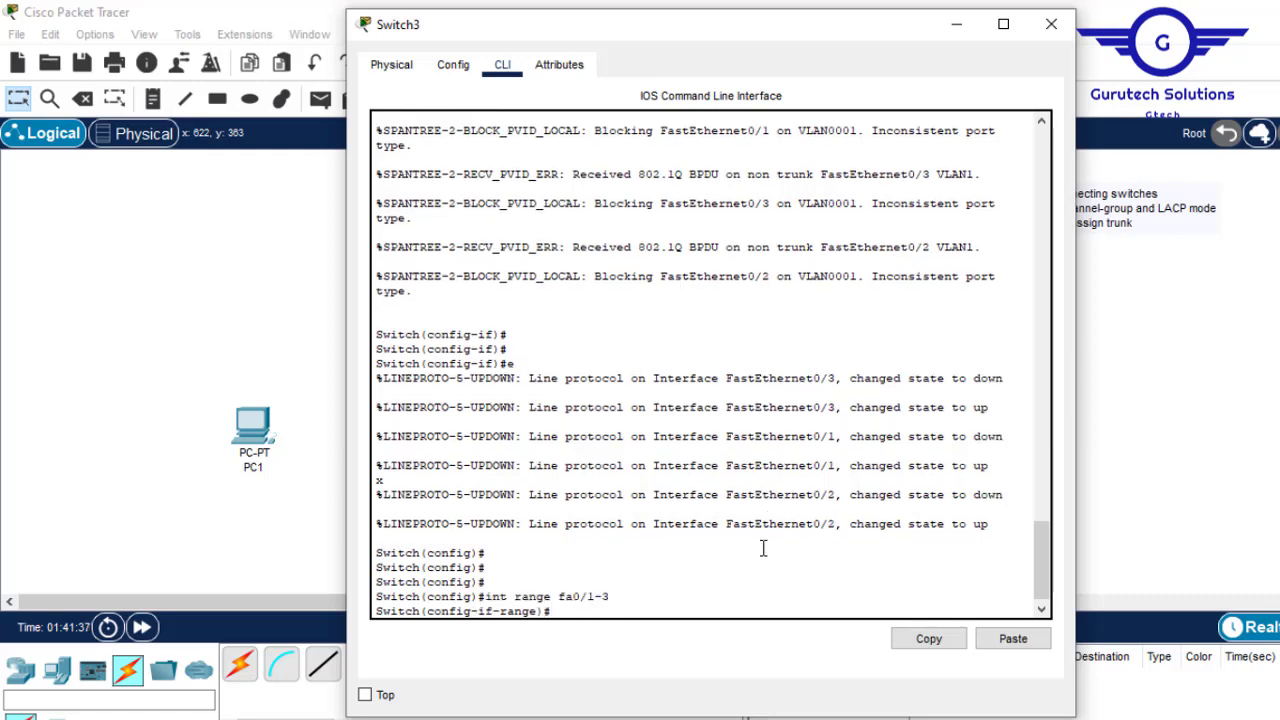
# Assign Switch3's interface range fa0/1-3 to channel-group 4 in mode auto
pyautogui.write('chann')
pyautogui.press('Tab')
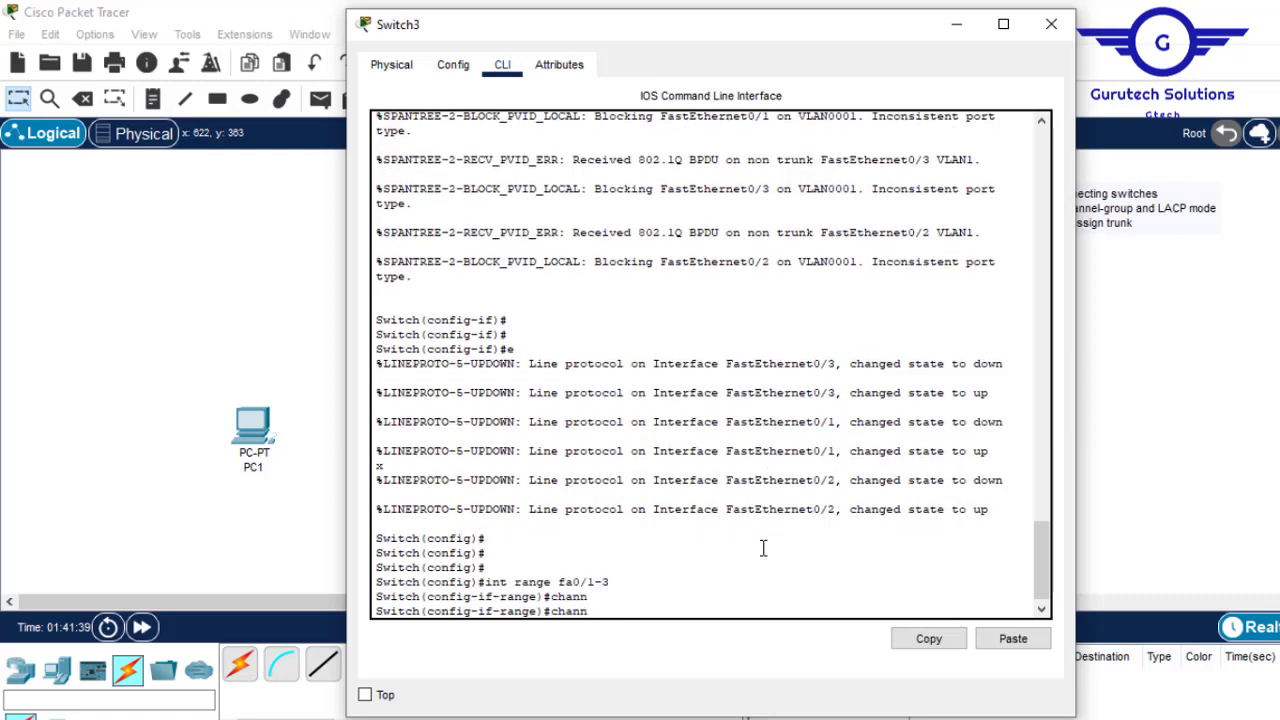
pyautogui.write('w')
pyautogui.press('BackSpace')
pyautogui.write('el-g')
pyautogui.press('Tab')
pyautogui.write('4 ')
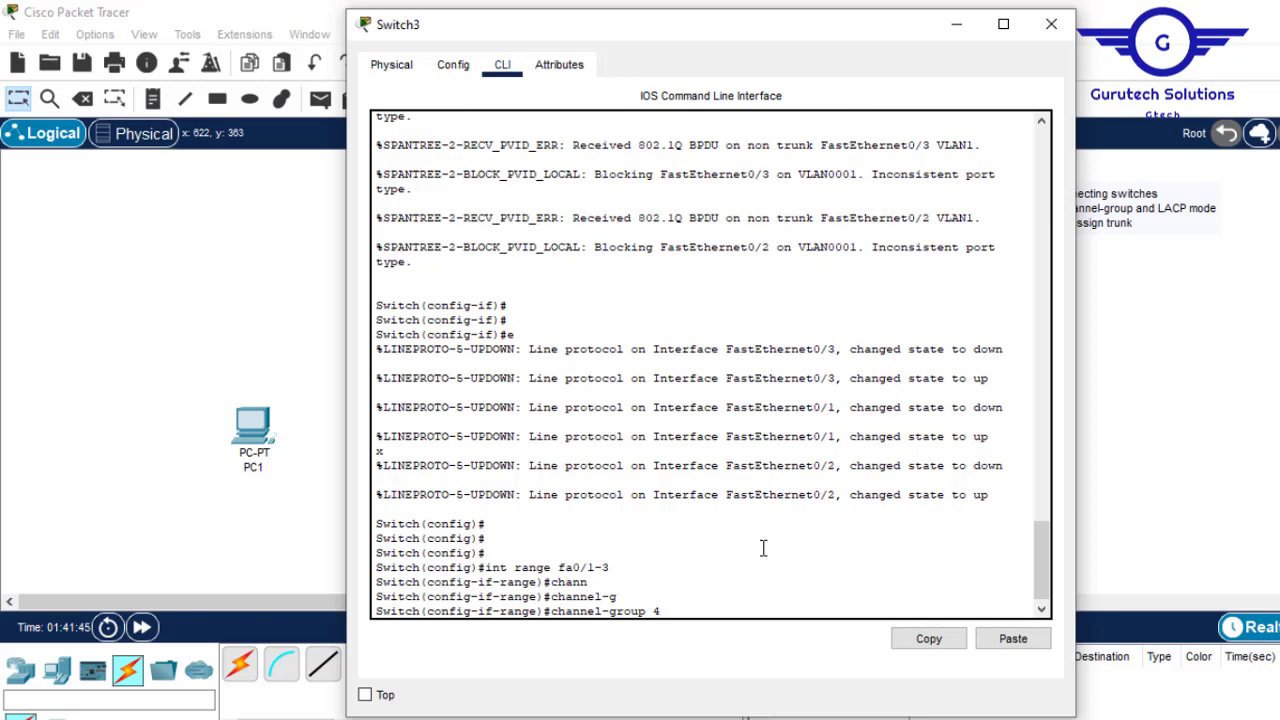
pyautogui.write('m')
pyautogui.press('Tab')
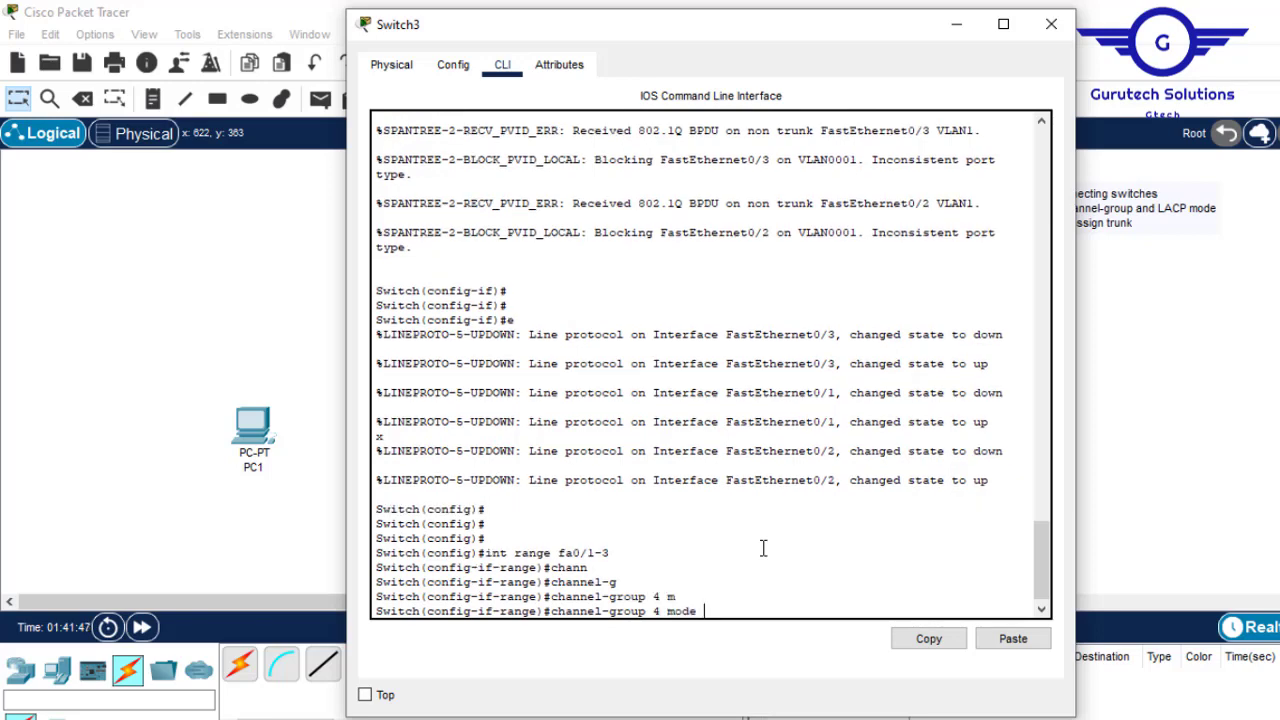
pyautogui.write('au')
pyautogui.press('Tab')
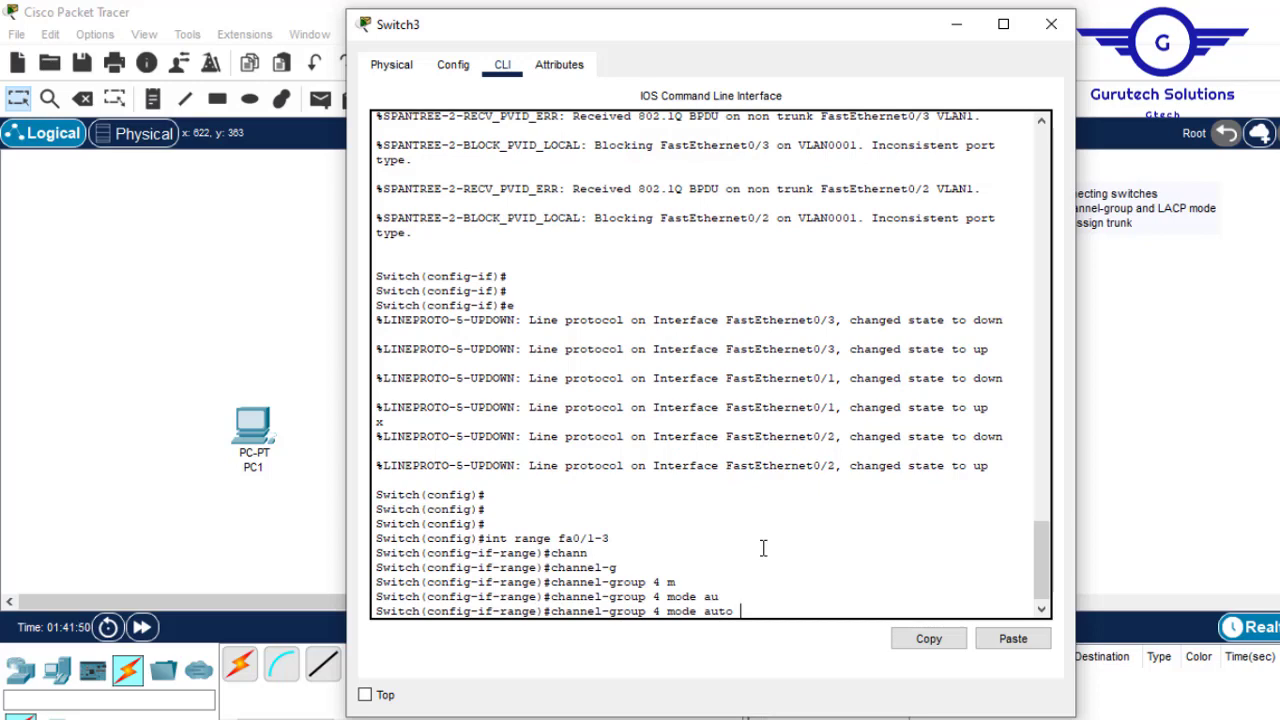
pyautogui.press('Return')
pyautogui.press('Return')
pyautogui.press('Return')
pyautogui.press('Return')
# Leave Switch3's interface range with ex and enter configuration of interface port-channel 4
pyautogui.write('e)#e')
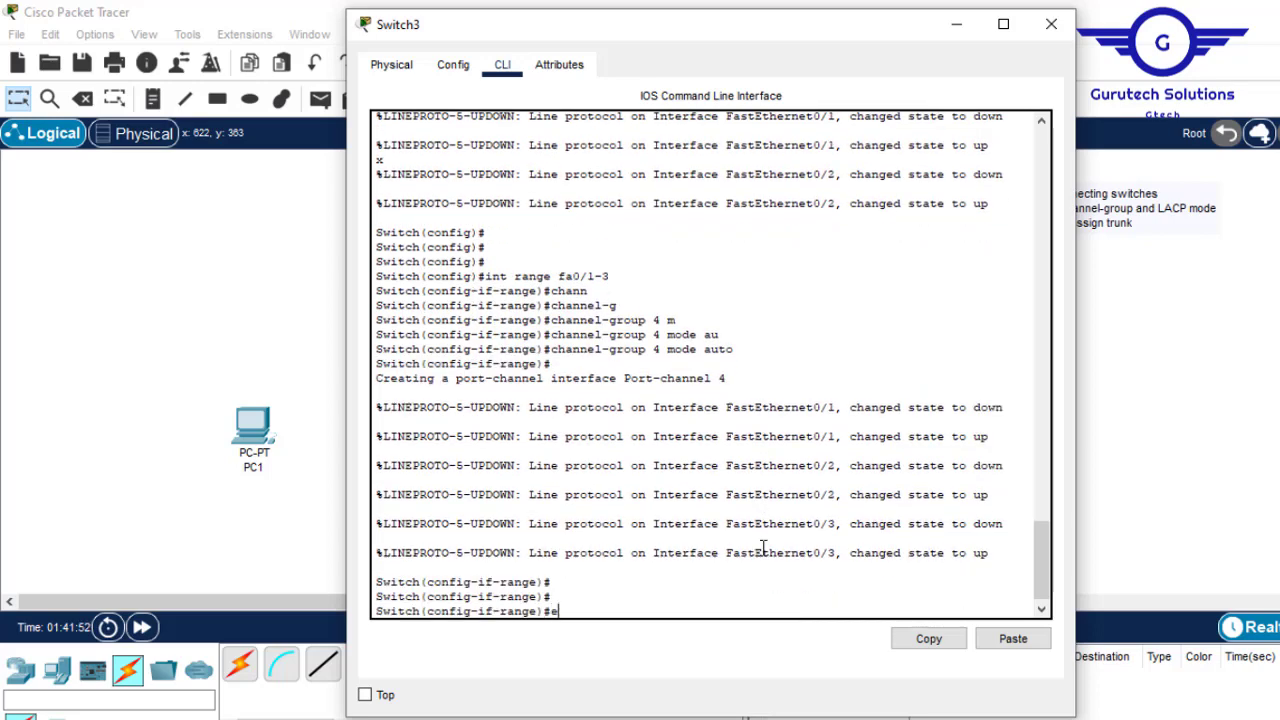
pyautogui.write('x')
pyautogui.press('Return')
pyautogui.press('Return')
pyautogui.press('Return')
pyautogui.write('injt')
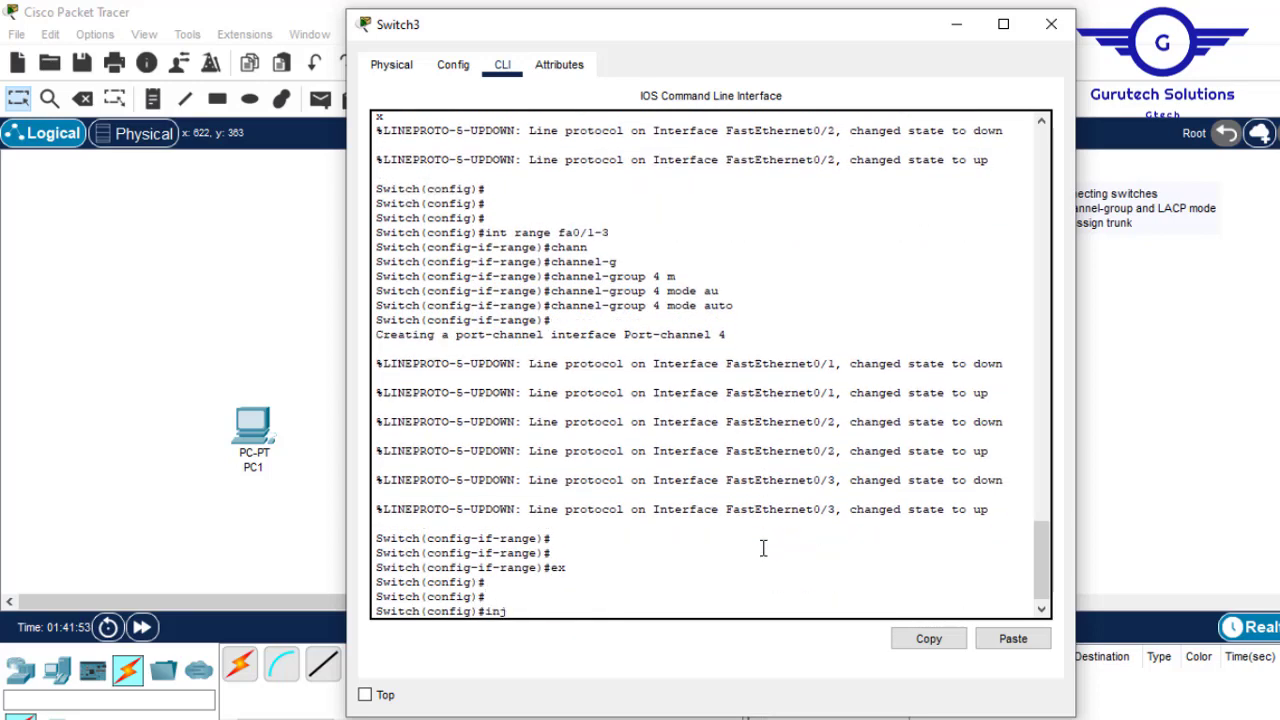
pyautogui.press('BackSpace')
pyautogui.press('BackSpace')
pyautogui.write('t port-')
pyautogui.press('Tab')
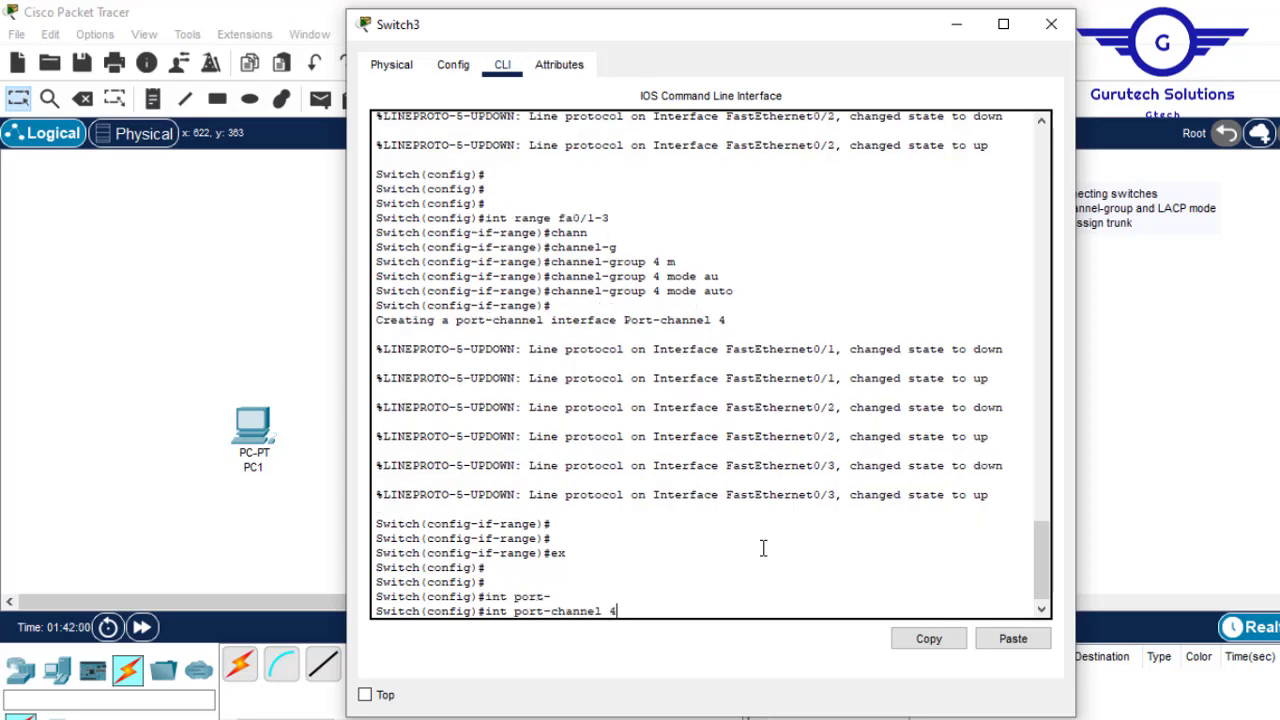
pyautogui.press('Return')
# Set Switch3's port-channel 4 to switchport mode trunk, save the configuration with do wr and close Switch3's window
pyautogui.write('swit')
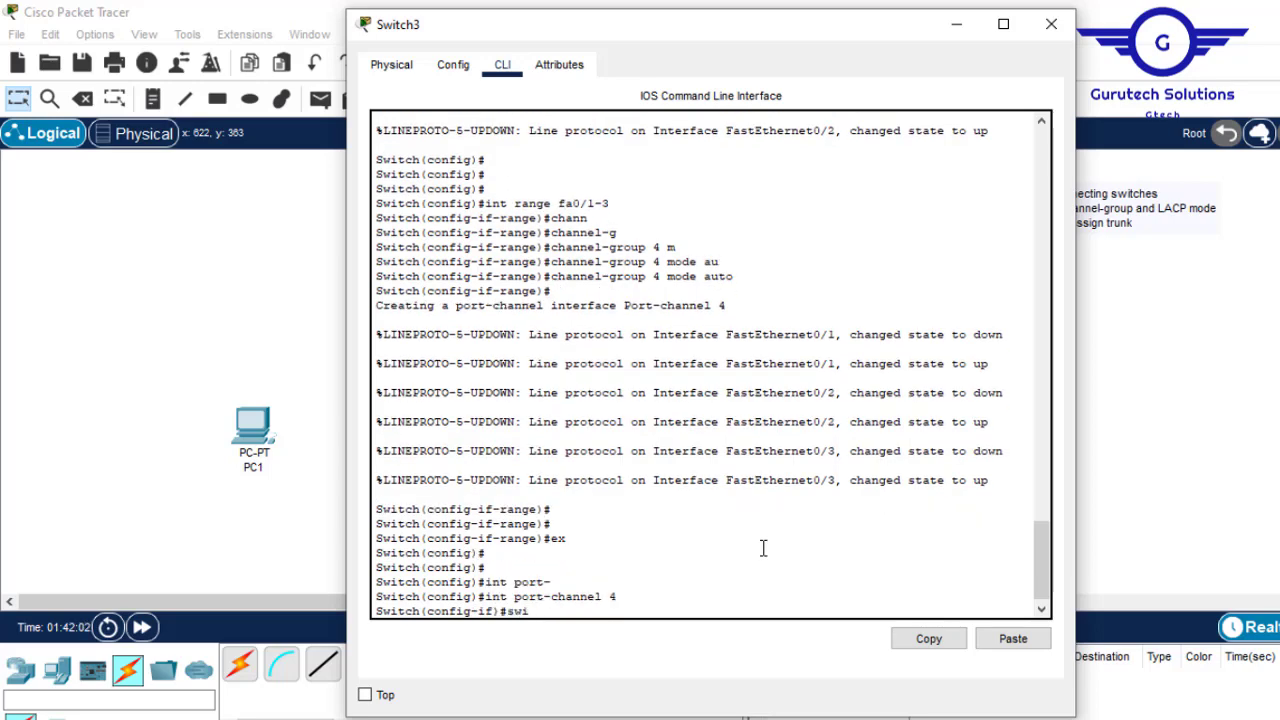
pyautogui.press('Tab')
pyautogui.write('m')
pyautogui.press('Tab')
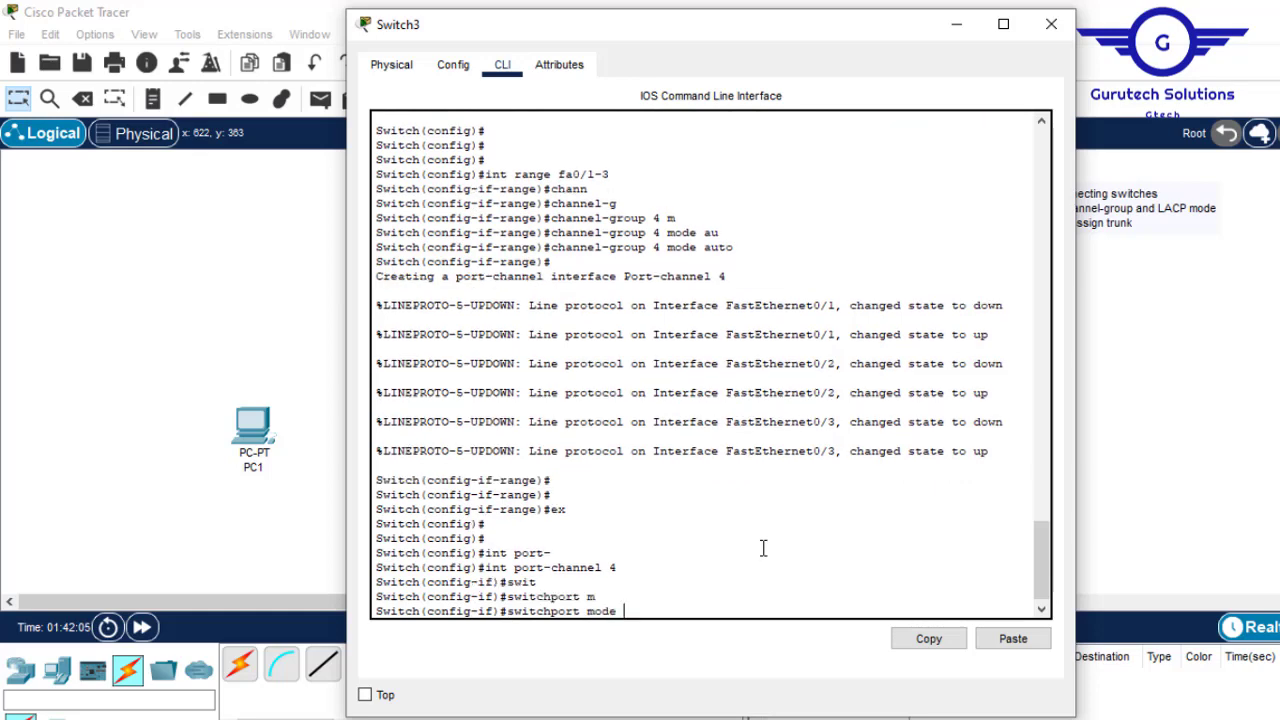
pyautogui.write('tr')
pyautogui.press('Tab')
pyautogui.press('Return')
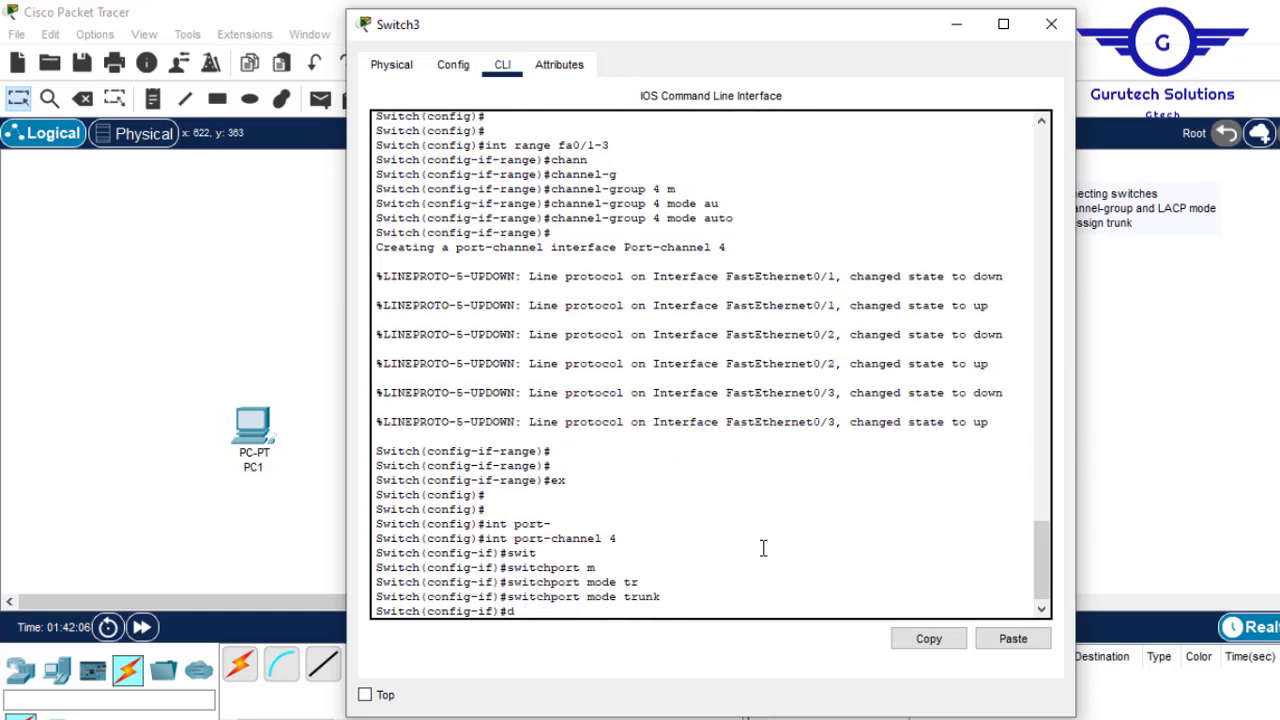
pyautogui.write('do wr')
pyautogui.press('Return')
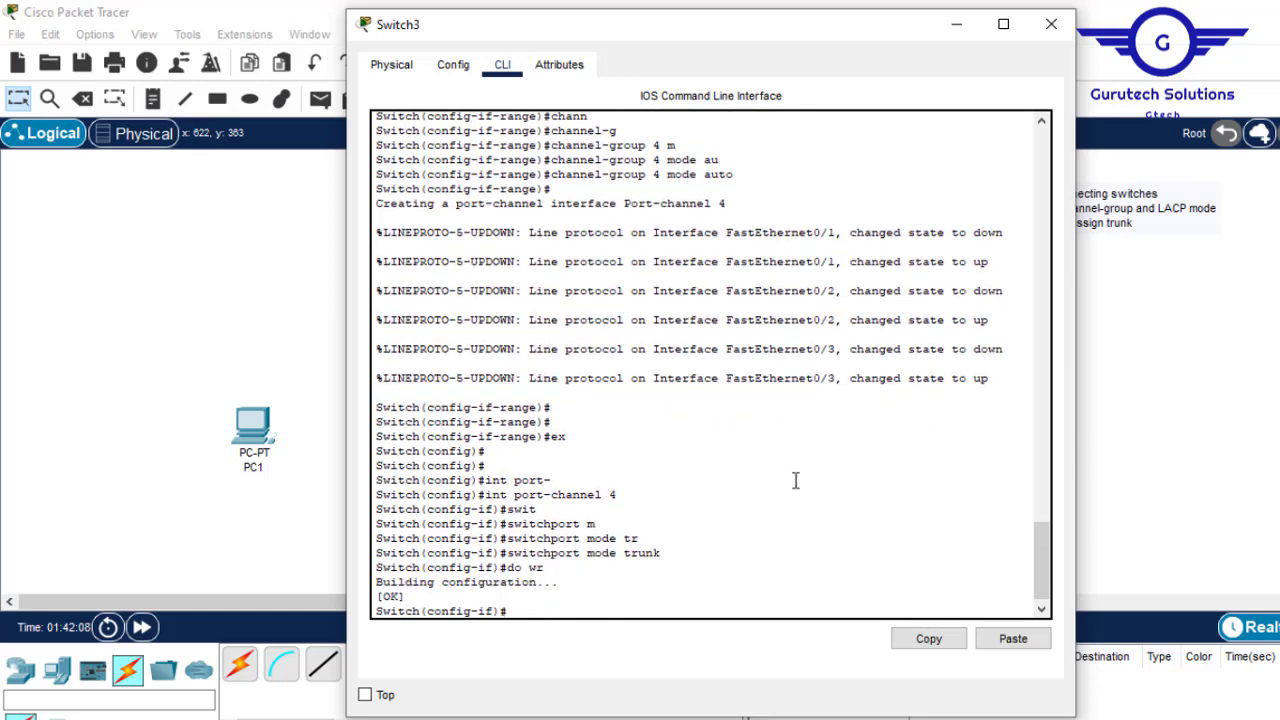
pyautogui.click(1066, 28)
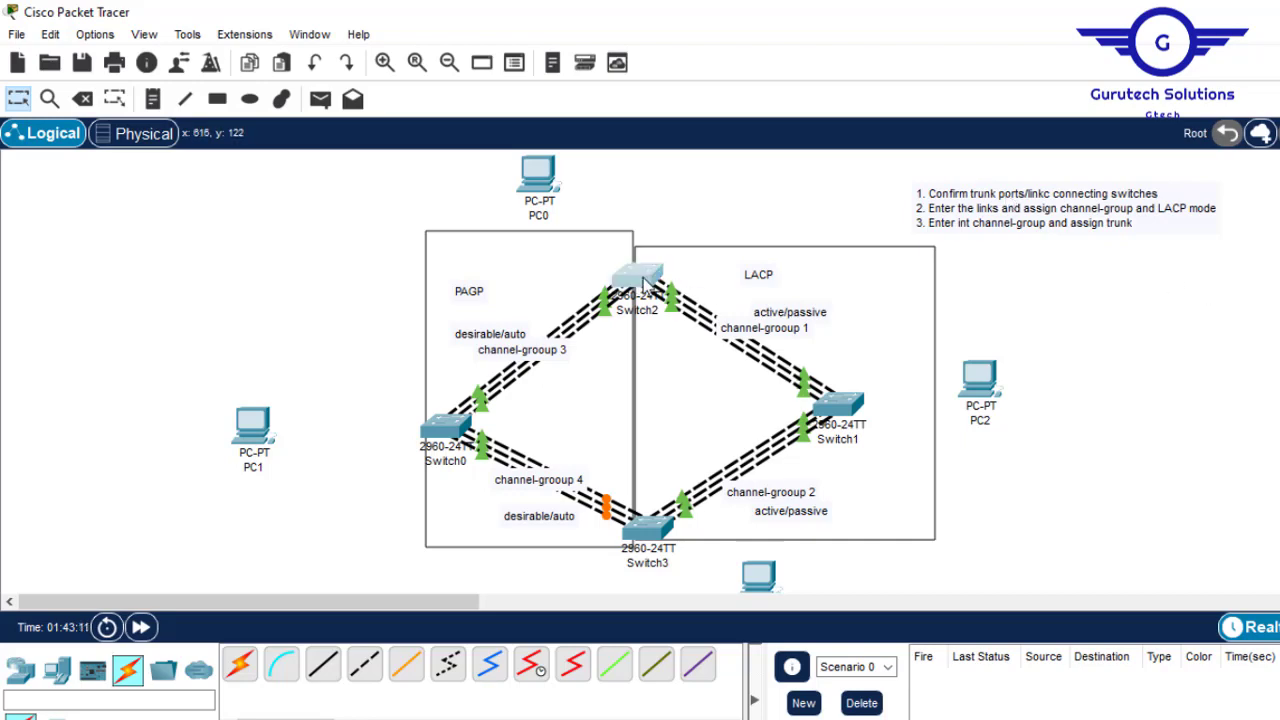
# Open Switch2's command line and return to global configuration mode with ex
pyautogui.click(645, 280)
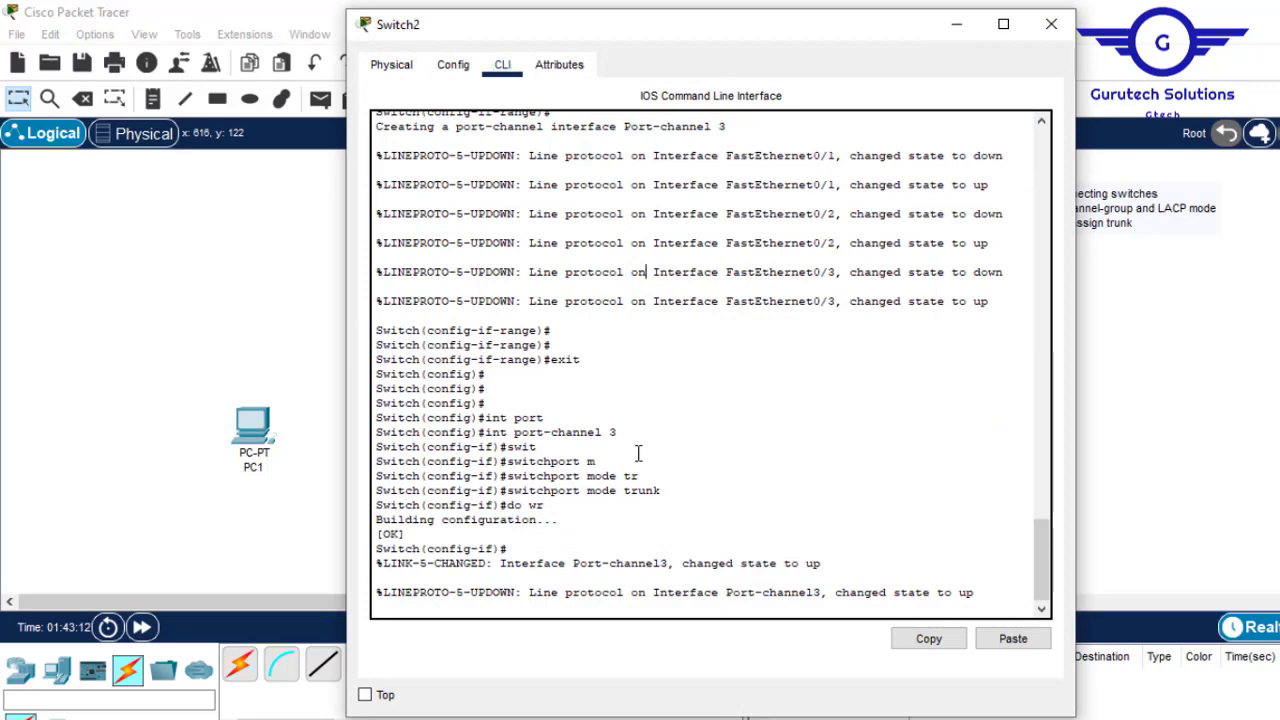
pyautogui.scroll(-1, 637, 453)
pyautogui.press('Return')
pyautogui.press('Return')
pyautogui.press('Return')
pyautogui.write('ex')
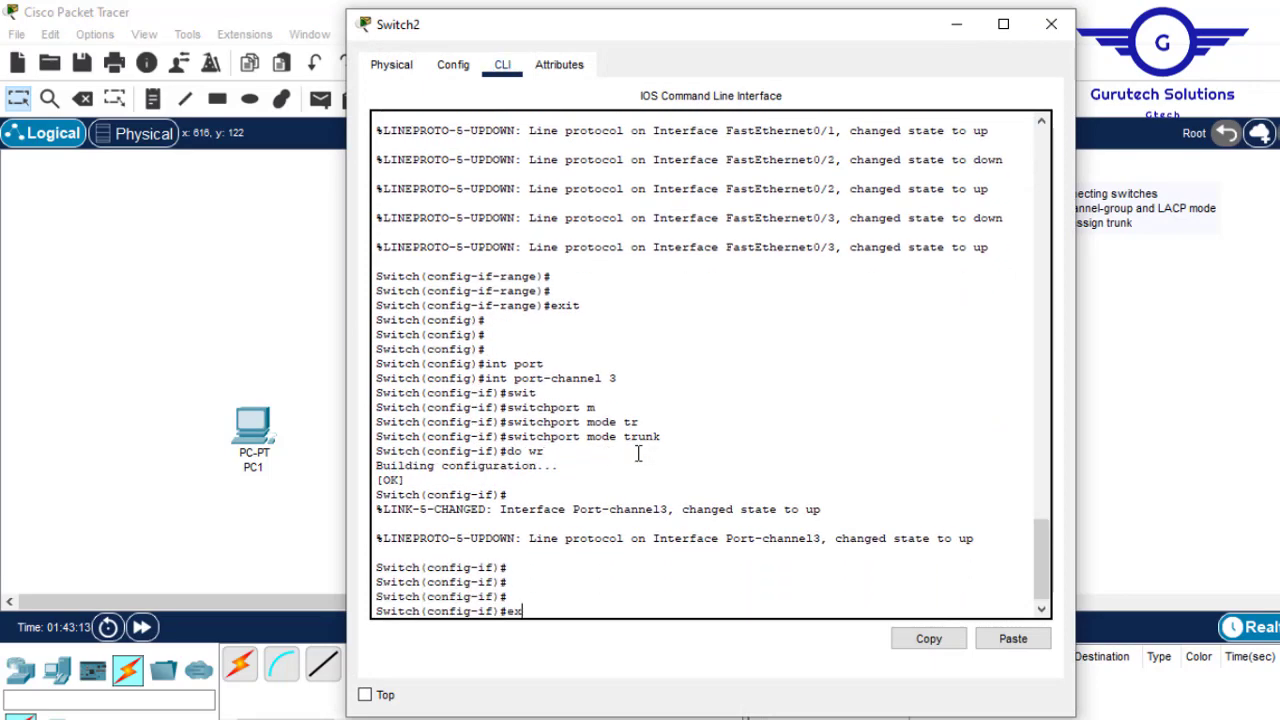
pyautogui.press('Return')
pyautogui.press('Return')
pyautogui.press('Return')
# List Switch2's channel groups with do sh etherchannel and compare their protocols with the PAGP and LACP labels in the topology
pyautogui.write('do sh ')
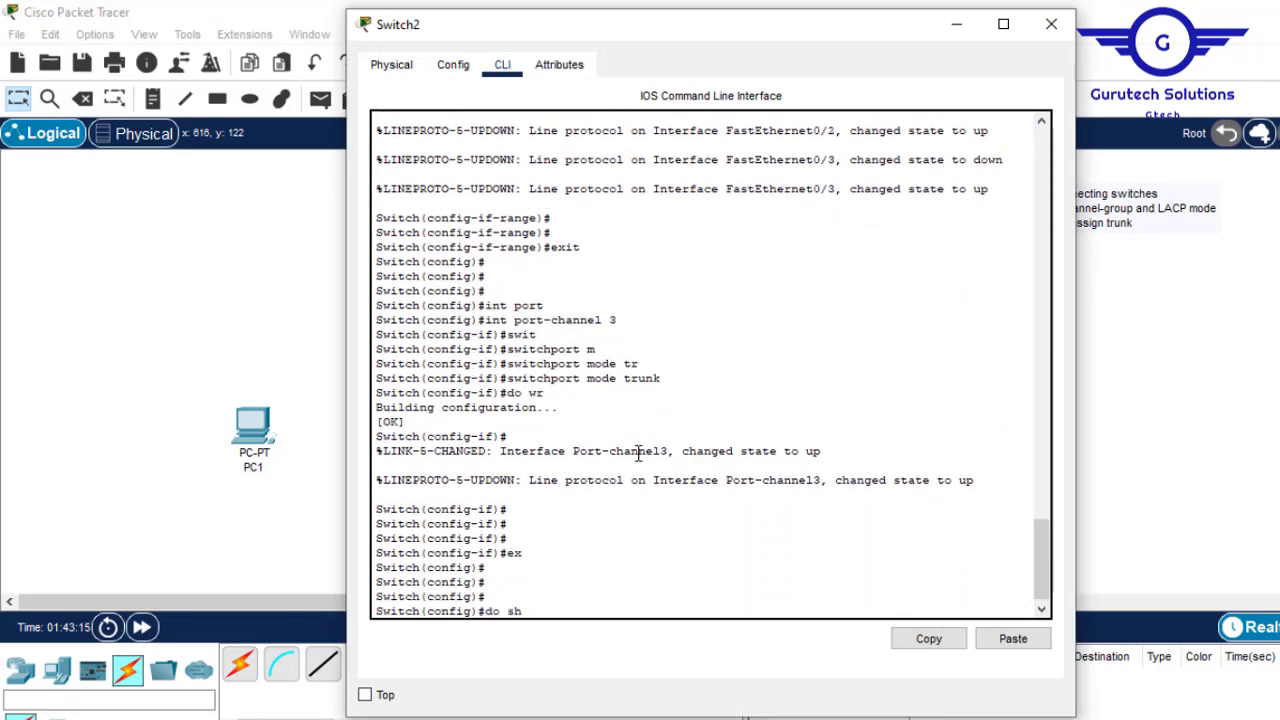
pyautogui.write('etherchannel')
pyautogui.press('Return')
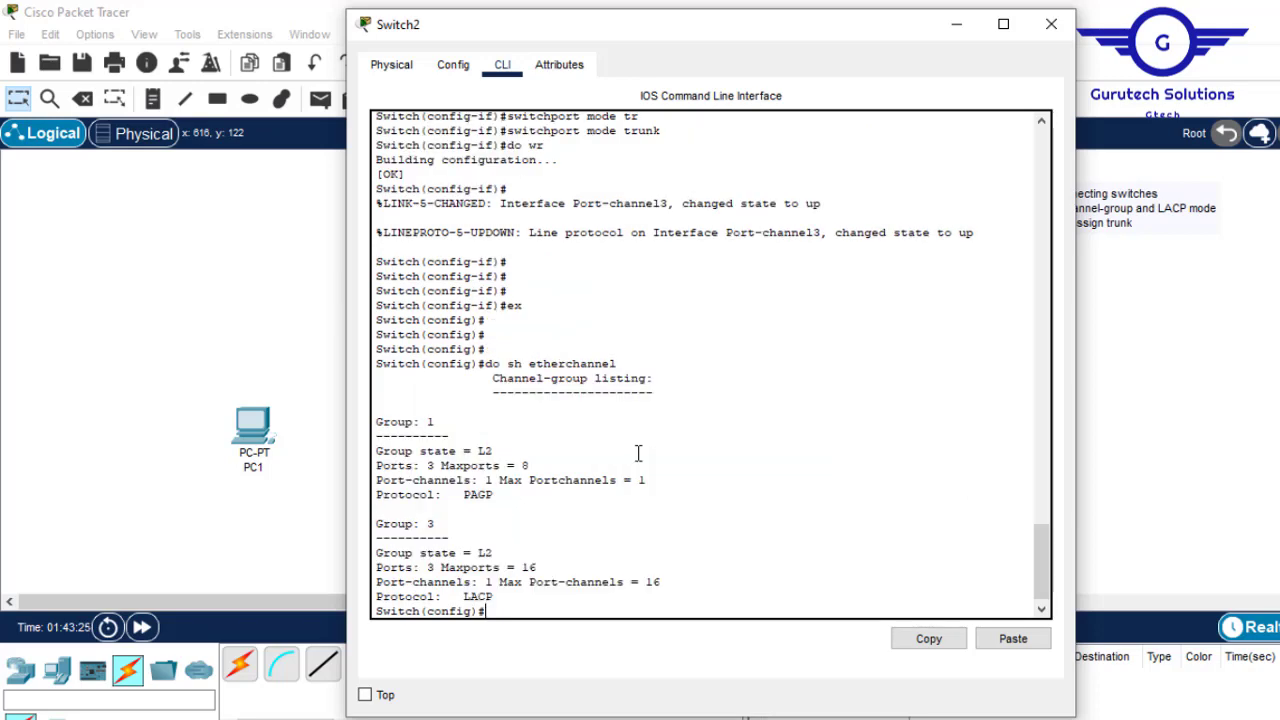
pyautogui.press('Return')
pyautogui.press('Return')
pyautogui.press('Return')
pyautogui.press('Return')
pyautogui.press('Return')
pyautogui.press('Return')
pyautogui.press('Return')
pyautogui.press('Return')
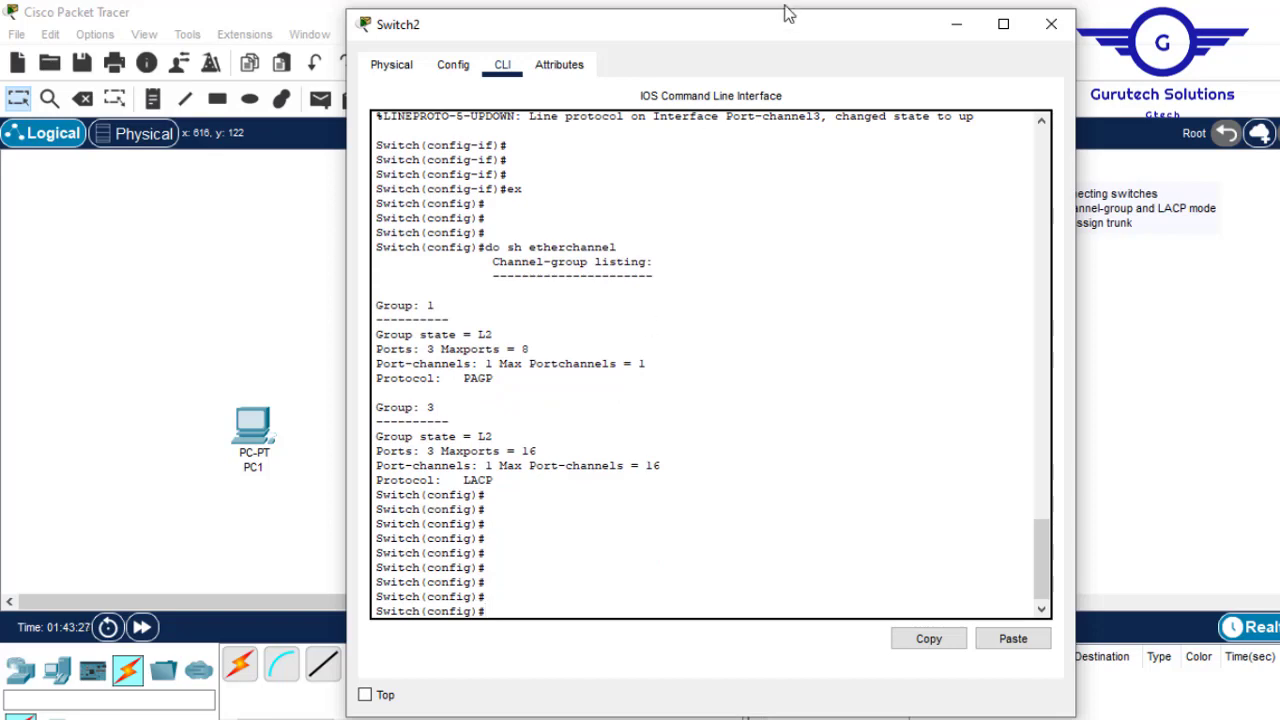
pyautogui.moveTo(730, 26); pyautogui.dragTo(677, 507)
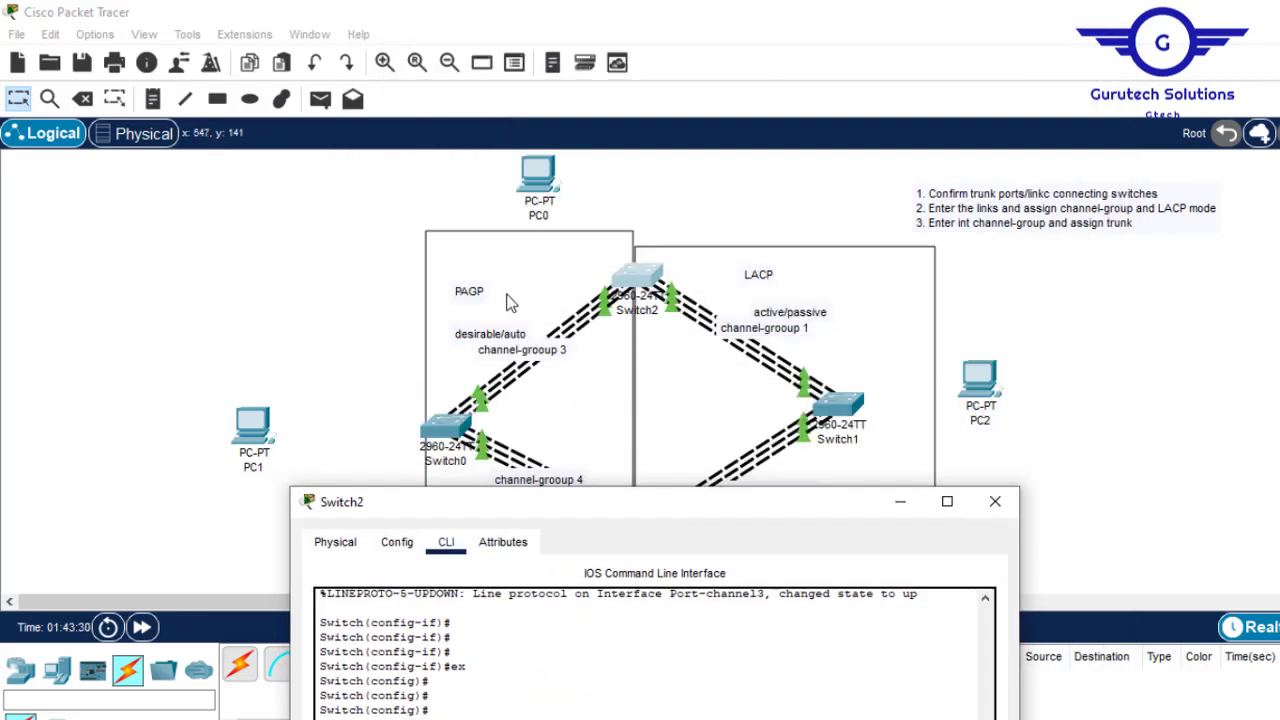
pyautogui.click(368, 302)
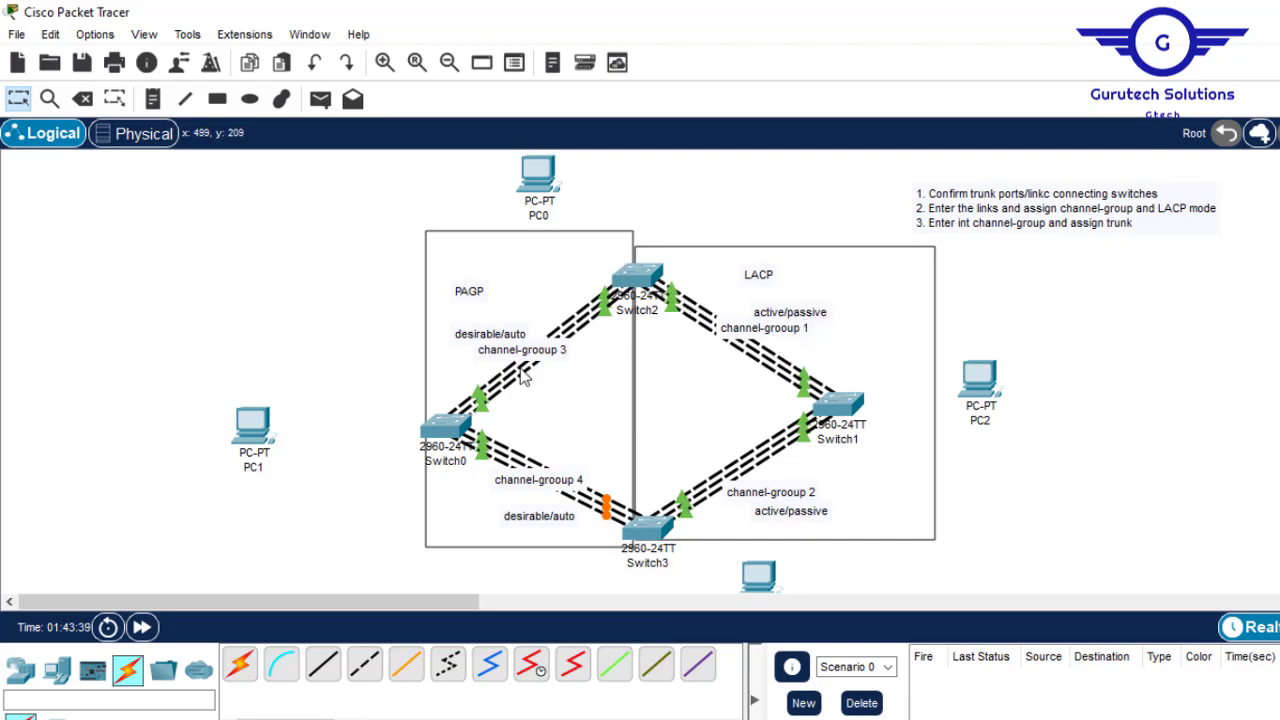
# Reopen Switch2's command line and check the protocol and number of ports of each channel group in the EtherChannel listing
pyautogui.click(632, 276)
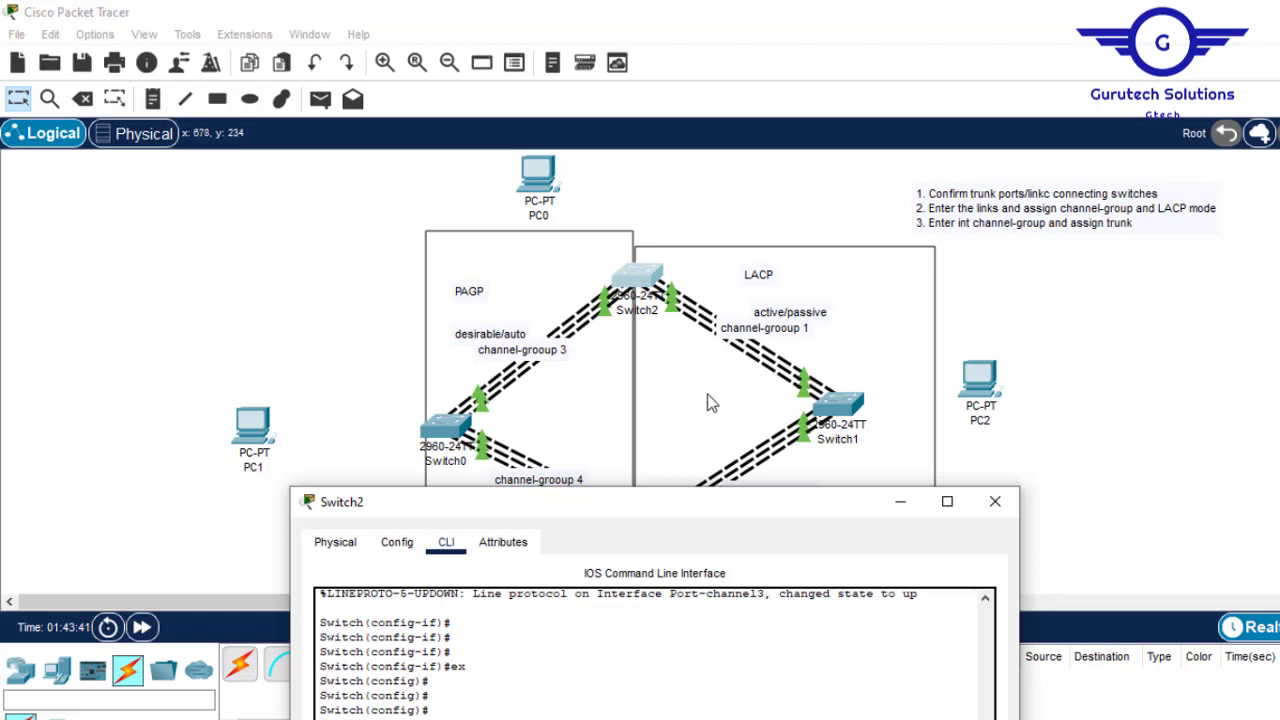
pyautogui.moveTo(673, 500); pyautogui.dragTo(706, 123)
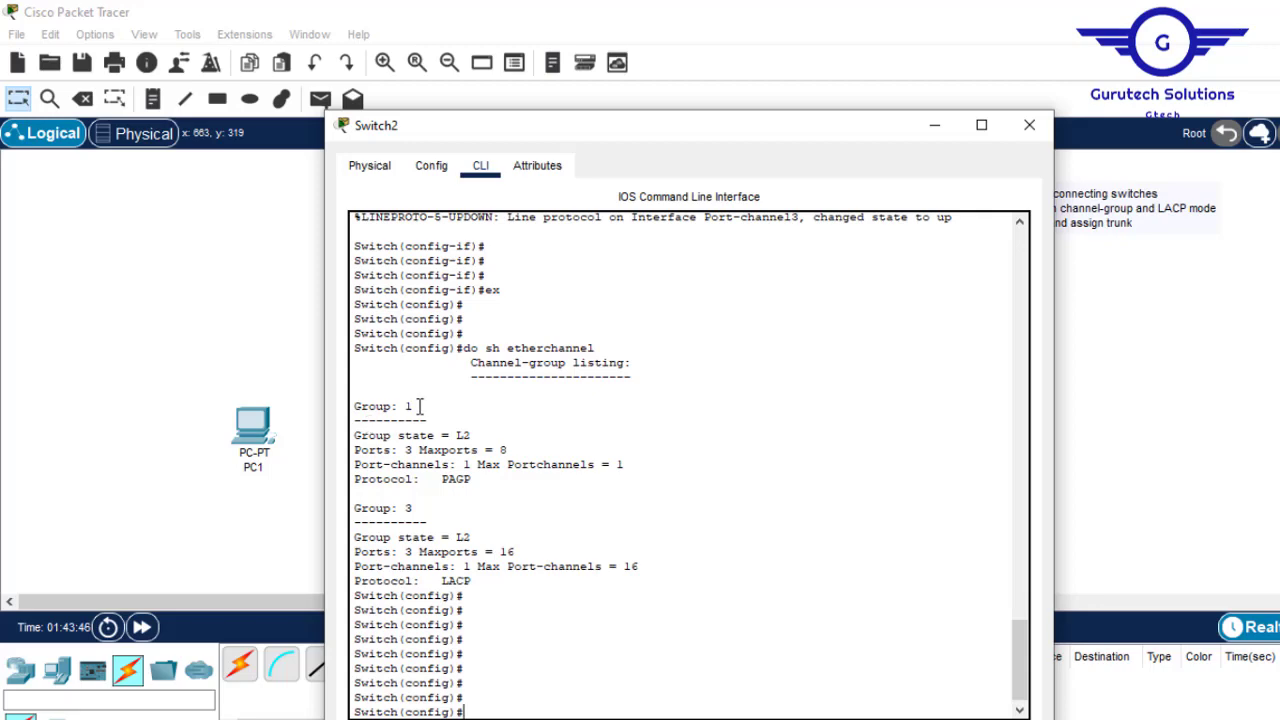
pyautogui.moveTo(420, 406); pyautogui.dragTo(407, 406)
pyautogui.moveTo(472, 484); pyautogui.dragTo(397, 507)
pyautogui.moveTo(472, 581); pyautogui.dragTo(436, 582)
pyautogui.click(714, 552)
pyautogui.press('Return')
pyautogui.press('Return')
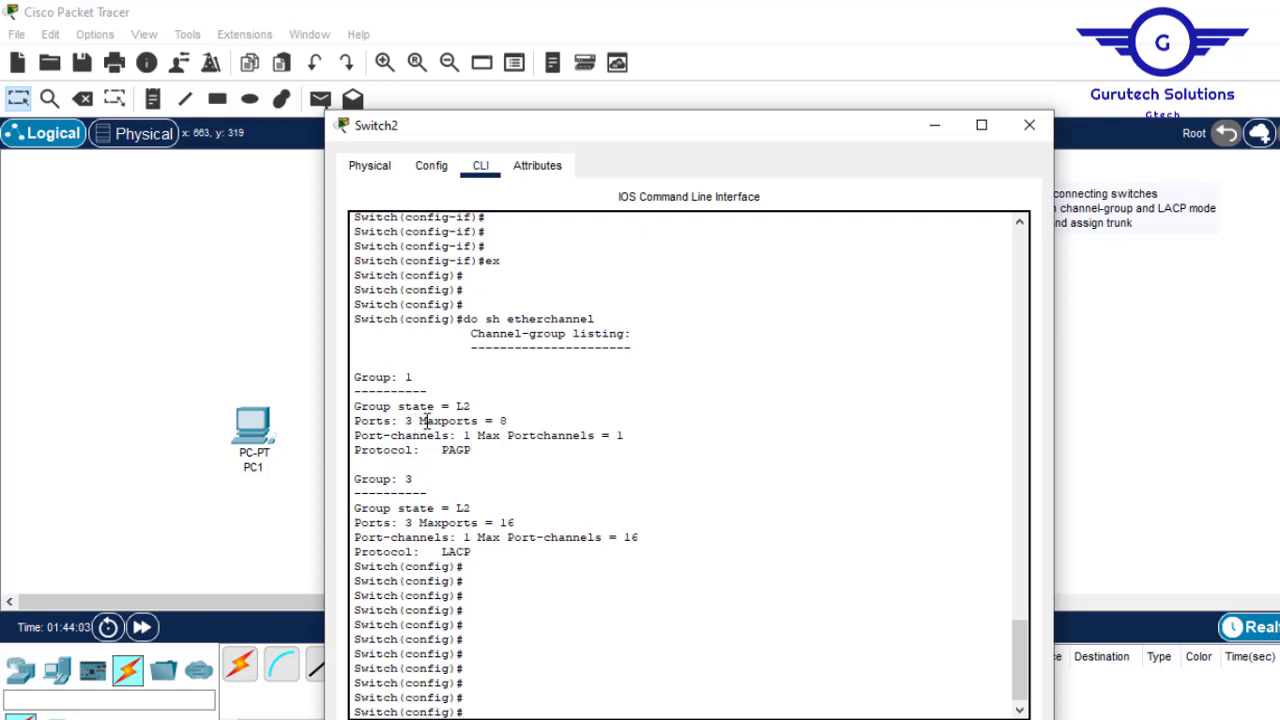
pyautogui.moveTo(404, 421); pyautogui.dragTo(415, 421)
pyautogui.click(260, 318)
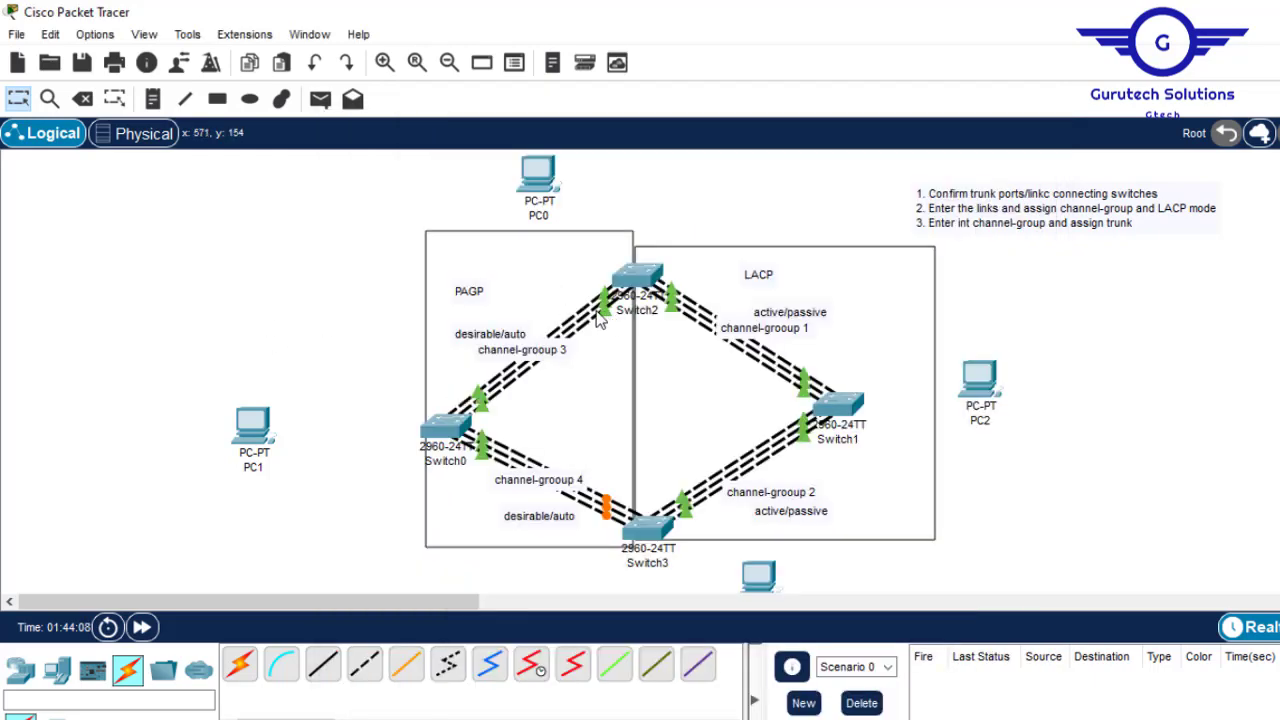
# Reopen Switch2's command line and compare the Maxports and Max Port-channels limits of groups 1 and 3
pyautogui.moveTo(603, 309)
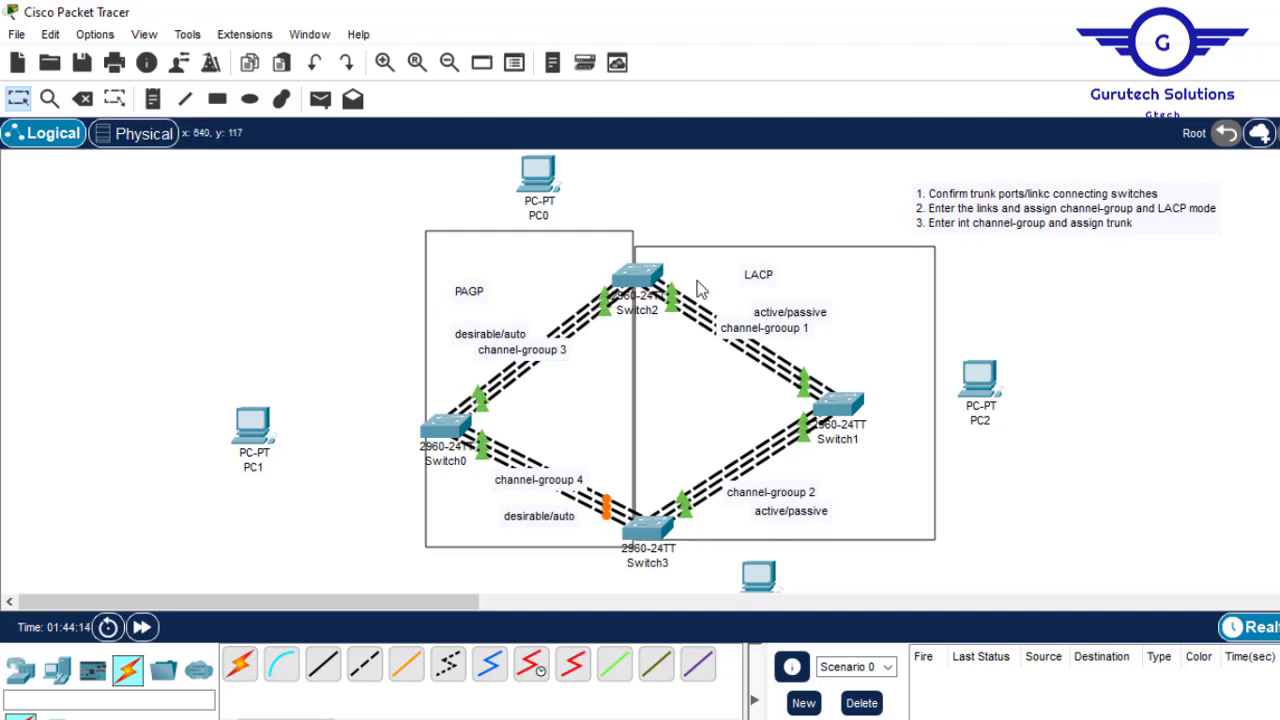
pyautogui.click(640, 276)
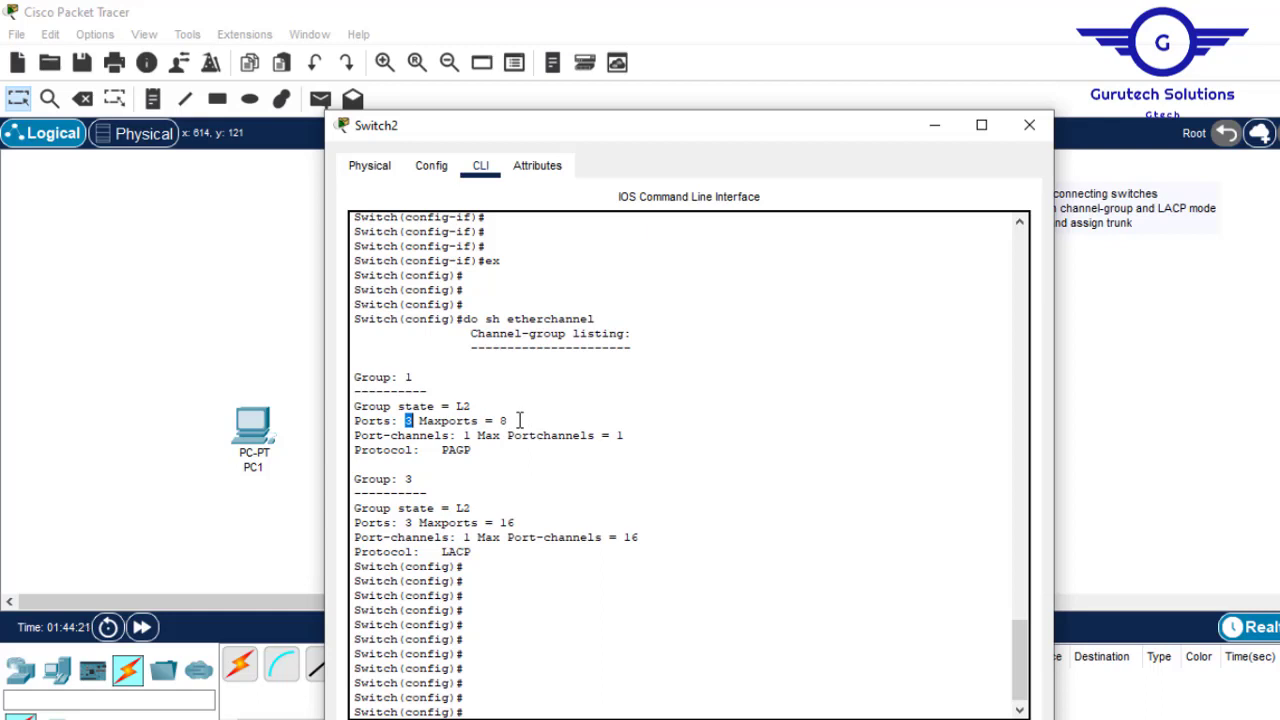
pyautogui.moveTo(509, 420); pyautogui.dragTo(502, 419)
pyautogui.moveTo(648, 532); pyautogui.dragTo(636, 575)
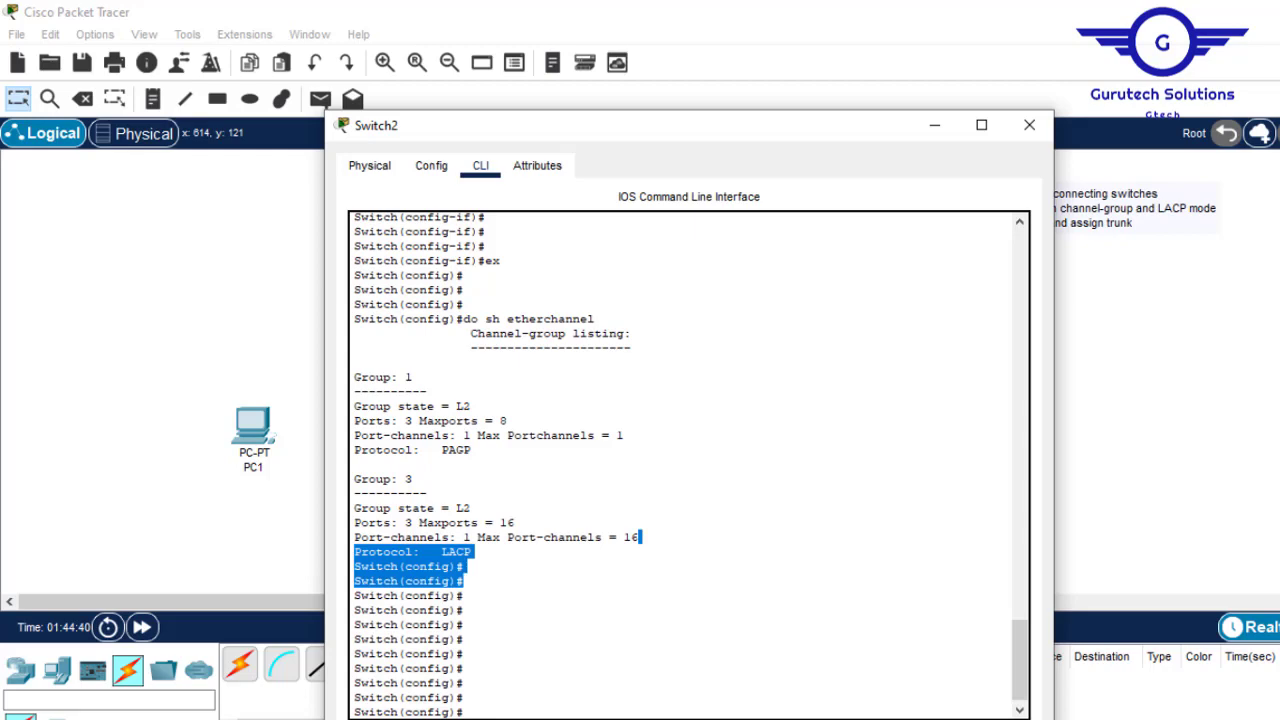
# Switch to Chrome, search Google for "ethernnel max port" in the new tab and look through the results
pyautogui.click(330, 685)
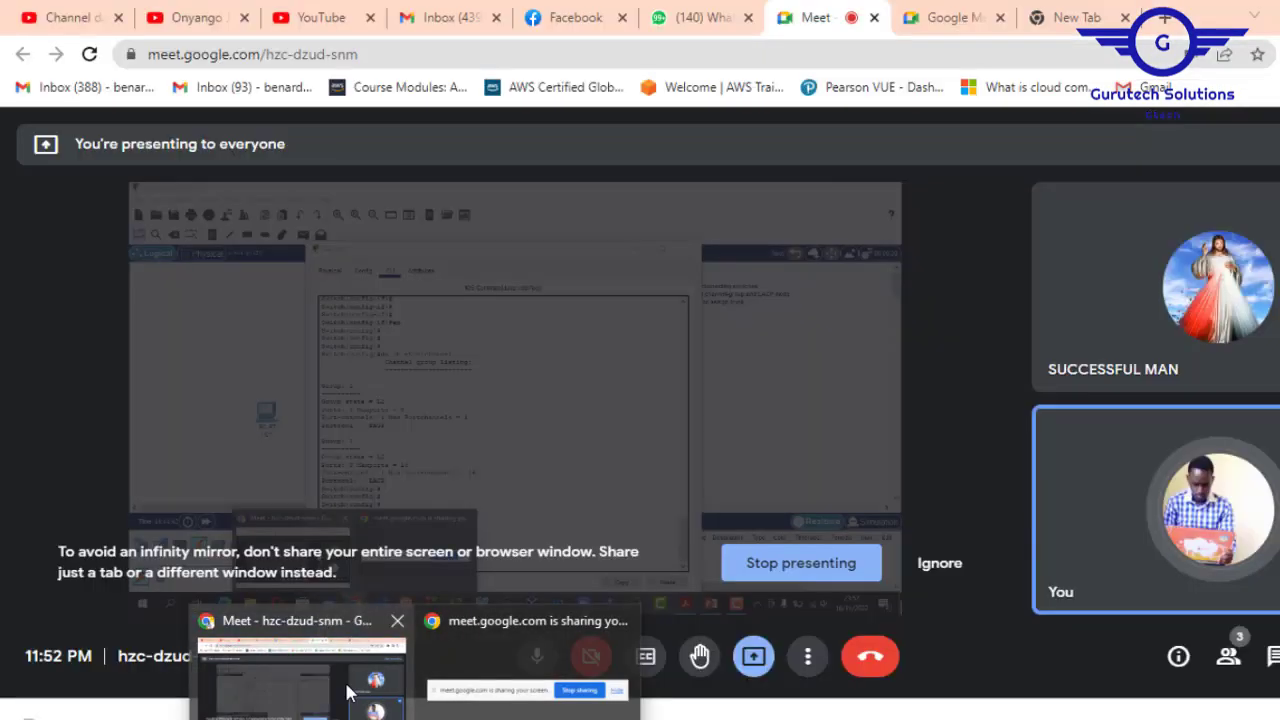
pyautogui.click(1077, 17)
pyautogui.click(414, 55)
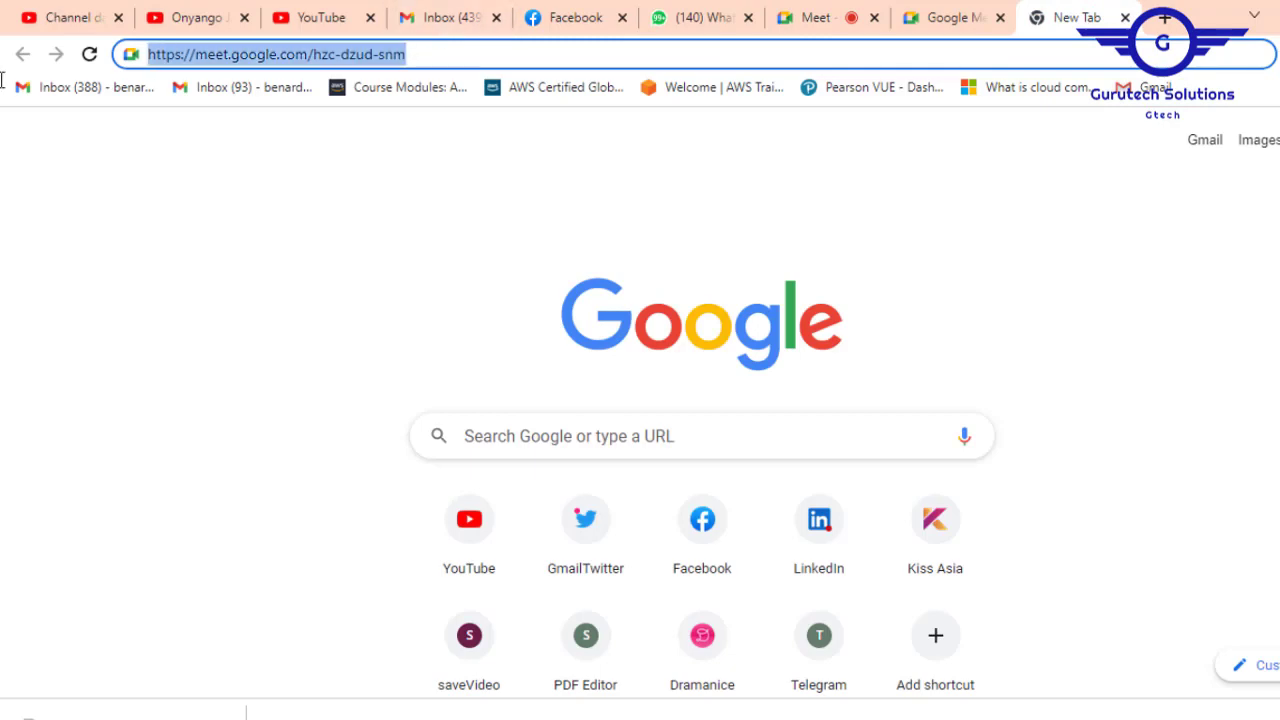
pyautogui.write('ether')
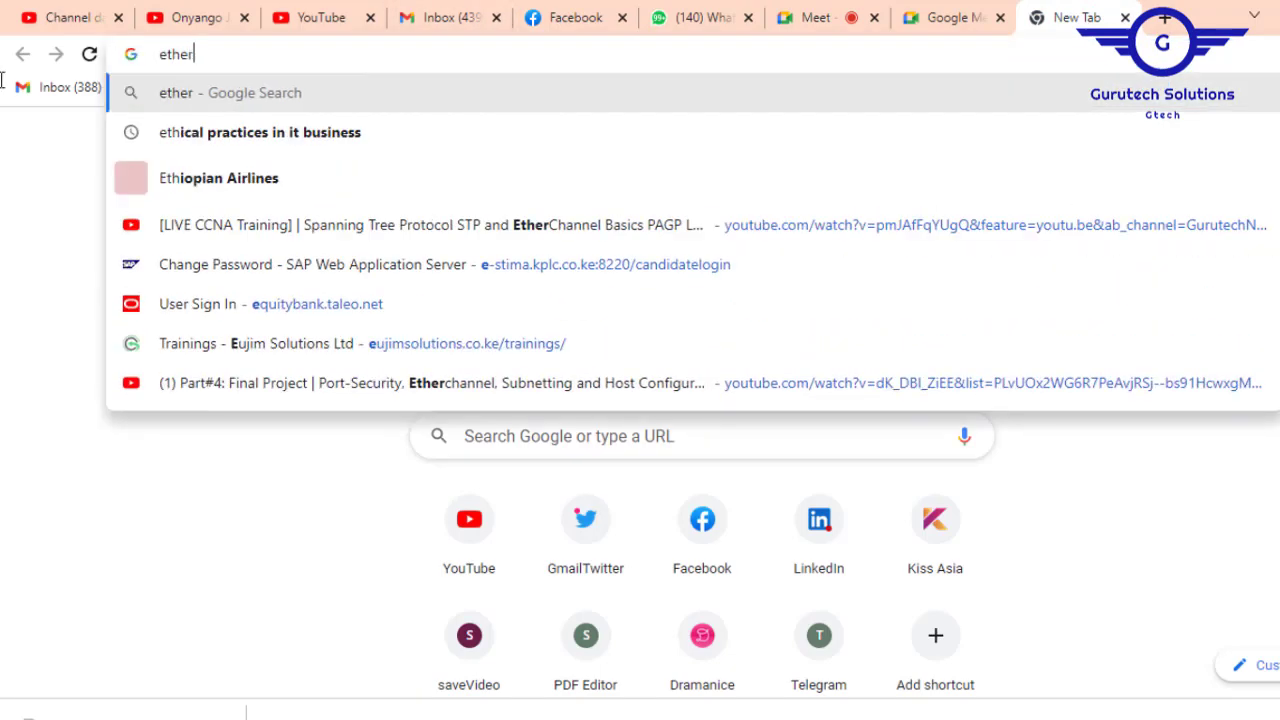
pyautogui.write('ne')
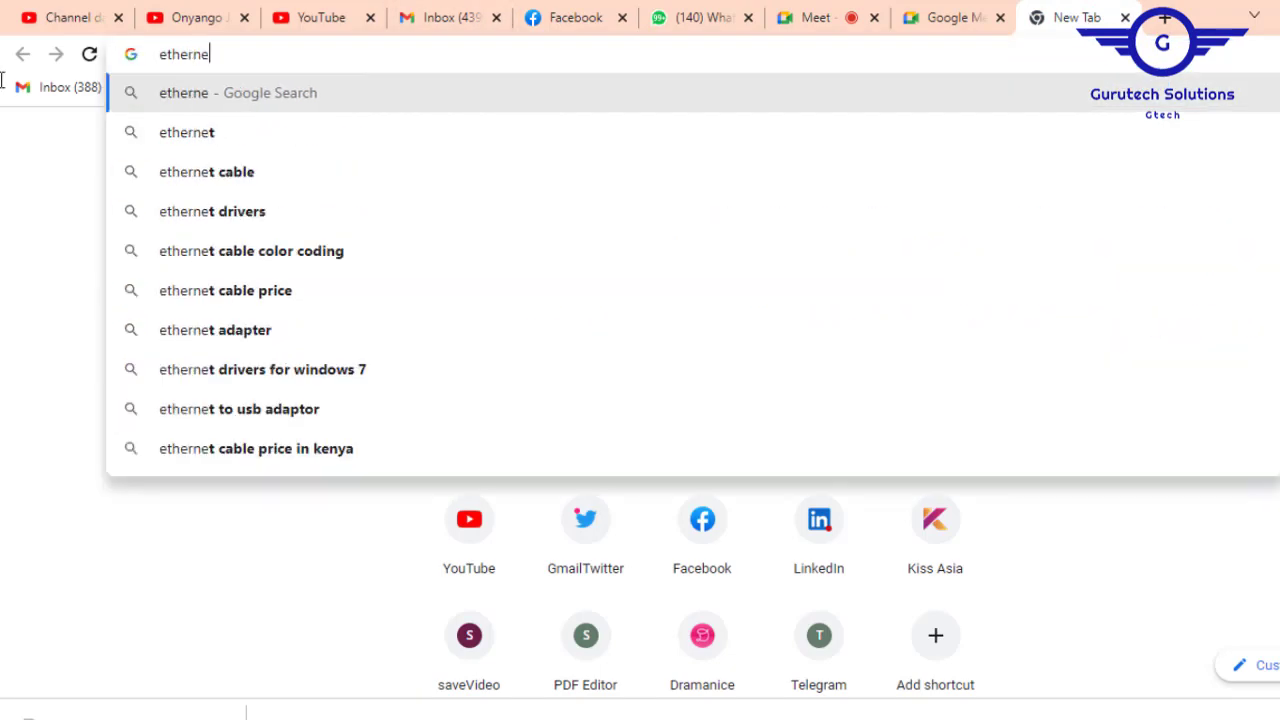
pyautogui.press('BackSpace')
pyautogui.write('nel ')
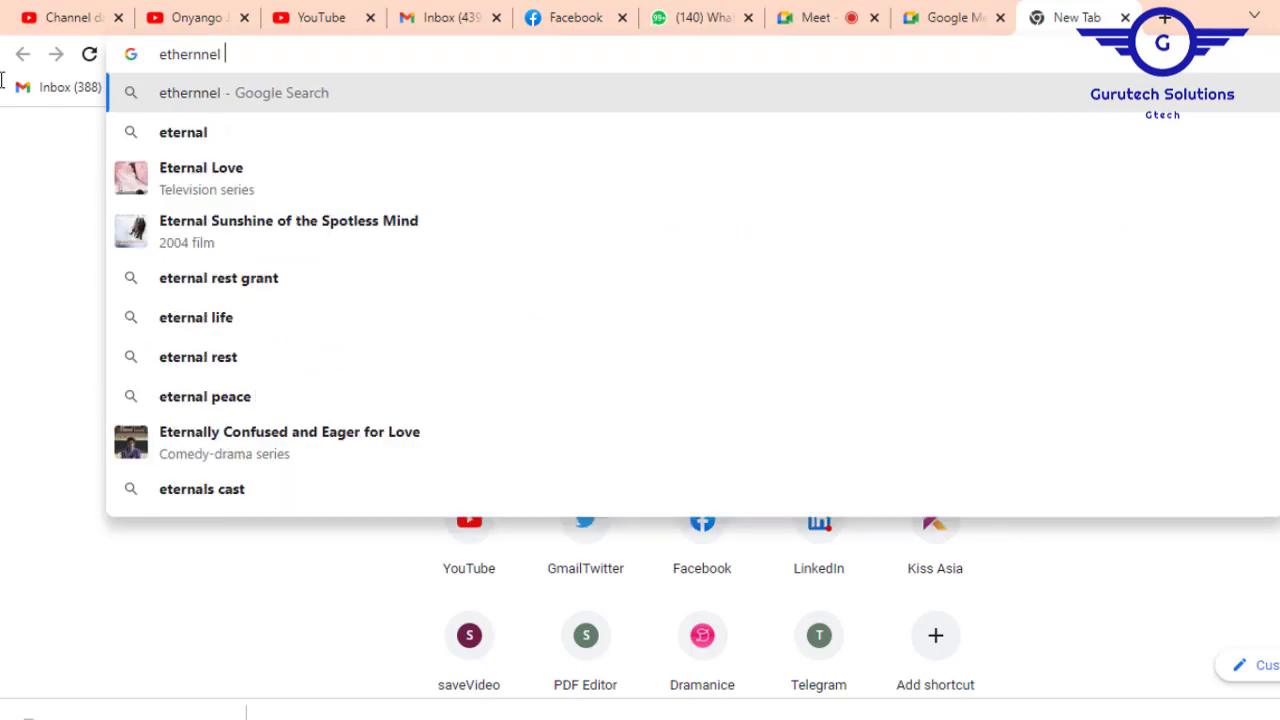
pyautogui.write('max ')
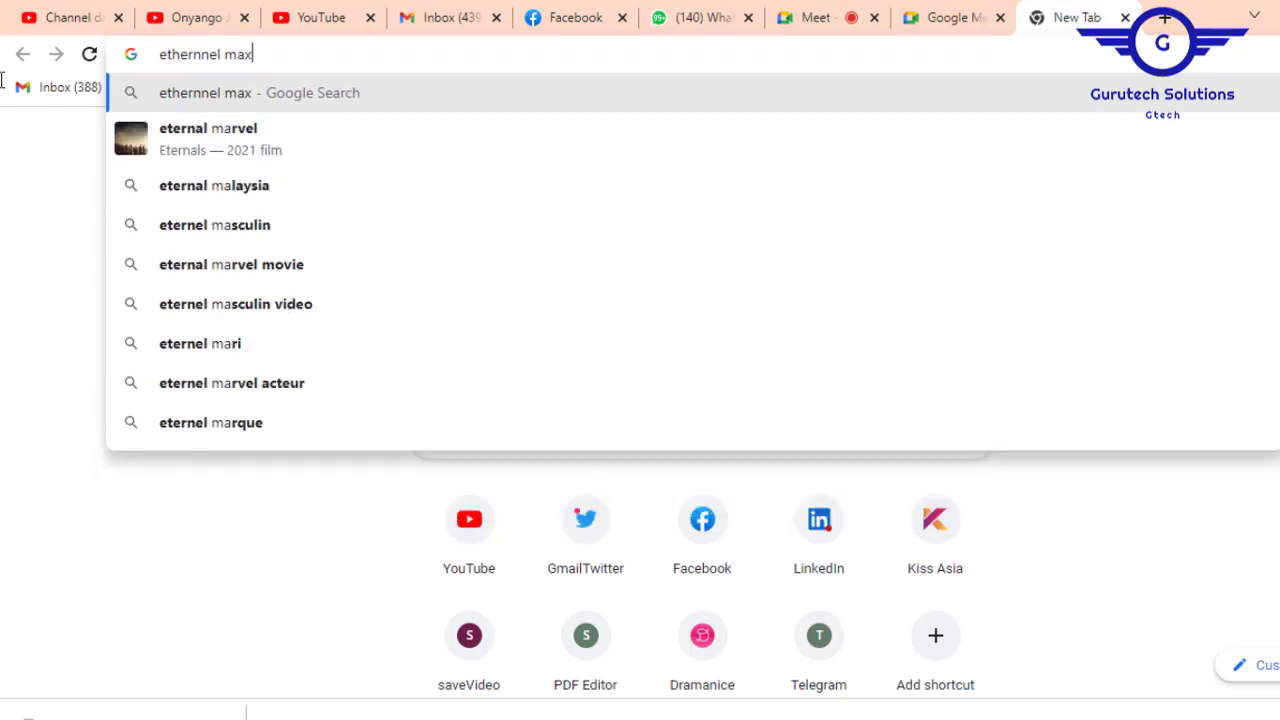
pyautogui.write('port')
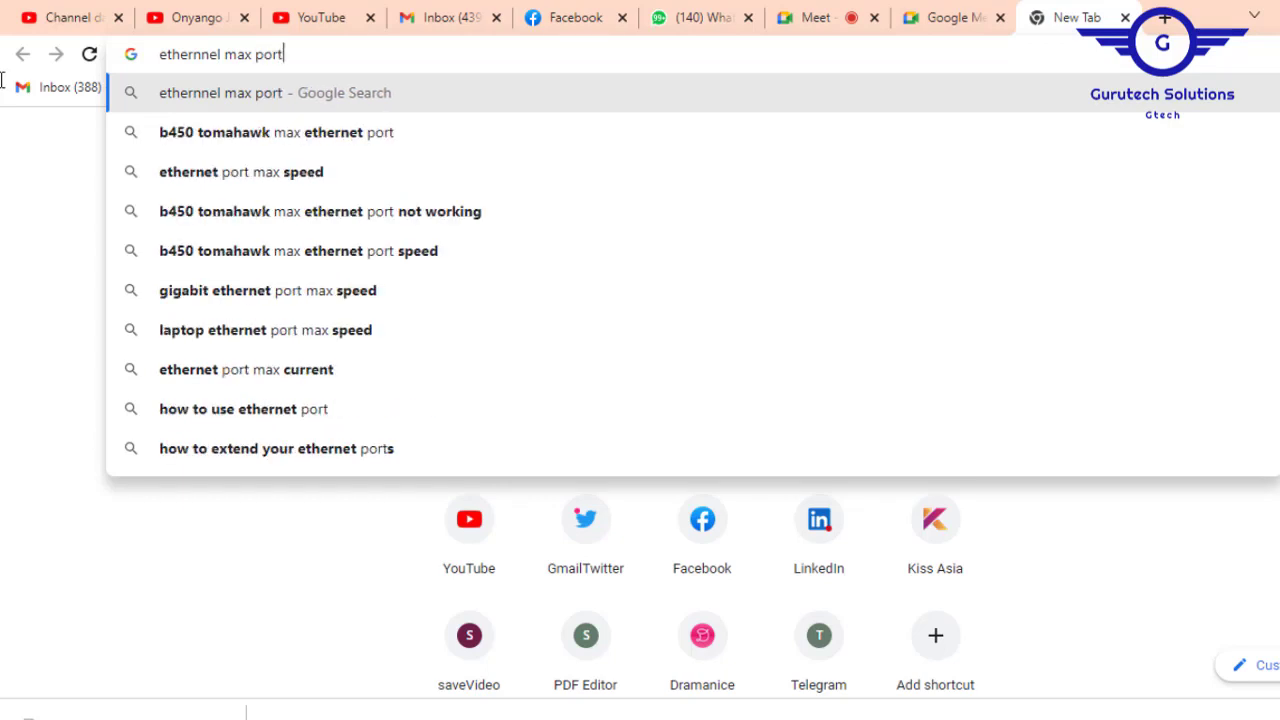
pyautogui.press('Return')
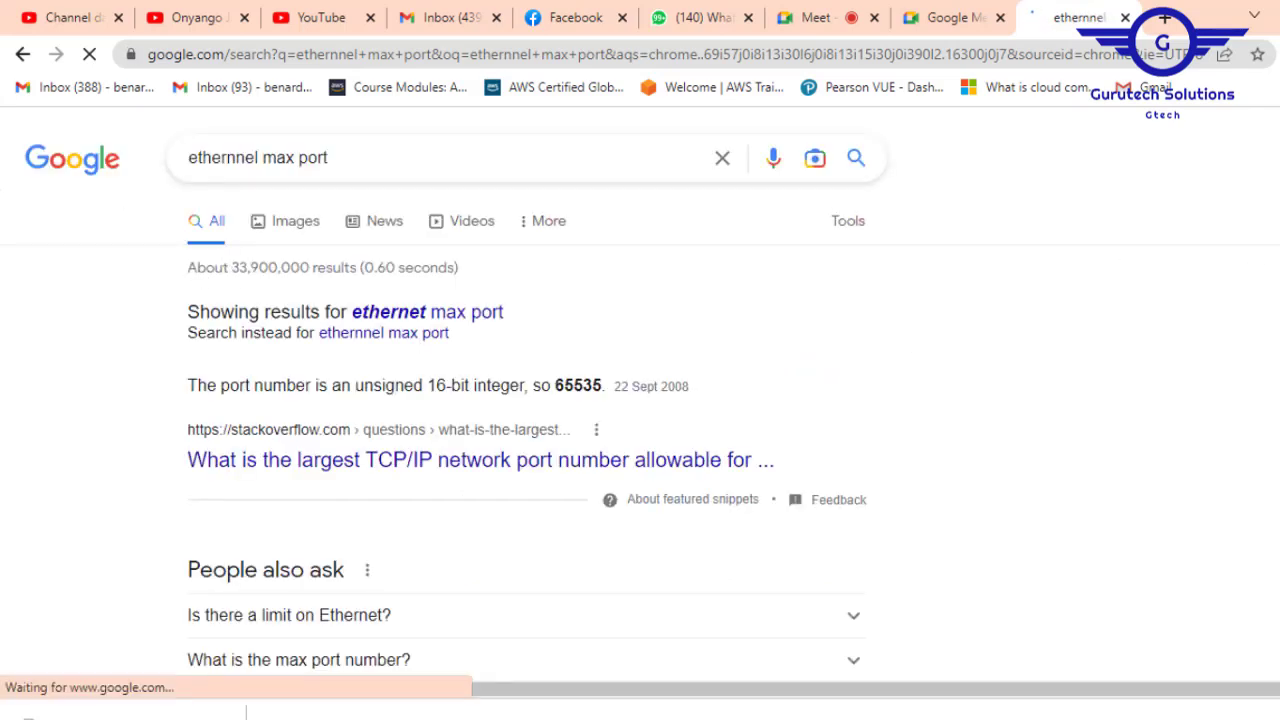
pyautogui.scroll(-4, 246, 712)
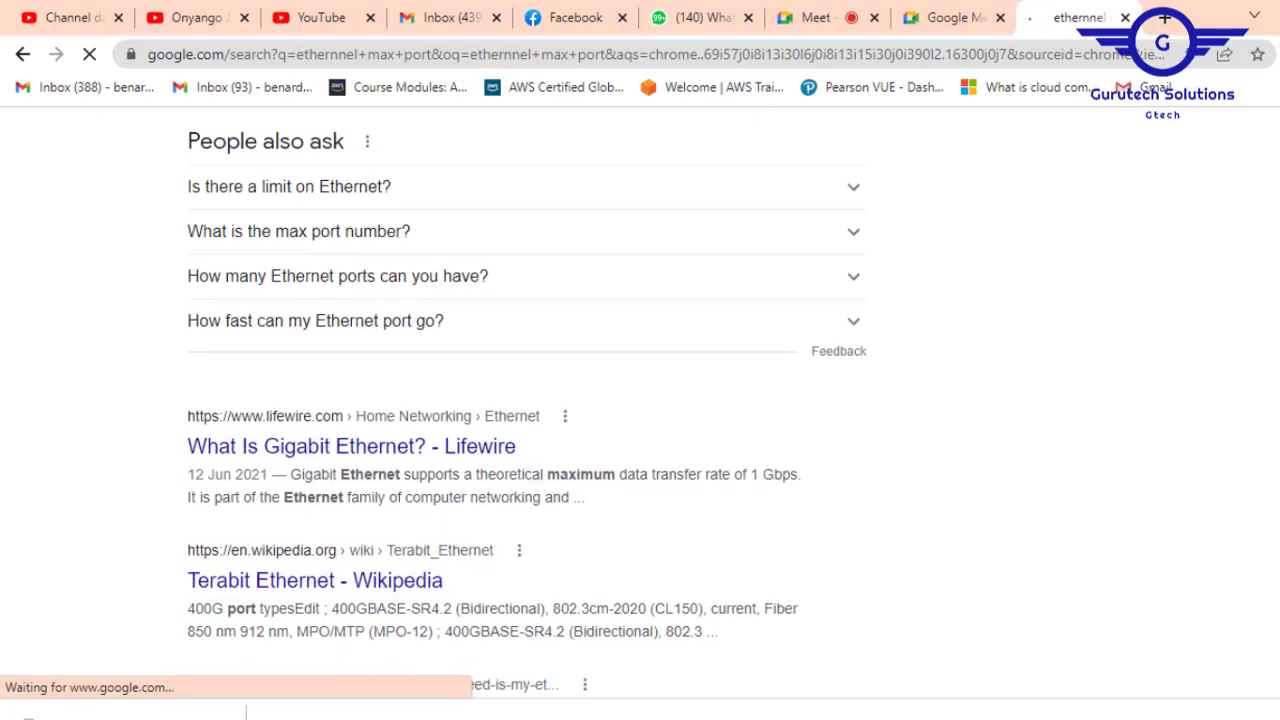
pyautogui.scroll(-1, 246, 712)
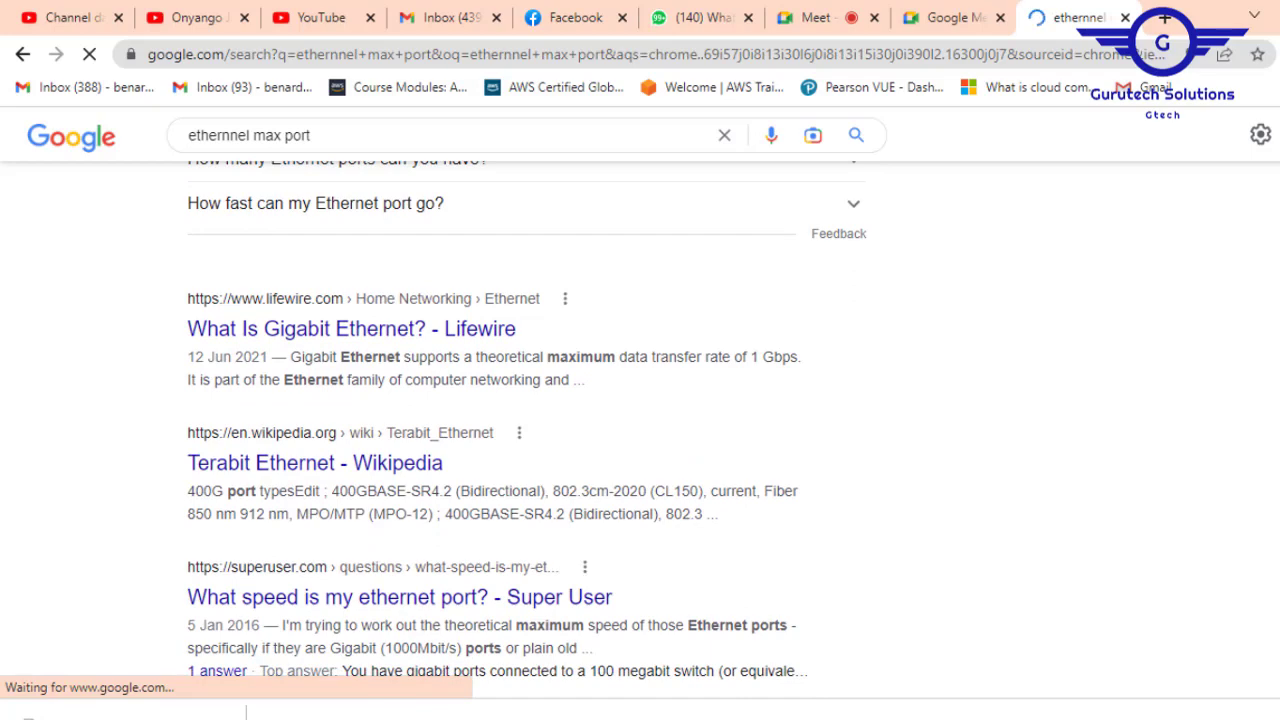
pyautogui.scroll(-2, 246, 712)
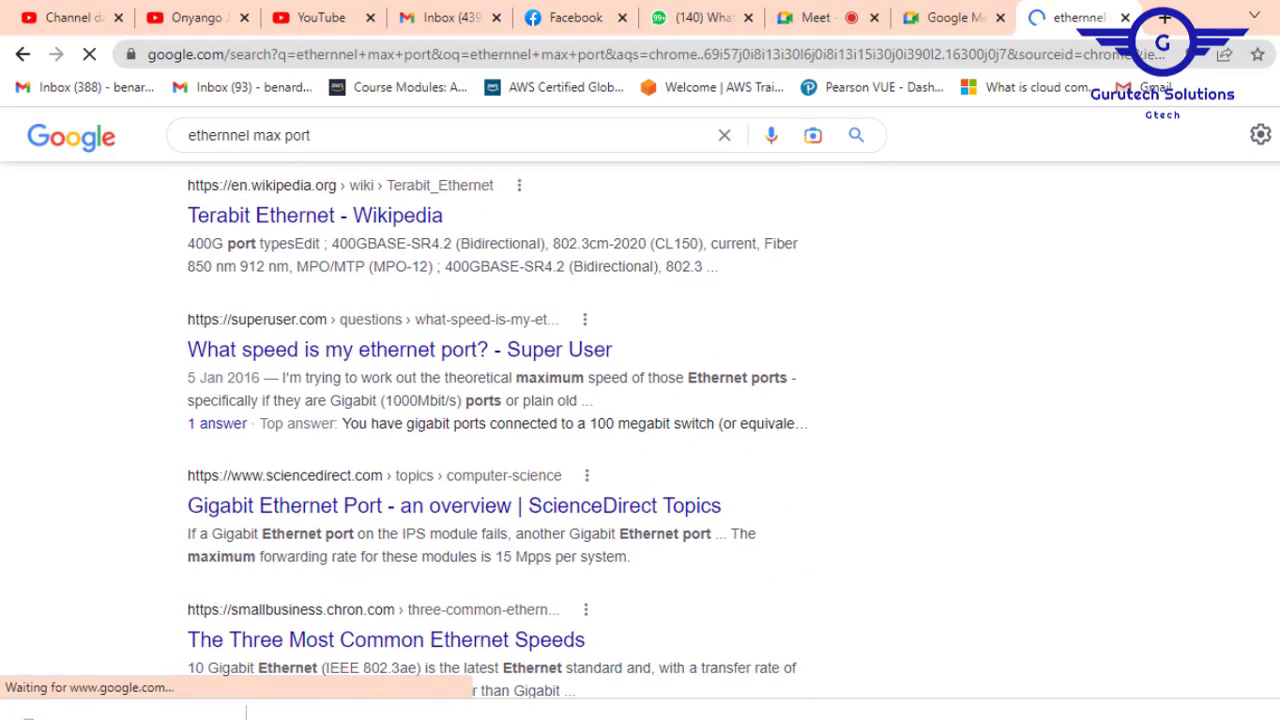
pyautogui.scroll(-3, 246, 712)
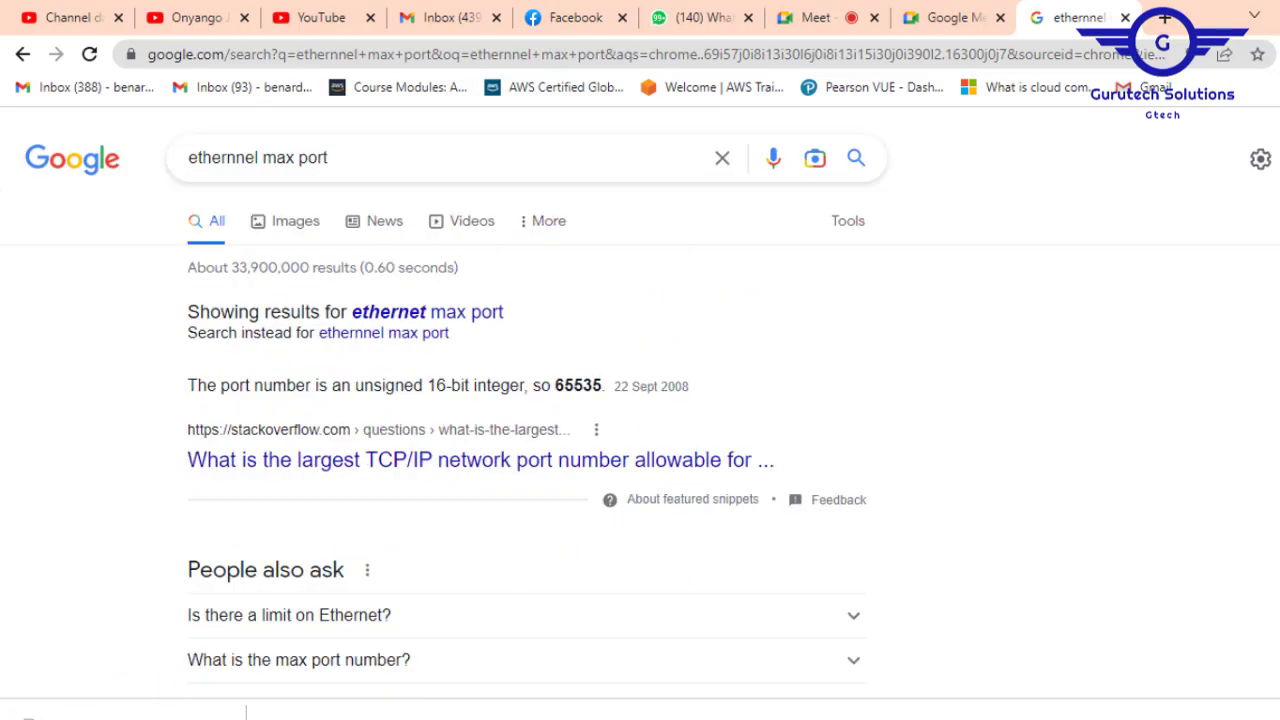
# Correct the Google query to "etherchannel max port" and search again
pyautogui.click(236, 158)
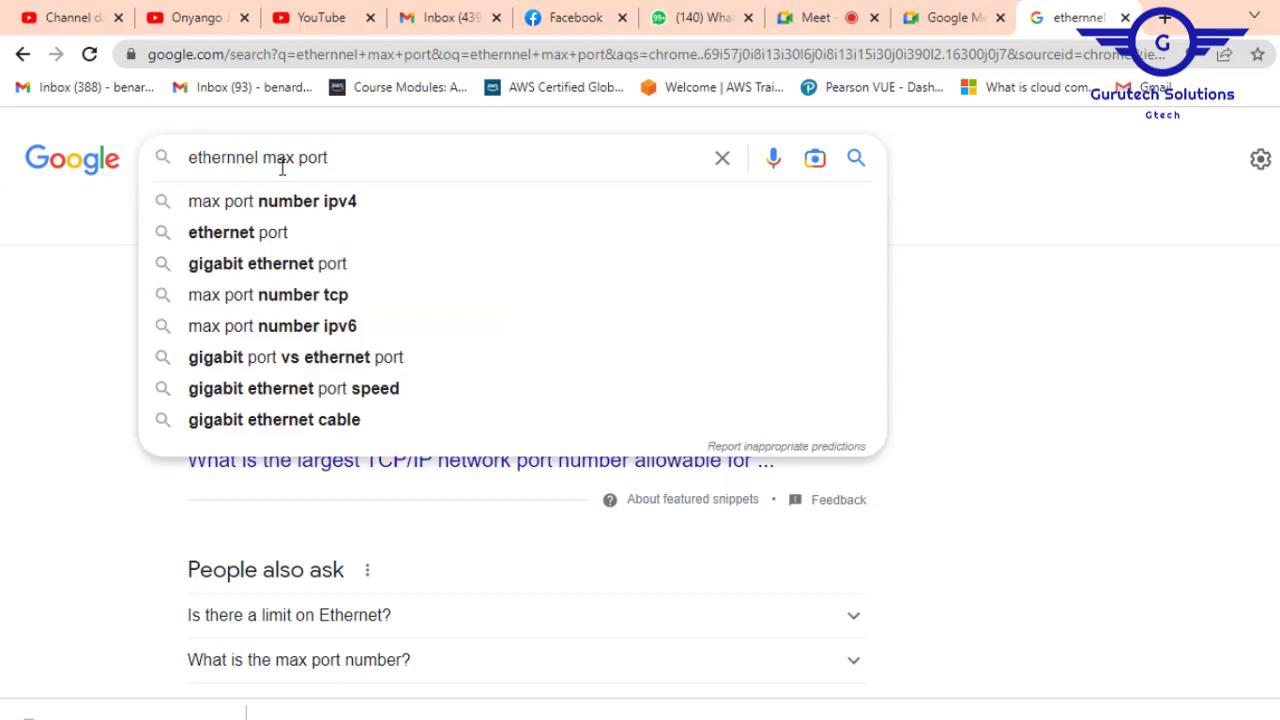
pyautogui.write('cha')
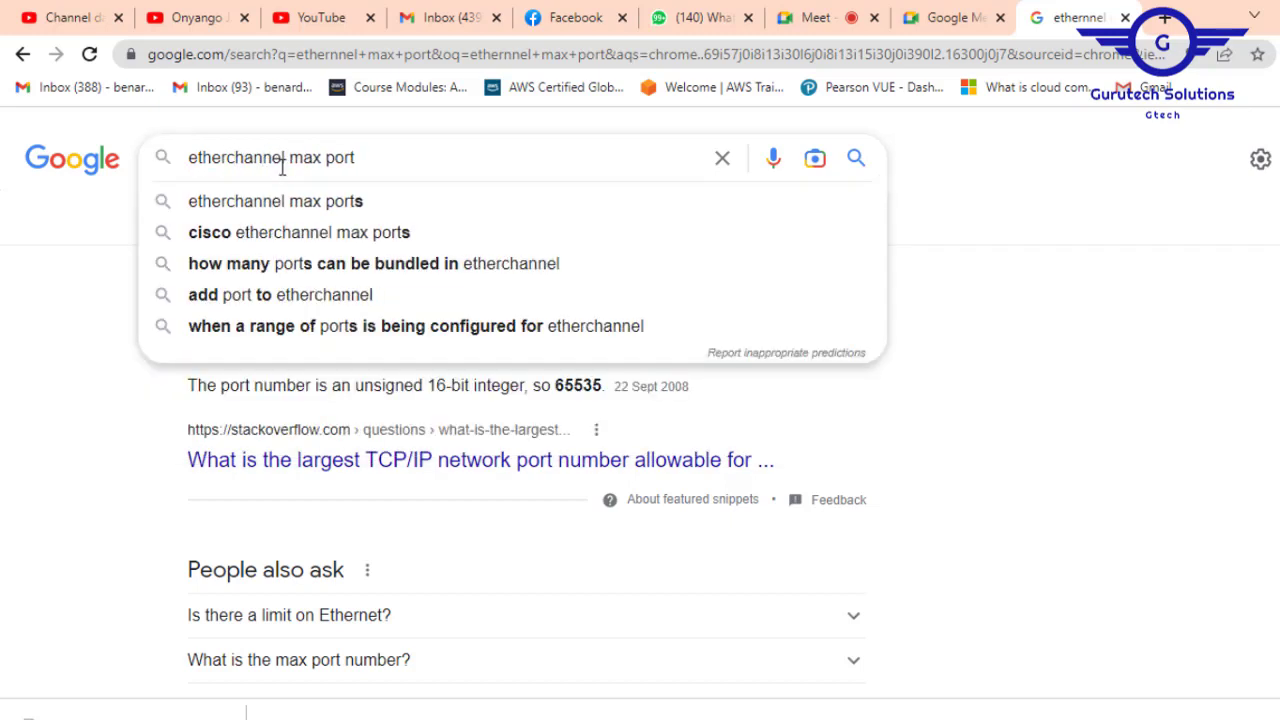
pyautogui.press('Return')
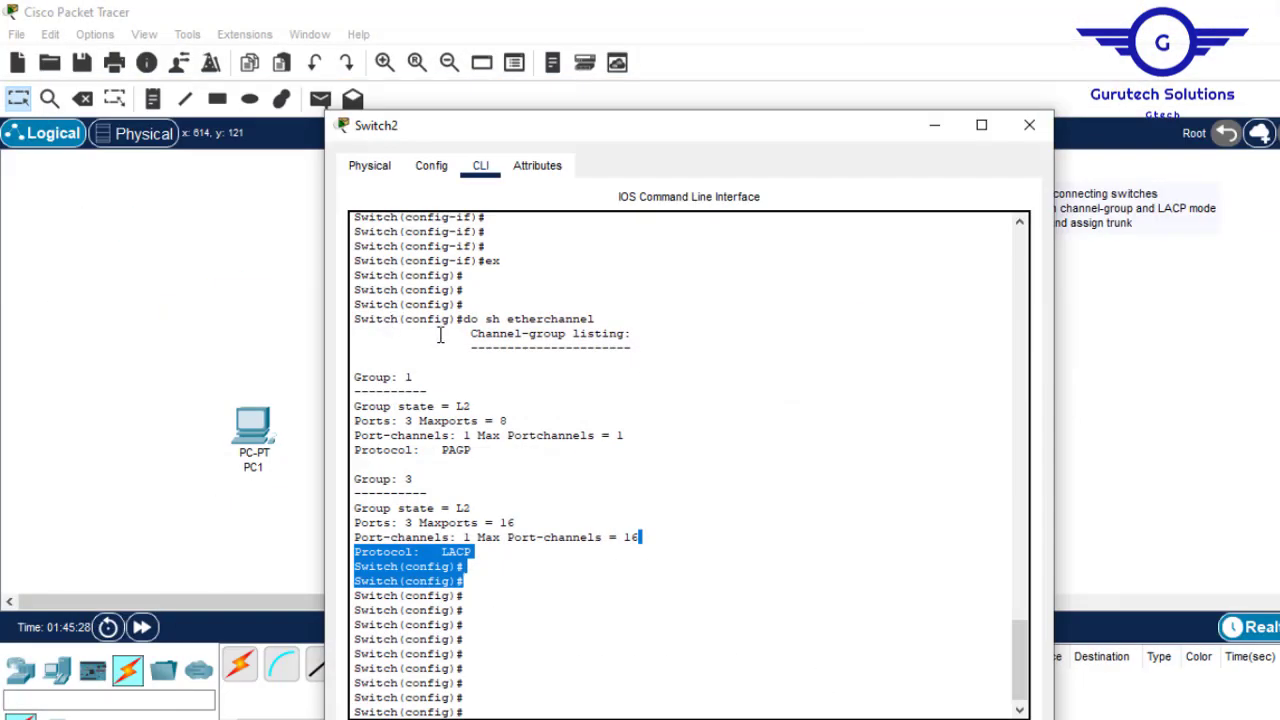
# Back in Packet Tracer, close Switch2's window and return Switch3's command line to global configuration mode with ex
pyautogui.moveTo(778, 133); pyautogui.dragTo(819, 73)
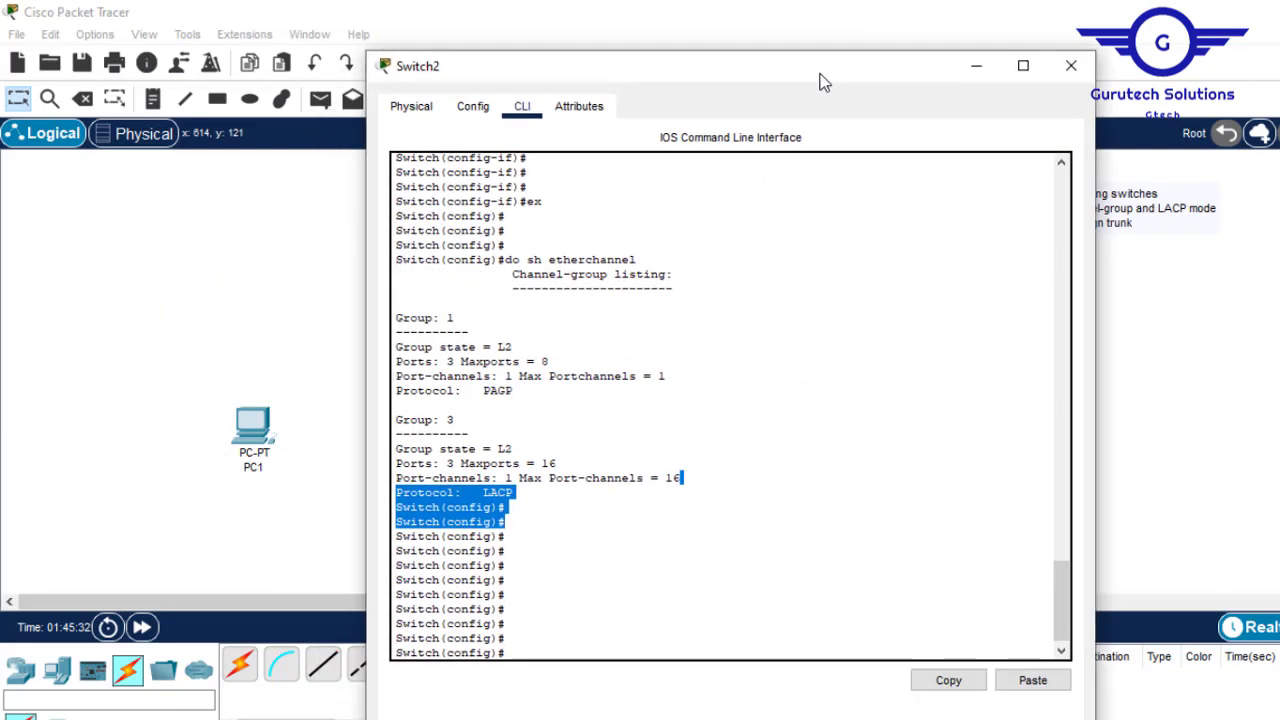
pyautogui.click(1070, 67)
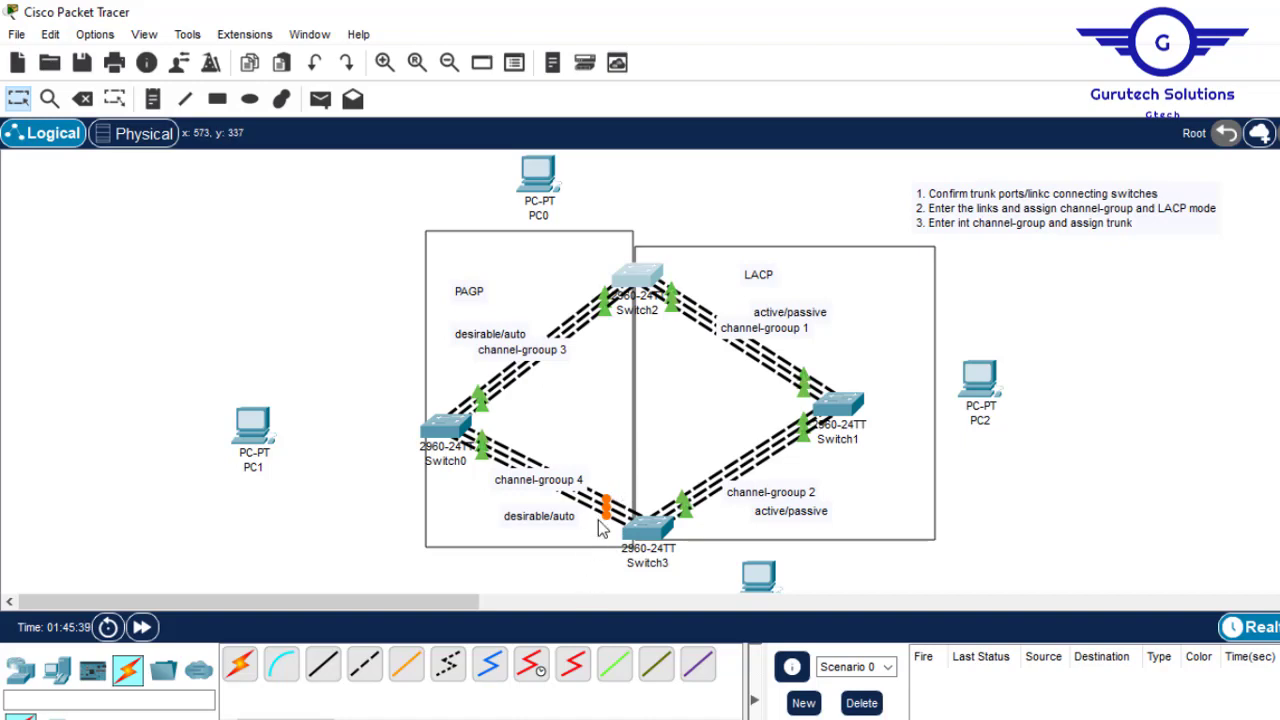
pyautogui.click(655, 535)
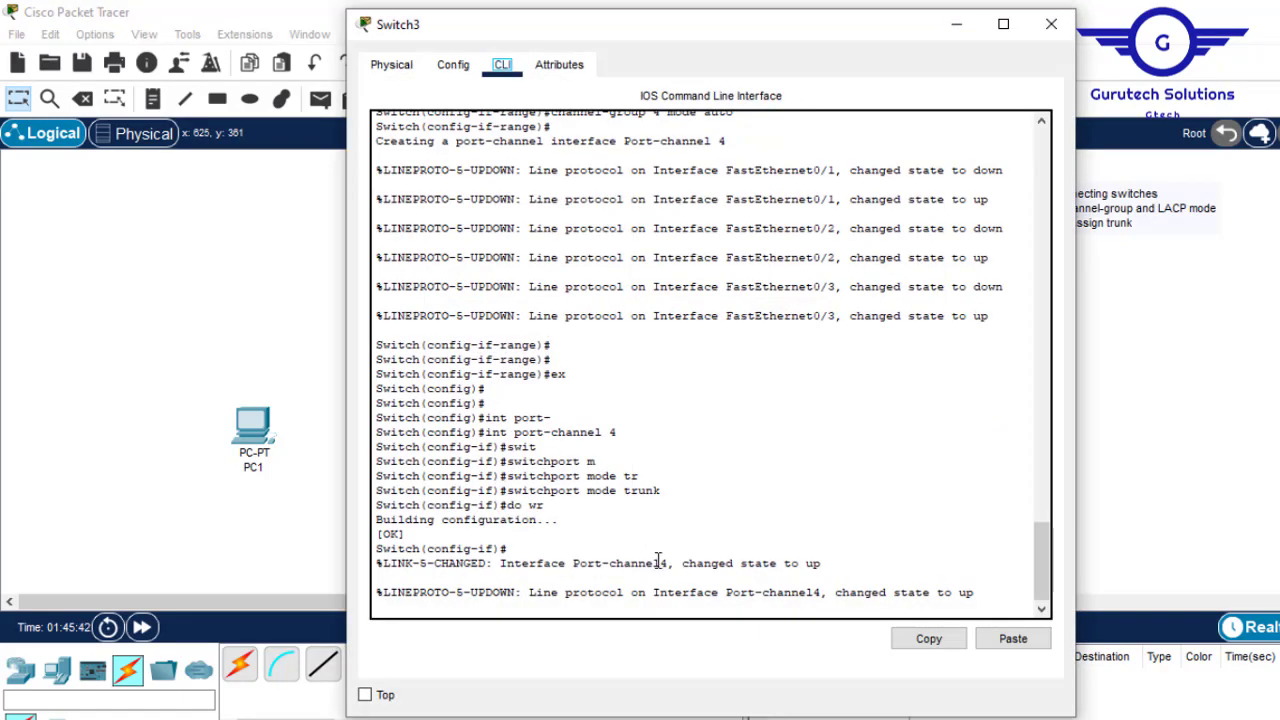
pyautogui.press('Return')
pyautogui.press('Return')
pyautogui.press('Return')
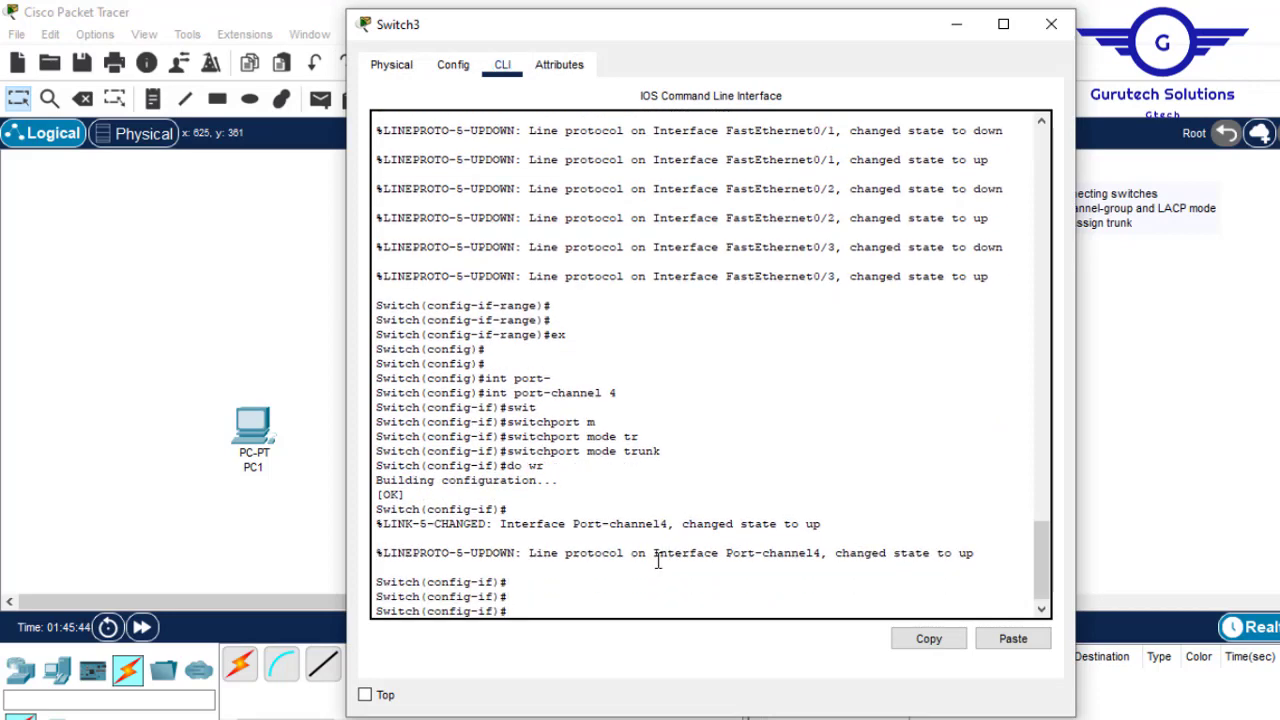
pyautogui.write('ex')
pyautogui.press('Return')
pyautogui.press('Return')
pyautogui.press('Return')
pyautogui.press('Return')
# List Switch3's channel groups with do sh etherchannel and check the numbers of the listed groups against the topology
pyautogui.write('do')
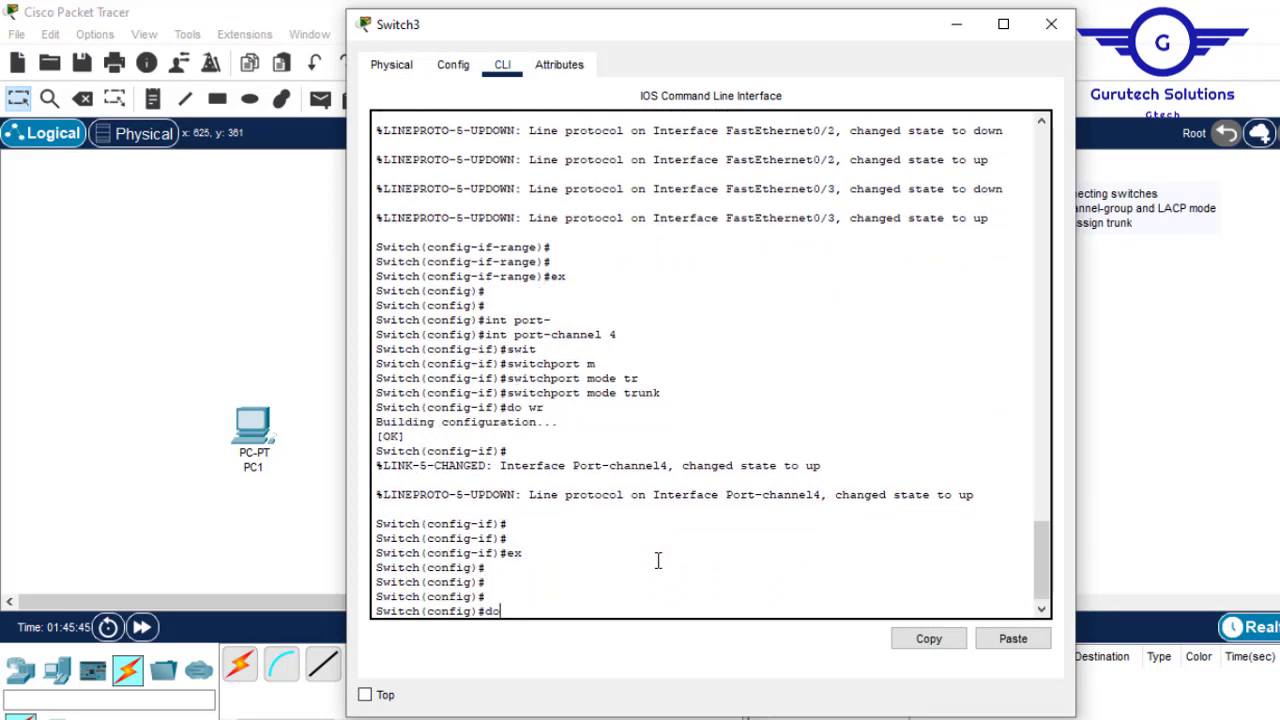
pyautogui.write(' sh etherchannel')
pyautogui.press('Return')
pyautogui.write('\\')
pyautogui.press('Return')
pyautogui.press('Return')
pyautogui.press('Return')
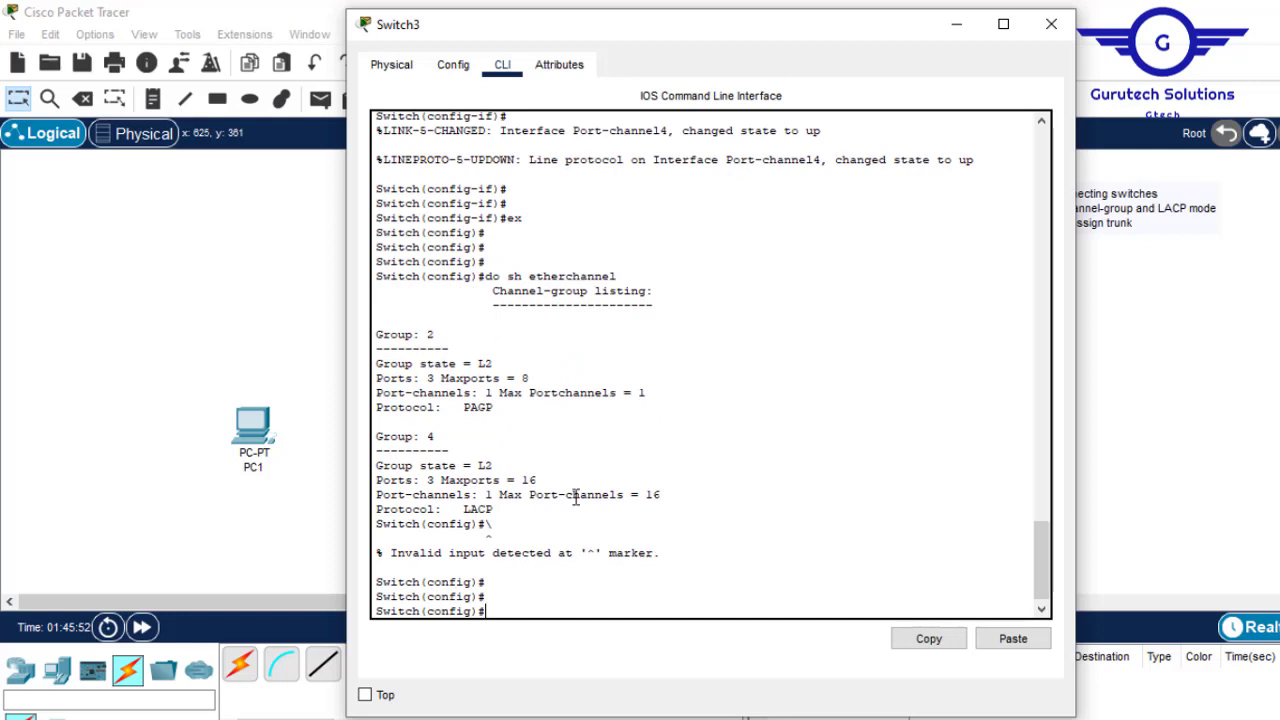
pyautogui.doubleClick(429, 334)
pyautogui.moveTo(436, 436); pyautogui.dragTo(421, 438)
pyautogui.click(948, 26)
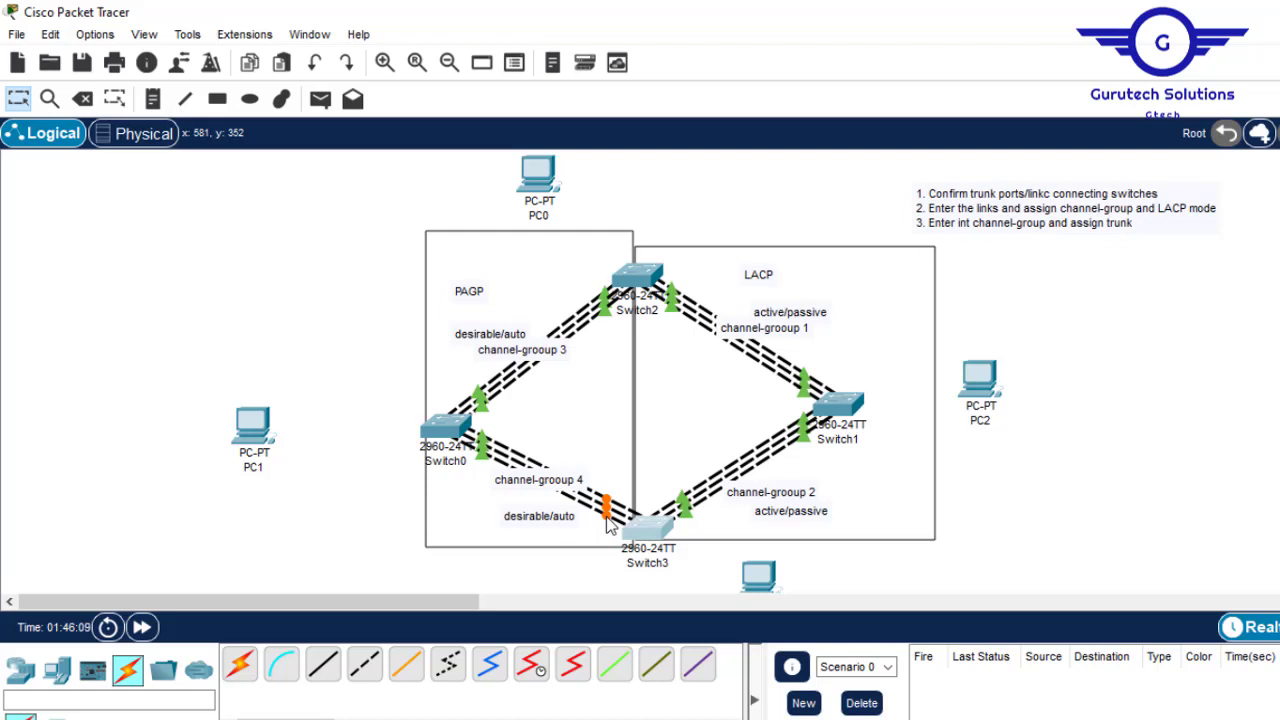
# Open Switch0's command line and return to global configuration mode with ex
pyautogui.click(449, 432)
pyautogui.press('Return')
pyautogui.press('Return')
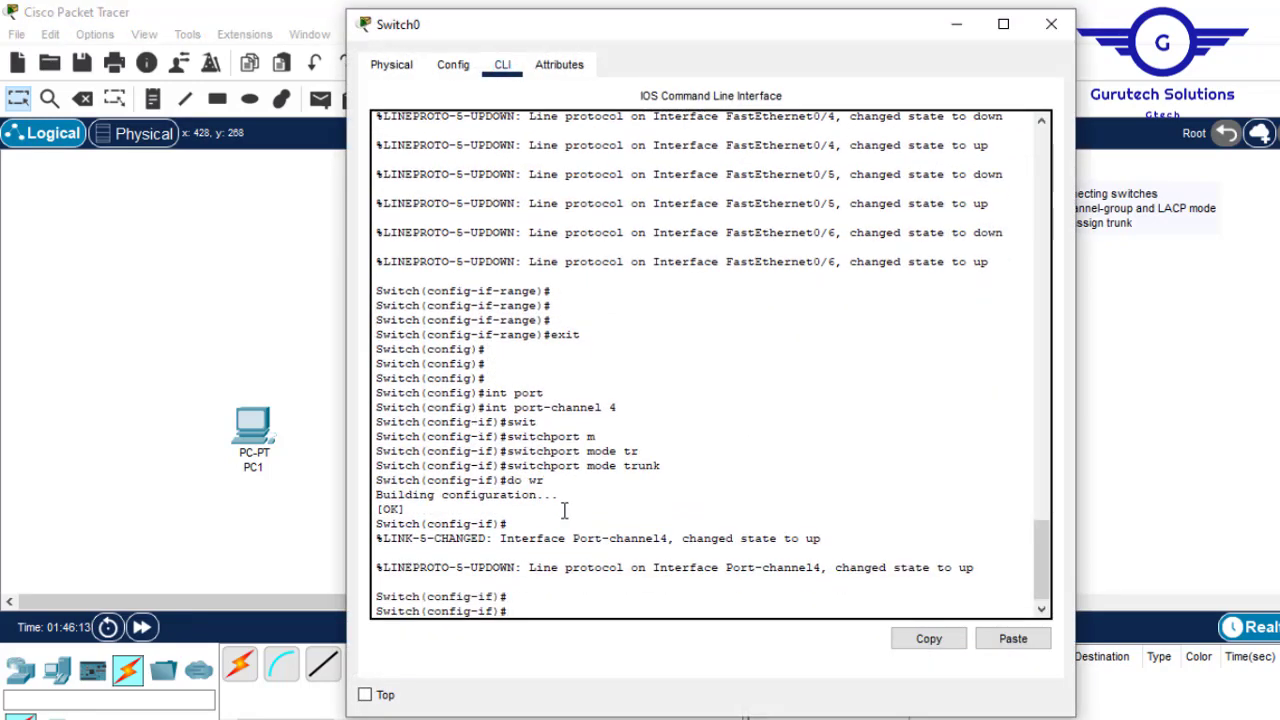
pyautogui.press('Return')
pyautogui.write('ex')
pyautogui.press('Return')
pyautogui.press('Return')
pyautogui.press('Return')
pyautogui.press('Return')
# List Switch0's channel groups with do sh etherchannel, check their protocols and close the switch's window
pyautogui.write('do')
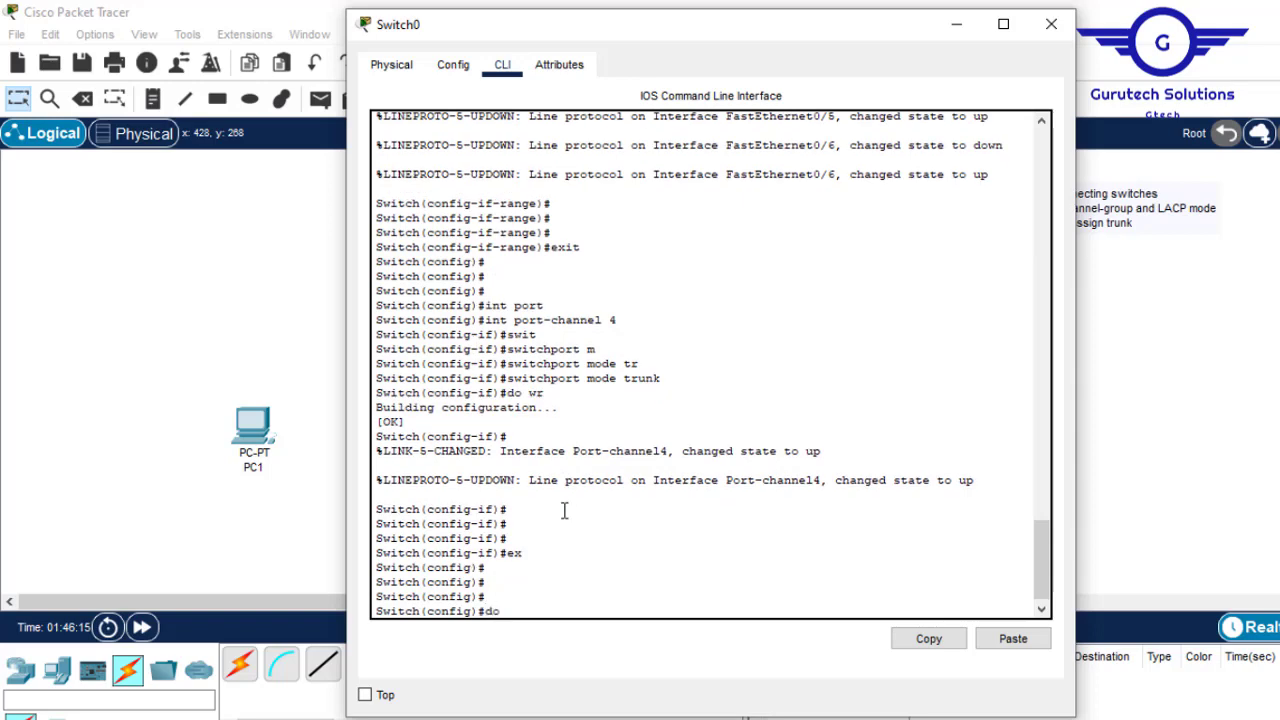
pyautogui.write(' sh etherchannel')
pyautogui.press('Return')
pyautogui.press('Return')
pyautogui.press('Return')
pyautogui.press('Return')
pyautogui.press('Return')
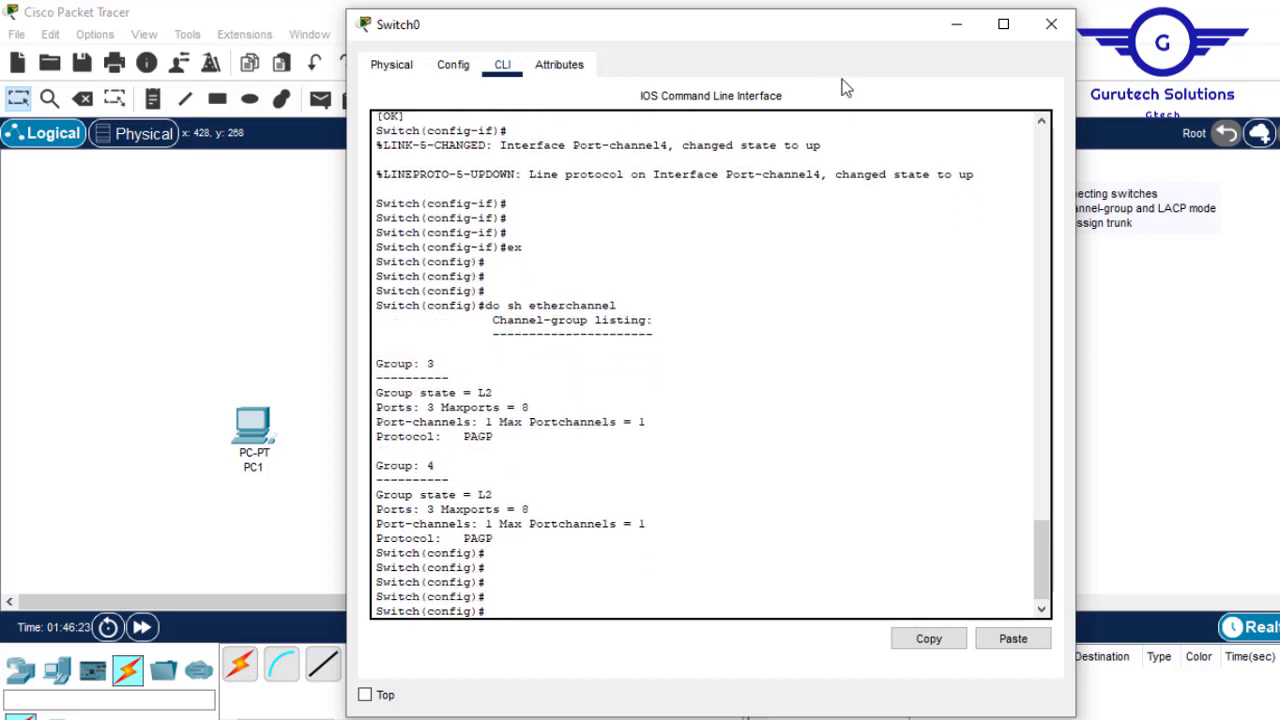
pyautogui.click(1051, 24)
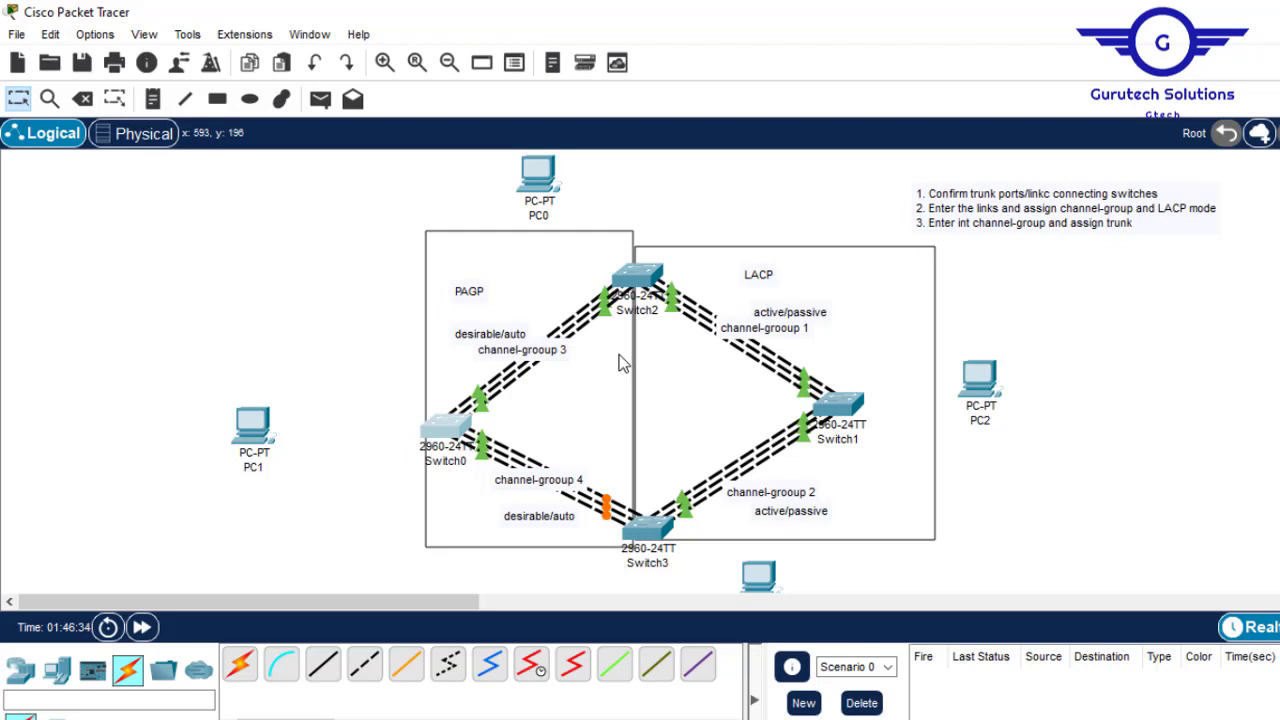
# Add a note to the right of the LACP area with the lines "int range fa0/1-3" and "channel-group 1 mode active"
pyautogui.click(154, 100)
pyautogui.click(1100, 286)
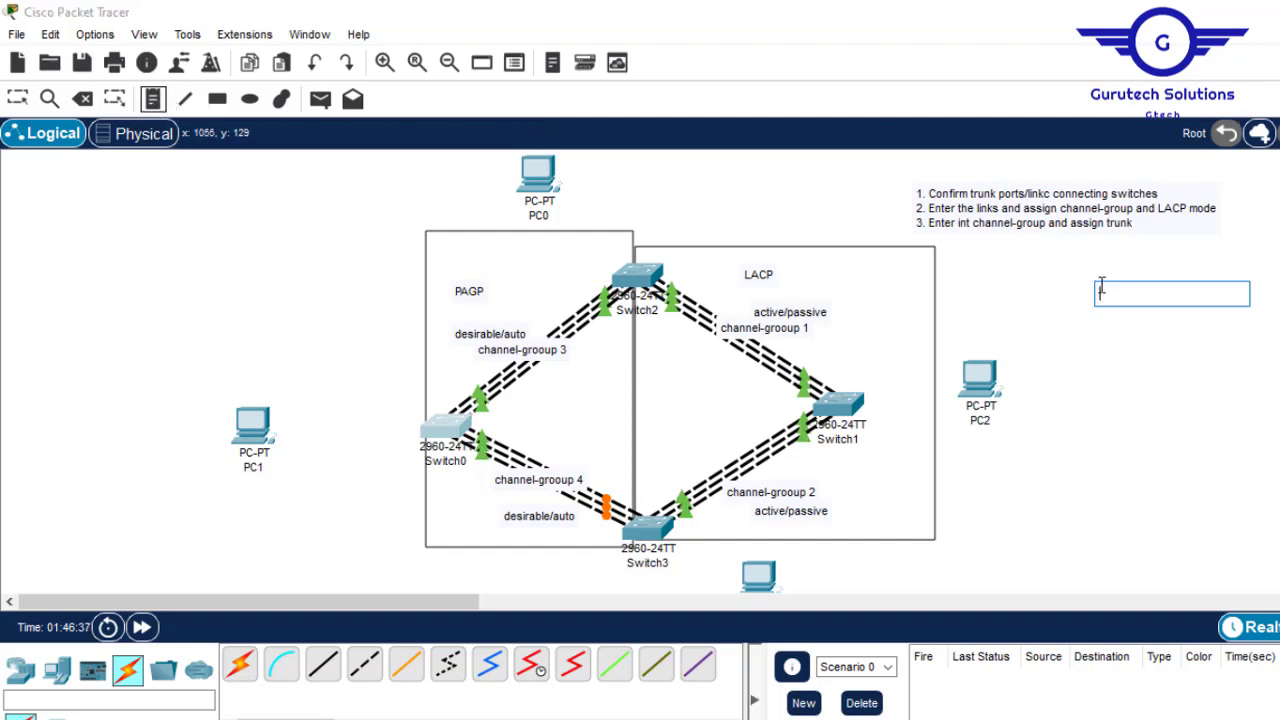
pyautogui.click(1052, 286)
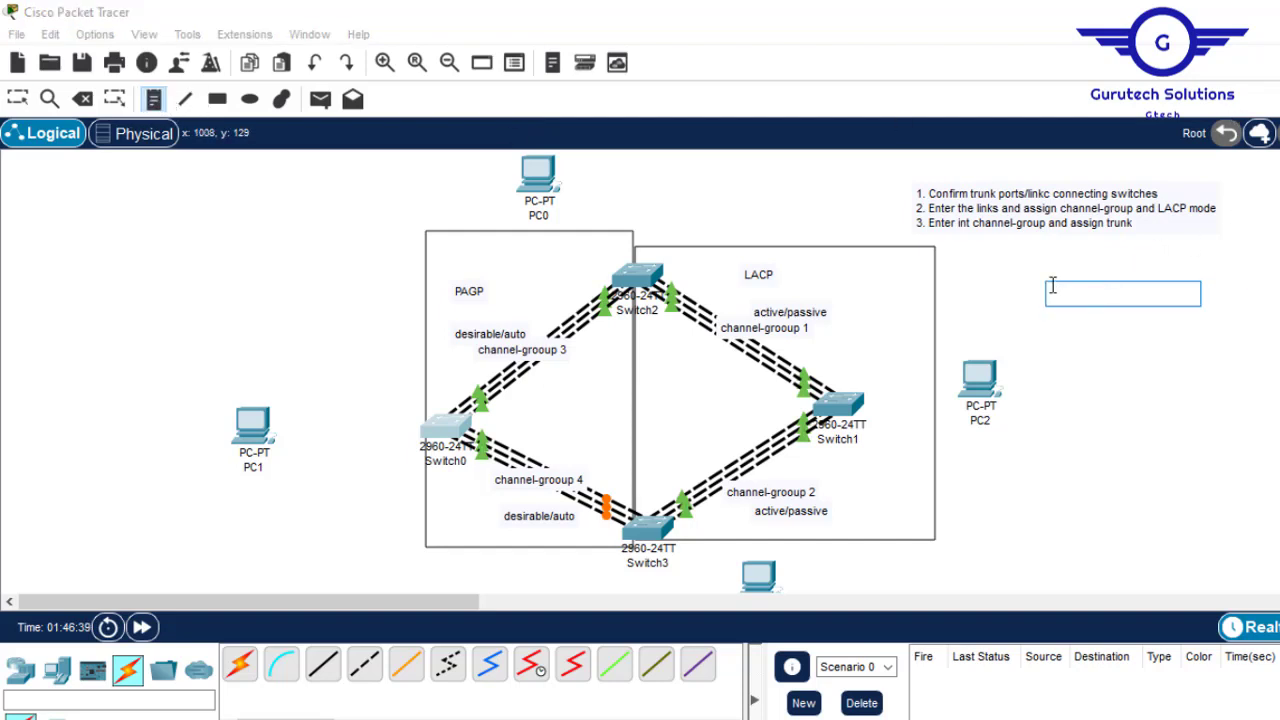
pyautogui.write('int ra')
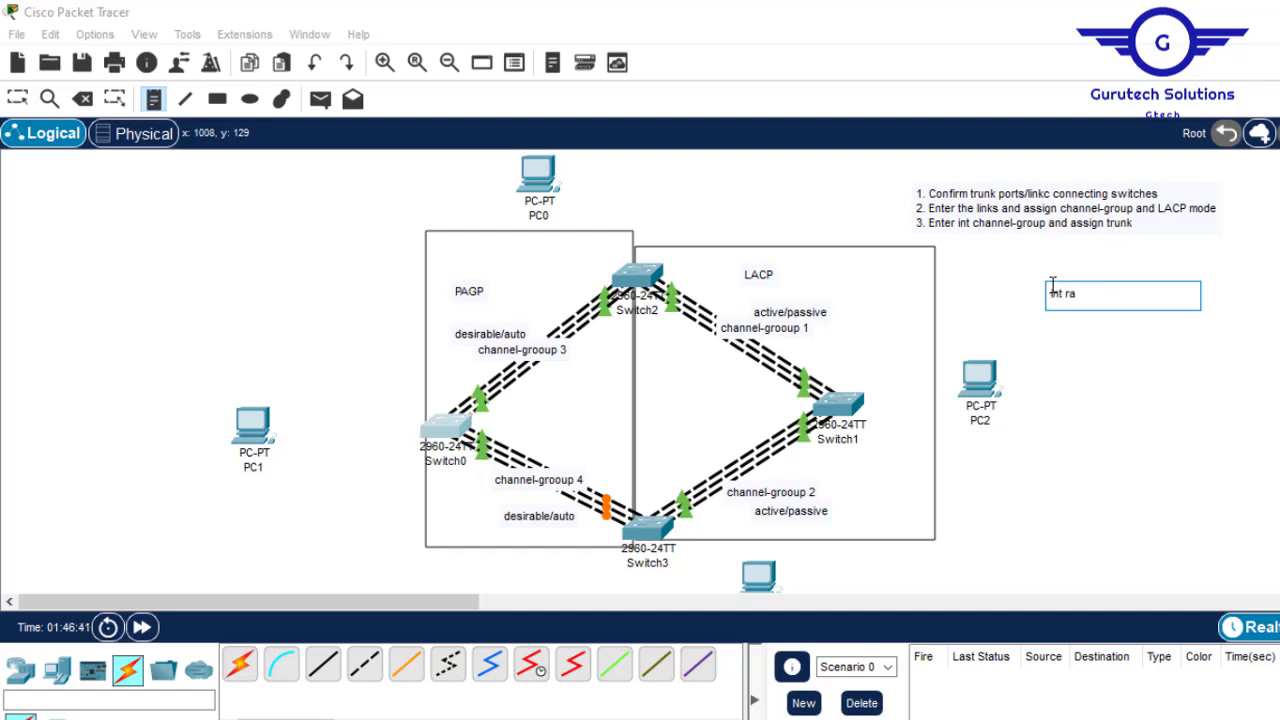
pyautogui.write('nge fa0/1-3')
pyautogui.press('Return')
pyautogui.write('chann')
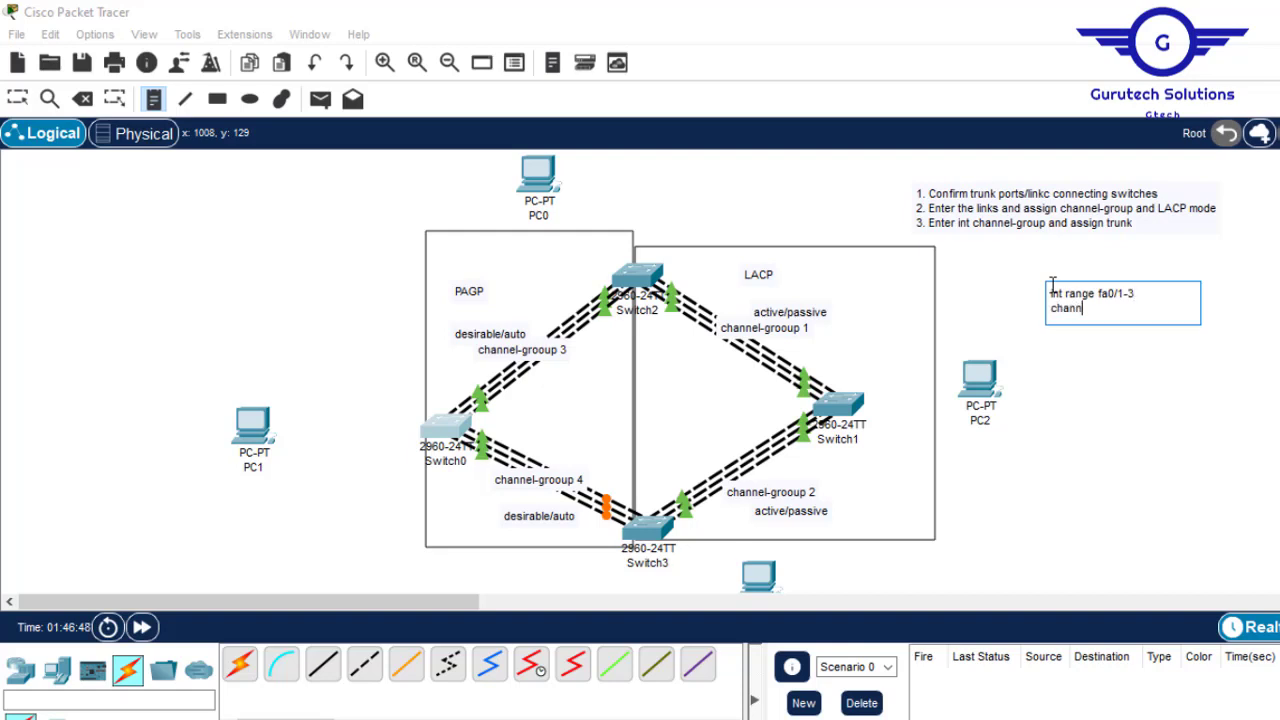
pyautogui.write('el-groupn')
pyautogui.write(' mode')
pyautogui.write(' active')
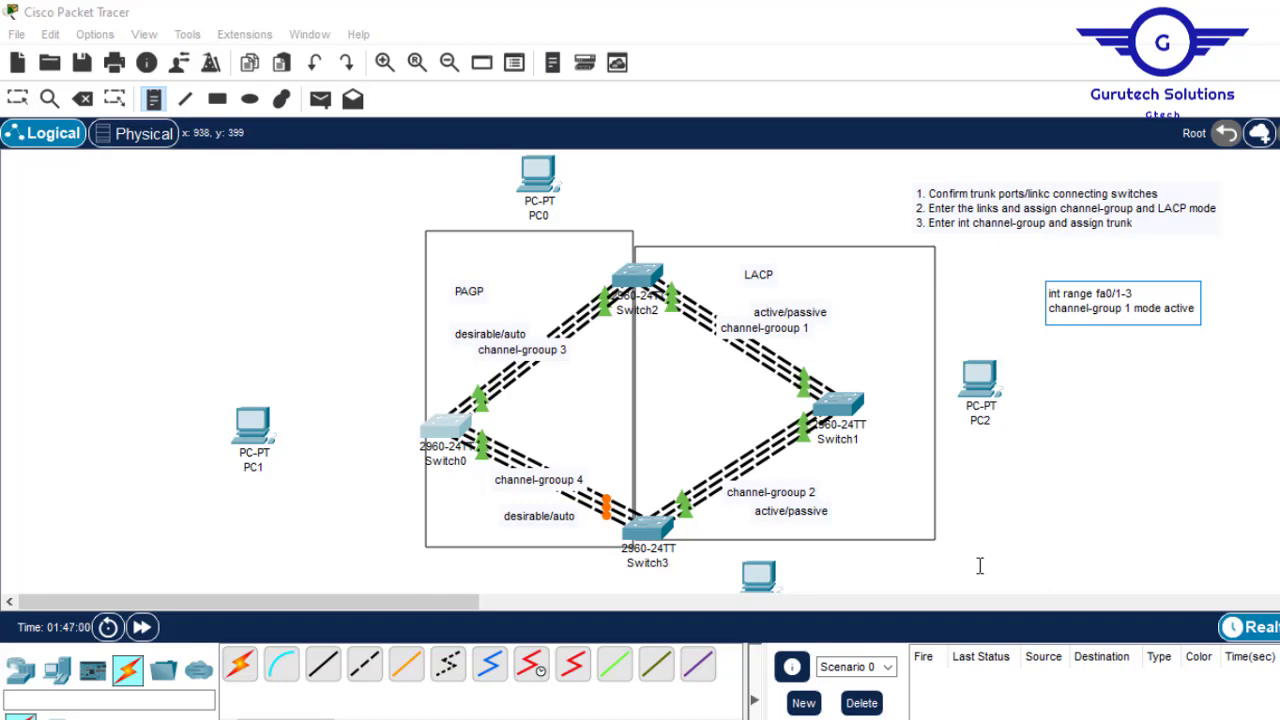
# Switch to Chrome and search Google for "LACP modes"
pyautogui.moveTo(415, 719)
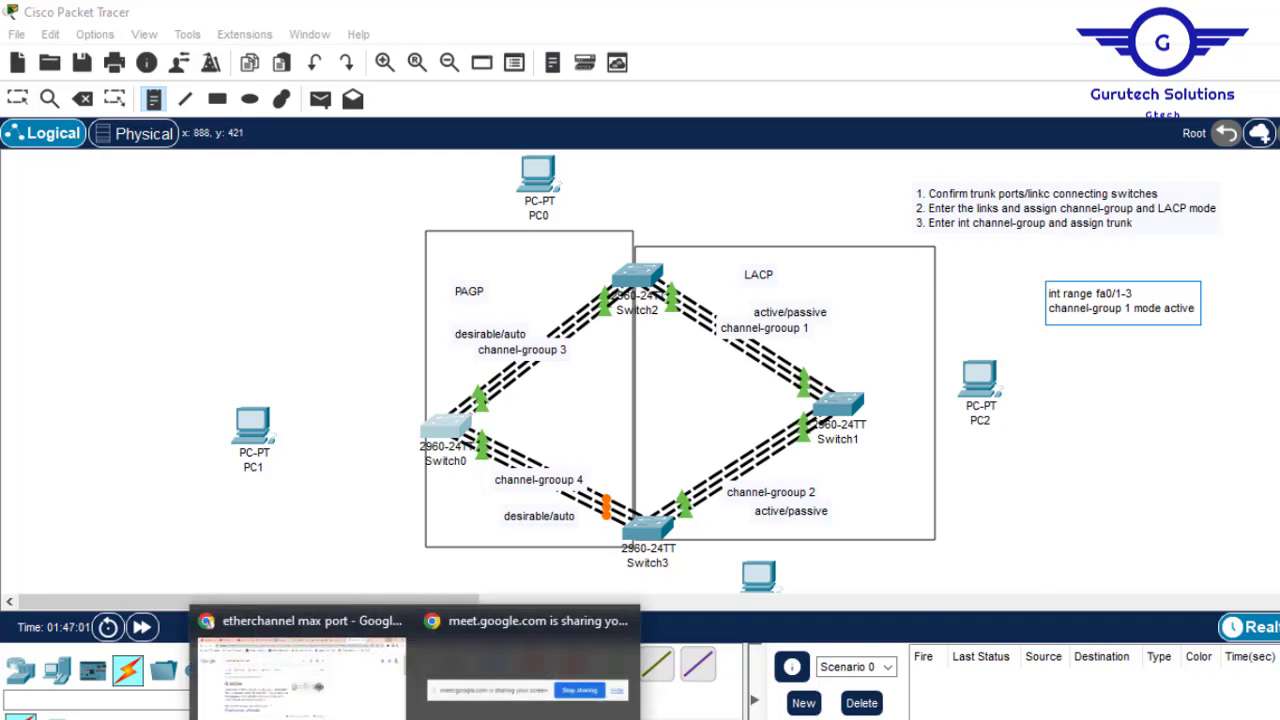
pyautogui.click(300, 670)
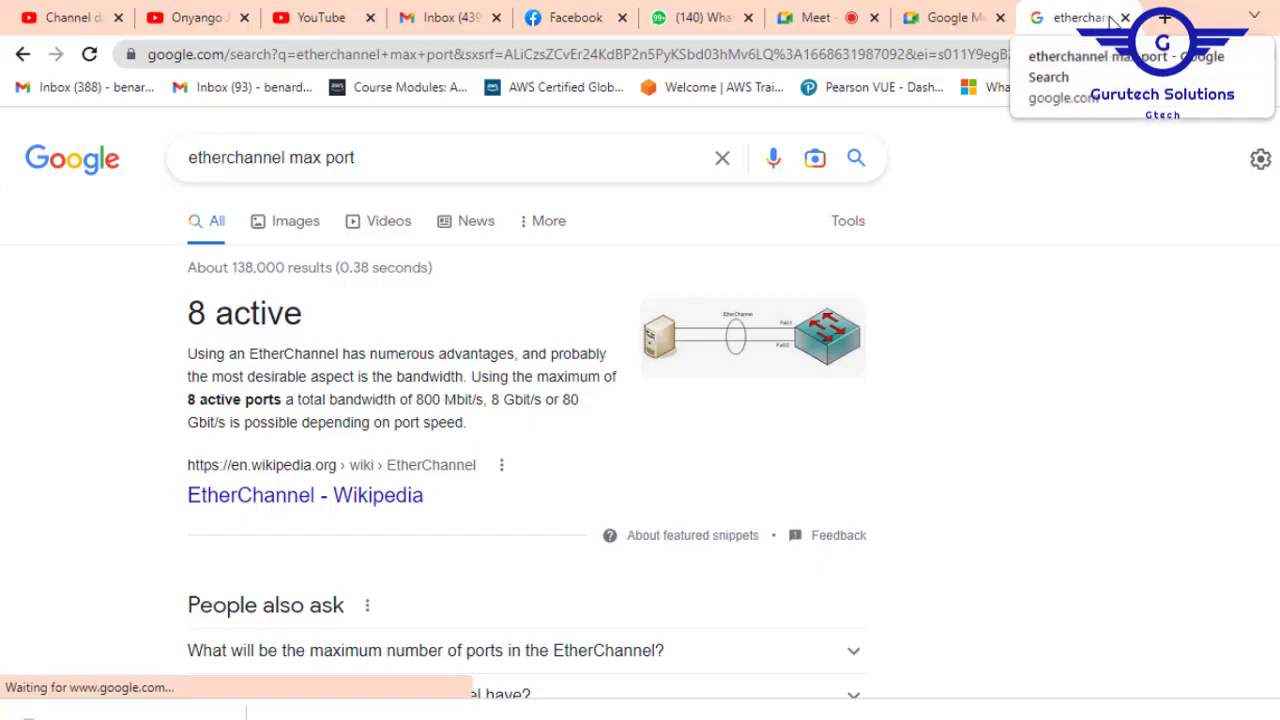
pyautogui.click(323, 52)
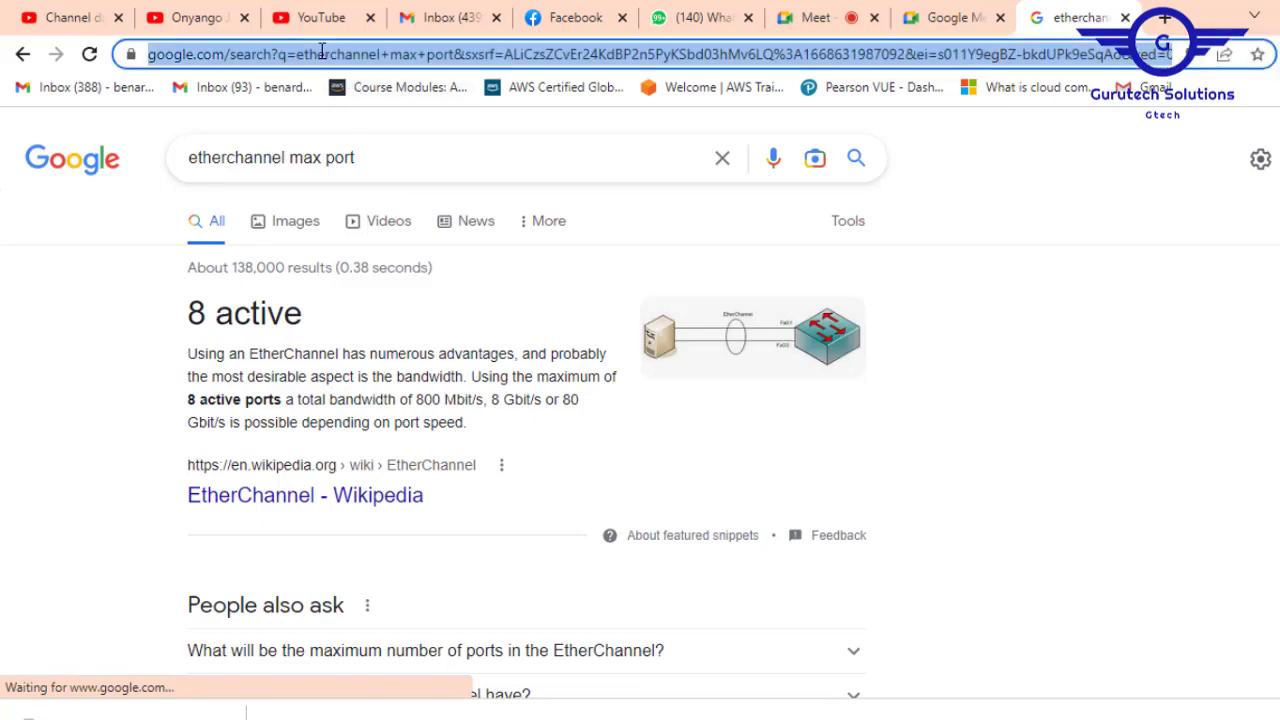
pyautogui.write('LACV')
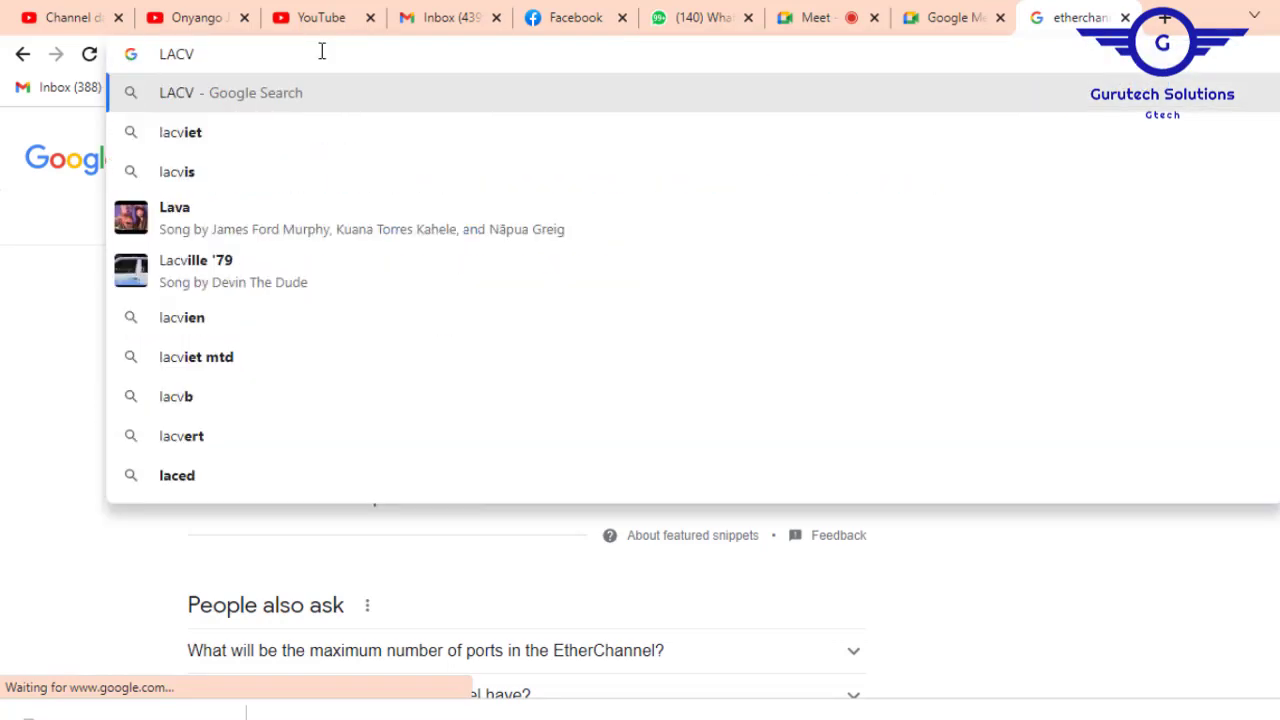
pyautogui.press('BackSpace')
pyautogui.write('P ')
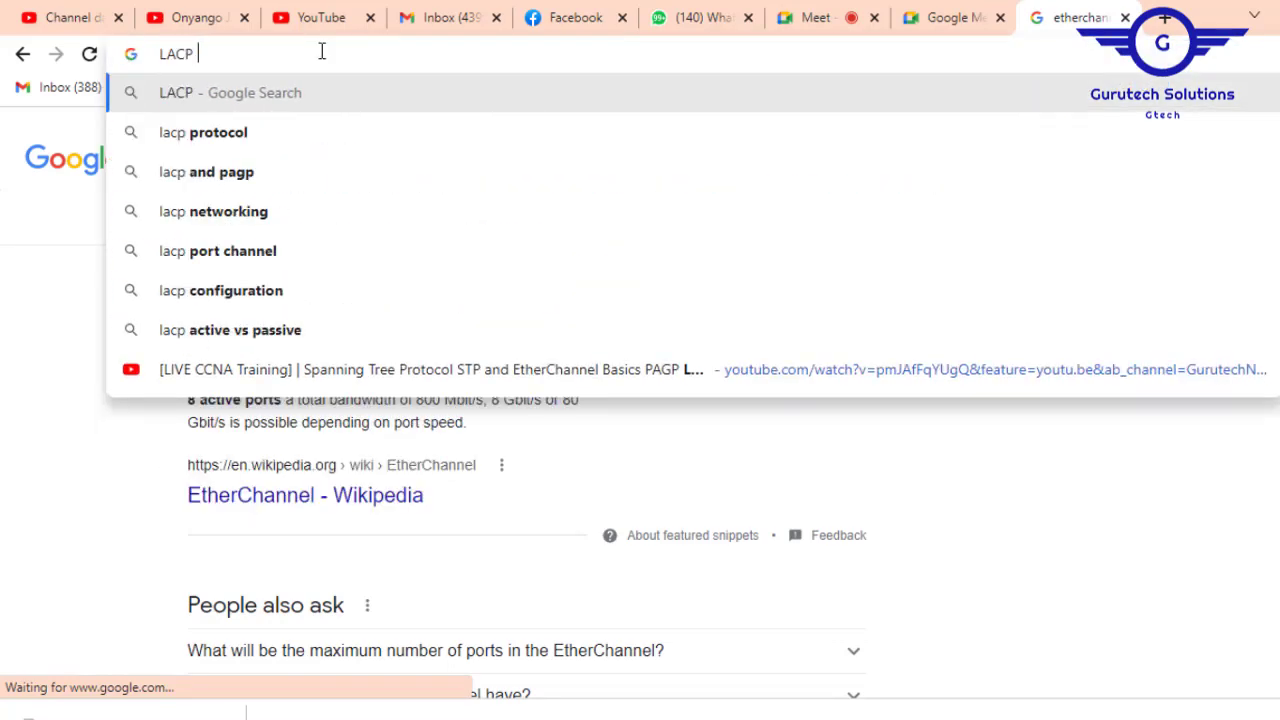
pyautogui.write('modes')
pyautogui.press('Return')
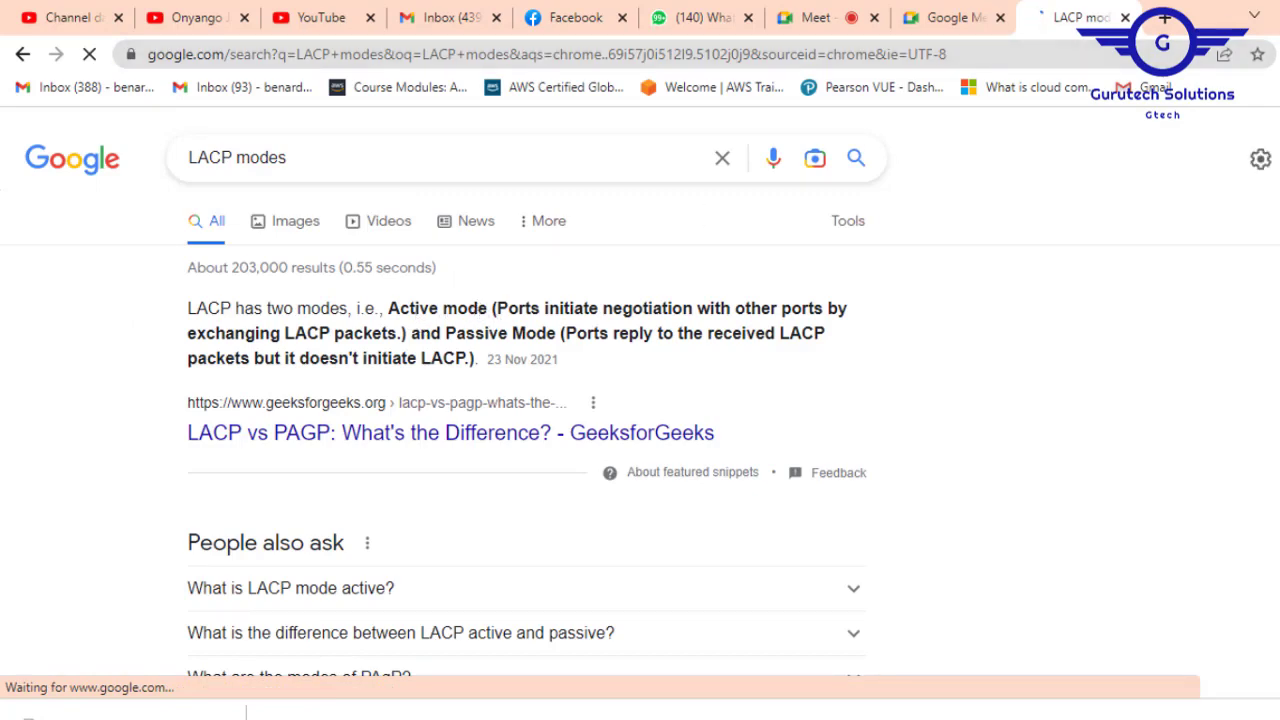
# Return to Packet Tracer, leave note placement, and open Switch2's command line to review its channel-group listing
pyautogui.hotkey('alt', 'Tab')
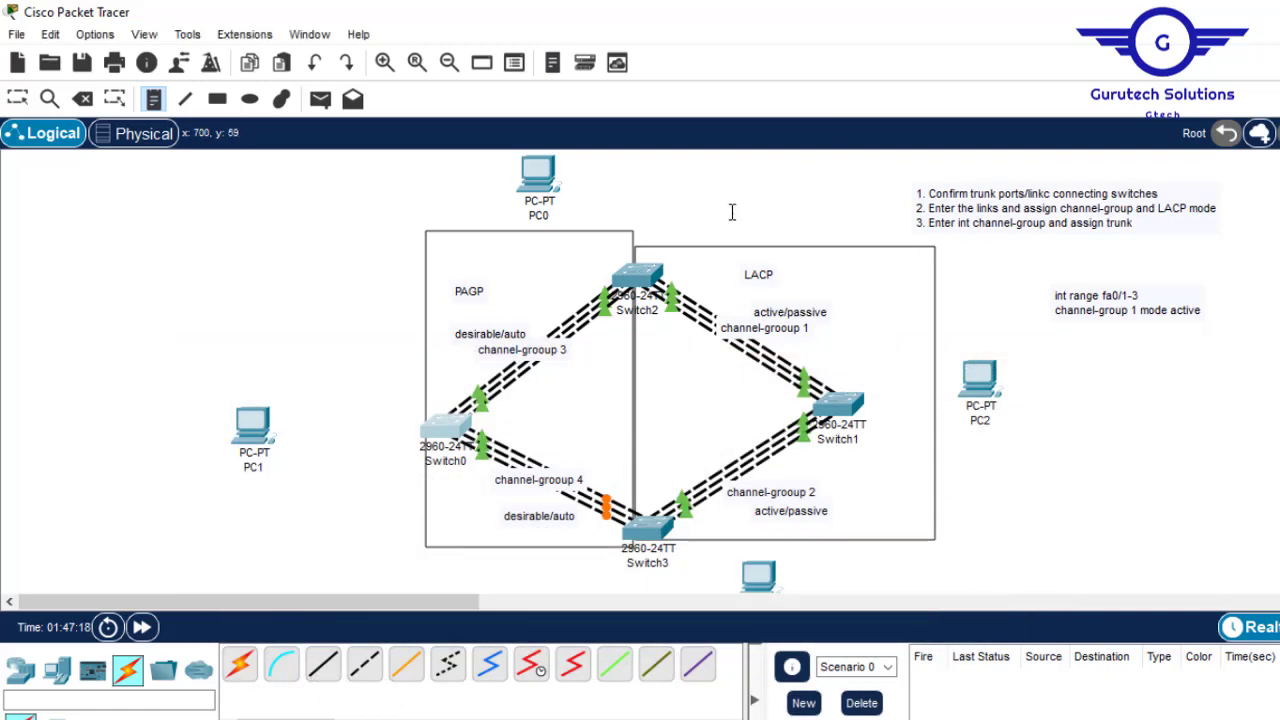
pyautogui.press('Escape')
pyautogui.click(645, 283)
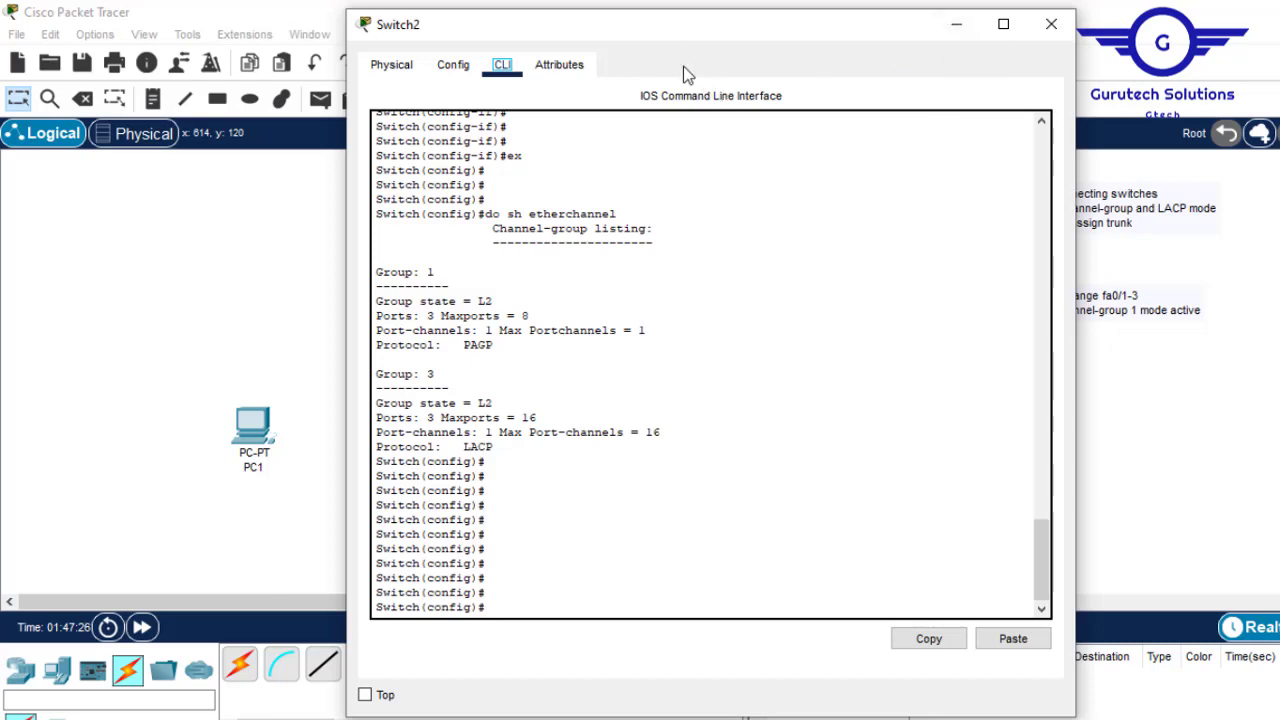
pyautogui.moveTo(667, 38); pyautogui.dragTo(765, 66)
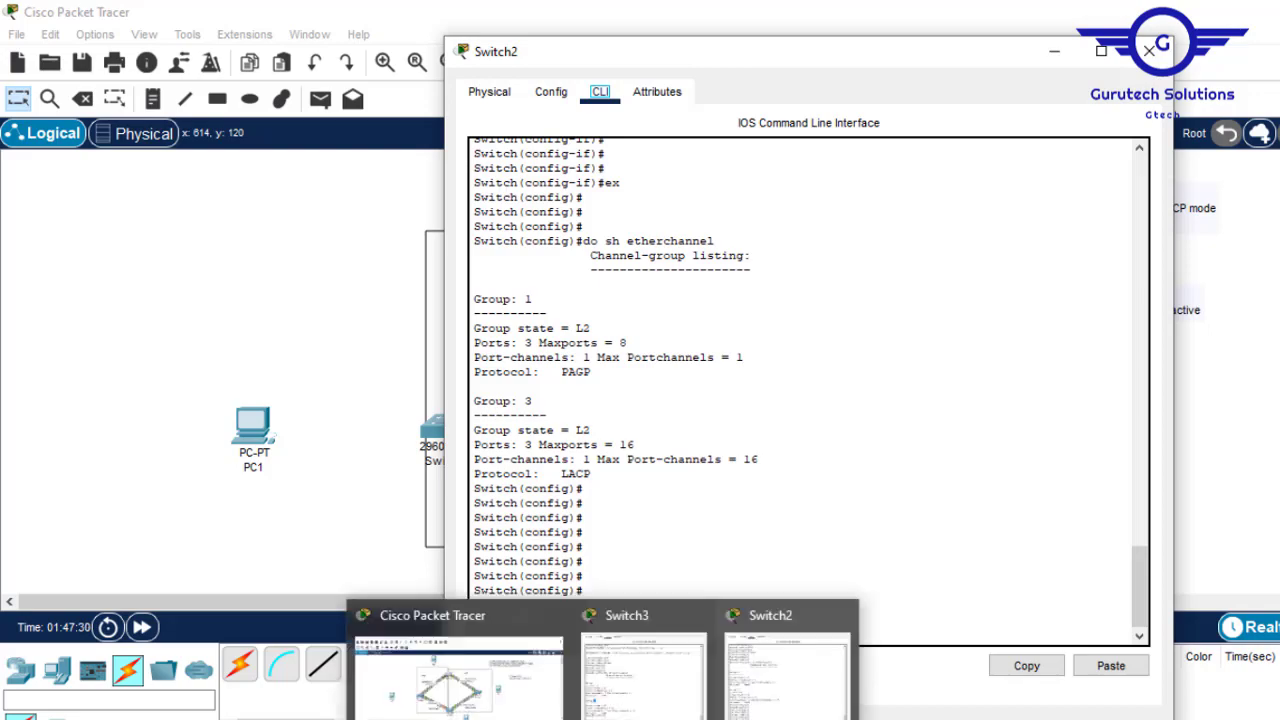
# Switch to Chrome and read the description of LACP's Active and Passive modes, highlighting both mode names
pyautogui.click(342, 710)
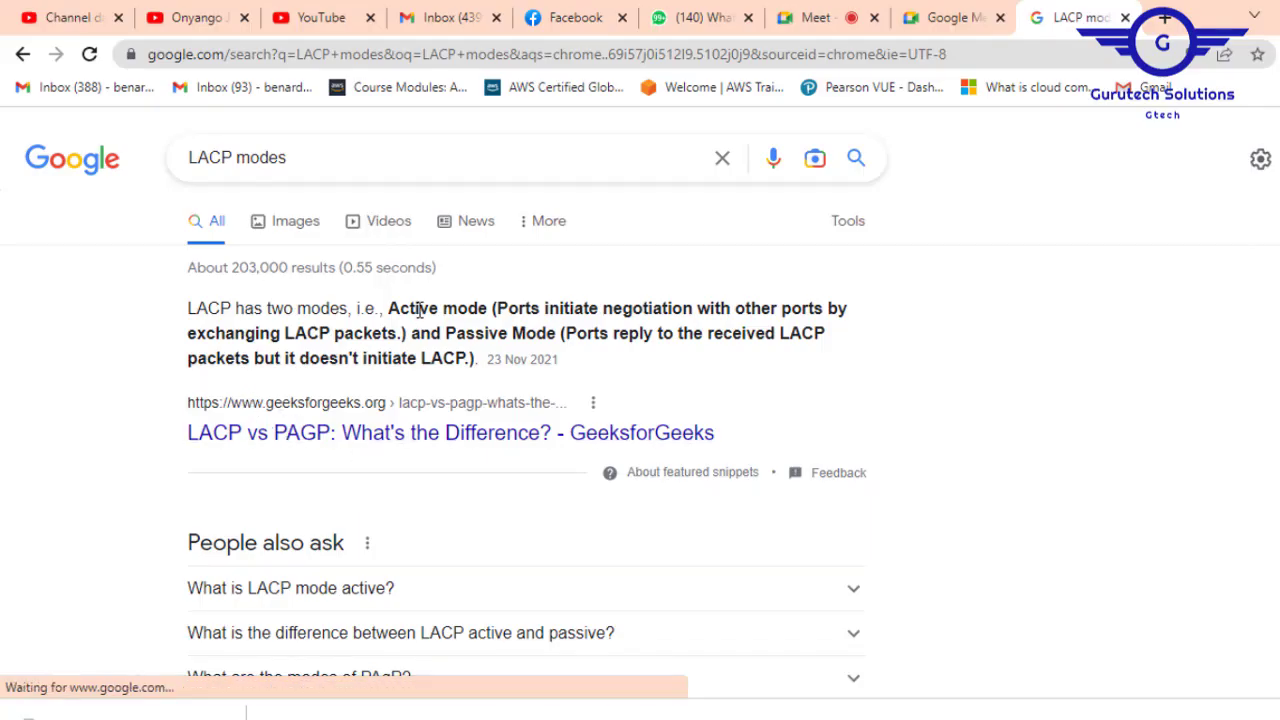
pyautogui.doubleClick(438, 308)
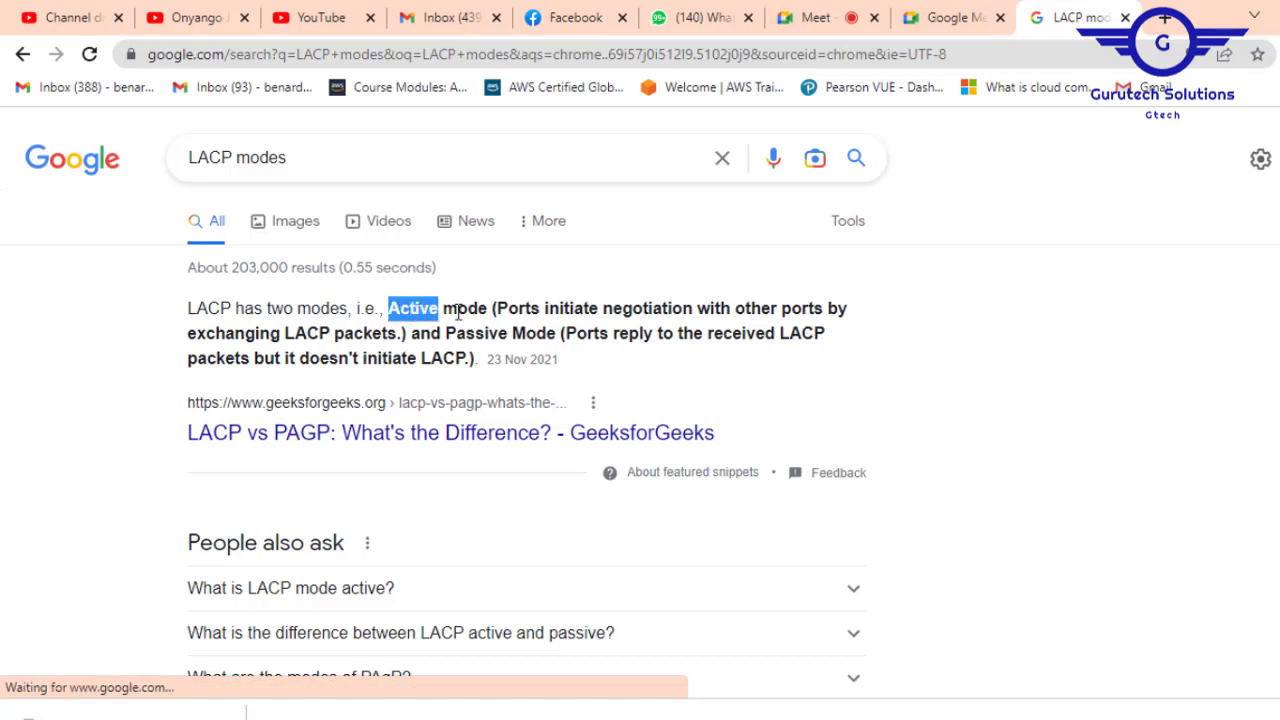
pyautogui.click(458, 340)
pyautogui.moveTo(458, 340); pyautogui.dragTo(503, 340)
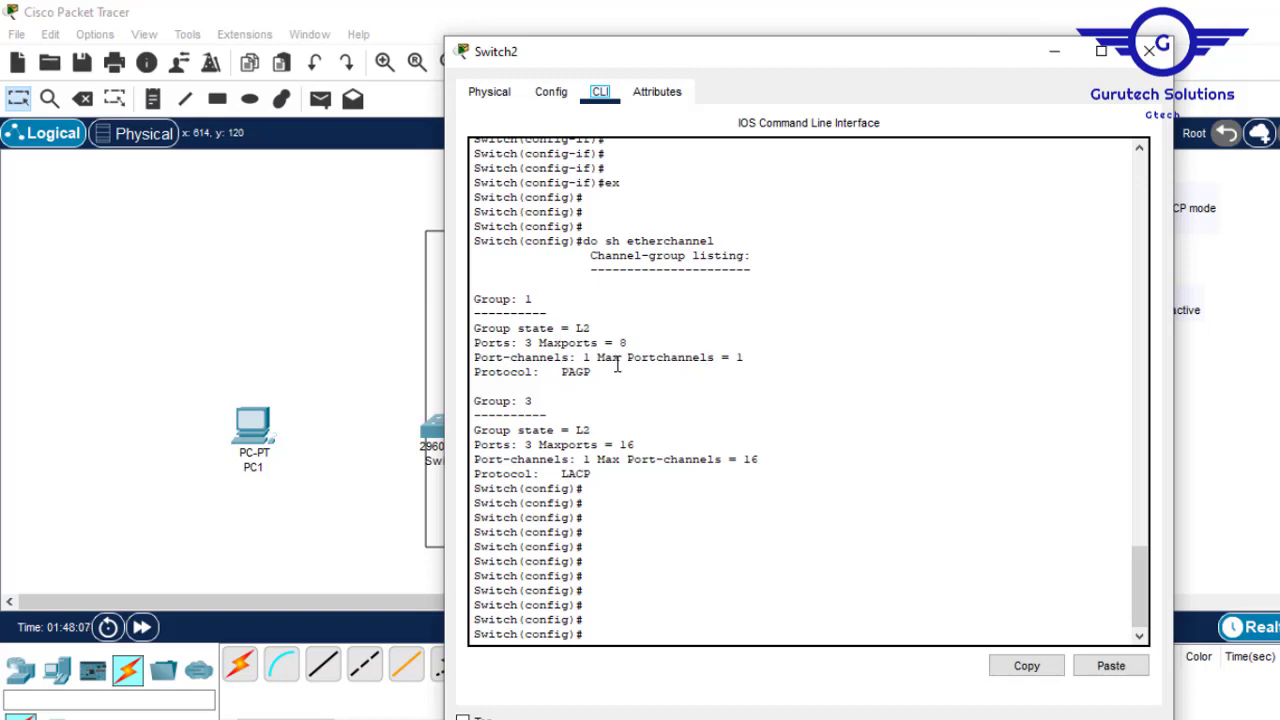
# Back in Packet Tracer, minimize Switch2's window and extend the command note with "ex", "int port-group 1" and "switchport mode trunk"
pyautogui.click(1058, 53)
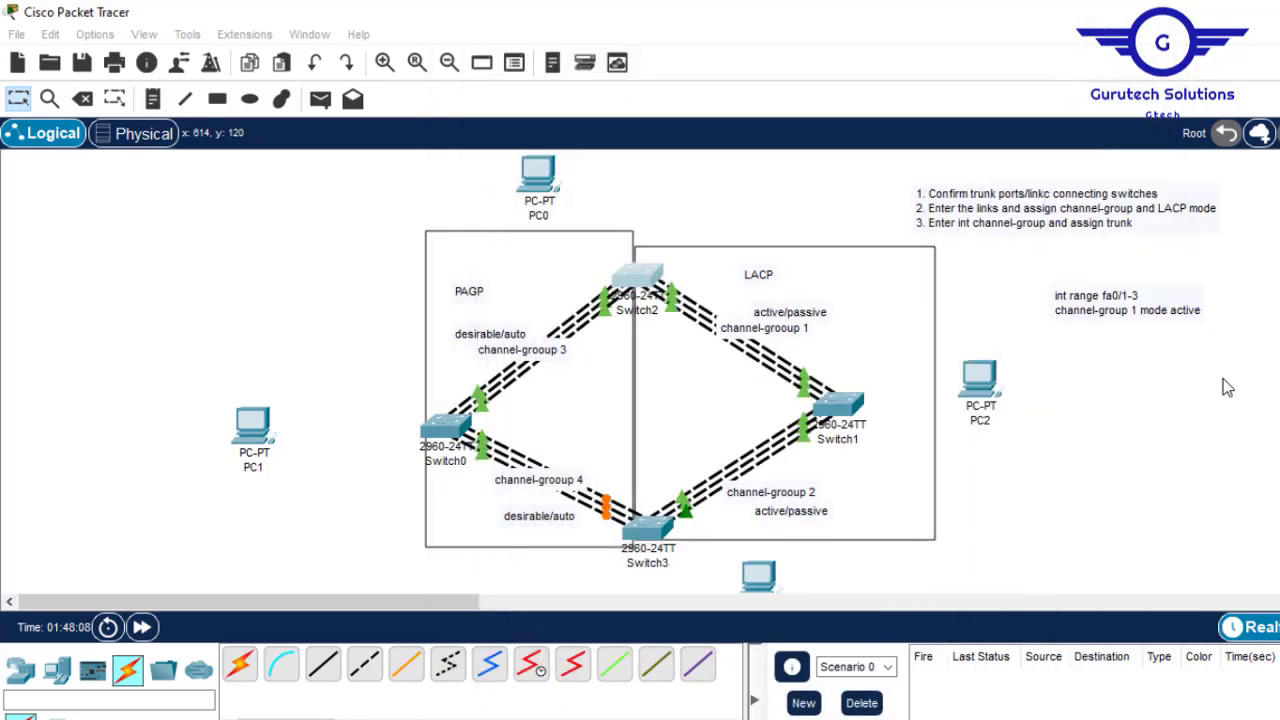
pyautogui.click(1133, 315)
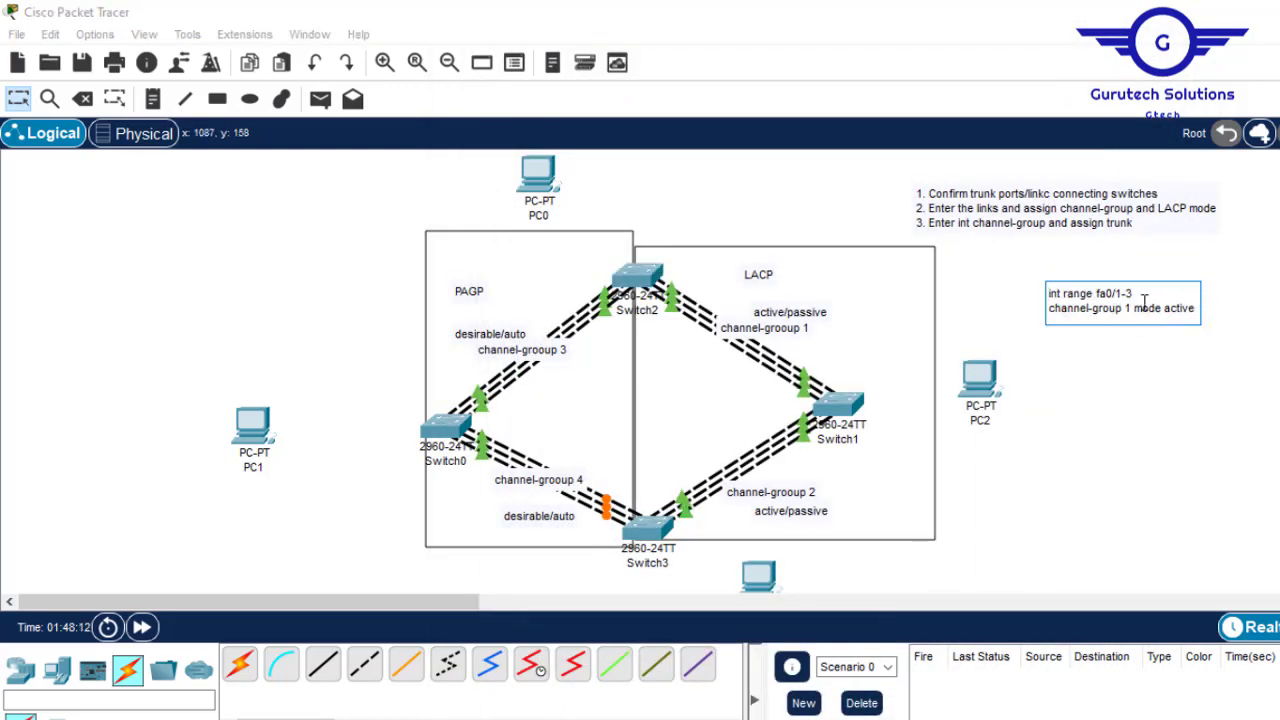
pyautogui.press('Return')
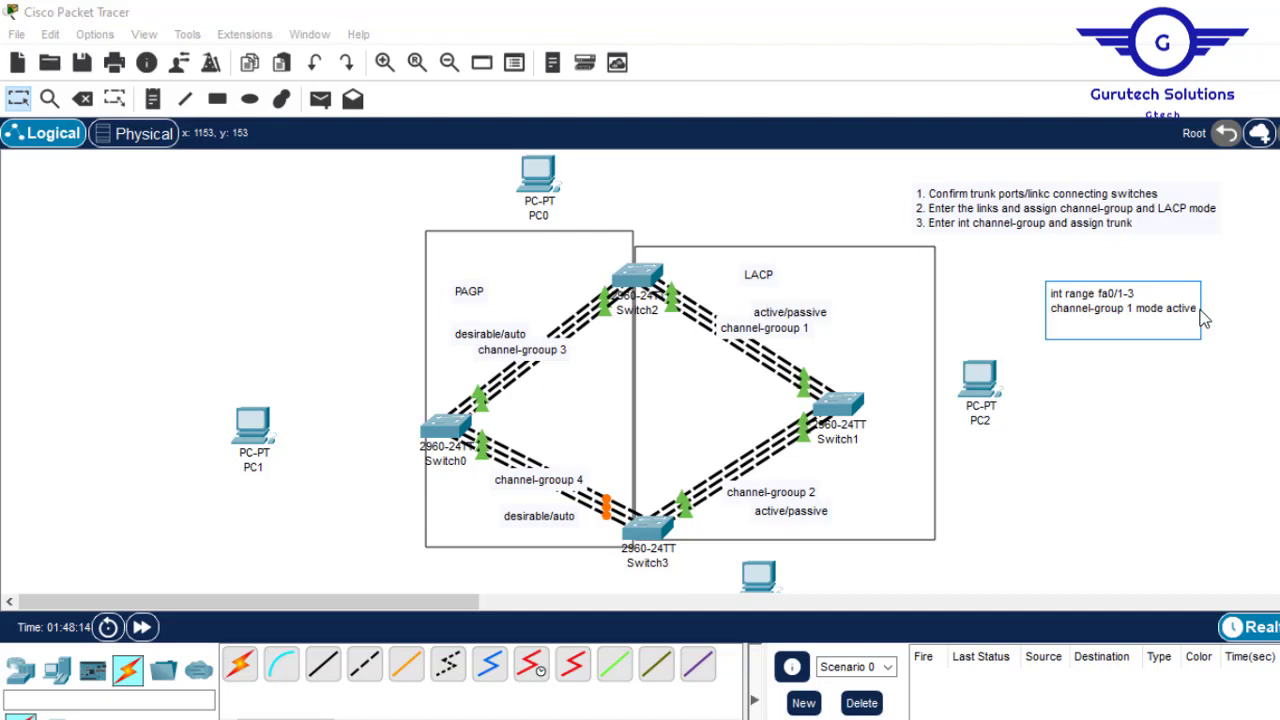
pyautogui.write('ex')
pyautogui.press('Return')
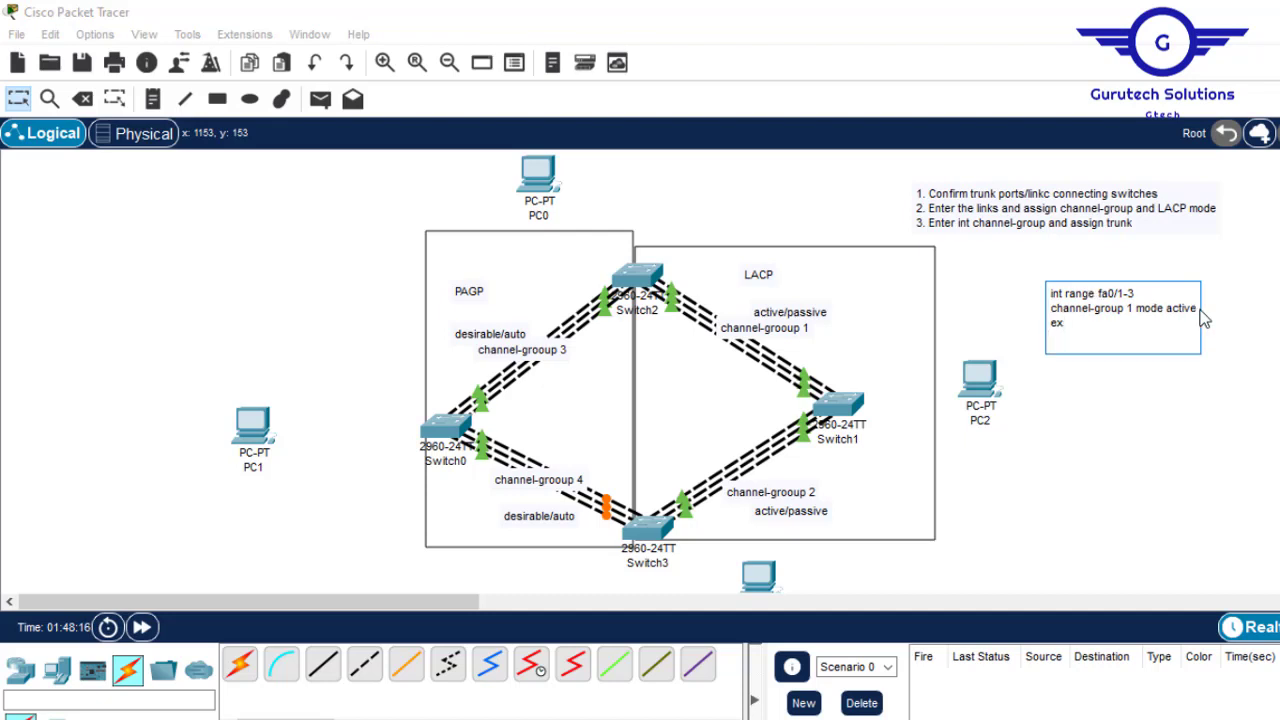
pyautogui.write('int port-group 1')
pyautogui.press('Return')
pyautogui.write('swi')
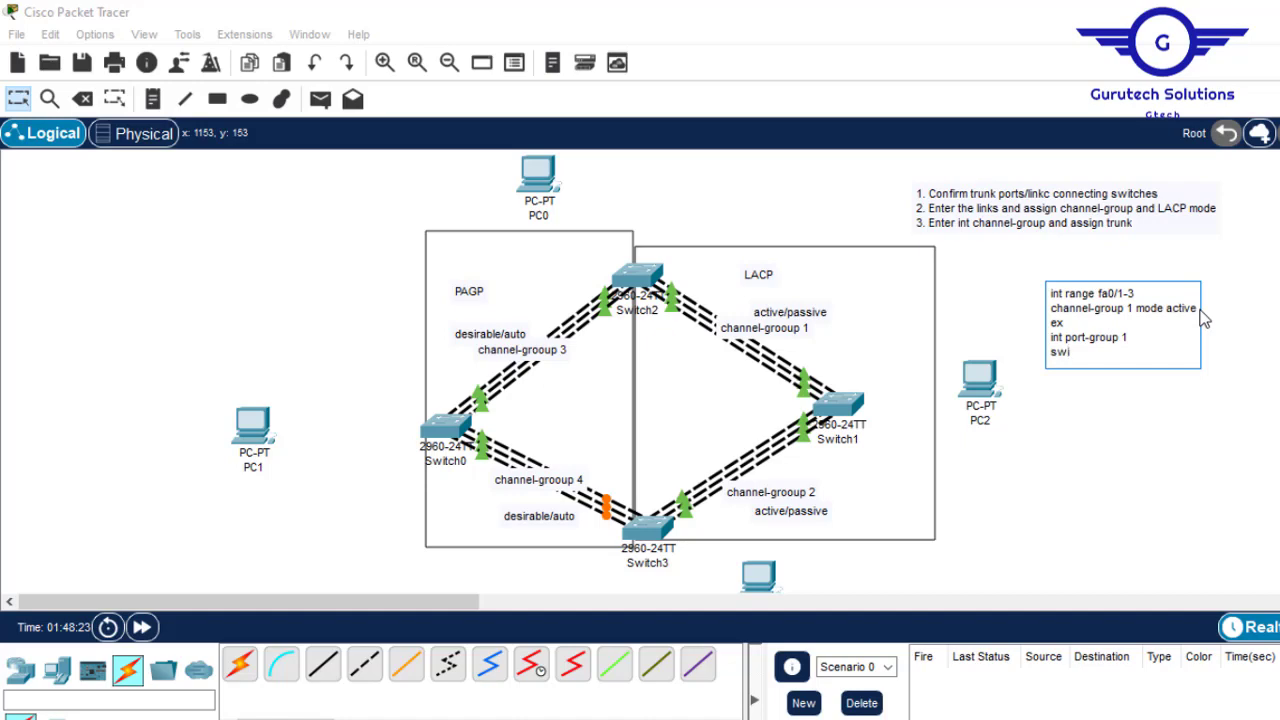
pyautogui.write('tchport mode trun')
pyautogui.write('k')
pyautogui.click(1278, 360)
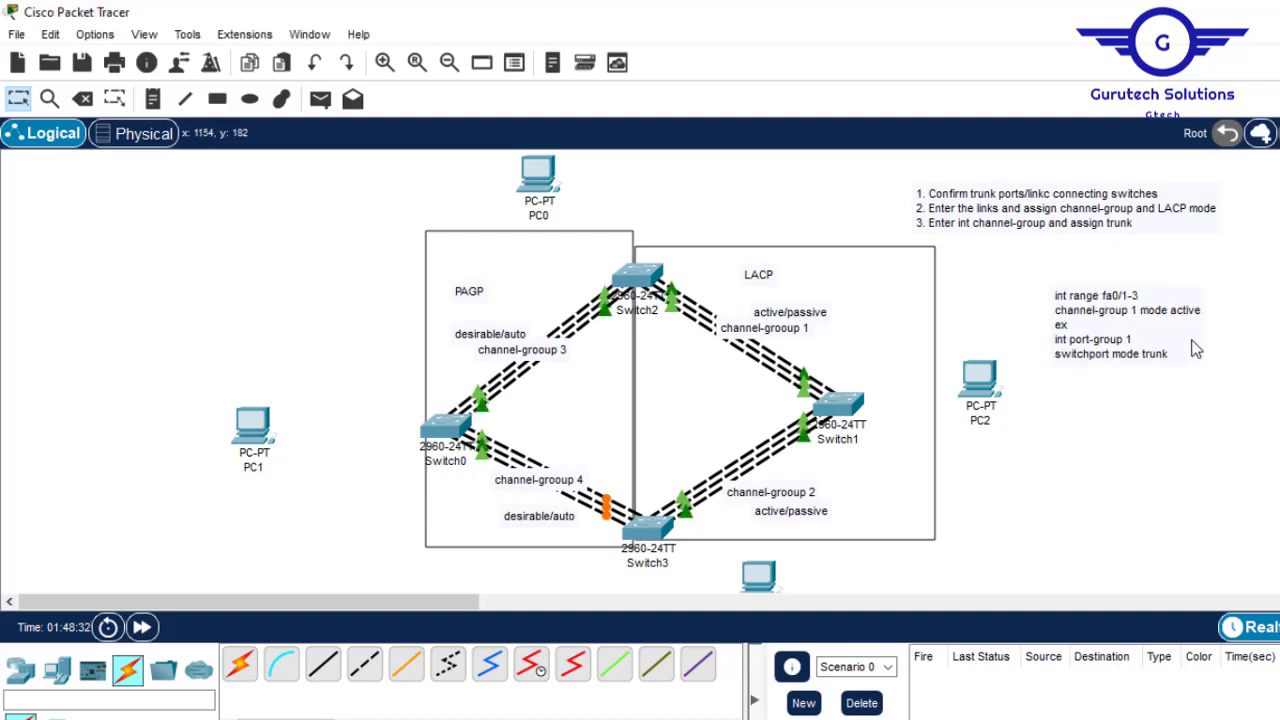
# Move the command note slightly up and toward the LACP area, and highlight its channel-group number for comparison with the topology label
pyautogui.click(1117, 338)
pyautogui.moveTo(1117, 338); pyautogui.dragTo(1101, 331)
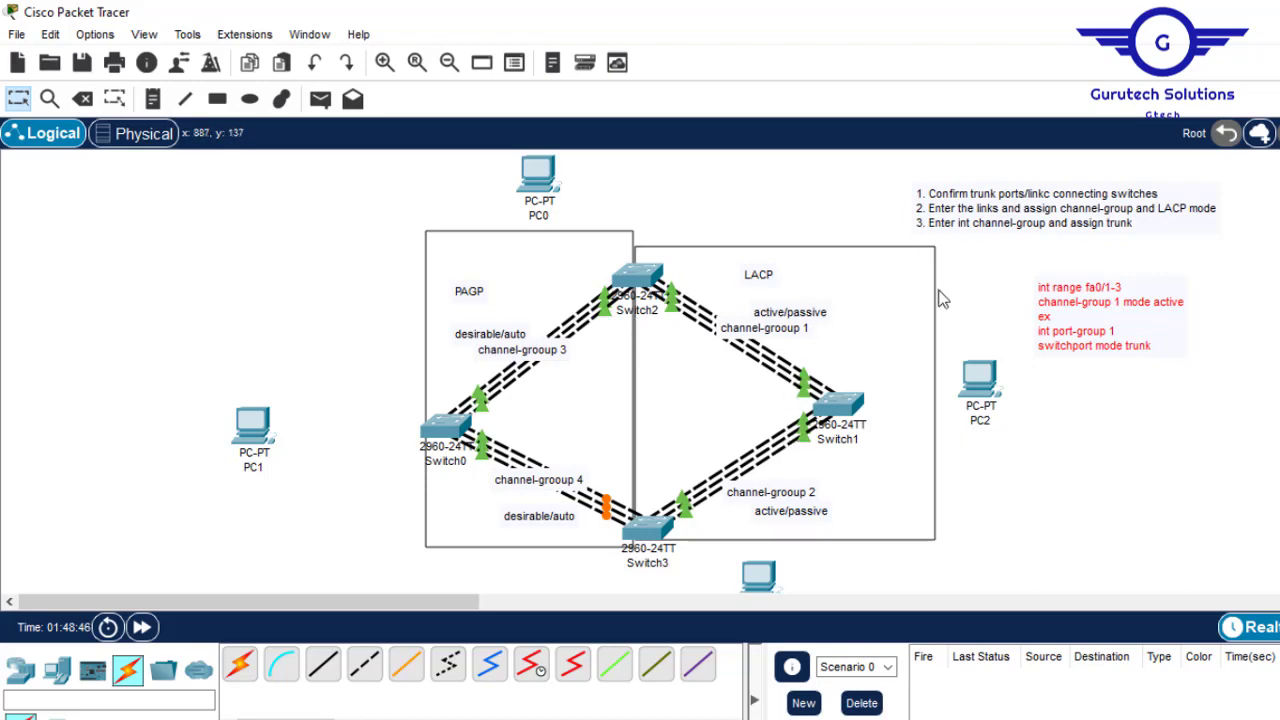
pyautogui.click(1126, 312)
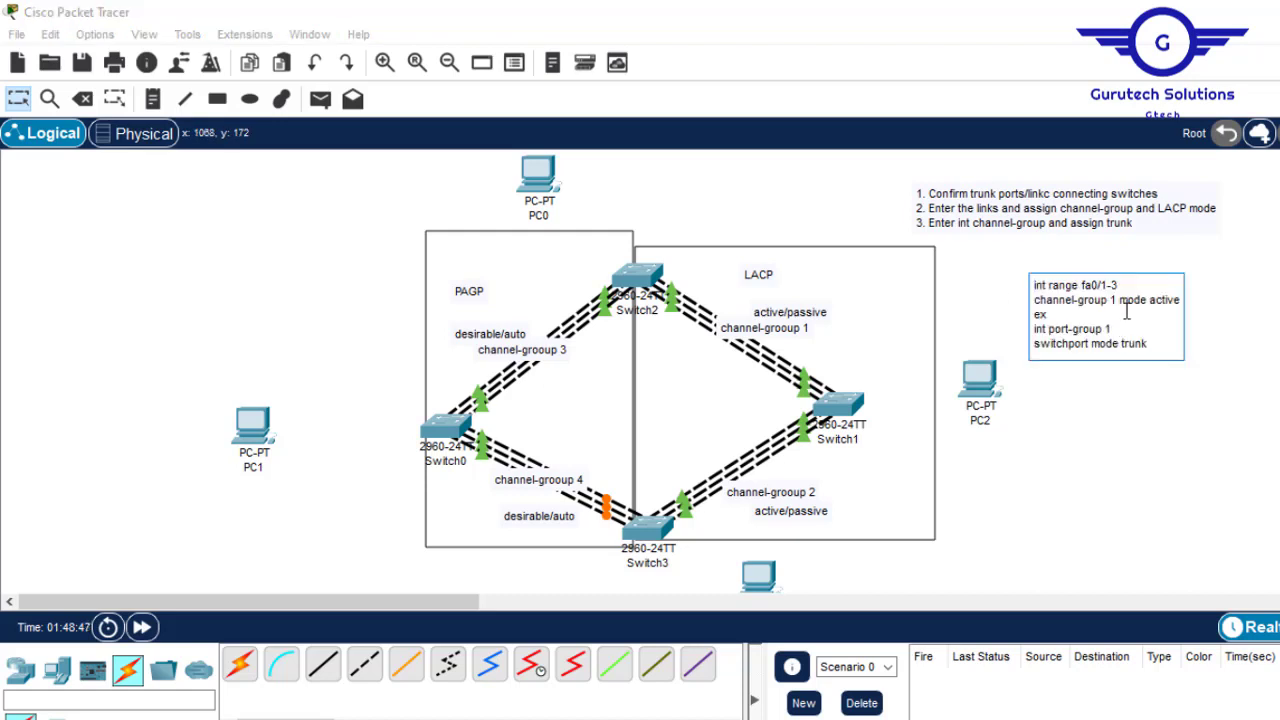
pyautogui.doubleClick(1114, 301)
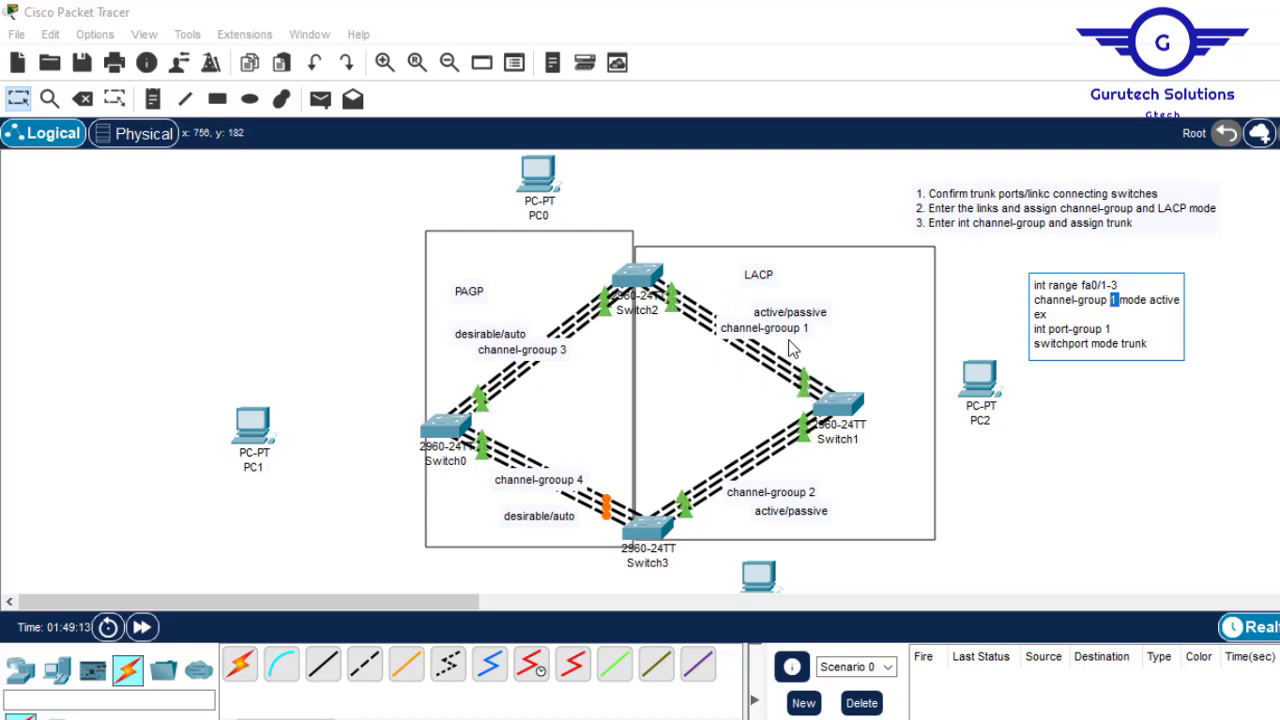
pyautogui.click(1257, 429)
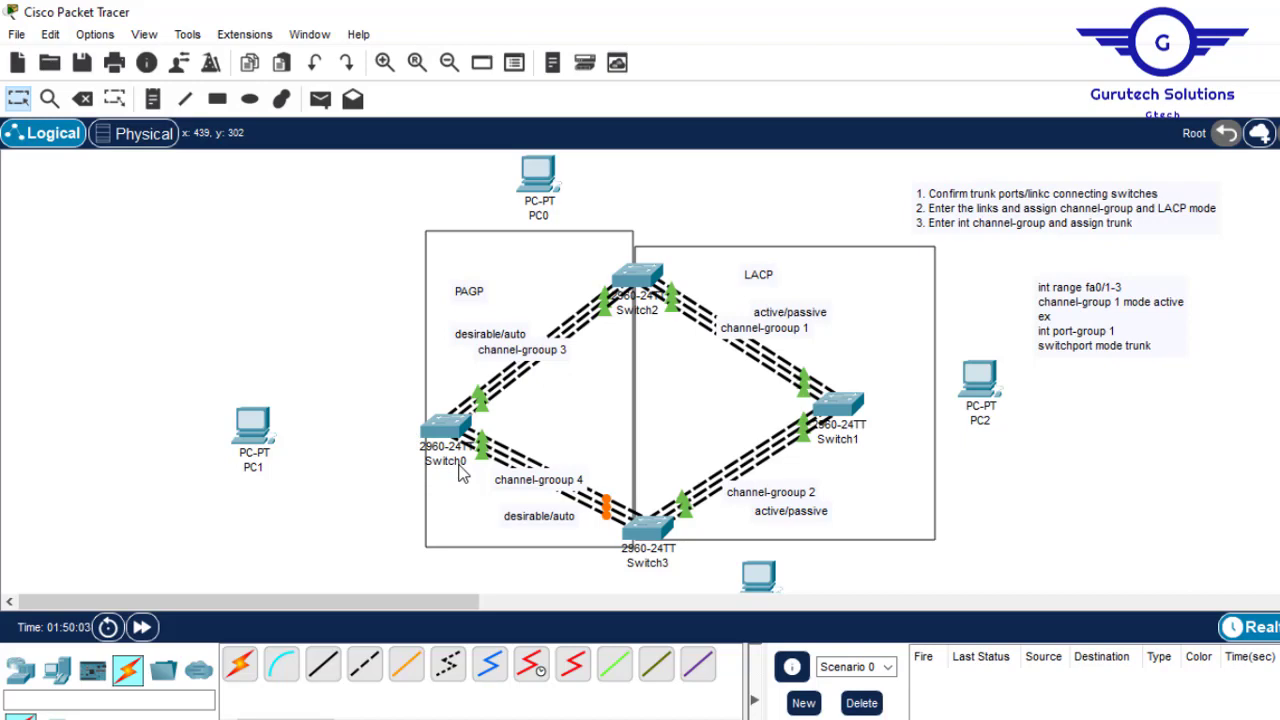
# Switch to Chrome, search Google for "interfaces remain oranges during lacp", and skim the results
pyautogui.moveTo(460, 475)
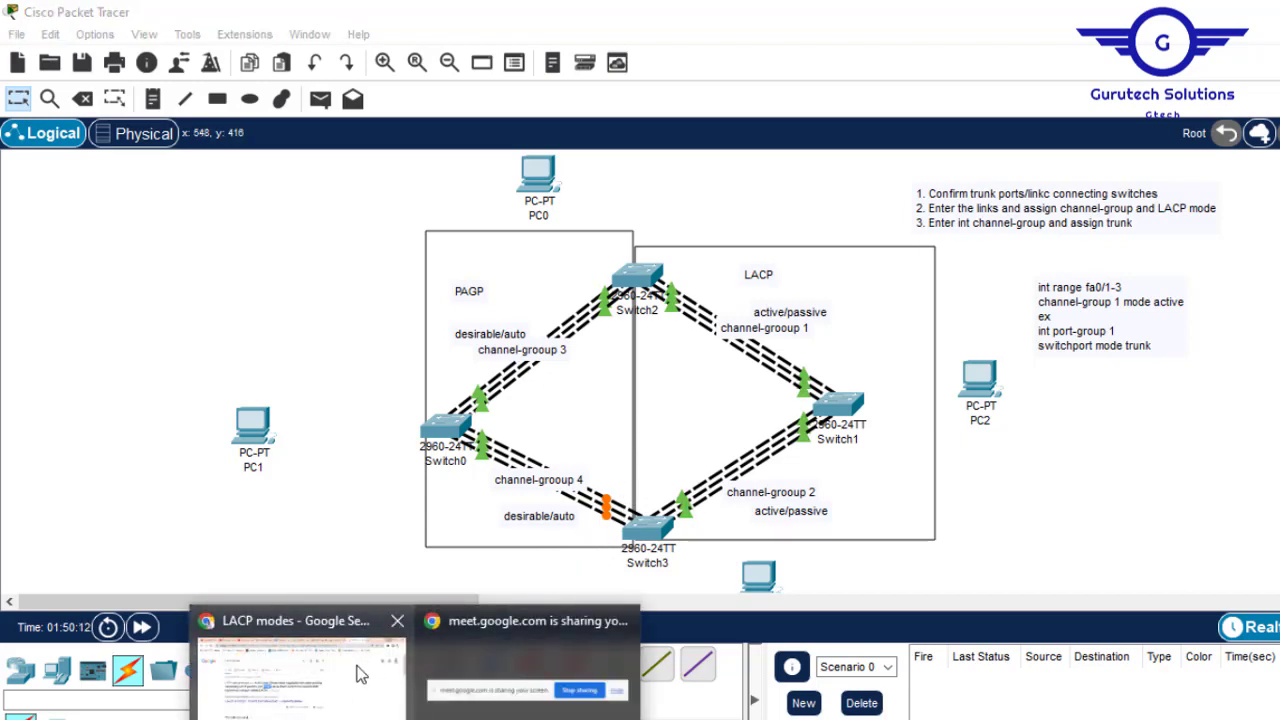
pyautogui.click(359, 674)
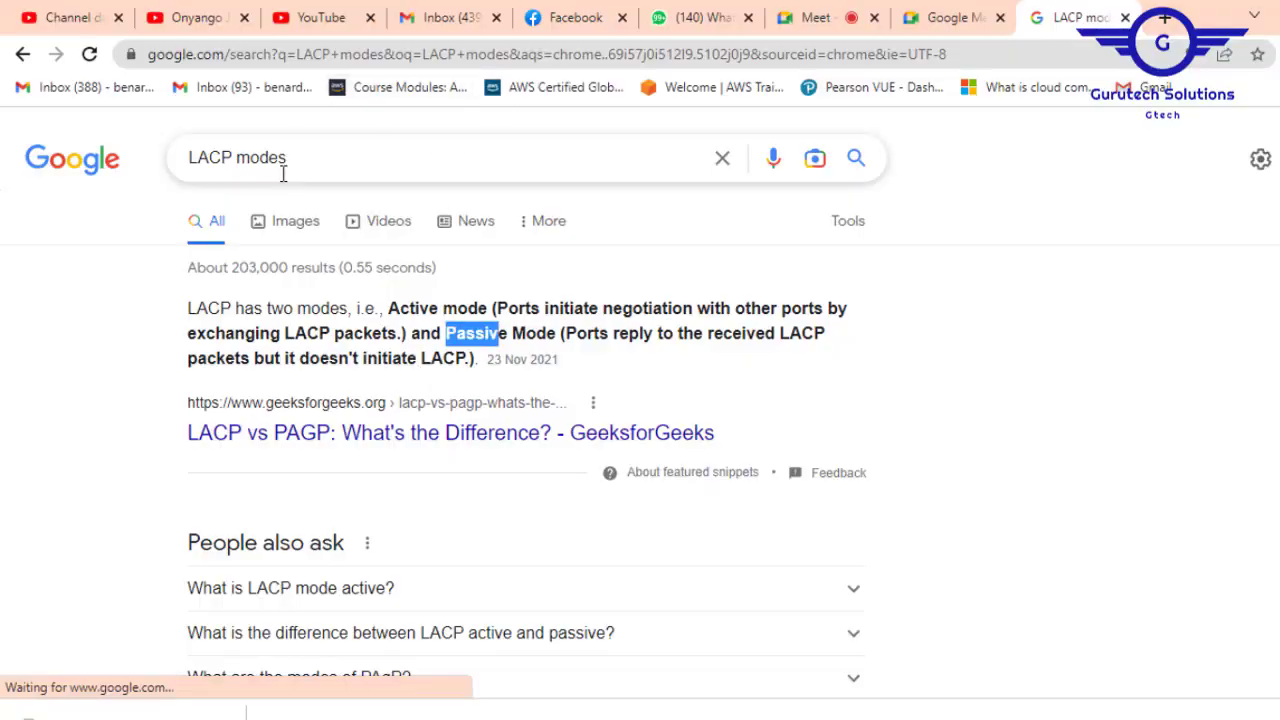
pyautogui.moveTo(286, 160); pyautogui.dragTo(135, 160)
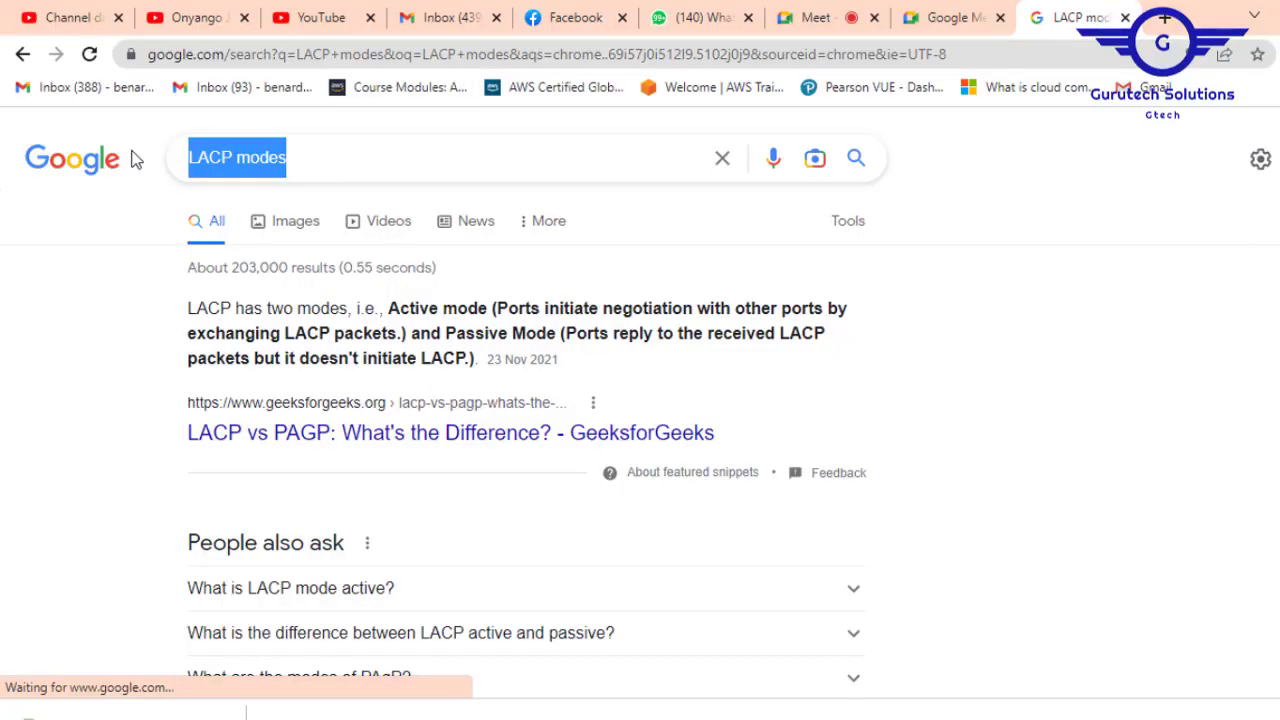
pyautogui.write('interfac')
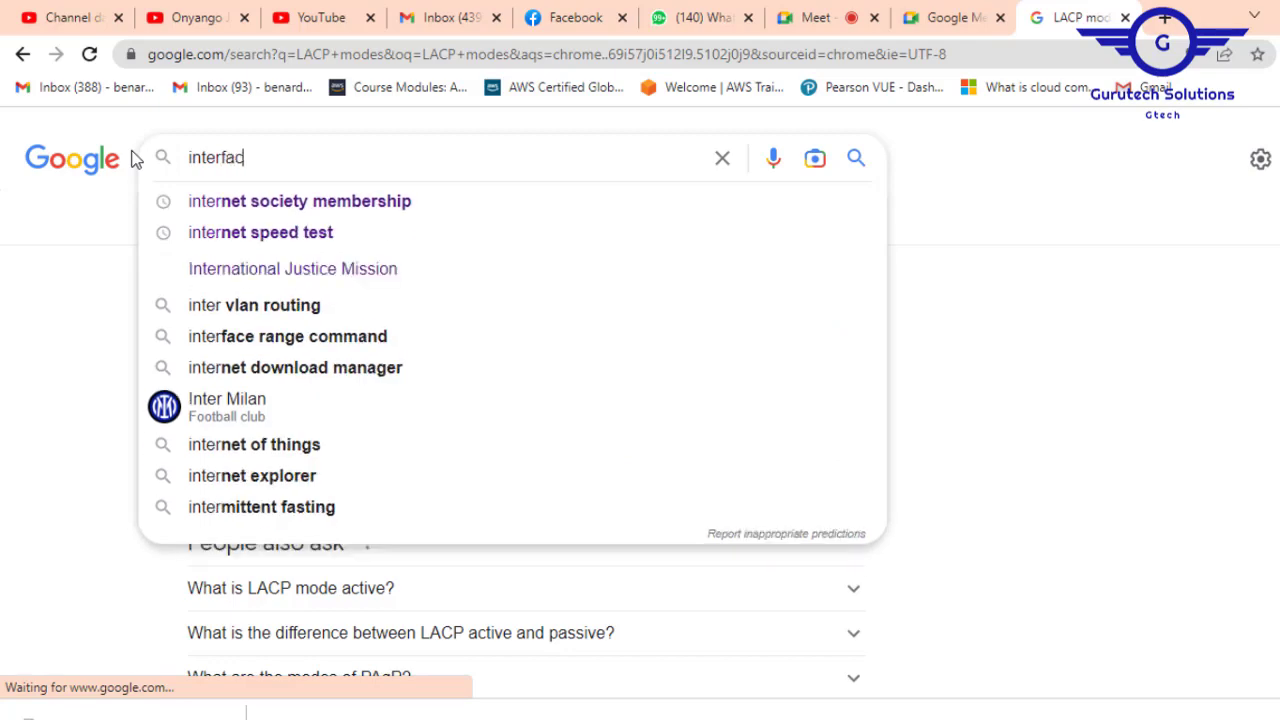
pyautogui.write('e')
pyautogui.write('s re')
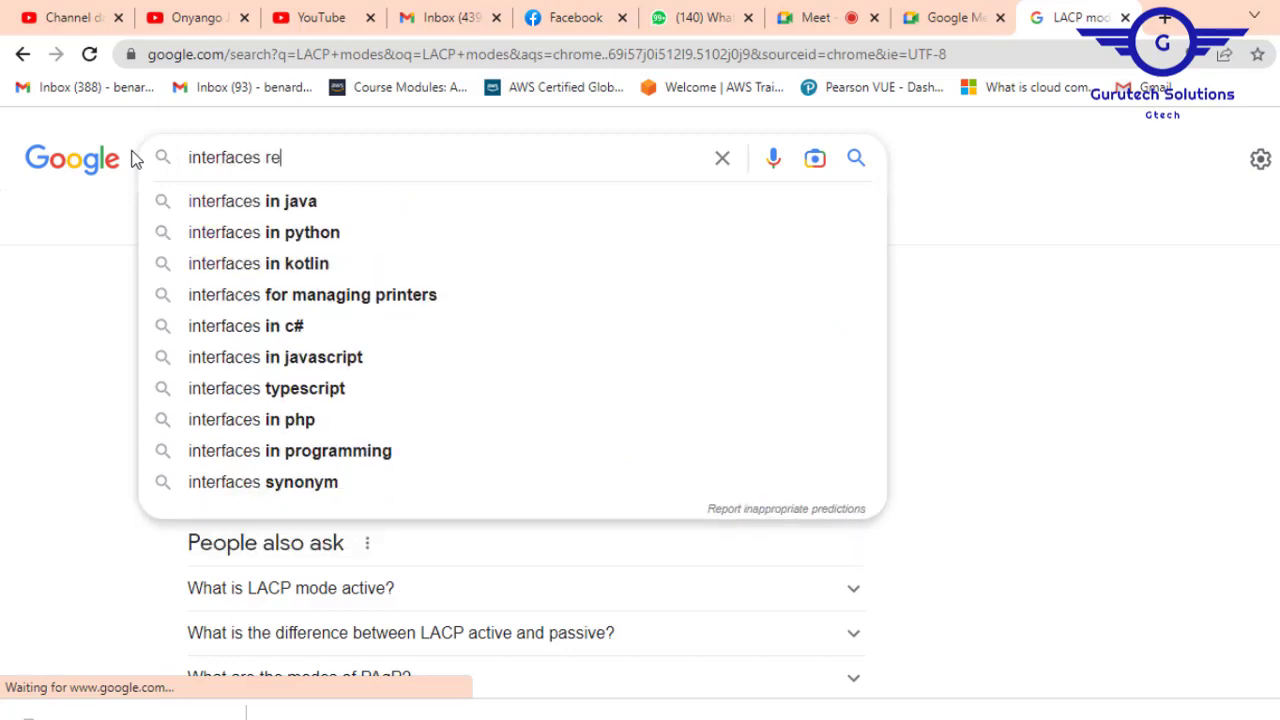
pyautogui.write('main oran')
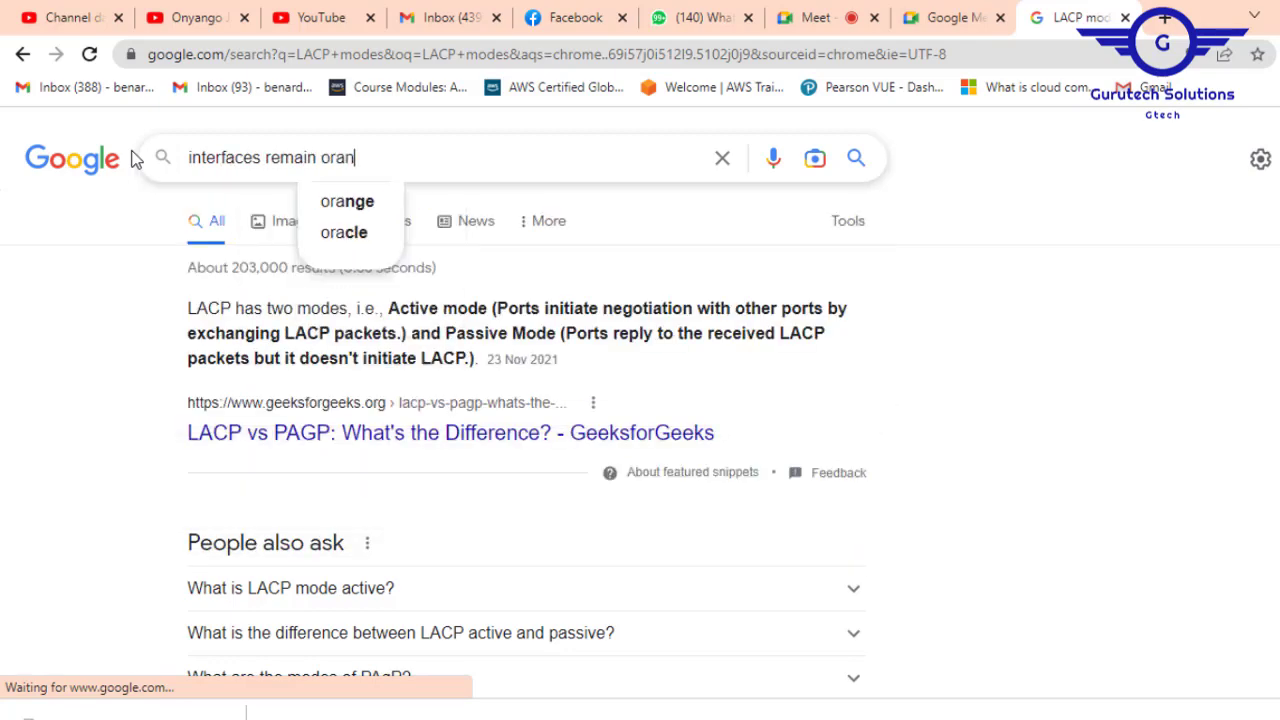
pyautogui.write('ges d')
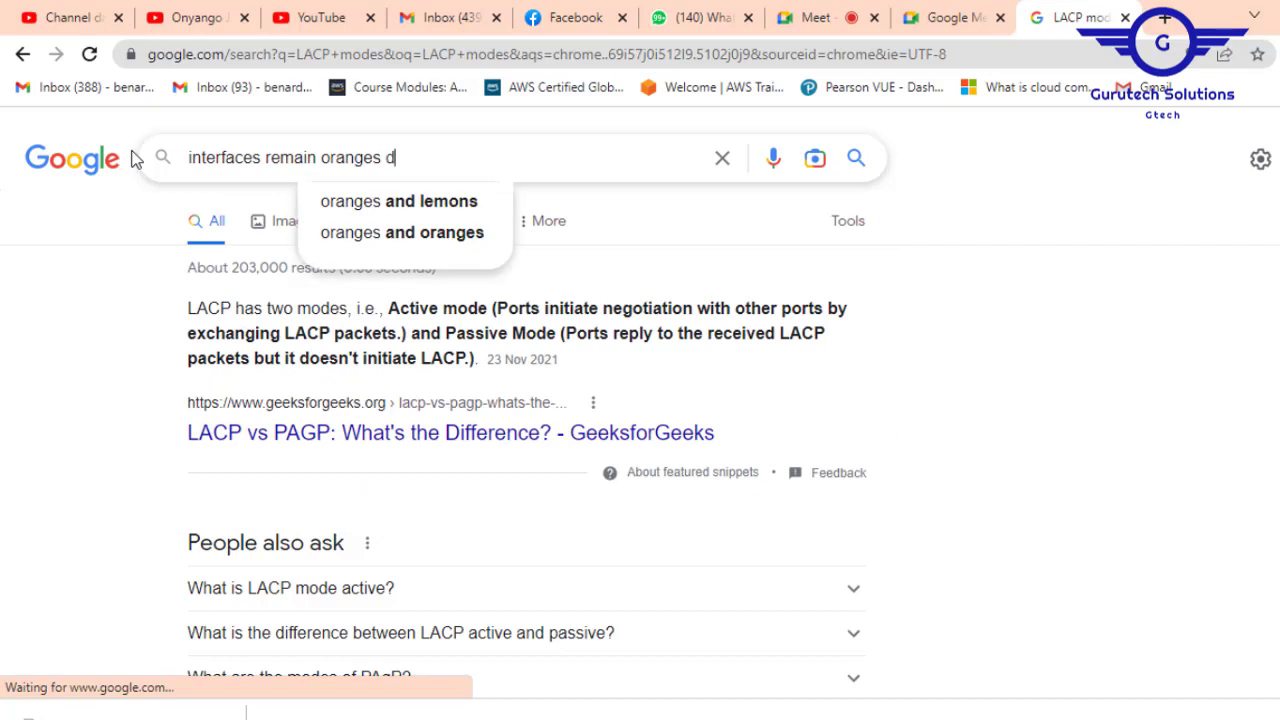
pyautogui.write('urin')
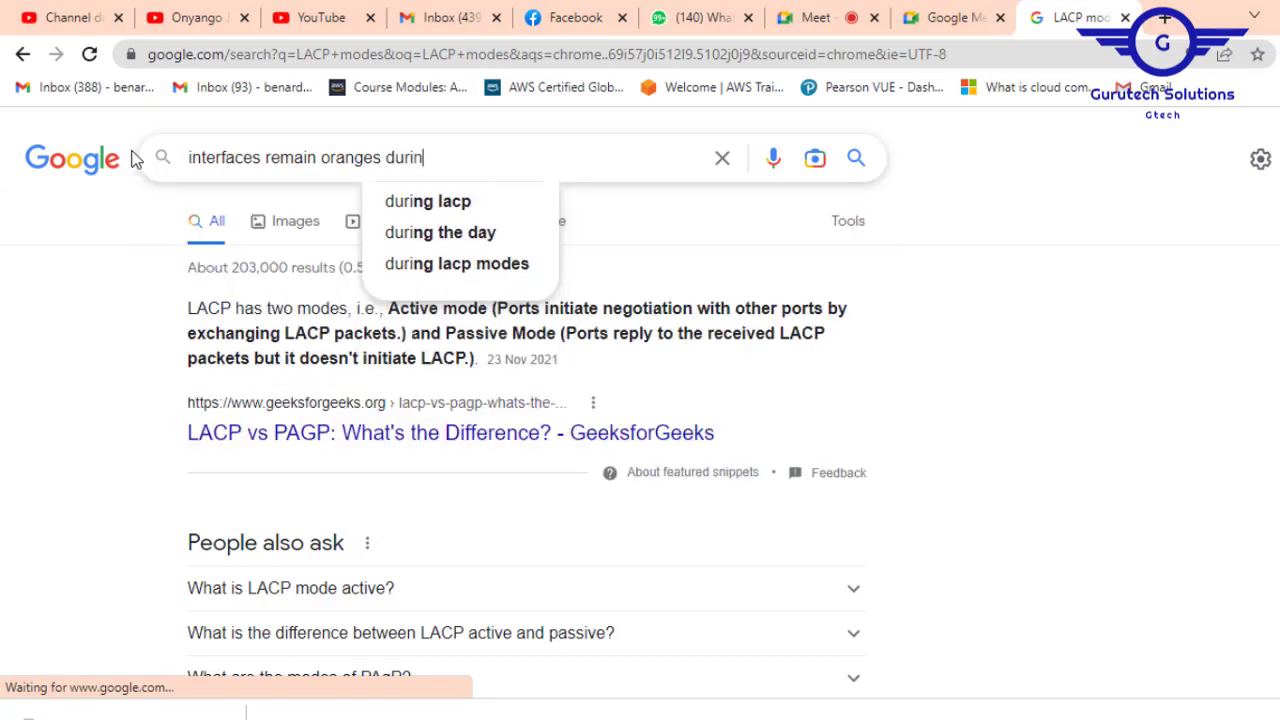
pyautogui.write('g')
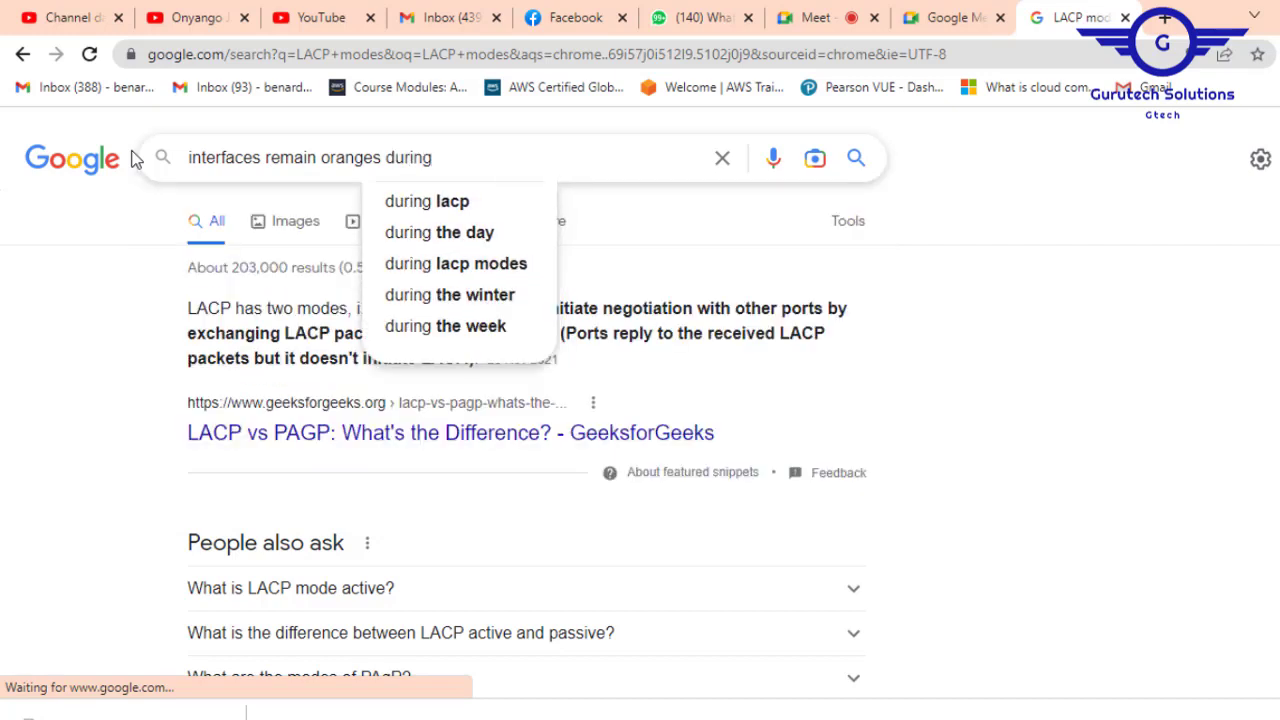
pyautogui.write(' lacp')
pyautogui.press('Return')
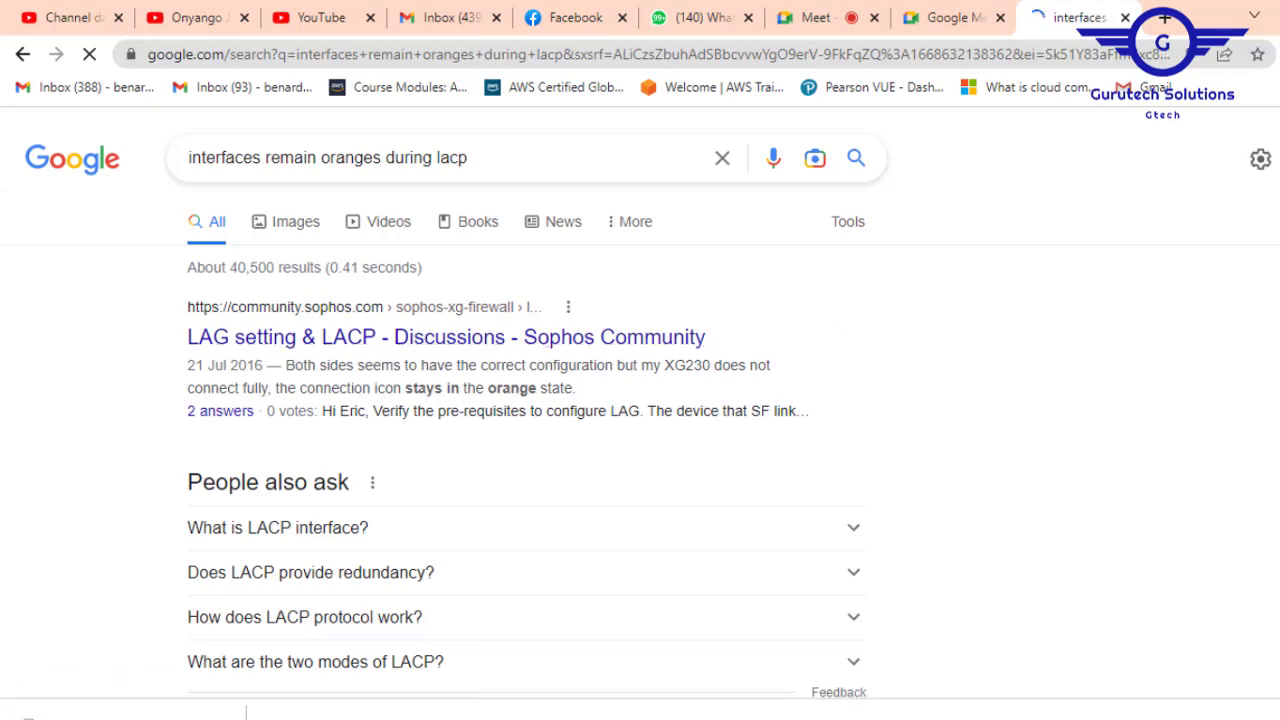
pyautogui.scroll(-3, 658, 311)
pyautogui.scroll(-4, 616, 400)
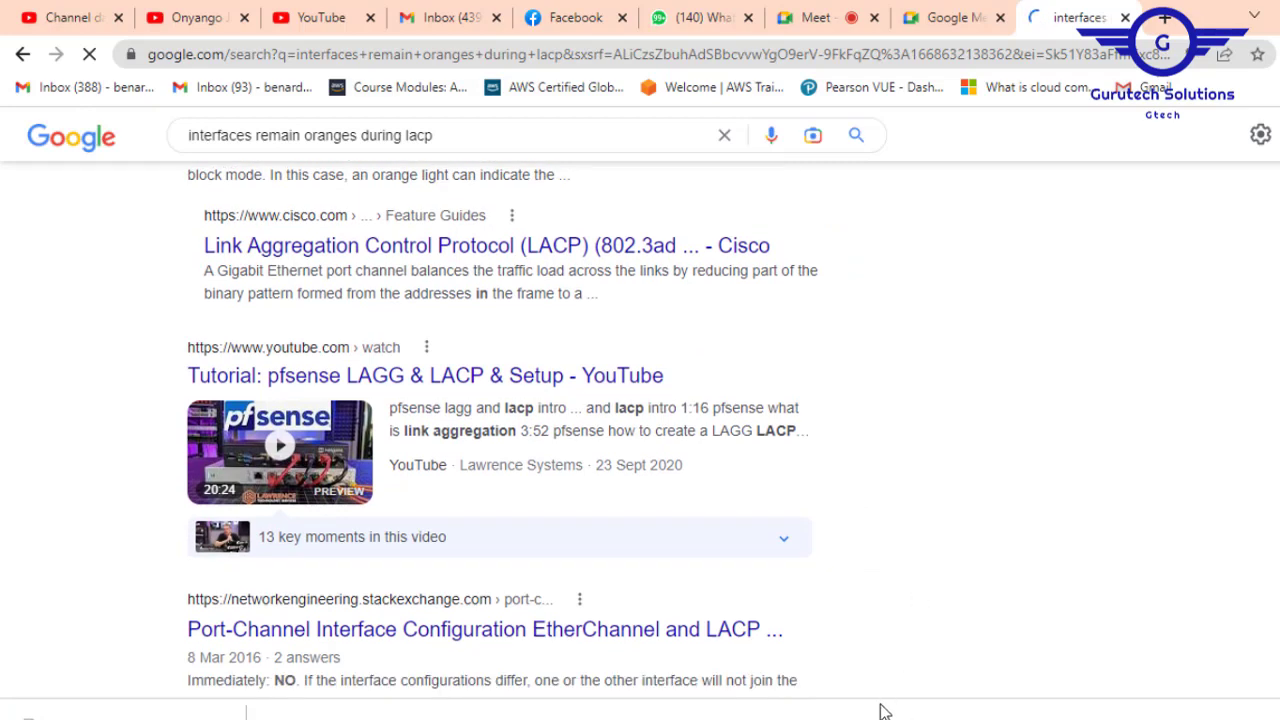
# Return to Packet Tracer and reload Switch2 with "do reload", saving its modified configuration, and close its window
pyautogui.moveTo(604, 712)
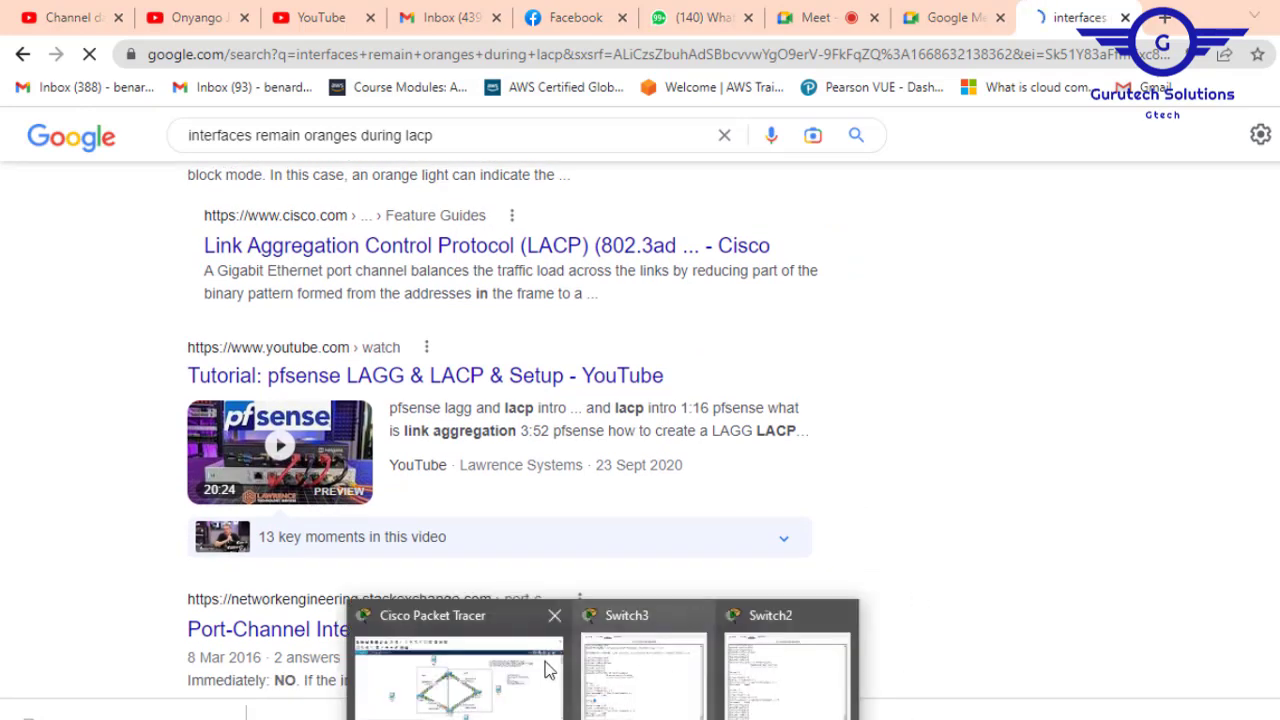
pyautogui.click(490, 670)
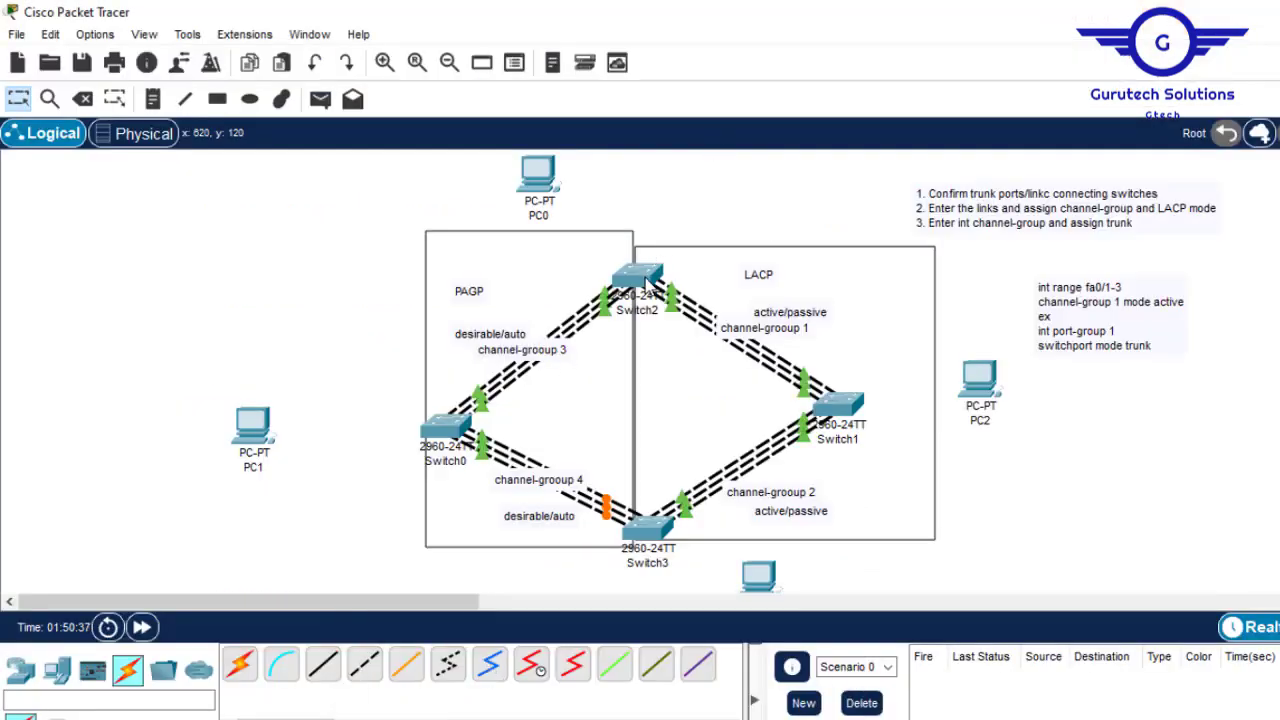
pyautogui.click(645, 280)
pyautogui.click(652, 510)
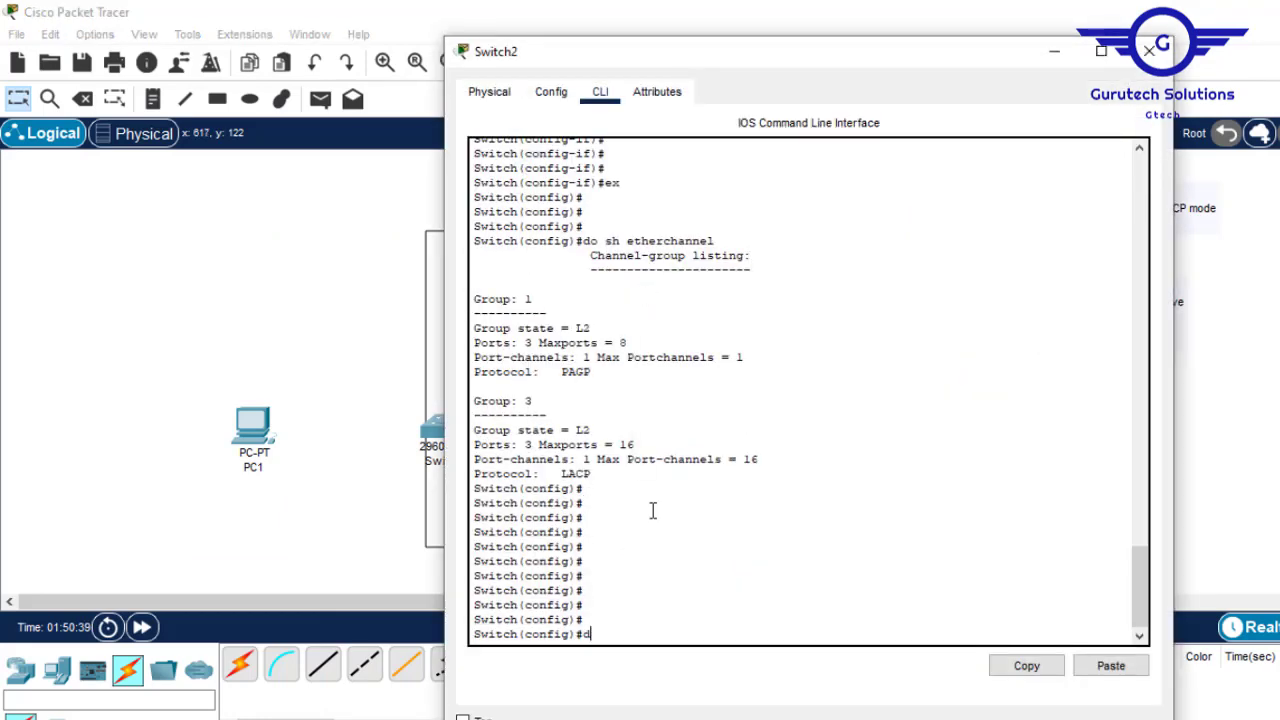
pyautogui.write('seload')
pyautogui.press('Return')
pyautogui.press('Return')
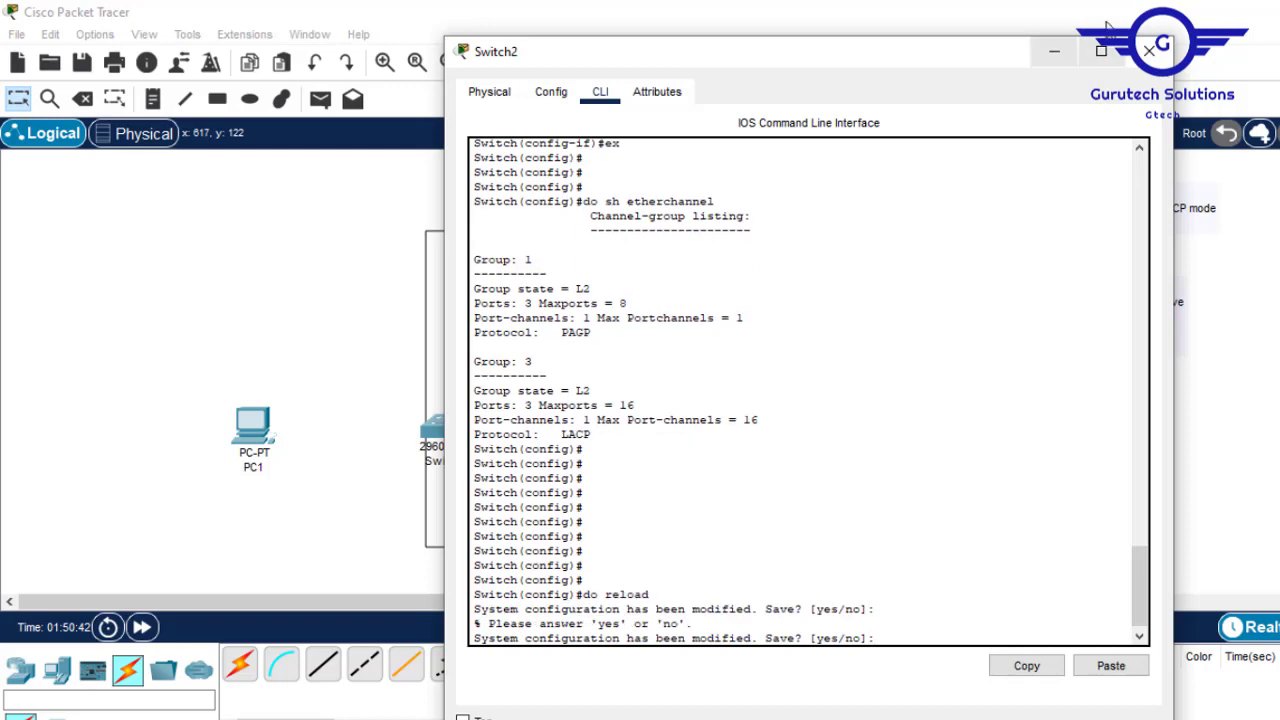
pyautogui.press('Return')
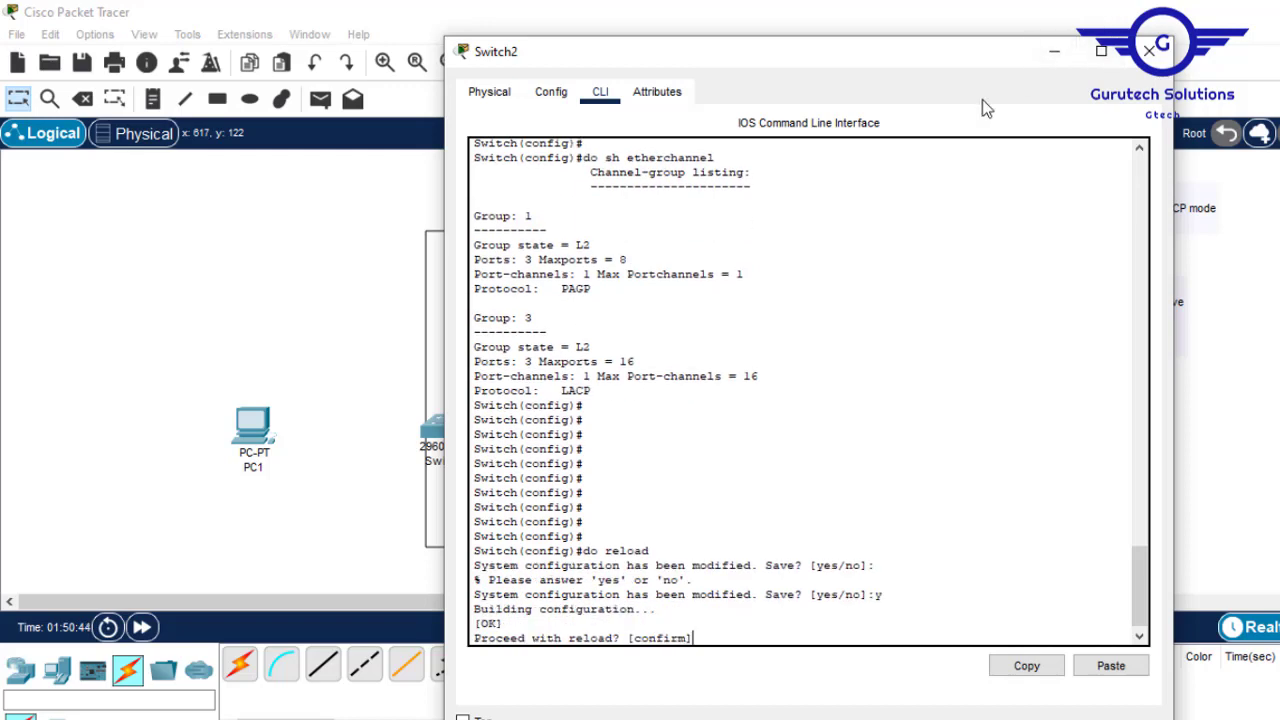
pyautogui.press('Return')
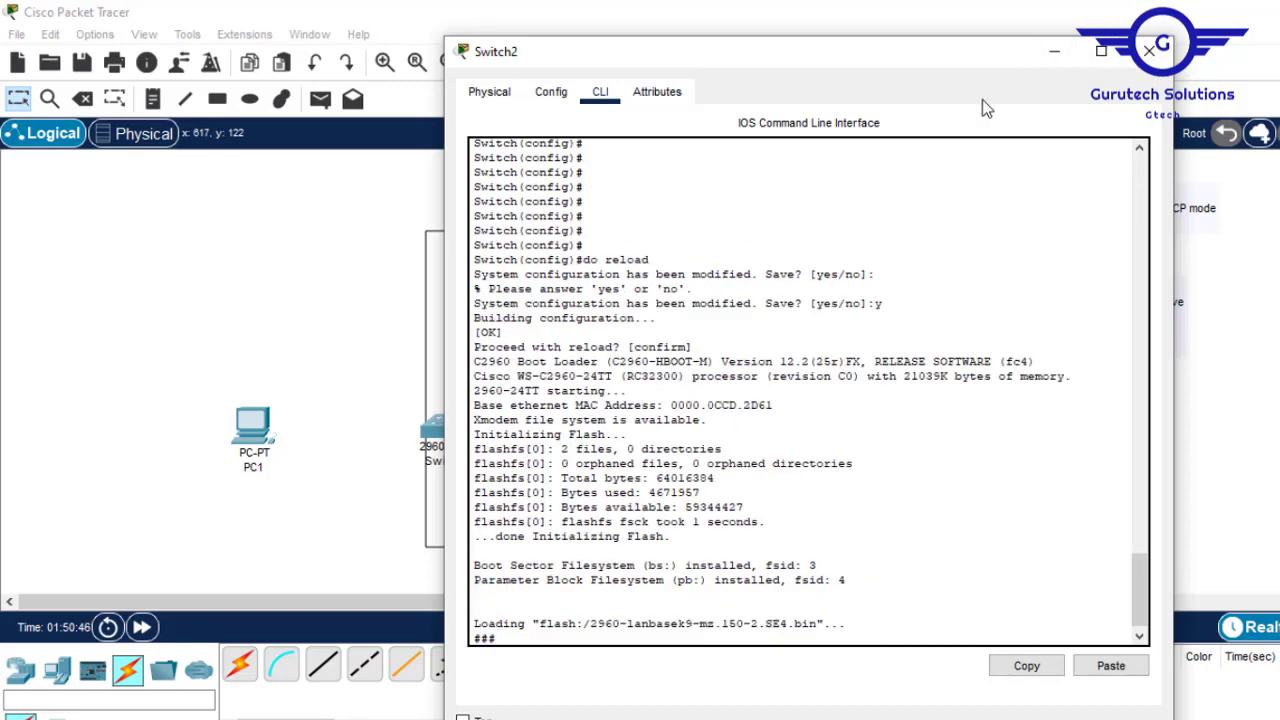
pyautogui.click(1150, 50)
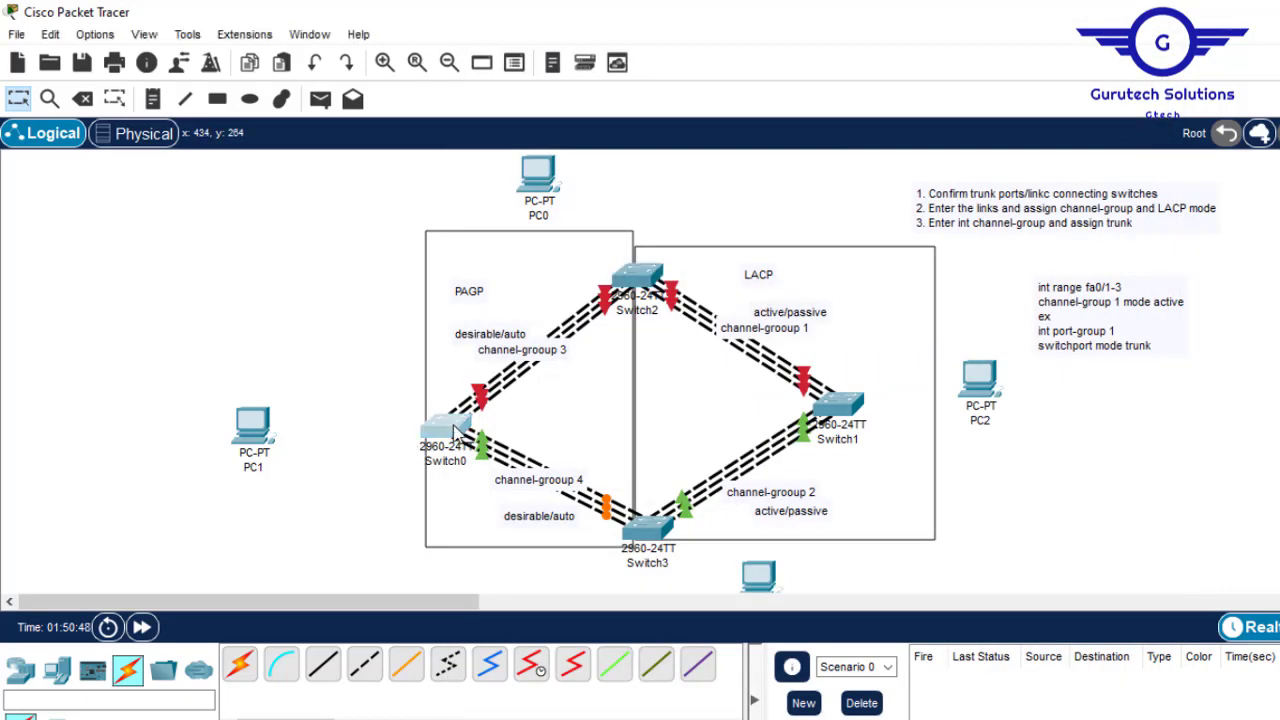
# Reload Switch0 from configuration mode with "do reload", answering y to save the configuration, and close its window
pyautogui.click(452, 428)
pyautogui.press('Return')
pyautogui.press('Return')
pyautogui.press('Return')
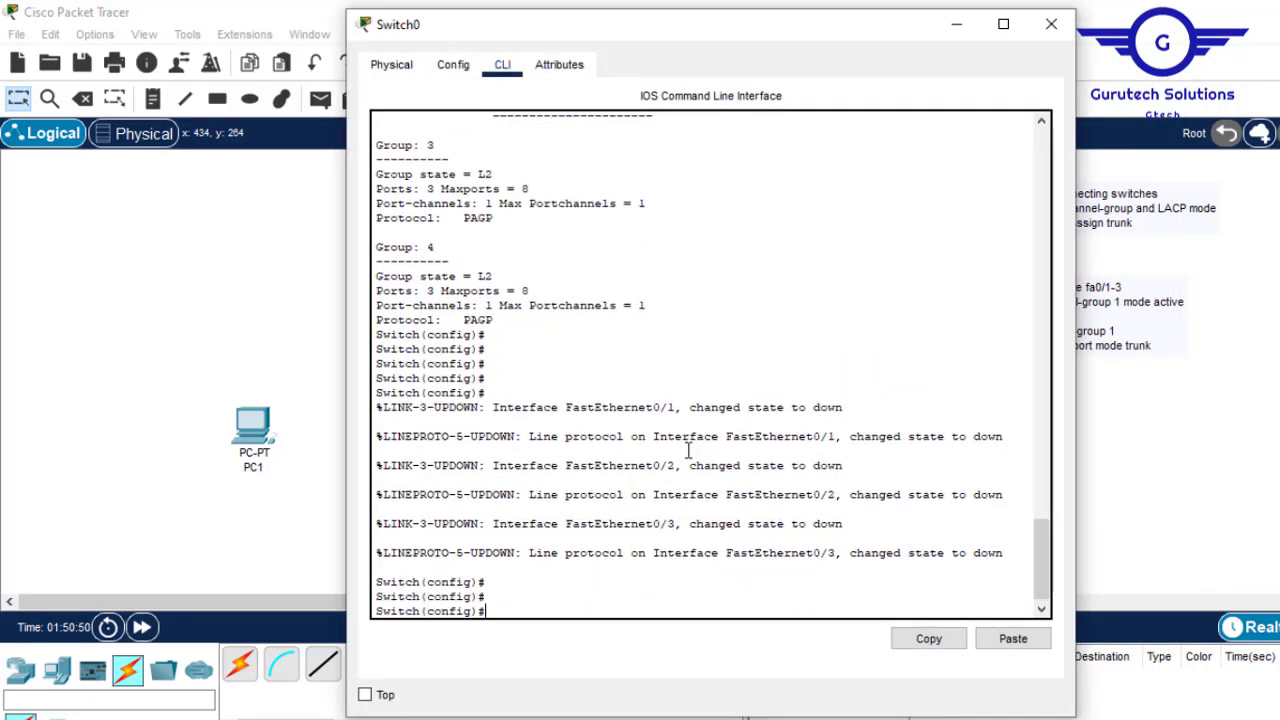
pyautogui.write('doreload')
pyautogui.press('Return')
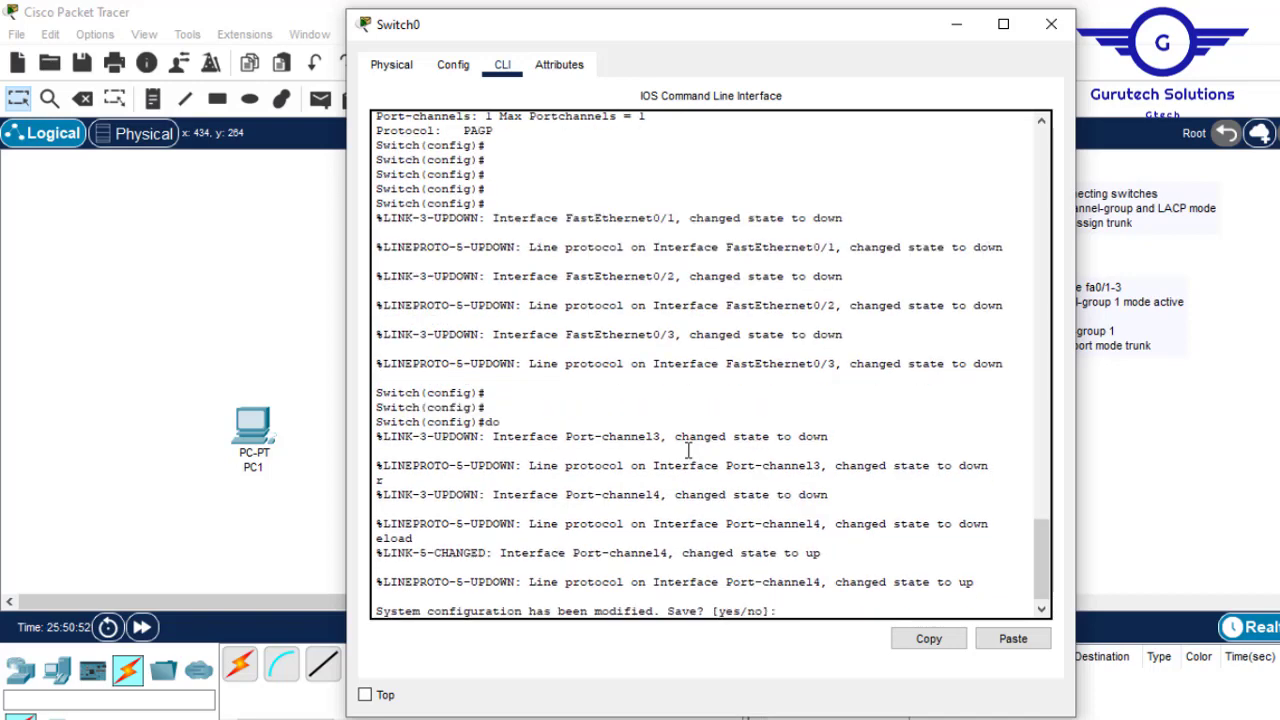
pyautogui.press('Return')
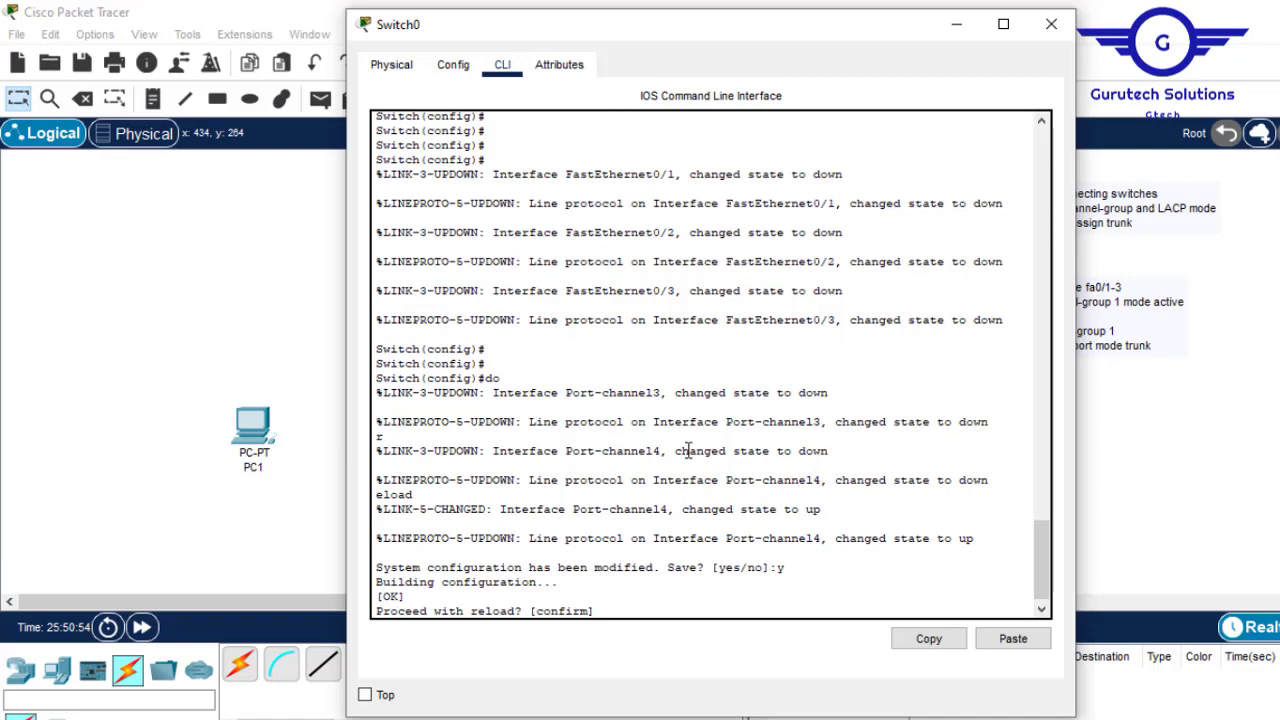
pyautogui.press('Return')
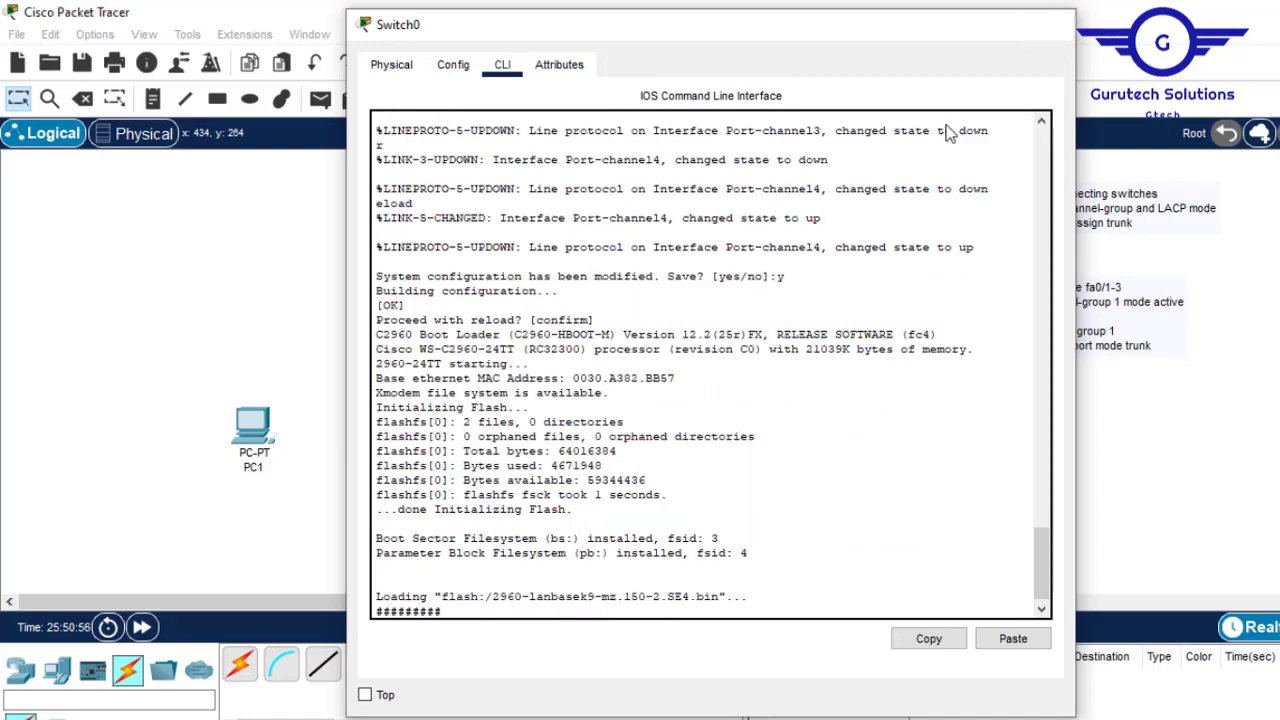
pyautogui.click(1051, 24)
# Open Switch3's command line, run "do reload" with the configuration saved, confirm the restart, and close the window
pyautogui.click(635, 283)
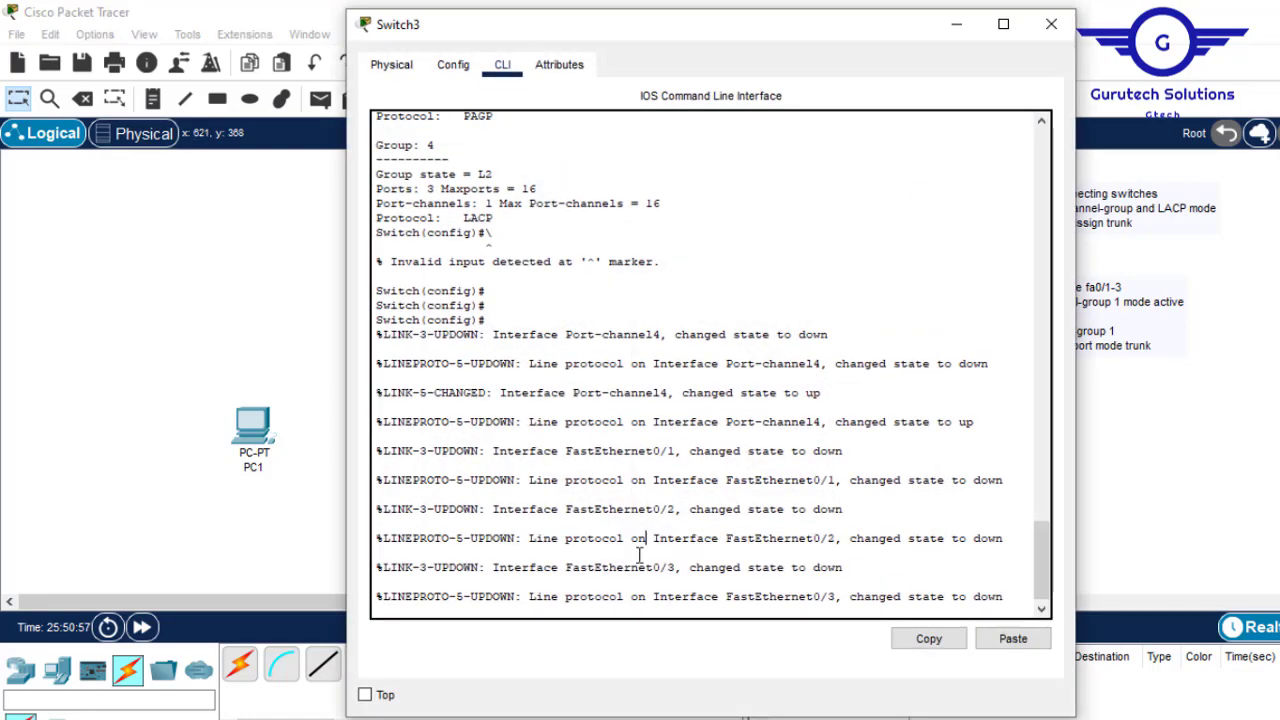
pyautogui.press('Return')
pyautogui.press('Return')
pyautogui.press('Return')
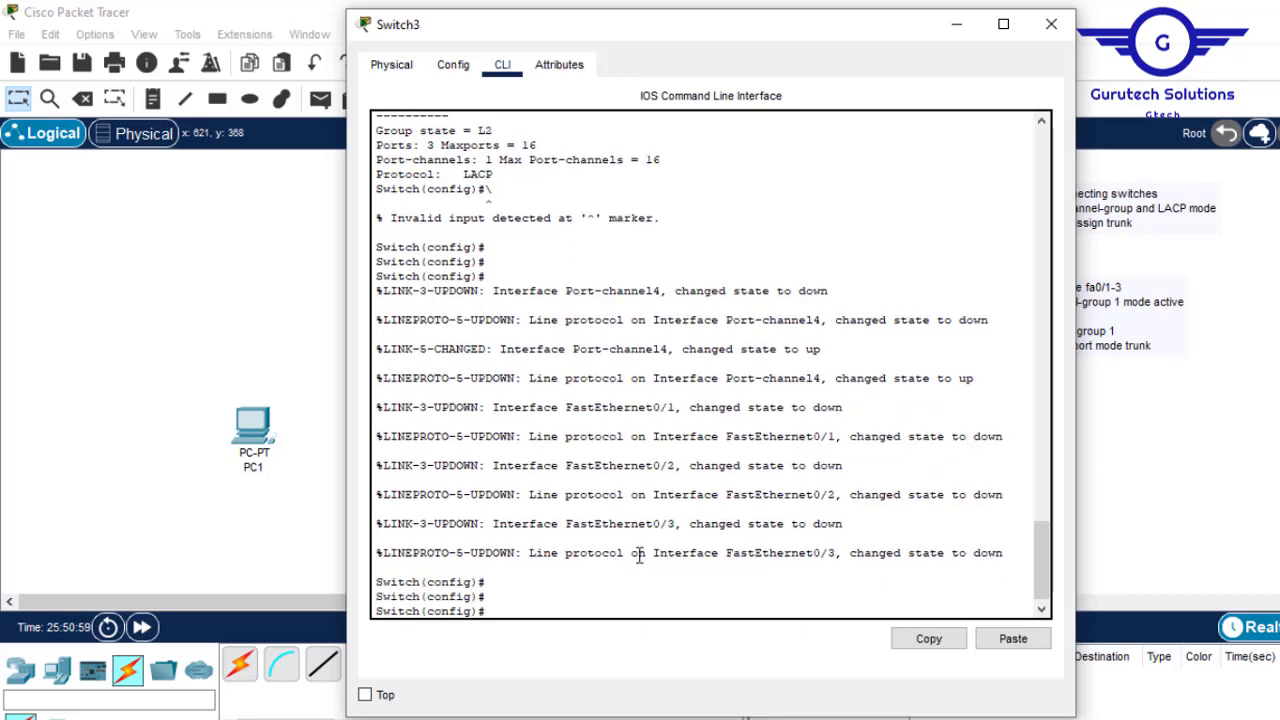
pyautogui.write('do reload')
pyautogui.press('Return')
pyautogui.write('y')
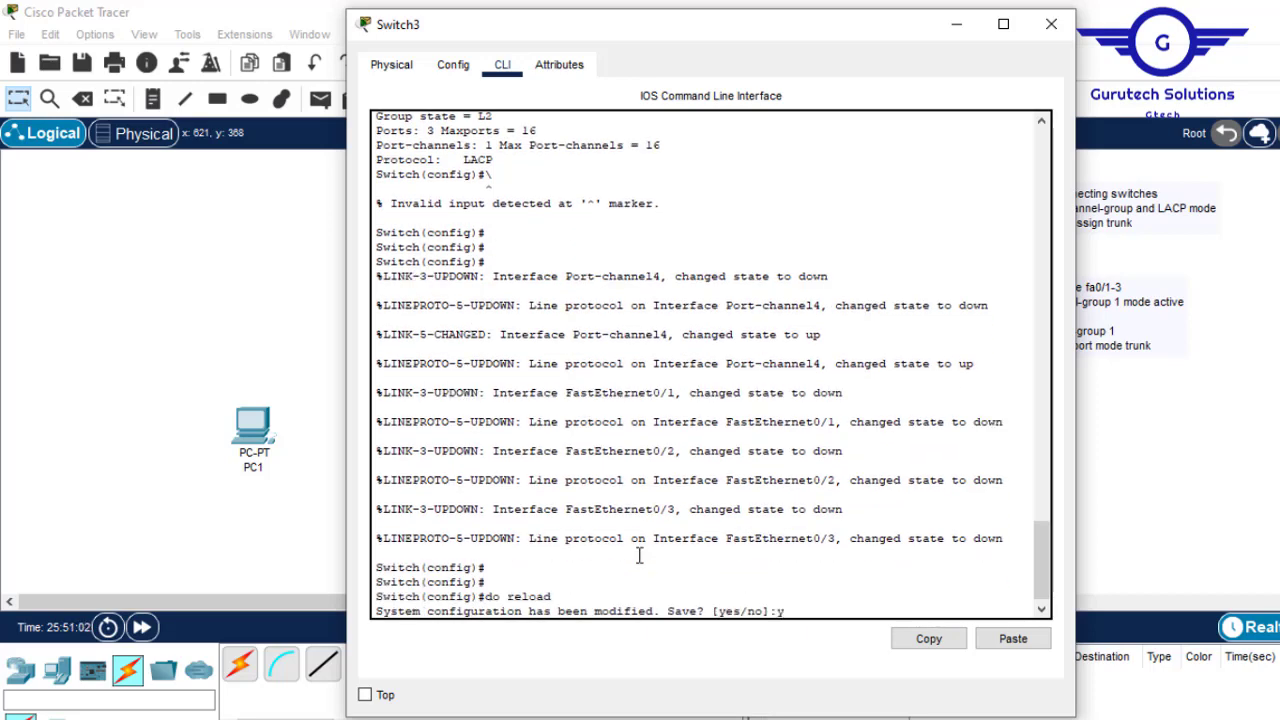
pyautogui.press('Return')
pyautogui.press('Return')
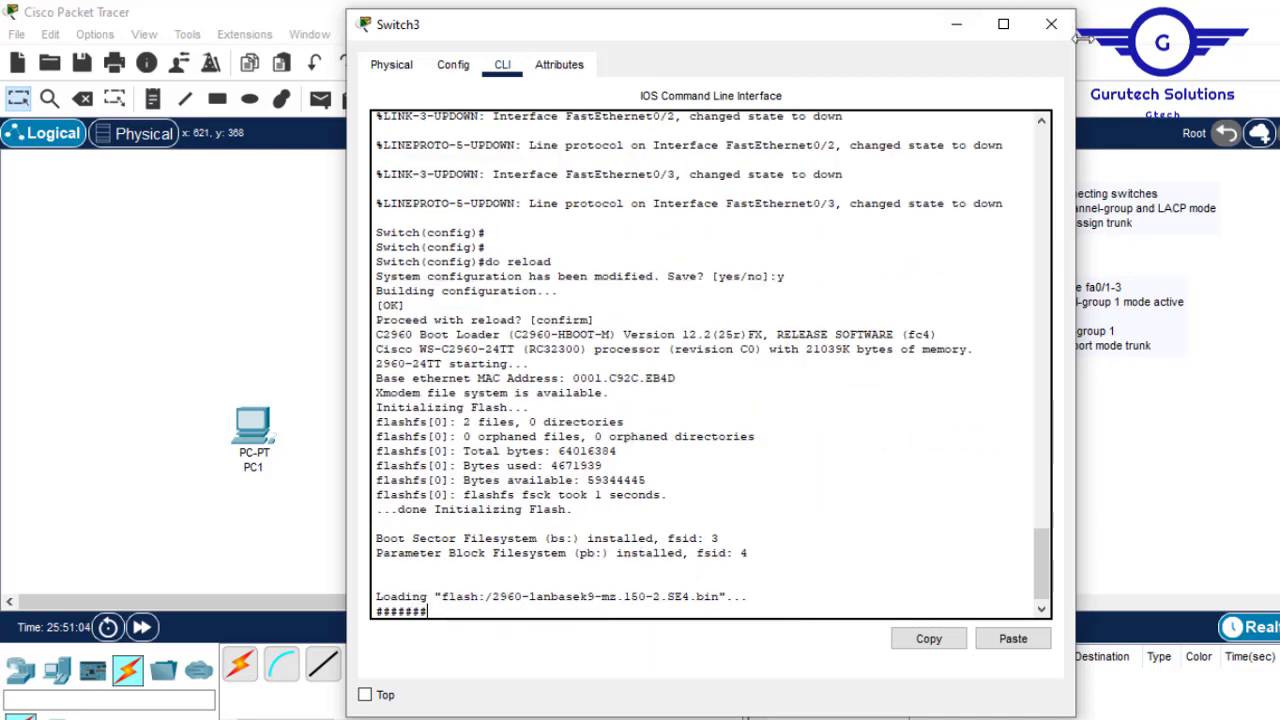
pyautogui.click(1051, 24)
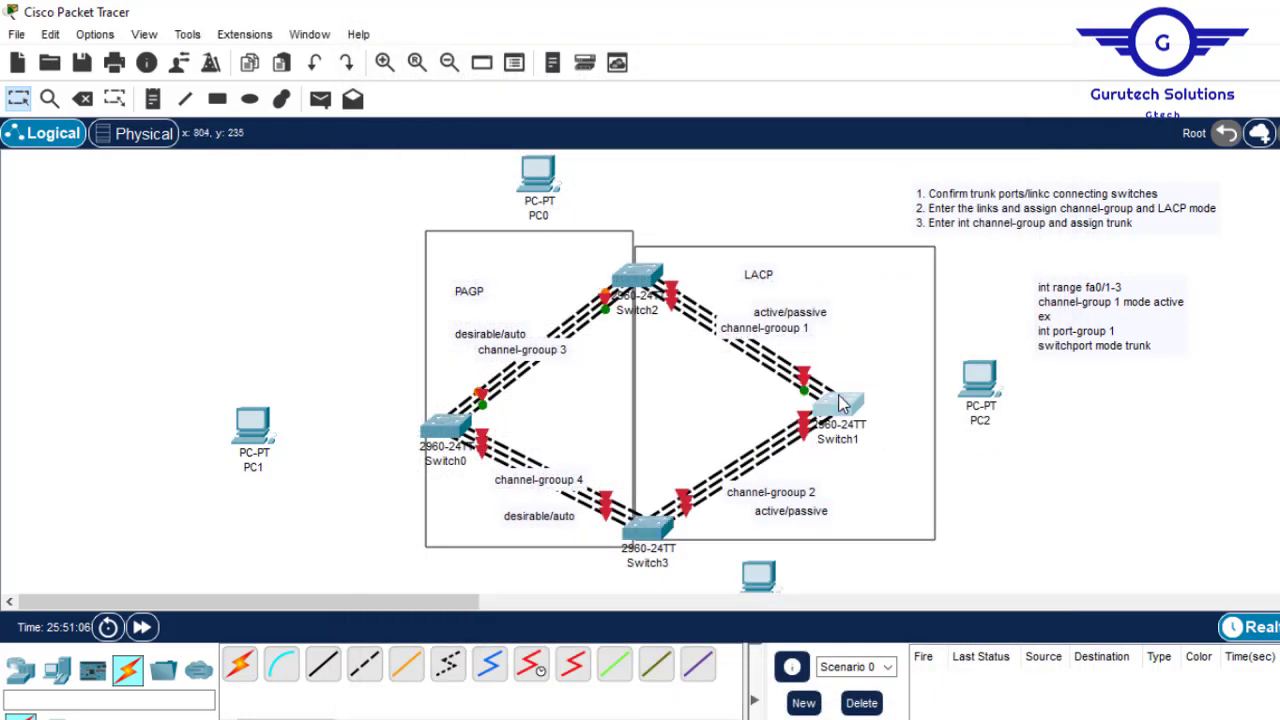
# Reload Switch1 from privileged mode using "en" and "reload", close its window, and nudge the LACP rectangle slightly right
pyautogui.click(840, 404)
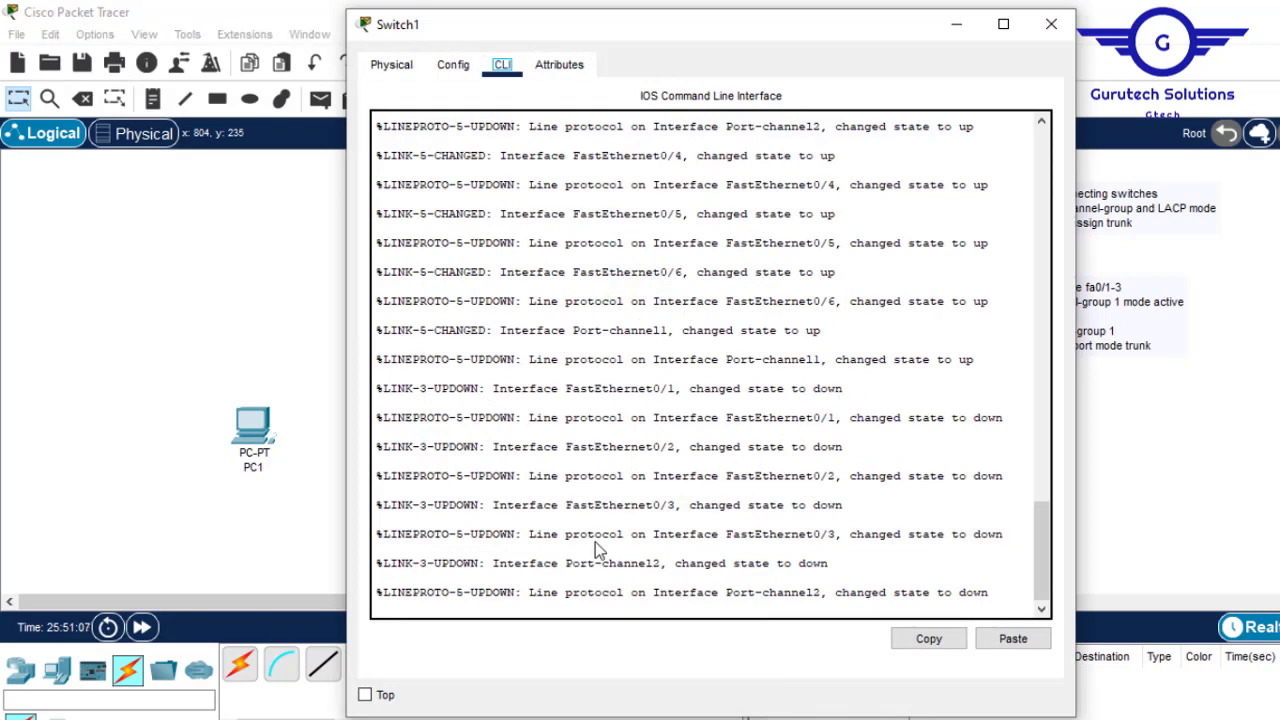
pyautogui.press('Return')
pyautogui.press('Return')
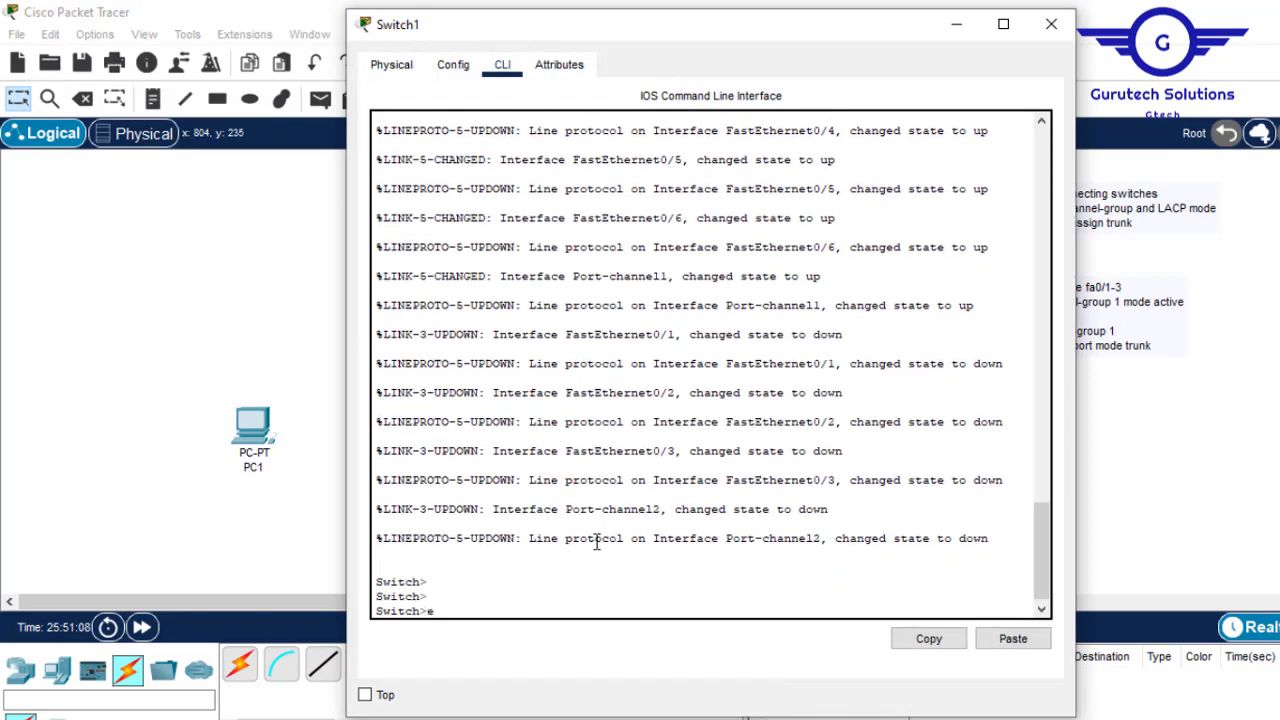
pyautogui.write('en')
pyautogui.press('Return')
pyautogui.press('Return')
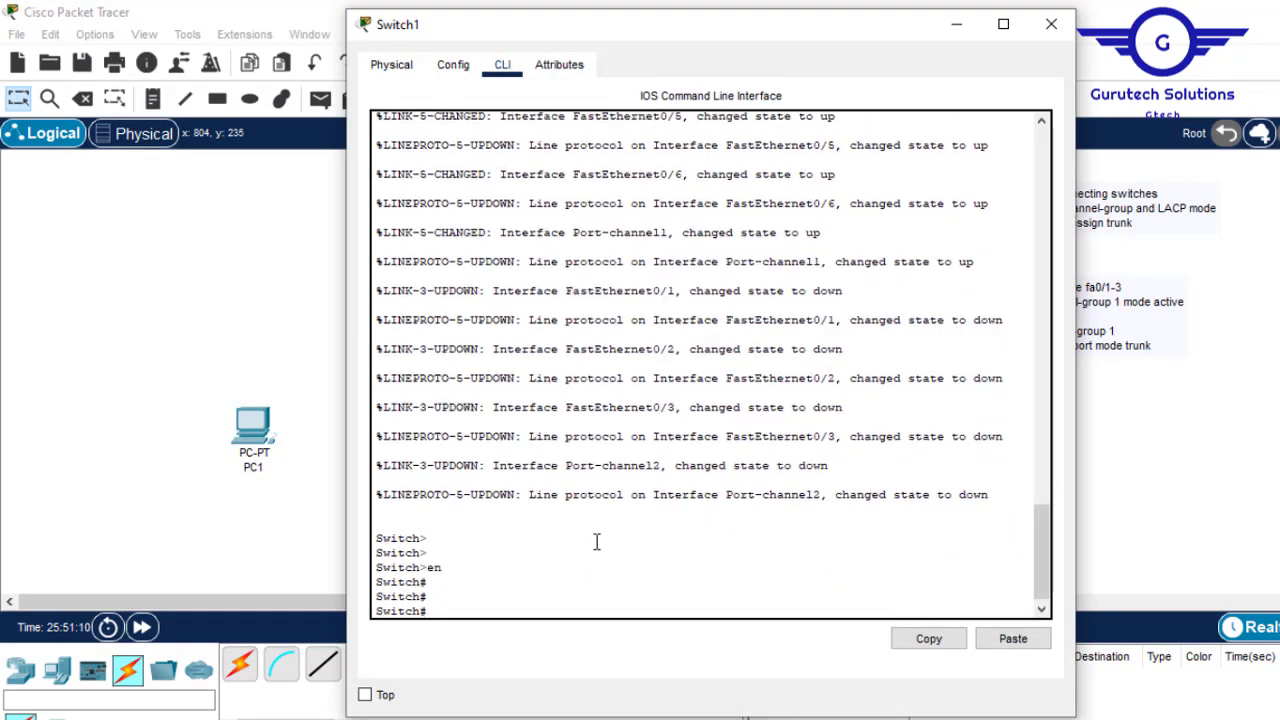
pyautogui.write('reload')
pyautogui.press('Return')
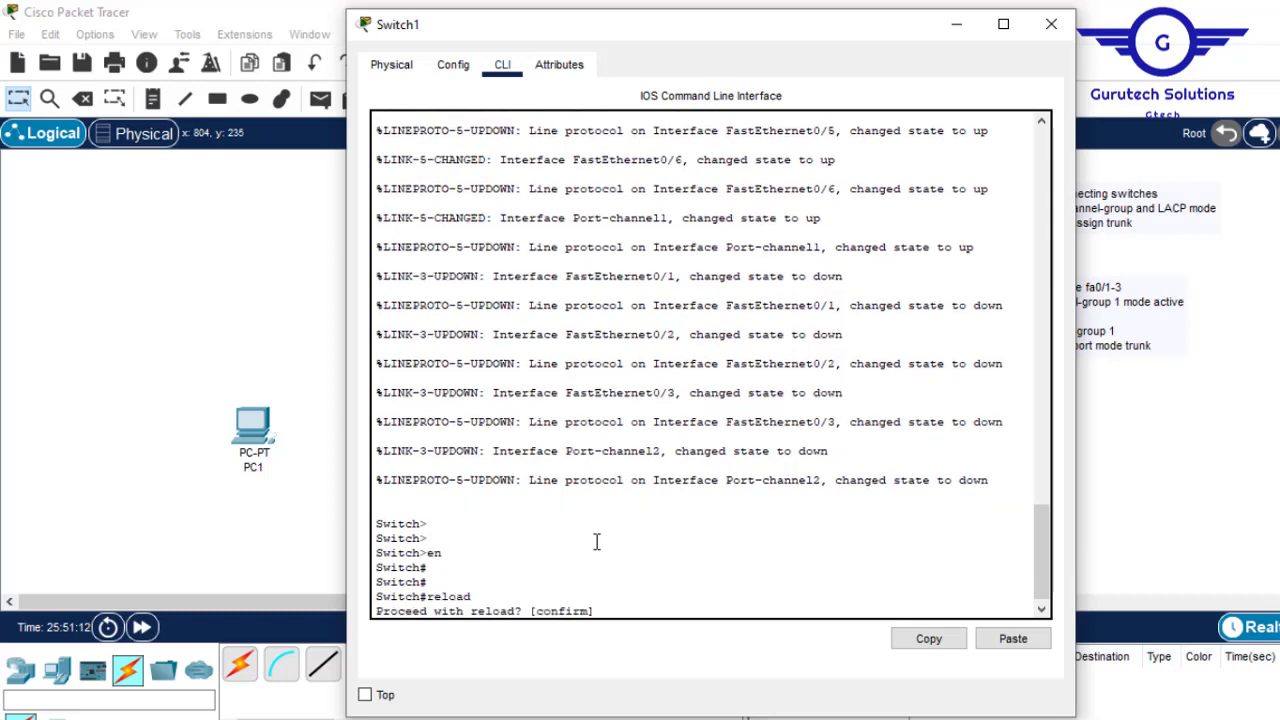
pyautogui.write('y')
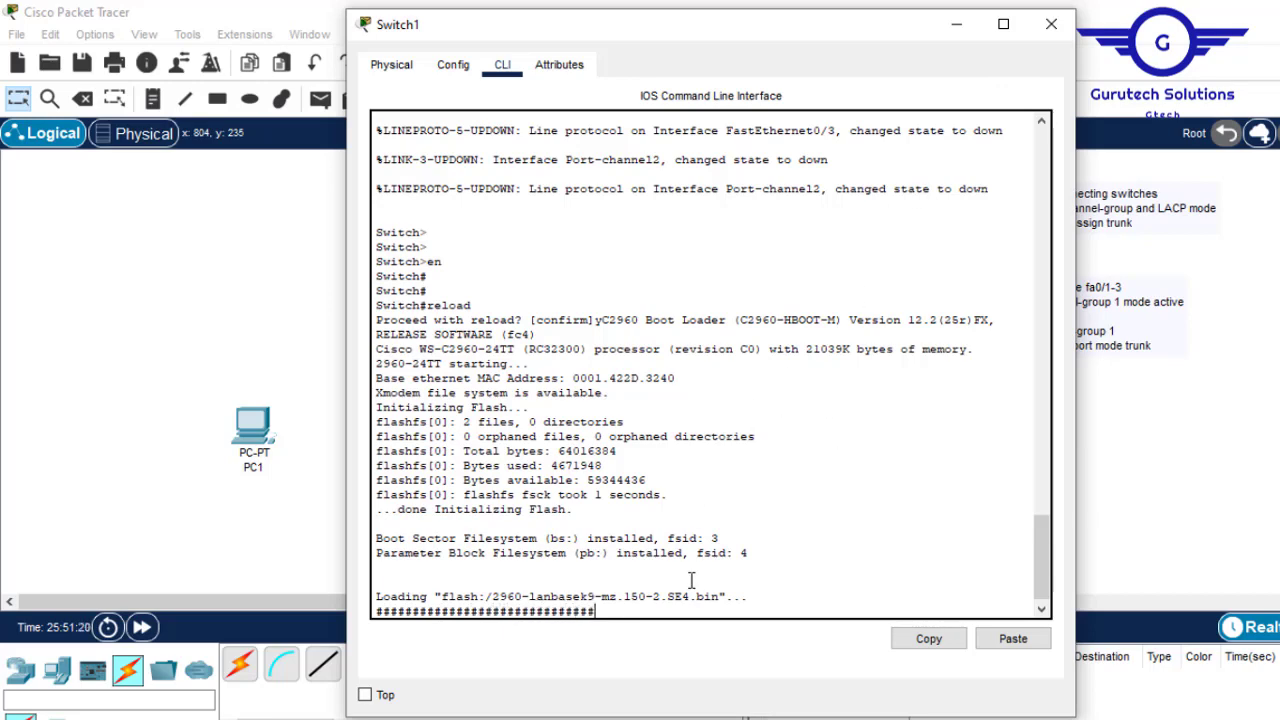
pyautogui.click(1051, 23)
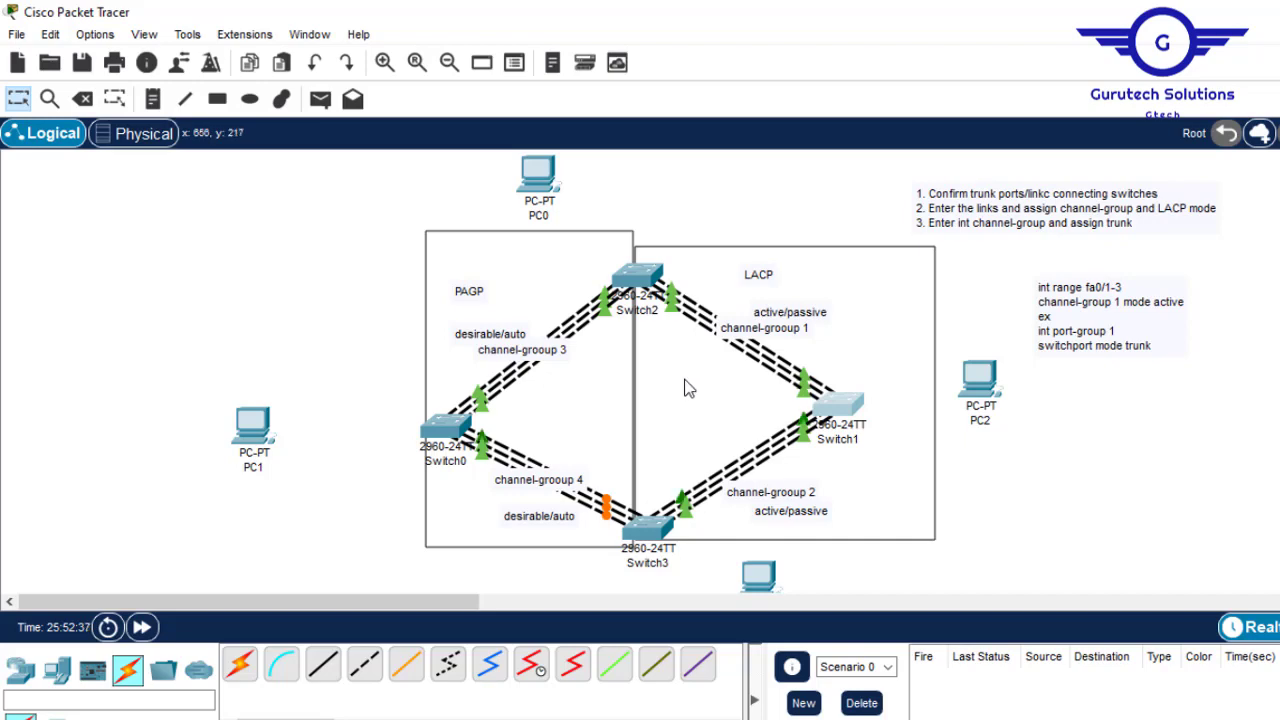
pyautogui.moveTo(686, 389); pyautogui.dragTo(688, 388)
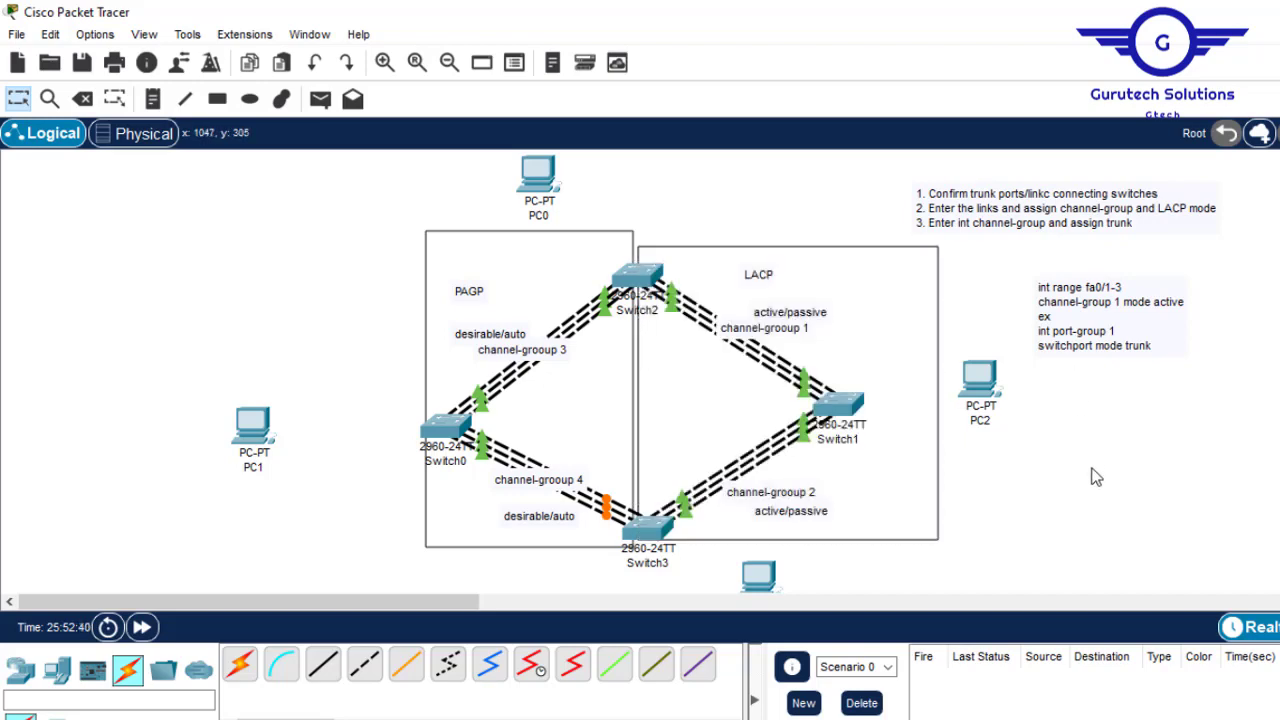